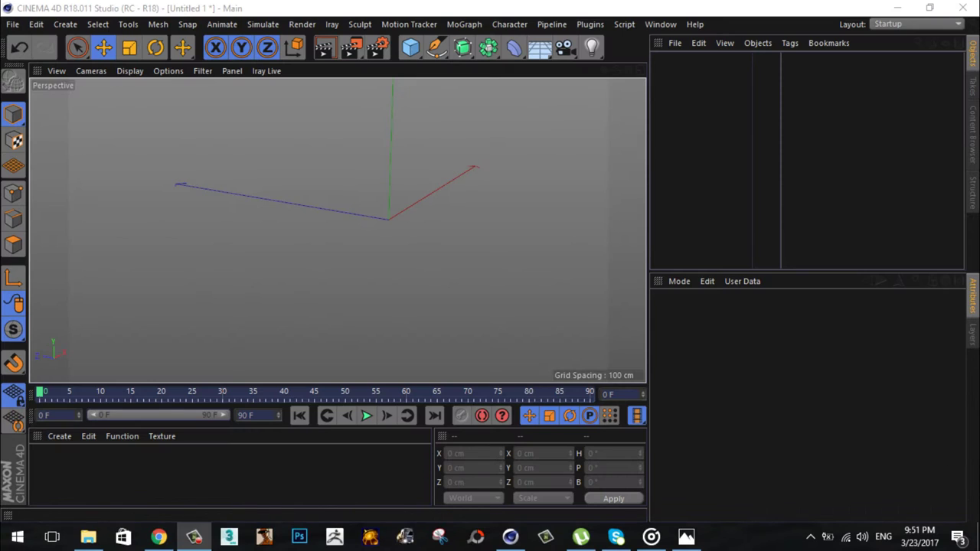
Step: Maximise the Front viewport of the new empty Untitled 1 scene
middle_click(640, 232)
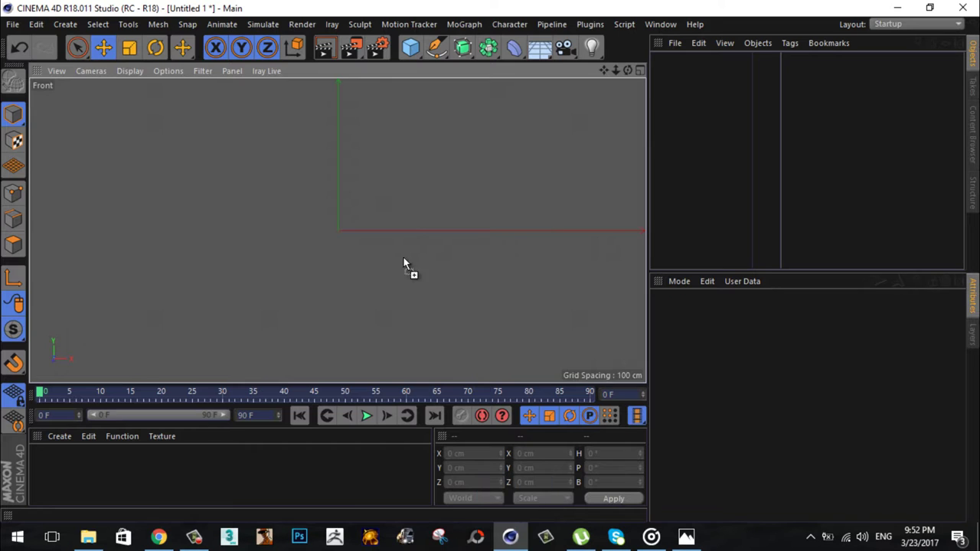
Step: Load the front camera photo and the top photo as backgrounds in their views
left_click_drag(357, 104, 405, 267)
left_click(90, 70)
left_click(100, 222)
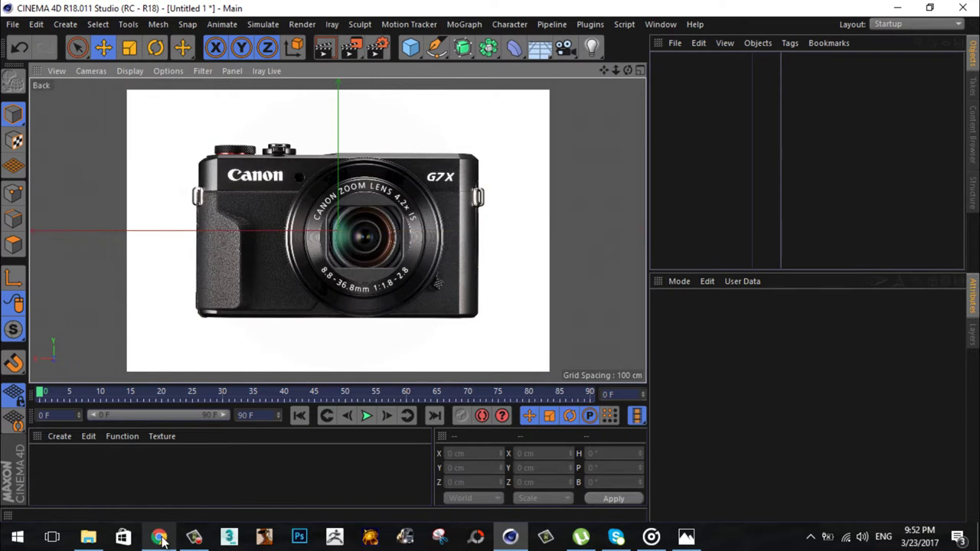
left_click(91, 71)
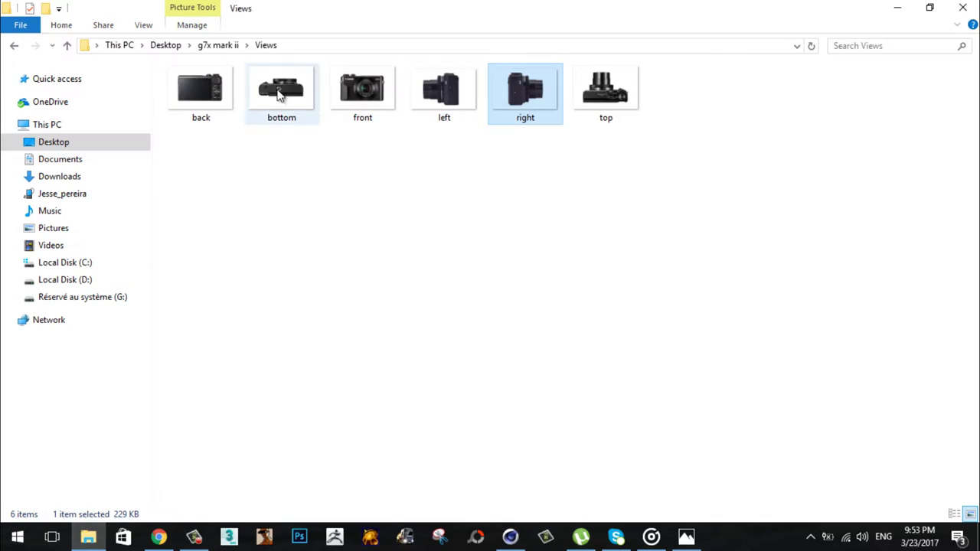
left_click_drag(605, 90, 226, 487)
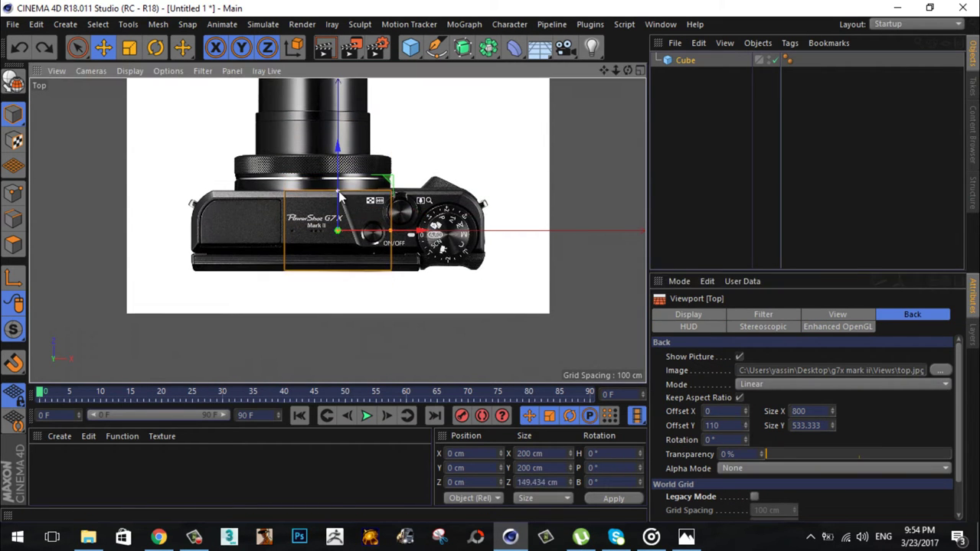
Step: Shift the front reference image vertically and move the cube up to match the camera body
middle_click(487, 238)
middle_click(612, 271)
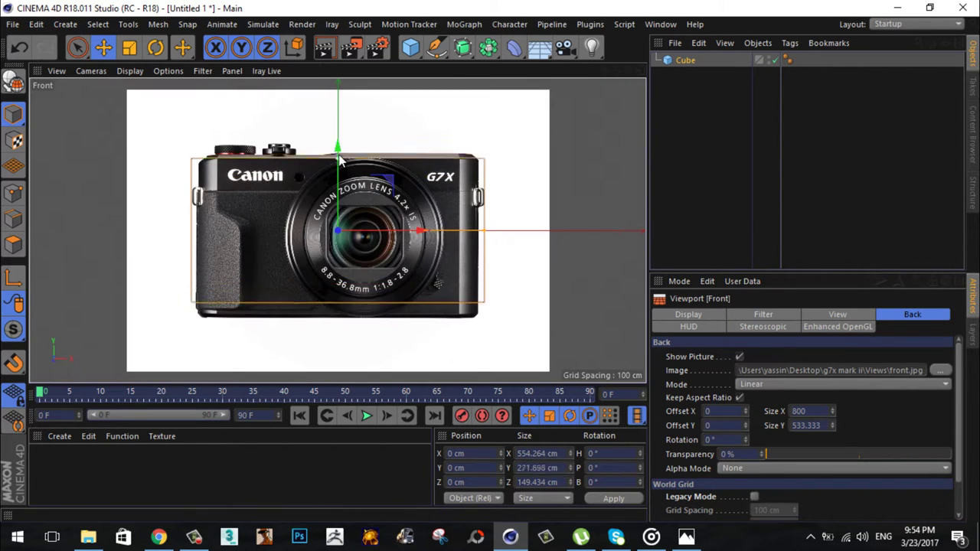
left_click_drag(746, 429, 748, 425)
left_click_drag(336, 184, 335, 208)
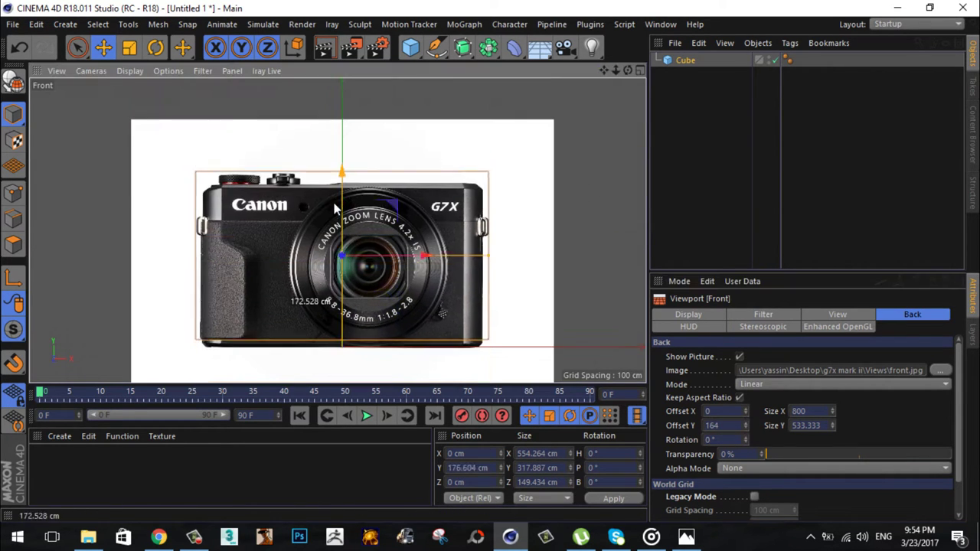
Step: Shift and resize the right-side reference image so it fits the cube's height
middle_click(342, 189)
middle_click(230, 306)
left_click_drag(746, 425, 769, 393)
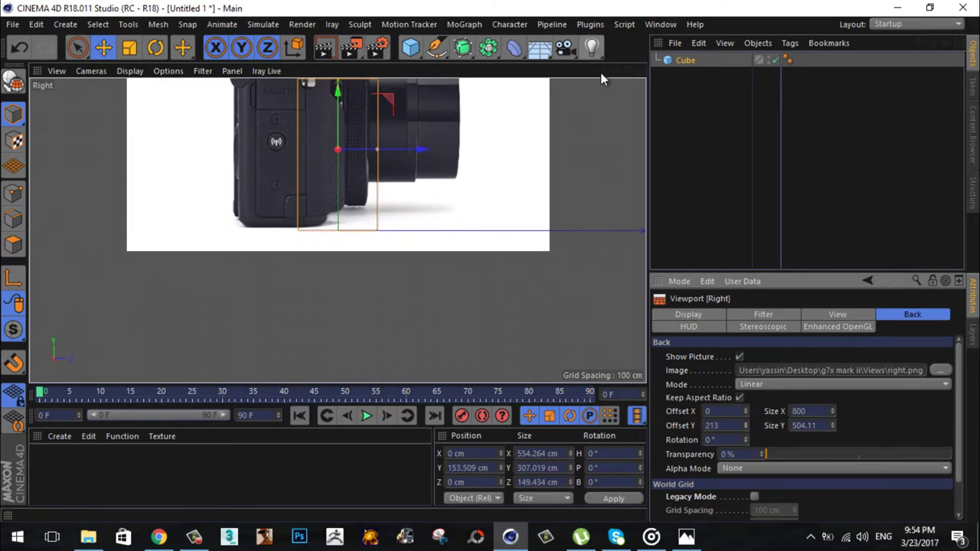
left_click_drag(834, 411, 832, 417)
left_click_drag(746, 411, 746, 408)
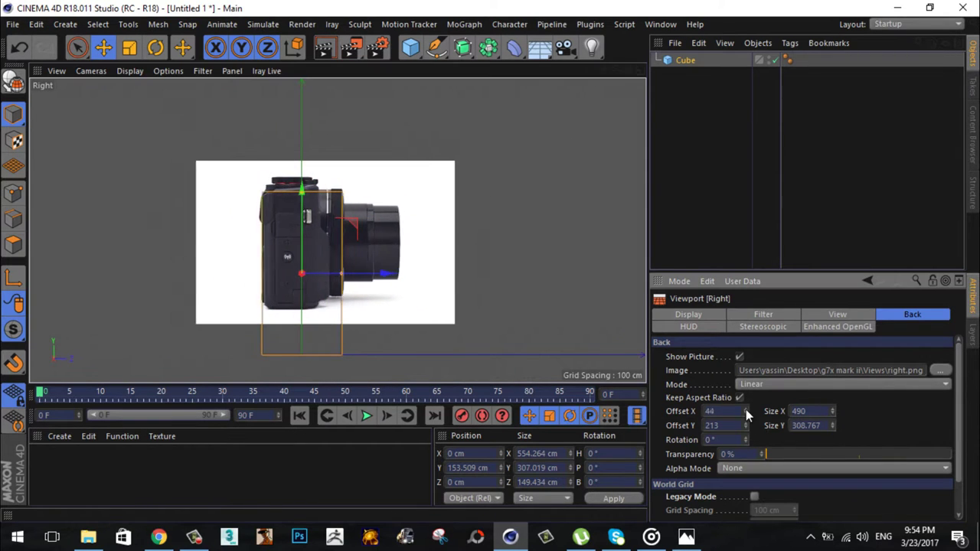
left_click_drag(807, 411, 836, 406)
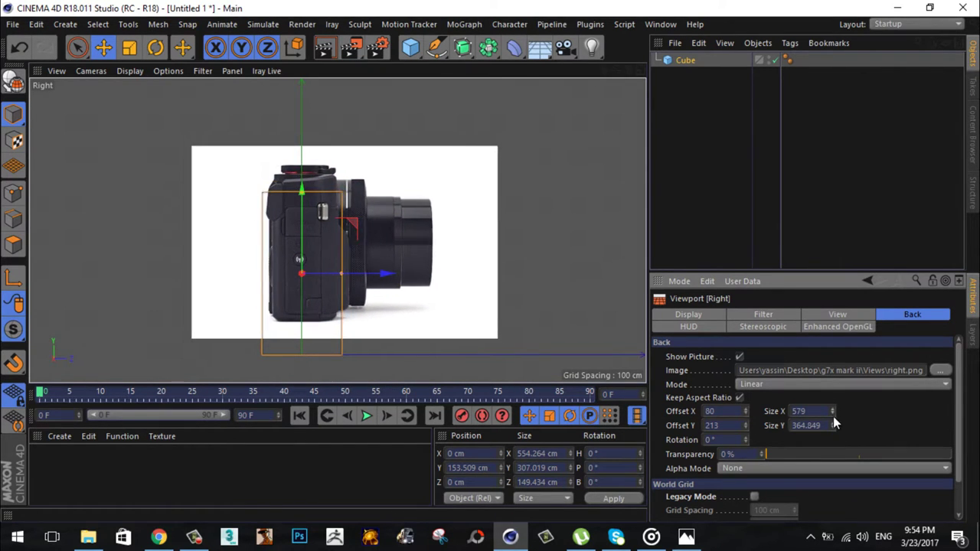
left_click_drag(745, 411, 745, 420)
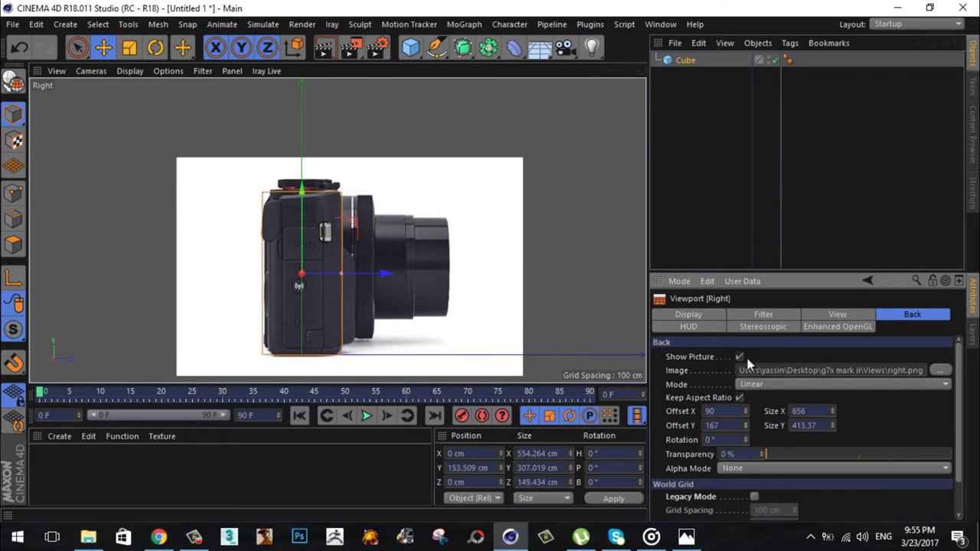
Step: Hide the sizing cube in the perspective view
middle_click(346, 81)
middle_click(306, 115)
left_click(774, 60)
Step: Set the lower-right viewport to the Front camera and maximise it
middle_click(330, 115)
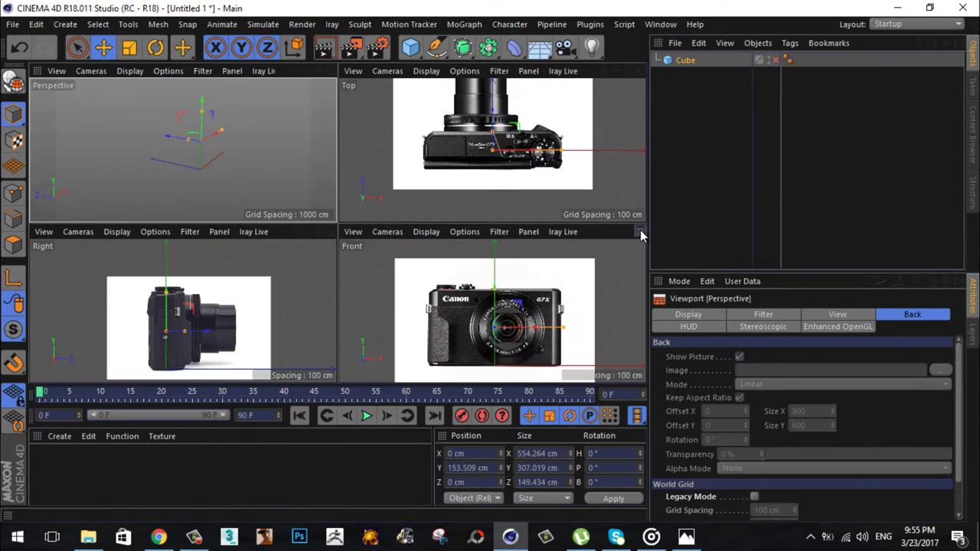
left_click(388, 231)
left_click(403, 386)
left_click(452, 235)
left_click(533, 368)
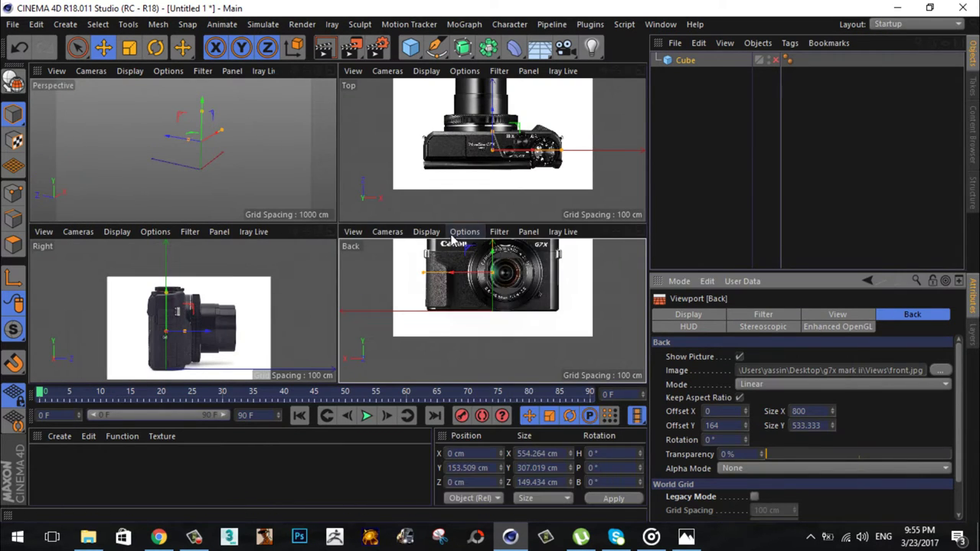
left_click(426, 231)
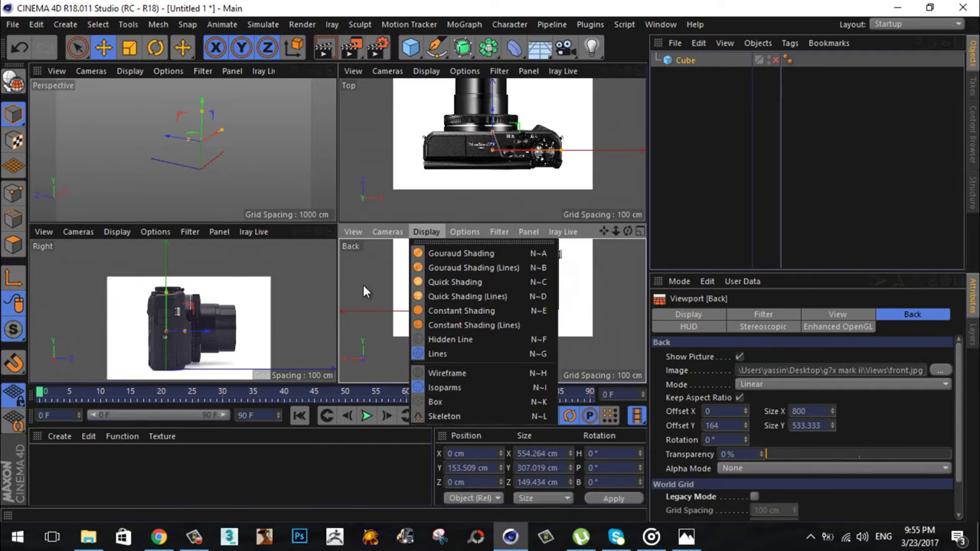
left_click(387, 231)
left_click(418, 372)
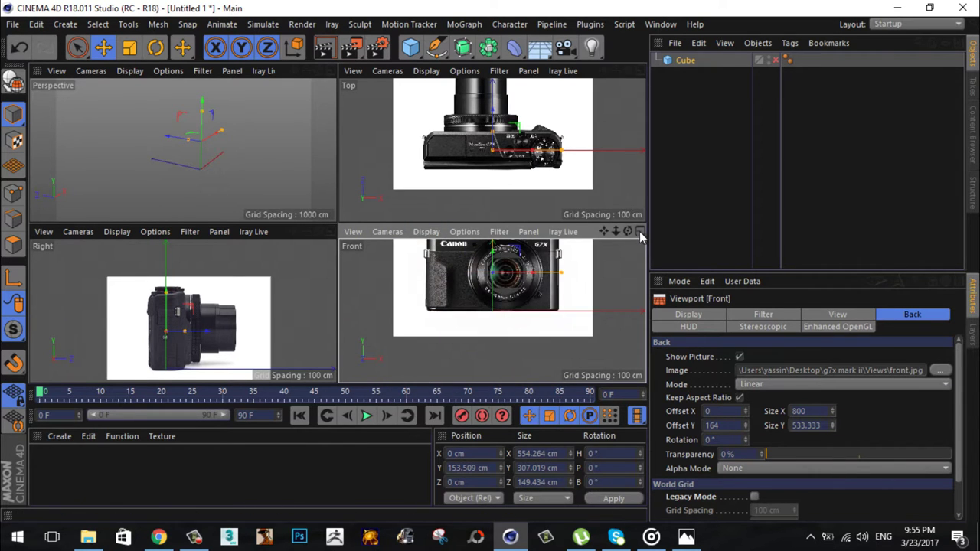
left_click(640, 232)
Step: Load the front photo into the front view and raise its transparency, ready to add a primitive
key("alt+Tab")
left_click(205, 96)
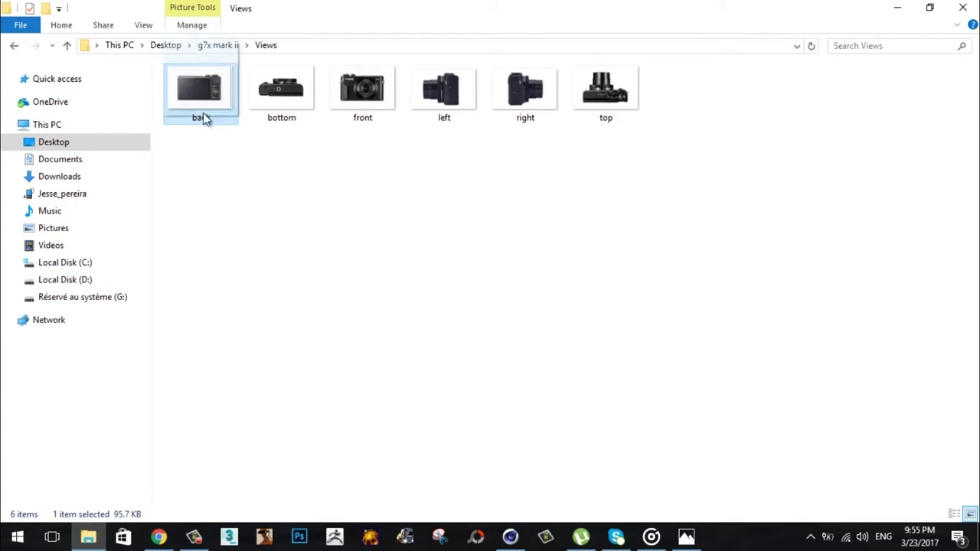
left_click(364, 126)
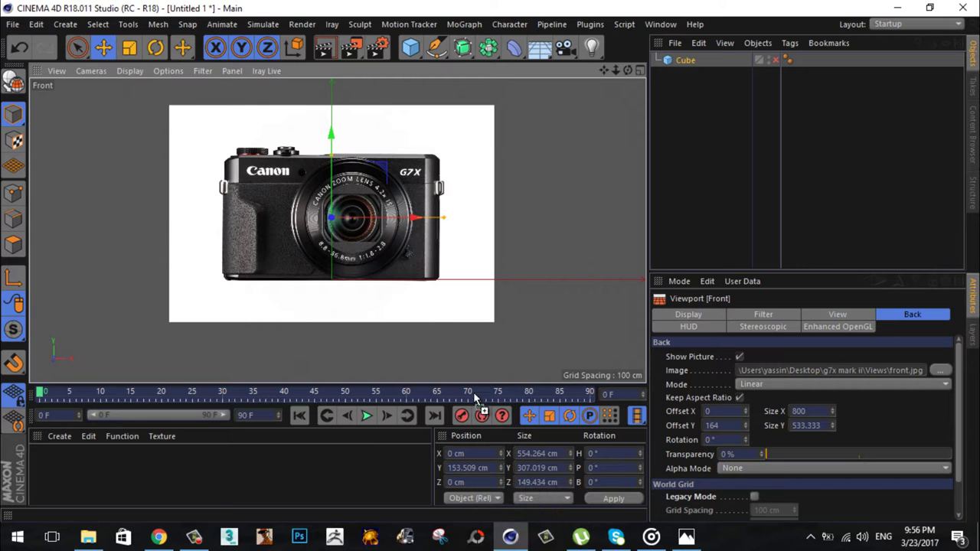
left_click_drag(400, 345, 566, 322)
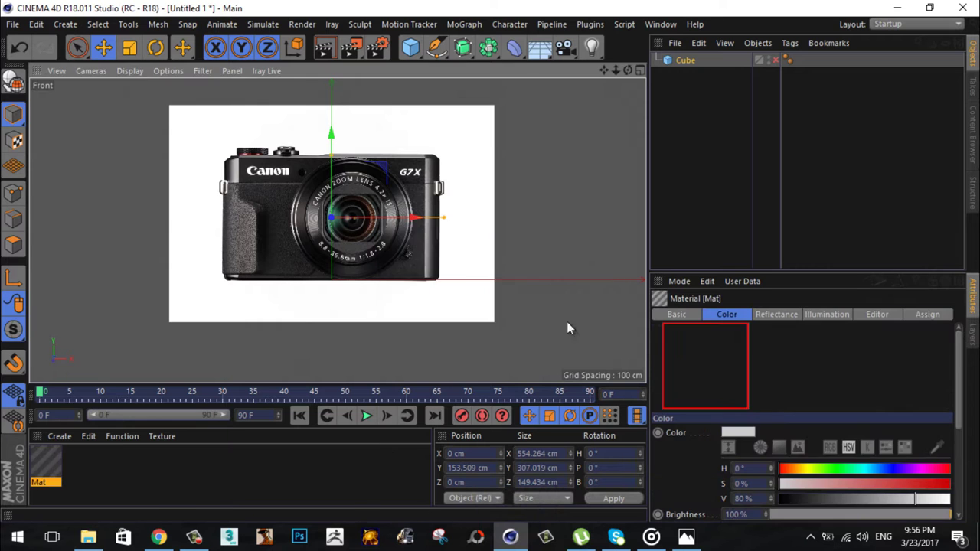
key("shift+v")
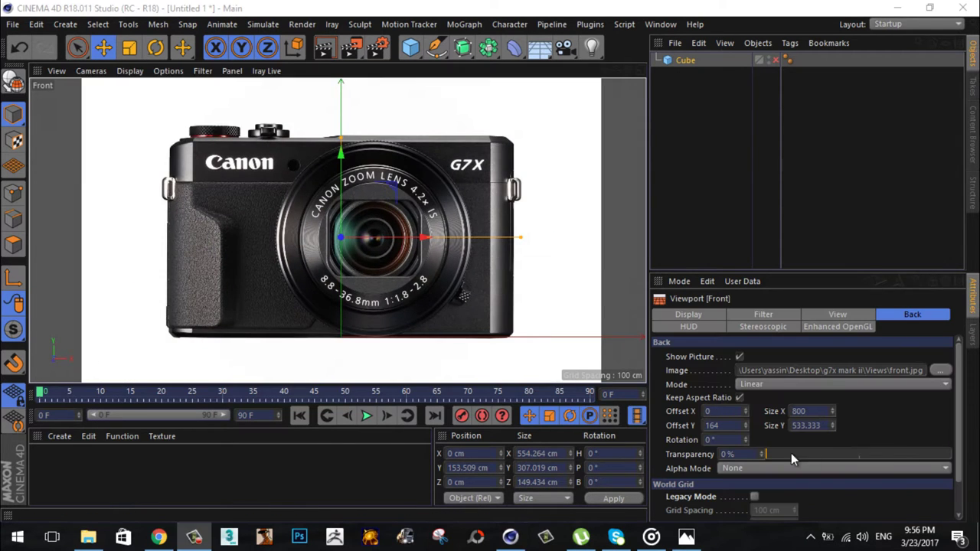
left_click_drag(790, 454, 848, 454)
left_click(410, 46)
Step: Add a front-facing plane, scale it to 195.2 cm, move it over the grip, and make it editable
left_click(536, 97)
left_click(777, 402)
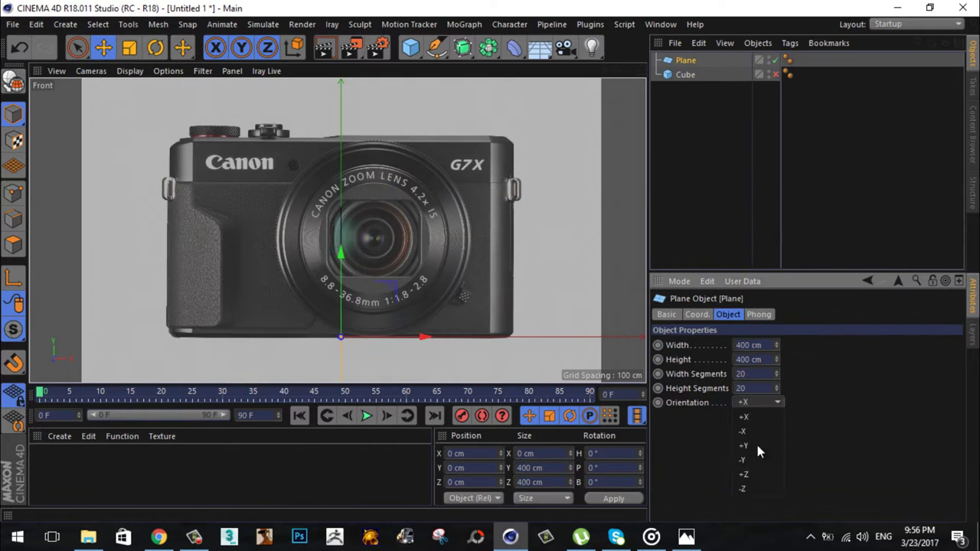
left_click(129, 48)
left_click_drag(260, 115, 194, 79)
key("e")
left_click_drag(413, 127, 313, 78)
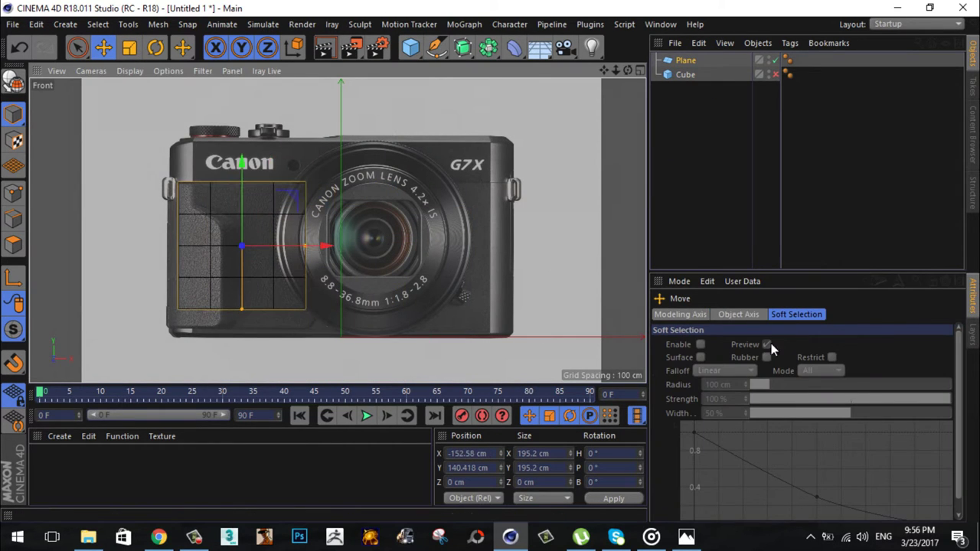
left_click(697, 376)
key("Return")
Step: Cut new edges across the plane with Edge Cut in point mode
key("c")
key("0")
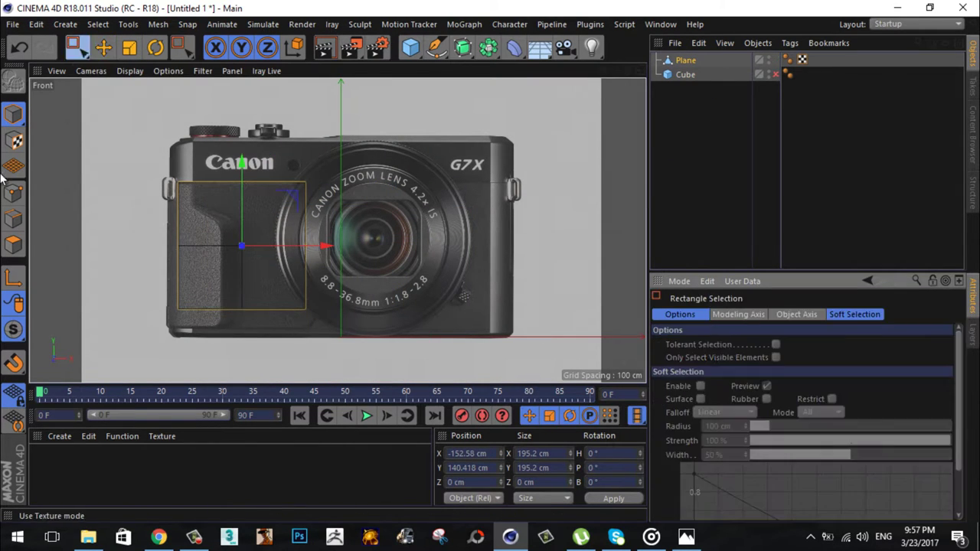
scroll(377, 170, "up", 5)
scroll(303, 324, "down", 5)
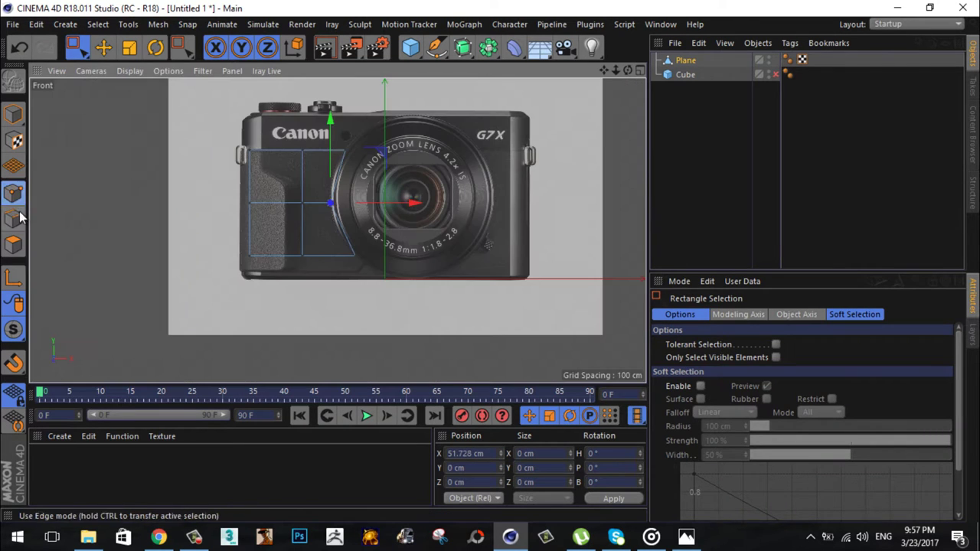
key("9")
right_click(181, 259)
left_click(216, 240)
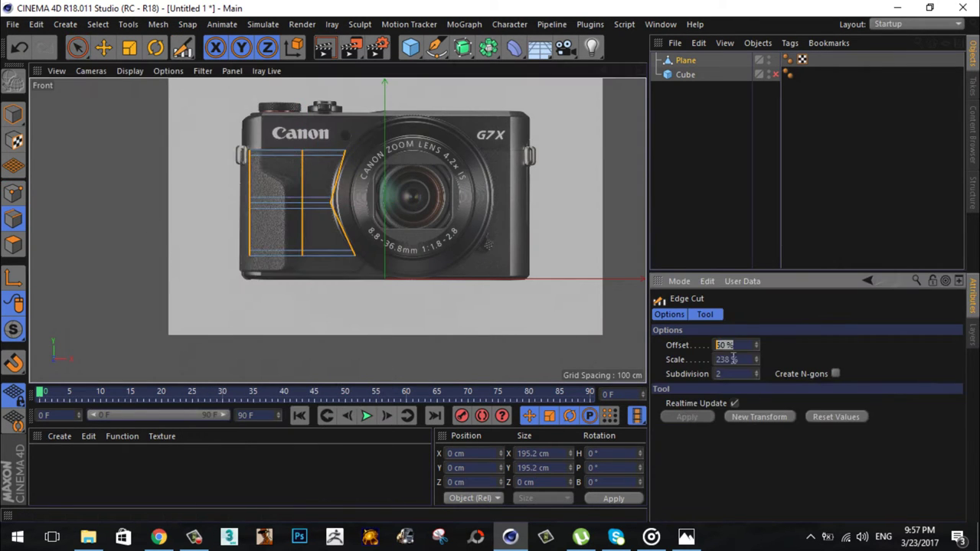
left_click(76, 48)
left_click(149, 100)
Step: Add a Subdivision Surface and raise a point to trace the lens ring
scroll(388, 174, "up", 4)
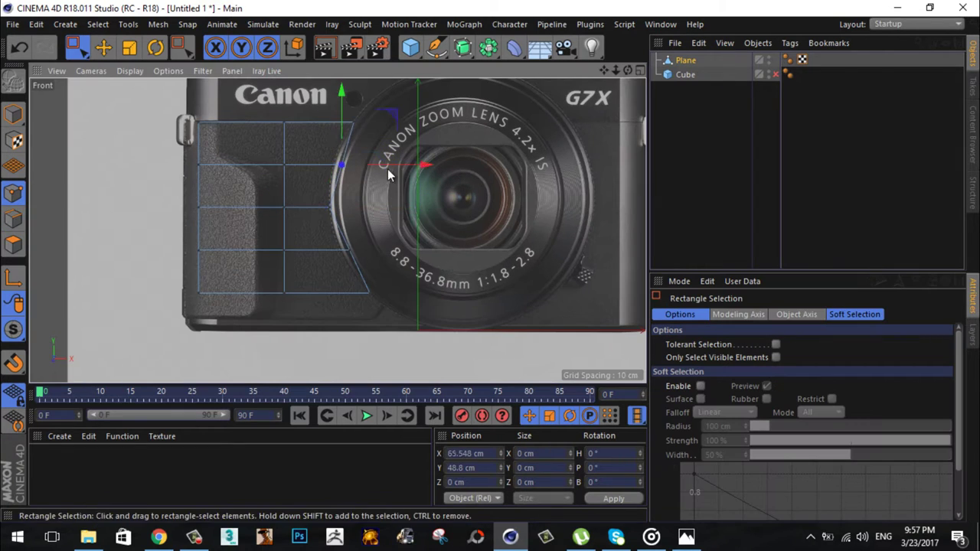
left_click(104, 48)
left_click(13, 219)
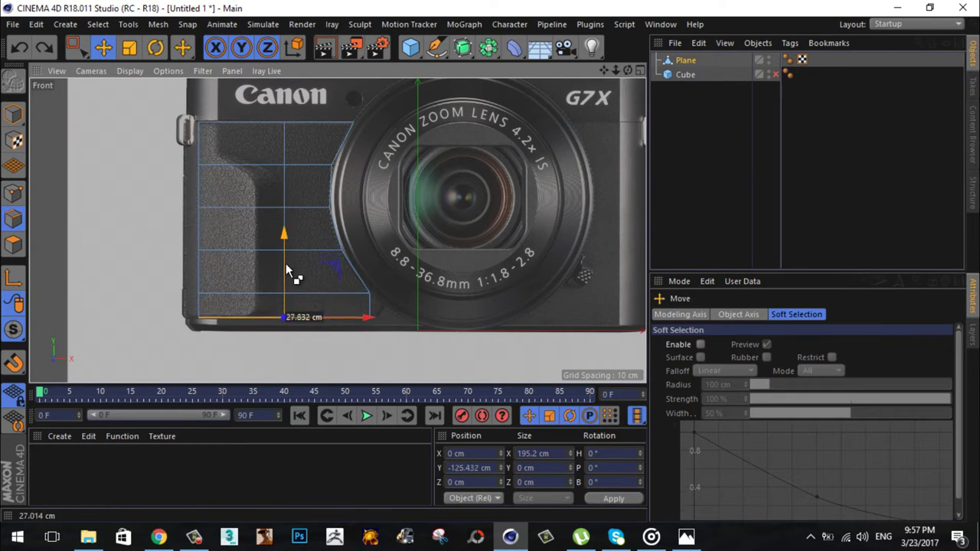
key("space")
scroll(459, 229, "up", 3)
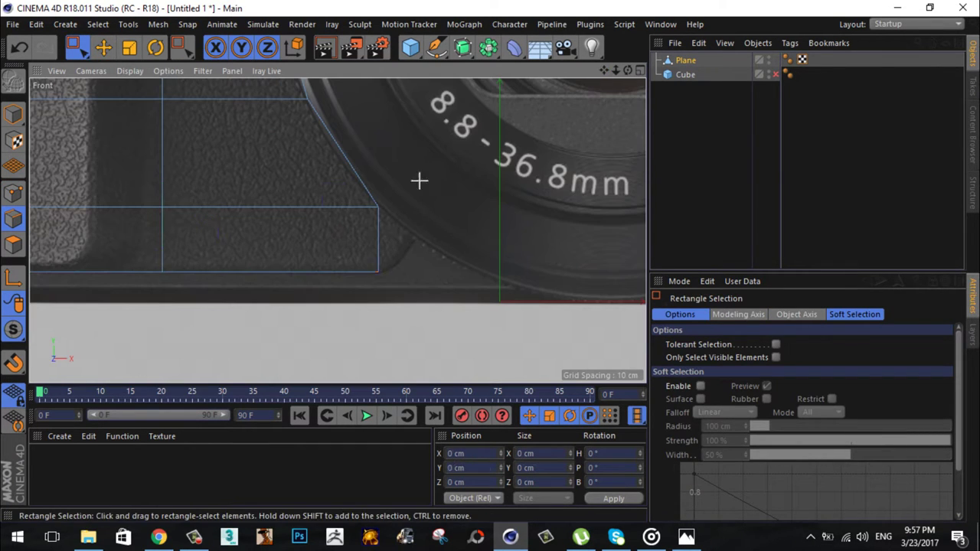
left_click(463, 48, "alt")
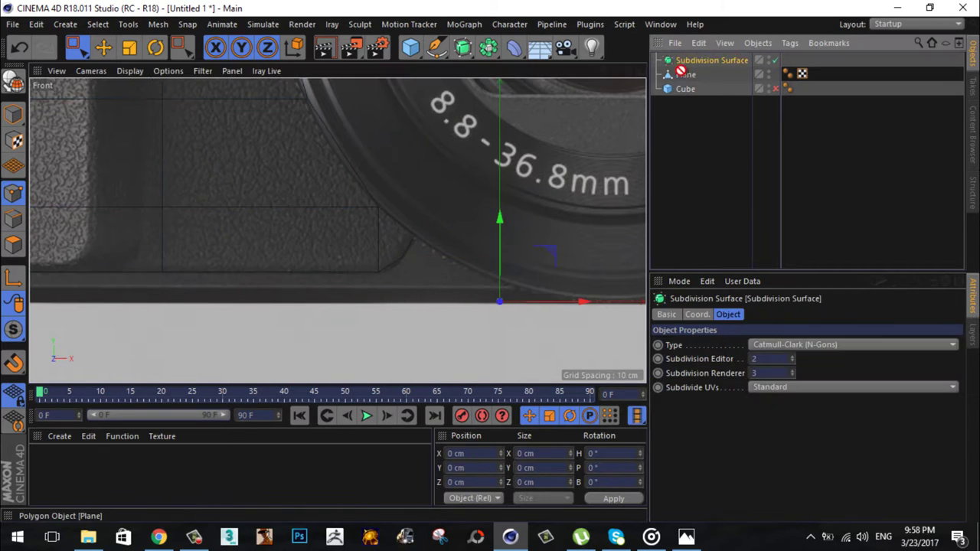
left_click_drag(453, 204, 424, 232)
left_click(771, 73)
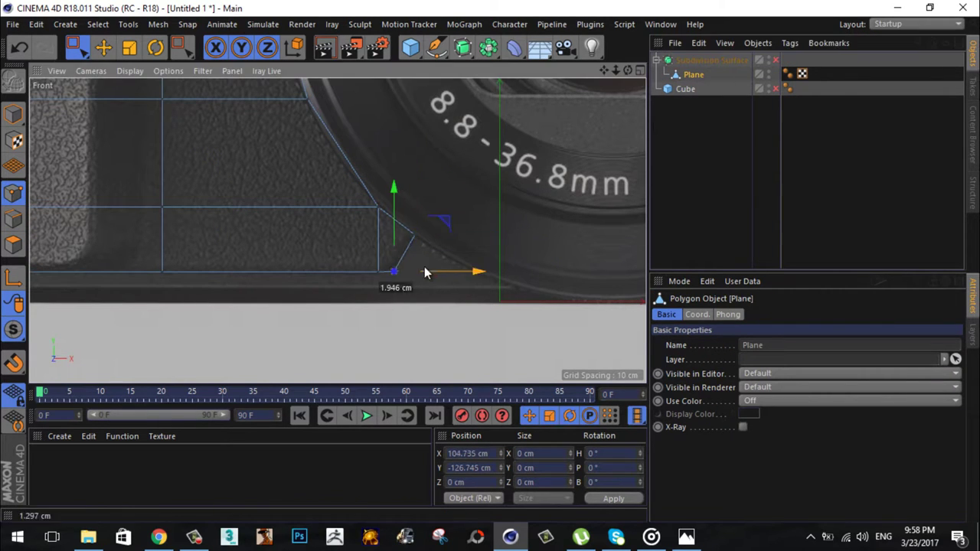
key("q")
Step: Loop-cut a new edge loop, slide it near the panel bottom, and take the Plane out of the Subdivision Surface
right_click(534, 261)
left_click(566, 301)
left_click(405, 245)
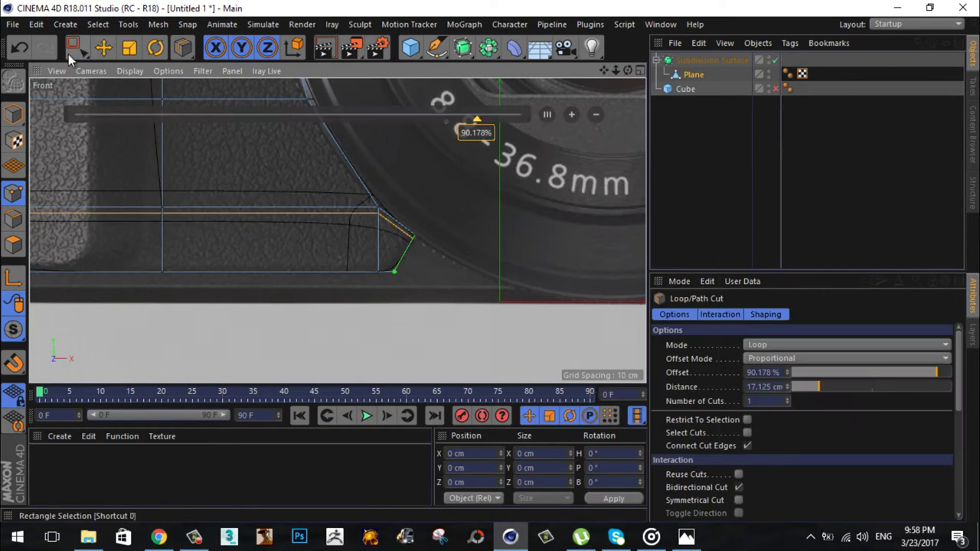
left_click(103, 48)
right_click(319, 331)
left_click(366, 354)
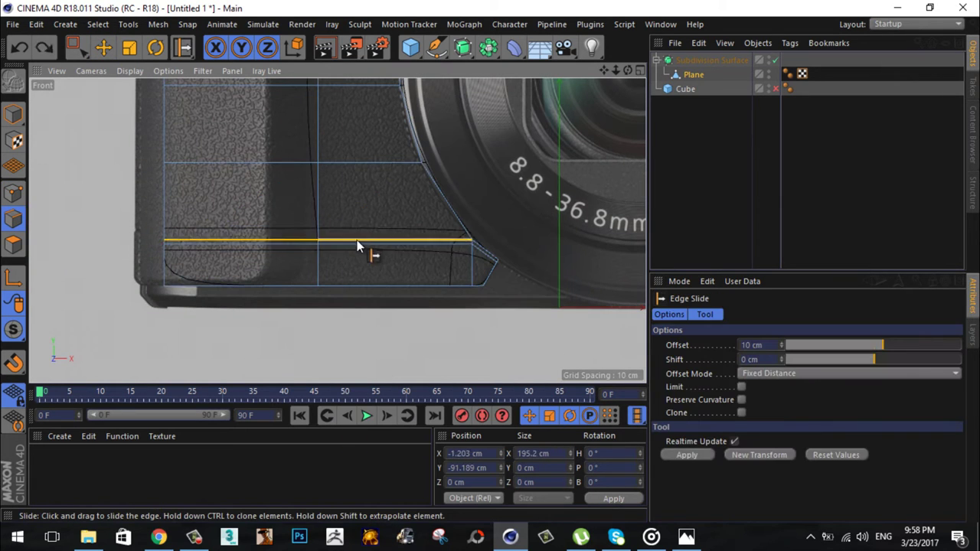
left_click_drag(368, 248, 359, 208)
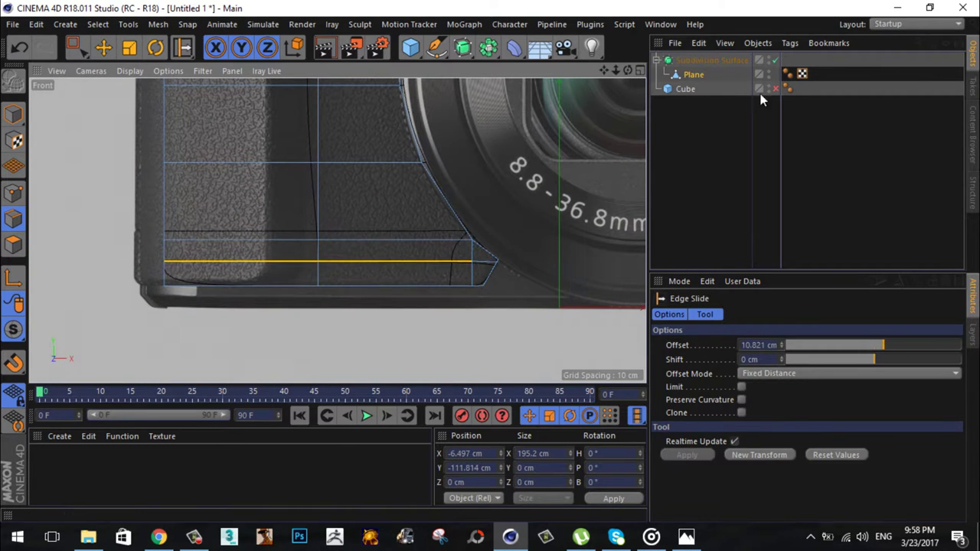
left_click(13, 192)
left_click_drag(780, 59, 765, 55)
Step: Slide the plane slightly along its X axis in the side view
key("F5")
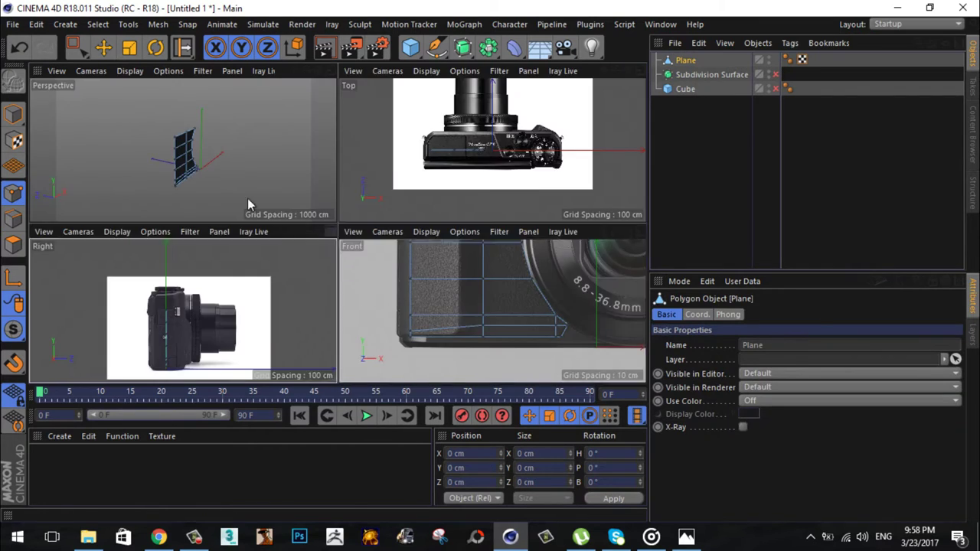
key("F3")
key("e")
left_click_drag(399, 270, 387, 276)
key("F5")
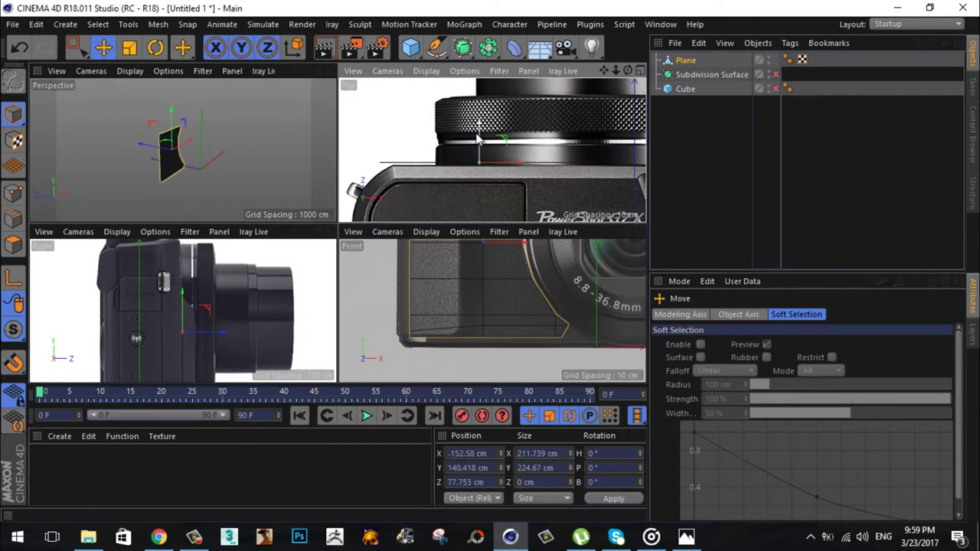
Step: Rotate the top reference image 180° and shift its Y offset to 47 to align it
left_click(640, 70)
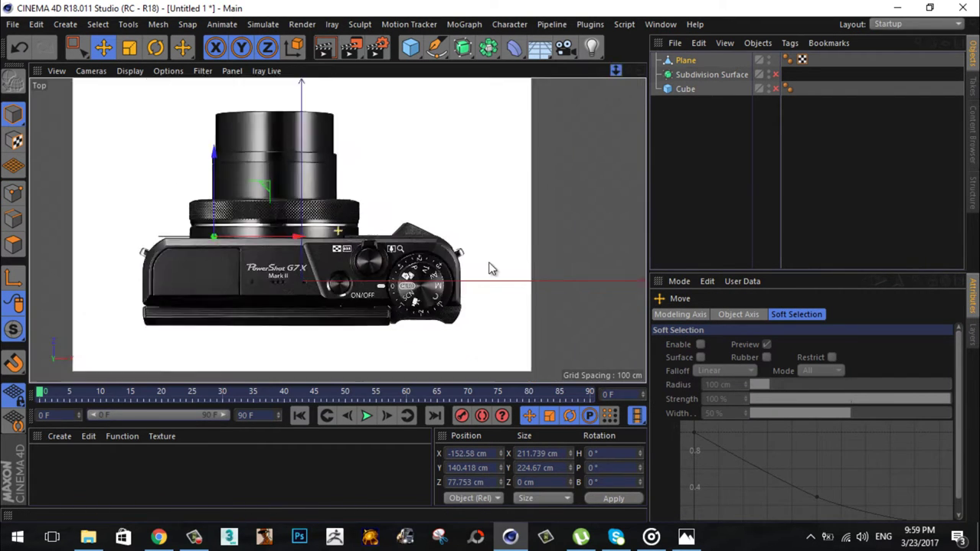
left_click(168, 71)
left_click(90, 70)
left_click(132, 256)
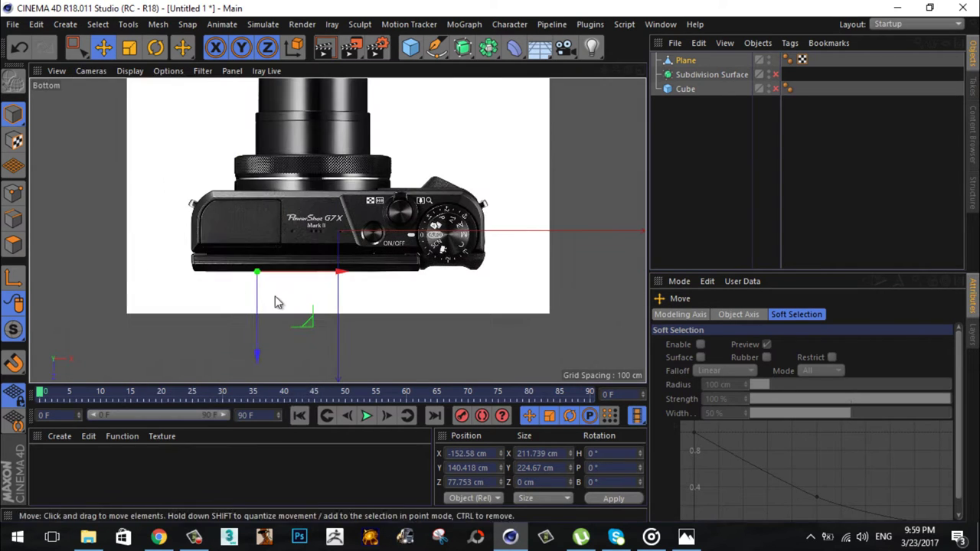
left_click(159, 73)
left_click(188, 409)
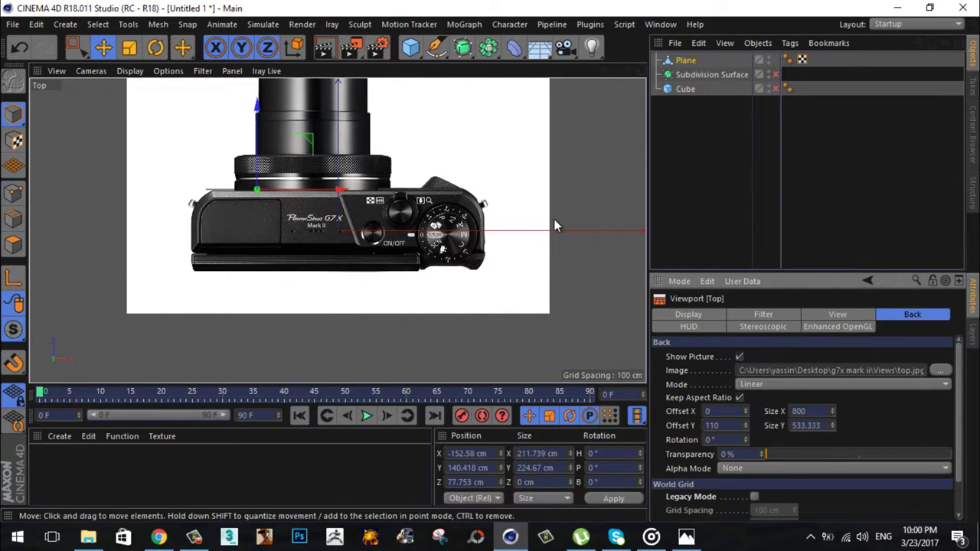
left_click_drag(619, 71, 488, 267)
left_click(710, 439)
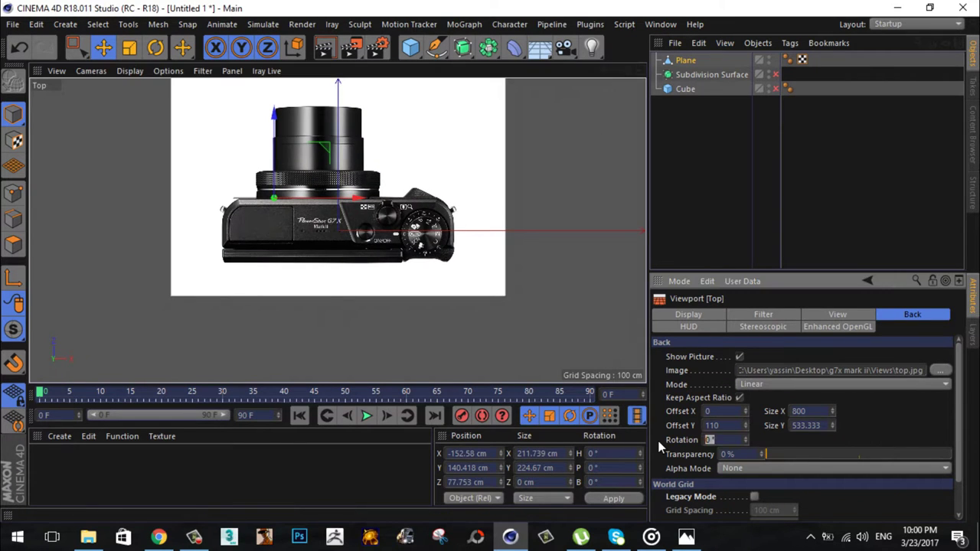
type("180")
key("Return")
mouse_move(744, 426)
left_mouse_down()
mouse_move(730, 427)
mouse_move(747, 423)
left_mouse_up()
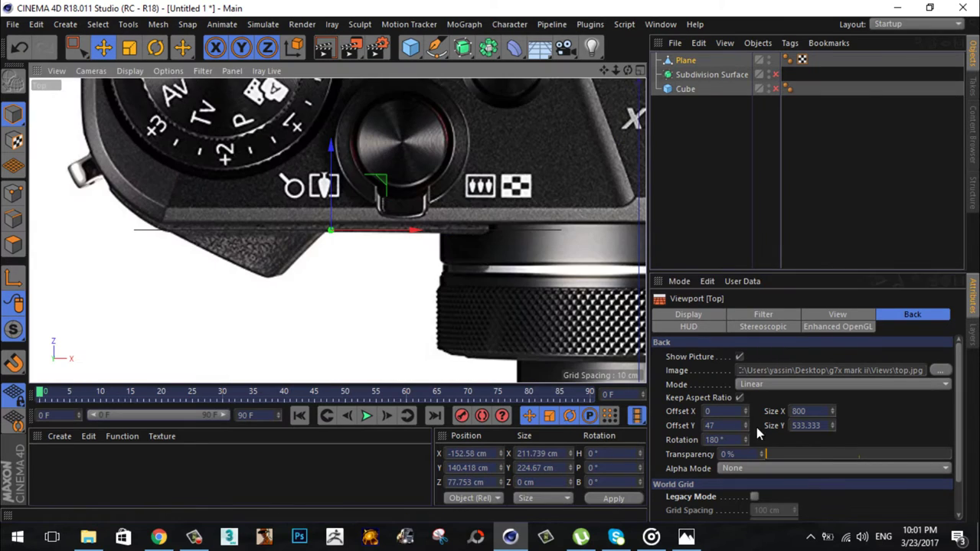
middle_click(335, 228)
Step: Add a vertical loop cut through the front panel and shift its point column slightly left
middle_click(348, 264)
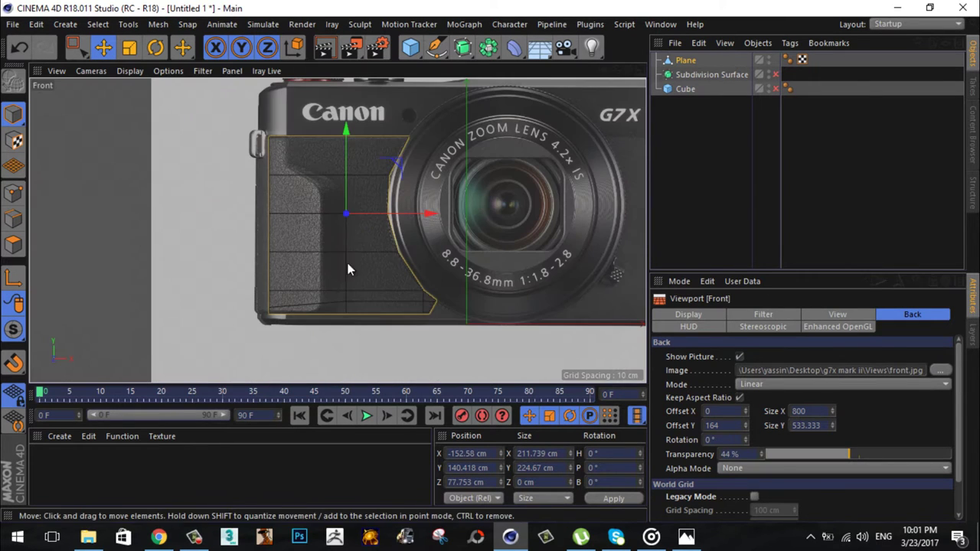
right_click(184, 298)
left_click(214, 321)
left_click(317, 309)
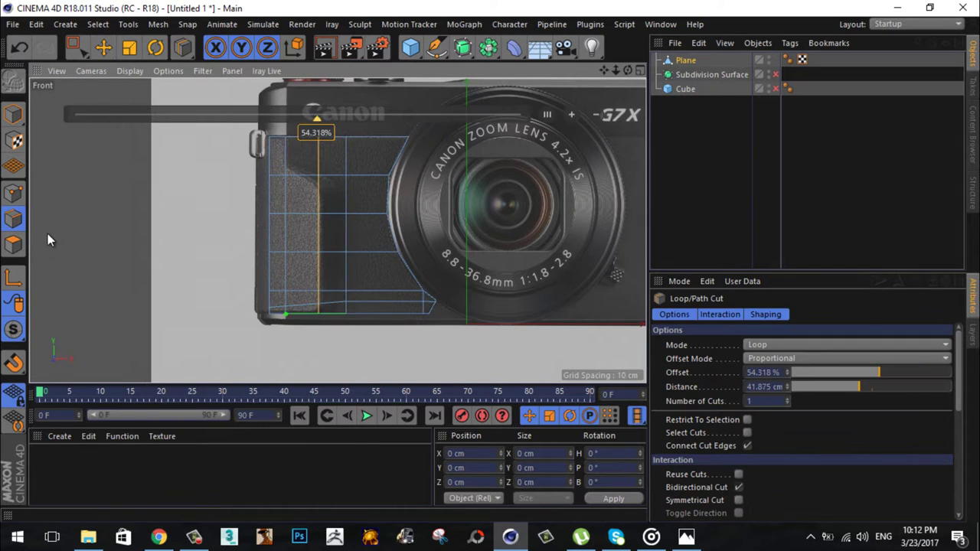
left_click_drag(77, 47, 133, 92)
scroll(294, 140, "up", 3)
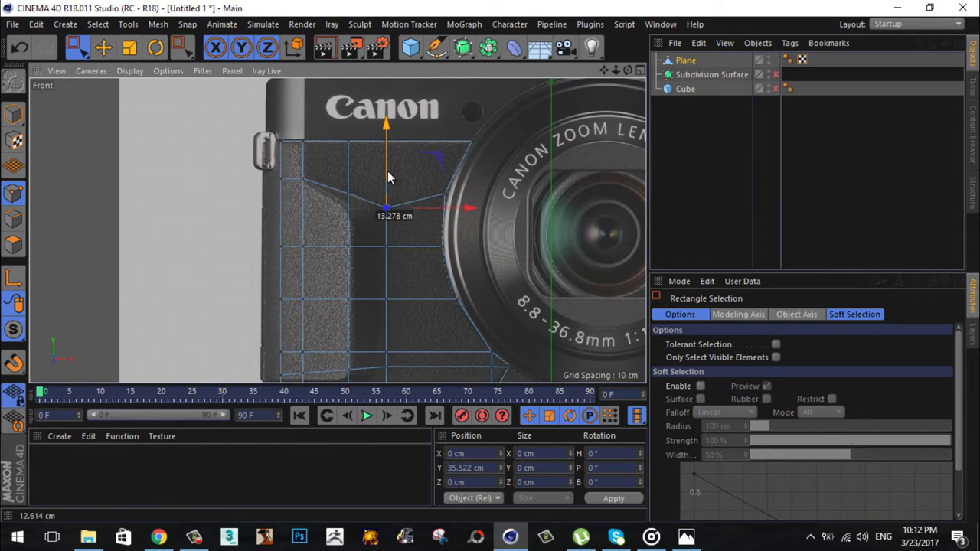
scroll(355, 347, "up", 3)
scroll(404, 260, "down", 3)
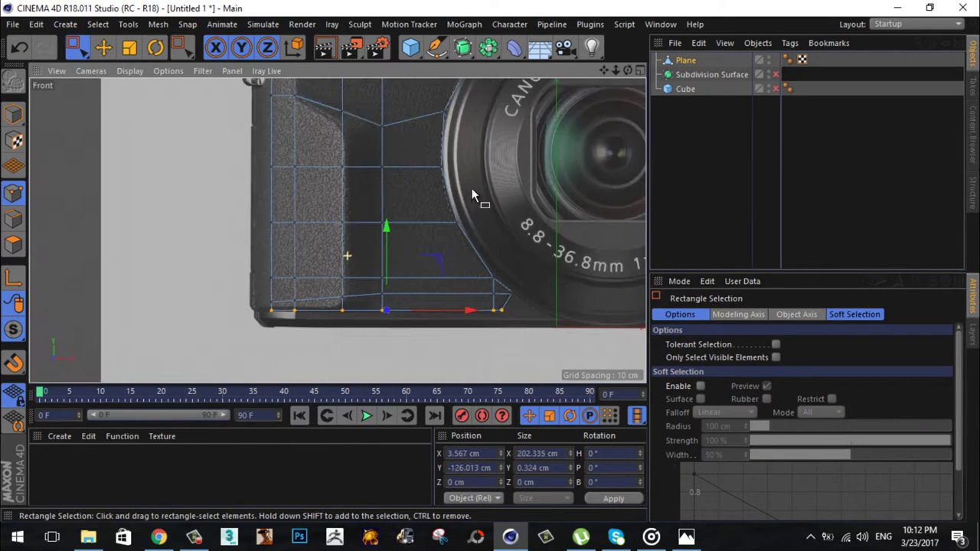
scroll(359, 143, "up", 1)
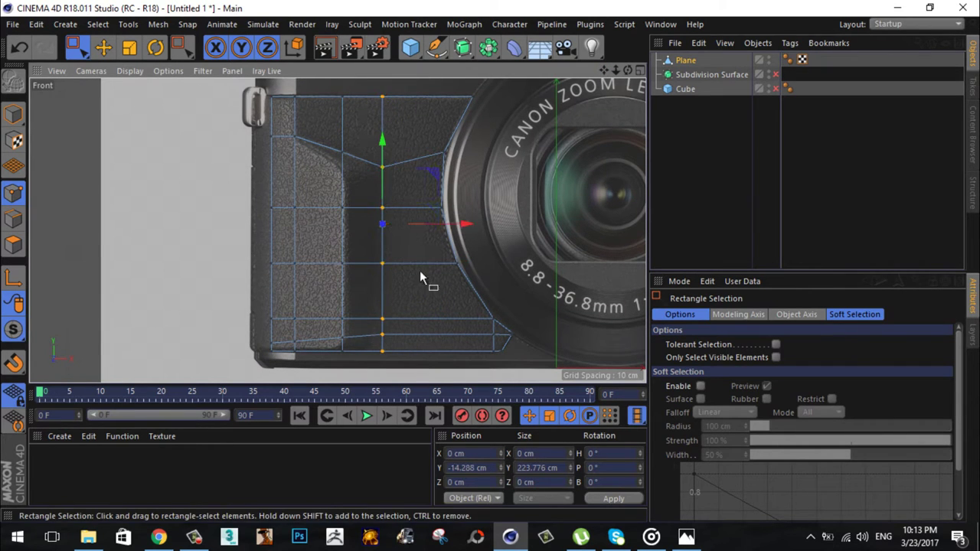
left_click_drag(429, 223, 421, 219)
Step: Extrude the grip's vertical edges 18 cm outward into a side wall
left_click(13, 219)
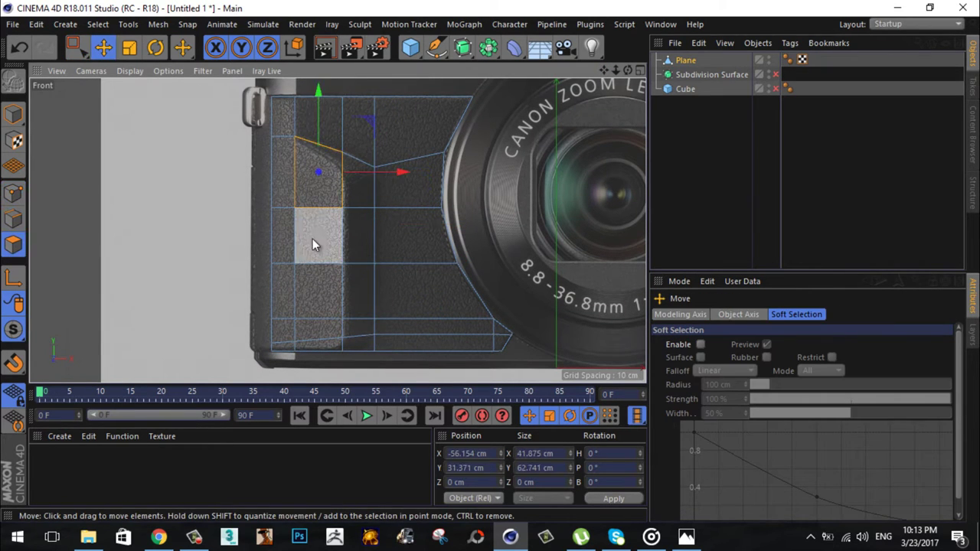
left_click(305, 213, "shift")
right_click(115, 255)
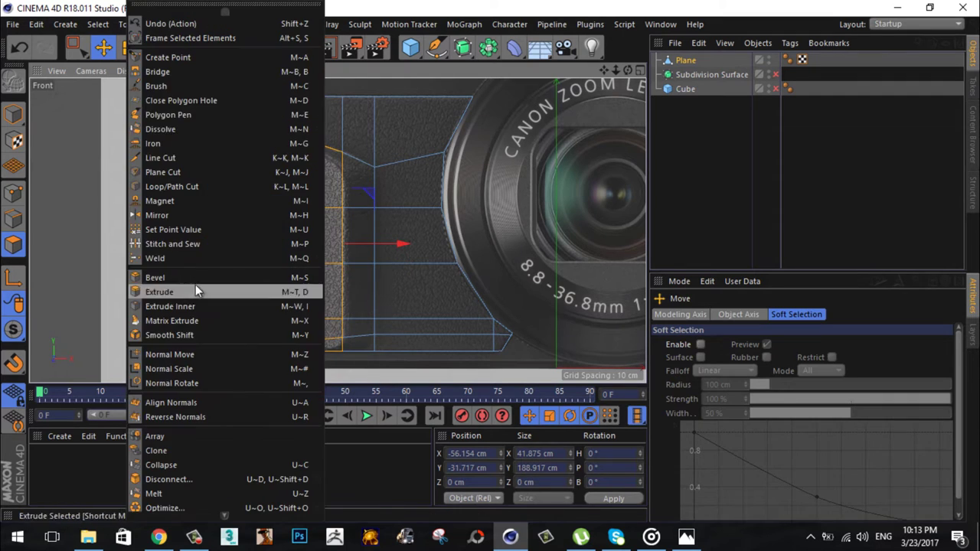
left_click(195, 284)
key("F1")
left_click_drag(624, 153, 489, 261, "alt")
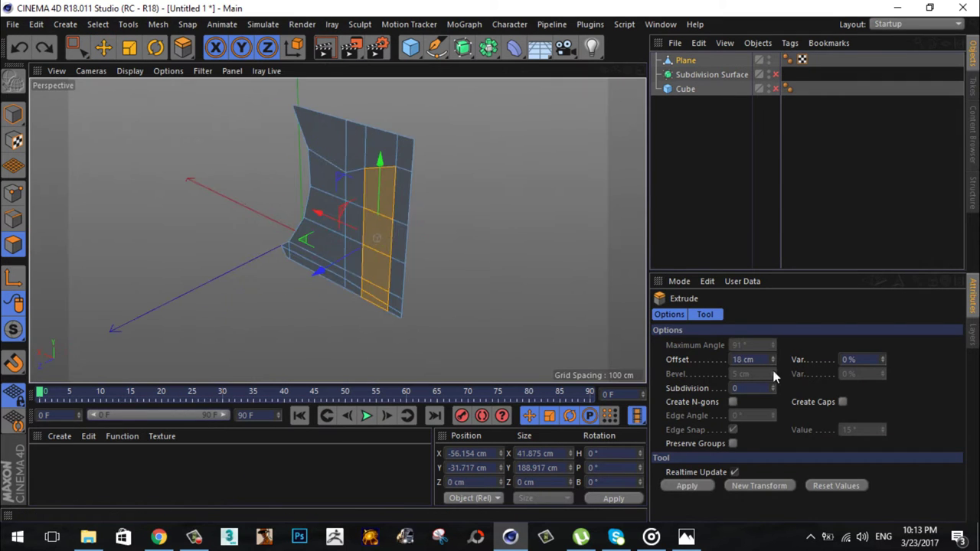
Step: Stitch and Sew the open gap between the extruded grip wall and the front panel
key("e")
right_click(472, 265)
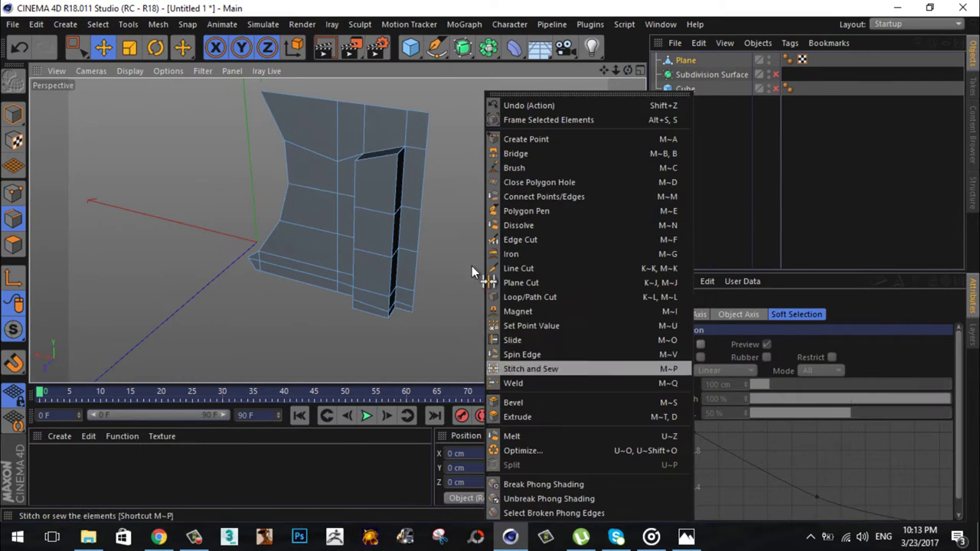
left_click(525, 367)
scroll(374, 322, "up", 4)
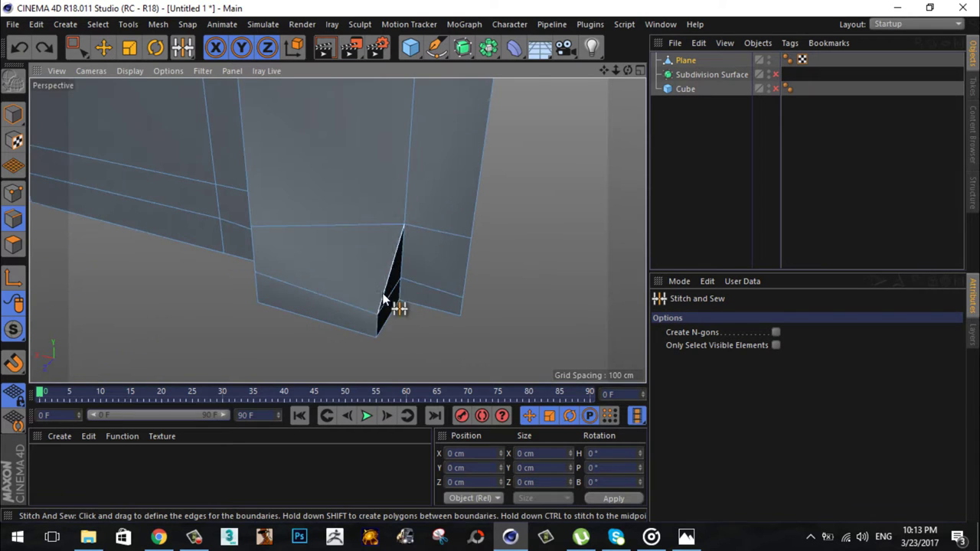
left_click_drag(382, 314, 399, 281)
Step: Select the grip wall's vertical edges and the bottom-corner depth edge
key("F5")
key("e")
key("F4")
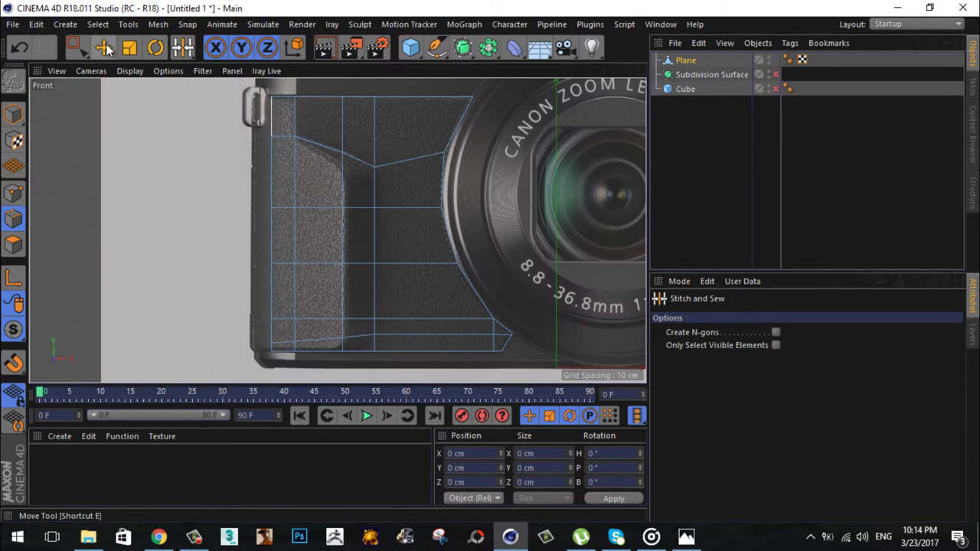
key("F5")
scroll(297, 172, "up", 3)
left_click(204, 146)
scroll(515, 344, "up", 3)
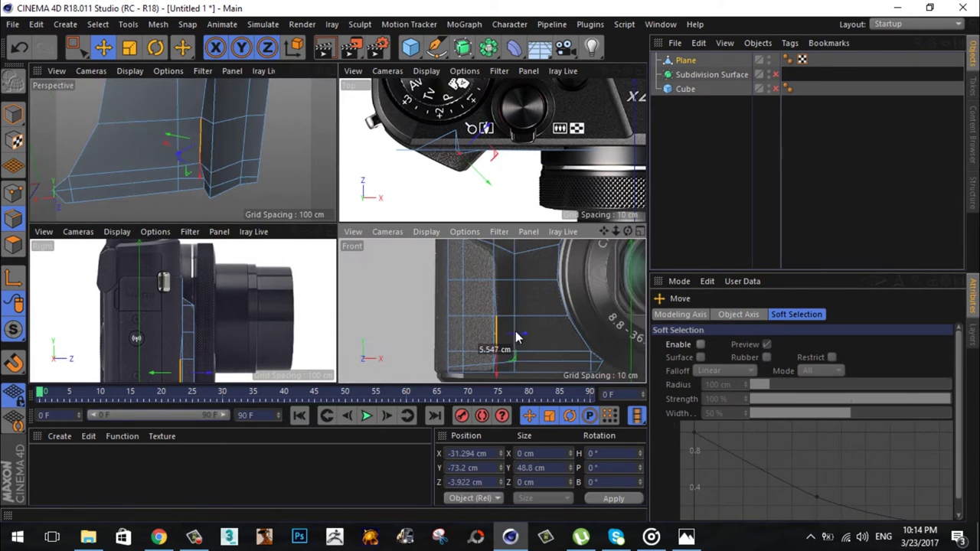
left_click(538, 284)
key("F4")
key("0")
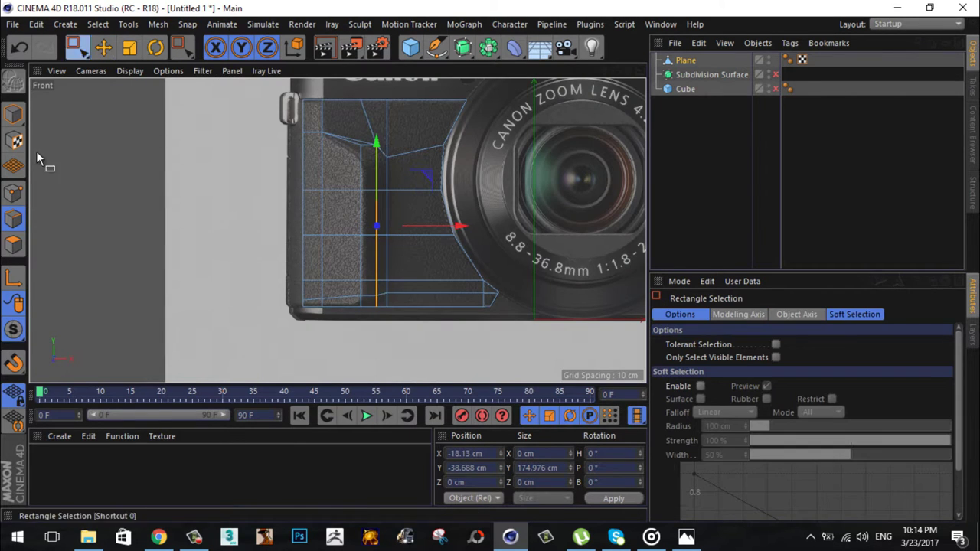
scroll(404, 112, "up", 3)
scroll(404, 112, "down", 2)
left_click_drag(368, 233, 421, 258)
Step: Select further grip edges, including the short bottom vertical edge, while inspecting the mesh
key("F5")
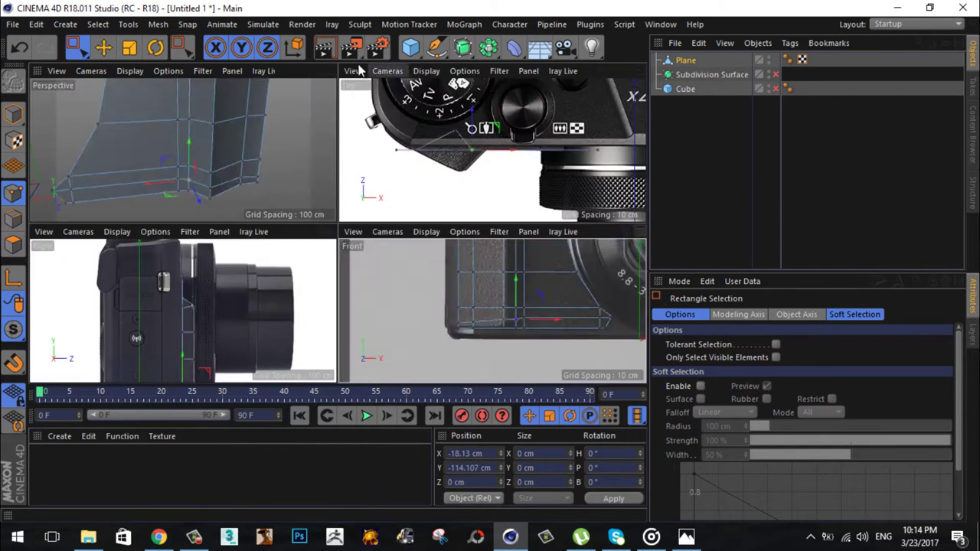
key("F1")
left_click(393, 117)
key("F5")
left_click(447, 303)
key("s")
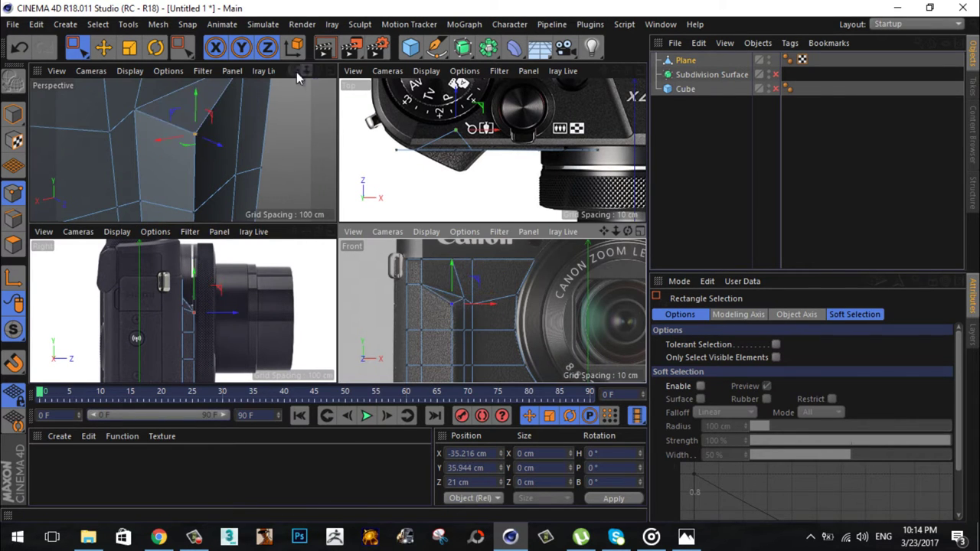
left_click(458, 266)
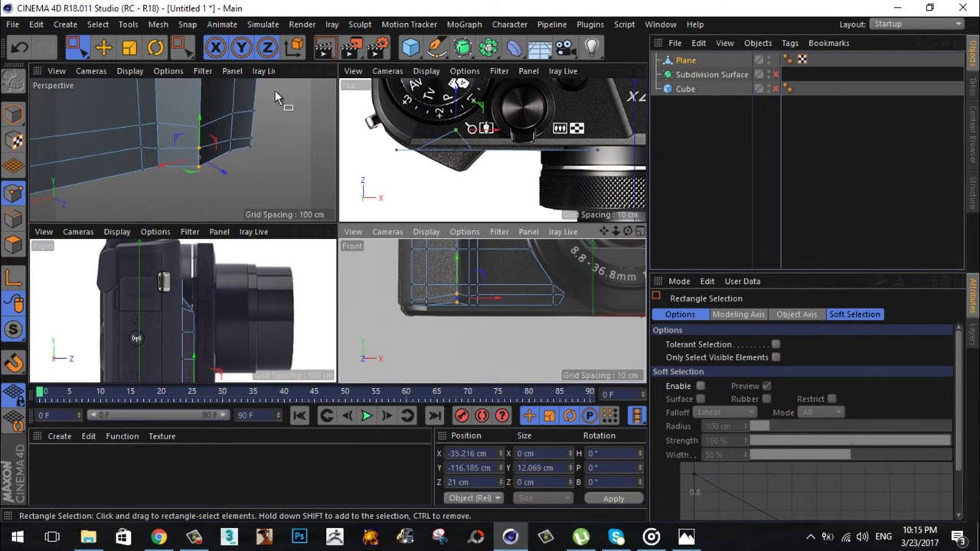
key("F1")
left_click_drag(495, 158, 491, 263, "alt")
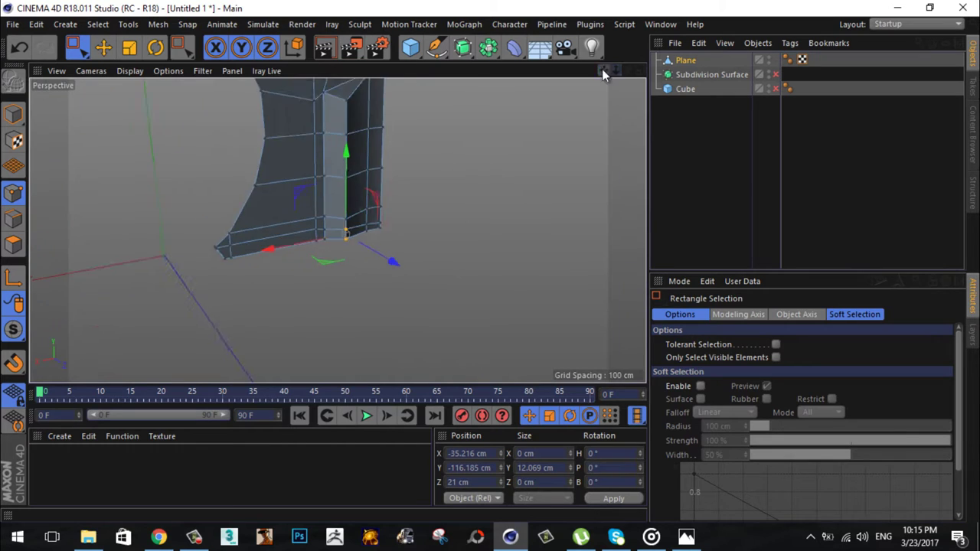
left_click(104, 47)
left_click_drag(146, 253, 106, 255, "alt")
left_click(340, 315)
scroll(340, 314, "up", 5)
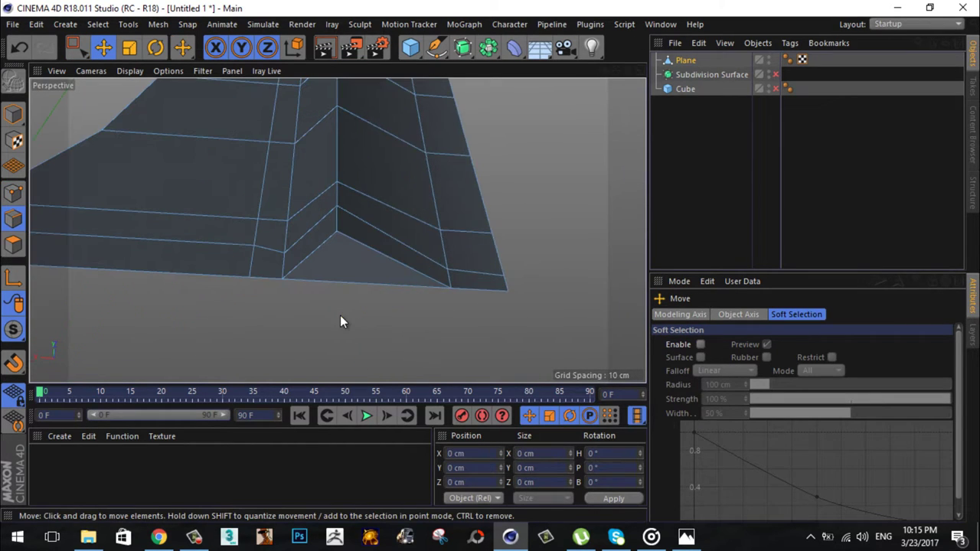
Step: Box-select the grip's bottom edge loop and raise it about 5 cm to flatten it
left_click(640, 72)
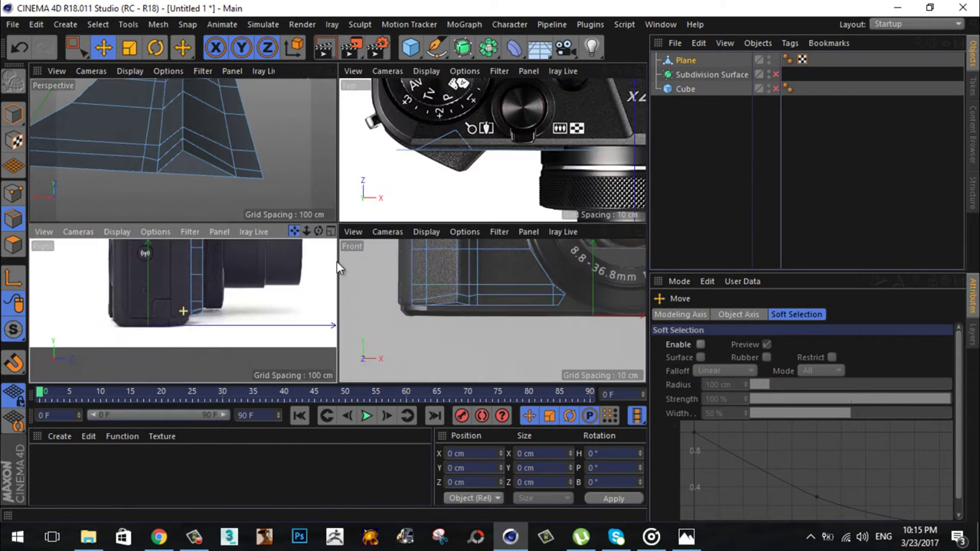
middle_click(335, 102)
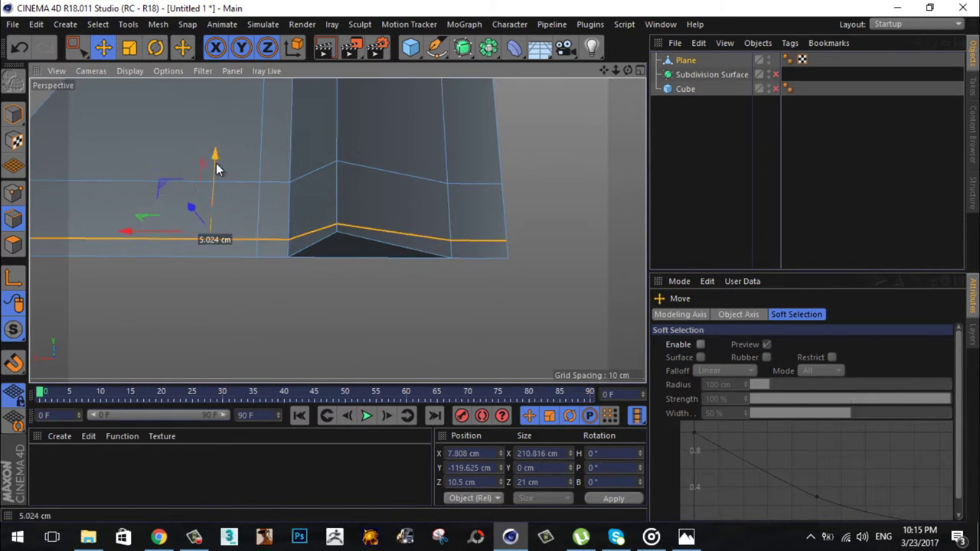
key("0")
left_click_drag(578, 168, 298, 304)
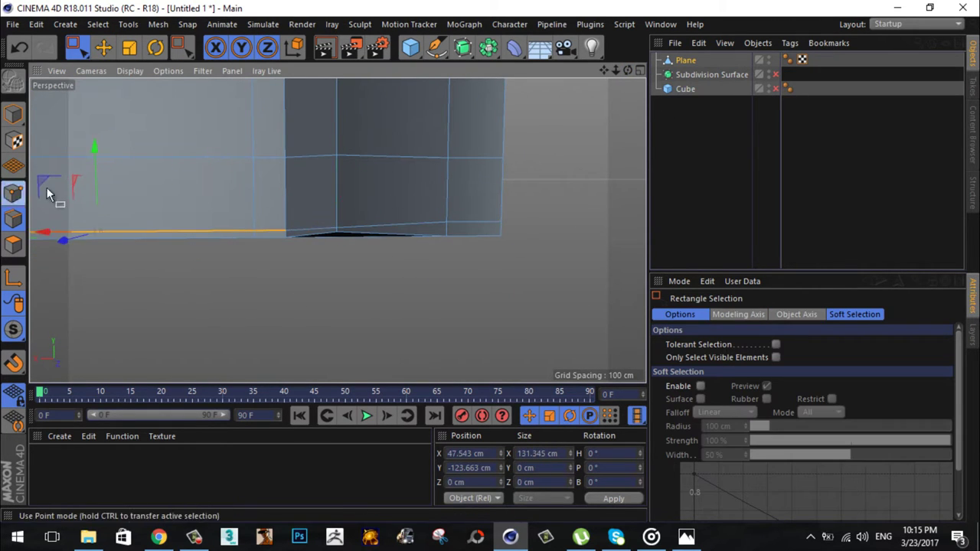
left_click_drag(379, 188, 579, 69, "alt")
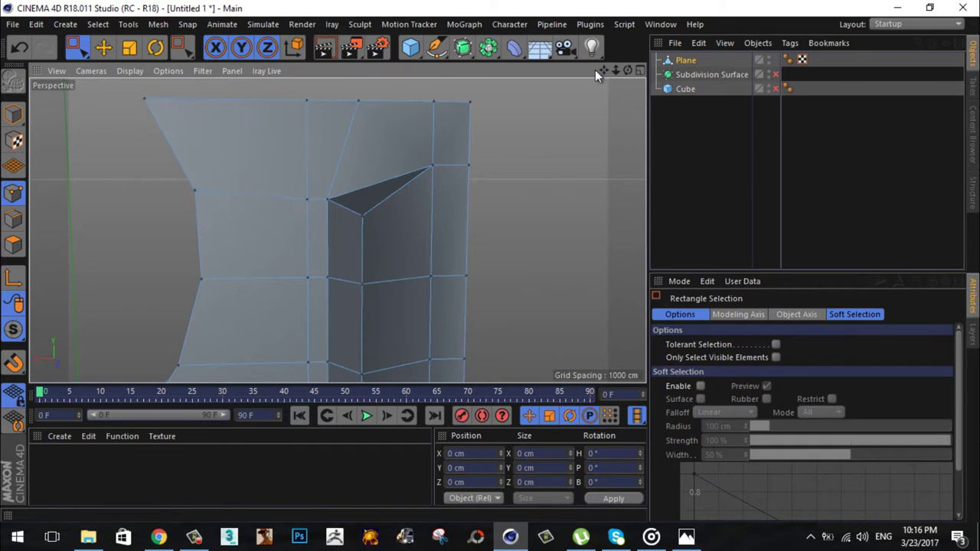
Step: Add a loop cut across the top of the grip panel
key("e")
right_click(499, 210)
left_click(569, 326)
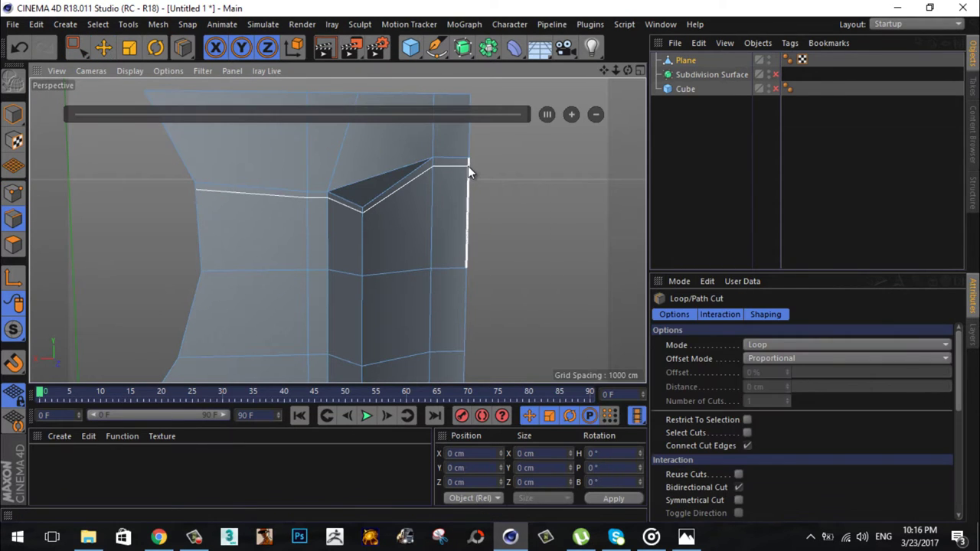
left_click(468, 166)
Step: Put the Plane under the Subdivision Surface and move the ridge points into place on the grip
key("0")
key("F5")
key("F4")
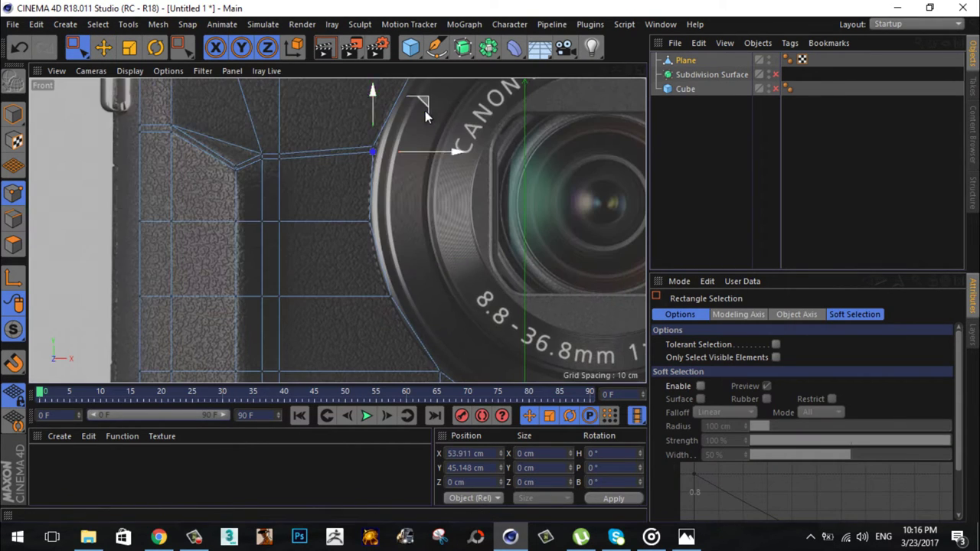
scroll(253, 203, "down", 5)
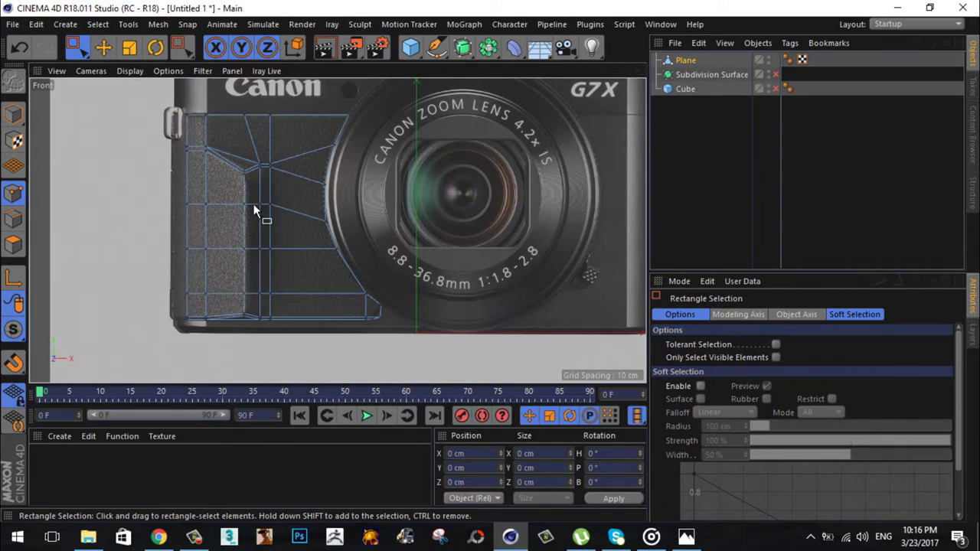
left_click(253, 204)
scroll(267, 182, "up", 4)
left_click_drag(687, 79, 688, 75)
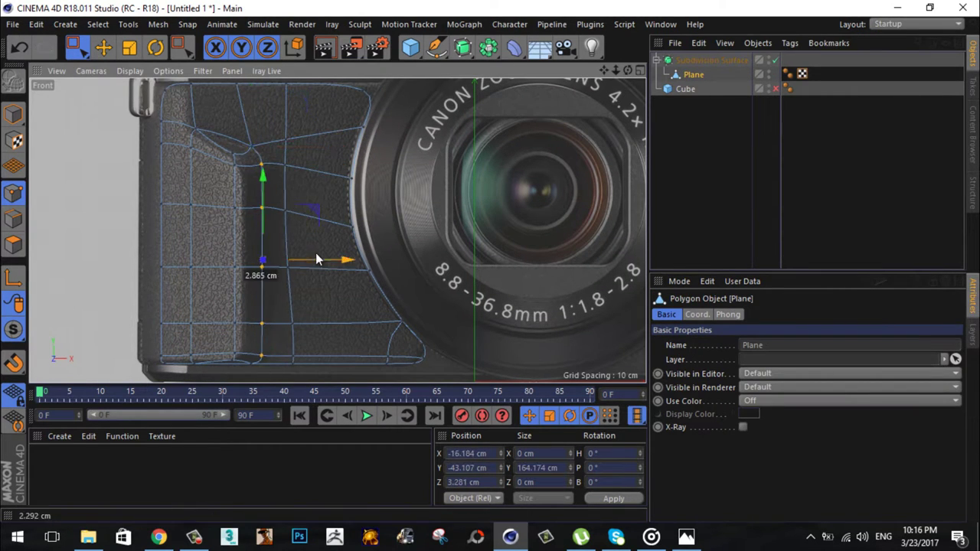
left_click_drag(301, 262, 307, 262)
key("F5")
key("F1")
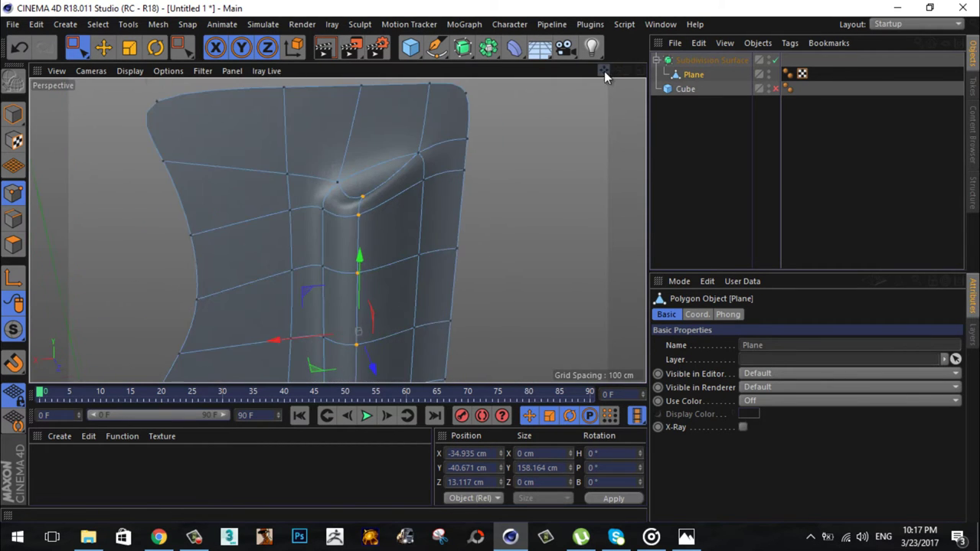
Step: Bevel the ridge edge loop as a chamfer with 3.922 cm offset and 1 subdivision
left_click(103, 48)
key("F5")
key("F4")
scroll(325, 279, "down", 2)
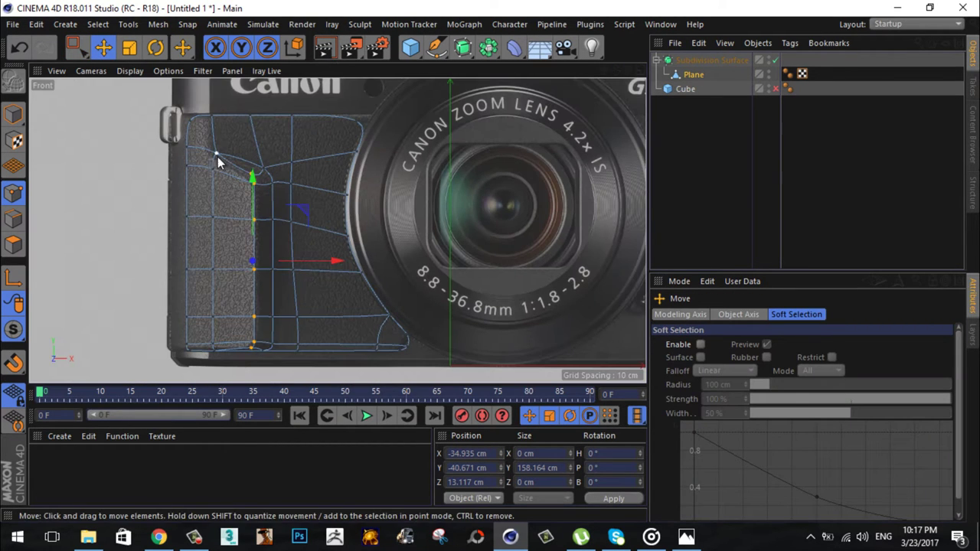
key("F1")
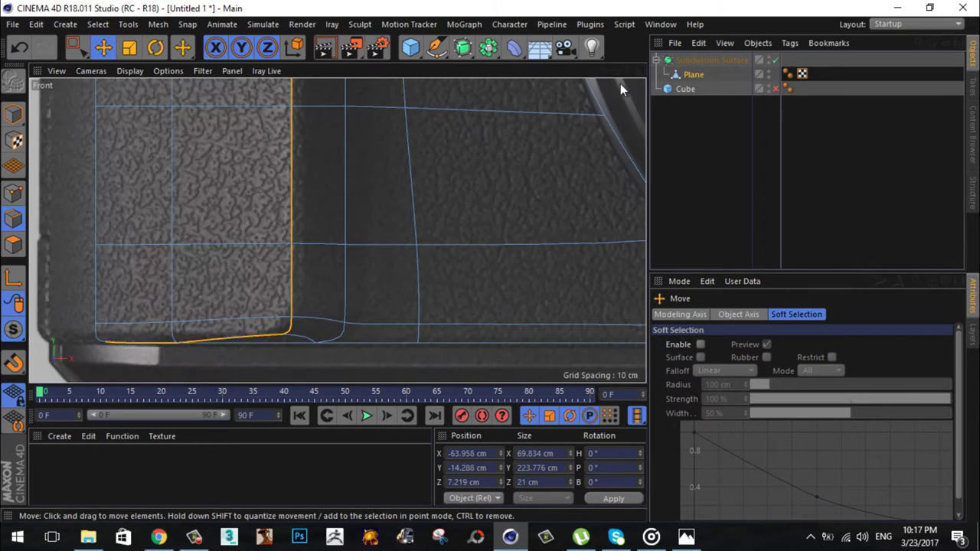
mouse_move(620, 83)
left_mouse_down()
mouse_move(616, 72)
mouse_move(103, 47)
left_mouse_up()
right_click(358, 364)
left_click(346, 402)
left_click(103, 48)
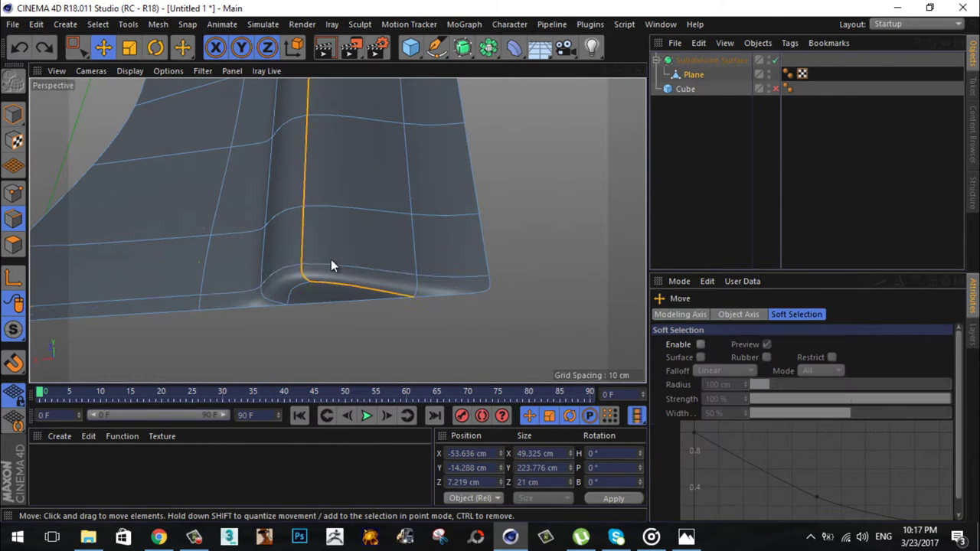
key("F5")
key("F4")
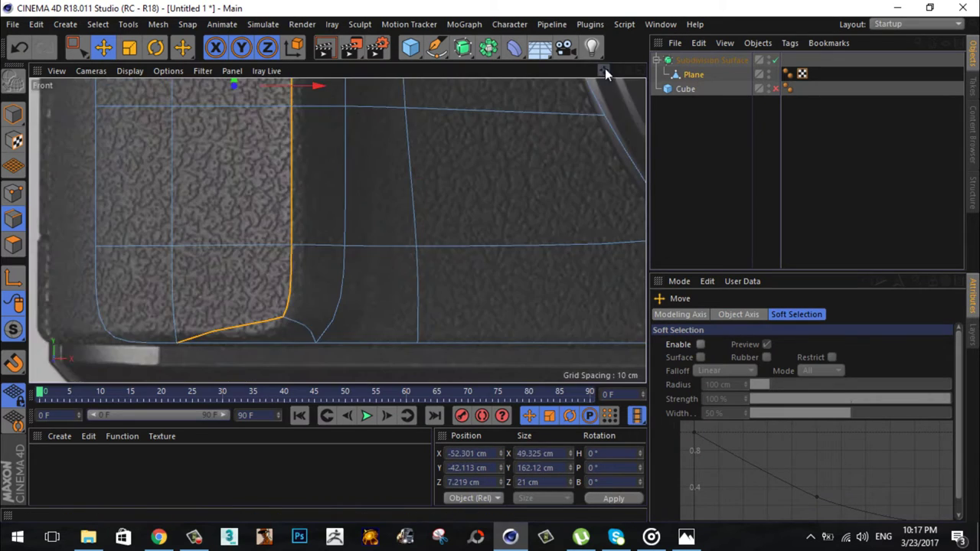
scroll(492, 265, "down", 3)
scroll(295, 170, "up", 3)
scroll(589, 102, "down", 2)
scroll(589, 103, "down", 2)
scroll(406, 176, "up", 2)
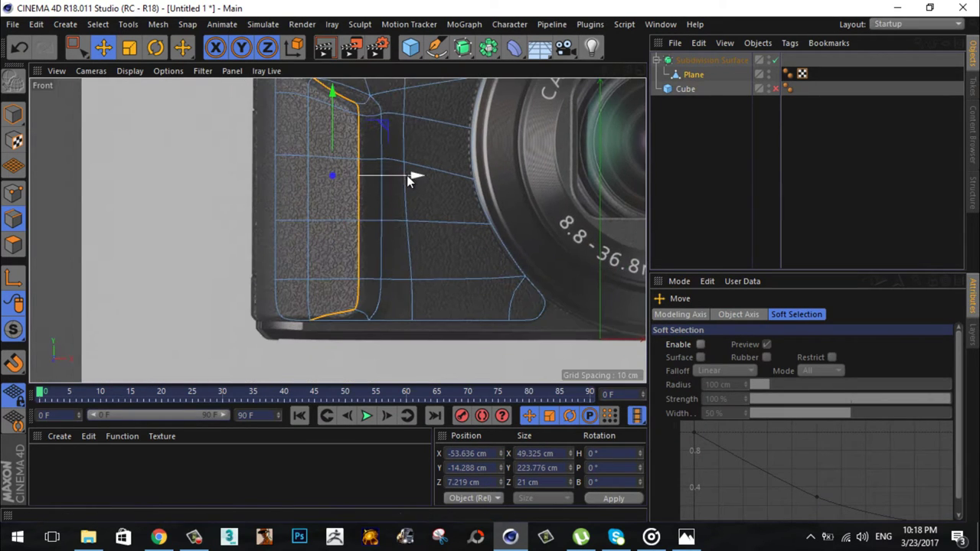
Step: Adjust the ridge loop bevel width and inspect the low-poly cage with smoothing off
key("m")
key("s")
left_click_drag(383, 266, 600, 109)
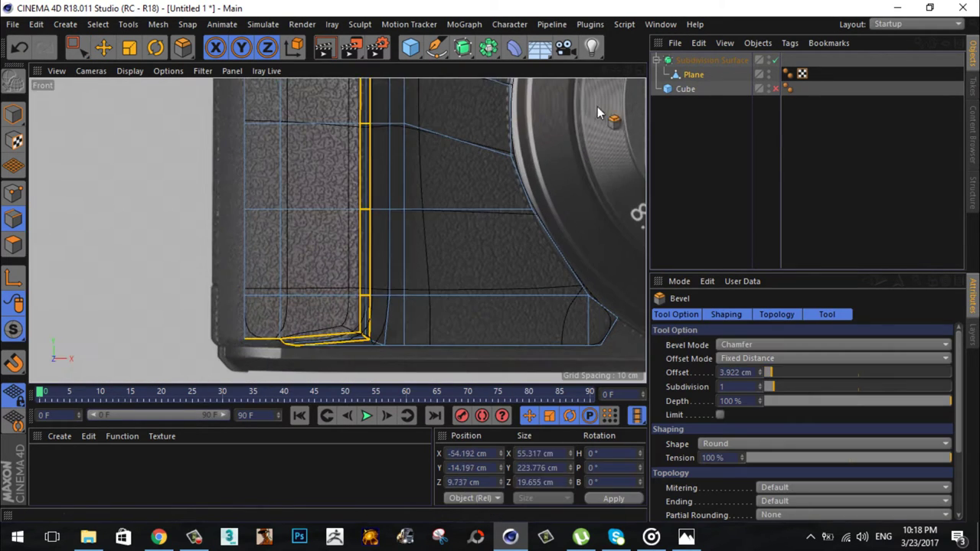
left_click(642, 70)
left_click(331, 70)
key("e")
scroll(306, 199, "up", 3)
left_click_drag(632, 70, 495, 263)
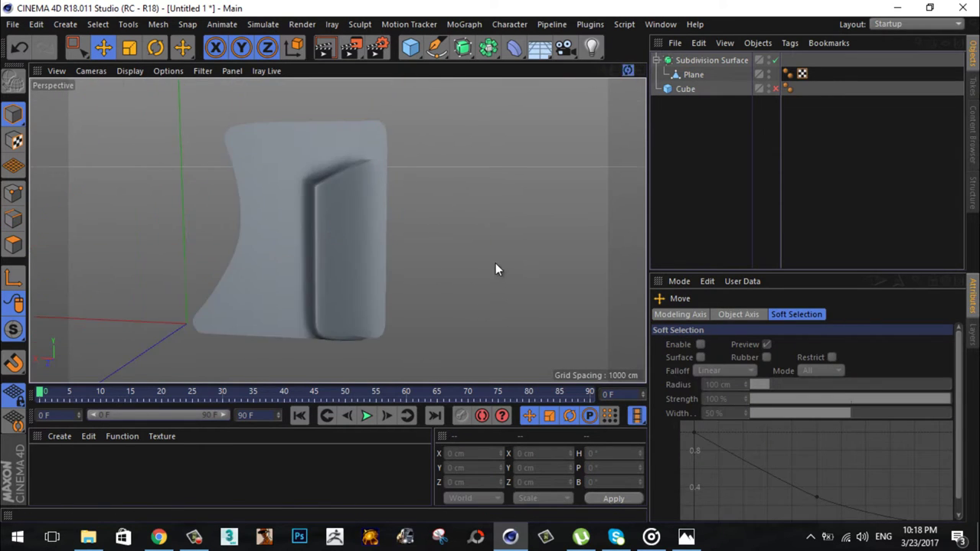
key("q")
scroll(354, 112, "up", 3)
scroll(363, 150, "up", 2)
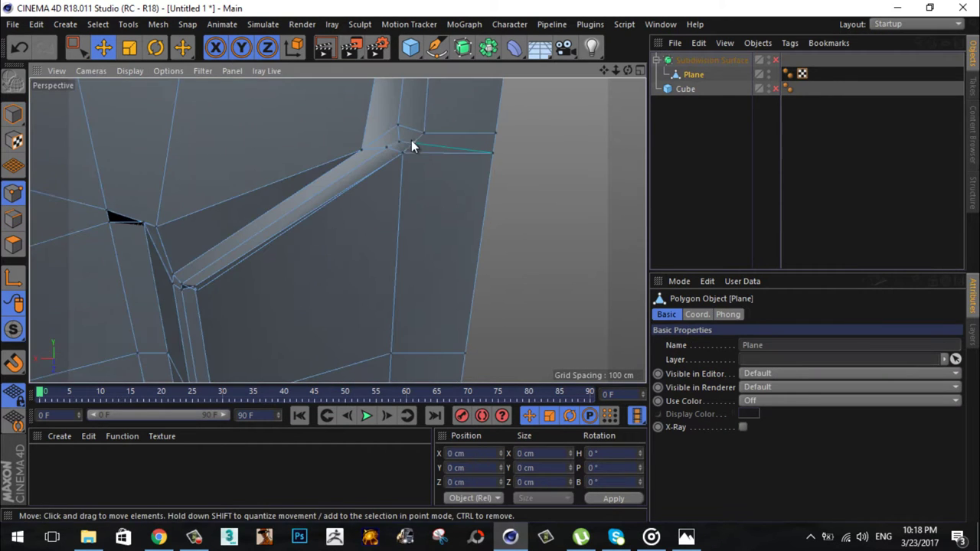
Step: Undo the bevel and re-bevel the ridge loop at a 4.246 cm offset with uniform mitering
key("ctrl+z")
scroll(515, 174, "down", 5)
mouse_move(515, 175)
left_mouse_down("alt")
mouse_move(467, 274)
mouse_move(524, 305)
left_mouse_up("alt")
right_click(524, 304)
left_click(601, 404)
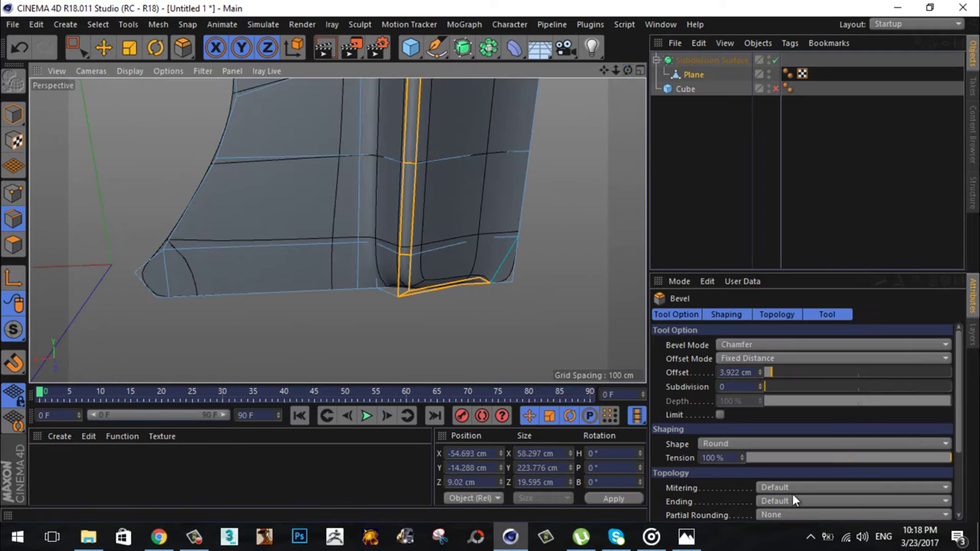
key("q")
left_click_drag(492, 278, 225, 107, "alt")
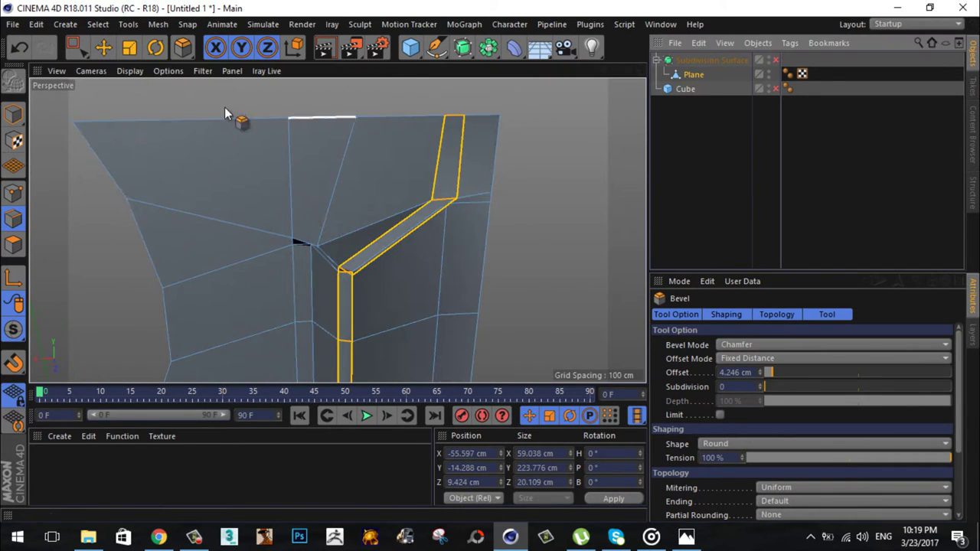
key("e")
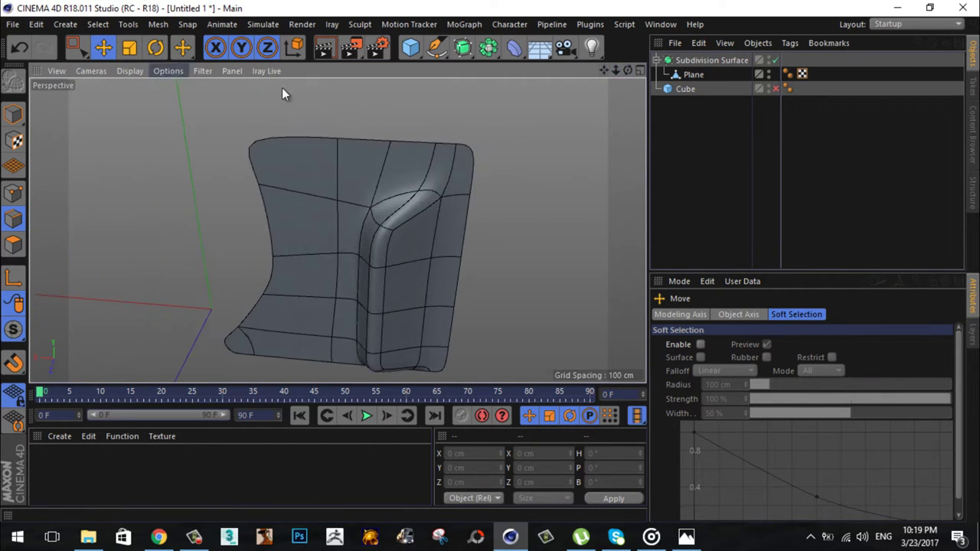
key("F5")
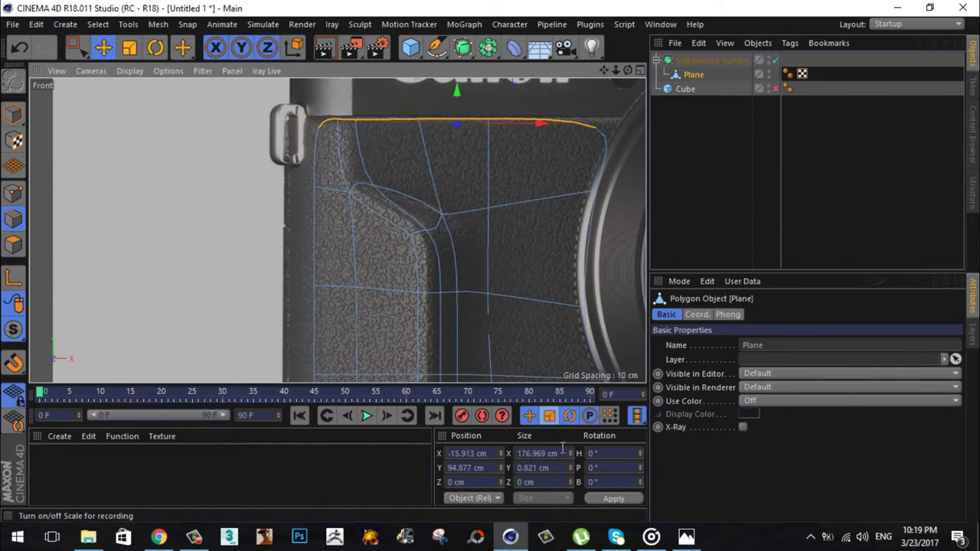
scroll(464, 264, "down", 3)
scroll(443, 317, "up", 5)
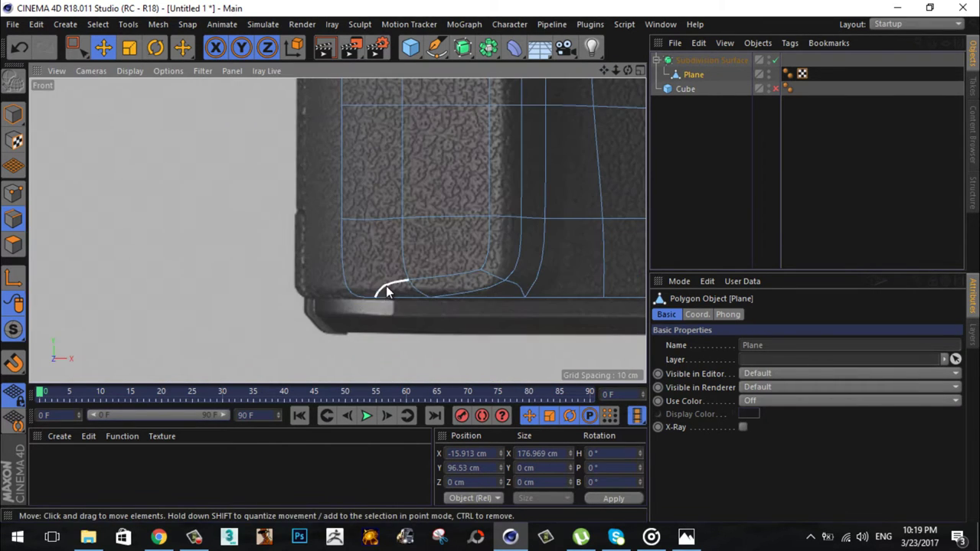
Step: Line-cut an extra edge at the grip's bottom-left corner
right_click(451, 345)
left_click(349, 271)
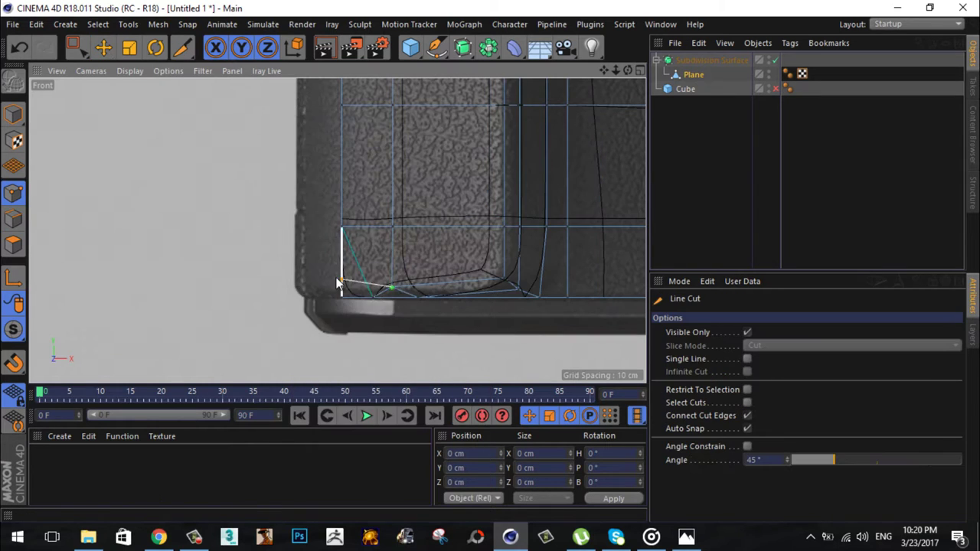
key("e")
key("F2")
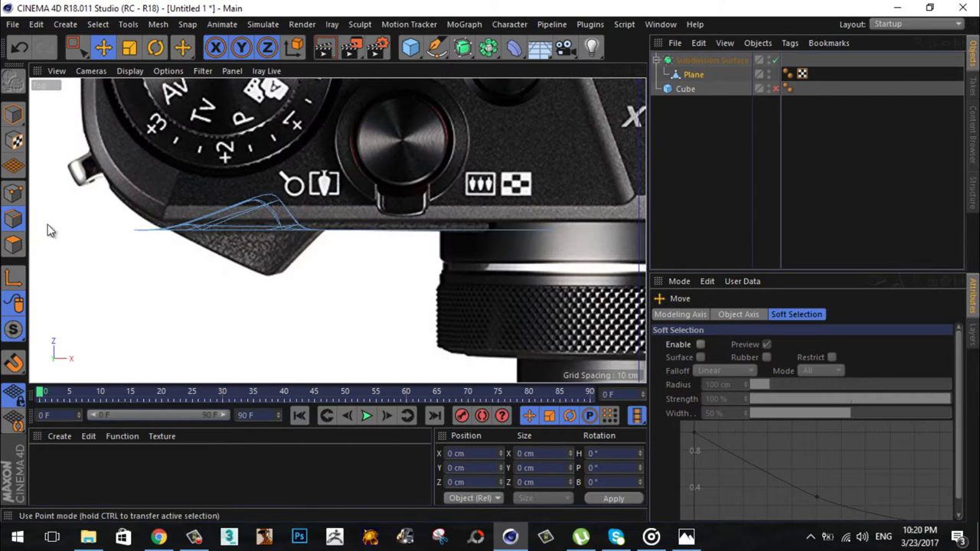
left_click(636, 67)
left_click(530, 291)
key("F2")
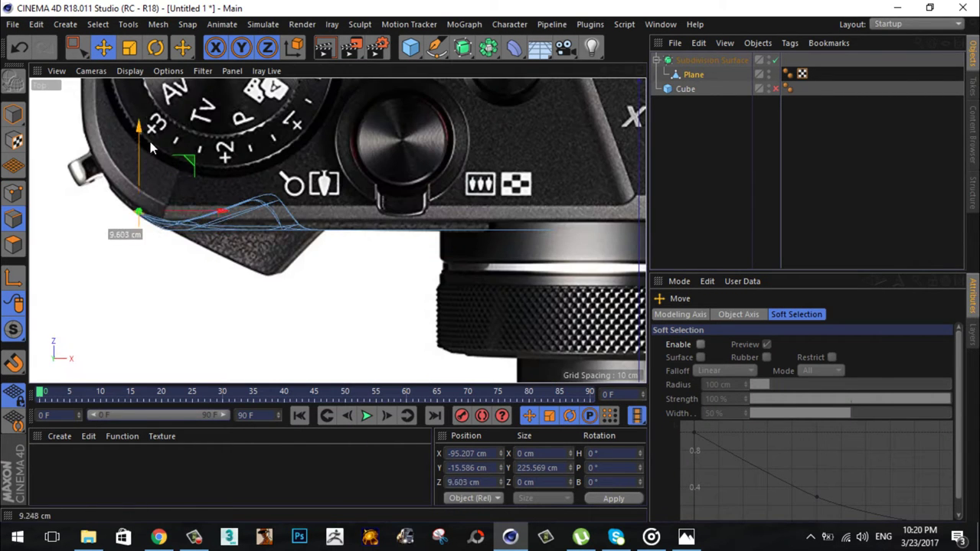
mouse_move(609, 68)
left_mouse_down()
mouse_move(278, 284)
mouse_move(389, 192)
left_mouse_up()
Step: Set the Top view background image to rotation 0°, alpha mode None and width 800
left_click(168, 70)
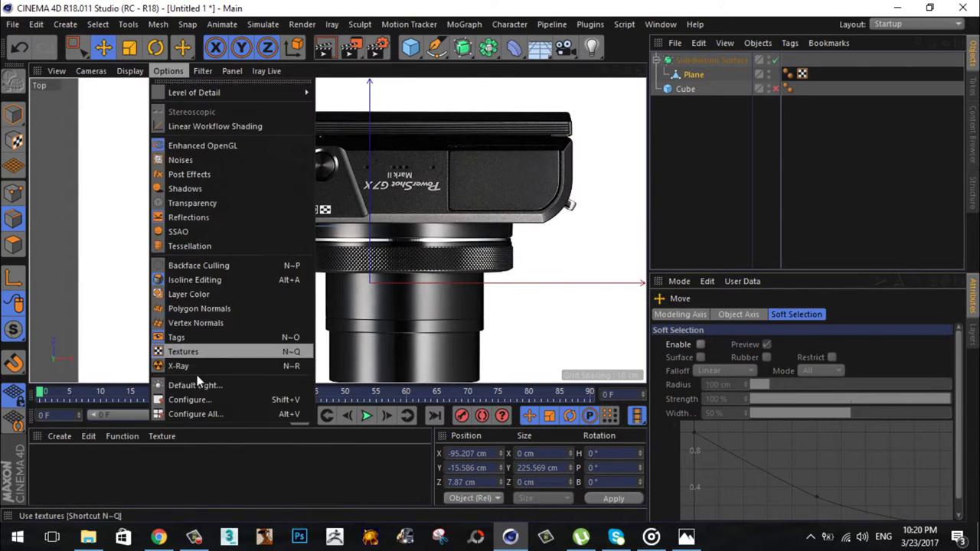
left_click(188, 399)
type("0")
key("Return")
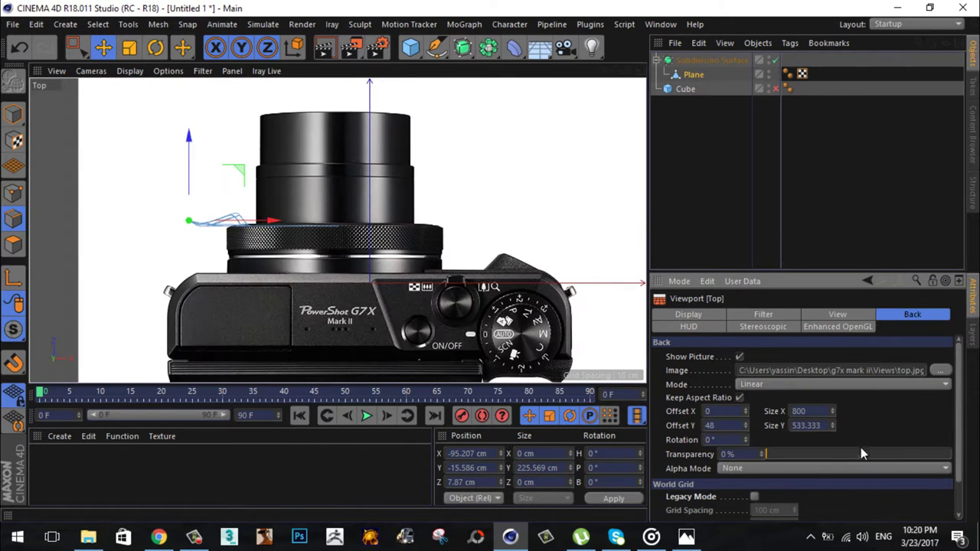
scroll(861, 447, "down", 1)
left_click(838, 428)
left_click(821, 444)
scroll(826, 457, "up", 1)
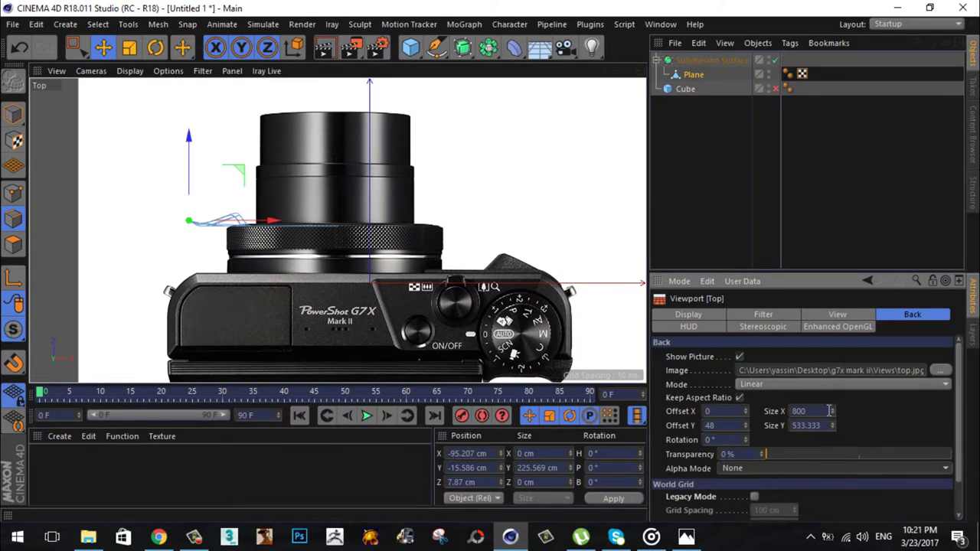
key("Return")
scroll(729, 393, "down", 1)
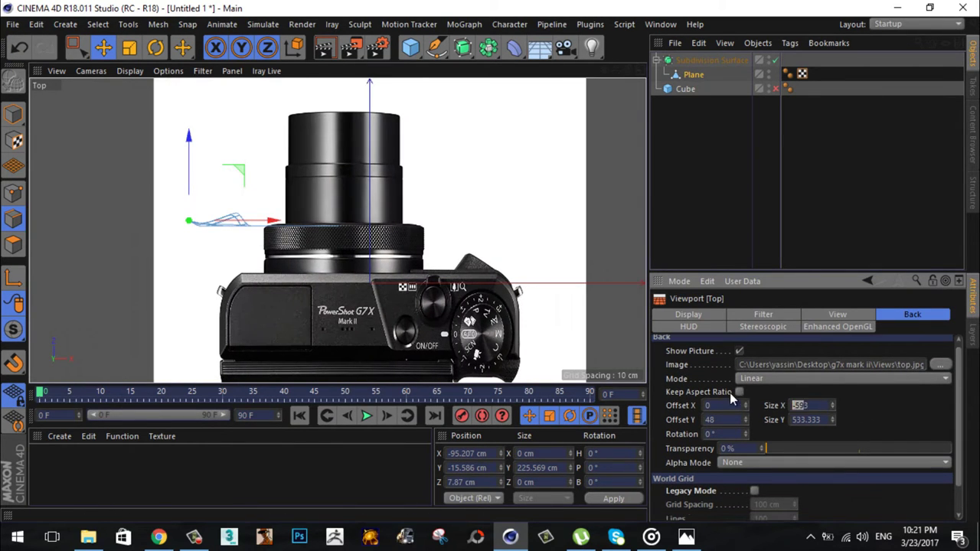
type("800")
key("Return")
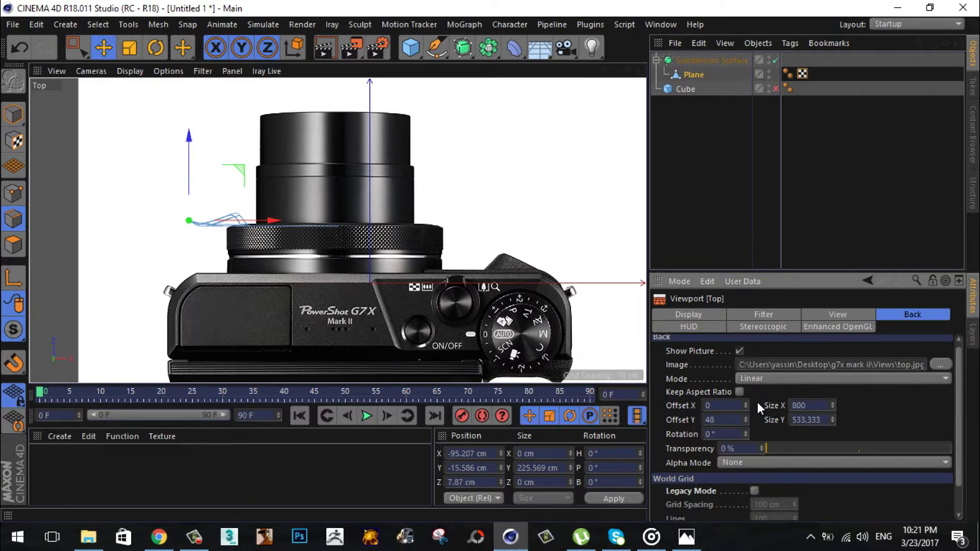
scroll(903, 375, "down", 1)
scroll(906, 444, "up", 1)
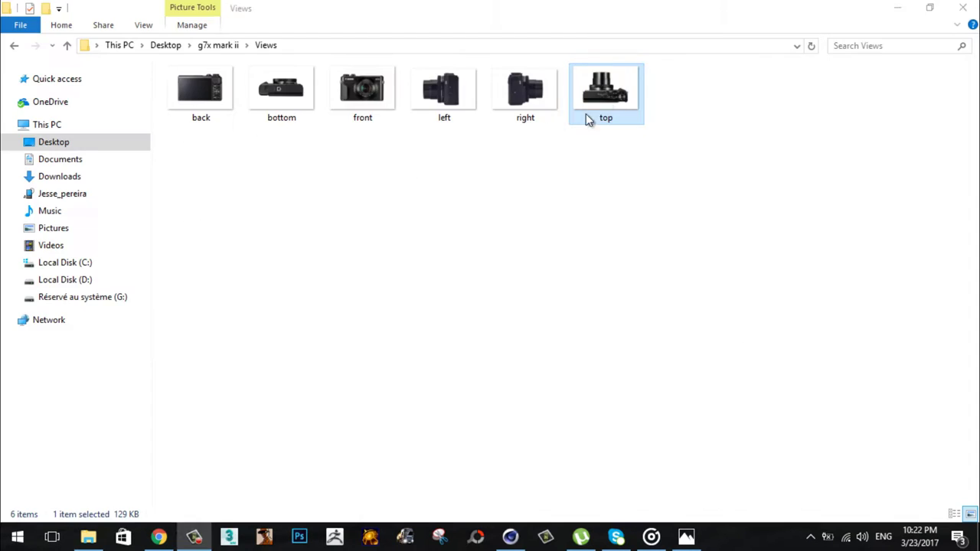
Step: Flip top.jpg horizontally in Photos and save it
double_click(586, 113)
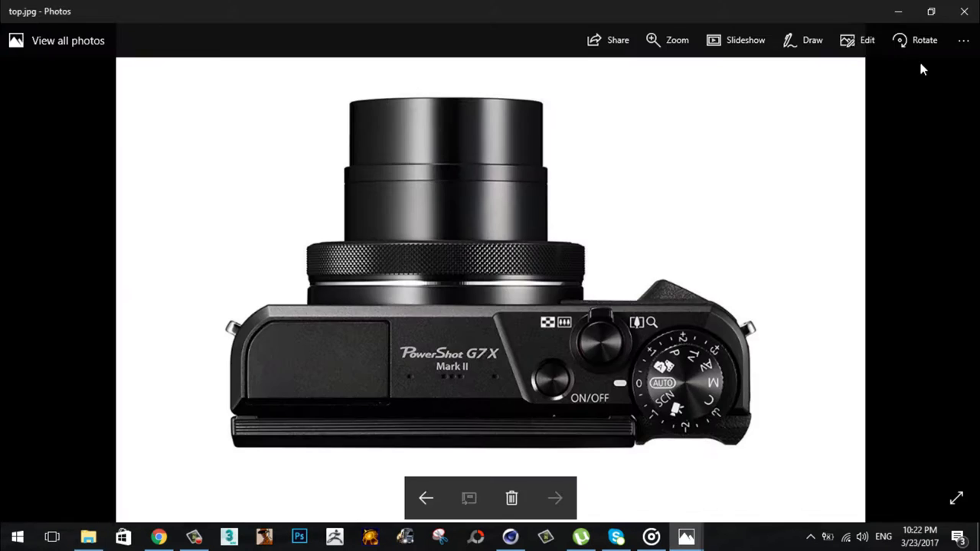
left_click(861, 40)
left_click(866, 69)
left_click(866, 197)
left_click(869, 409)
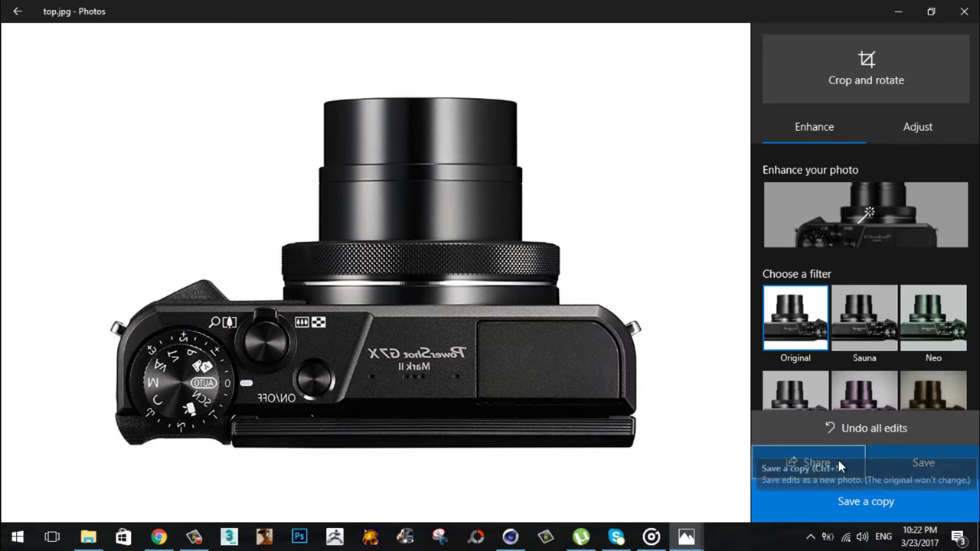
left_click(923, 462)
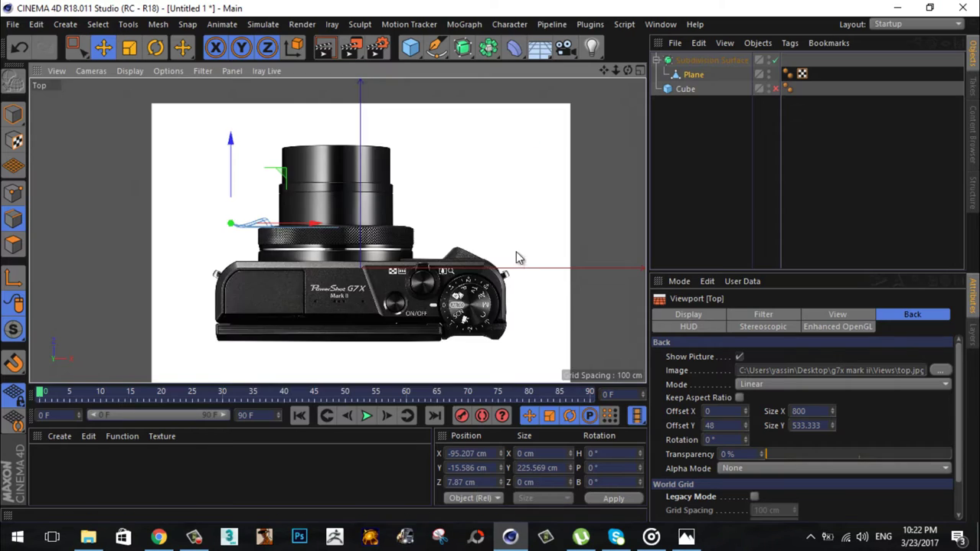
Step: Turn the Top view background picture back on and shift it to Offset Y 108
left_click(739, 357)
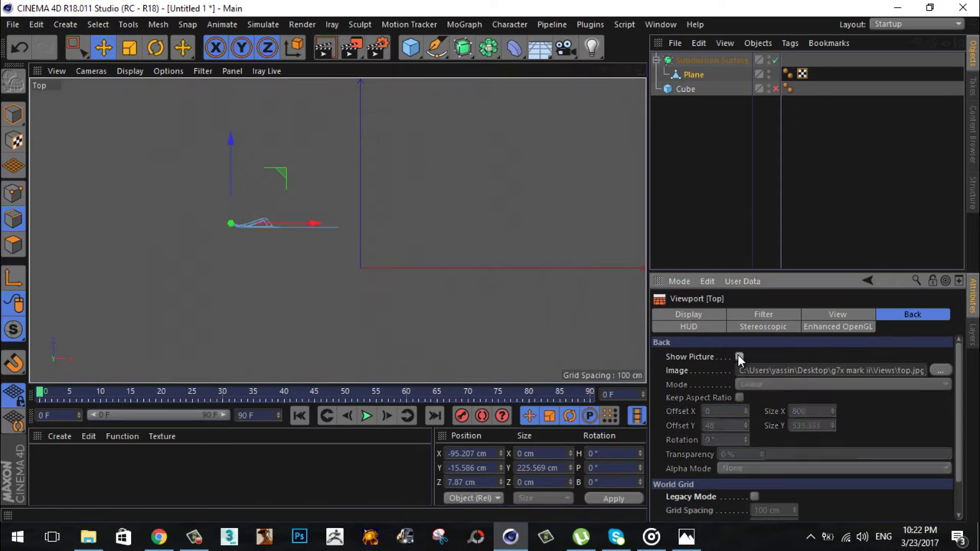
left_click(739, 357)
left_click_drag(745, 425, 747, 421)
scroll(255, 247, "up", 5)
scroll(255, 247, "up", 3)
left_click_drag(216, 130, 213, 166)
Step: Select an edge ring across the camera top and apply an Edge Cut
right_click(289, 200)
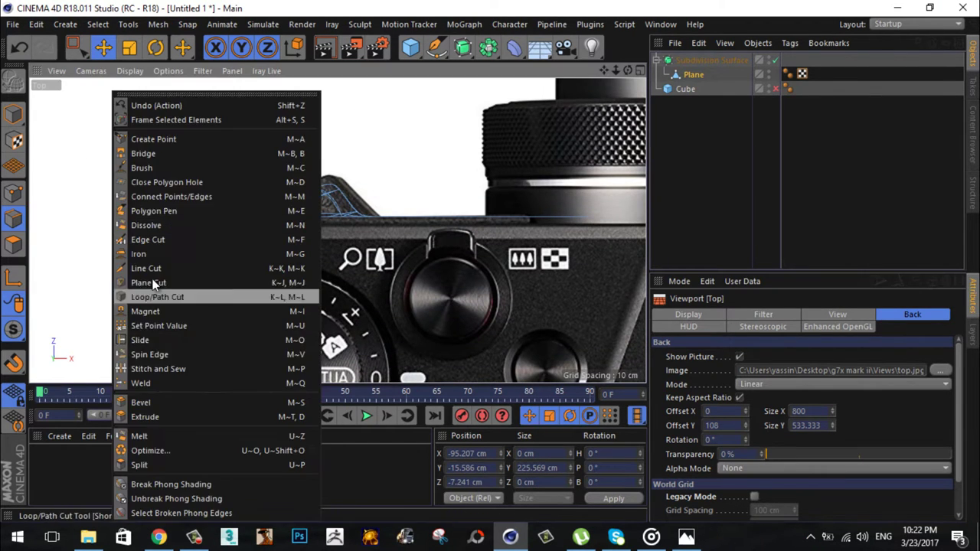
left_click(197, 197)
right_click(197, 197)
left_click(229, 291)
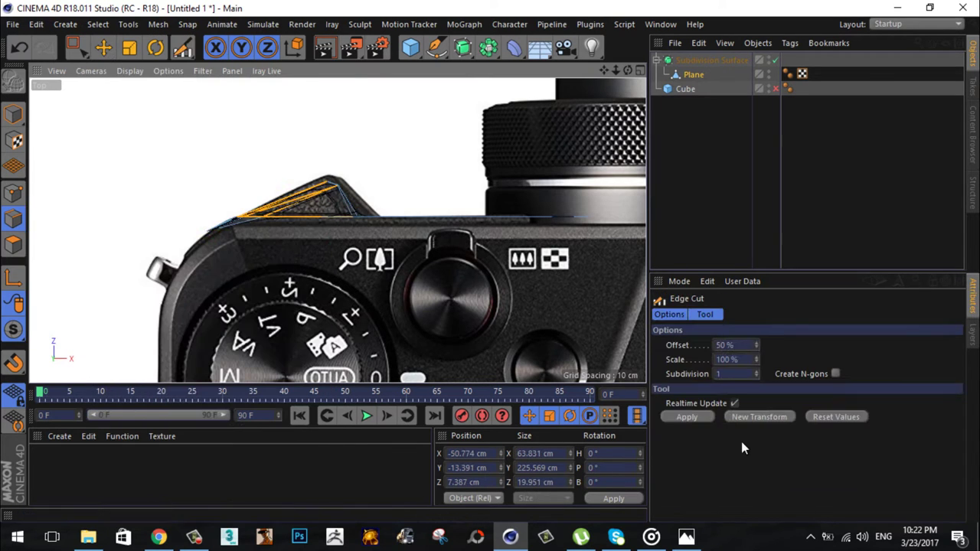
left_click(77, 43)
scroll(304, 195, "up", 2)
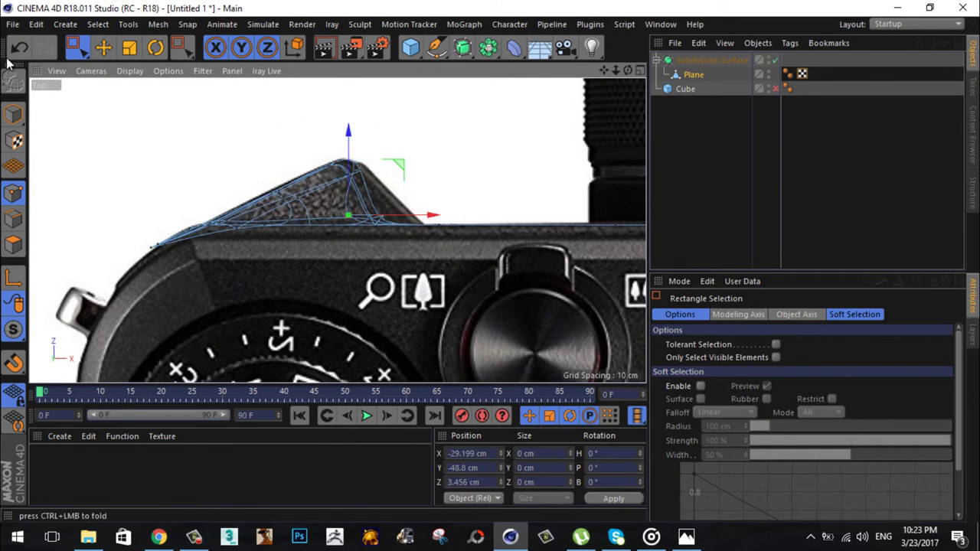
left_click_drag(339, 219, 449, 280)
key("F4")
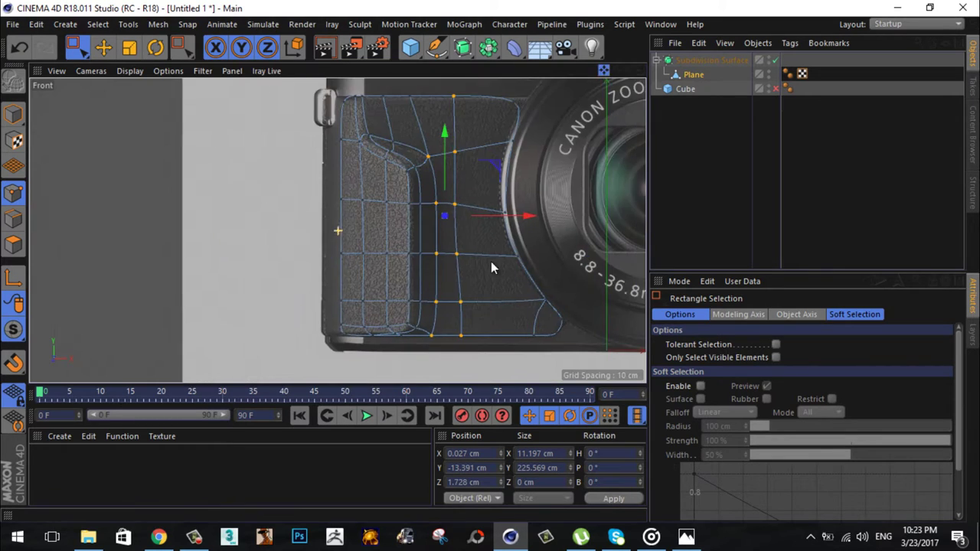
Step: Fit a column of grip points to the side reference by moving it along Z and X
key("F5")
key("F1")
mouse_move(429, 245)
left_mouse_down("alt")
mouse_move(493, 260)
mouse_move(479, 258)
left_mouse_up("alt")
key("F5")
key("F4")
key("F3")
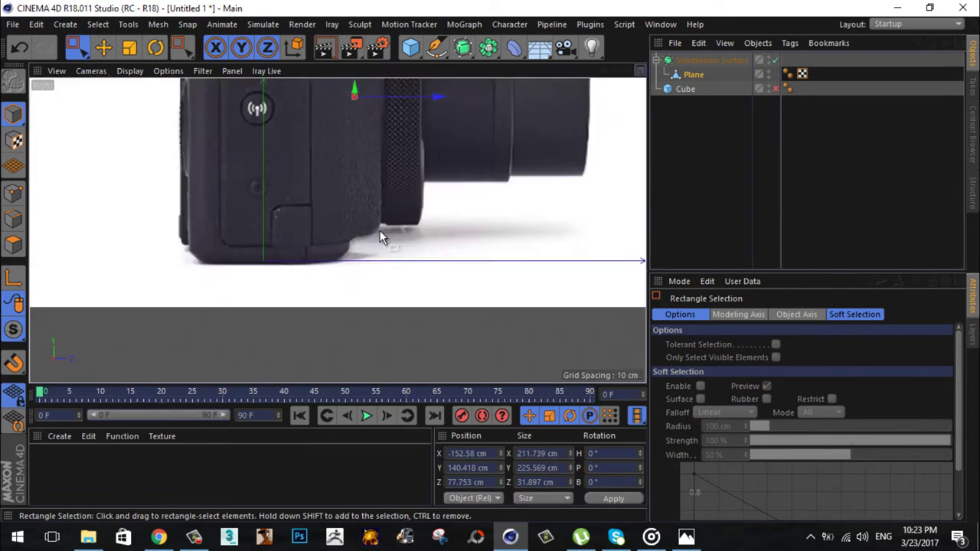
scroll(490, 261, "down", 4)
scroll(348, 246, "up", 4)
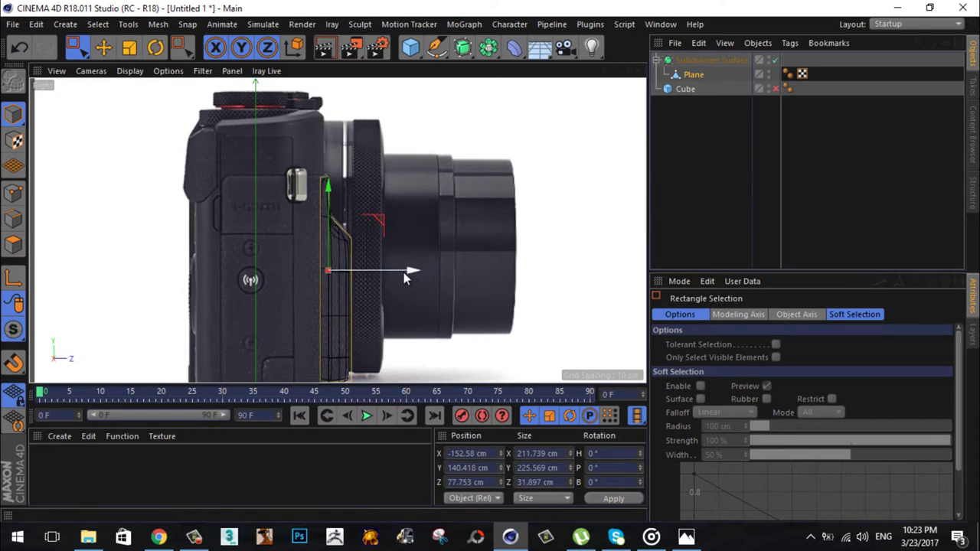
left_click_drag(302, 174, 337, 383)
key("e")
left_click_drag(410, 286, 380, 289)
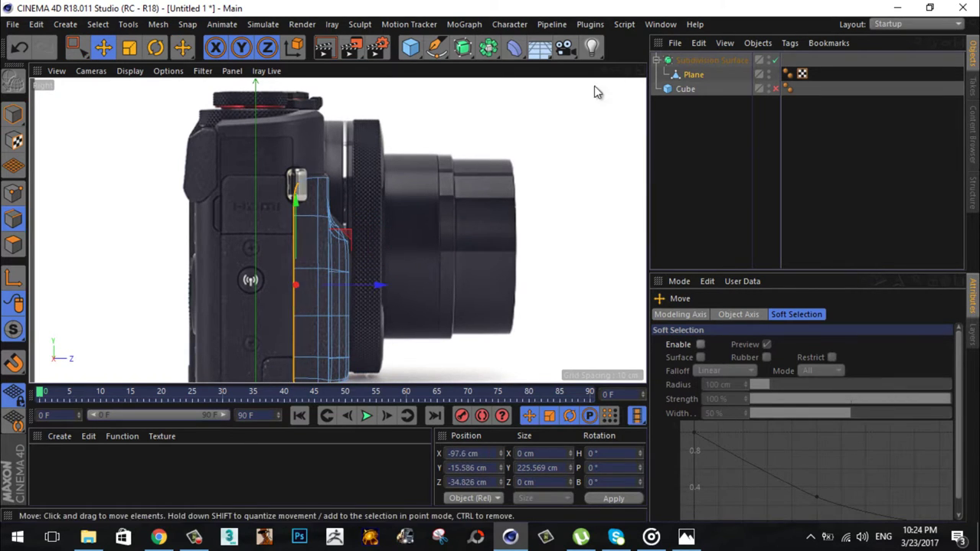
left_click(640, 70)
left_click_drag(460, 161, 410, 197)
Step: Switch to ring, then rectangle selection, and check the grip in the side and top views
key("u")
key("b")
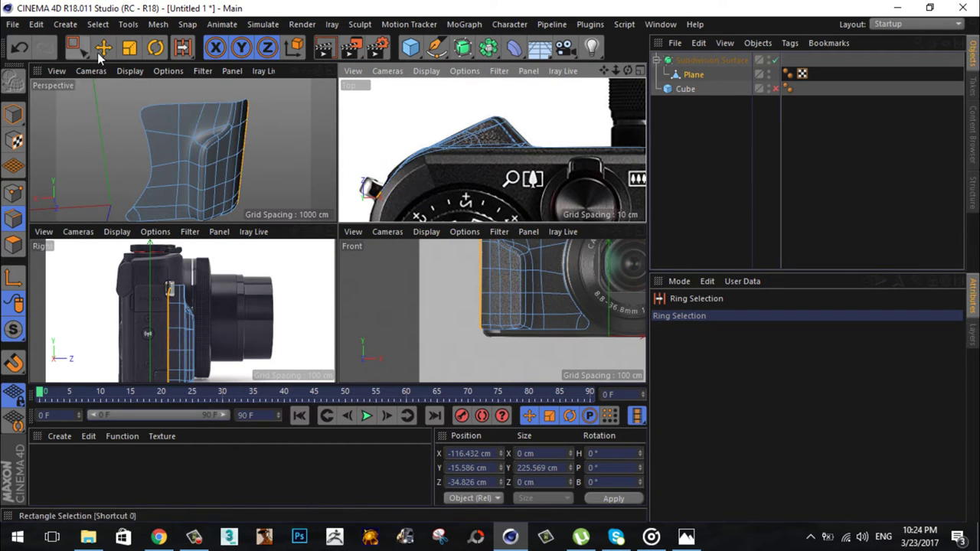
left_click(102, 49)
middle_click(329, 238)
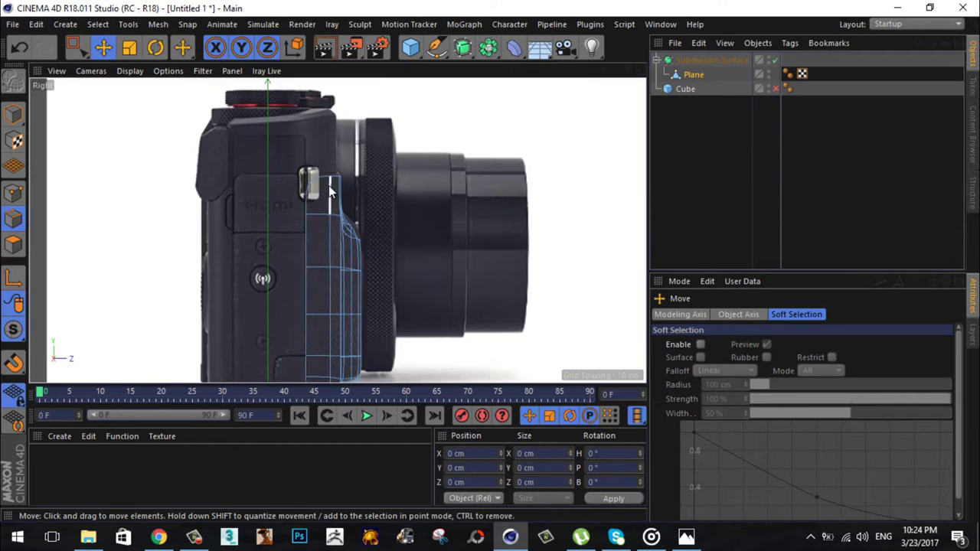
scroll(327, 144, "up", 2)
scroll(350, 350, "up", 2)
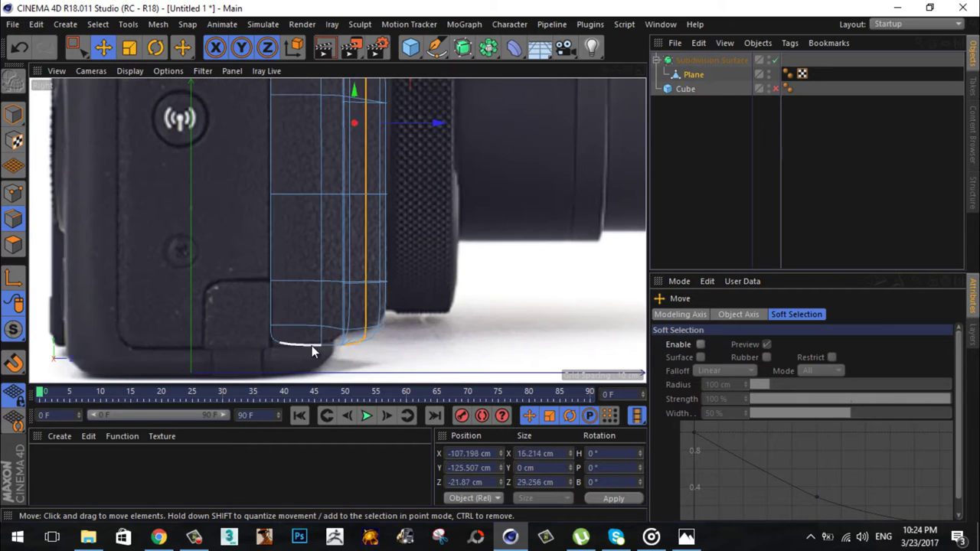
key("0")
middle_click(319, 226)
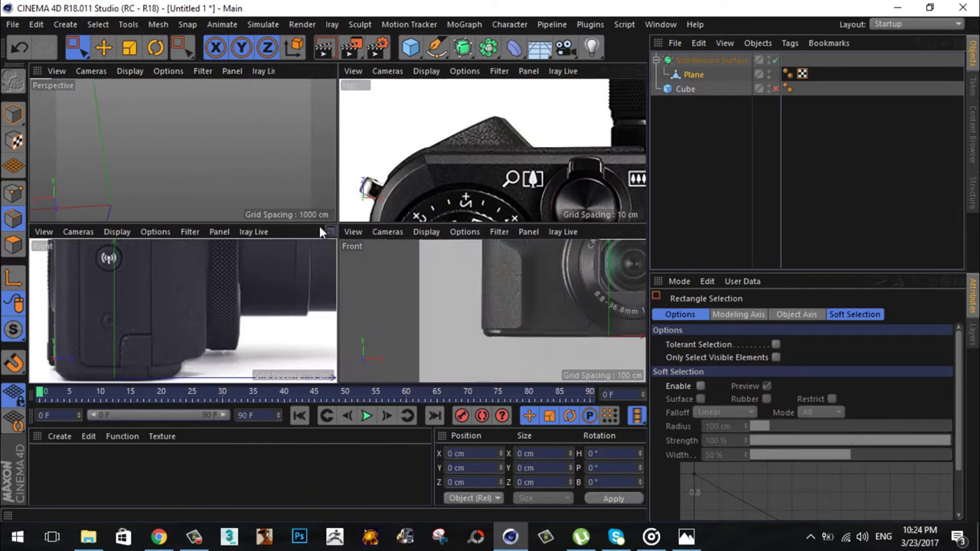
middle_click(459, 153)
middle_click(330, 232)
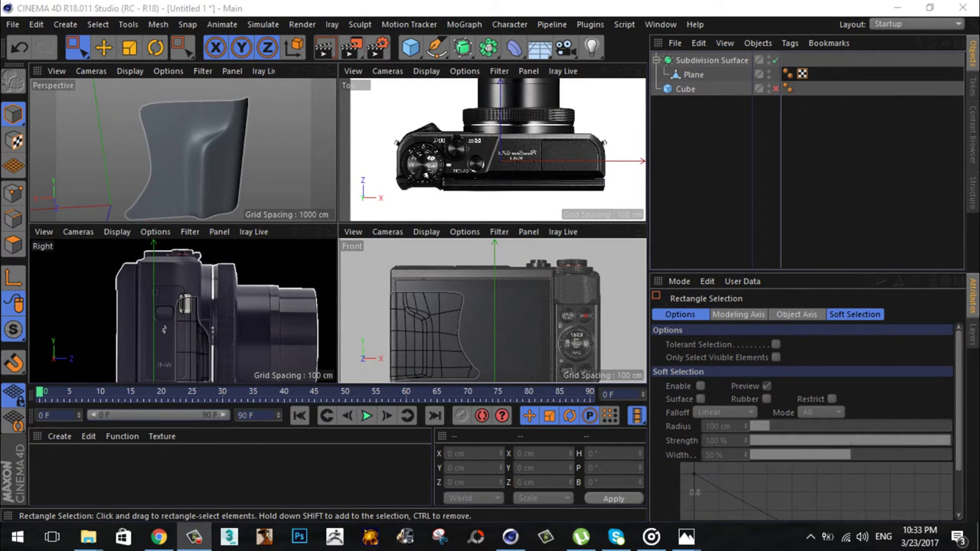
Step: Add a Plane over the top plate in the Top view, set its segments, and make it editable
key("F2")
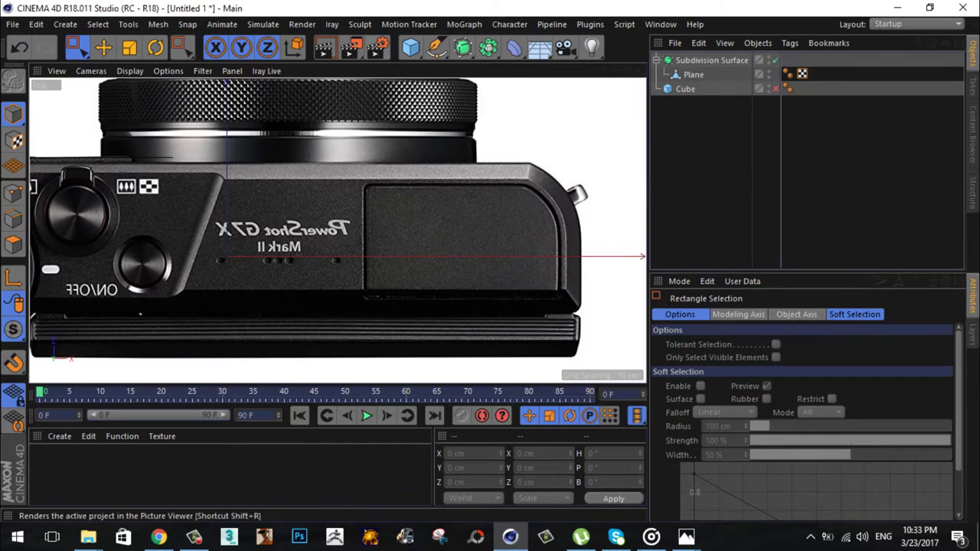
left_click(411, 47)
key("e")
left_click_drag(222, 256, 503, 203)
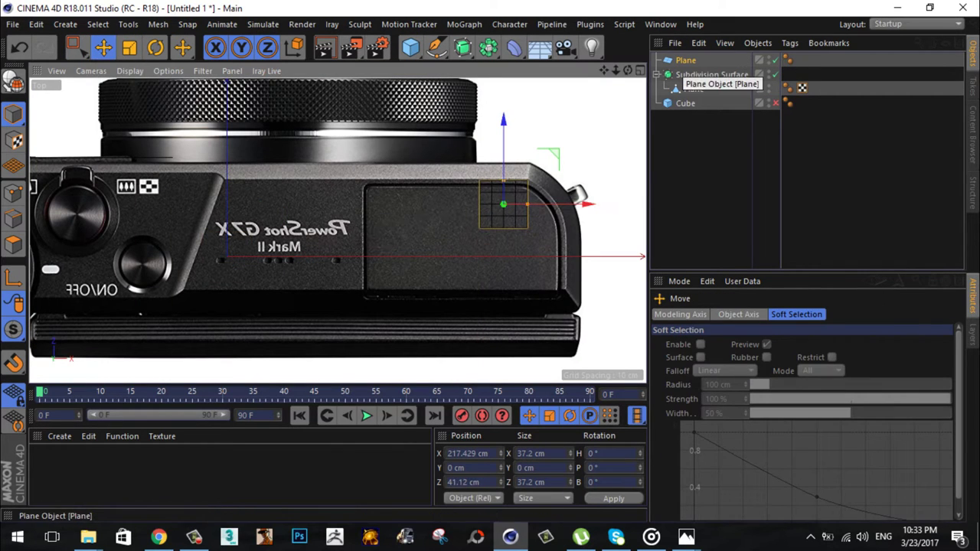
left_click(685, 60)
left_click(740, 373)
left_click(13, 79)
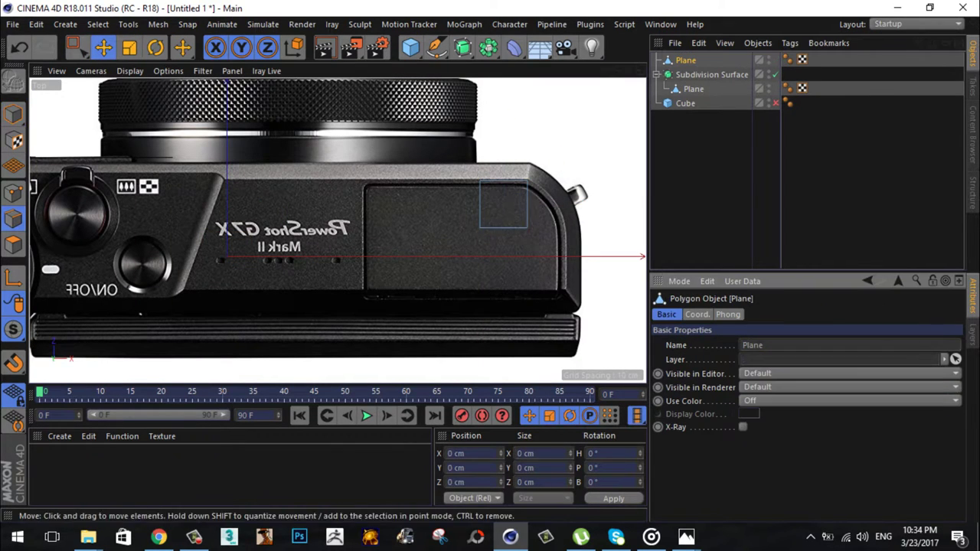
Step: Stretch the plane down and across the top plate to its right curved edge
left_click_drag(526, 229, 527, 289)
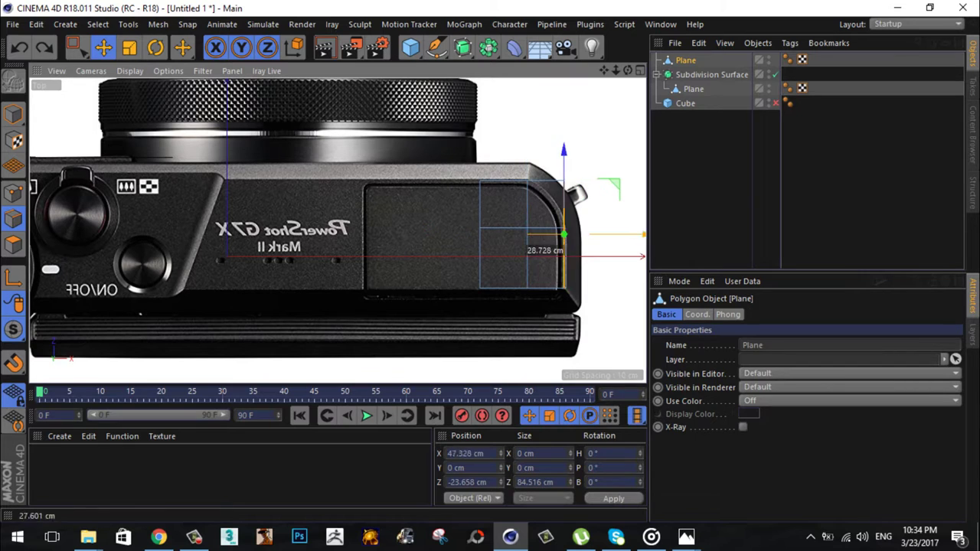
left_click_drag(563, 234, 565, 235)
left_click(560, 244)
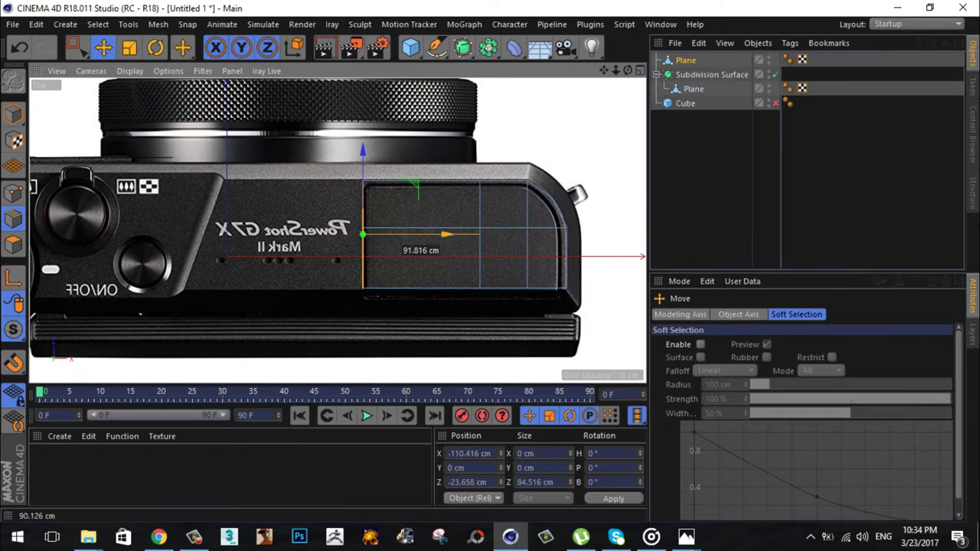
middle_click_drag(227, 233, 402, 245, "alt")
left_click(76, 48)
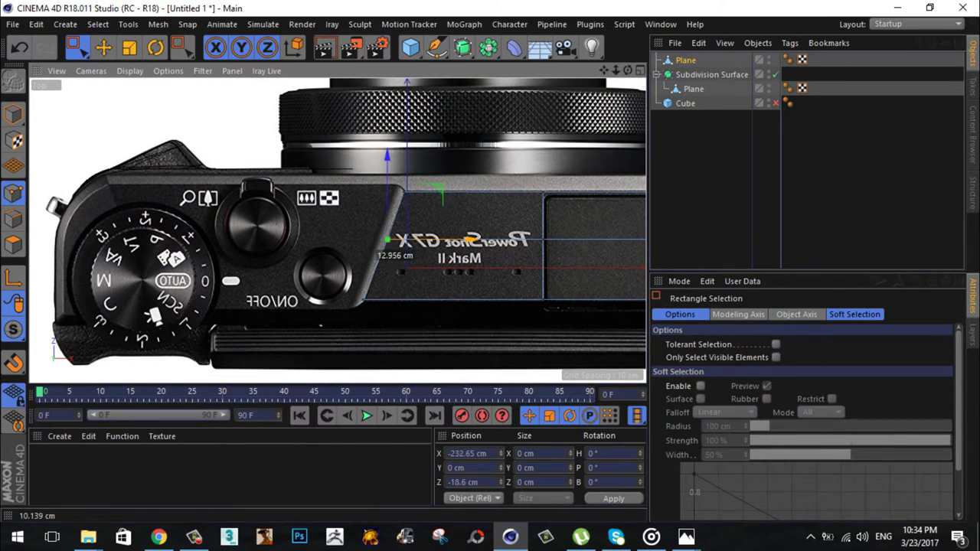
key("e")
key("0")
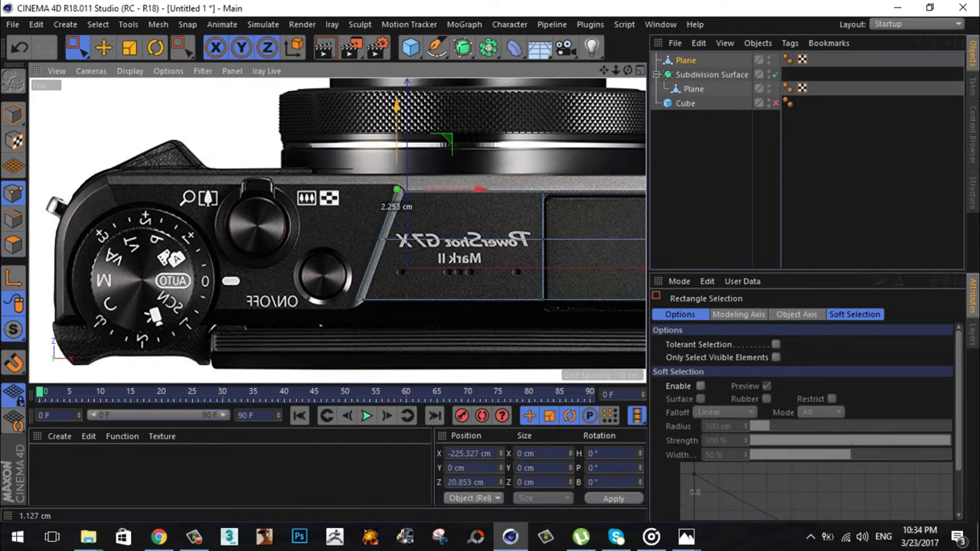
Step: Slide the plane's left edge to the camera's left end and adjust points along the slanted outline
scroll(356, 293, "up", 3)
scroll(356, 292, "up", 2)
scroll(356, 293, "down", 6)
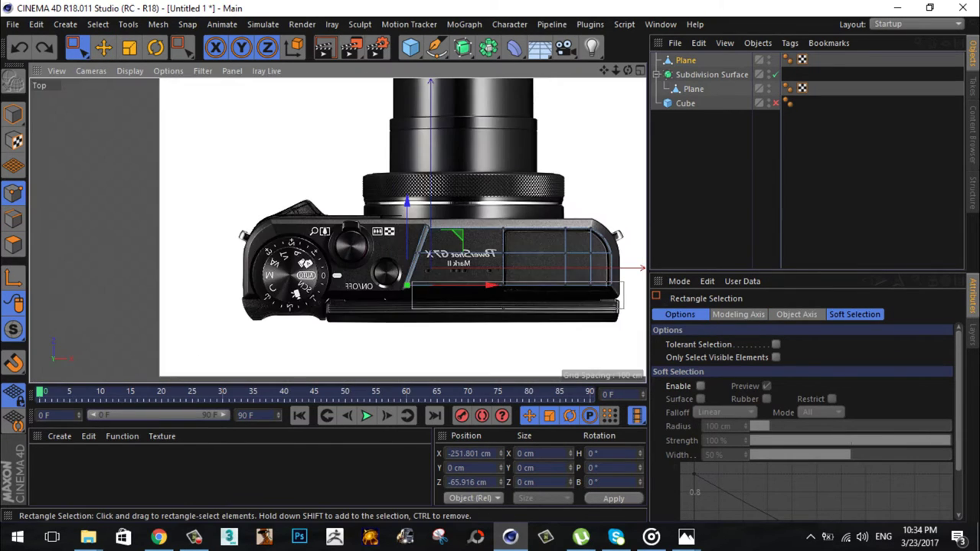
scroll(356, 292, "up", 8)
scroll(348, 230, "down", 3)
scroll(349, 230, "down", 2)
scroll(348, 230, "up", 3)
key("e")
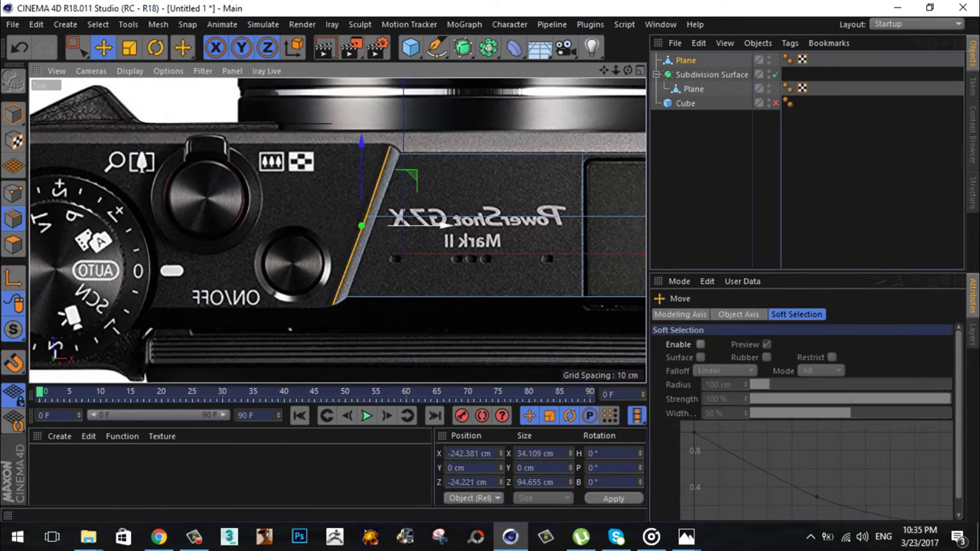
left_click_drag(367, 217, 238, 226)
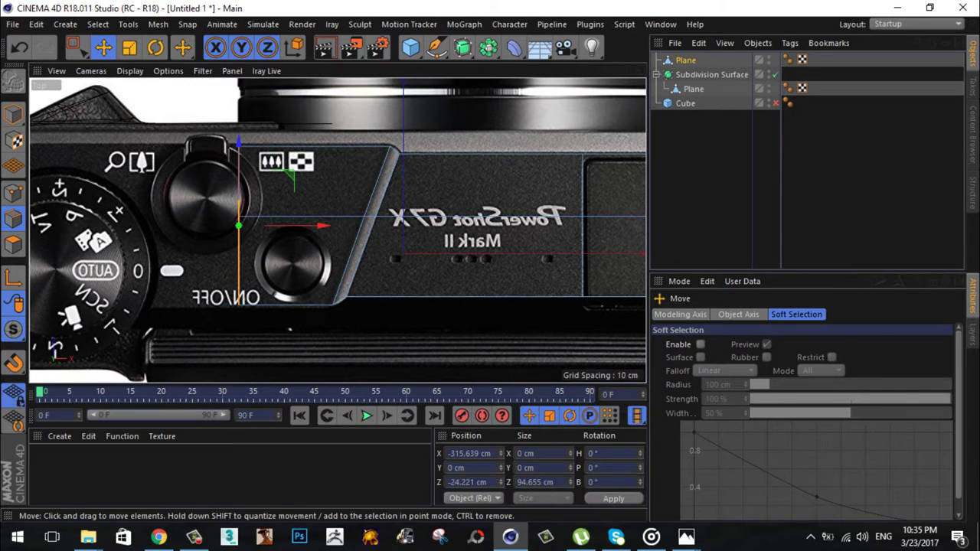
middle_click_drag(239, 225, 342, 227, "alt")
left_click_drag(342, 227, 401, 229)
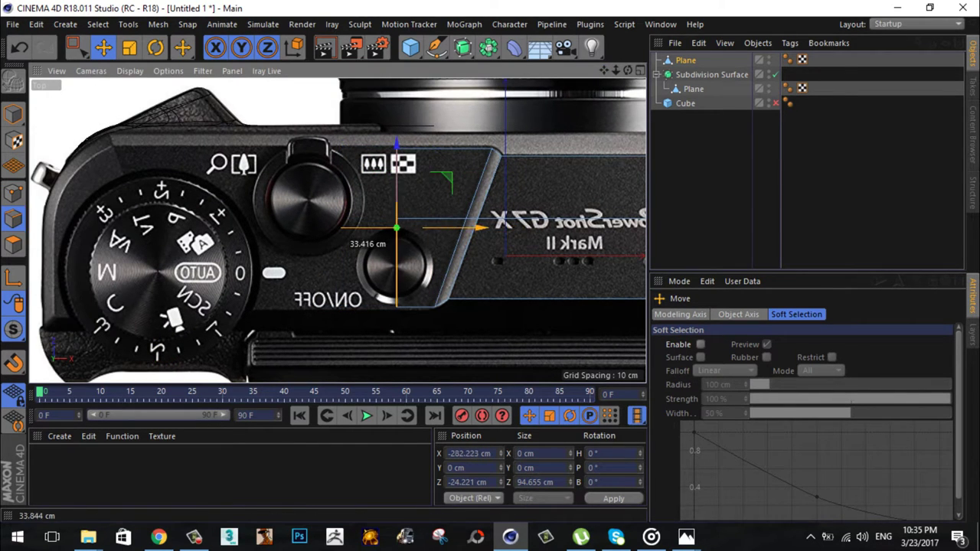
left_click_drag(193, 244, 183, 244)
middle_click_drag(184, 244, 368, 230, "alt")
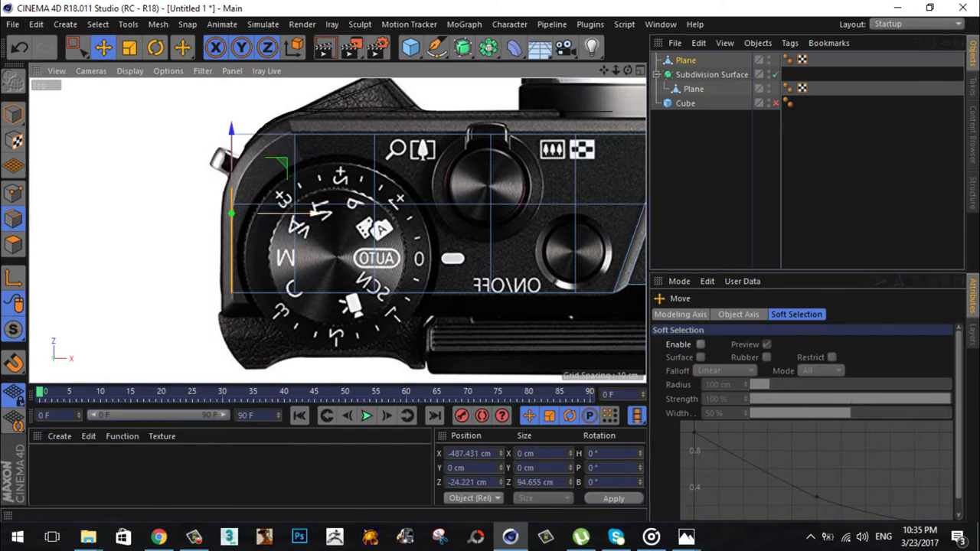
key("0")
key("e")
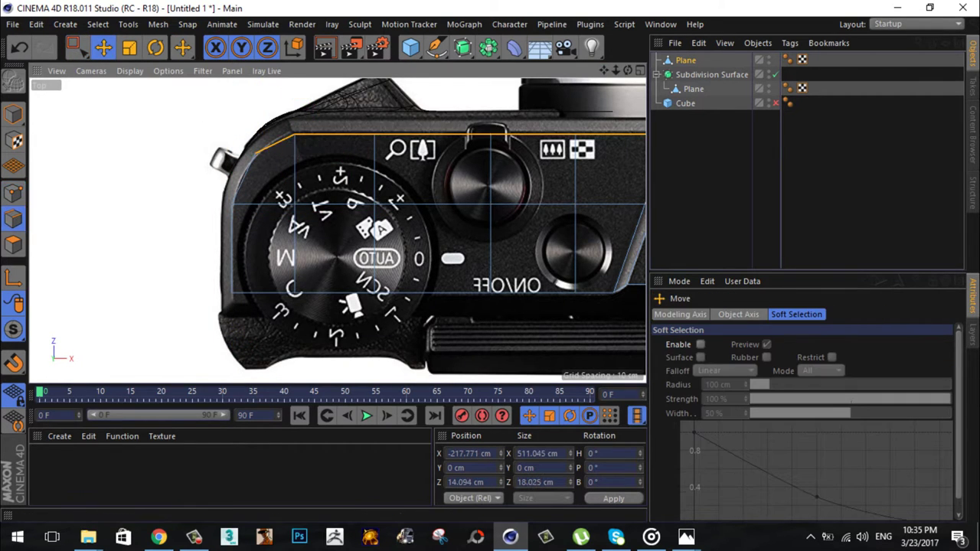
scroll(337, 230, "up", 2)
scroll(337, 229, "up", 1)
key("0")
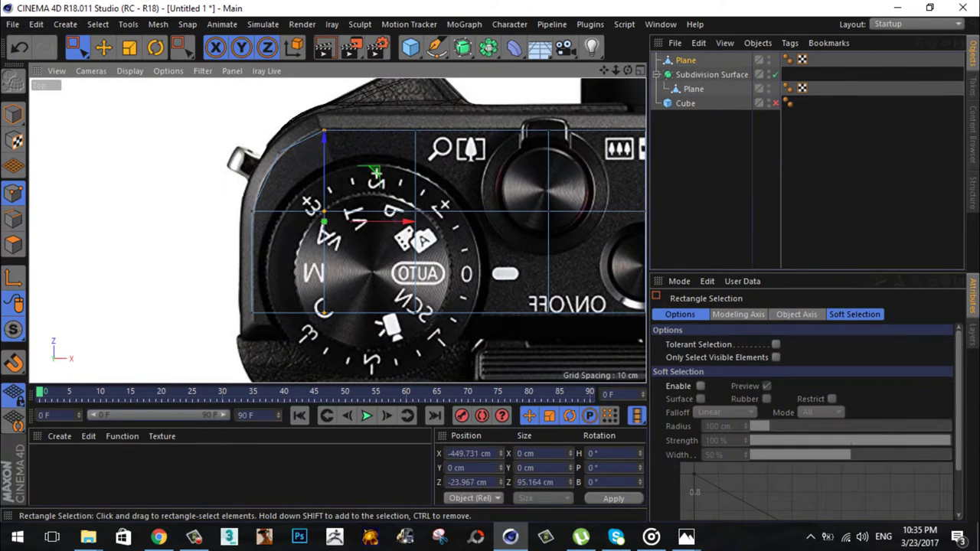
Step: Add a cut across the top-plate plane near the dial
right_click(173, 112)
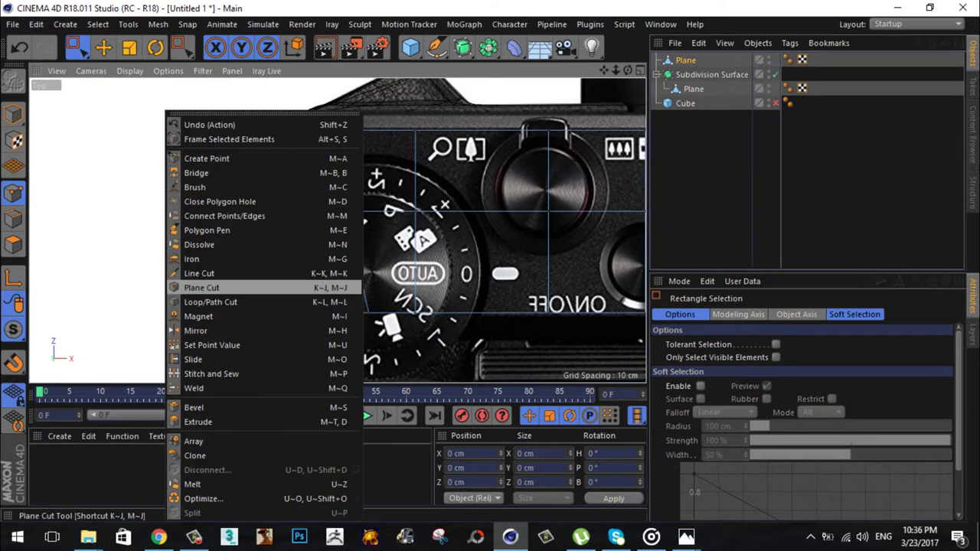
left_click(219, 300)
left_click(287, 229)
key("0")
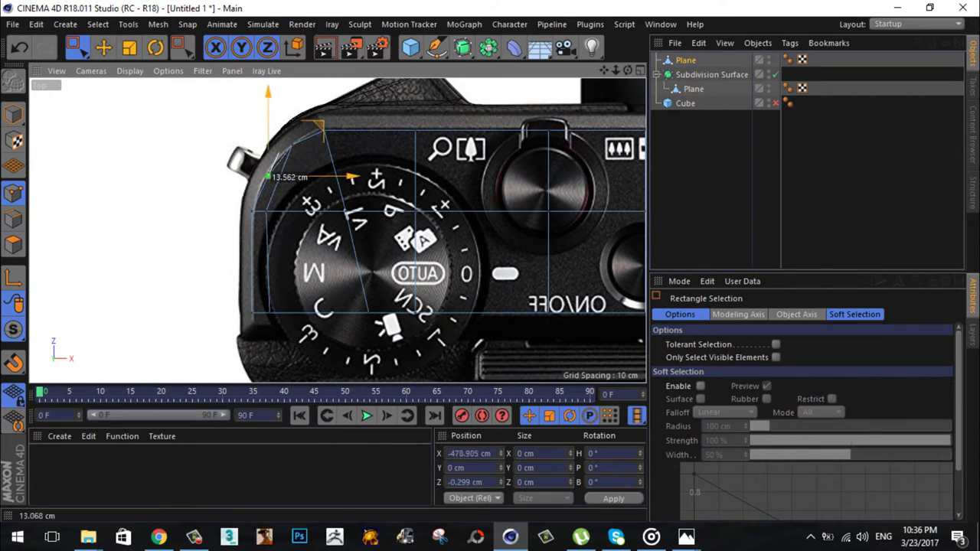
right_click(173, 112)
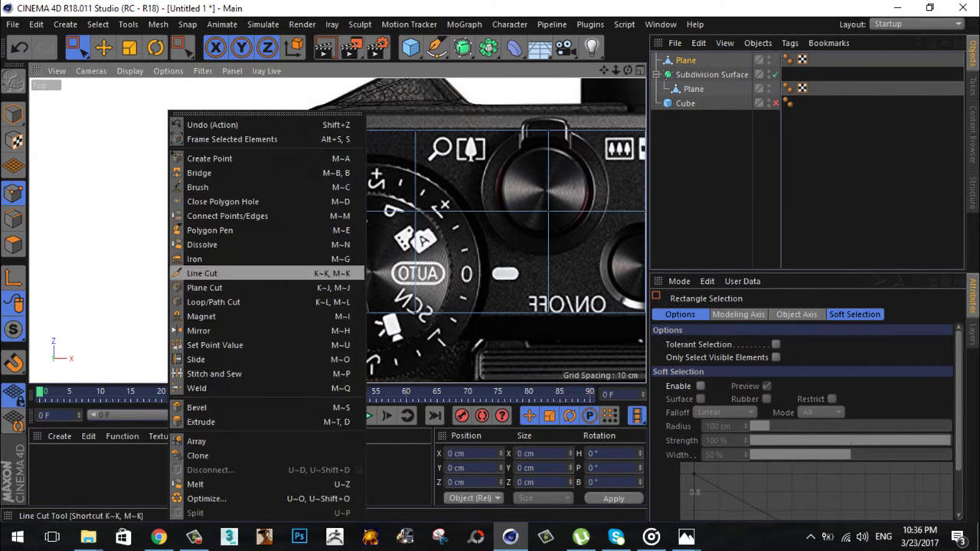
left_click(219, 300)
key("0")
scroll(339, 234, "down", 2)
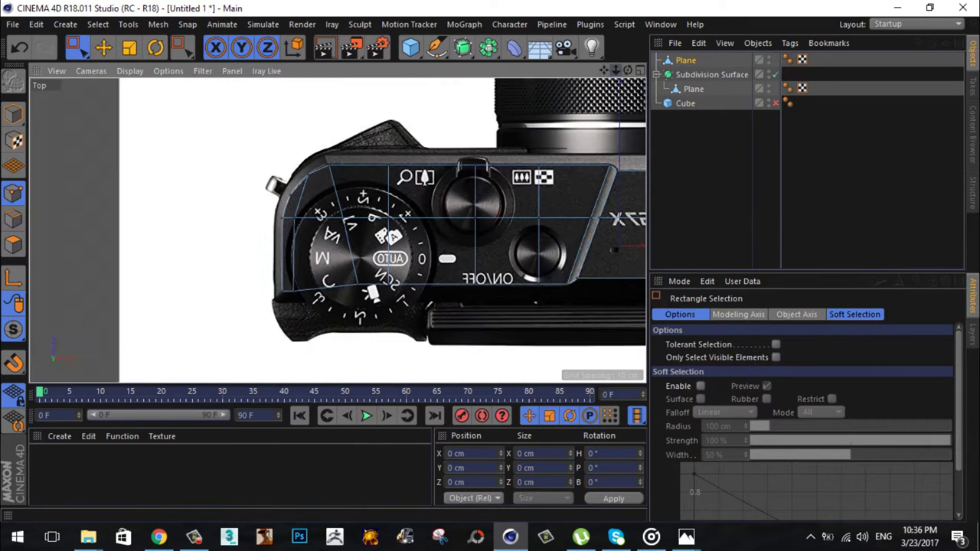
scroll(339, 233, "down", 2)
scroll(339, 233, "down", 2)
scroll(339, 234, "up", 4)
scroll(339, 233, "down", 1)
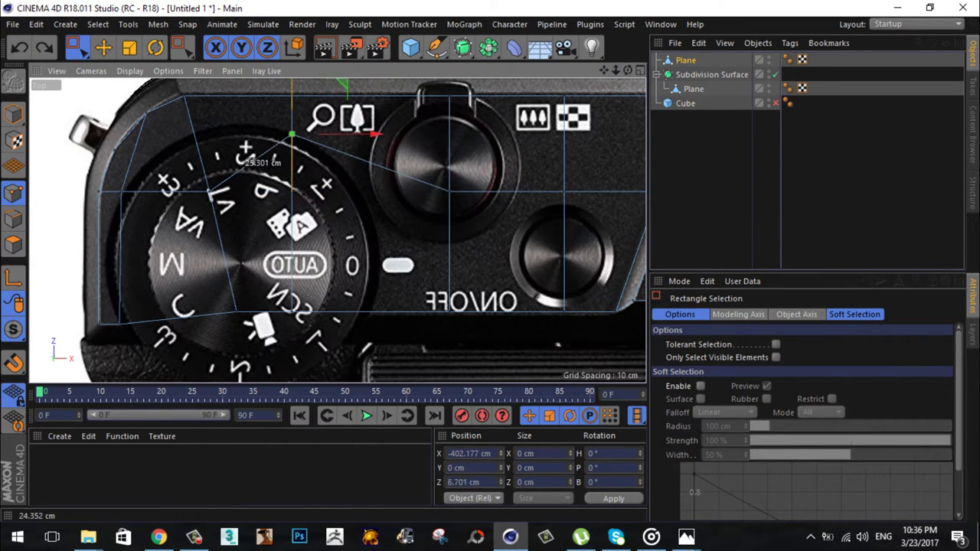
Step: Add a loop cut across the dial area and apply a further mesh edit
right_click(470, 113)
left_click(497, 314)
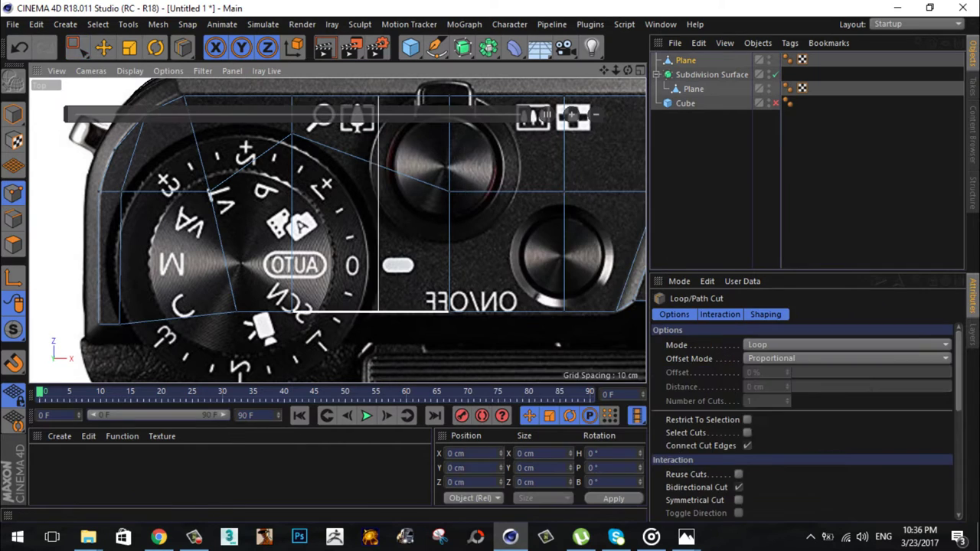
left_click(76, 47)
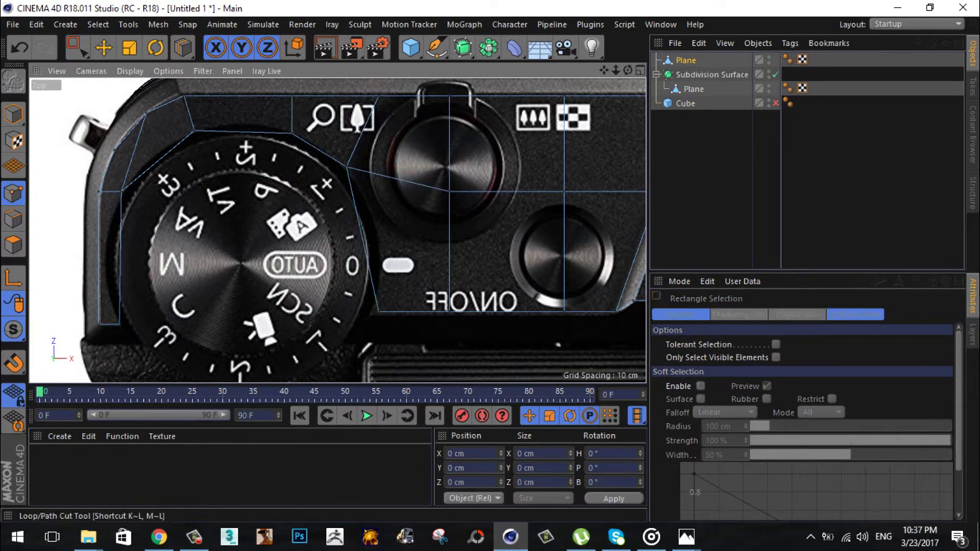
scroll(306, 230, "down", 3)
scroll(306, 230, "up", 5)
right_click(83, 92)
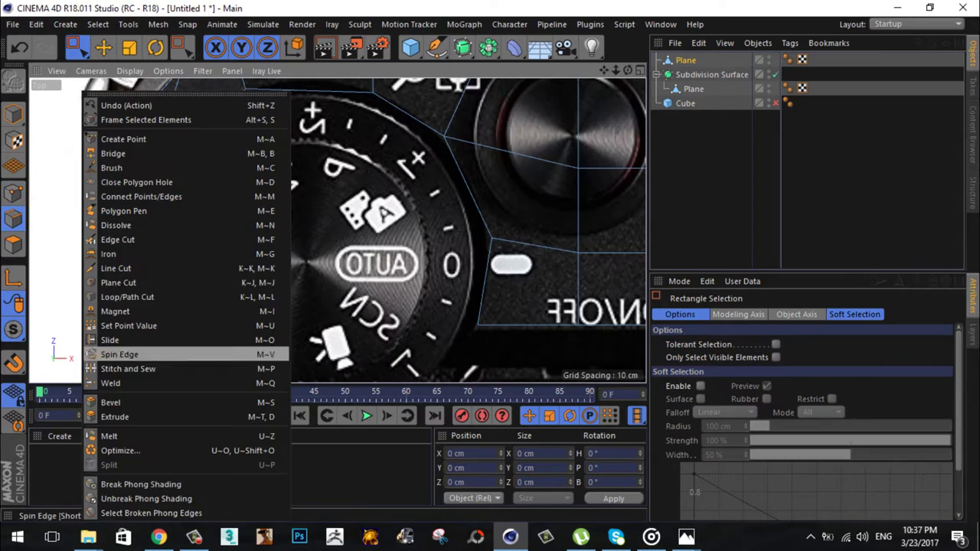
left_click(115, 295)
Step: Save the project as G7X MARK II.c4d, replacing the existing file
key("ctrl+s")
type("g7x")
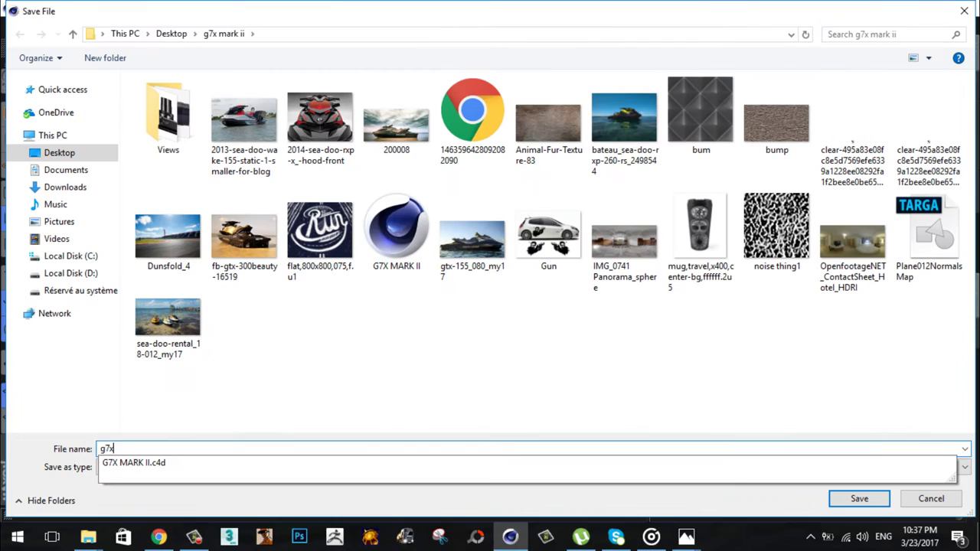
key("Down")
key("Return")
key("y")
Step: Parent the selected top-plate plane under its own Subdivision Surface
key("space")
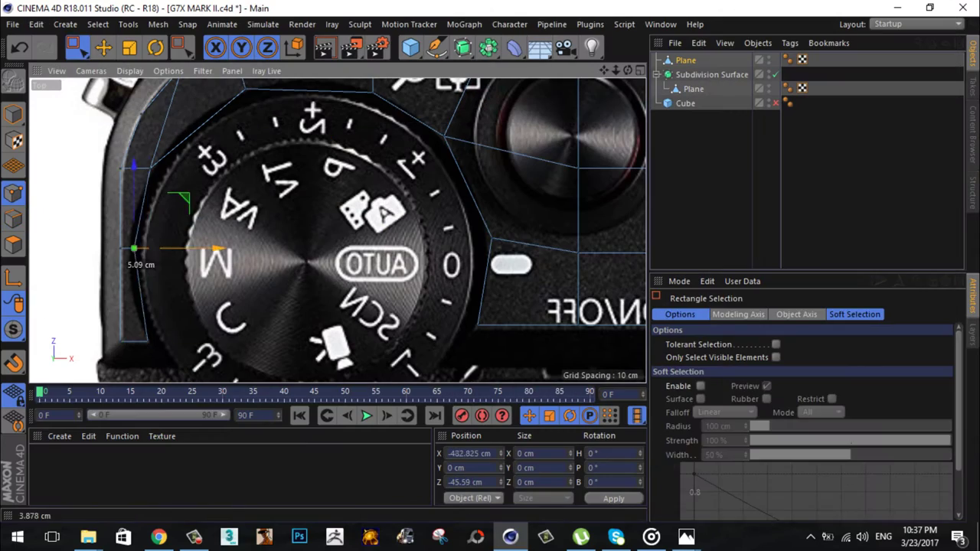
scroll(336, 229, "down", 3)
scroll(337, 230, "up", 3)
scroll(337, 199, "down", 3)
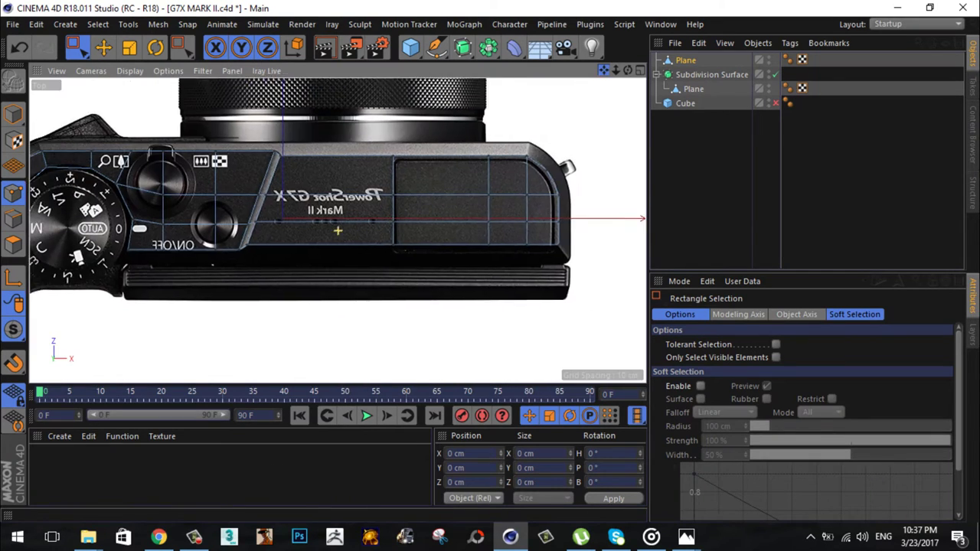
scroll(337, 199, "up", 3)
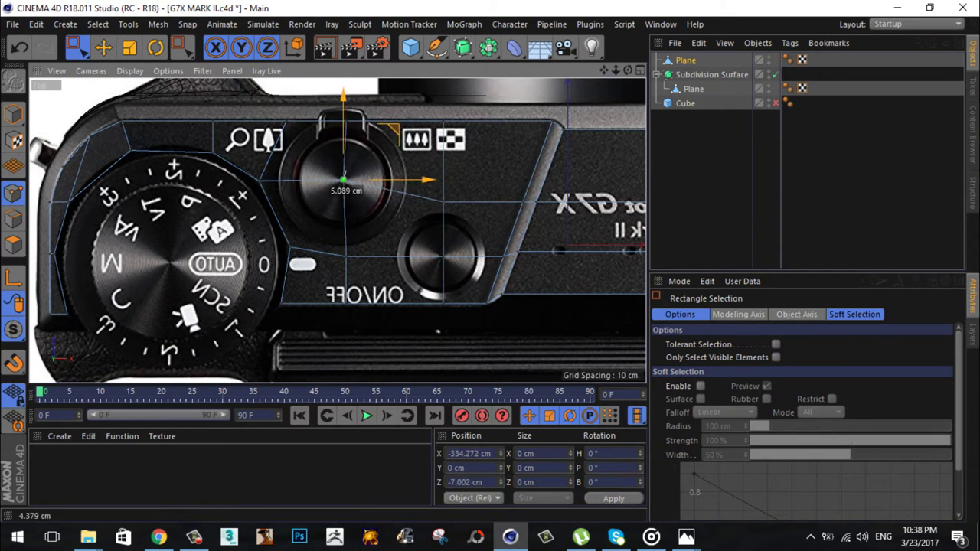
left_click(463, 47, "alt")
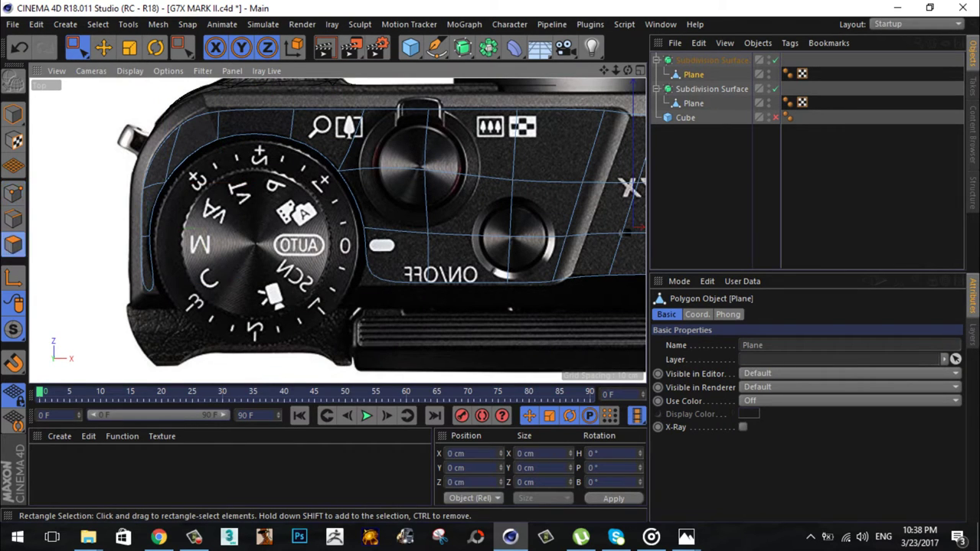
Step: Maximize the Right view and lift the plane toward the camera's top
left_click(104, 48)
key("F5")
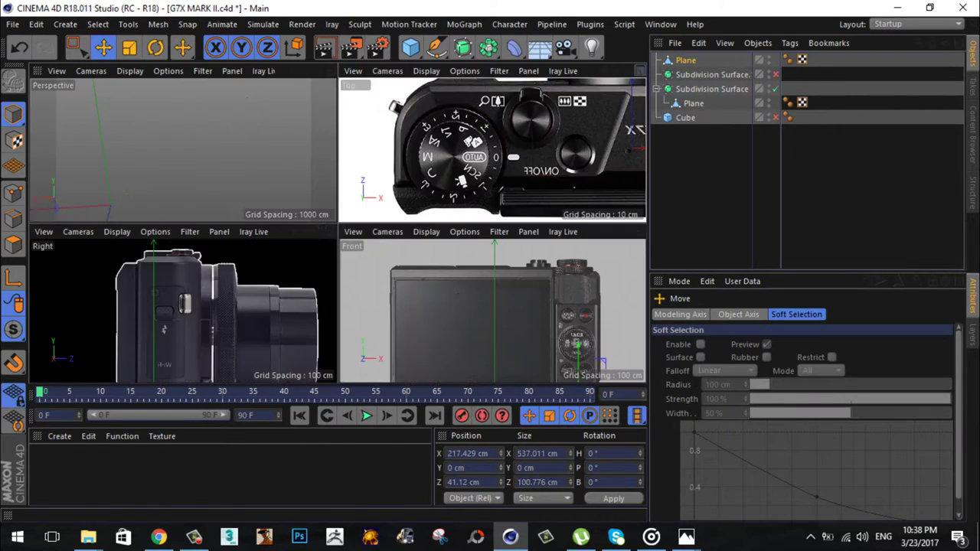
key("F3")
scroll(313, 370, "down", 3)
left_click_drag(284, 332, 262, 329)
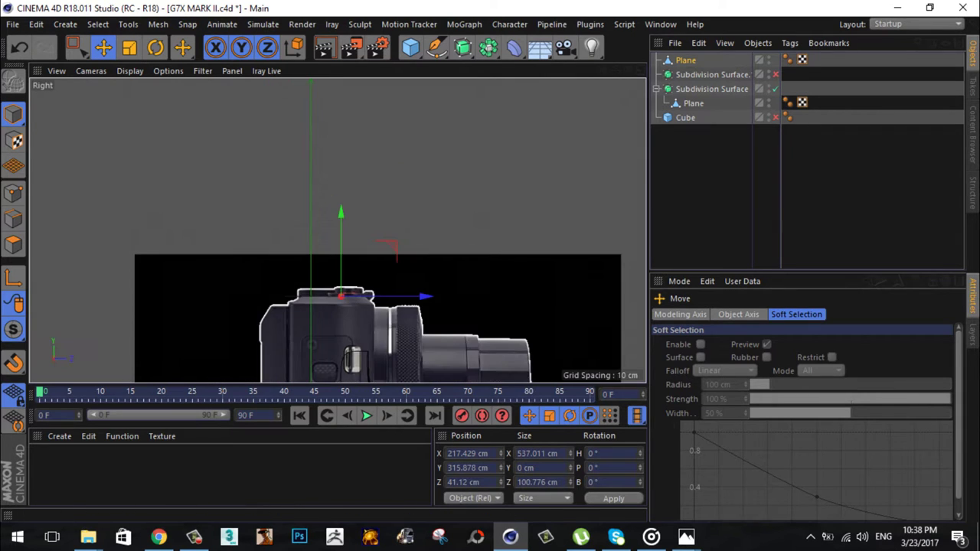
Step: Drag the 'right' photo from the reference folder in as the Right view background
left_click(88, 537)
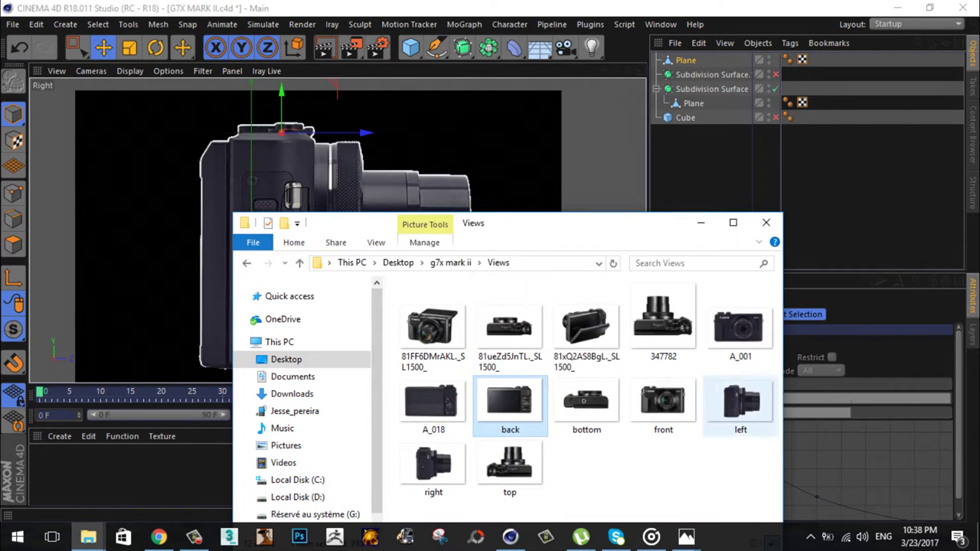
left_click(740, 406)
left_click_drag(433, 465, 321, 230)
scroll(322, 229, "up", 5)
scroll(322, 230, "up", 3)
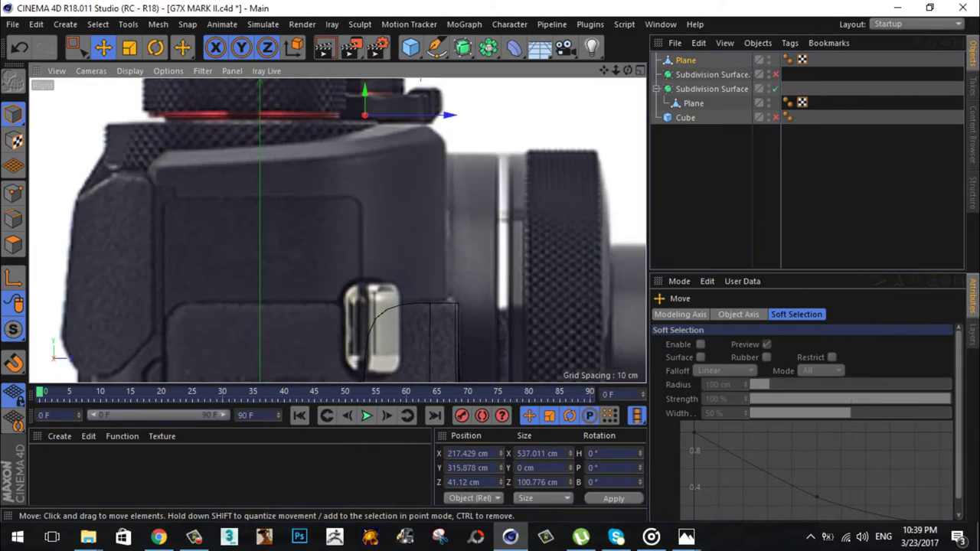
left_click(665, 278)
left_click(167, 70)
left_click(176, 396)
Step: Lower the plane about 3.5 cm in the Front view, leaving it at Y 315.878 cm
key("F4")
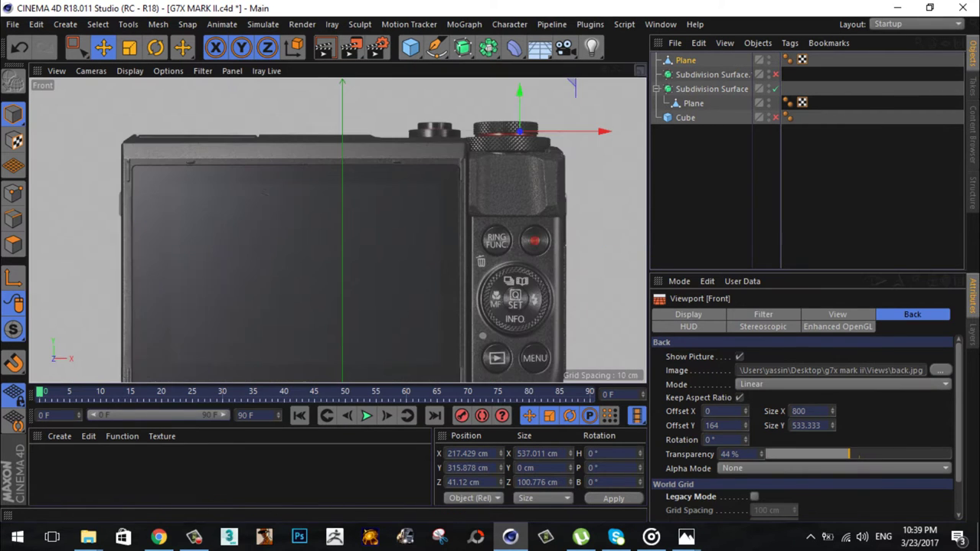
left_click_drag(520, 130, 519, 135)
scroll(520, 134, "up", 3)
key("F5")
left_click(77, 48)
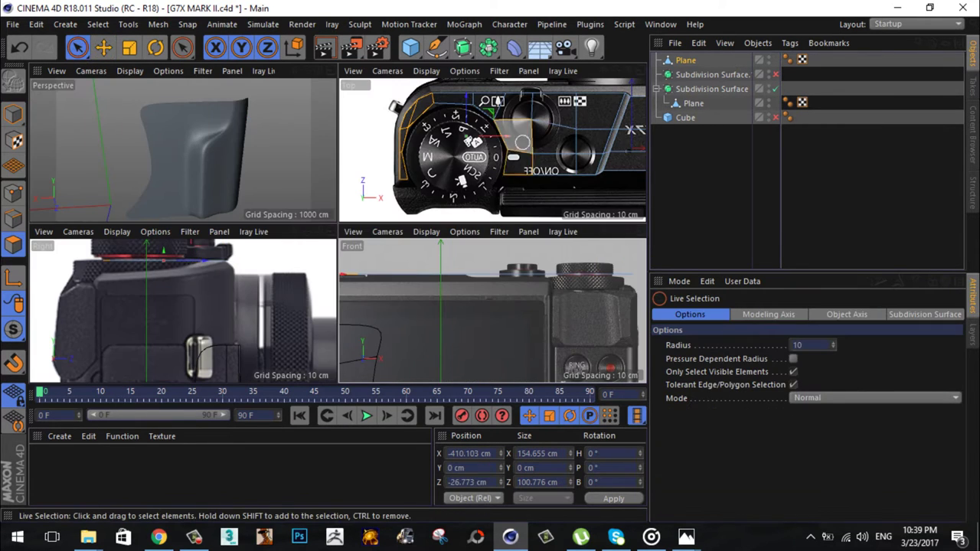
key("F4")
scroll(479, 90, "down", 2)
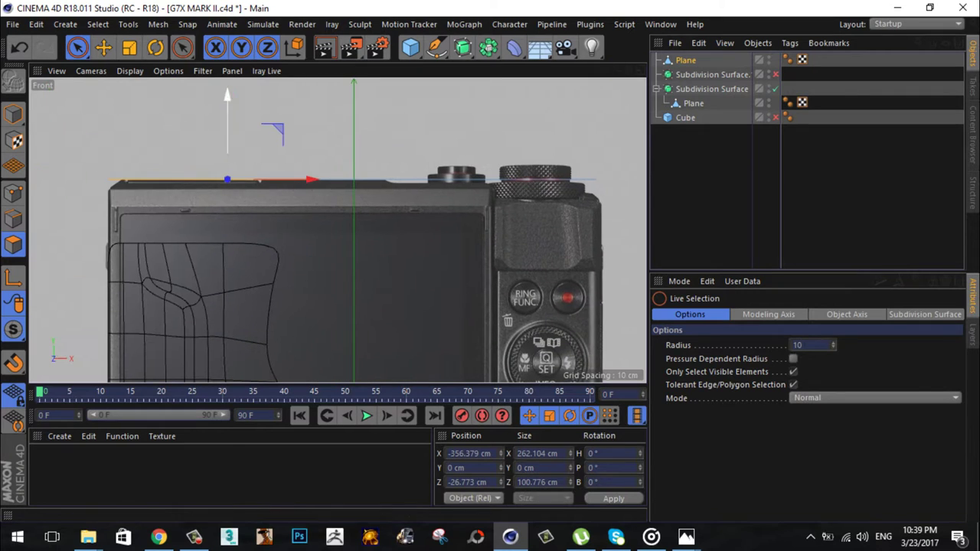
mouse_move(88, 536)
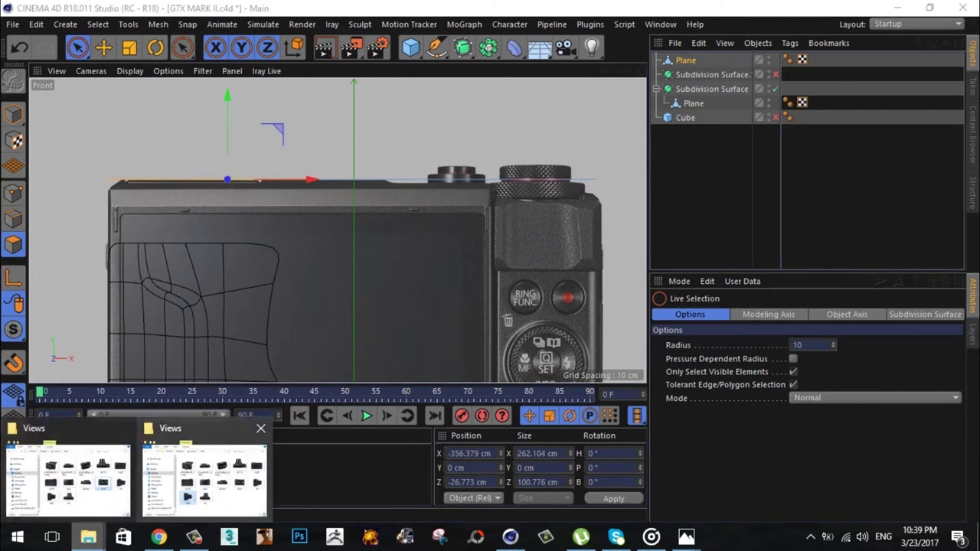
Step: Flip right.png horizontally in Photos via Crop & rotate and save the edit
left_click(202, 470)
left_click(732, 222)
double_click(201, 186)
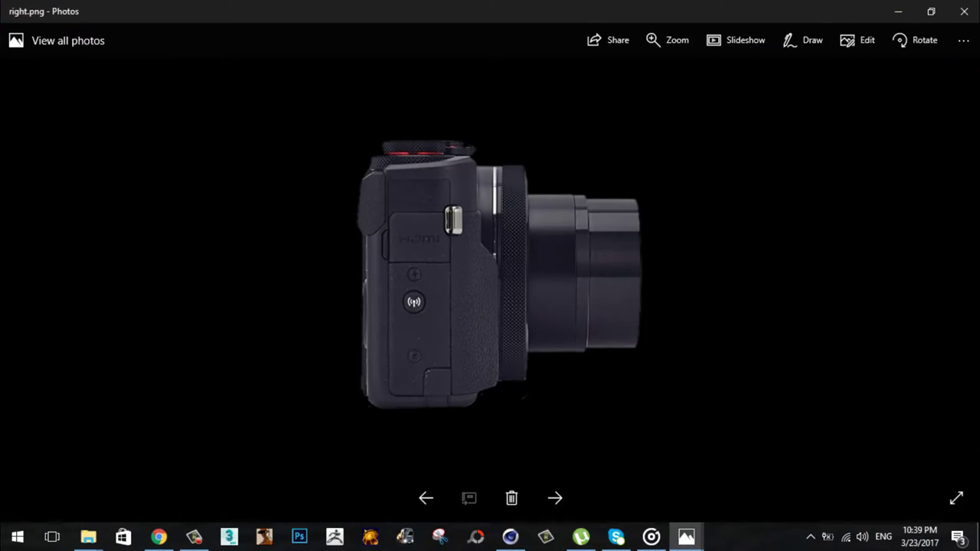
left_click(857, 37)
left_click(866, 197)
left_click(865, 416)
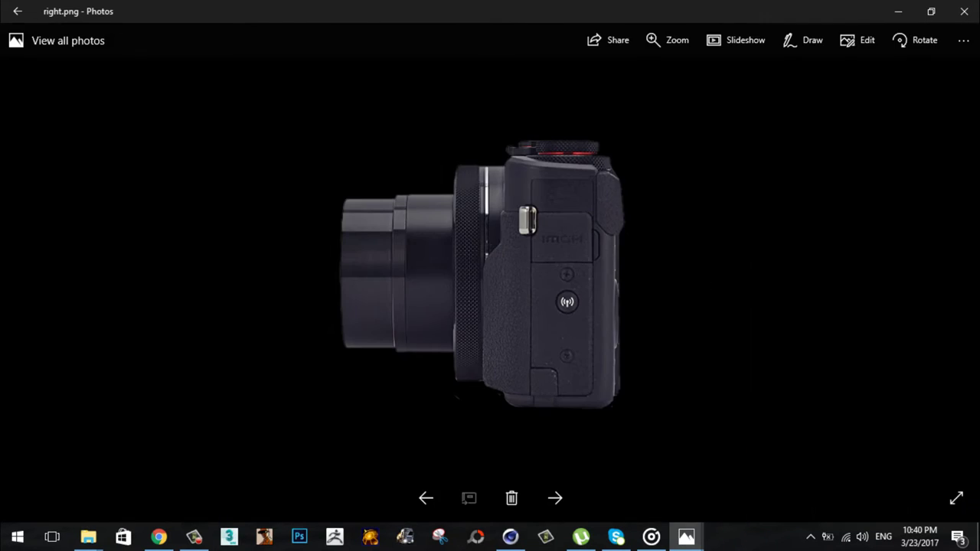
left_click(963, 12)
left_click(510, 536)
Step: Drop the flipped right.png into Cinema 4D as the Front view background
left_click(88, 536)
left_click(212, 470)
left_click_drag(202, 197, 400, 275)
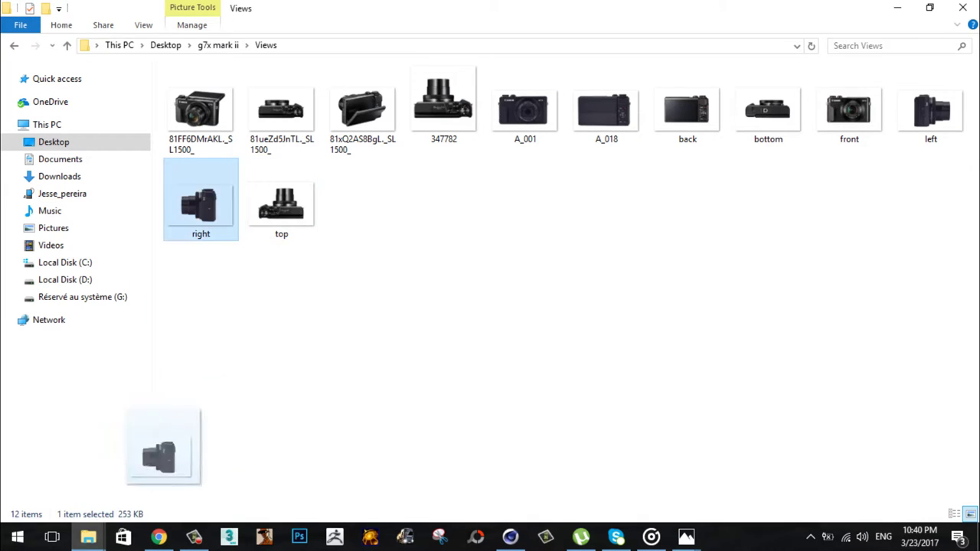
left_click(168, 70)
left_click(190, 399)
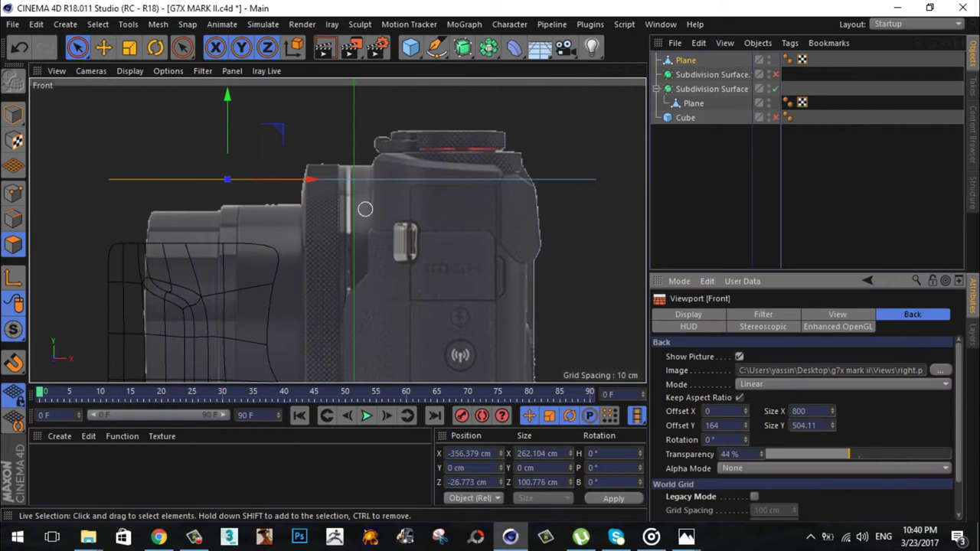
Step: Undo then redo the file move in the Views folder, and open 'right' in Photos
left_click(207, 470)
right_click(236, 260)
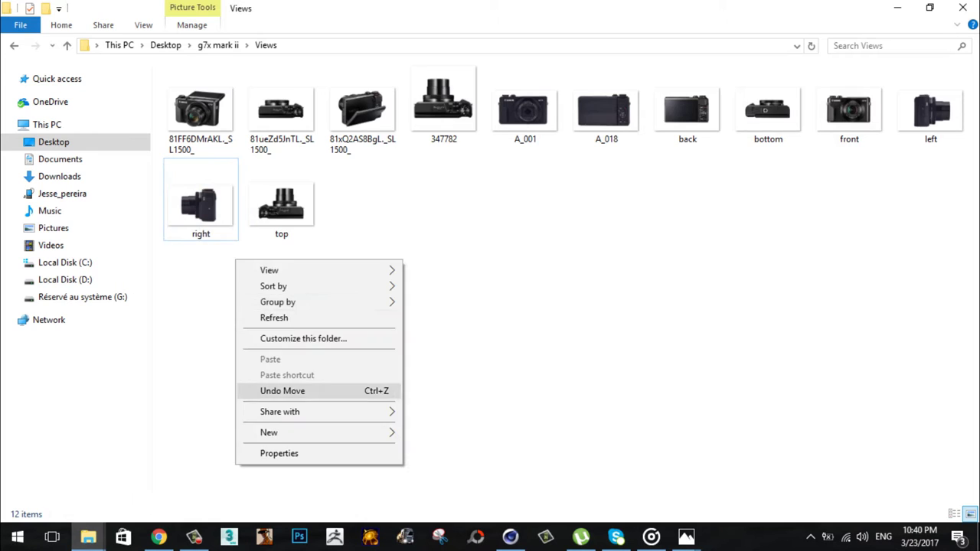
left_click(295, 391)
right_click(391, 264)
left_click(436, 411)
double_click(523, 88)
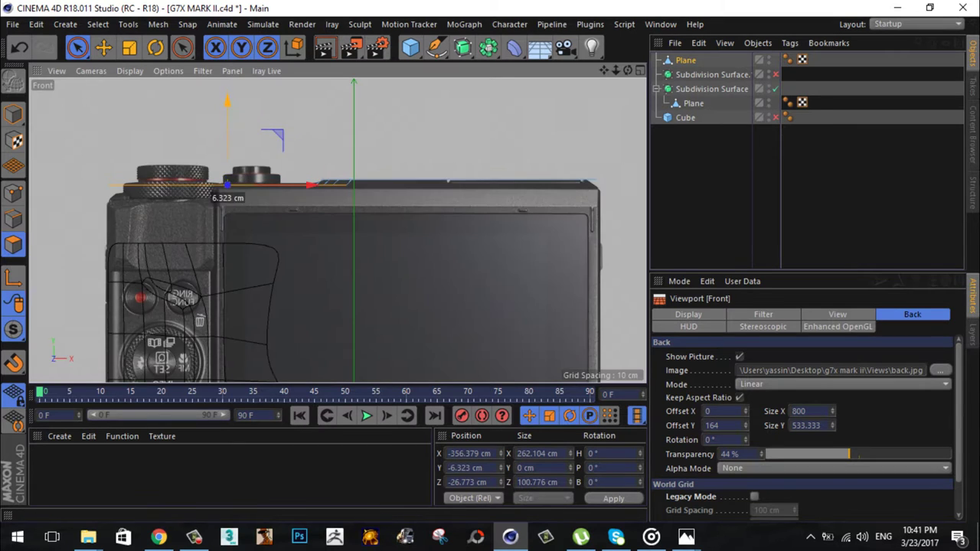
Step: Bend the strip's end points down along the camera's top edge in the Right view
left_click_drag(226, 153, 255, 229)
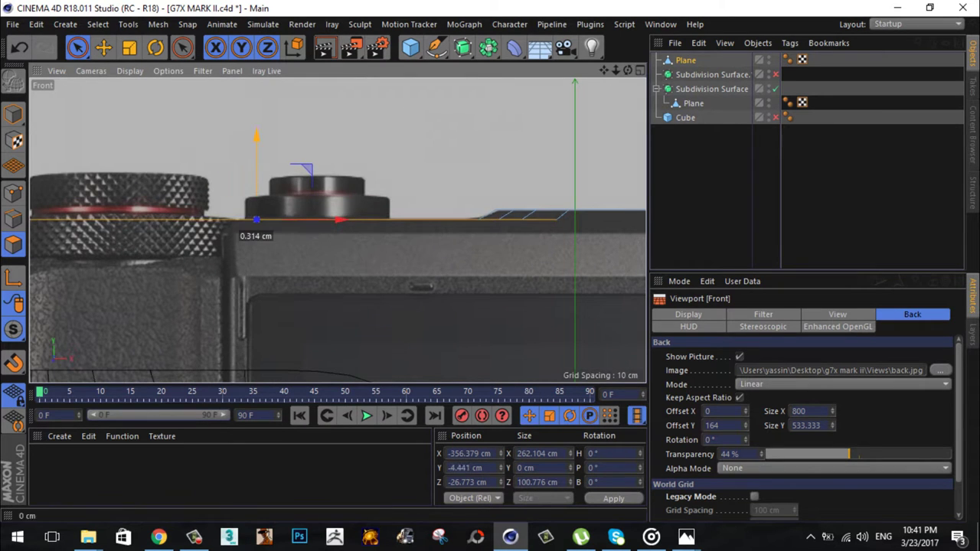
scroll(339, 229, "up", 3)
key("0")
key("F5")
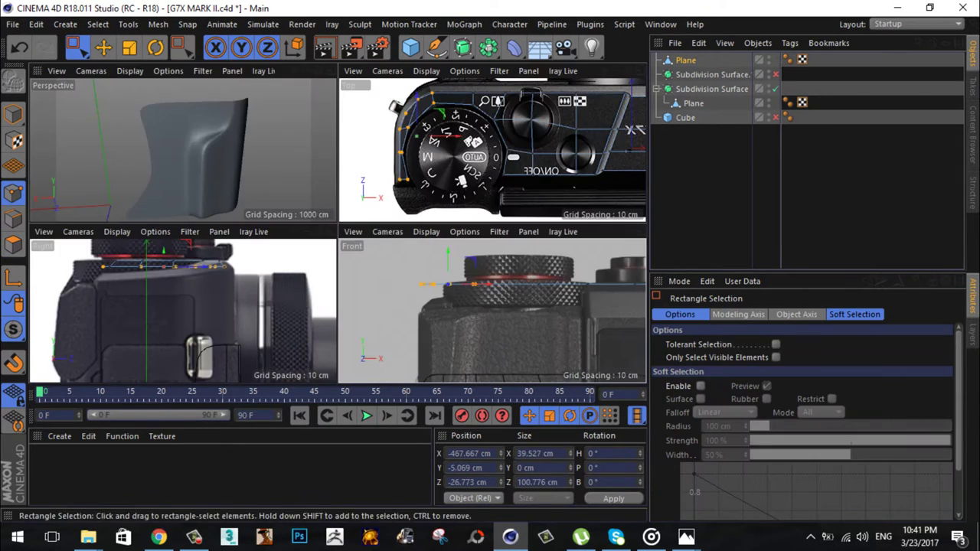
key("F4")
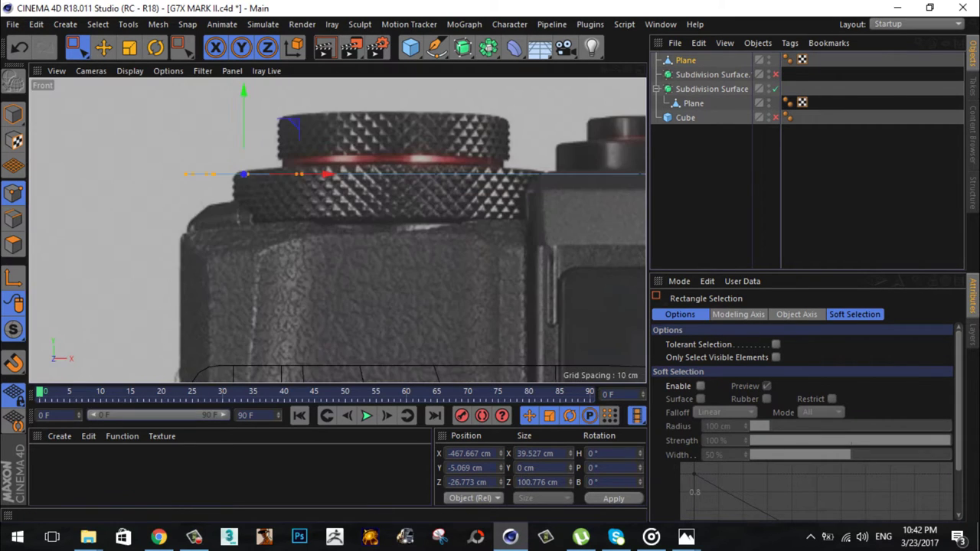
key("F3")
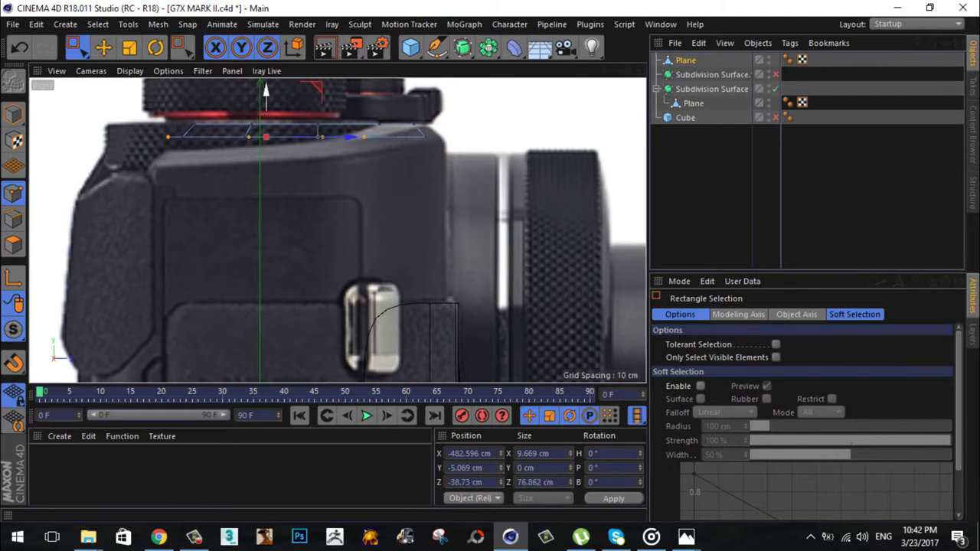
left_click_drag(246, 144, 208, 150)
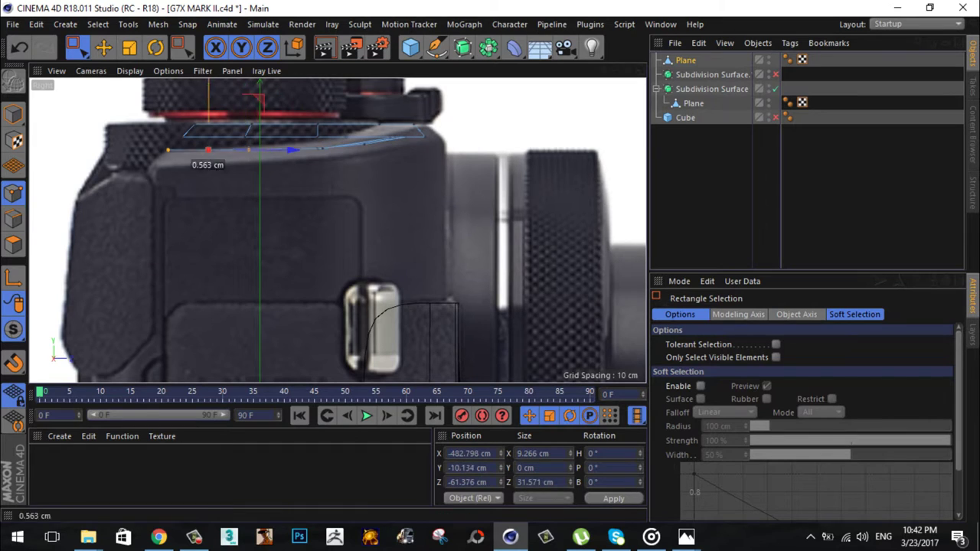
left_click_drag(319, 144, 319, 143)
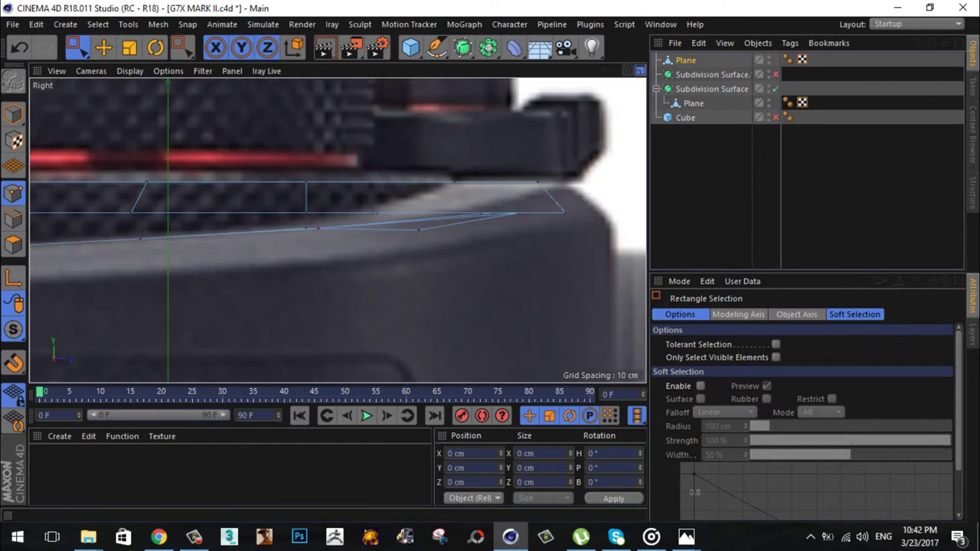
key("F5")
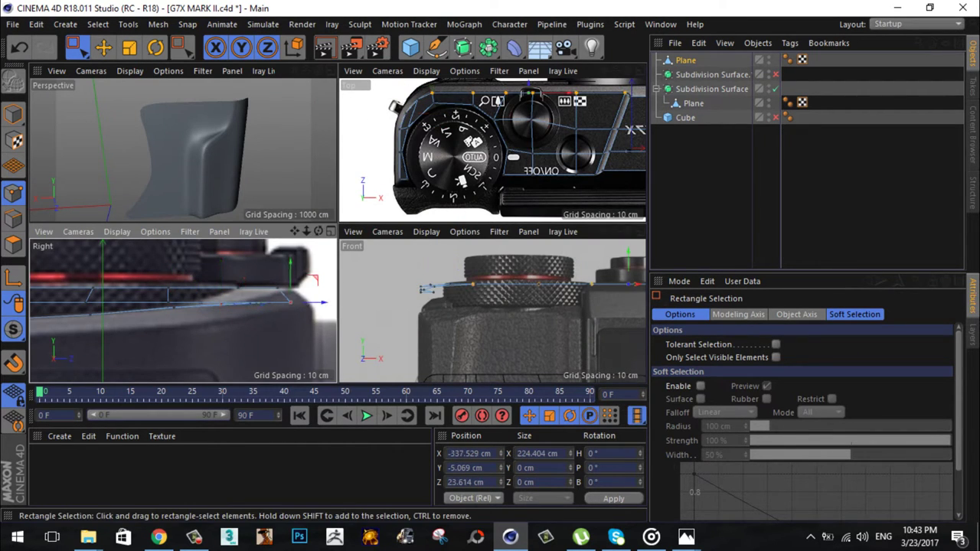
key("F4")
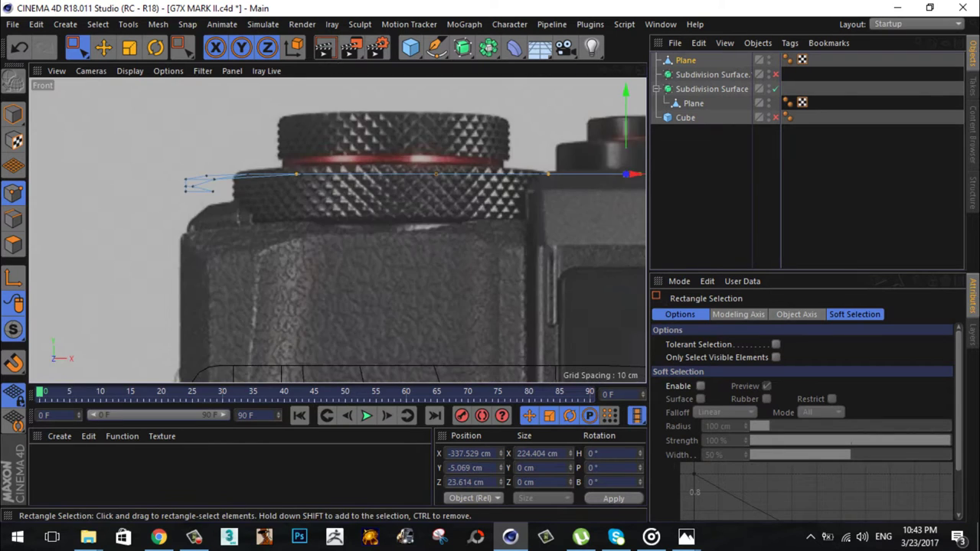
scroll(337, 230, "down", 3)
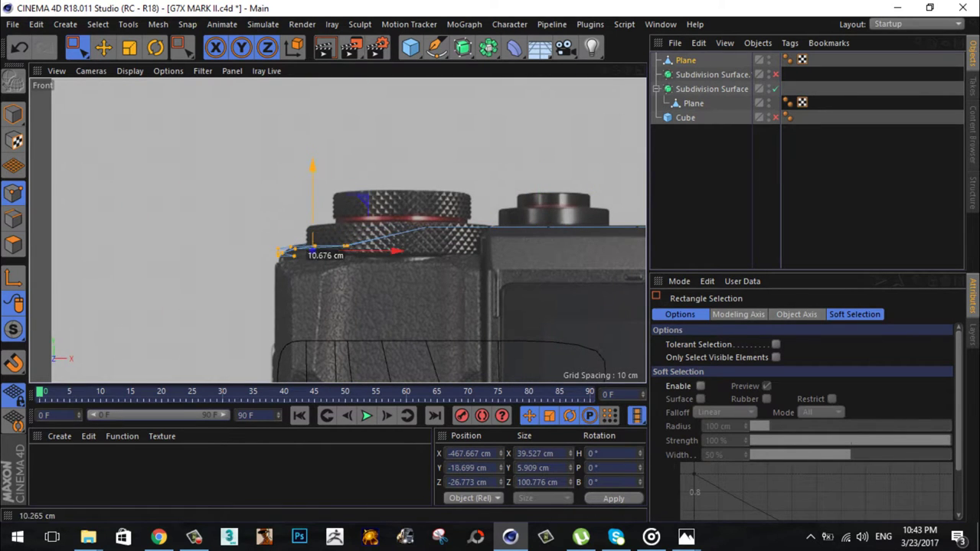
key("F5")
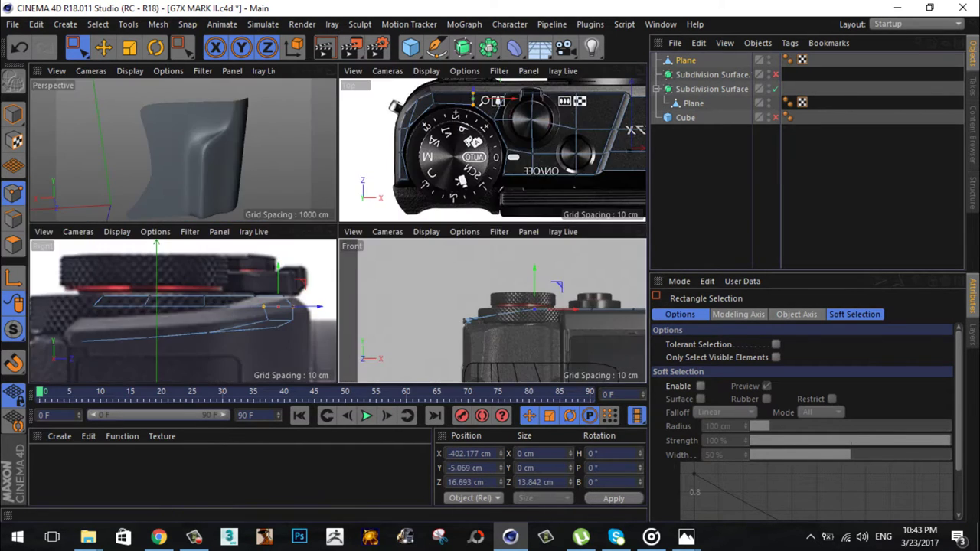
key("F3")
Step: Fit the Right view background photo with Size 652 and Offset Y 163
left_click(167, 71)
left_click(372, 396)
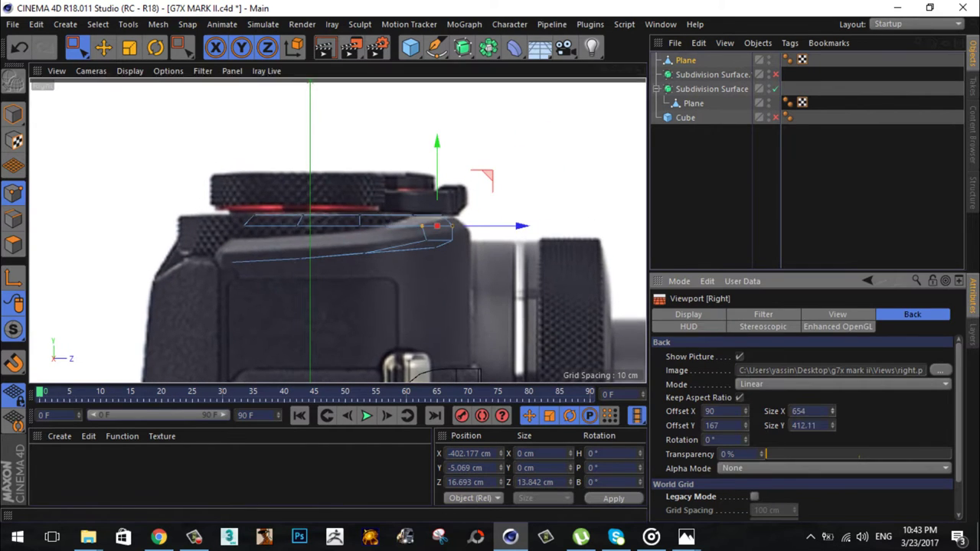
left_click_drag(832, 411, 832, 414)
left_click_drag(747, 425, 746, 428)
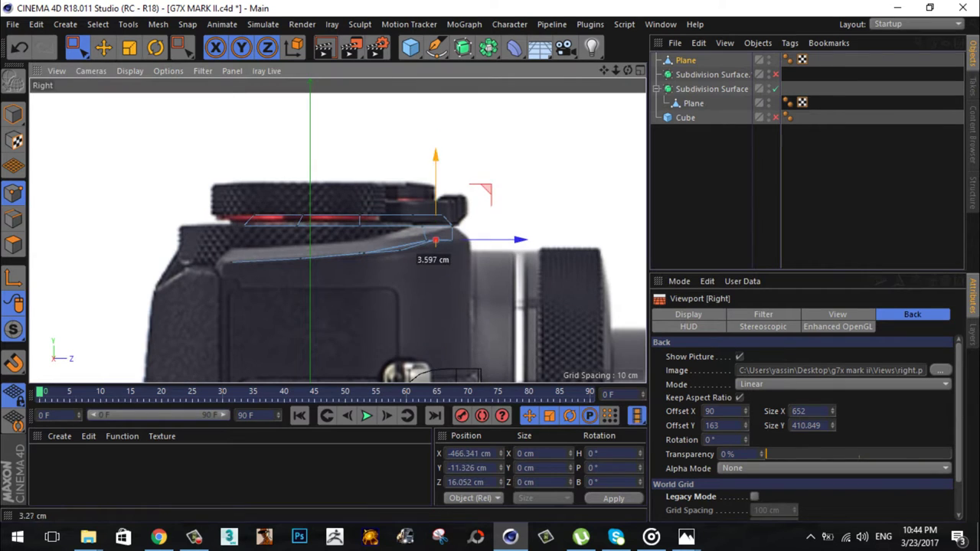
scroll(437, 260, "up", 3)
scroll(368, 257, "down", 2)
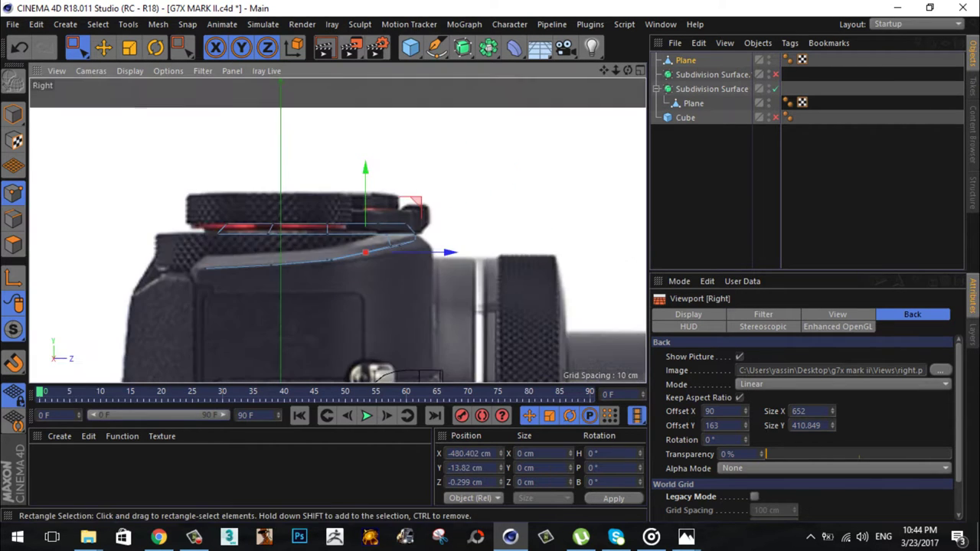
middle_click(368, 257)
middle_click(367, 256)
key("F1")
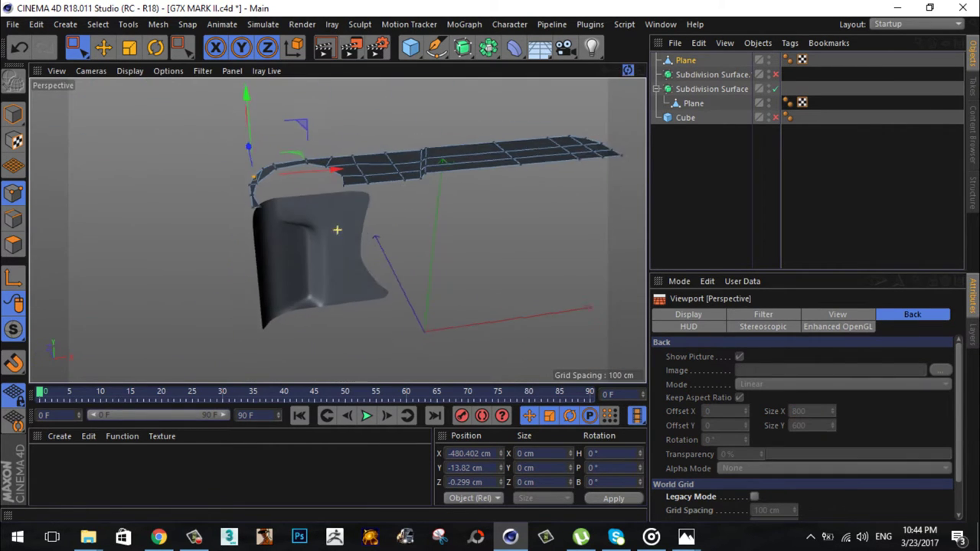
Step: Maximize the Front view and slightly enlarge the back reference image
key("F5")
key("F4")
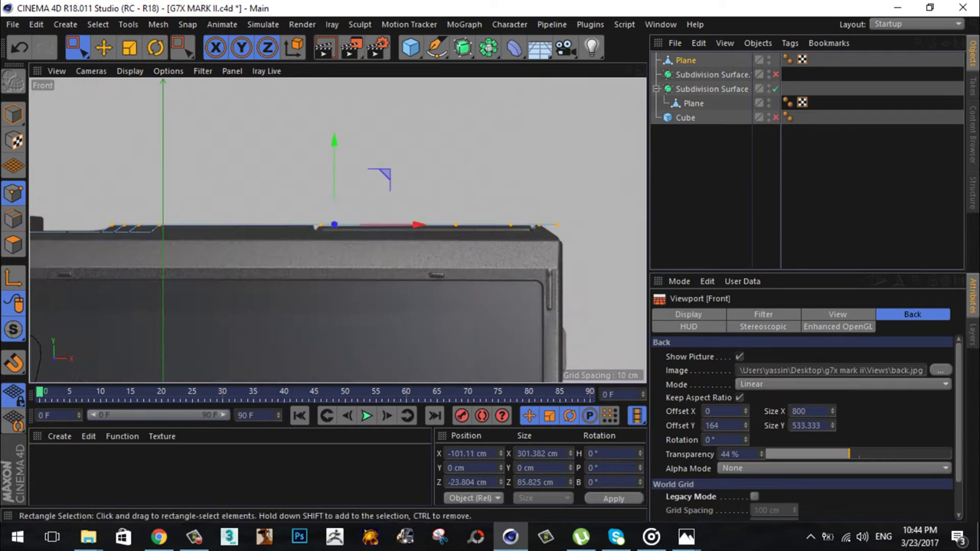
key("F3")
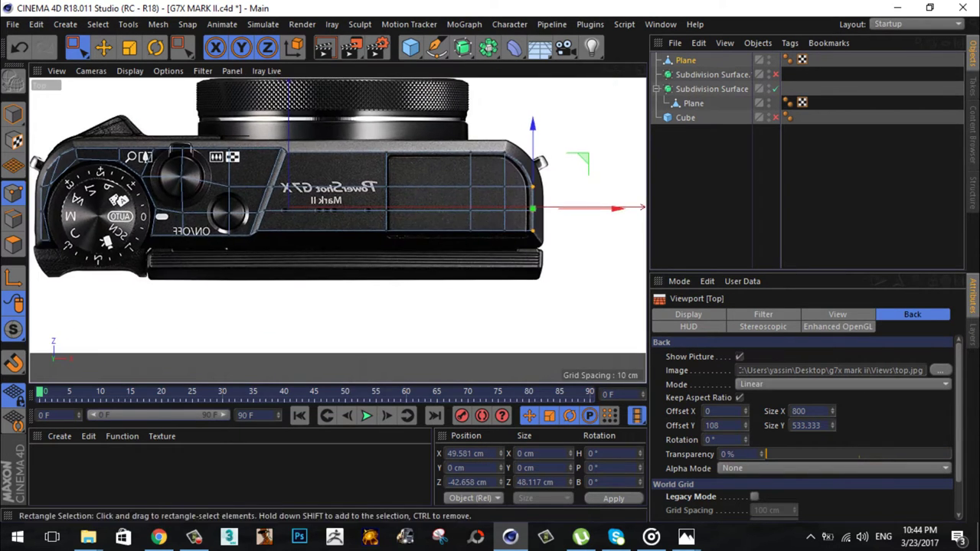
key("F4")
scroll(337, 230, "down", 1)
left_click_drag(832, 411, 832, 398)
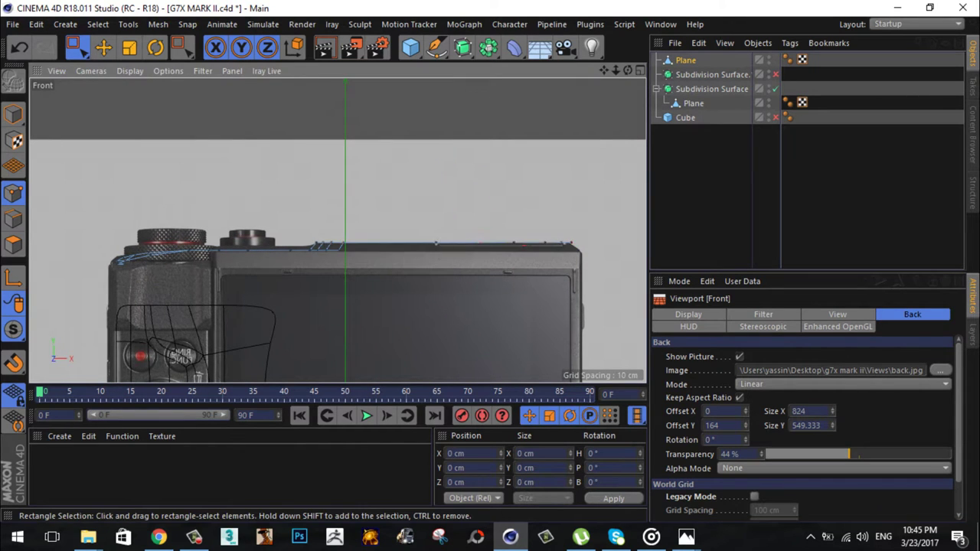
scroll(119, 264, "up", 3)
Step: Select spline points near the left dial and shutter knob, then clear the selection
left_click_drag(197, 225, 107, 306)
key("F2")
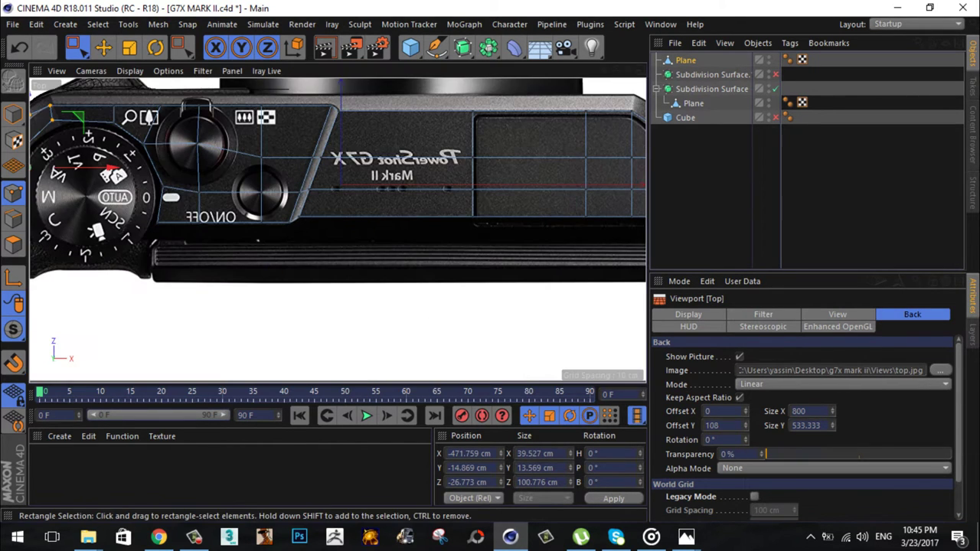
scroll(337, 230, "down", 1)
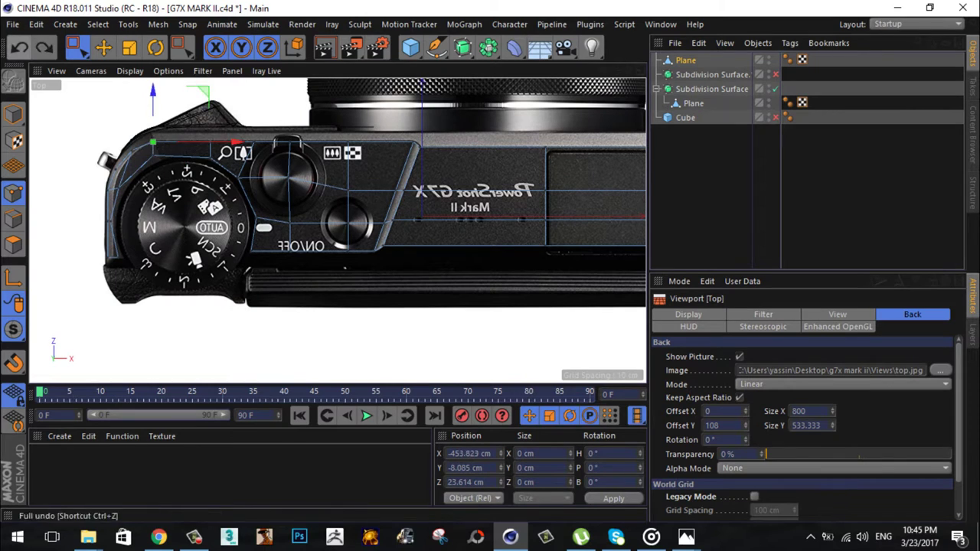
left_click(287, 176)
scroll(287, 177, "up", 2)
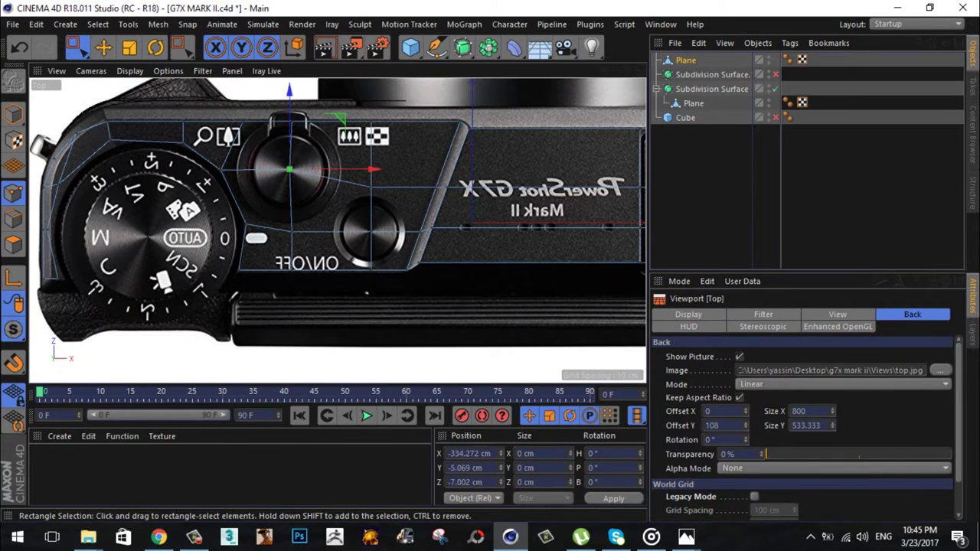
left_click(803, 191)
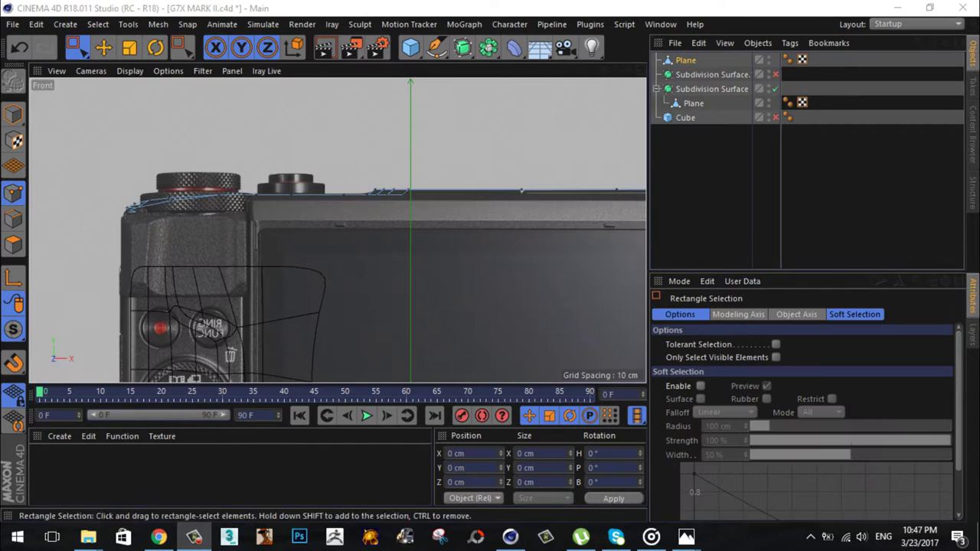
Step: Load front.jpg from the reference folder as the Front view background, then select the top-edge points
left_click(215, 467)
mouse_move(811, 103)
left_mouse_down()
mouse_move(541, 459)
mouse_move(344, 230)
left_mouse_up()
scroll(336, 230, "down", 3)
scroll(337, 230, "up", 5)
left_click_drag(197, 143, 525, 262)
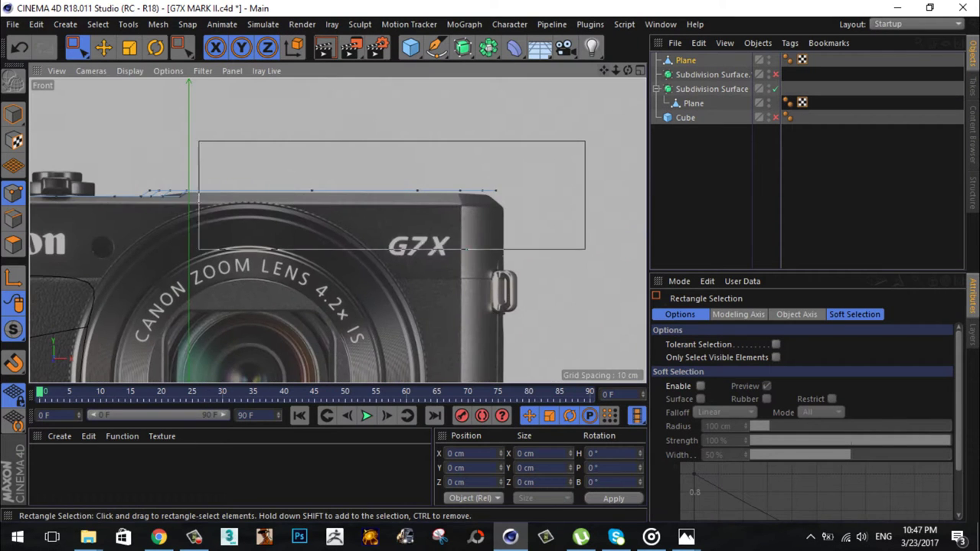
Step: Fit the selected points to the camera's right side, then center the maximized Front view on them
key("e")
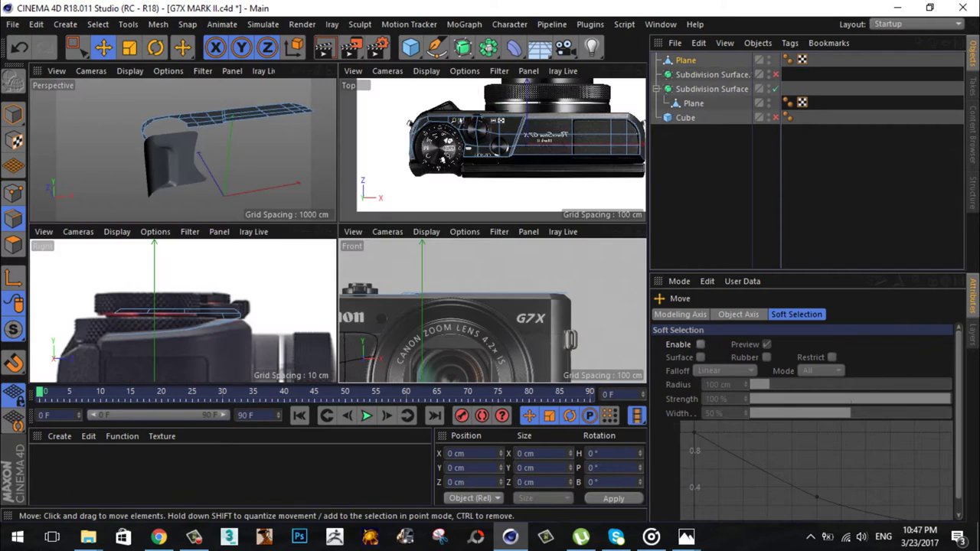
key("F5")
scroll(502, 120, "up", 3)
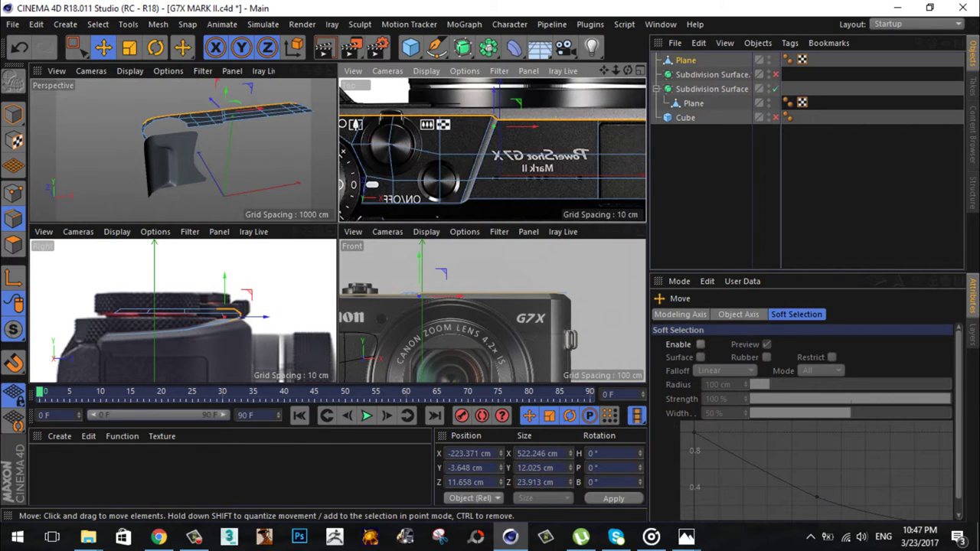
middle_click_drag(502, 120, 534, 151)
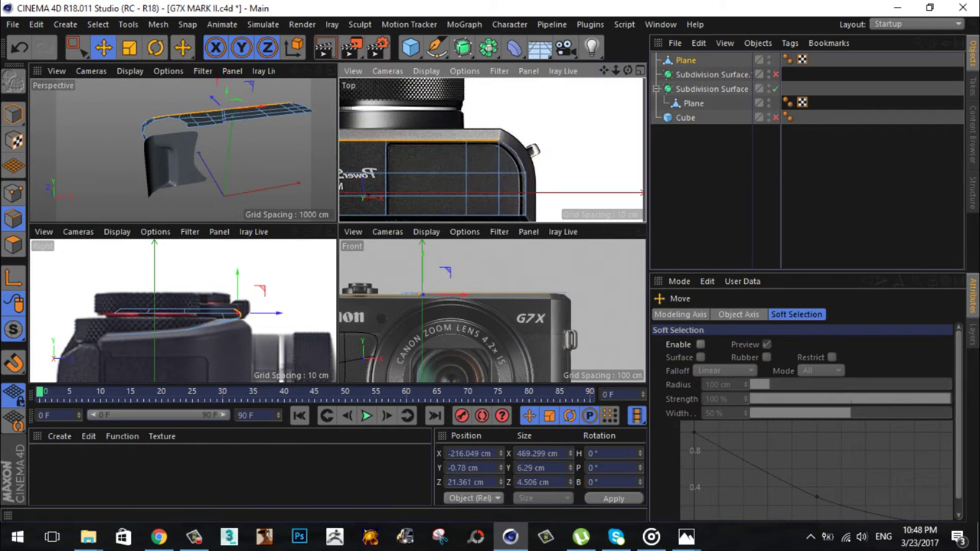
key("F4")
key("o")
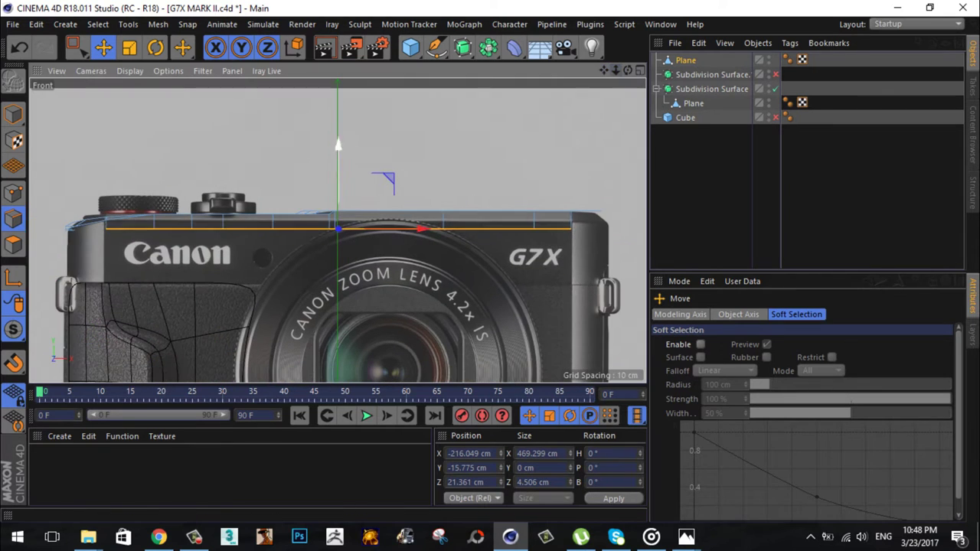
scroll(388, 212, "up", 3)
Step: Cut new lines across the mesh and bevel the selection
right_click(400, 94)
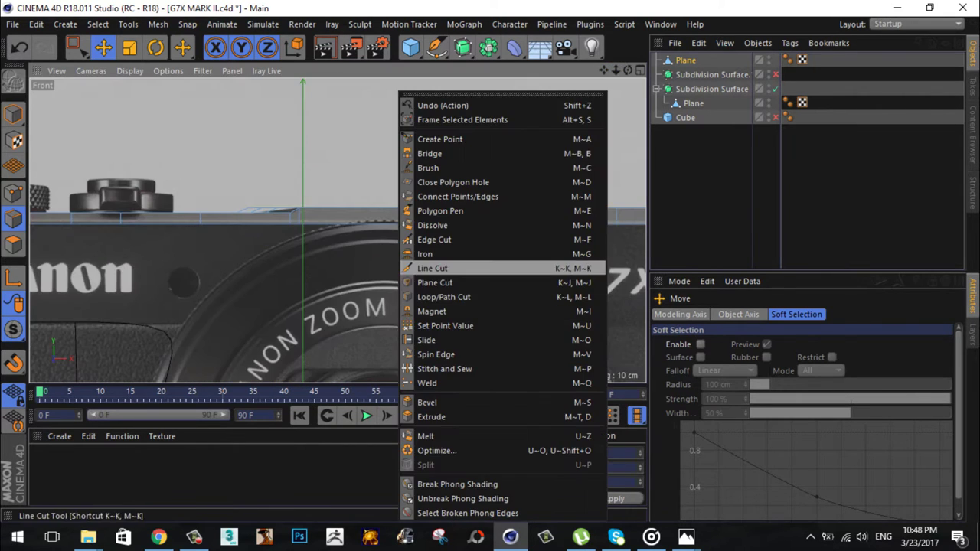
left_click(440, 265)
key("0")
right_click(386, 90)
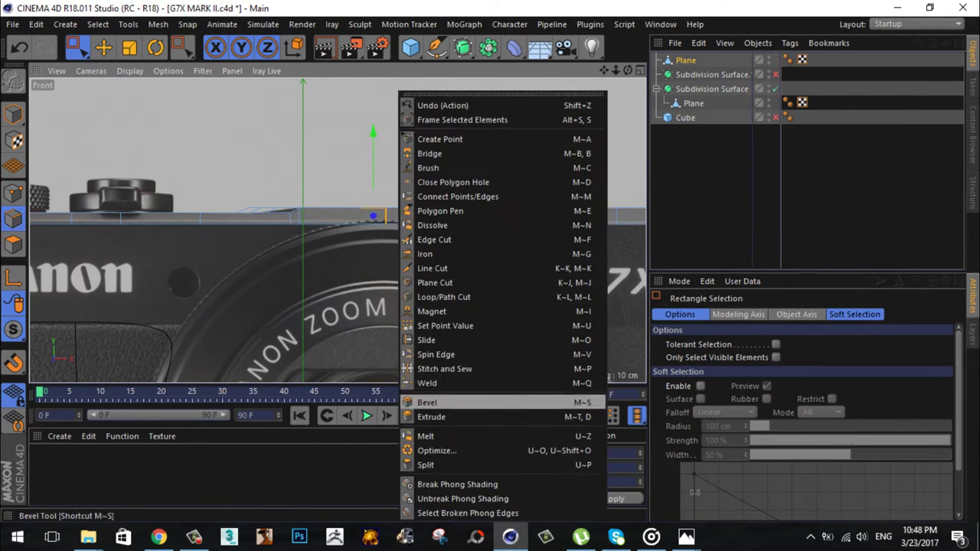
left_click(428, 461)
key("space")
scroll(337, 230, "down", 3)
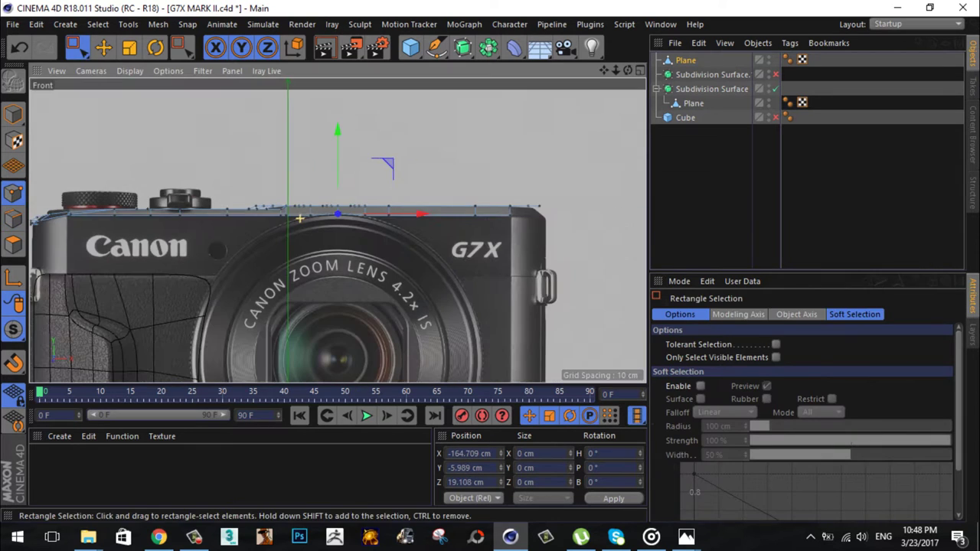
Step: Pull the front top edge down about 60 cm to just above the lens, level at Y -69.458 cm
key("e")
scroll(337, 230, "up", 3)
scroll(337, 230, "down", 2)
scroll(324, 222, "up", 2)
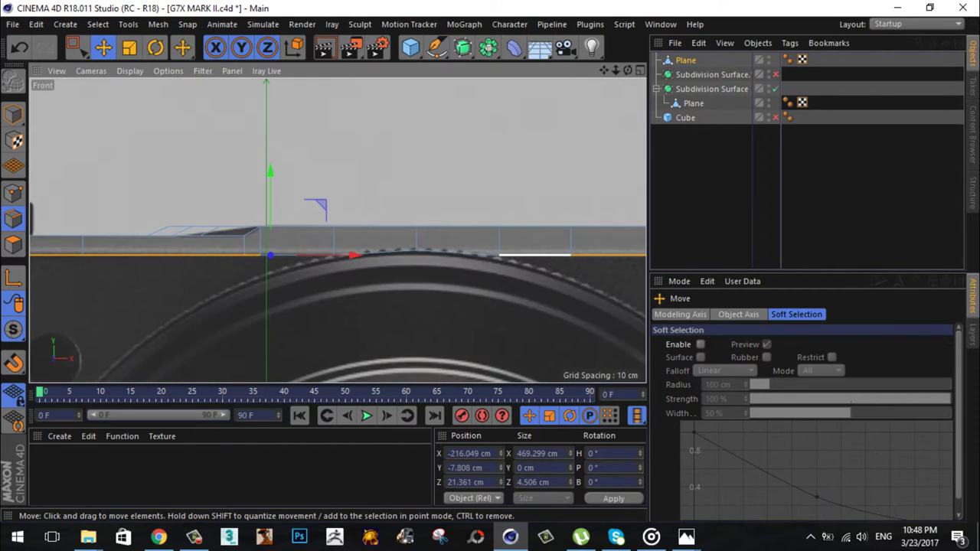
scroll(324, 222, "down", 2)
left_click_drag(427, 252, 426, 312)
scroll(356, 277, "up", 2)
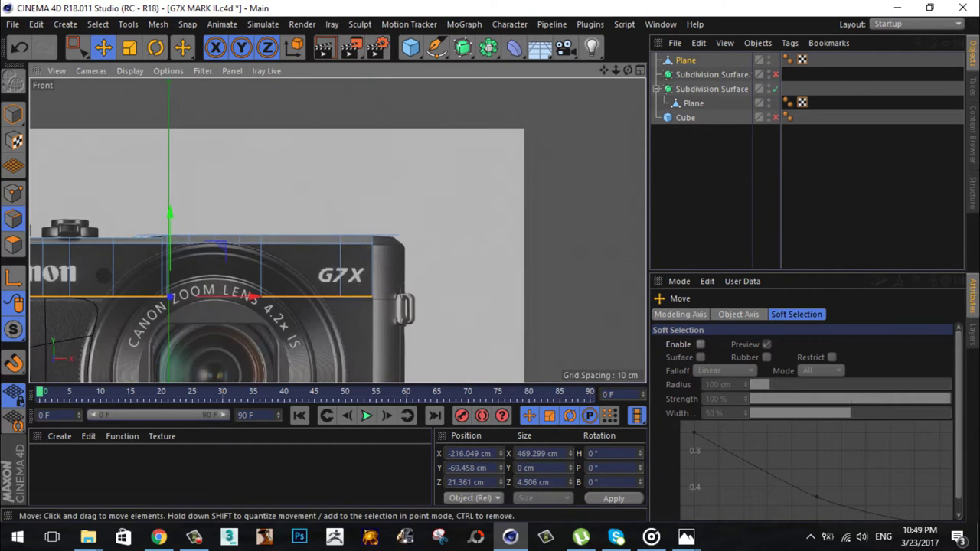
key("space")
scroll(337, 291, "up", 2)
scroll(287, 301, "up", 2)
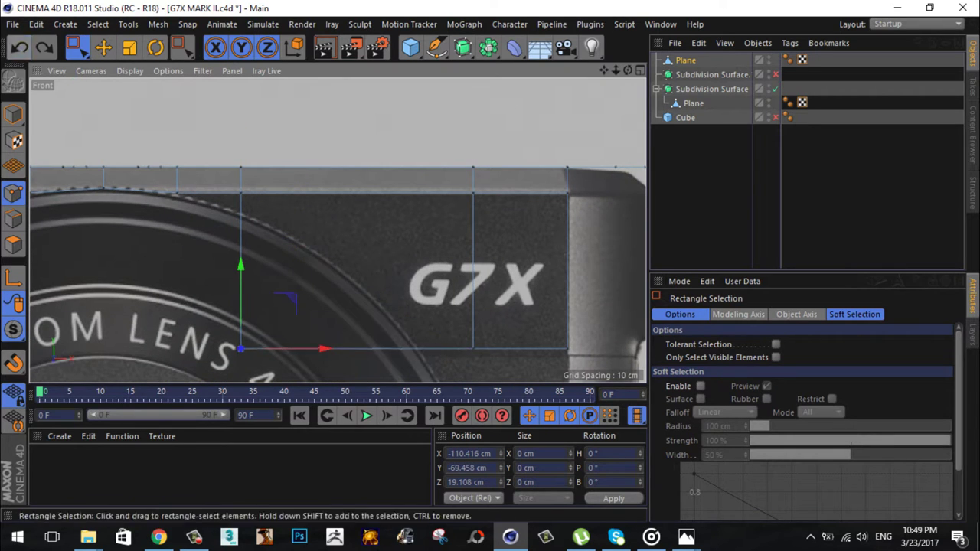
Step: Merge two neighbouring points of the front mesh into one
left_click_drag(164, 180, 257, 222)
key("e")
key("space")
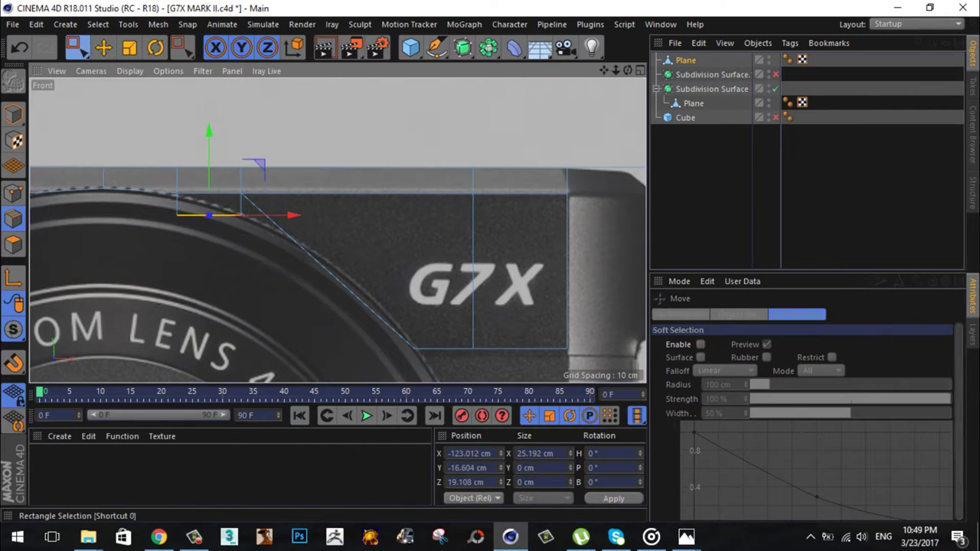
right_click(157, 199)
left_click(188, 388)
left_click(176, 193)
Step: Loop-cut horizontal loops across the front panel, move a point onto the lens outline, and connect points
right_click(229, 199)
left_click(276, 301)
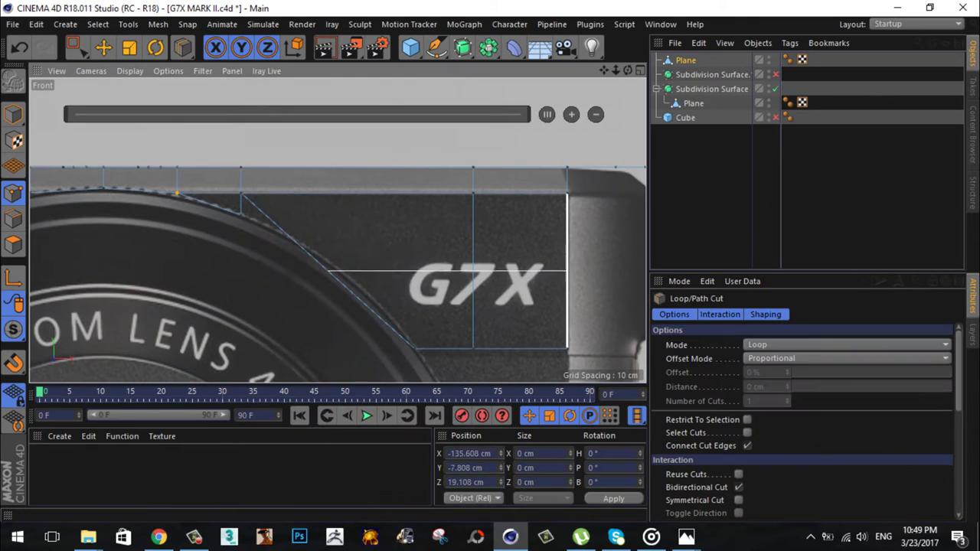
left_click(473, 273)
key("space")
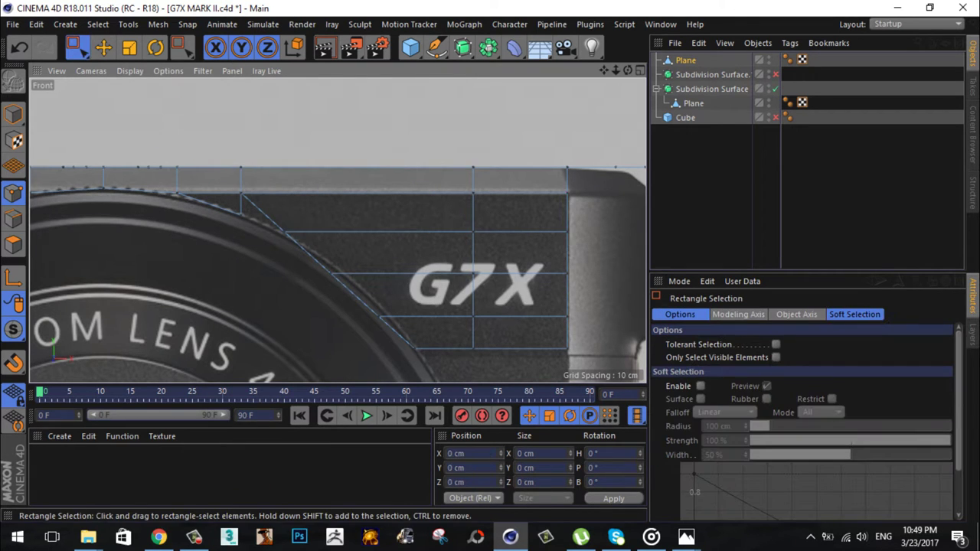
left_click_drag(283, 229, 306, 216)
right_click(318, 115)
left_click(349, 181)
key("space")
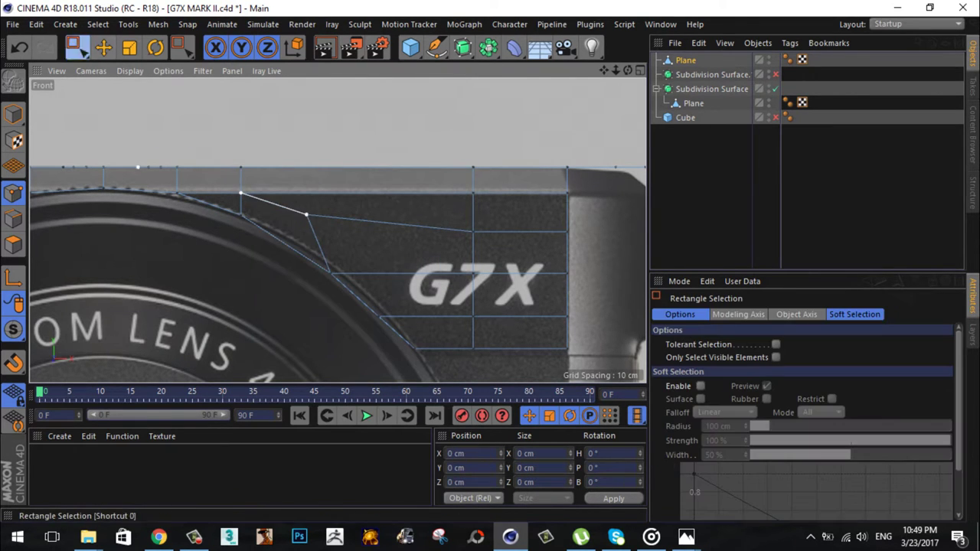
Step: In edge mode, select the point near the top of the lens
middle_click_drag(379, 310, 420, 320, "alt")
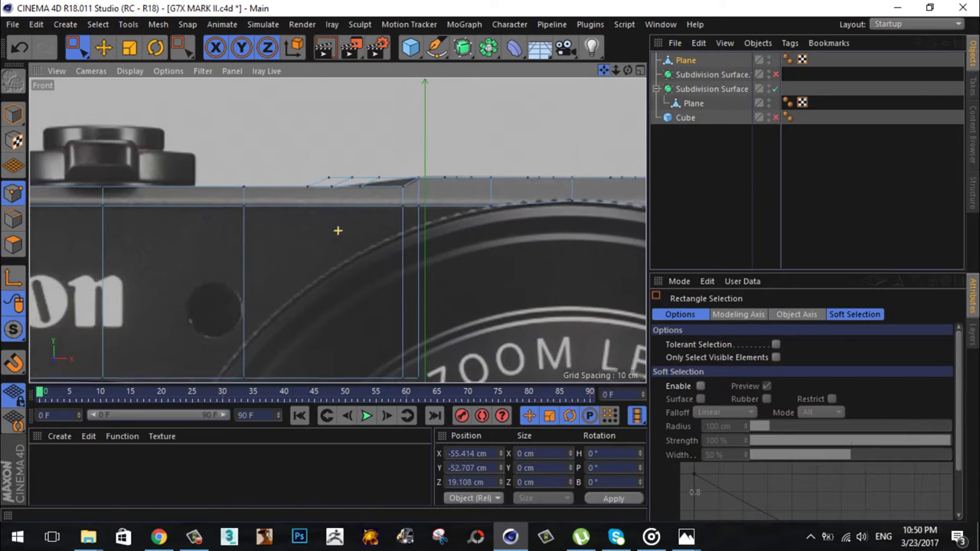
key("e")
left_click(13, 218)
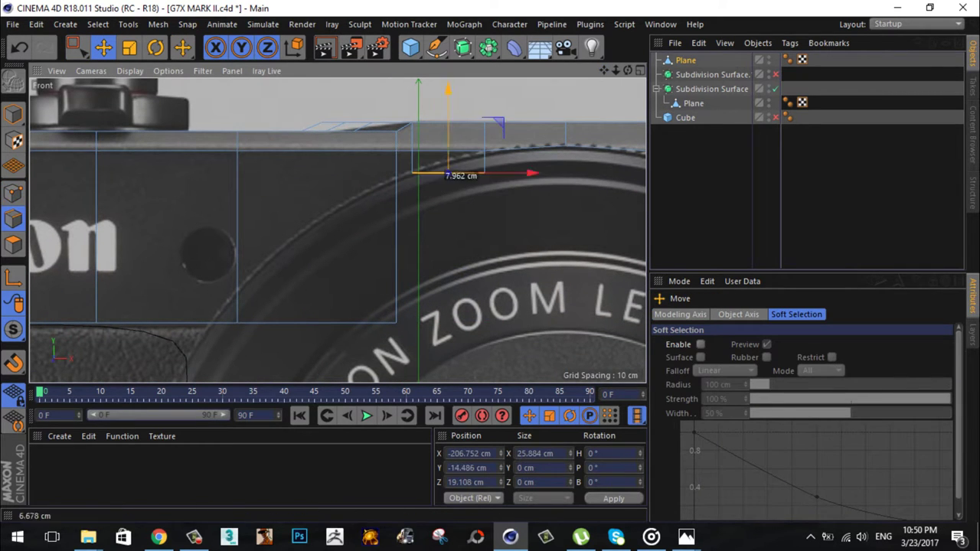
key("space")
left_click_drag(398, 165, 427, 193)
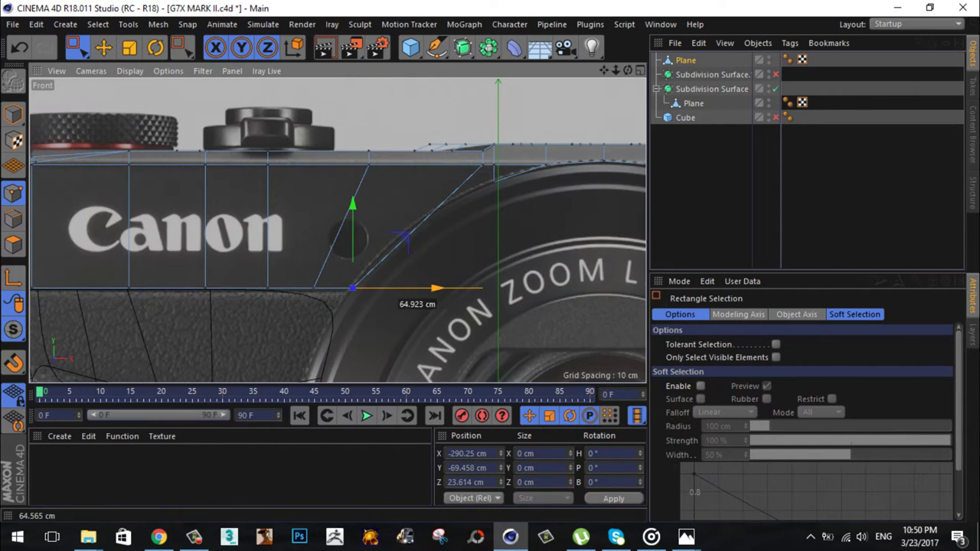
Step: Cut a new edge loop and connect points along the lens curve
right_click(486, 252)
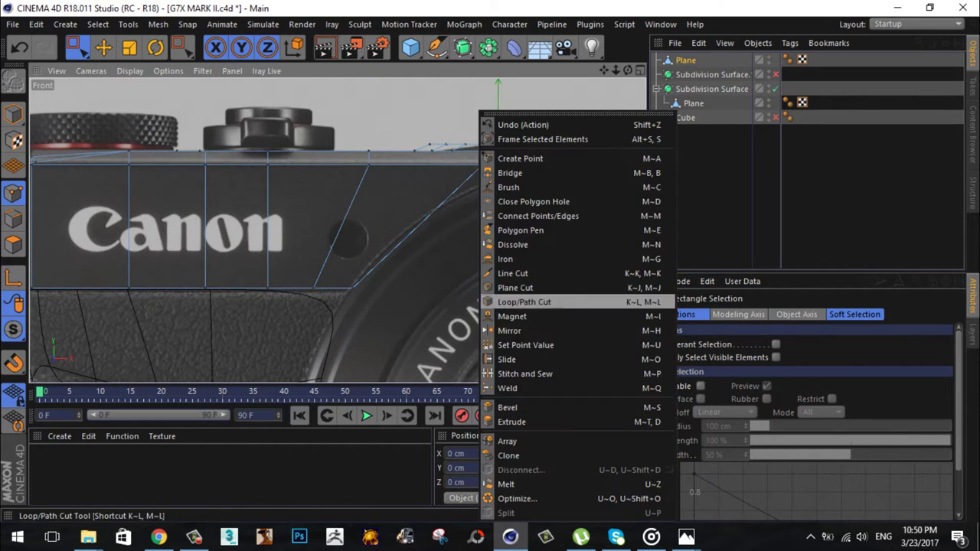
left_click(521, 298)
key("e")
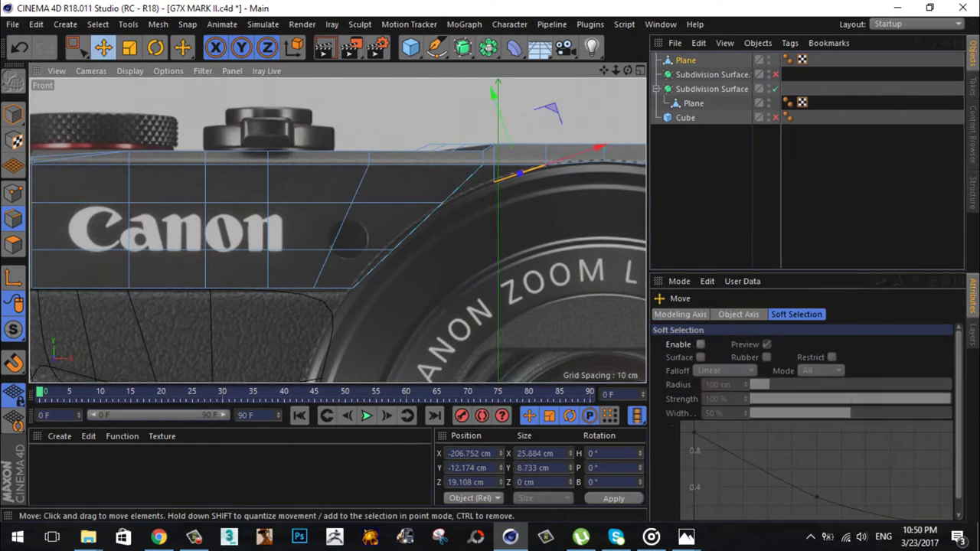
right_click(470, 92)
left_click(521, 158)
left_click(13, 193)
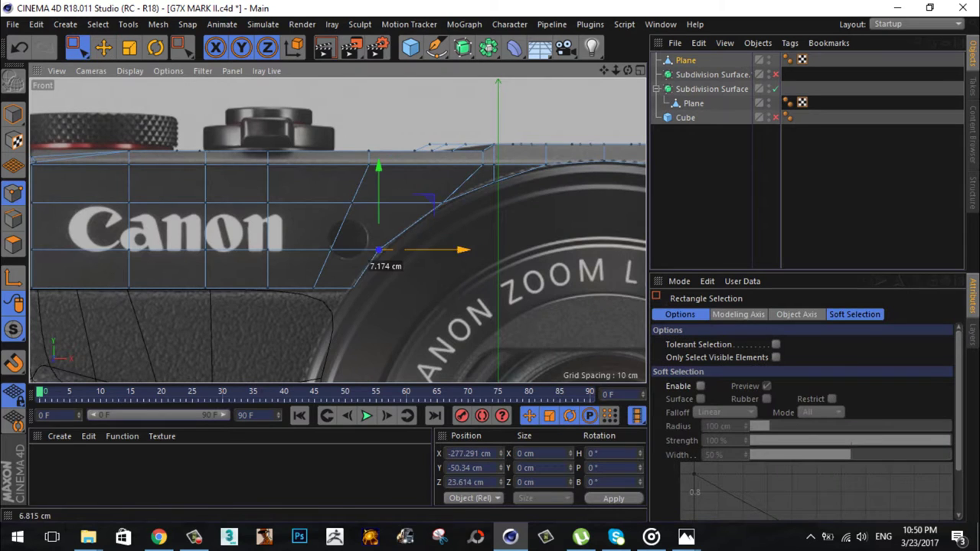
scroll(337, 229, "up", 3)
scroll(337, 230, "down", 5)
scroll(337, 229, "up", 2)
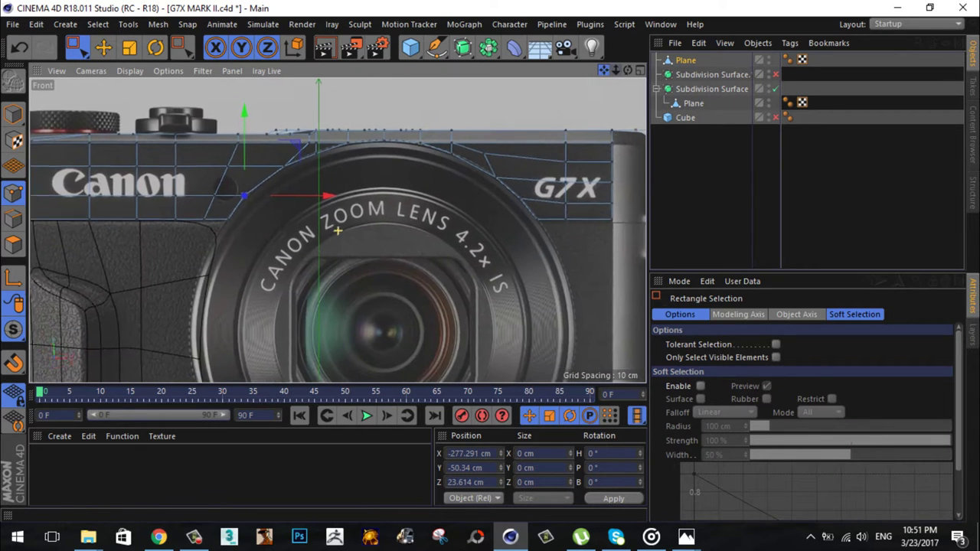
Step: Pull the right-edge points down to the camera's bottom
middle_click_drag(337, 230, 107, 138, "alt")
left_click_drag(349, 115, 421, 253)
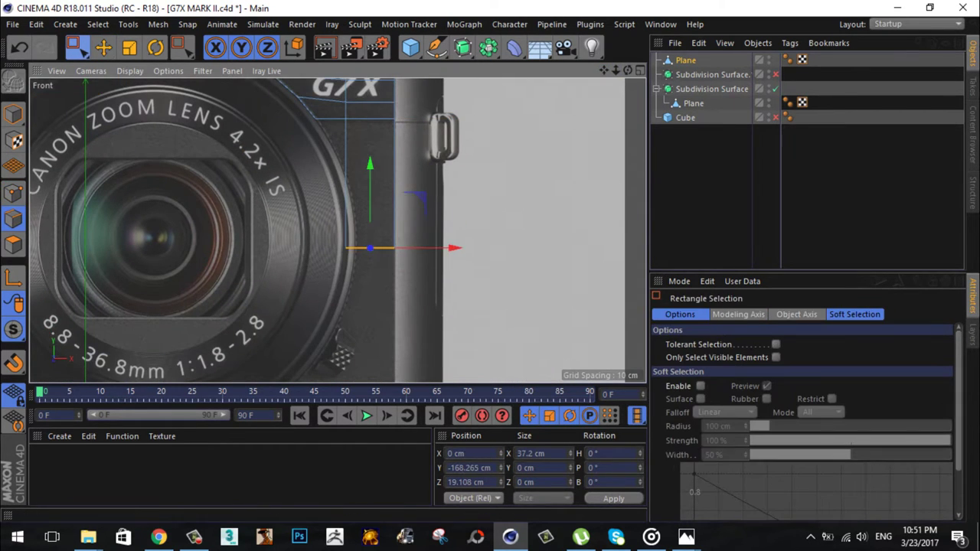
scroll(413, 196, "down", 4)
key("e")
left_click_drag(406, 130, 406, 216)
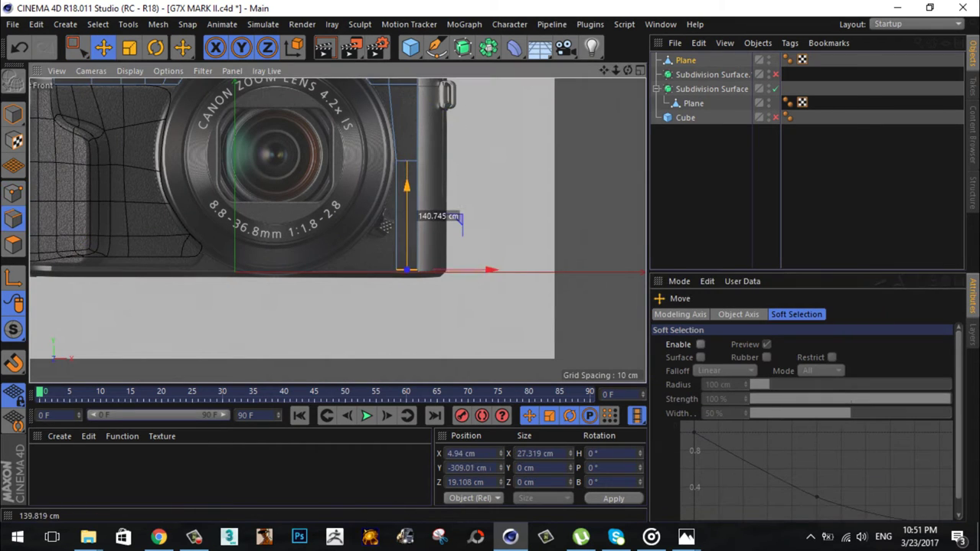
Step: Loop-cut the mesh and Ctrl-drag the edge to extrude a new polygon strip left
right_click(406, 216)
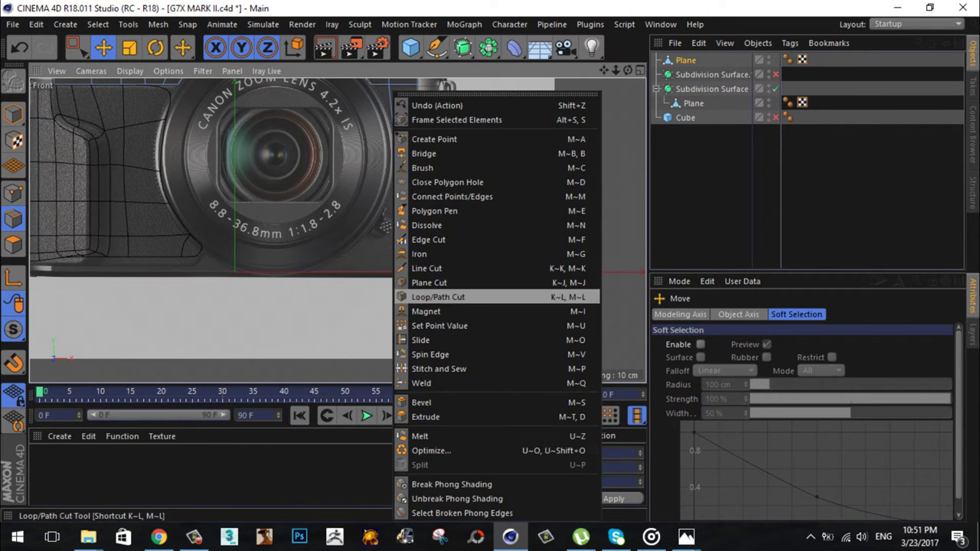
left_click(429, 295)
key("0")
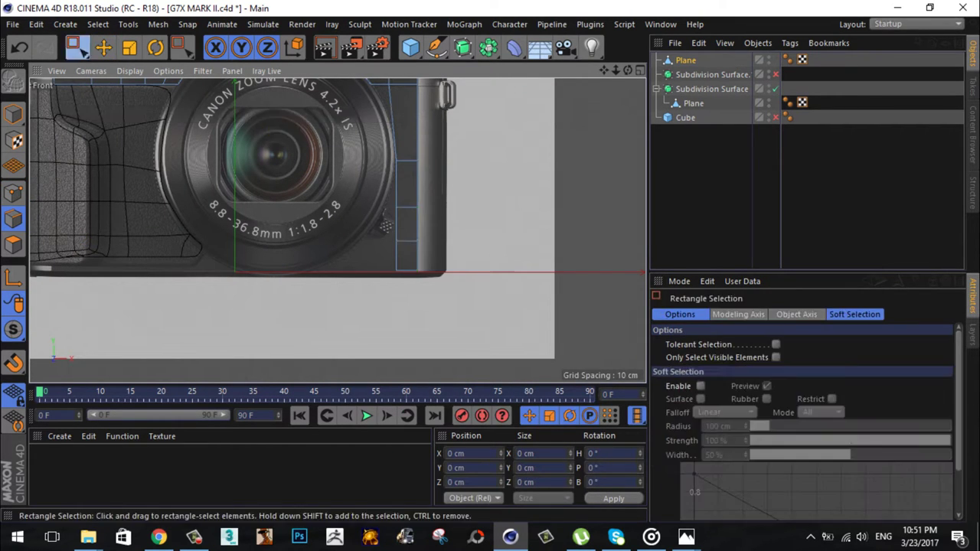
scroll(387, 225, "up", 3)
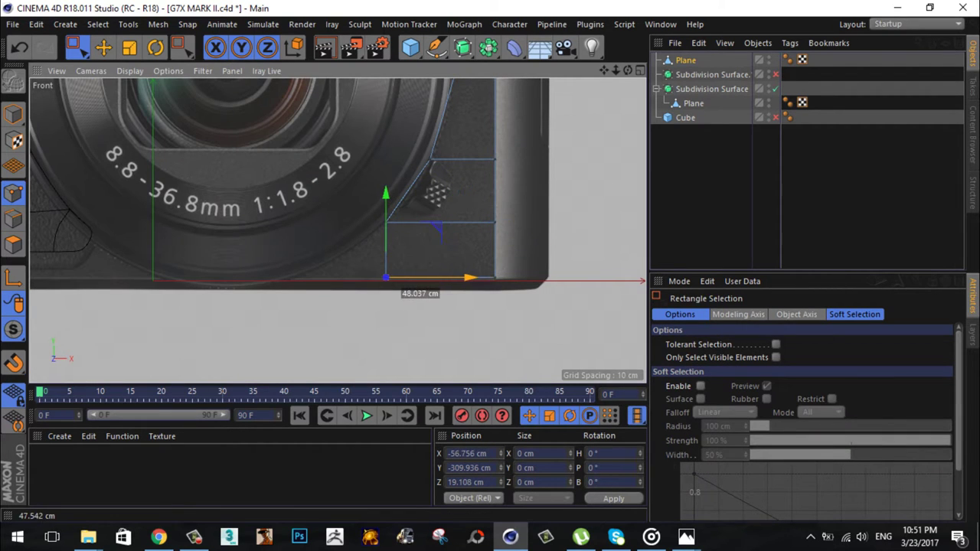
left_click_drag(436, 228, 320, 300)
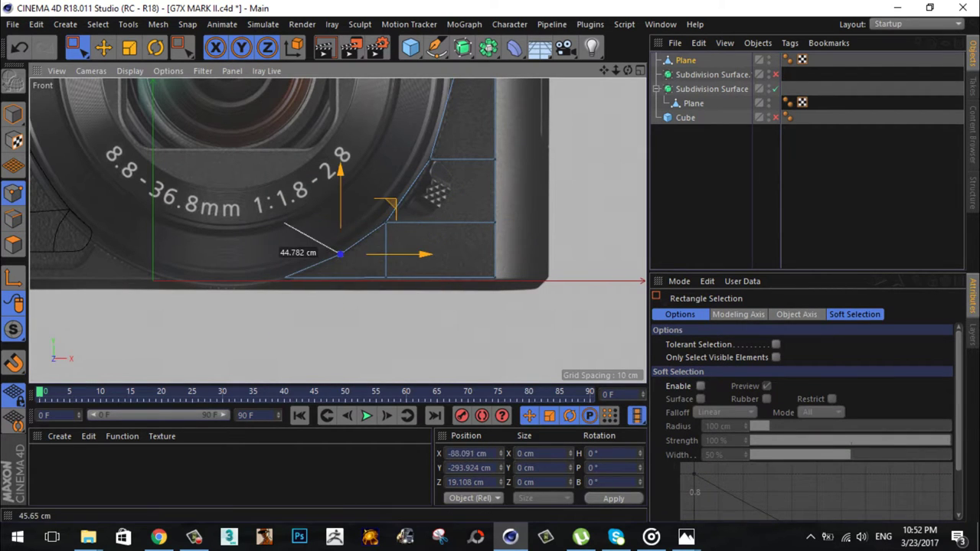
Step: Add Line Cuts across the new strip
right_click(325, 109)
left_click(360, 273)
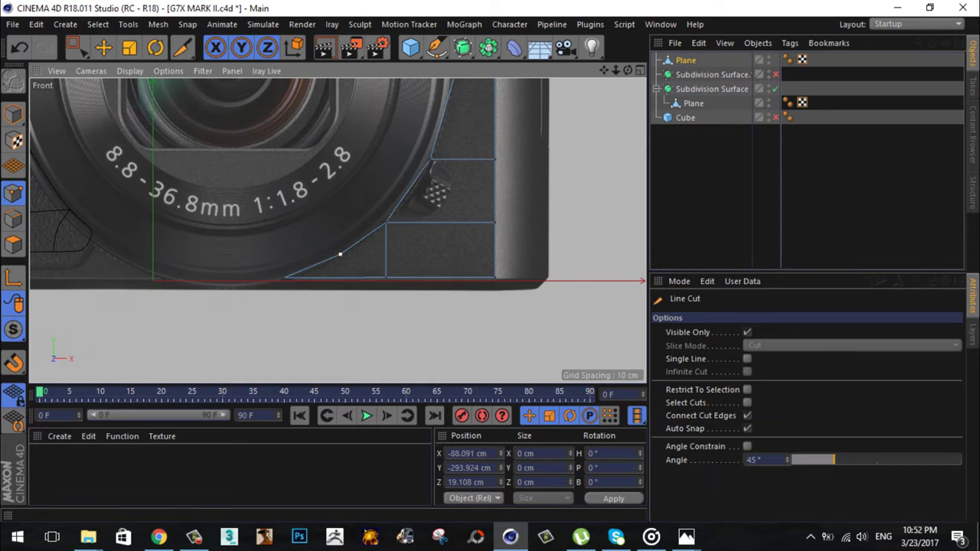
scroll(303, 282, "up", 5)
key("space")
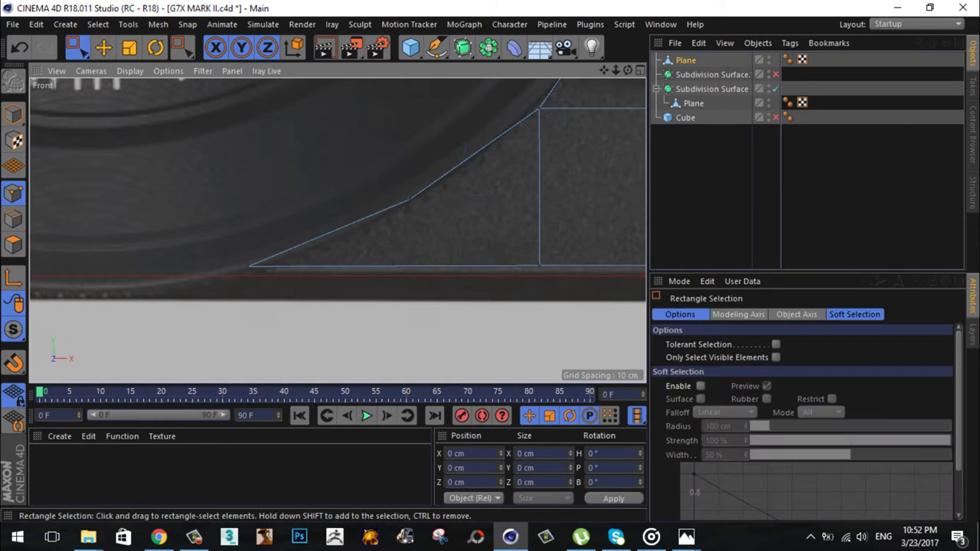
right_click(415, 110)
left_click(459, 300)
key("space")
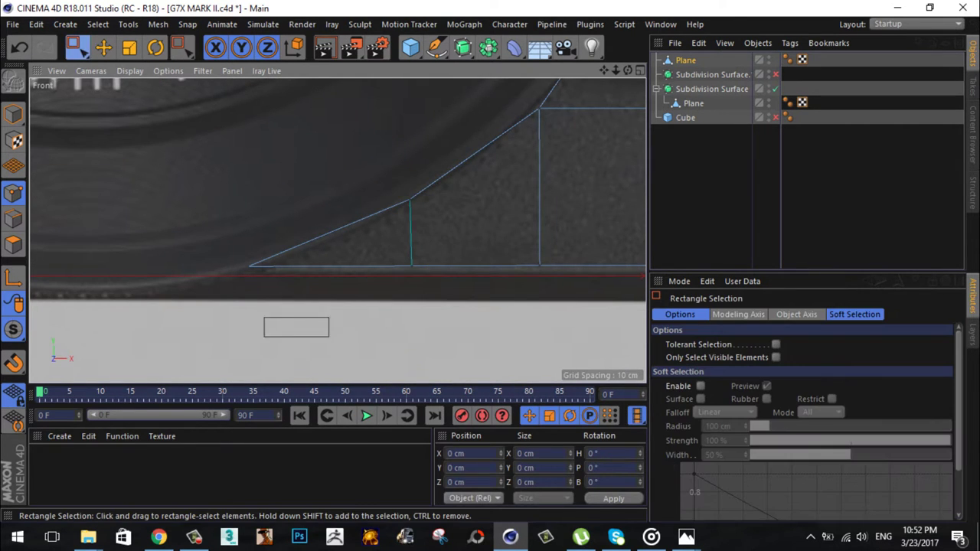
Step: Slide the selected vertices left along the edge and weld them into a single point
left_click(103, 48)
left_click_drag(467, 222, 329, 230)
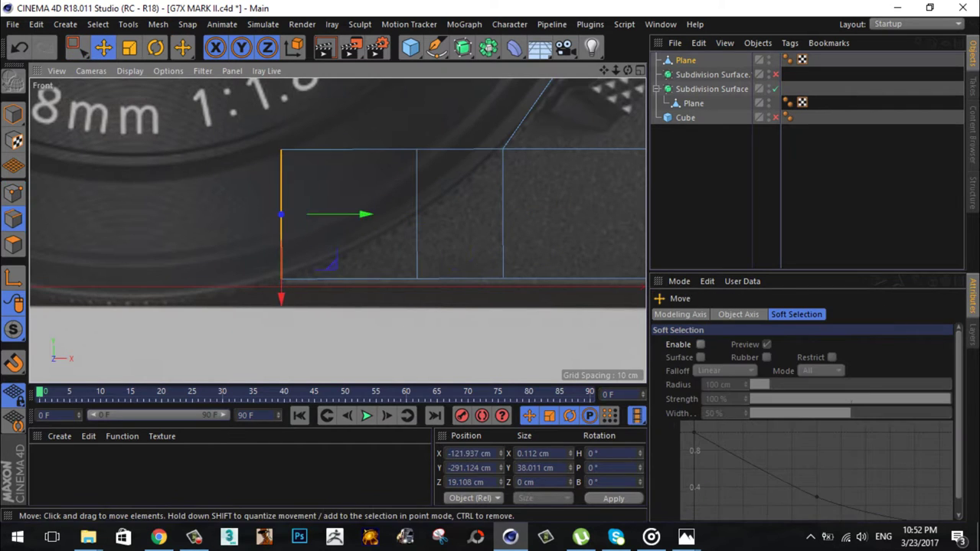
key("space")
key("m")
key("q")
left_click(281, 278)
left_click(77, 48)
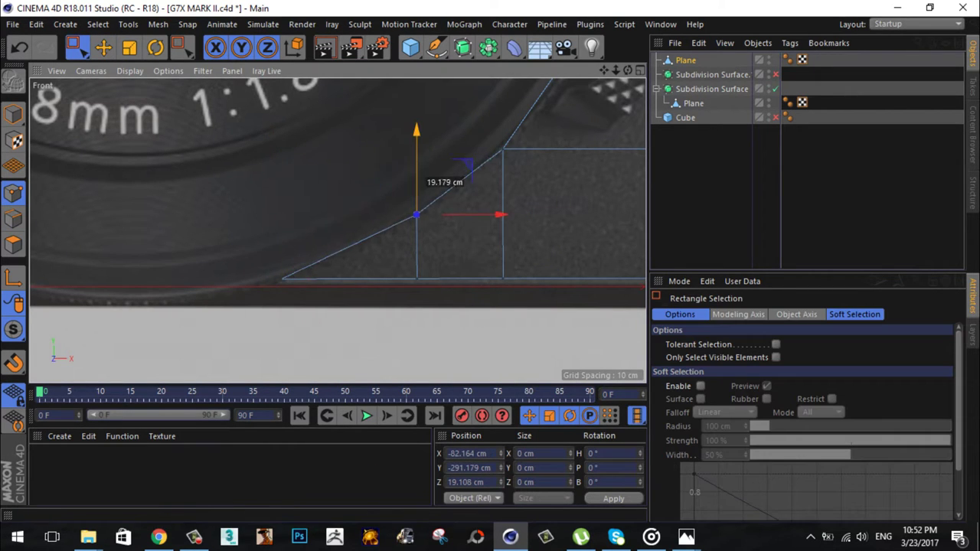
scroll(416, 214, "down", 5)
scroll(416, 215, "down", 3)
scroll(344, 230, "up", 4)
Step: Select the grip panel's bottom-row points and move them along Y onto the camera's lower edge
left_click_drag(145, 255, 433, 315)
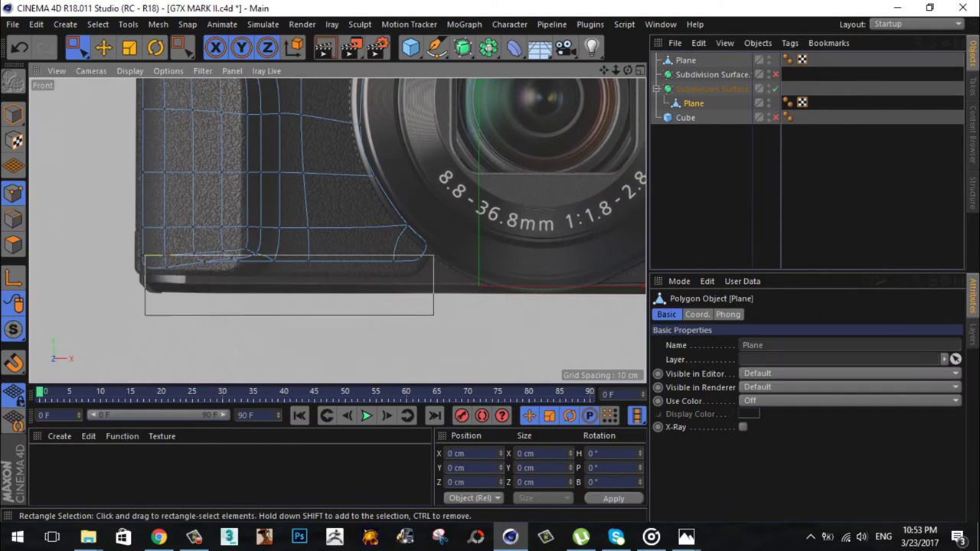
scroll(345, 230, "up", 3)
double_click(531, 468)
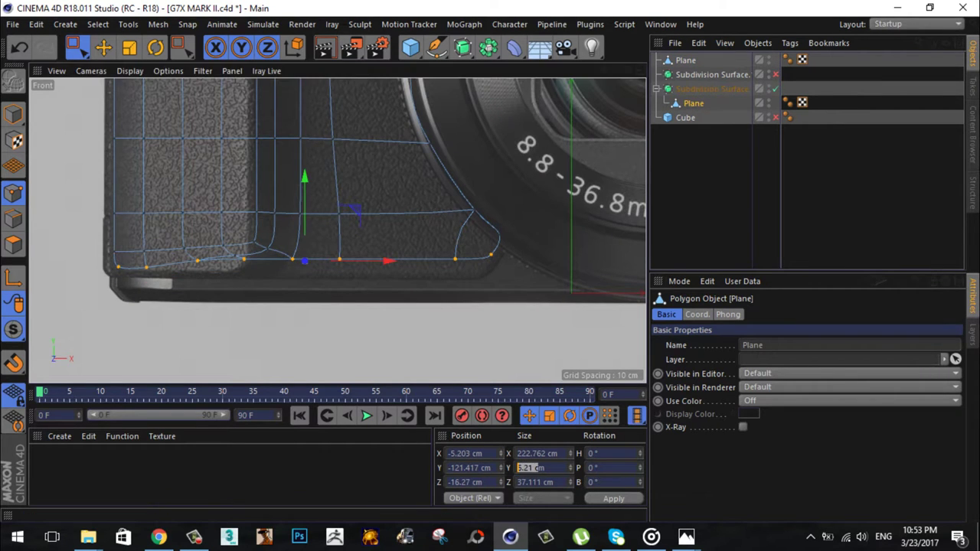
left_click_drag(304, 191, 270, 232)
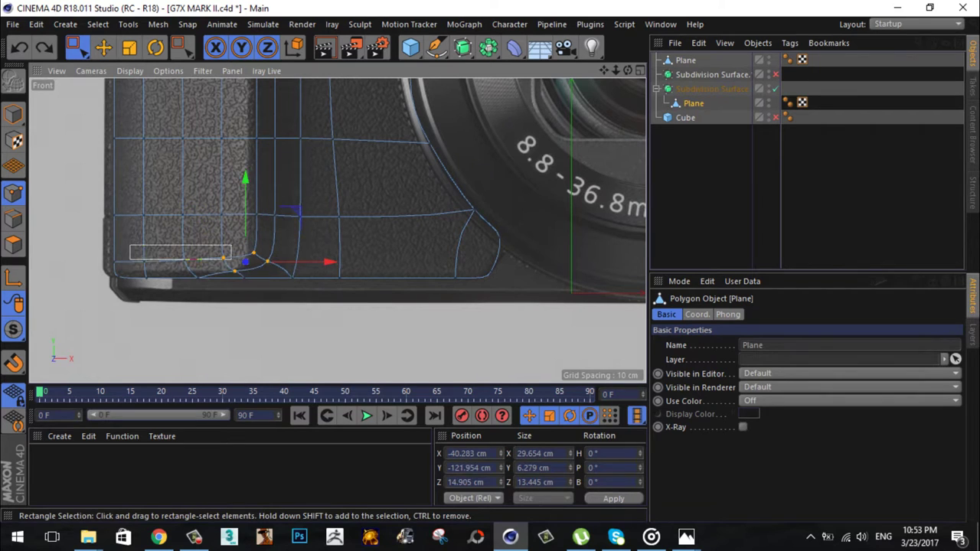
left_click_drag(198, 230, 184, 222)
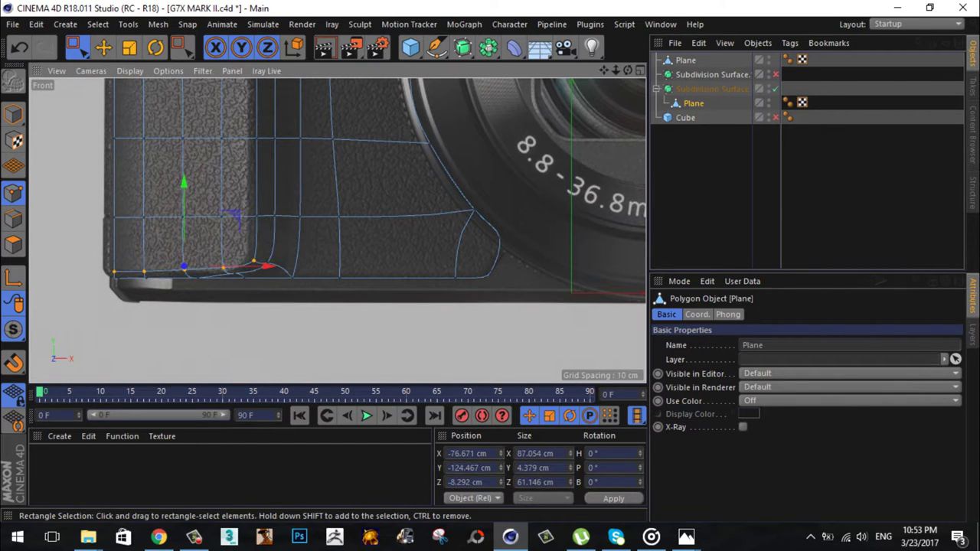
scroll(337, 230, "down", 3)
scroll(337, 230, "down", 3)
key("F5")
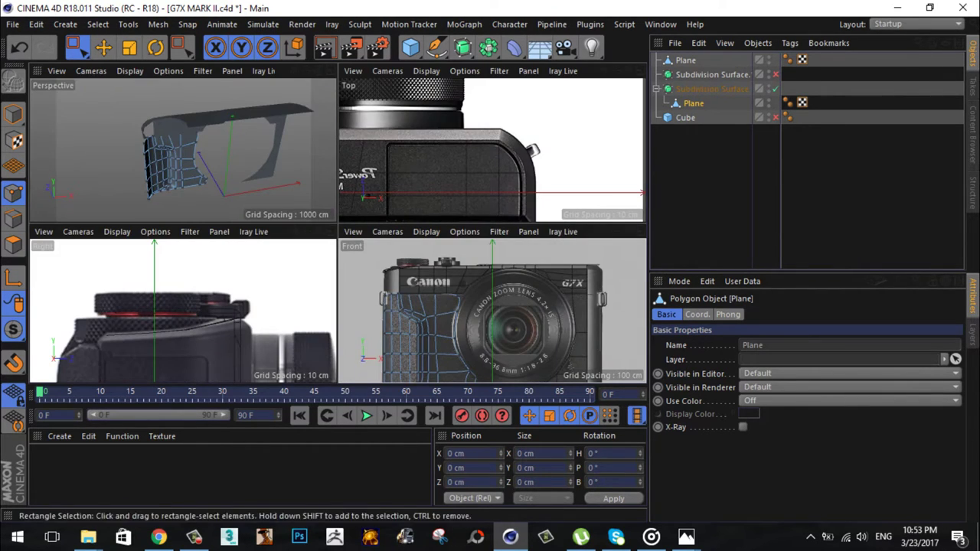
Step: Load left.png from the reference folder as the maximized Right view's background
key("F4")
scroll(337, 229, "up", 3)
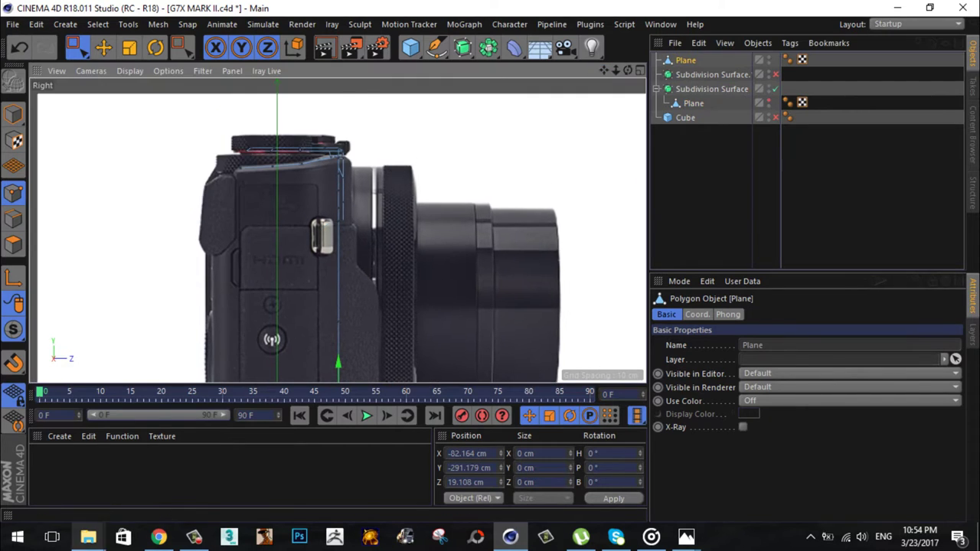
left_click(88, 536)
left_click_drag(929, 109, 337, 229)
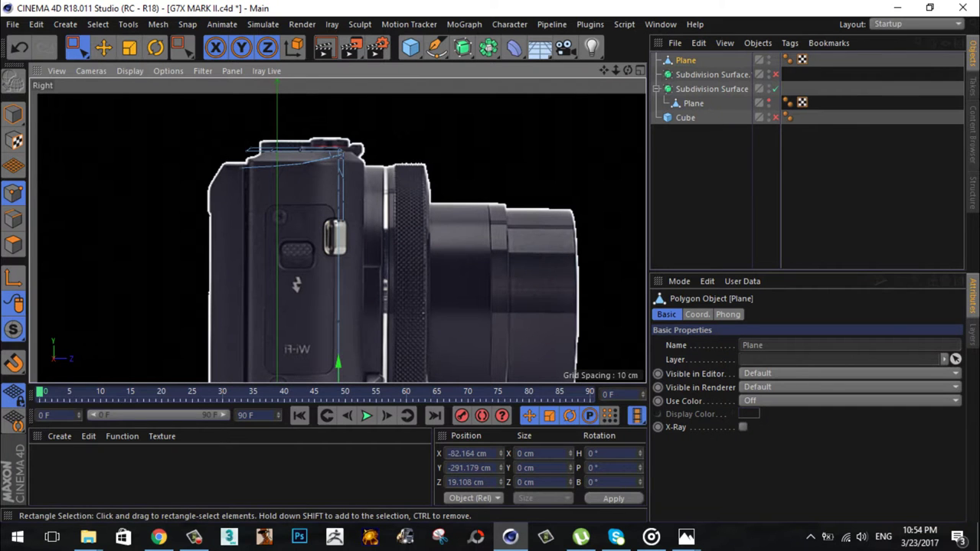
scroll(336, 270, "up", 3)
scroll(336, 269, "up", 2)
Step: Check the Right view's Viewport Back settings and undo an accidental background image shift
key("e")
key("F5")
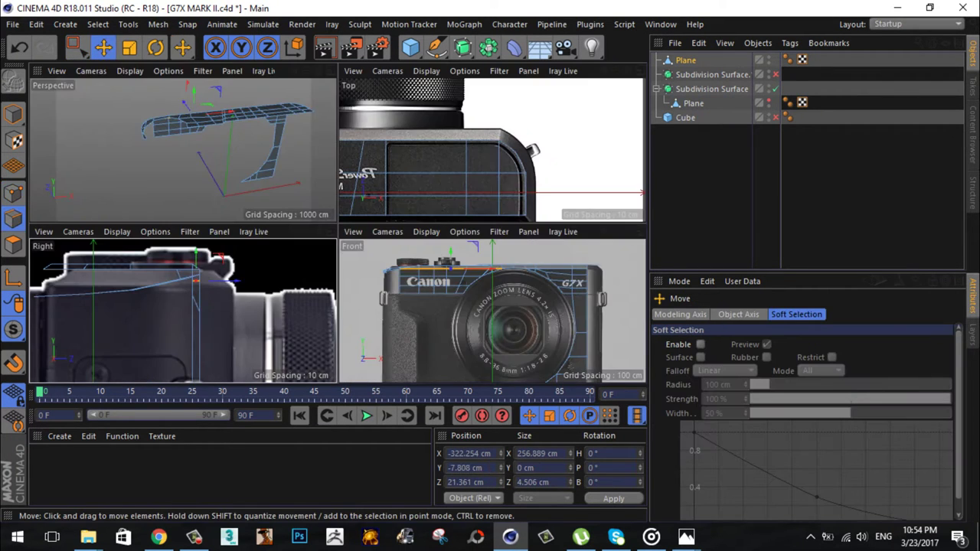
key("F4")
left_click(130, 70)
left_click(191, 406)
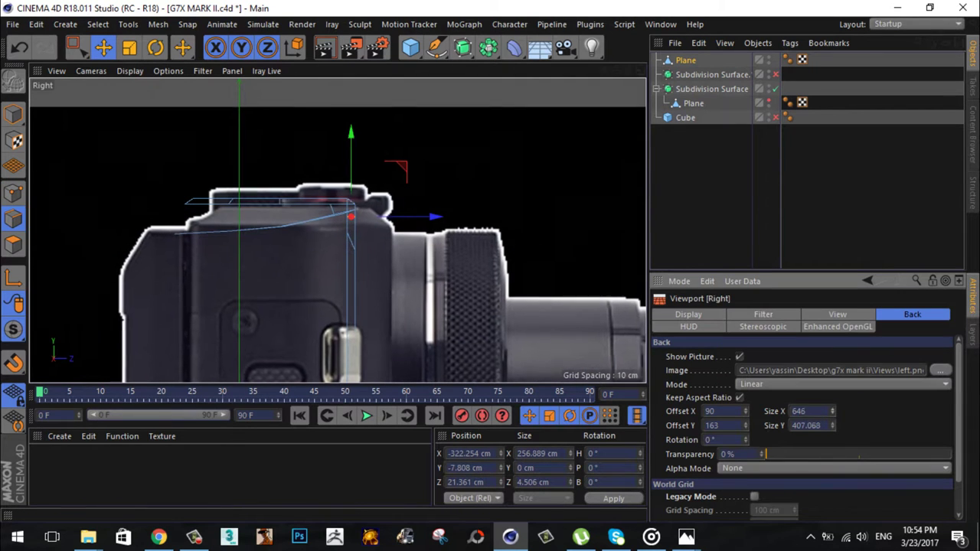
key("ctrl+z")
key("0")
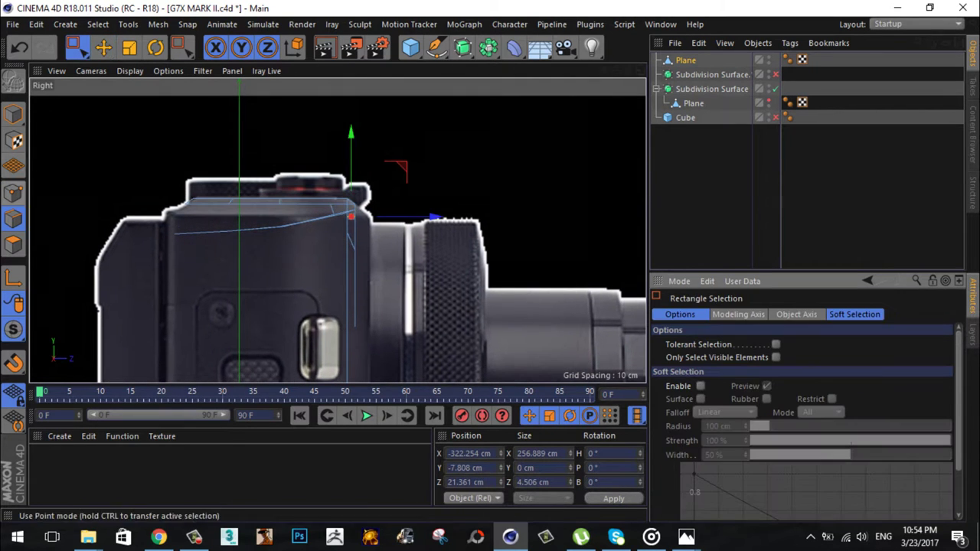
scroll(367, 217, "down", 3)
scroll(367, 216, "up", 3)
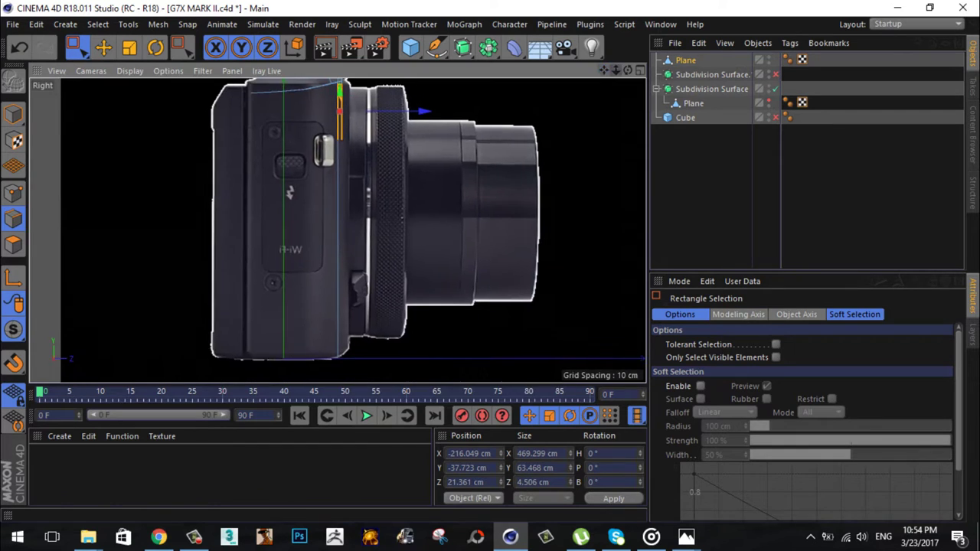
scroll(367, 217, "up", 2)
scroll(368, 217, "up", 2)
scroll(339, 230, "down", 3)
Step: Move the front panel polygons along Z in the Right view to match the side reference
middle_click(339, 229)
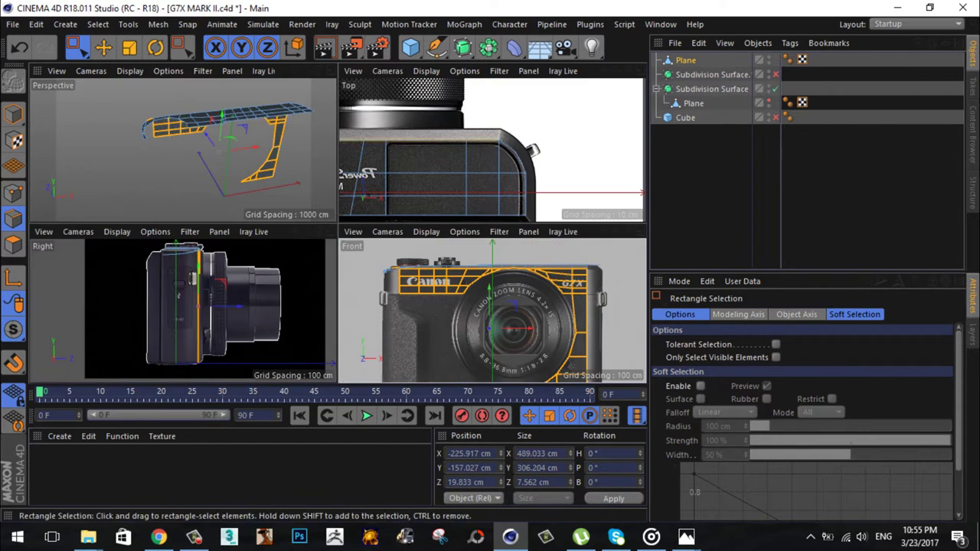
left_click_drag(229, 307, 199, 264)
scroll(199, 307, "up", 2)
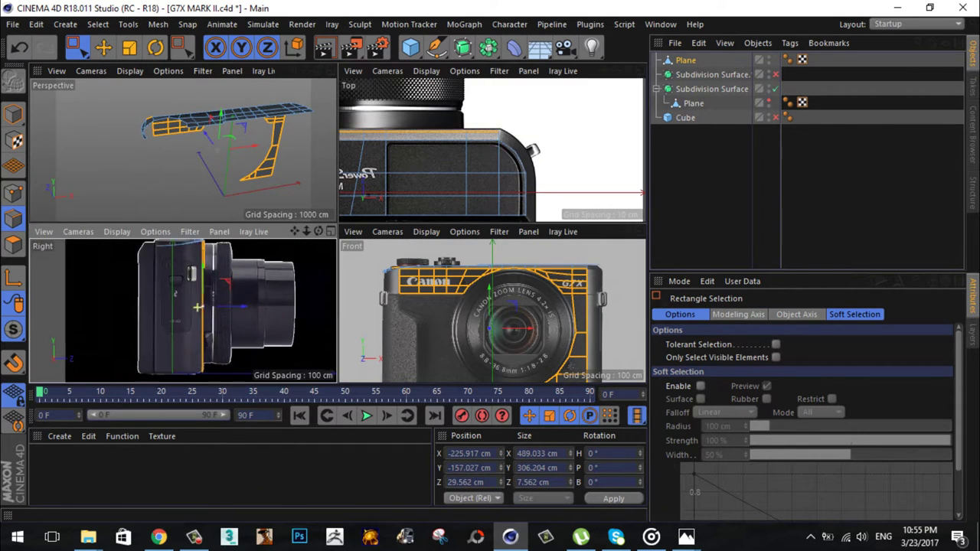
scroll(199, 306, "up", 2)
left_click_drag(230, 306, 248, 305)
Step: Select the end column of points and drag them in Top view to trace the mode-dial corner
left_click(13, 191)
left_click_drag(578, 260, 605, 379)
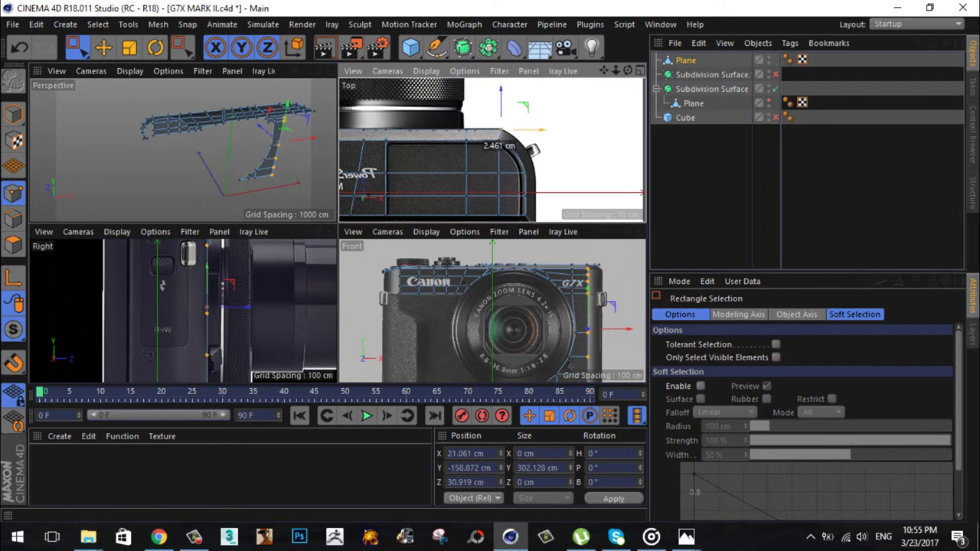
key("F1")
left_click_drag(339, 225, 306, 230, "alt")
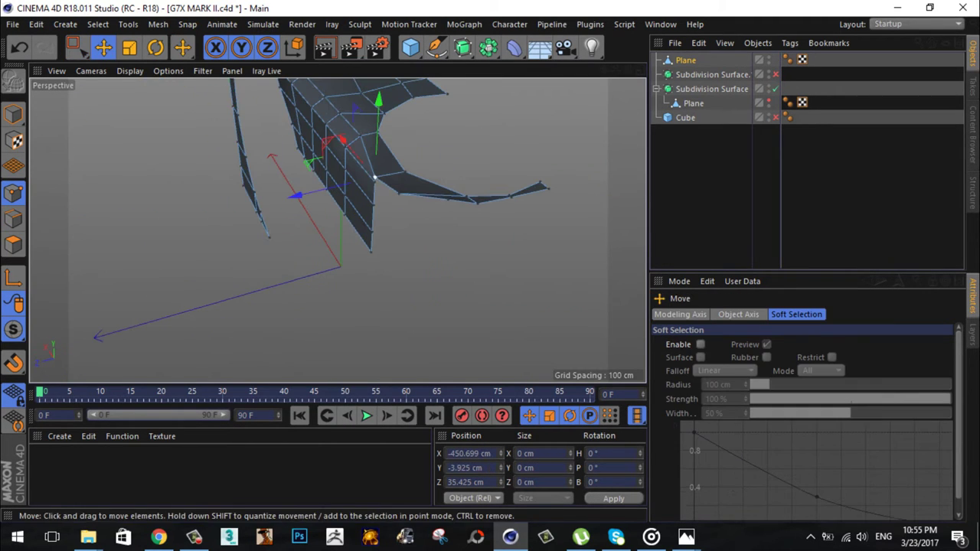
key("e")
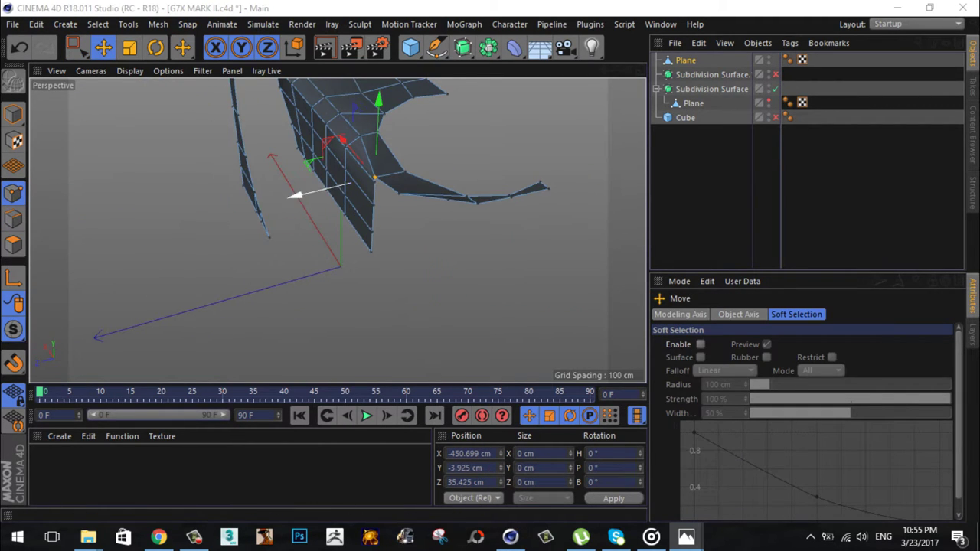
key("F5")
key("F2")
scroll(337, 229, "up", 2)
left_click_drag(229, 172, 243, 172)
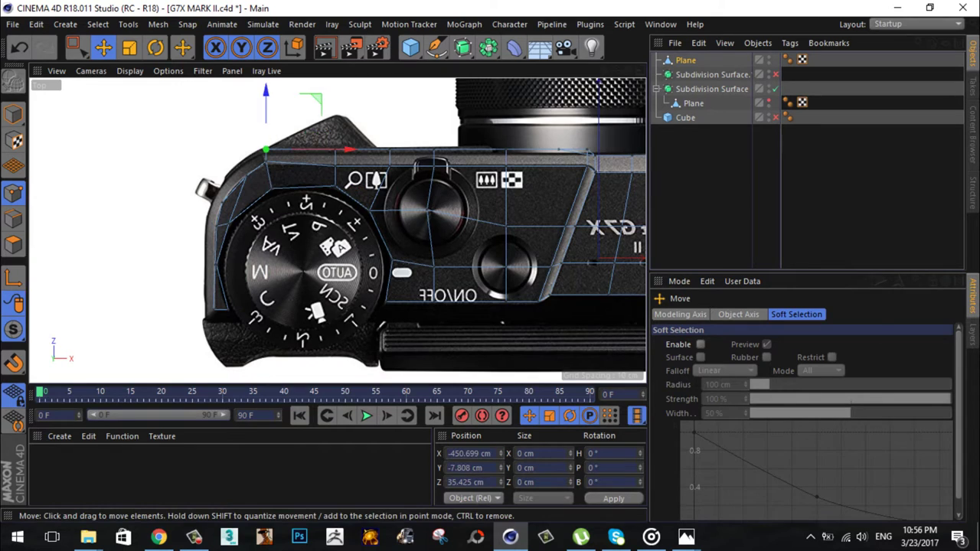
Step: Select the top-plate's top-edge points and shift them slightly left in the Top view
key("0")
scroll(254, 140, "up", 2)
left_click_drag(254, 140, 309, 159)
scroll(291, 161, "down", 2)
middle_click_drag(382, 191, 241, 191, "alt")
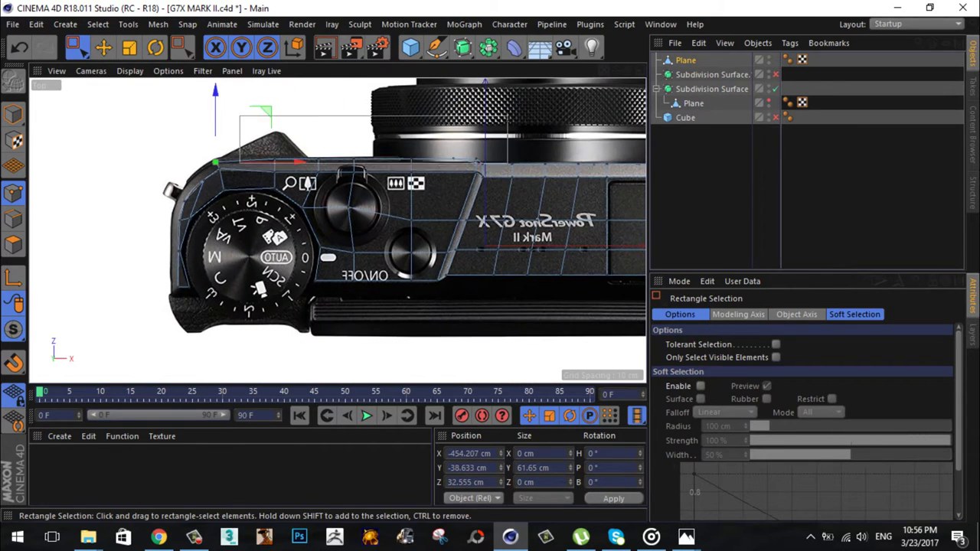
left_click_drag(239, 83, 509, 163)
scroll(383, 153, "up", 3)
key("e")
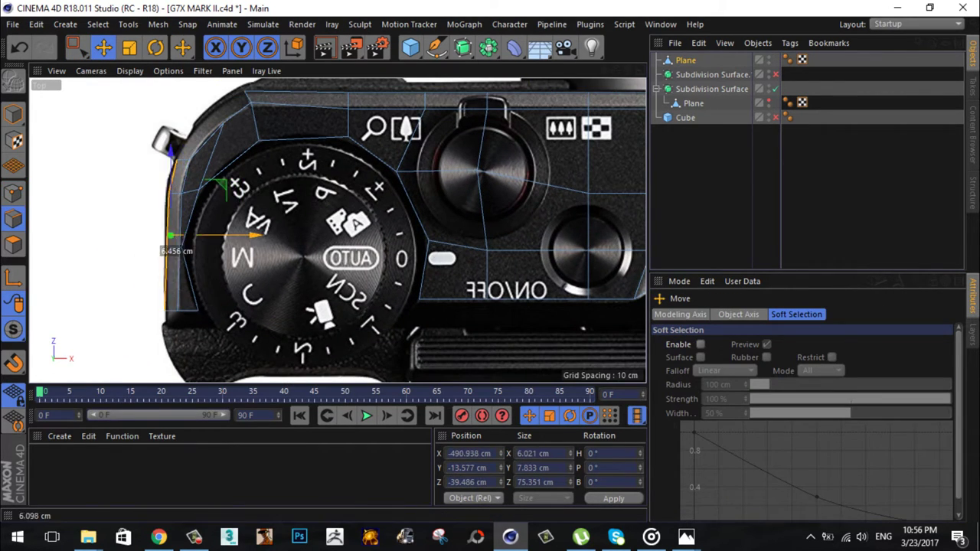
left_click_drag(169, 237, 169, 237)
Step: Nudge the corner point onto the body outline, lowering the left-end points to Y -23.813 cm
key("F5")
key("F4")
key("F3")
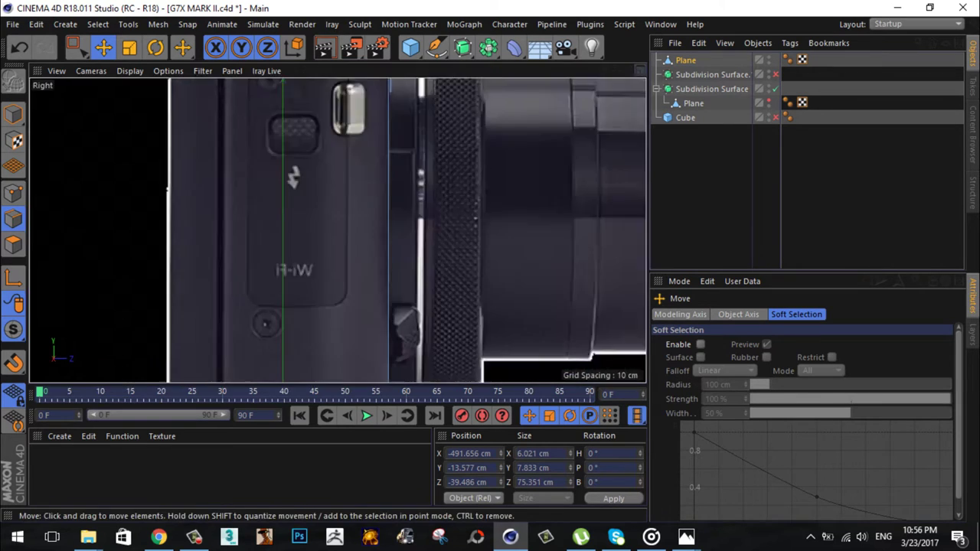
scroll(337, 230, "down", 5)
scroll(340, 192, "up", 5)
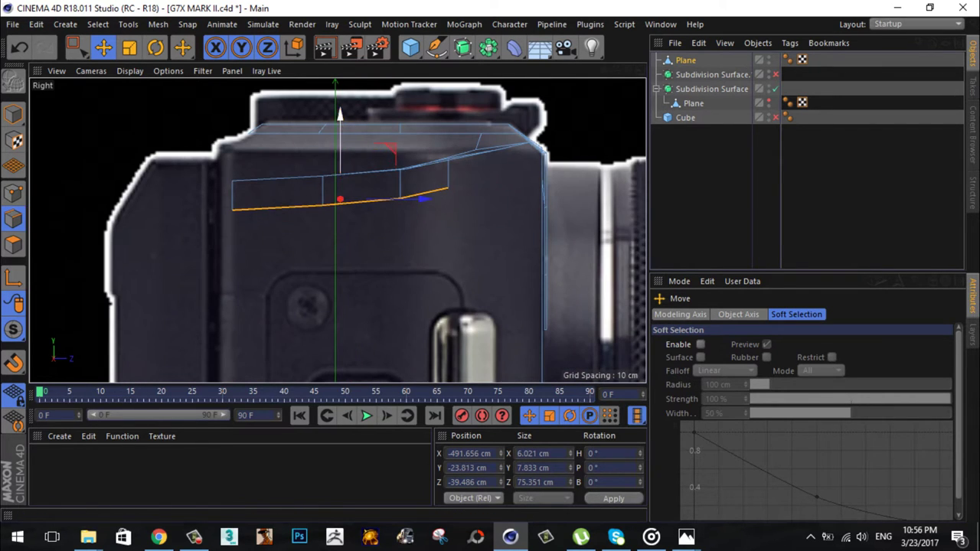
key("F5")
key("F4")
scroll(336, 230, "up", 2)
key("F2")
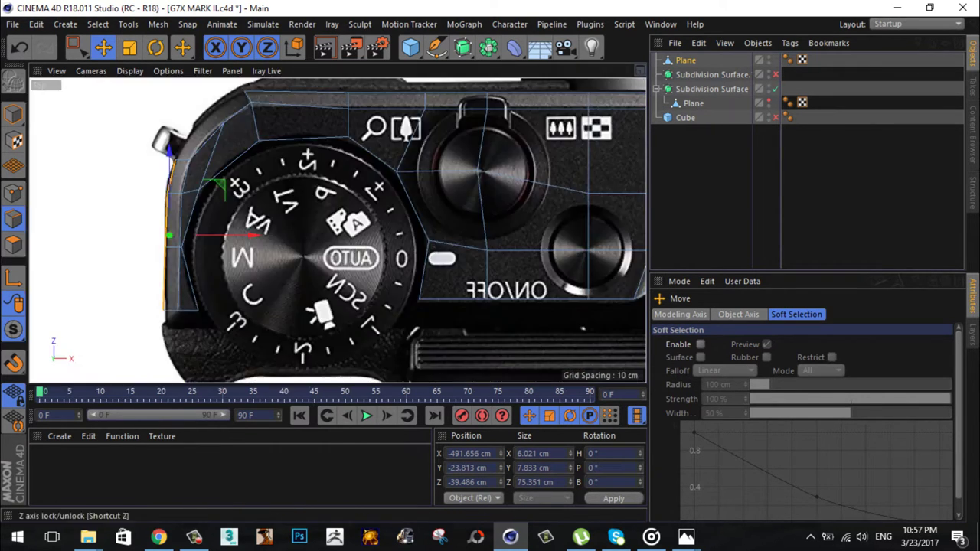
left_click(75, 47)
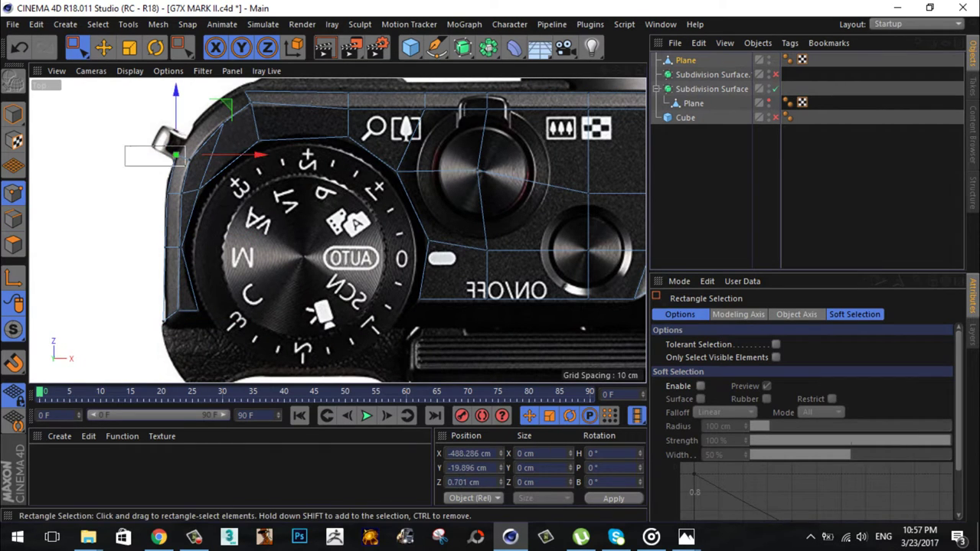
key("e")
left_click_drag(176, 155, 178, 150)
left_click(74, 48)
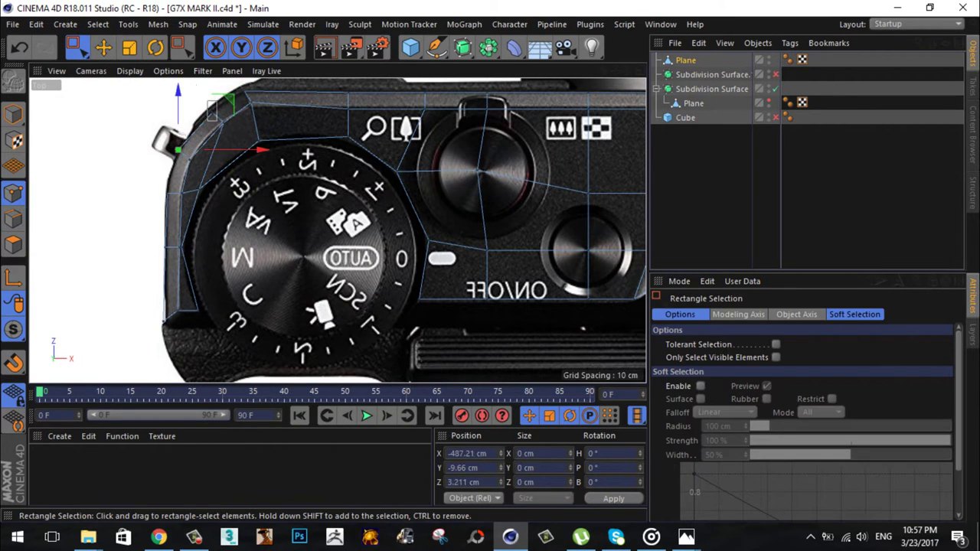
key("F1")
scroll(356, 122, "down", 2)
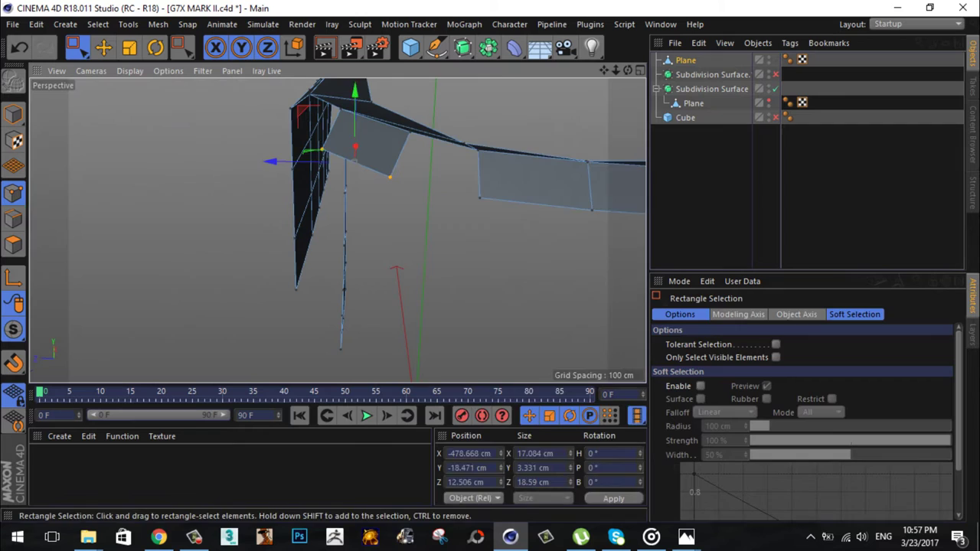
Step: Bridge the open edge across the top-plate's corner gap
right_click(487, 111)
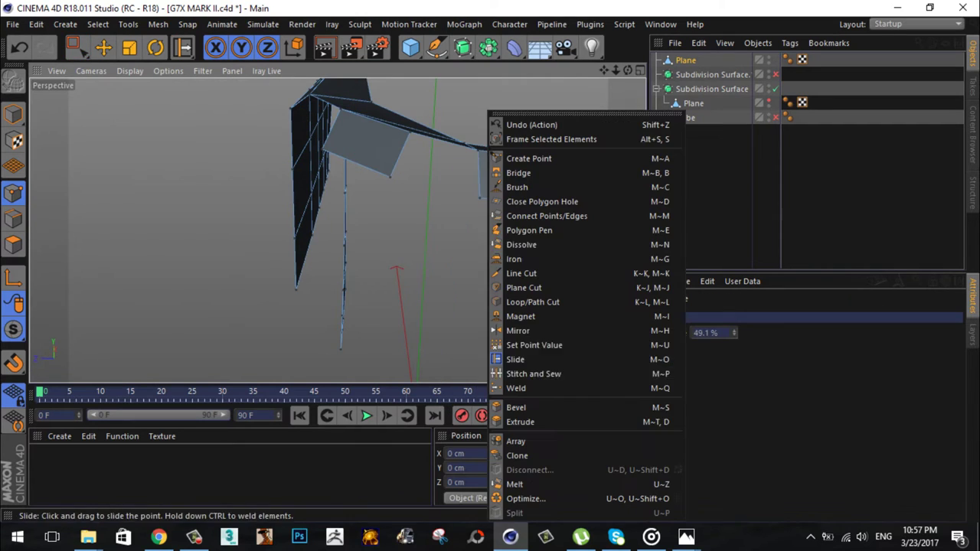
left_click(528, 150)
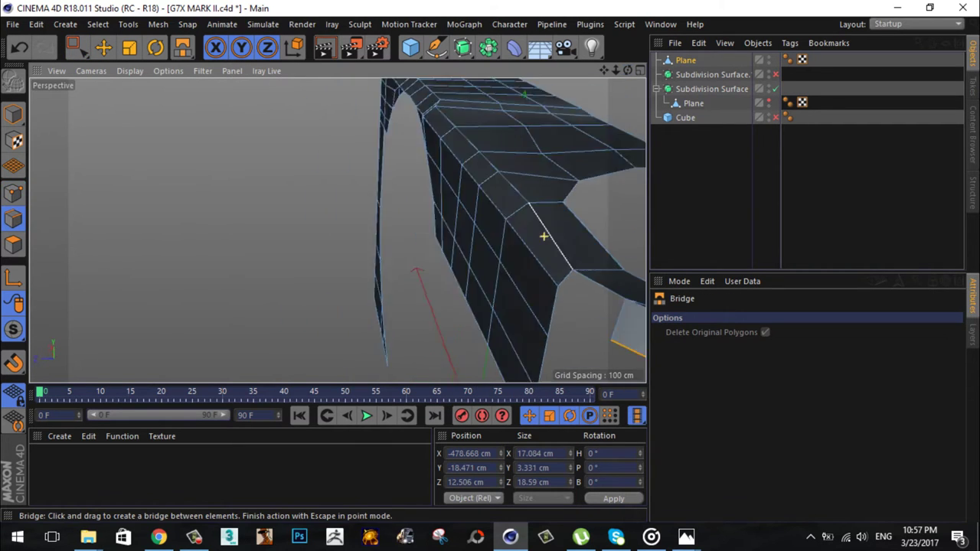
left_click_drag(544, 234, 339, 230, "alt")
left_click(104, 47)
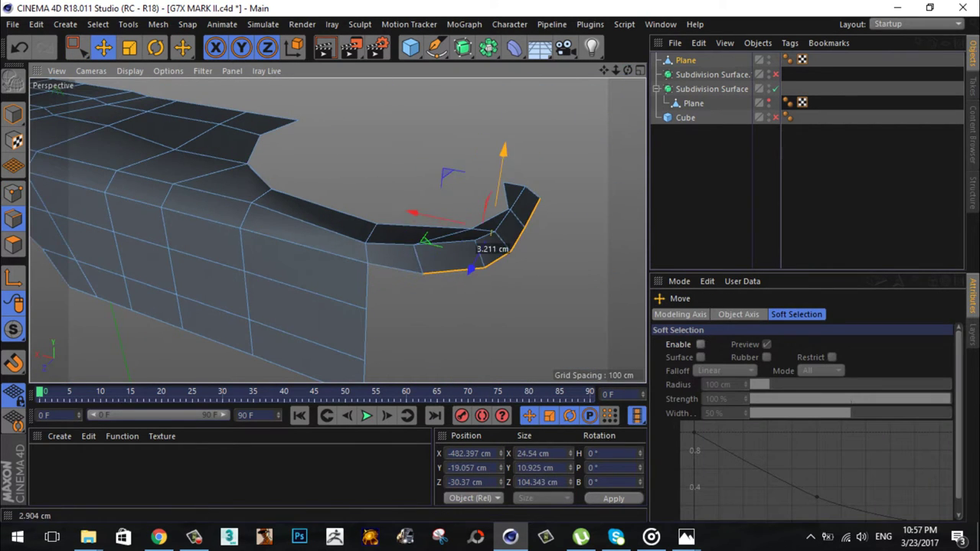
middle_click(340, 228)
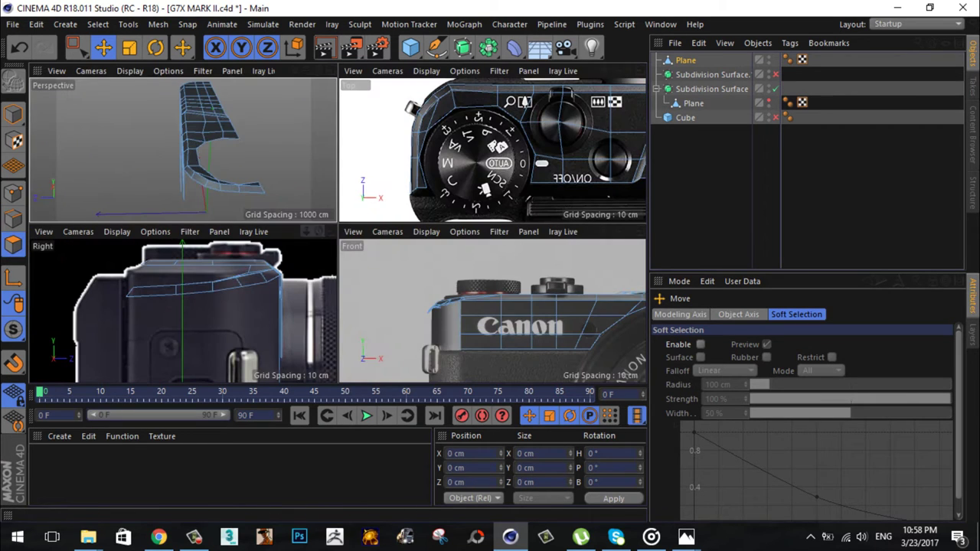
middle_click(492, 310)
Step: Select the small corner edge by the mode dial and move it about 7 cm along Y
left_click(225, 213)
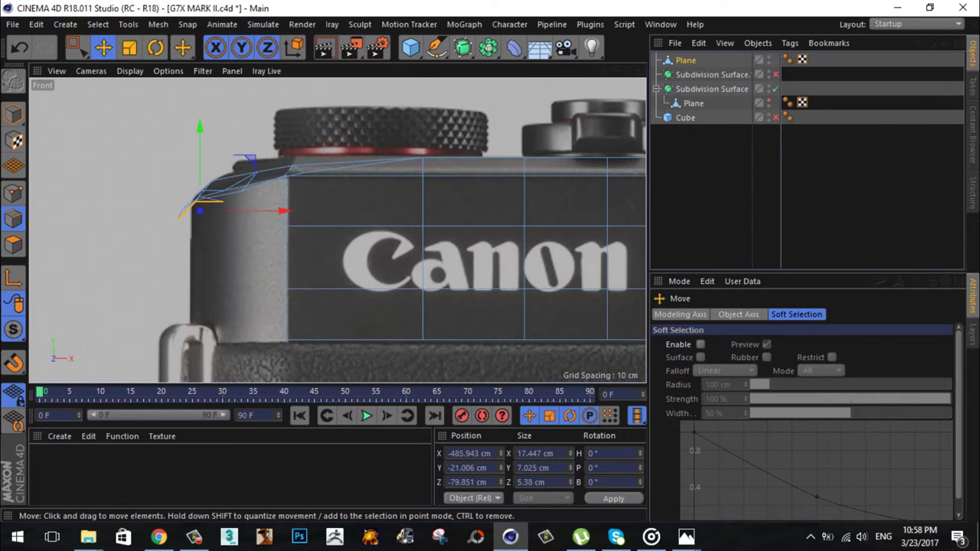
scroll(255, 373, "down", 2)
scroll(255, 373, "down", 2)
key("F2")
scroll(255, 373, "up", 3)
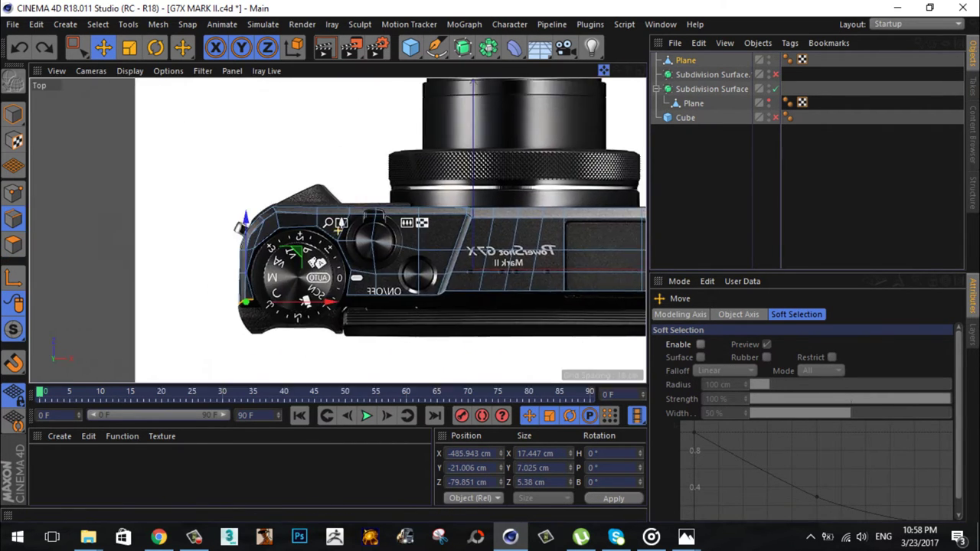
scroll(255, 372, "up", 4)
left_click(271, 314)
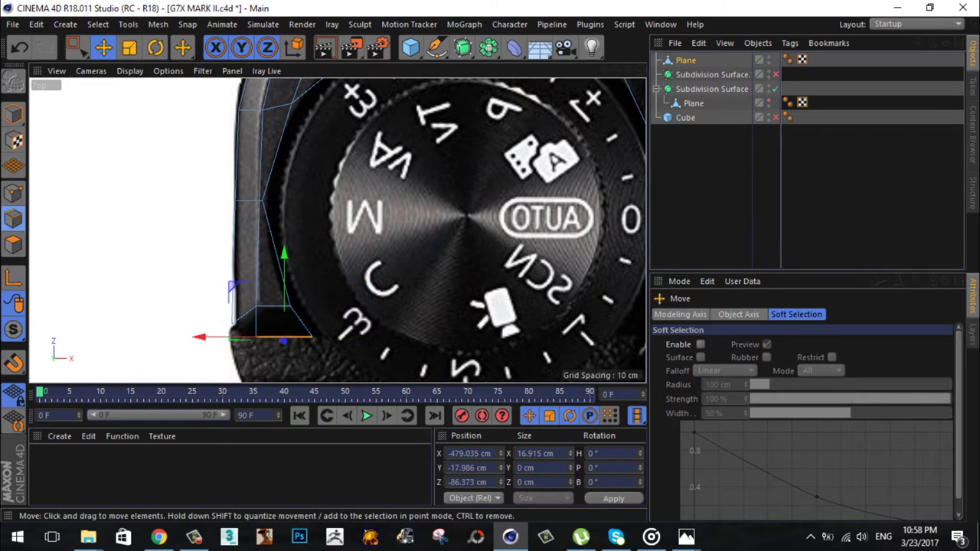
middle_click(272, 314)
middle_click(197, 130)
left_click_drag(306, 230, 459, 215, "alt")
left_click_drag(576, 180, 582, 217)
key("Return")
Step: Weld the selected top-plate corner points into a single point
key("0")
right_click(506, 109)
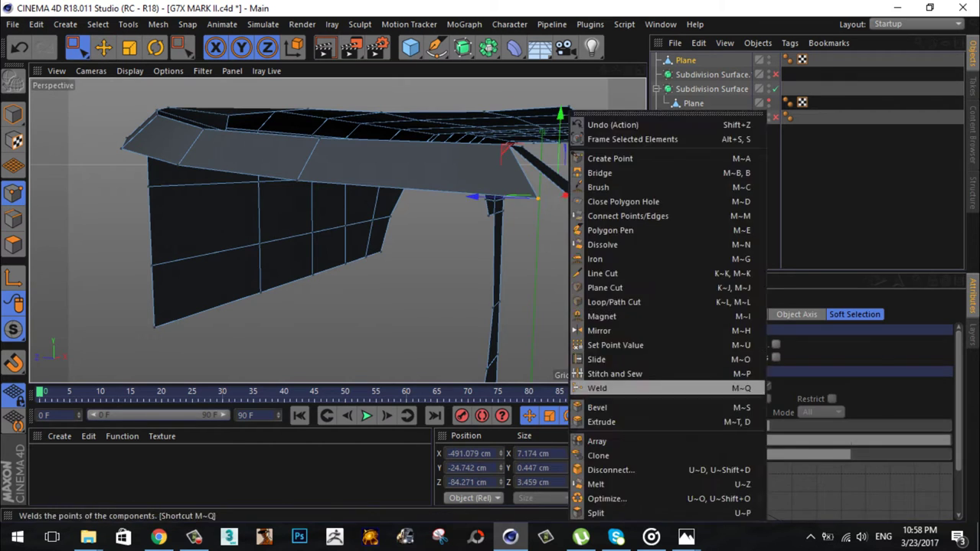
left_click(528, 387)
scroll(337, 230, "up", 5)
scroll(337, 229, "down", 5)
Step: In the enlarged Front view, start a Line Cut from the lens toward the panel edge
key("e")
key("F5")
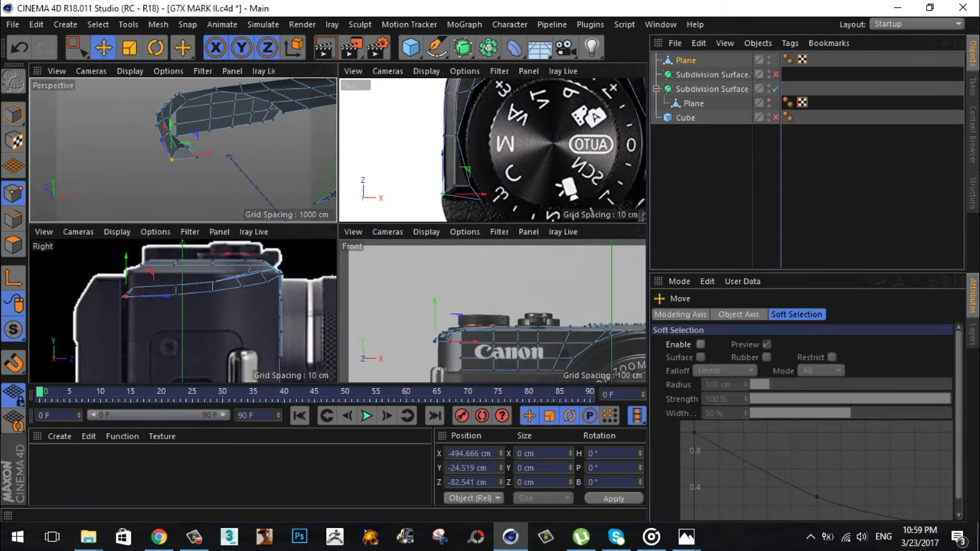
key("F4")
scroll(517, 283, "up", 3)
scroll(518, 283, "up", 3)
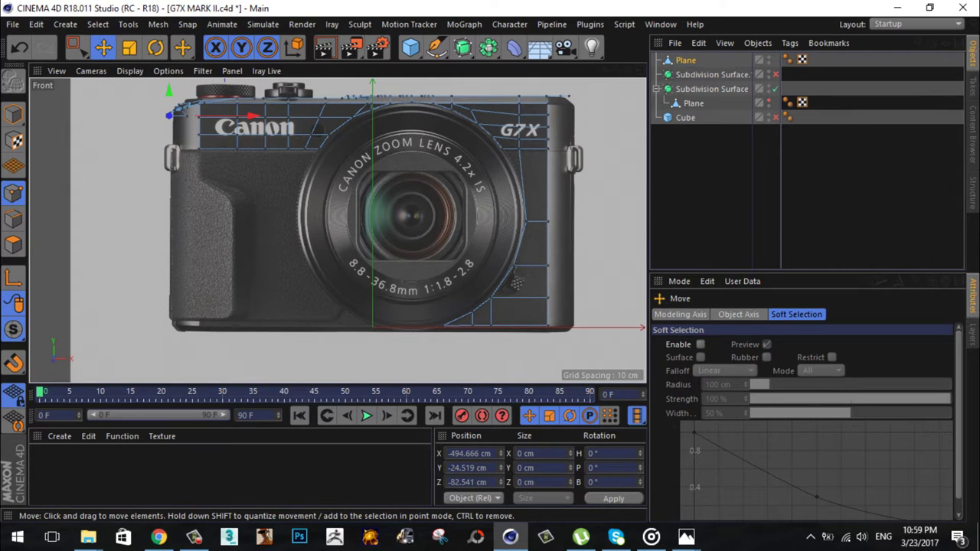
right_click(486, 275)
left_click(509, 170)
left_click_drag(76, 47, 122, 93)
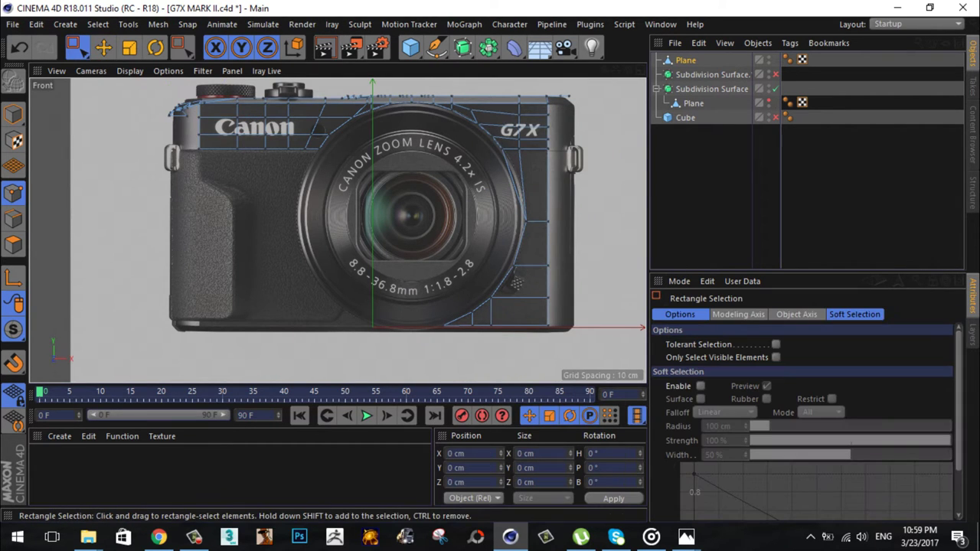
right_click(445, 315)
left_click(483, 272)
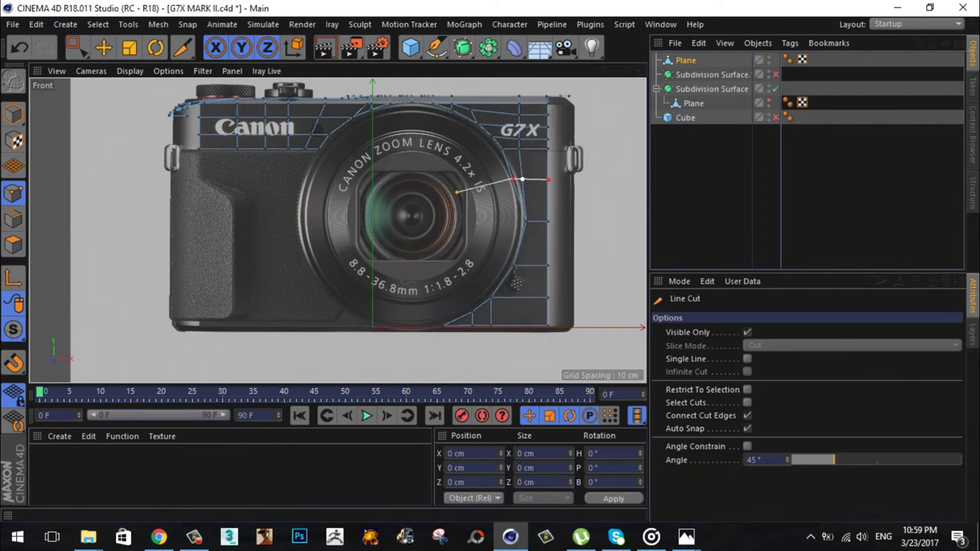
Step: Cut a new edge line across the panel right of the lens
left_click(76, 47)
scroll(516, 170, "up", 3)
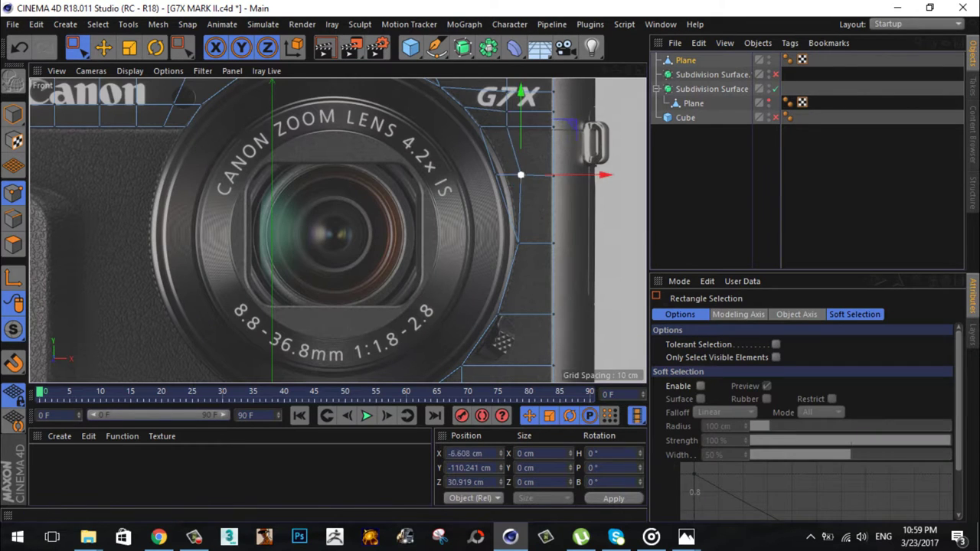
middle_click_drag(337, 230, 295, 185, "alt")
key("k")
key("k")
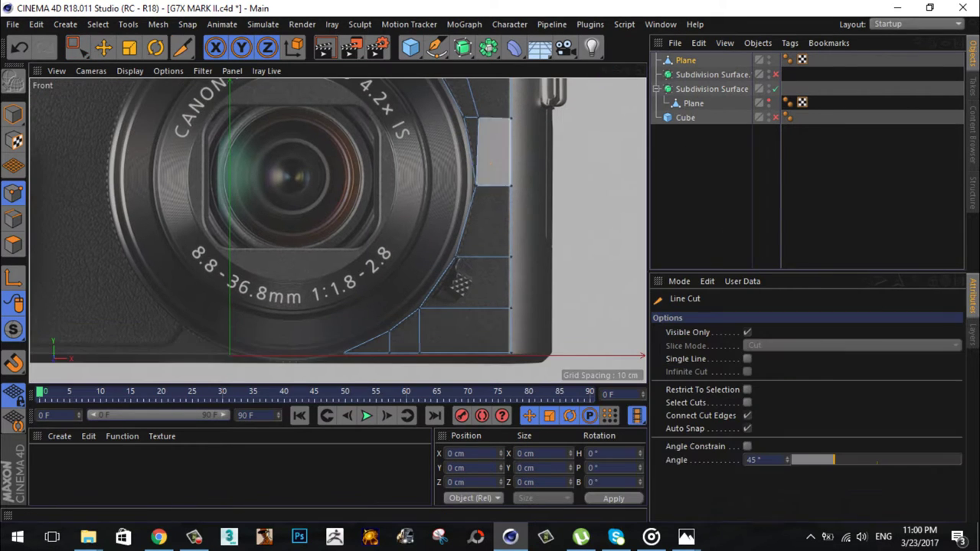
left_click(103, 48)
Step: Split the small polygon below the lens off into a new object, Plane.1
left_click(13, 218)
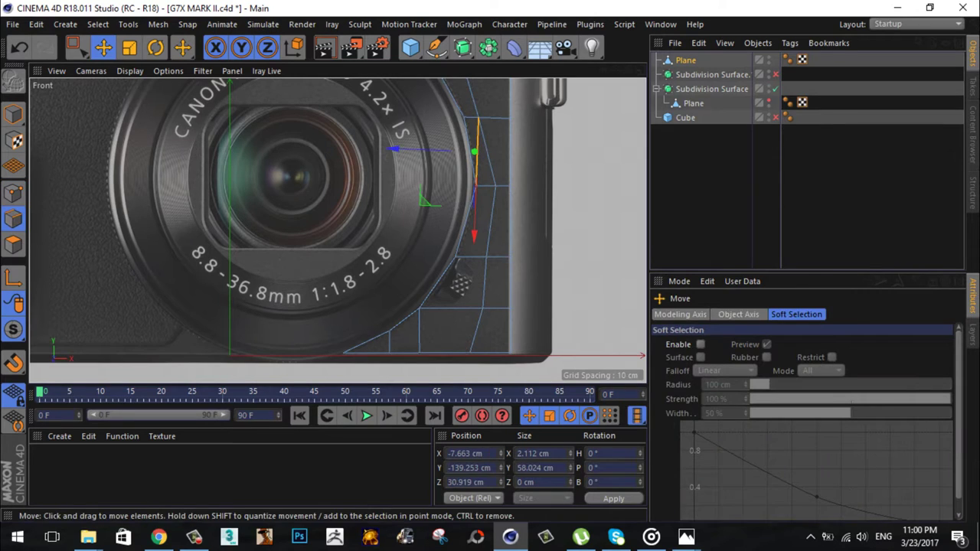
scroll(565, 183, "down", 3)
scroll(513, 234, "up", 3)
left_click(13, 243)
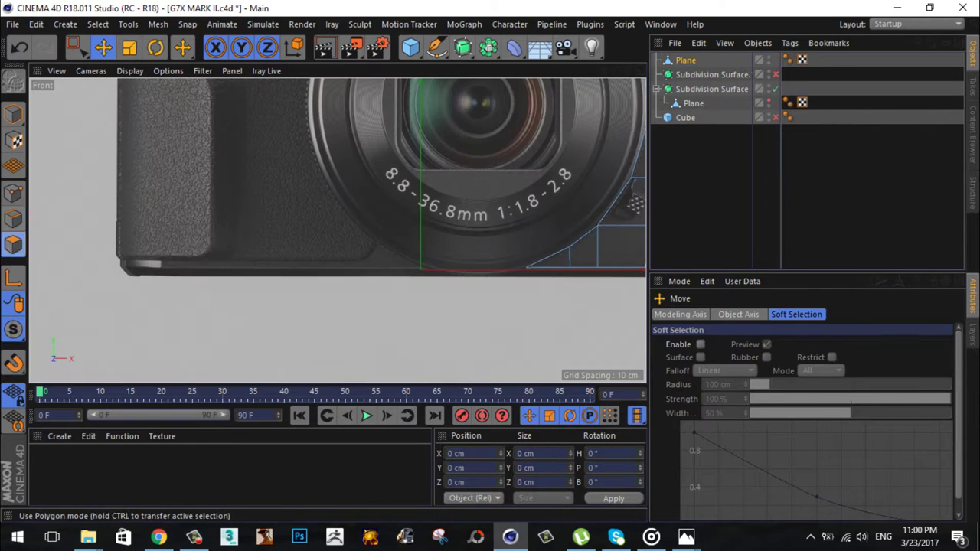
left_click(584, 246)
right_click(598, 238)
left_click(643, 435)
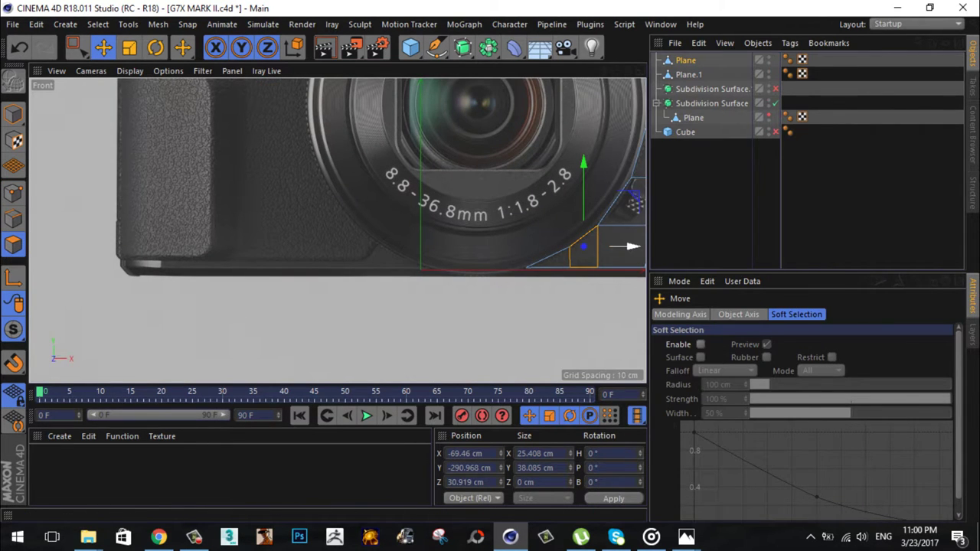
Step: Connect Plane and Plane.1 into a single object, deleting the originals
left_click(688, 75)
left_click(685, 60, "ctrl")
right_click(689, 74)
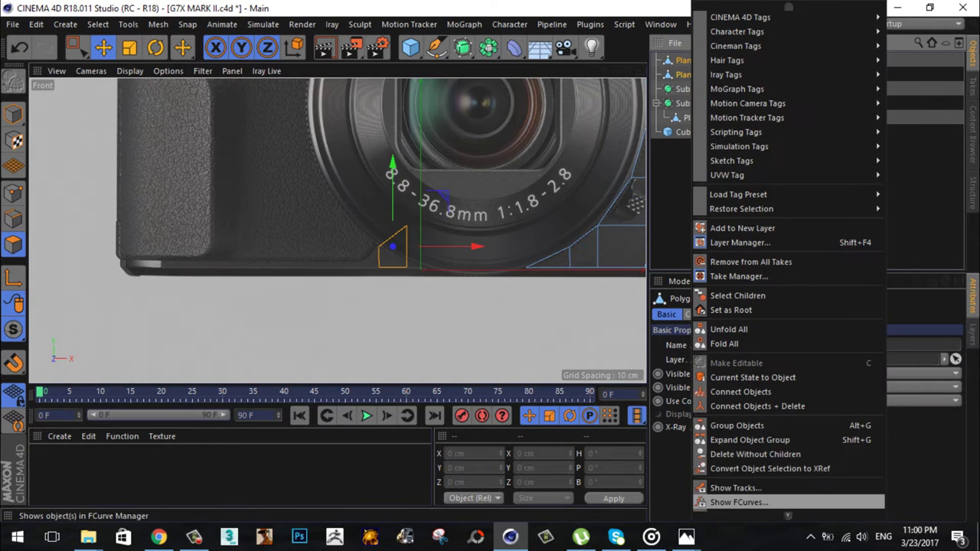
left_click(757, 406)
key("0")
scroll(338, 222, "up", 2)
scroll(338, 222, "down", 2)
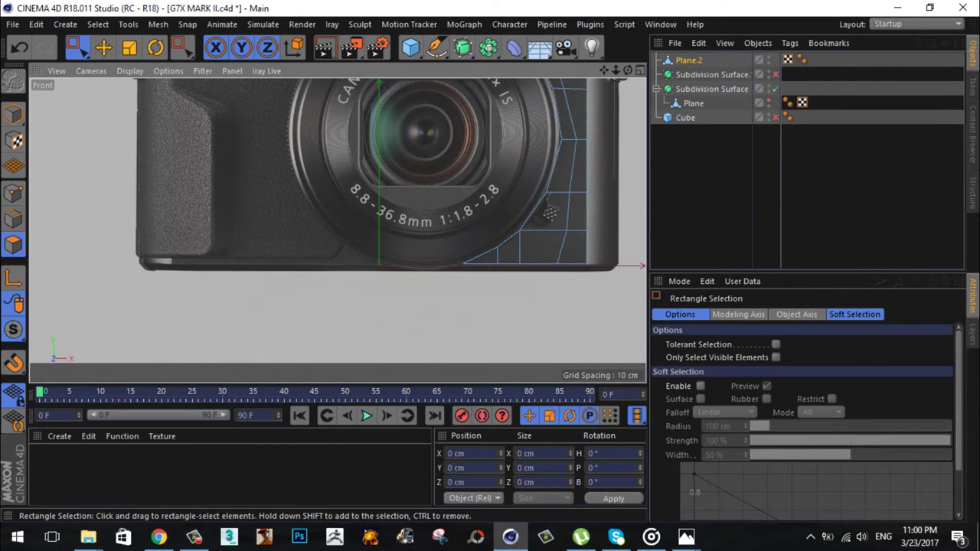
Step: Split off the selected polygons and merge them with Plane.2 into Plane.1
right_click(551, 214)
left_click(562, 423)
left_click(685, 74)
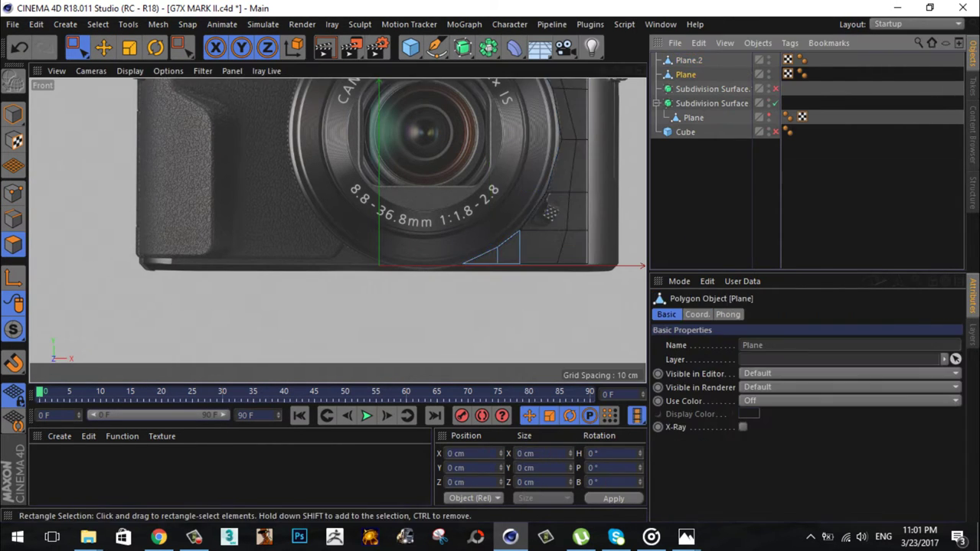
left_click(688, 60, "ctrl")
right_click(685, 74)
left_click(742, 327)
Step: Drag Plane.1's points into a thin 7.449 cm strip along the bottom edge under the grip
scroll(337, 222, "up", 2)
left_click_drag(383, 234, 321, 233)
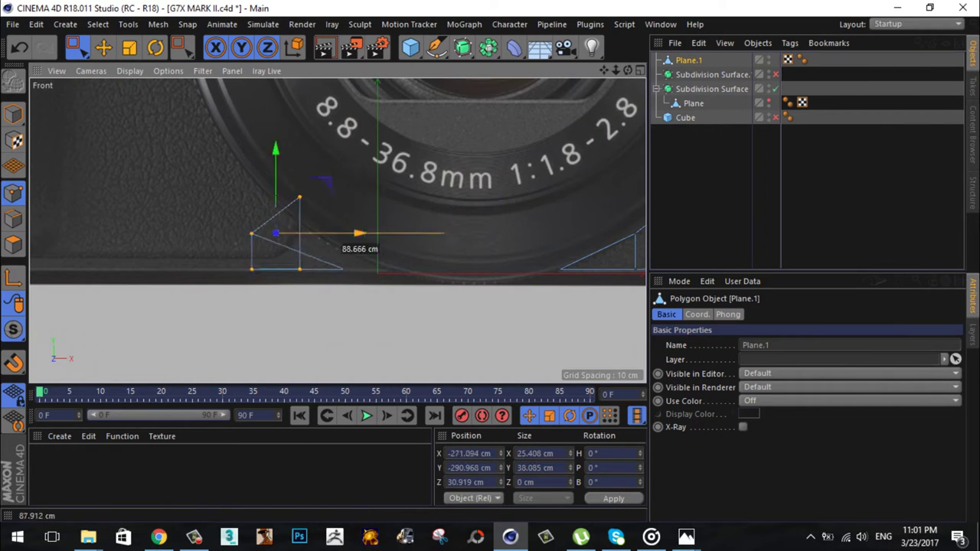
left_click_drag(245, 234, 313, 233)
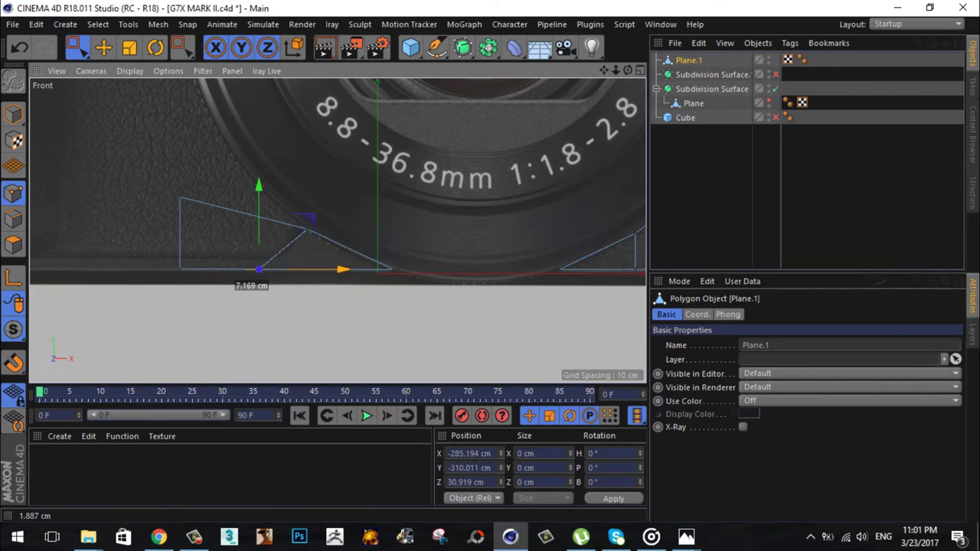
mouse_move(179, 198)
left_mouse_down()
mouse_move(290, 246)
mouse_move(289, 275)
left_mouse_up()
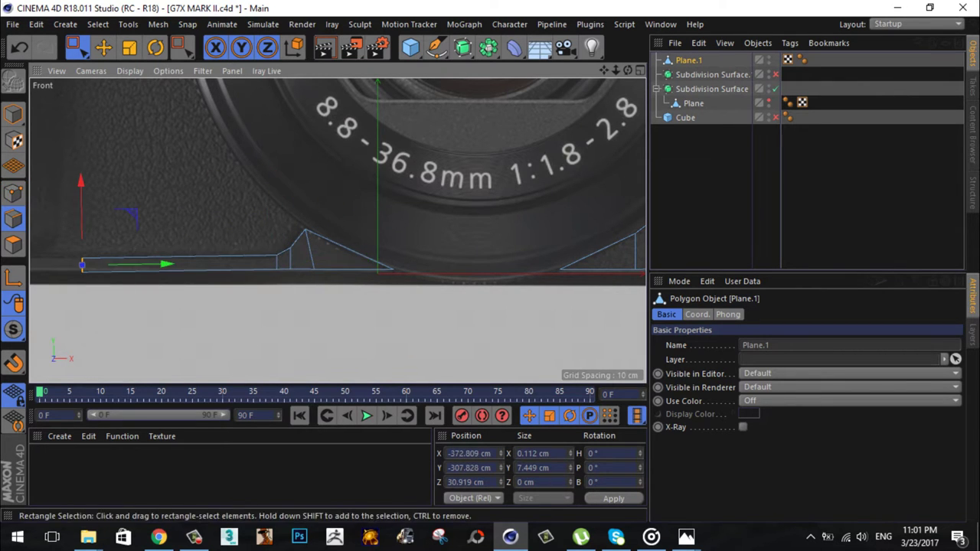
left_click_drag(154, 265, 245, 299)
scroll(339, 230, "down", 5)
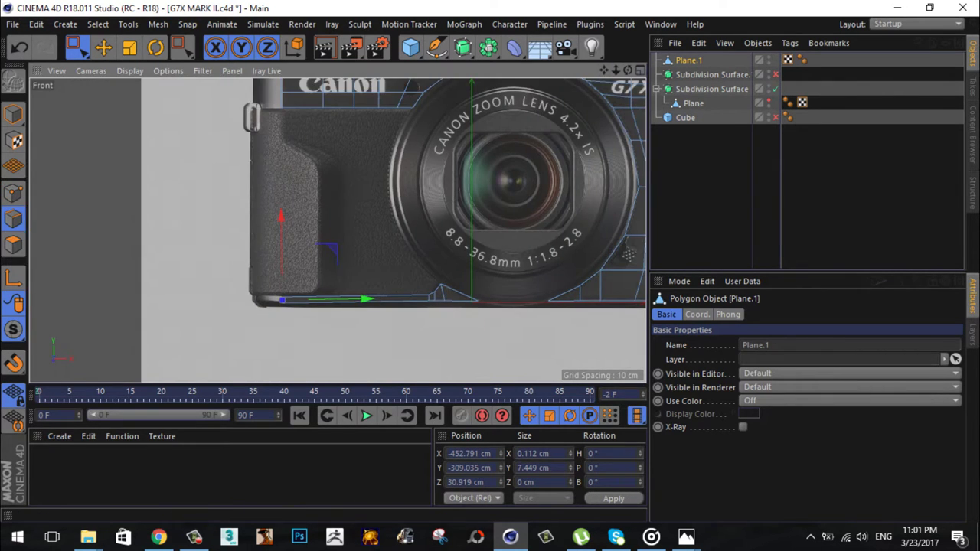
key("F2")
scroll(474, 162, "up", 3)
Step: Align the bottom strip's end point with the camera body's left edge in the Top view
mouse_move(394, 193)
left_mouse_down()
mouse_move(375, 196)
mouse_move(346, 230)
left_mouse_up()
key("e")
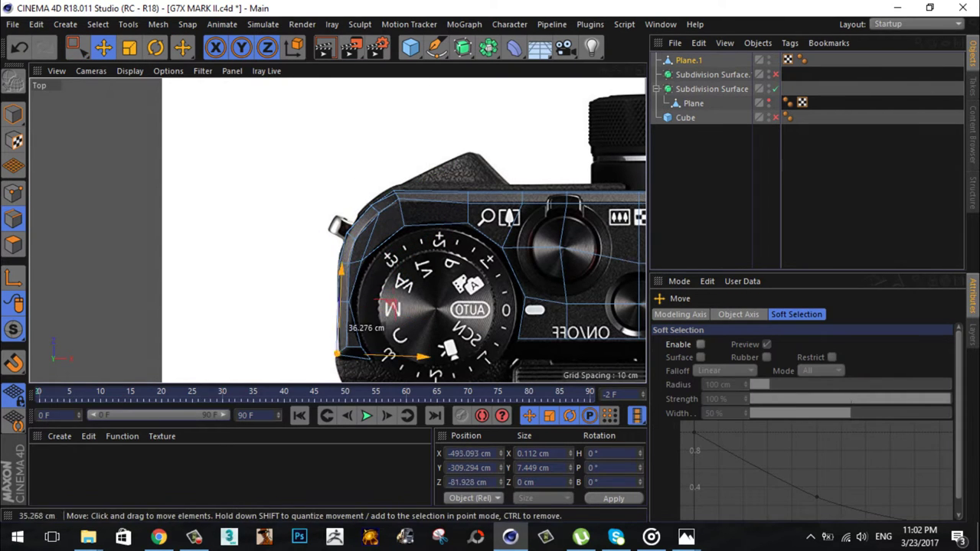
middle_click(341, 337)
middle_click(176, 153)
left_click_drag(230, 229, 275, 214, "alt")
key("F3")
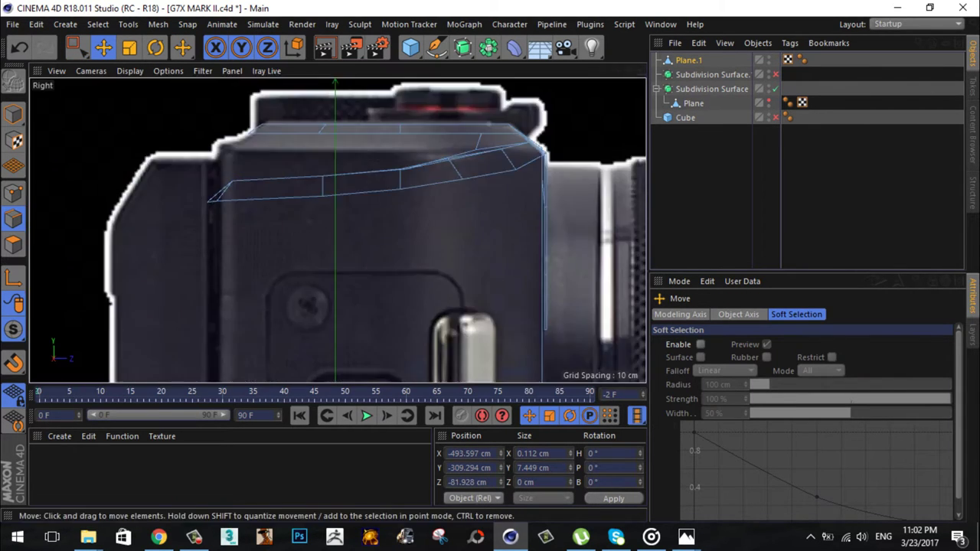
key("h")
key("F2")
key("F3")
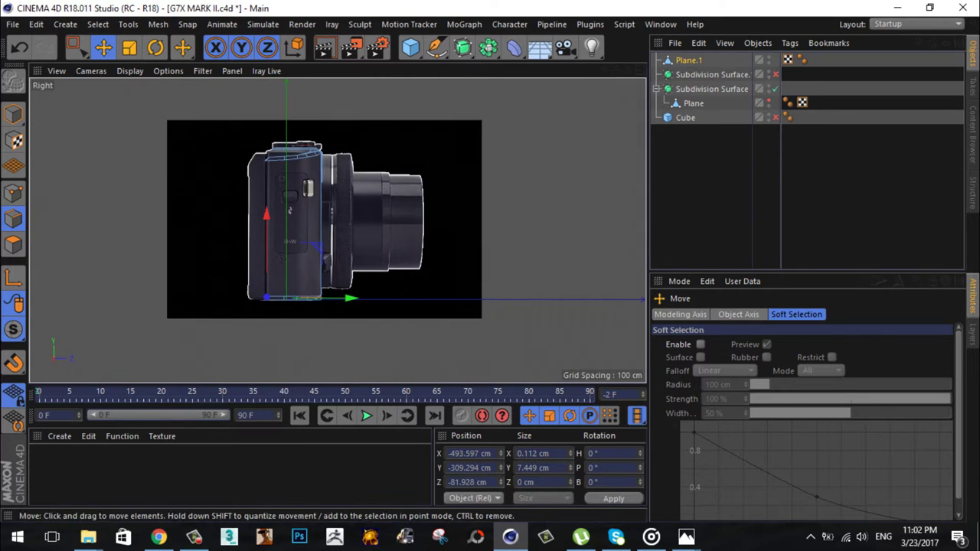
Step: Load the right-side photo as the Right view's background image
left_click(211, 463)
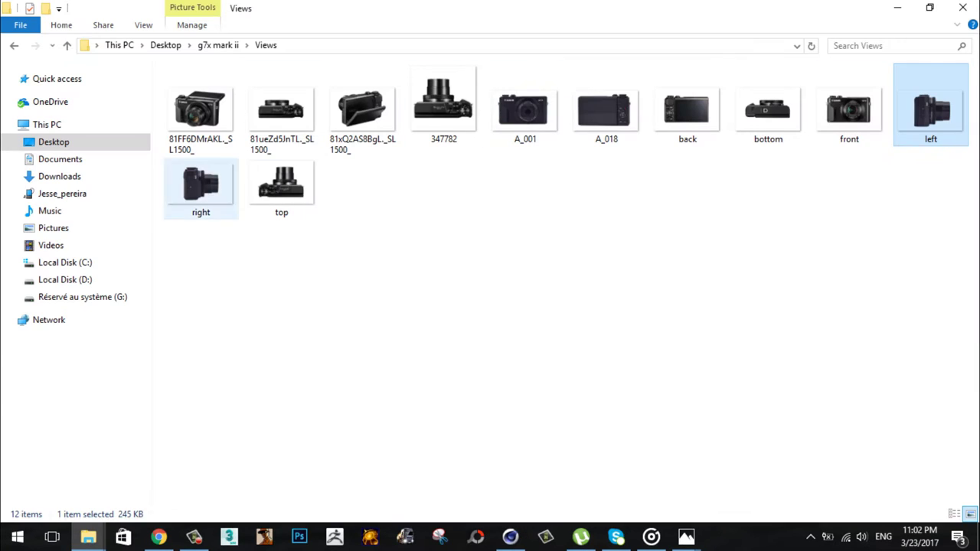
left_click_drag(202, 189, 510, 536)
left_click(168, 70)
key("shift+v")
Step: Adjust the Back image Offset X to line up the side reference photo
scroll(337, 222, "up", 3)
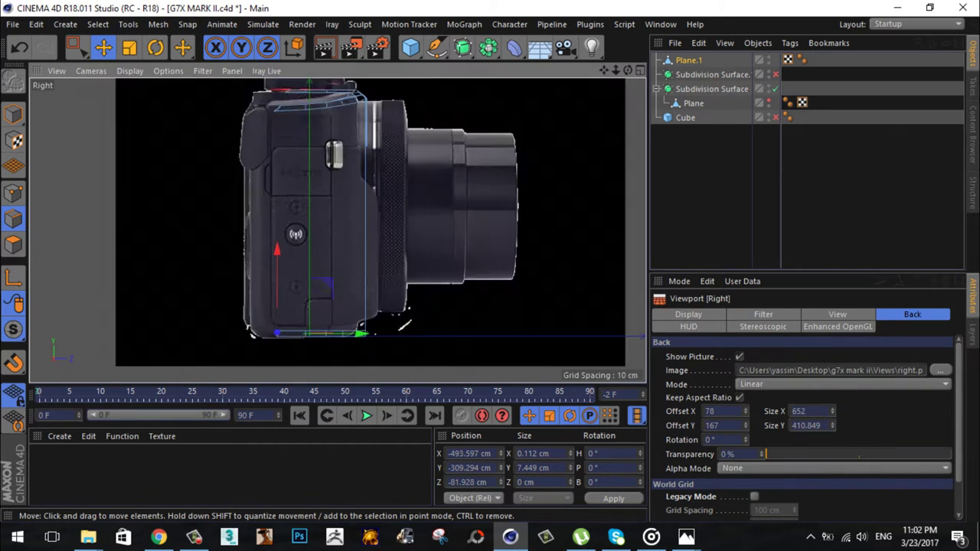
scroll(337, 222, "up", 3)
scroll(337, 222, "down", 3)
left_click(168, 71)
left_click(186, 398)
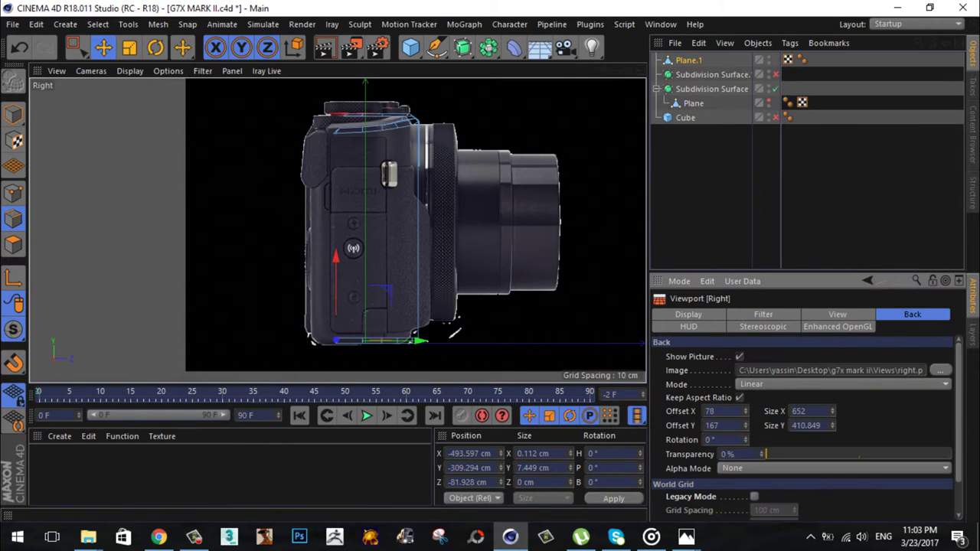
left_click_drag(747, 411, 746, 404)
scroll(413, 372, "up", 3)
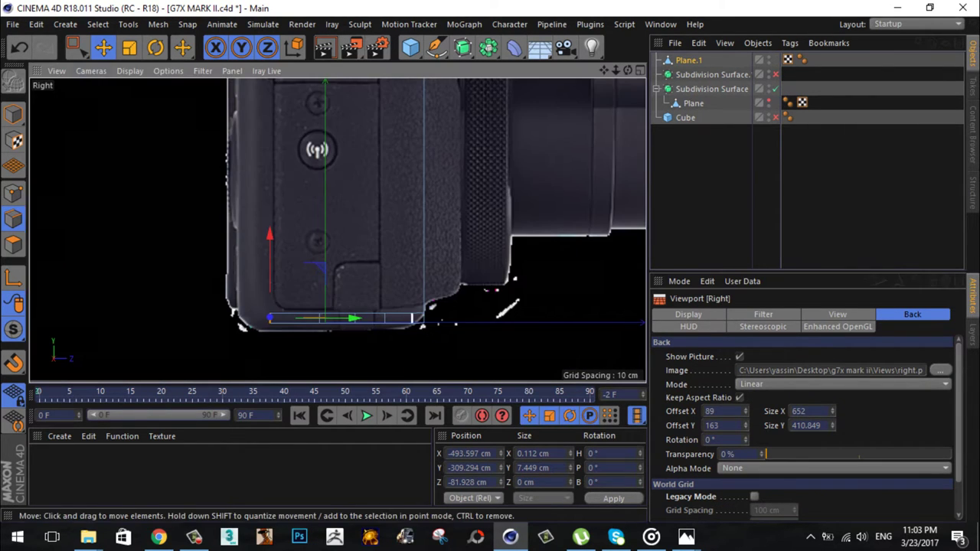
Step: Box-select the side panel's bottom point row and move it down to Y -73.794 cm
key("0")
scroll(374, 323, "up", 2)
mouse_move(167, 270)
left_mouse_down()
mouse_move(486, 299)
mouse_move(430, 242)
left_mouse_up()
scroll(455, 329, "up", 1)
left_click_drag(438, 341, 512, 272)
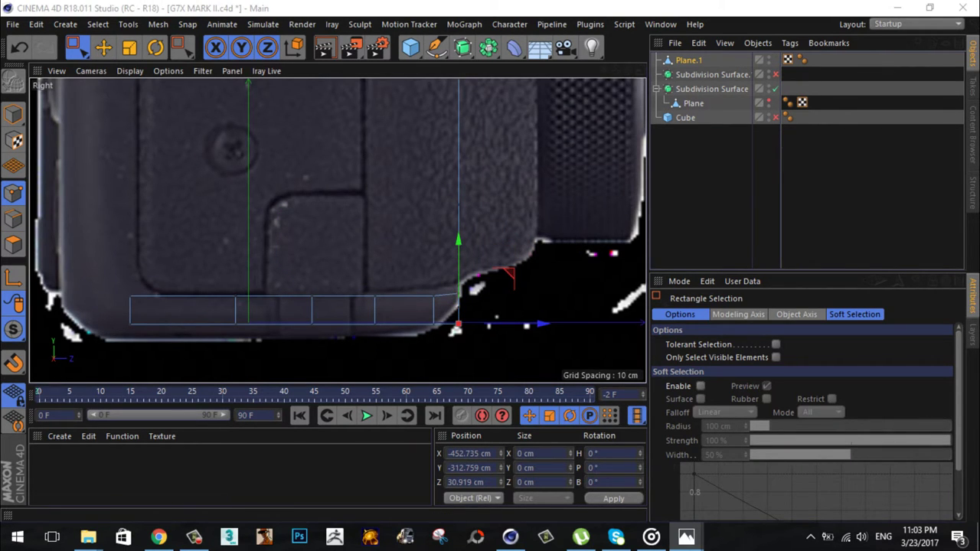
scroll(456, 330, "down", 1)
left_click_drag(115, 340, 467, 310)
key("e")
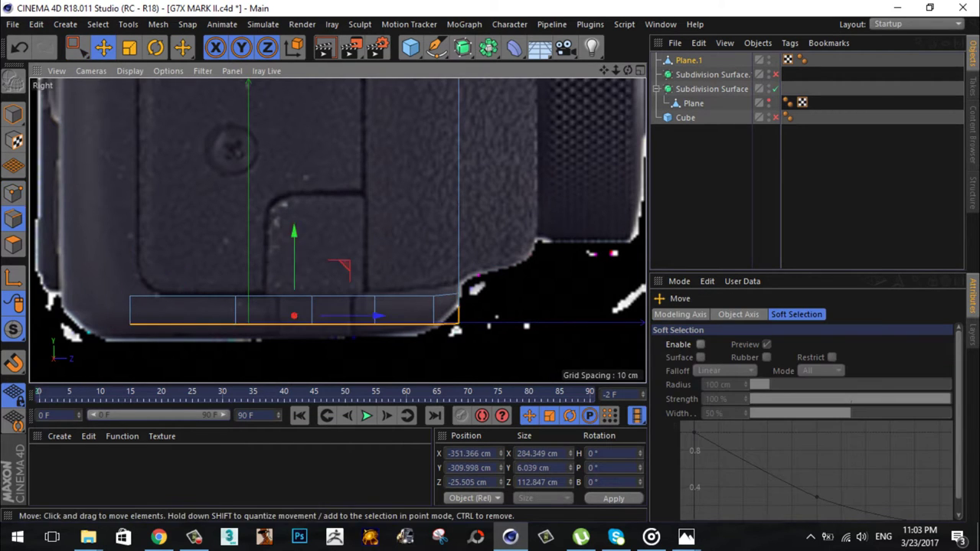
left_click_drag(284, 229, 286, 327)
scroll(350, 281, "down", 2)
middle_click_drag(350, 280, 339, 225, "alt")
scroll(339, 226, "up", 2)
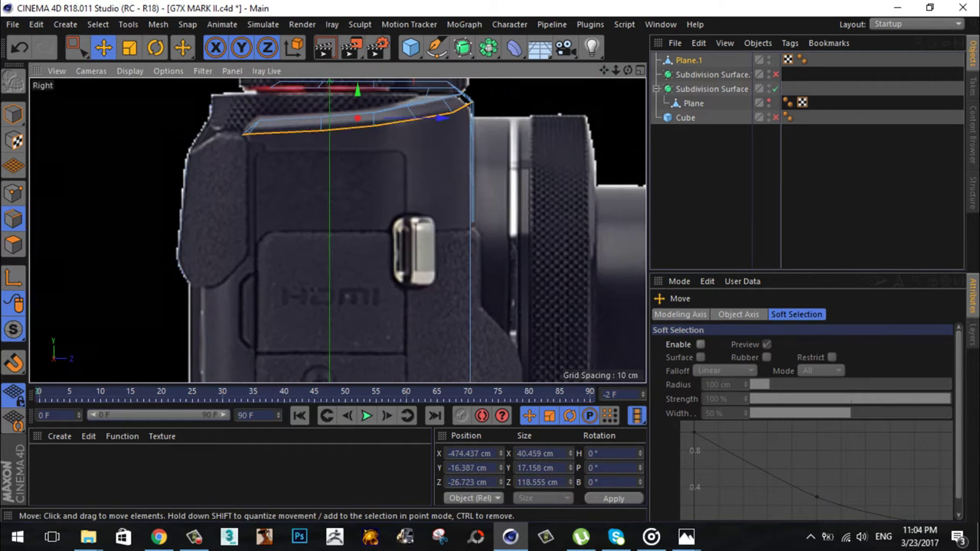
Step: Flatten the panel's upper edge loop to Y scale 0 and move it down onto the body
left_click(285, 130)
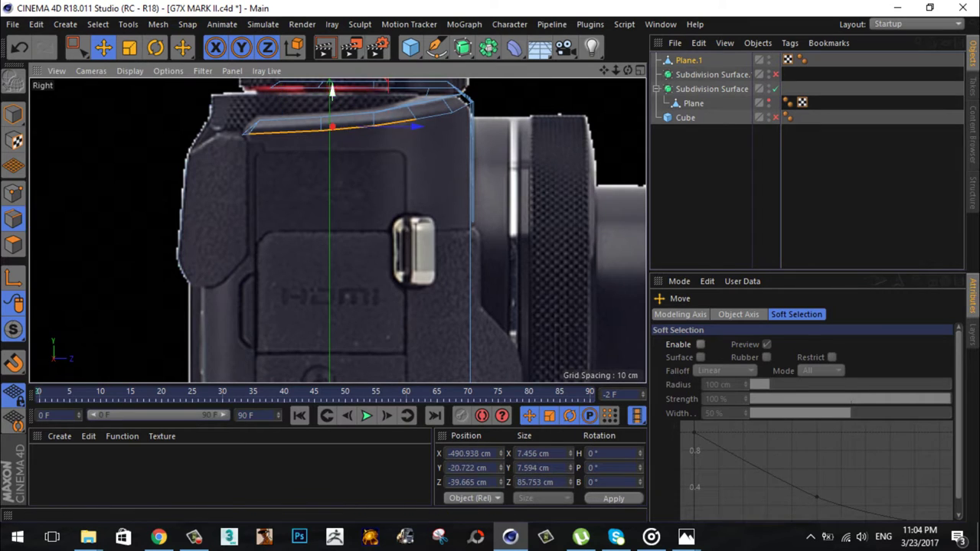
left_click_drag(331, 91, 332, 162)
left_click_drag(331, 95, 333, 176)
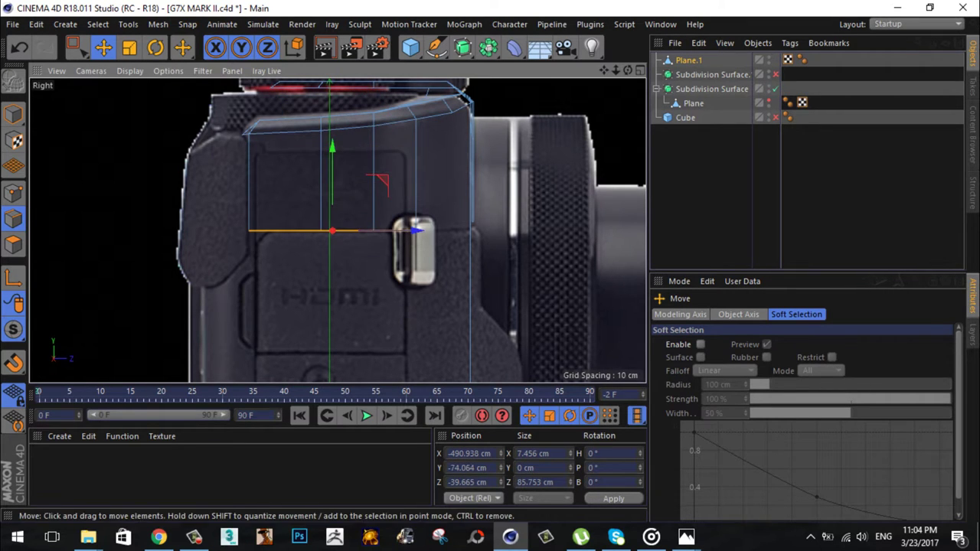
middle_click(332, 176)
middle_click(265, 214)
middle_click(265, 215)
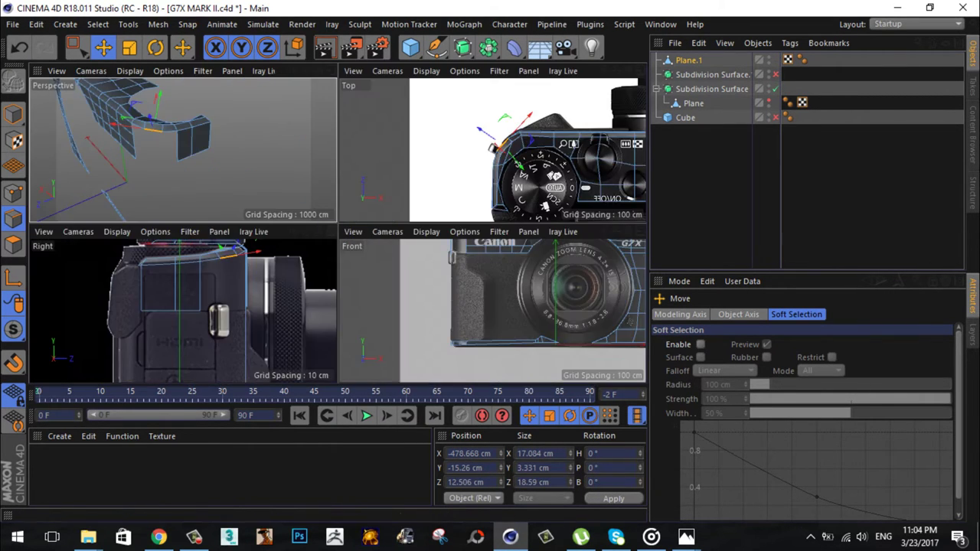
middle_click(229, 307)
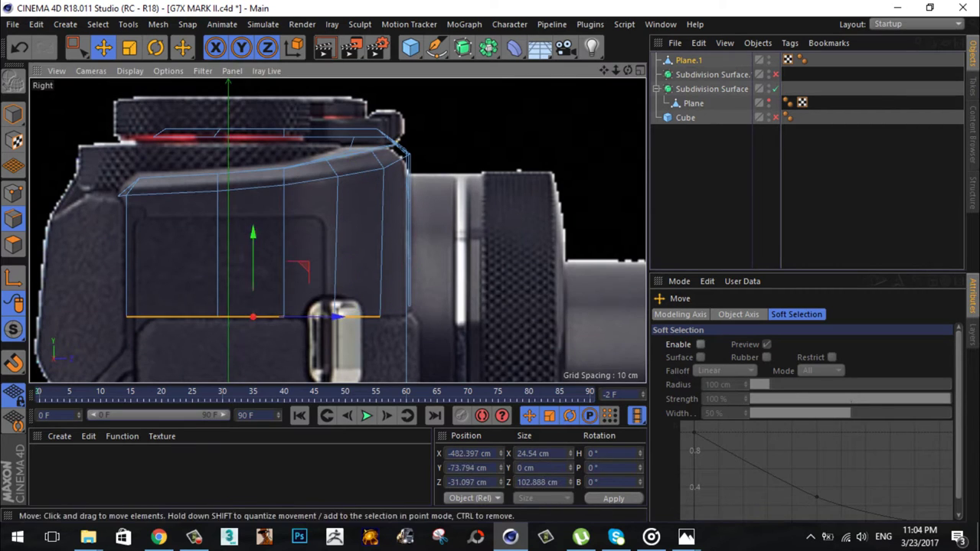
Step: Cut two new edge loops (subdivision 2) through the edge ring across the grip end
key("F1")
right_click(369, 94)
left_click_drag(306, 256, 339, 230, "alt")
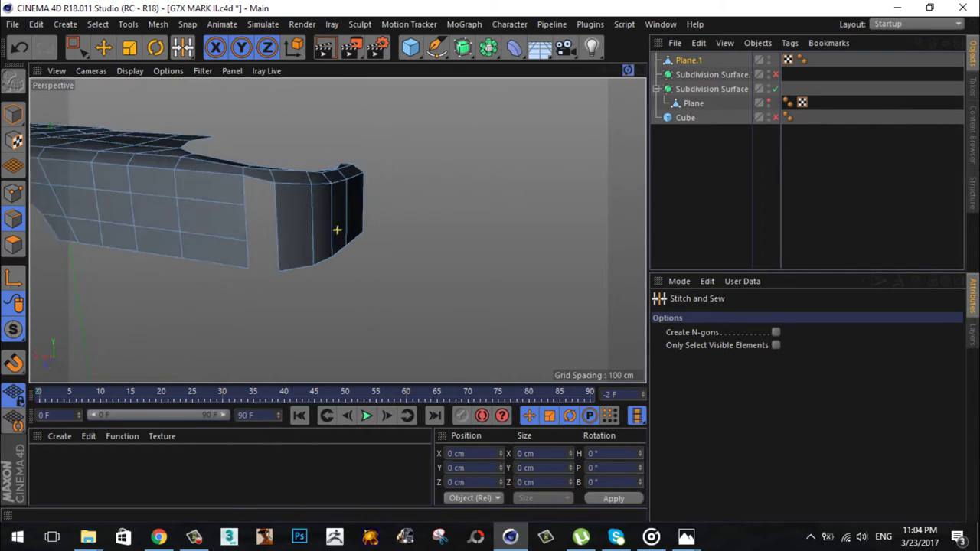
right_click(413, 252)
left_click(444, 236)
left_click(687, 417)
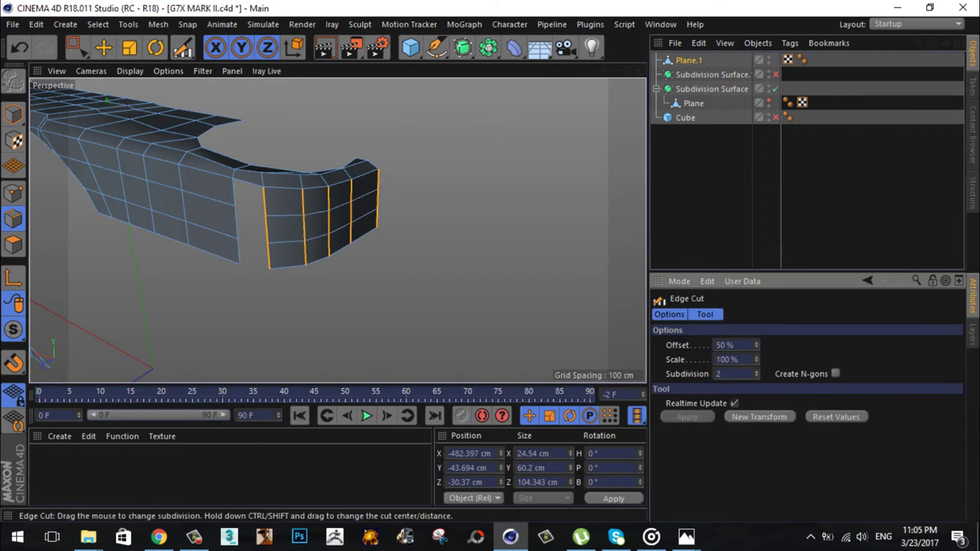
Step: Stitch and sew the grip section's edges onto the front panel
mouse_move(183, 47)
left_mouse_down()
mouse_move(254, 119)
mouse_move(237, 68)
left_mouse_up()
left_click(182, 48)
left_click(230, 119)
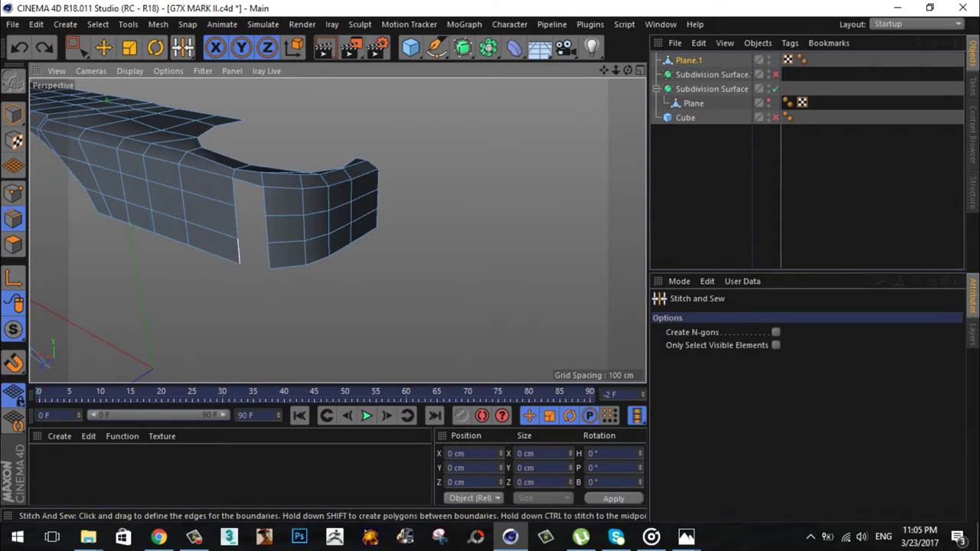
left_click_drag(335, 227, 328, 264, "alt")
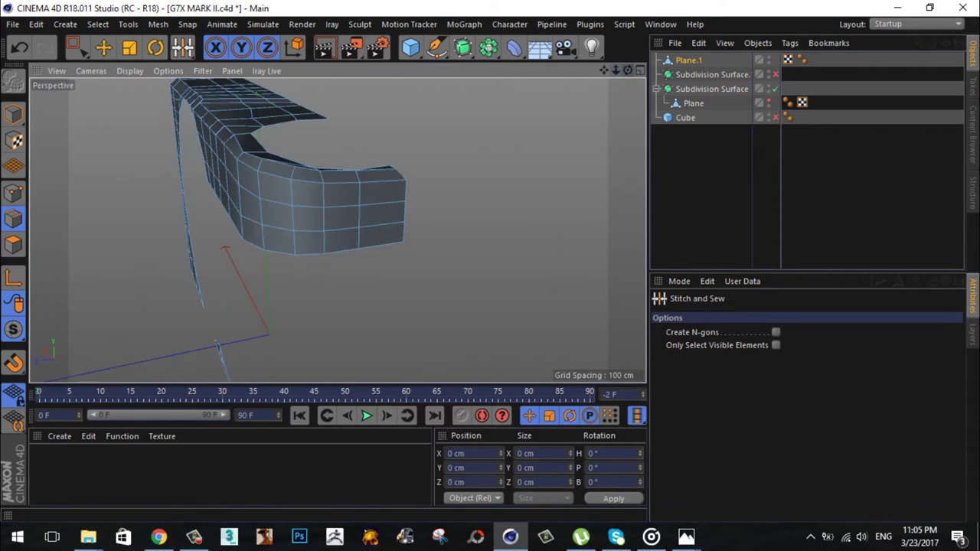
Step: Enlarge the right-side reference view and start the Bridge tool
key("F5")
middle_click(327, 264)
scroll(328, 264, "down", 3)
right_click(220, 90)
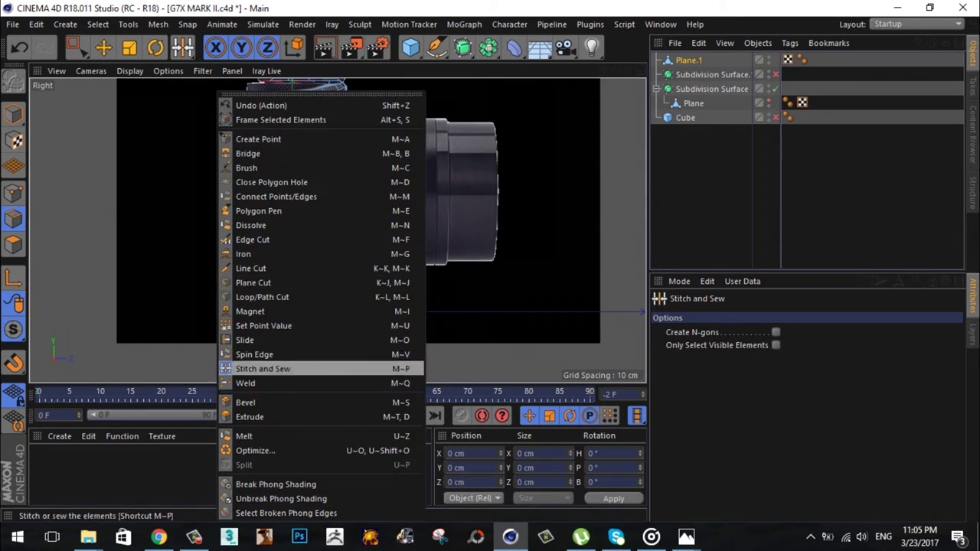
left_click(262, 148)
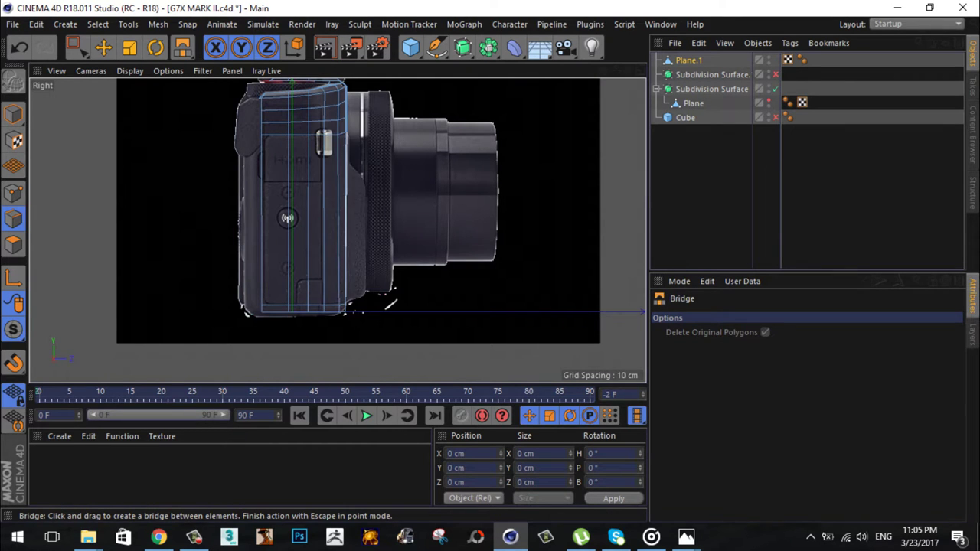
Step: Move the side panel's vertical edge over the wireless button
scroll(333, 227, "up", 2)
scroll(247, 210, "up", 4)
scroll(246, 210, "down", 2)
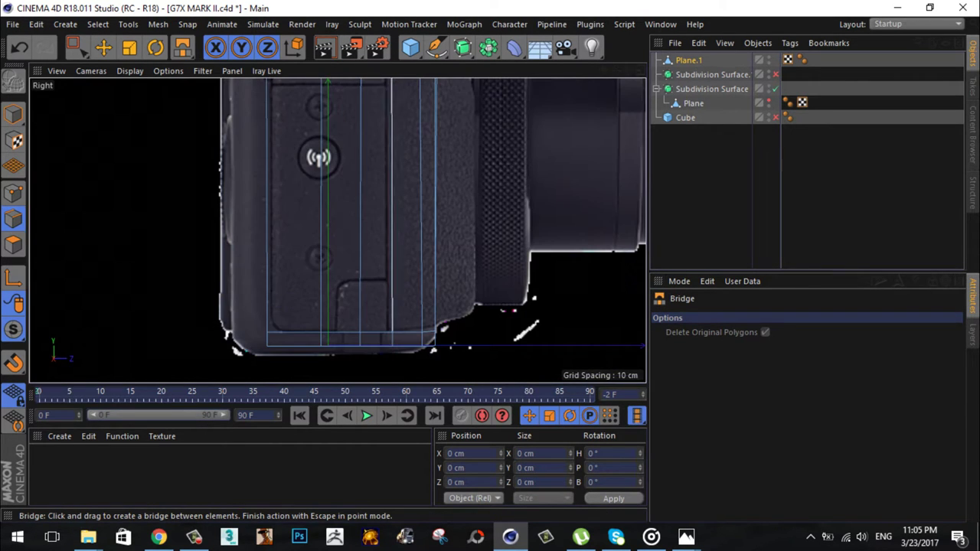
key("e")
left_click_drag(268, 153, 320, 153)
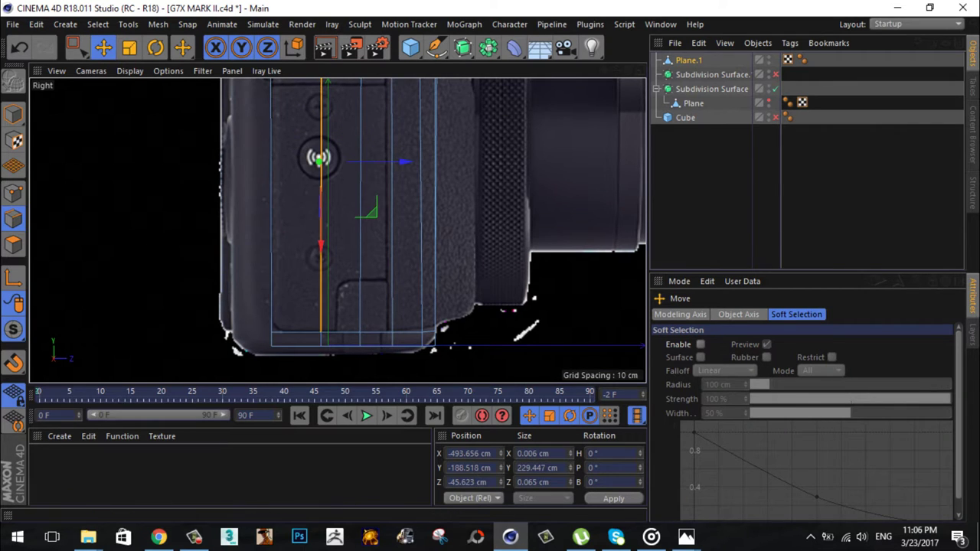
Step: Split a strip of the side panel's polygons into a separate Plane object
scroll(469, 248, "down", 2)
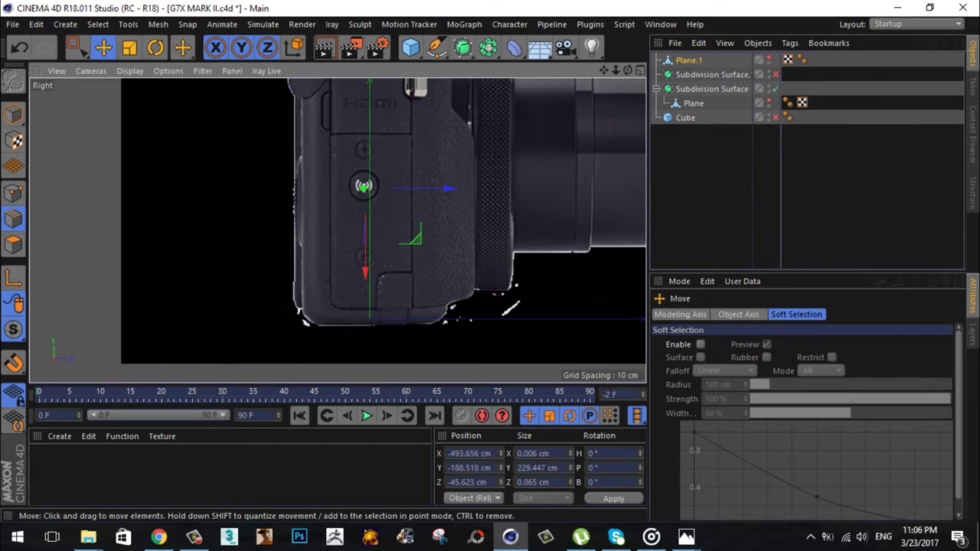
scroll(383, 234, "up", 3)
scroll(340, 229, "down", 1)
scroll(339, 229, "down", 1)
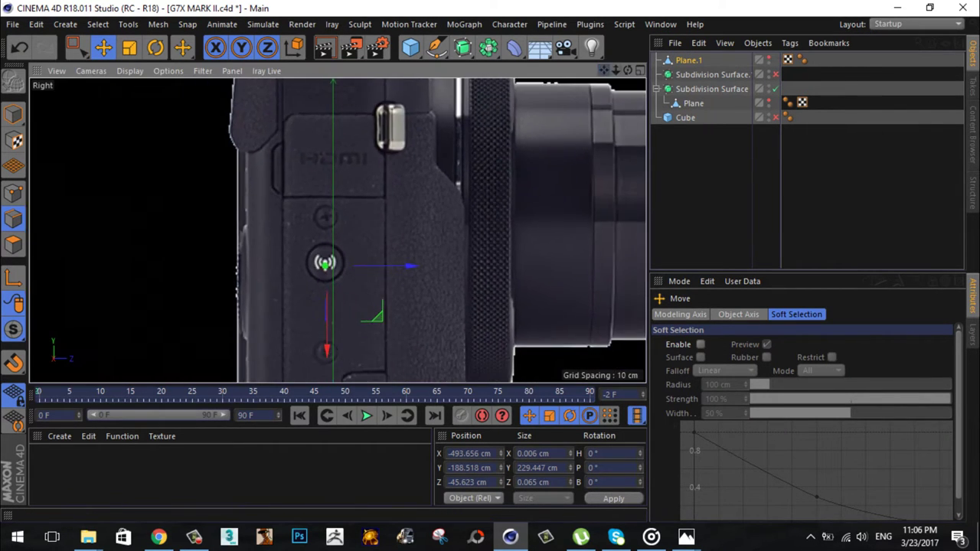
scroll(340, 230, "down", 2)
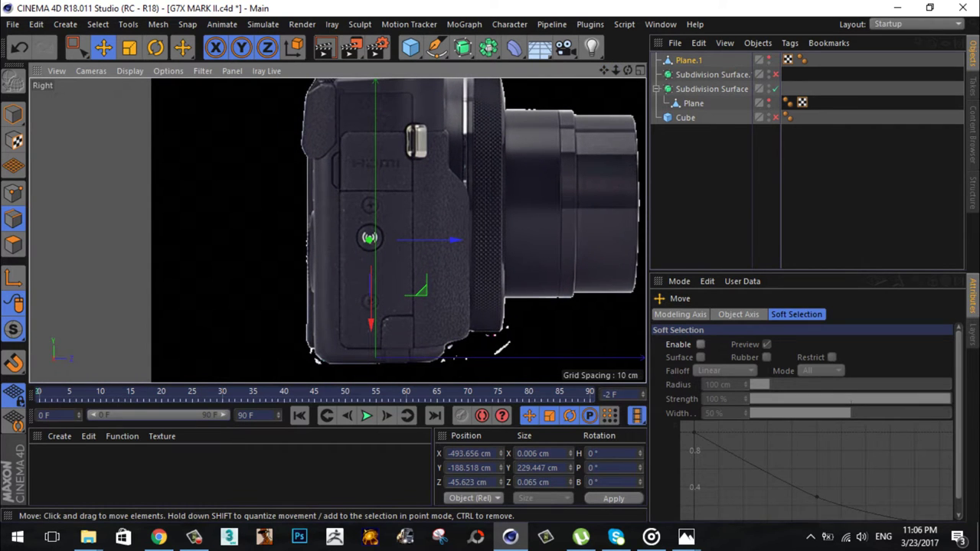
left_click(13, 244)
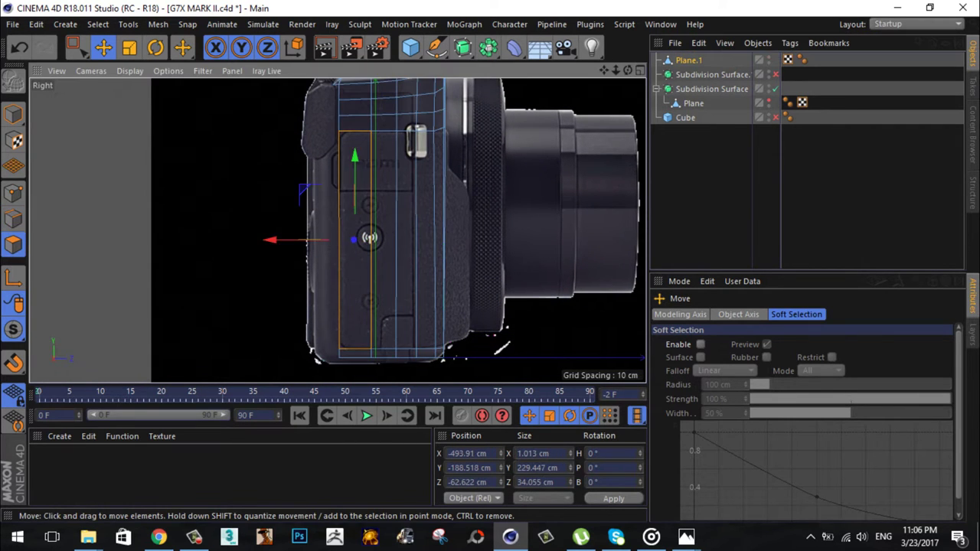
right_click(556, 253)
left_click(612, 507)
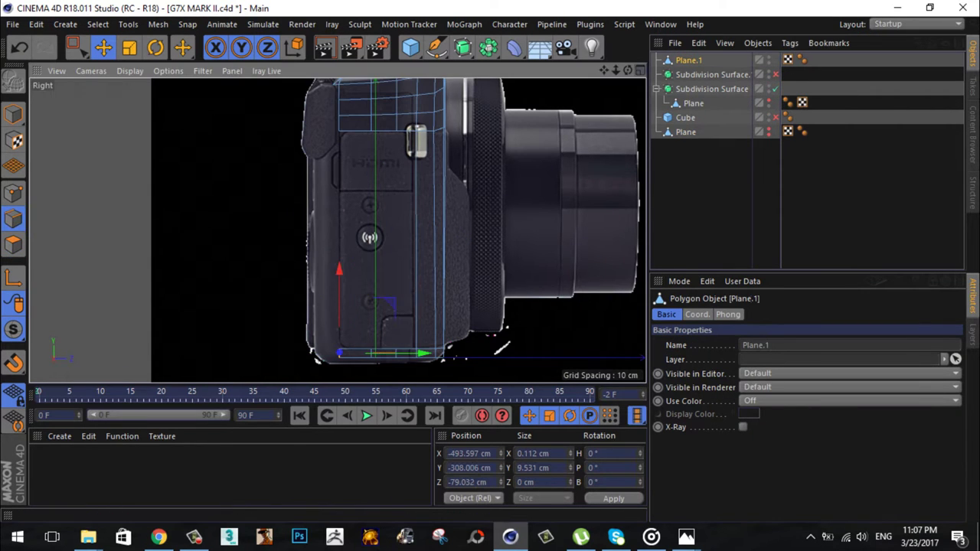
key("F5")
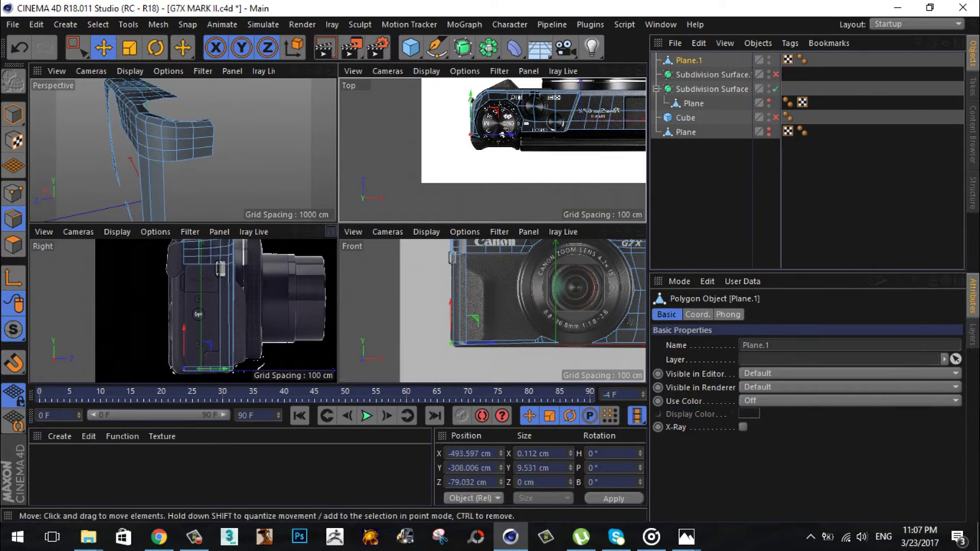
Step: Load bottom.jpg as the Top view background and offset it to X -2, Y 29
left_click(639, 71)
left_click(214, 471)
mouse_move(768, 108)
left_mouse_down()
mouse_move(654, 157)
mouse_move(509, 536)
left_mouse_up()
left_click(168, 71)
left_click(196, 400)
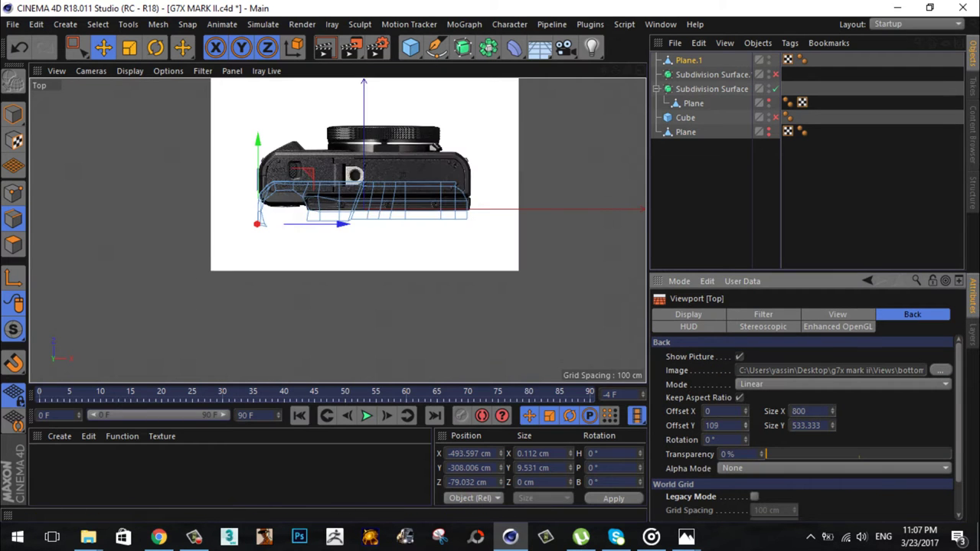
mouse_move(746, 425)
left_mouse_down()
mouse_move(747, 444)
mouse_move(746, 417)
left_mouse_up()
Step: Move Plane.1 to X -376.237 cm to line up with the bottom photo
scroll(272, 225, "up", 2)
scroll(271, 225, "up", 2)
scroll(272, 226, "up", 2)
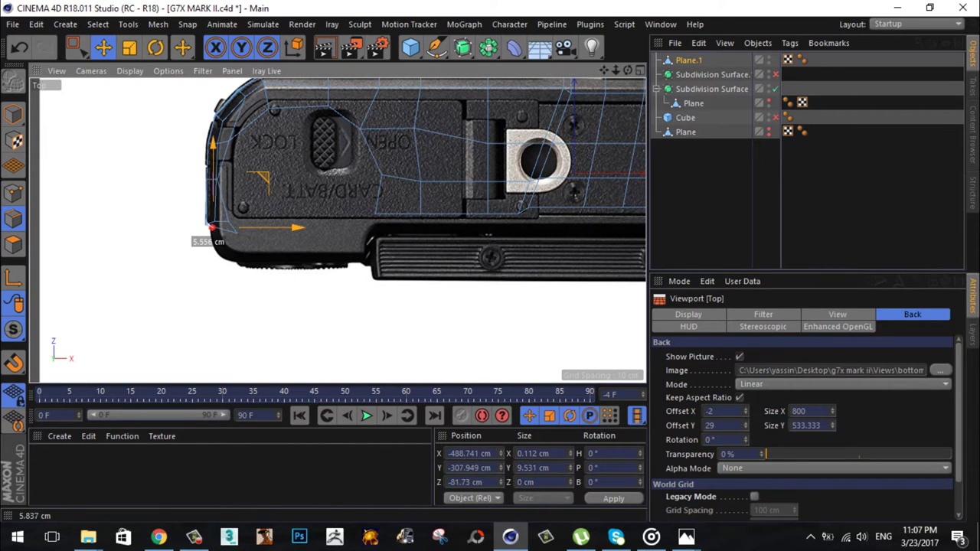
middle_click_drag(259, 242, 362, 228)
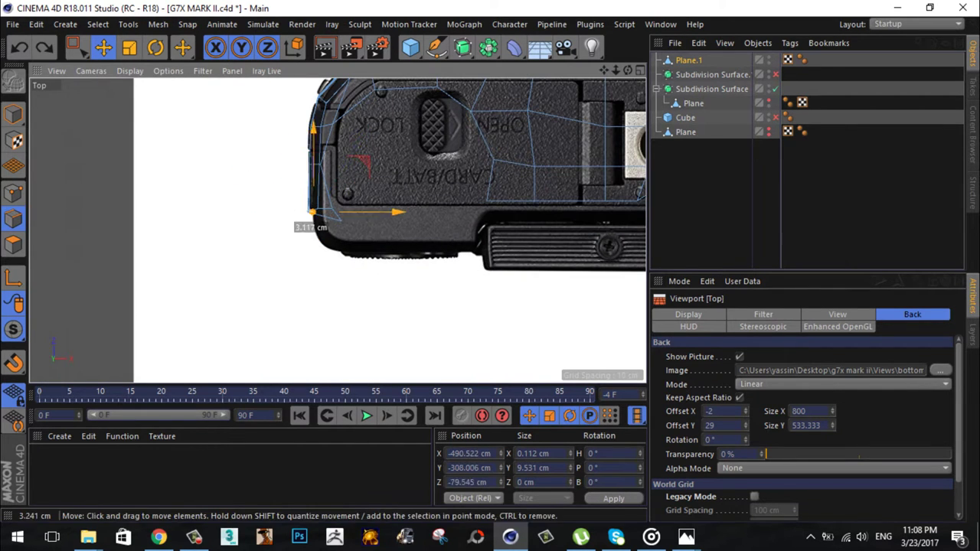
left_click_drag(313, 212, 413, 252)
scroll(496, 236, "down", 3)
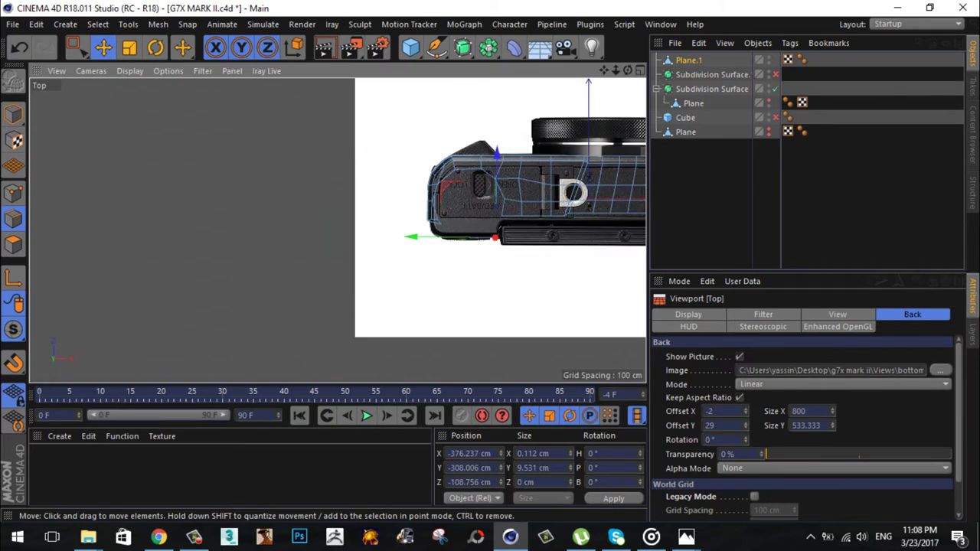
scroll(555, 238, "up", 5)
scroll(555, 238, "up", 3)
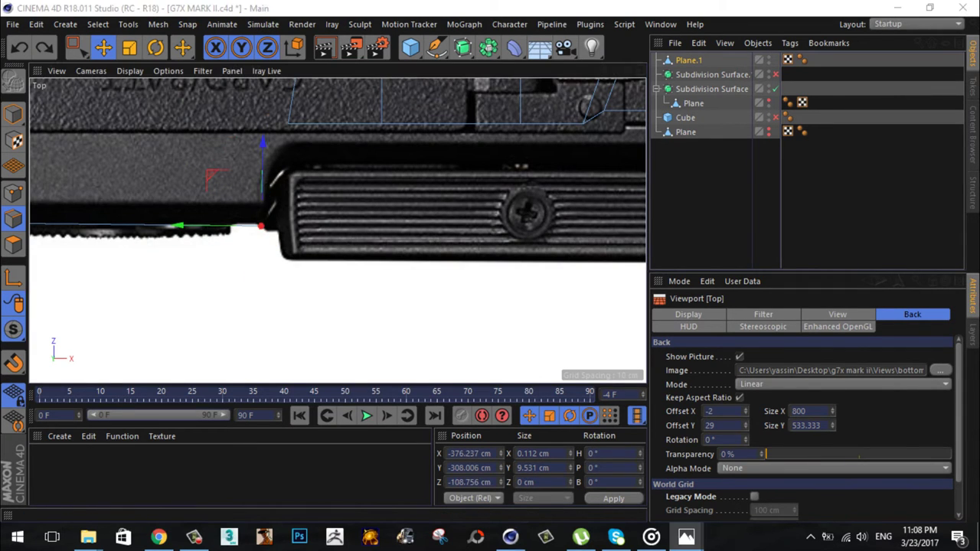
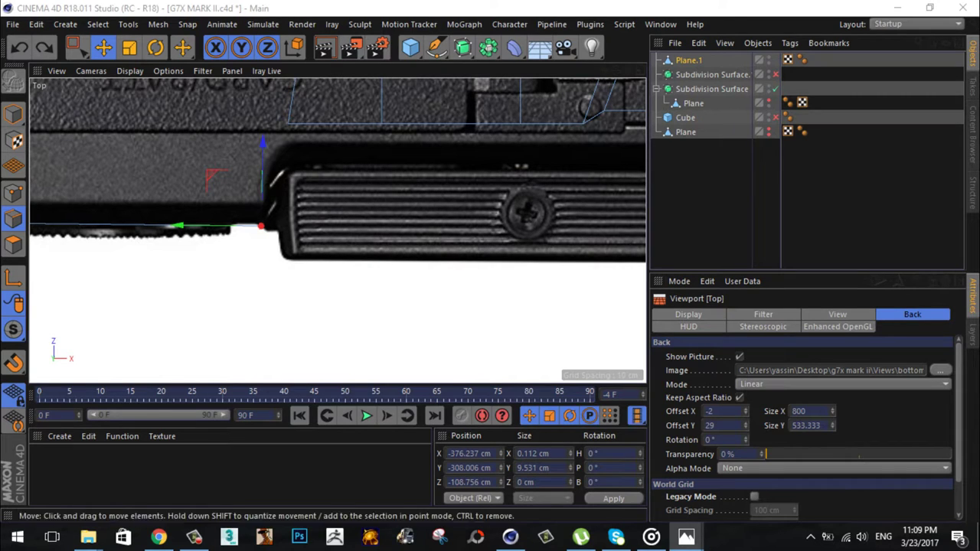
Step: Drag outline points up onto the reference edge and along the camera's bottom edge
mouse_move(260, 226)
left_mouse_down()
mouse_move(276, 151)
mouse_move(274, 160)
left_mouse_up()
scroll(292, 142, "down", 5)
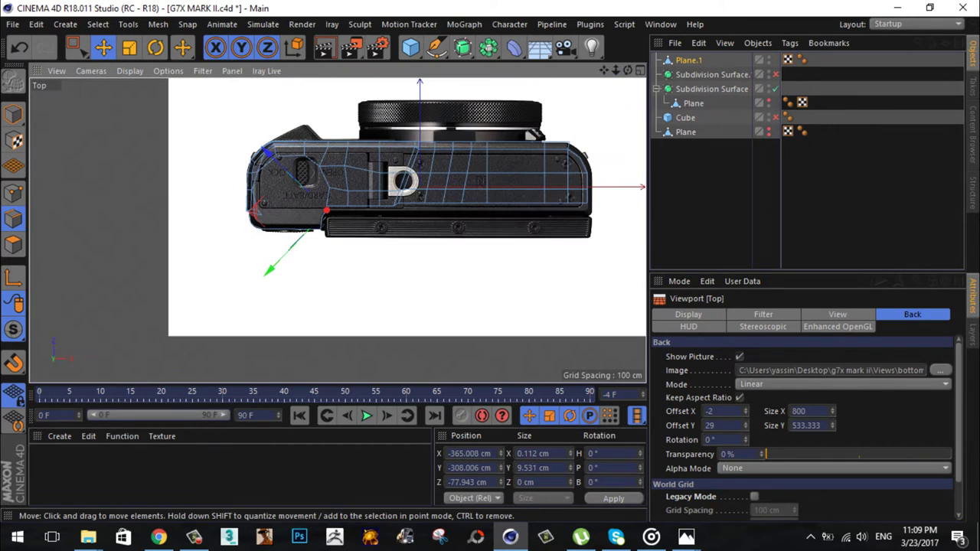
mouse_move(322, 219)
left_mouse_down()
mouse_move(545, 219)
mouse_move(509, 212)
left_mouse_up()
scroll(522, 276, "up", 5)
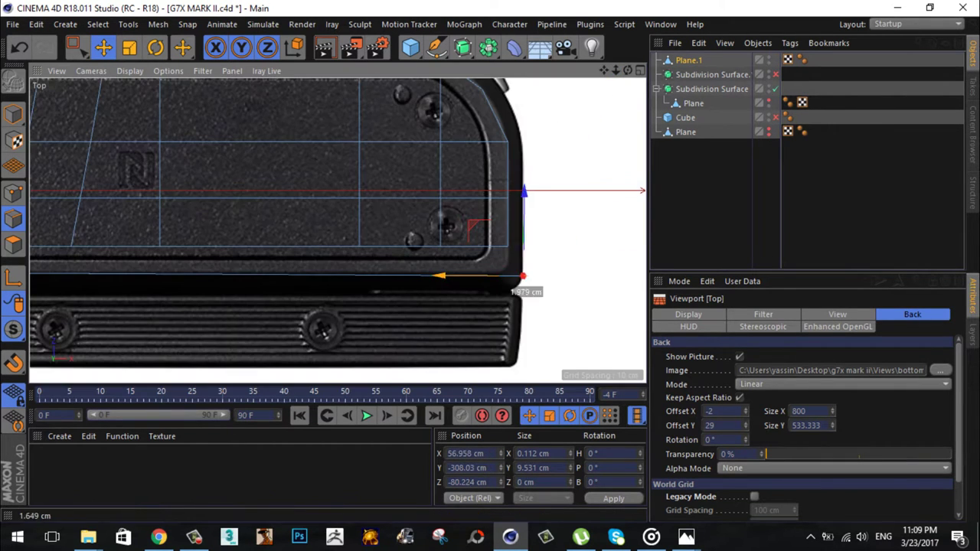
scroll(522, 273, "down", 3)
Step: Select the bottom-edge points and pull the top-right corner point onto the curve
key("0")
left_click_drag(46, 245, 536, 285)
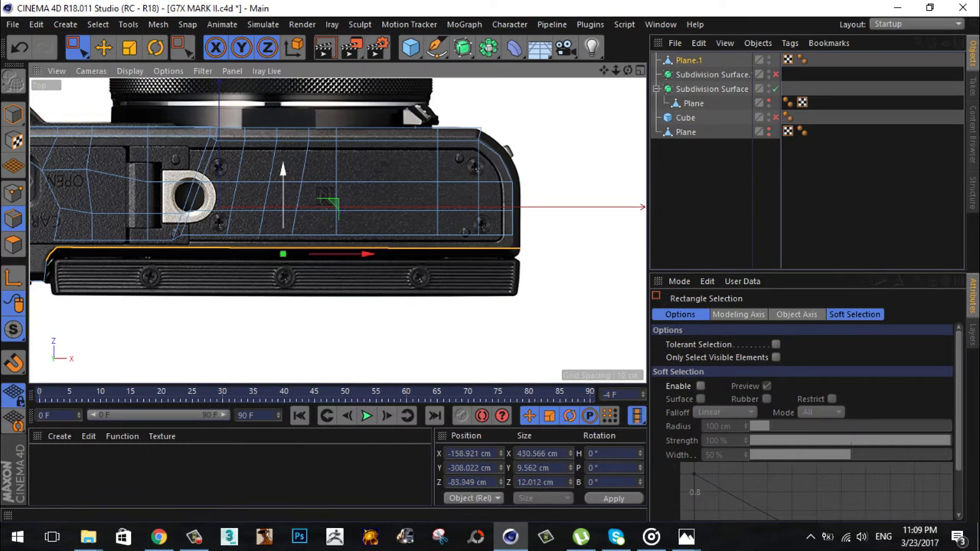
left_click_drag(505, 234, 544, 268)
scroll(544, 227, "up", 2)
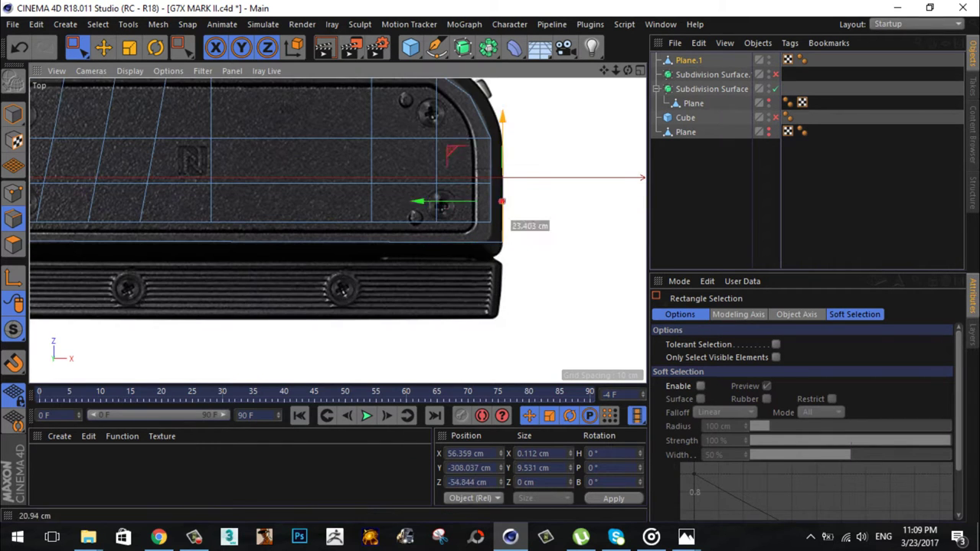
scroll(505, 222, "down", 3)
key("e")
scroll(460, 245, "up", 3)
left_click_drag(474, 307, 431, 253)
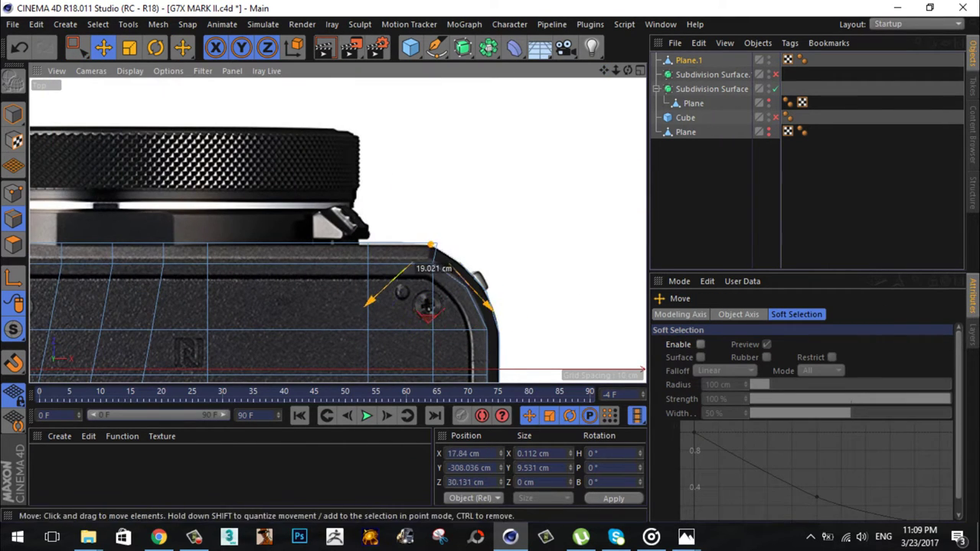
Step: Inspect the frame-shaped mesh in Perspective, activate Stitch and Sew, and return to Front view
middle_click(431, 253)
middle_click(191, 153)
left_click_drag(192, 153, 337, 230, "alt")
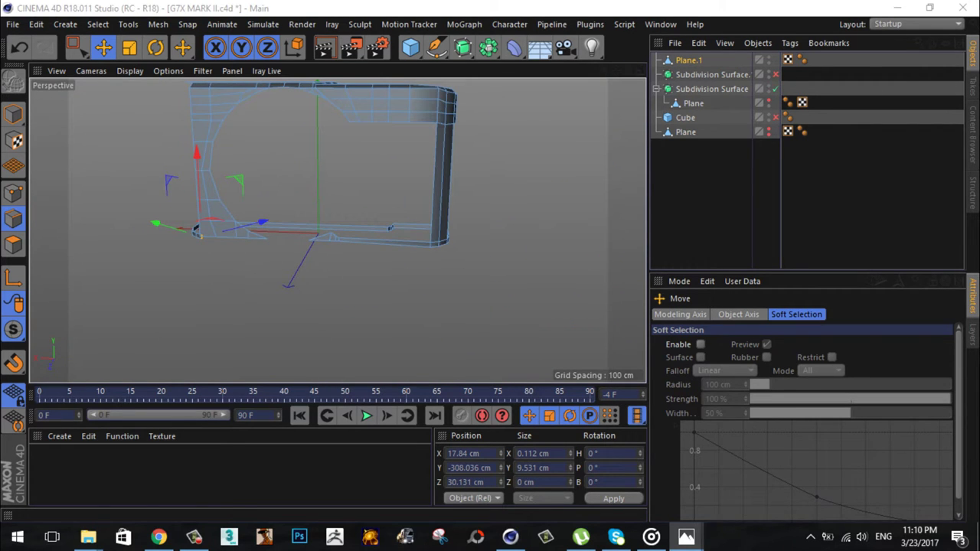
left_click_drag(390, 228, 329, 233, "alt")
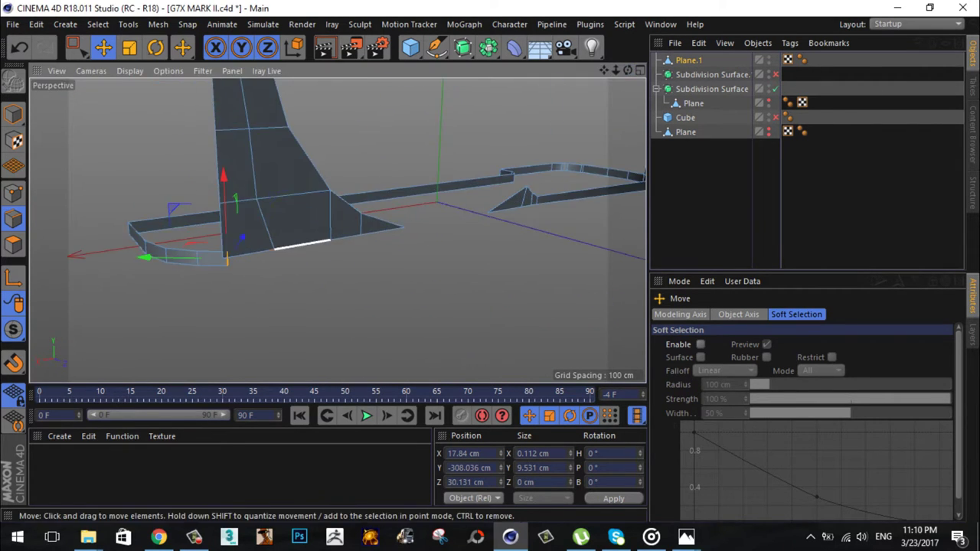
scroll(336, 227, "up", 3)
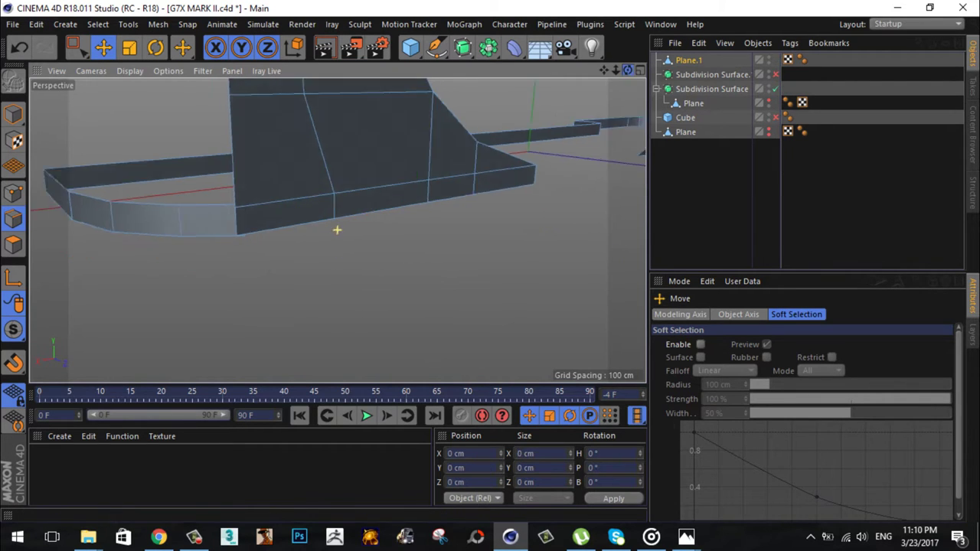
scroll(337, 228, "up", 3)
key("m")
key("p")
left_click_drag(337, 230, 337, 230, "alt")
key("F5")
key("F4")
Step: Rectangle-select the camera mesh's top polygons in Front view and check the selection
left_click(76, 47)
left_click_drag(283, 115, 528, 156)
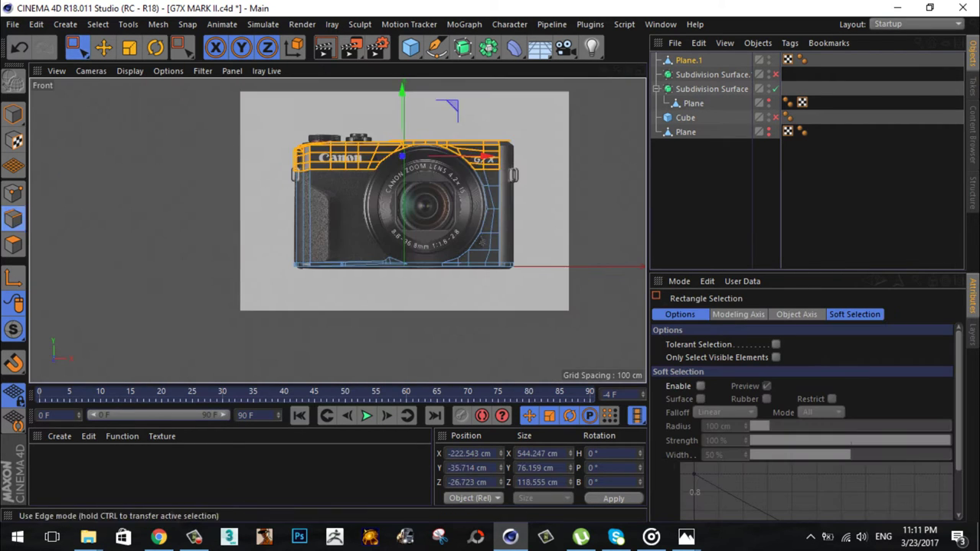
scroll(406, 192, "up", 2)
left_click_drag(162, 87, 613, 175)
scroll(301, 312, "up", 2)
middle_click_drag(300, 311, 396, 308, "alt")
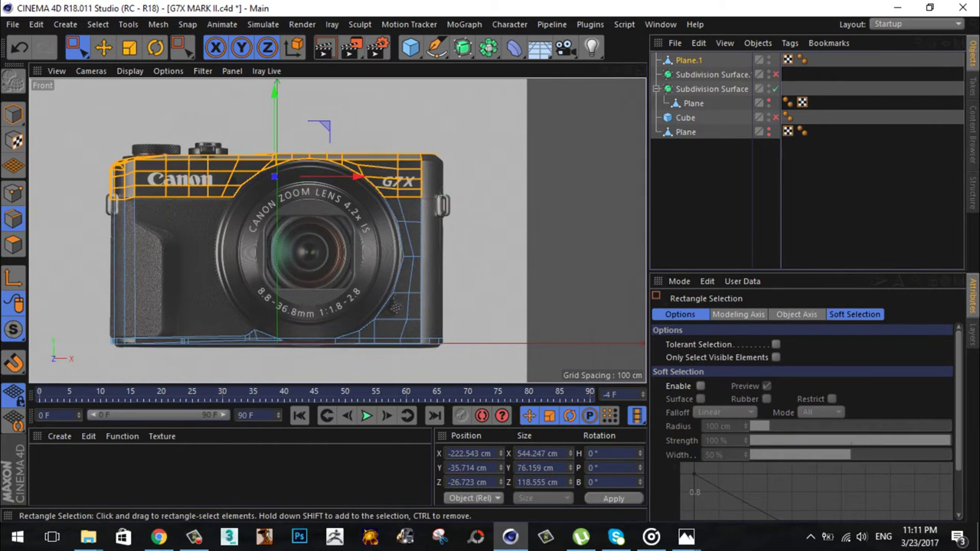
key("F5")
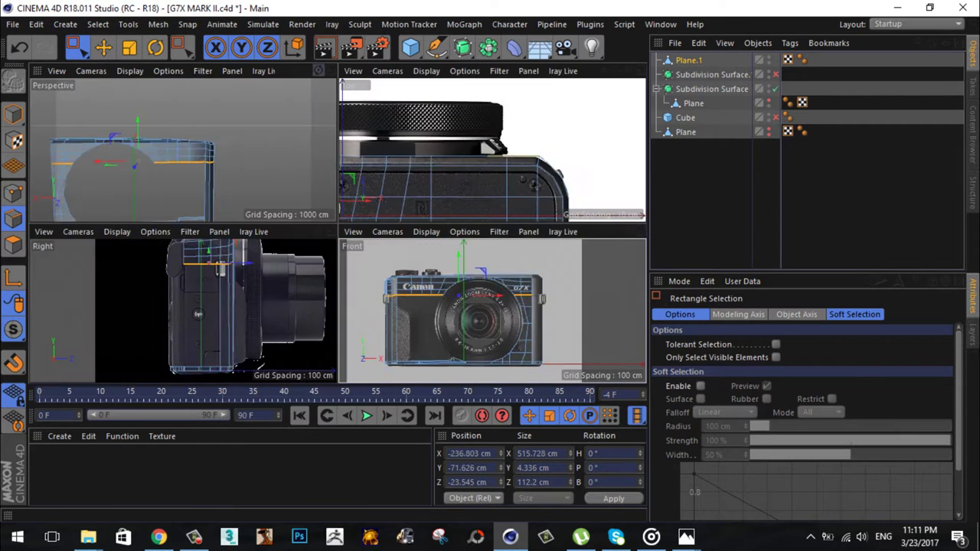
key("F1")
scroll(414, 252, "down", 3)
key("F5")
key("F4")
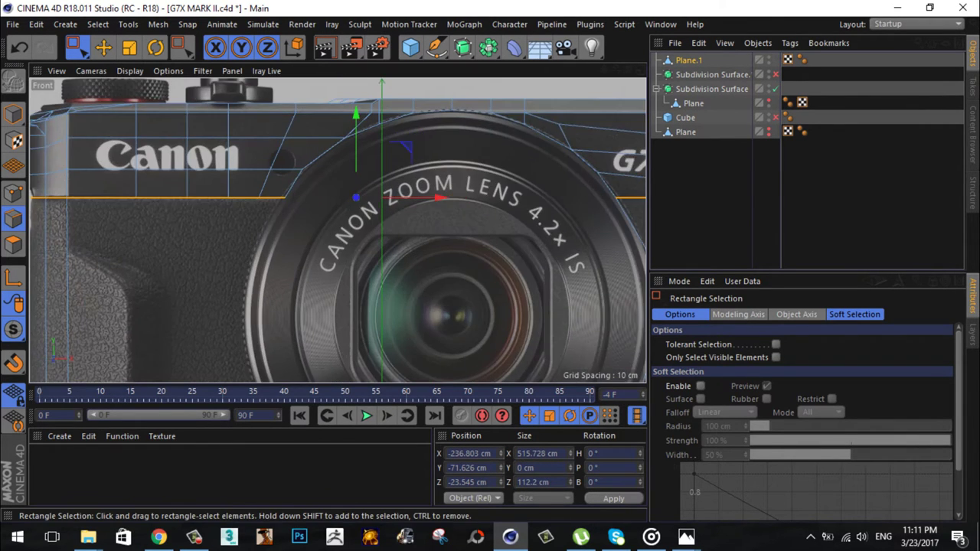
scroll(414, 252, "down", 2)
Step: Split the selected top polygons into a new object and rename Plane.2 to 'top'
right_click(575, 307)
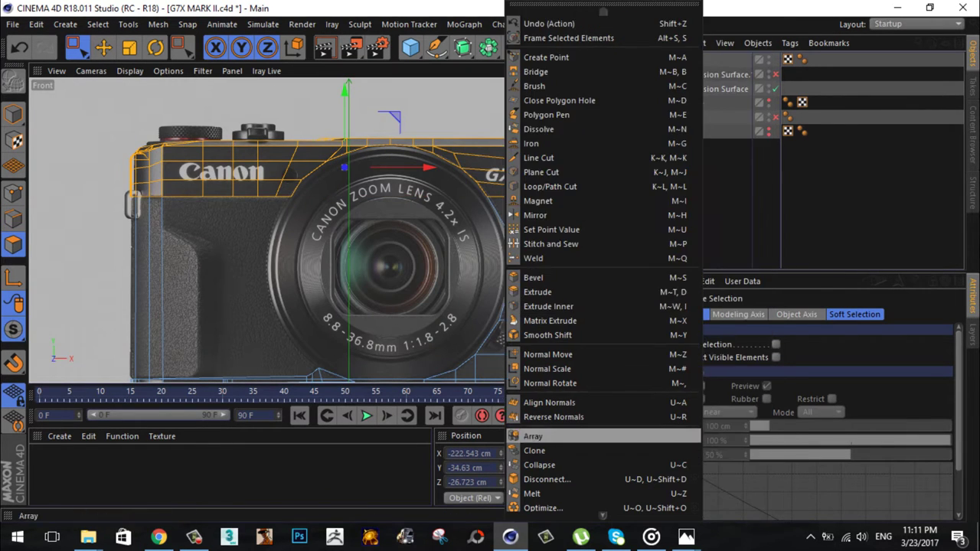
key("Escape")
left_click(712, 89)
left_click(688, 74)
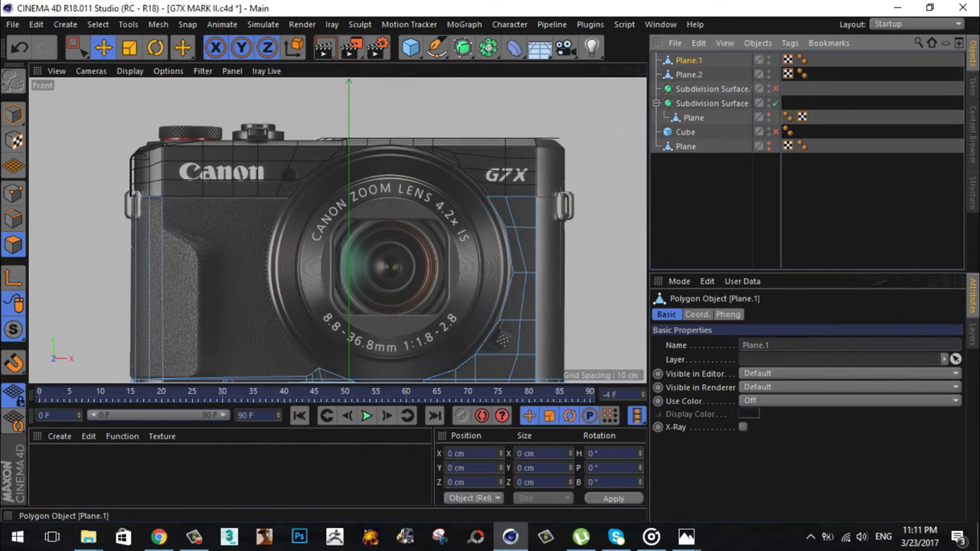
double_click(688, 74)
type("top")
key("Return")
Step: Rename Plane.1 to 'bottom' and select it in Top view
double_click(688, 60)
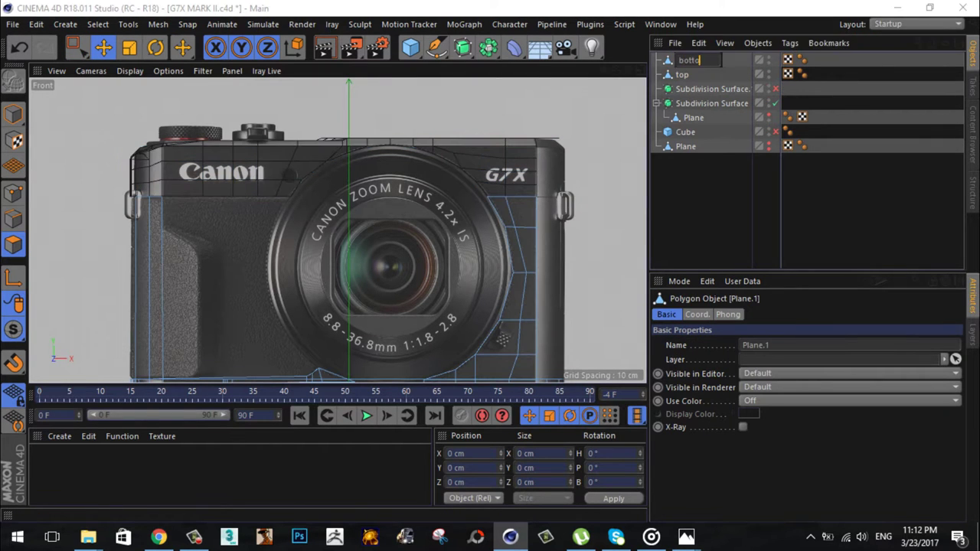
type("bottom")
key("Return")
key("F5")
key("F2")
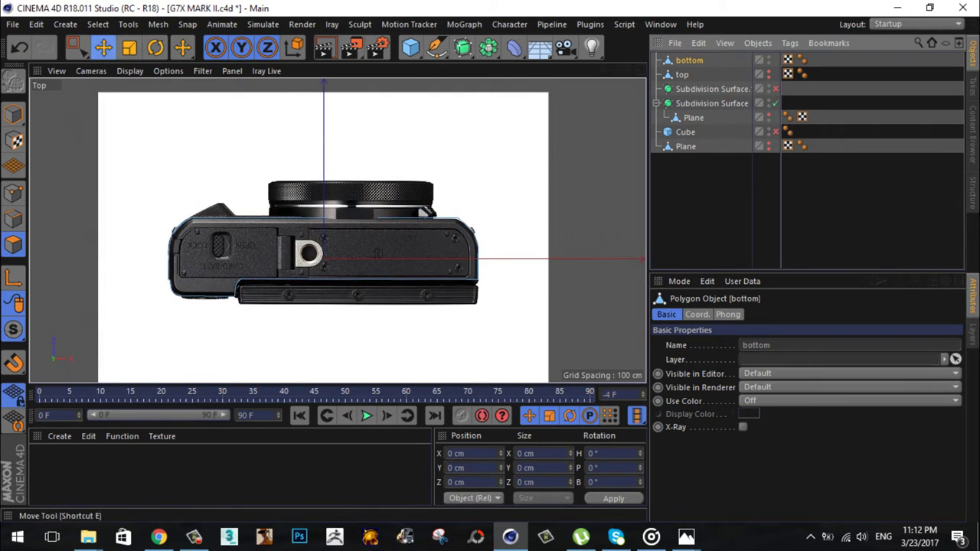
left_click(103, 47)
Step: Scale the selected elements slightly smaller in Front view
key("F5")
key("F3")
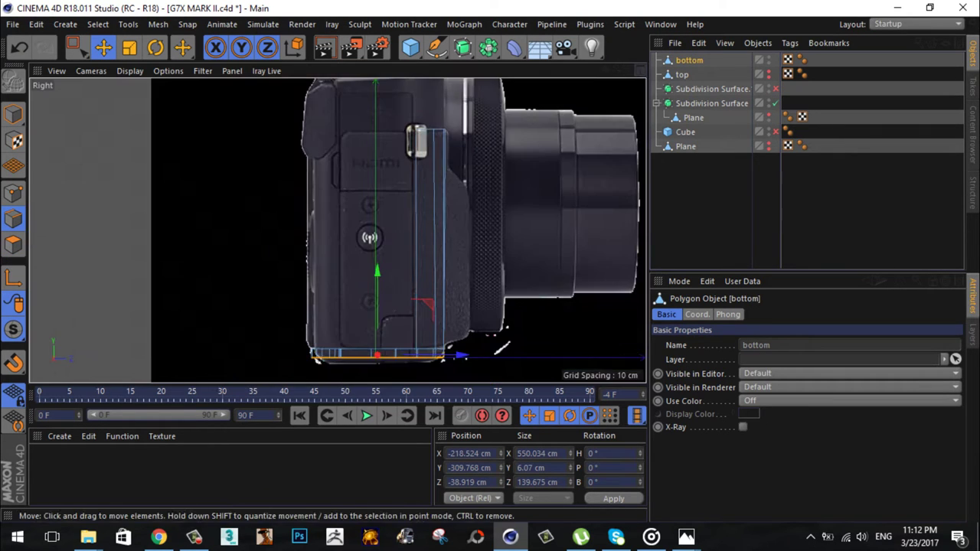
scroll(398, 298, "up", 4)
scroll(398, 299, "up", 2)
key("t")
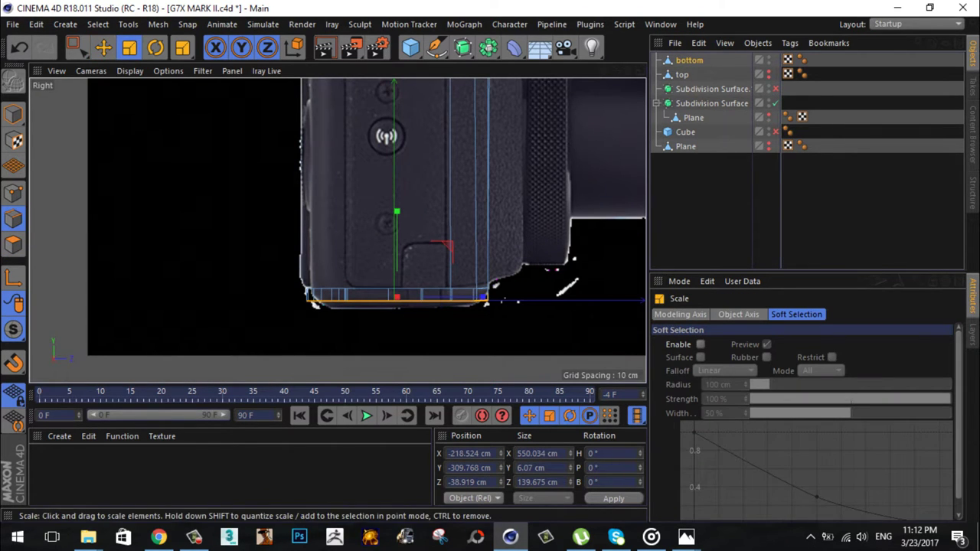
key("F5")
key("F4")
scroll(528, 291, "up", 4)
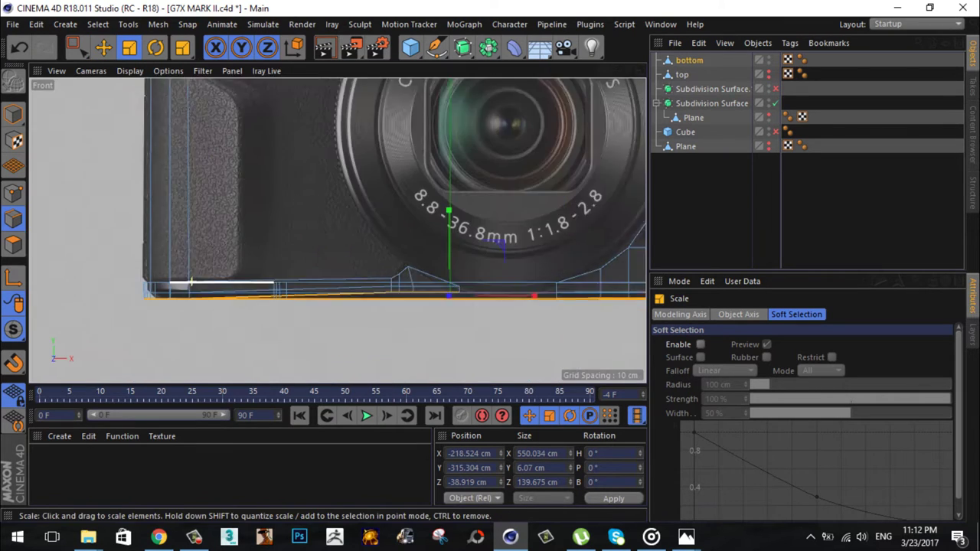
left_click_drag(551, 277, 526, 278)
Step: Select the polygons at the bottom plate's left end and inspect that corner in Perspective
left_click(76, 47)
left_click(153, 93)
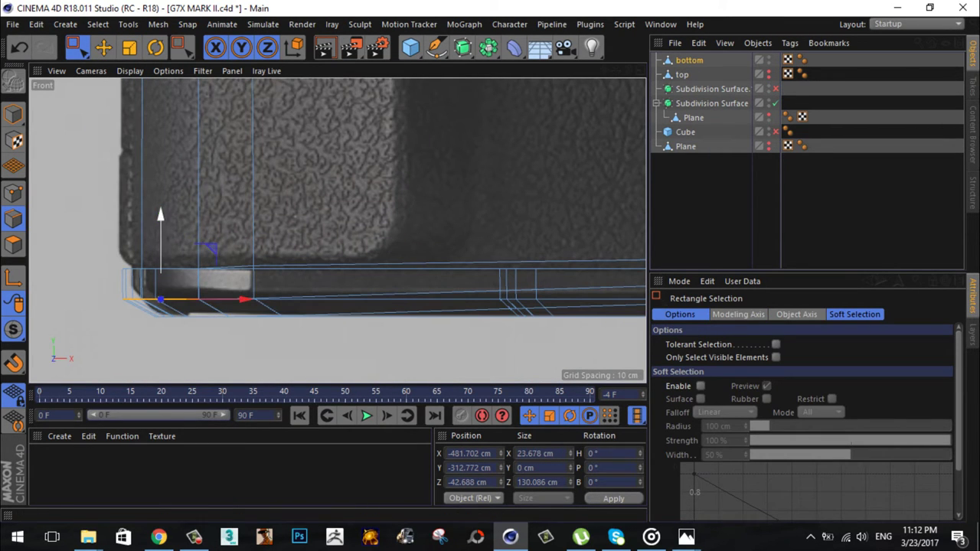
left_click_drag(164, 310, 166, 310)
key("F1")
mouse_move(291, 222)
left_mouse_down("alt")
mouse_move(337, 229)
mouse_move(538, 219)
mouse_move(337, 229)
left_mouse_up("alt")
Step: Nudge the plate's long front edge slightly along X
key("e")
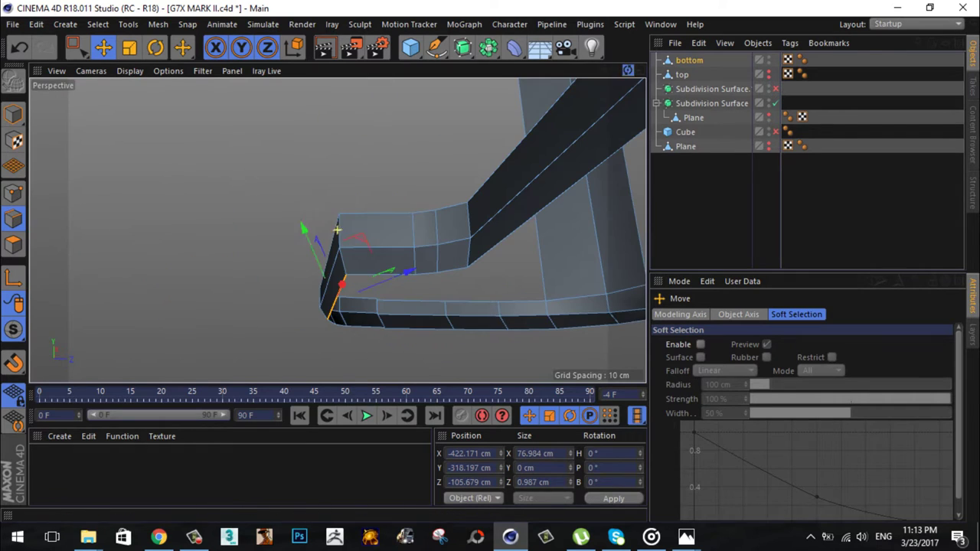
left_click_drag(347, 285, 339, 228, "alt")
left_click(296, 252)
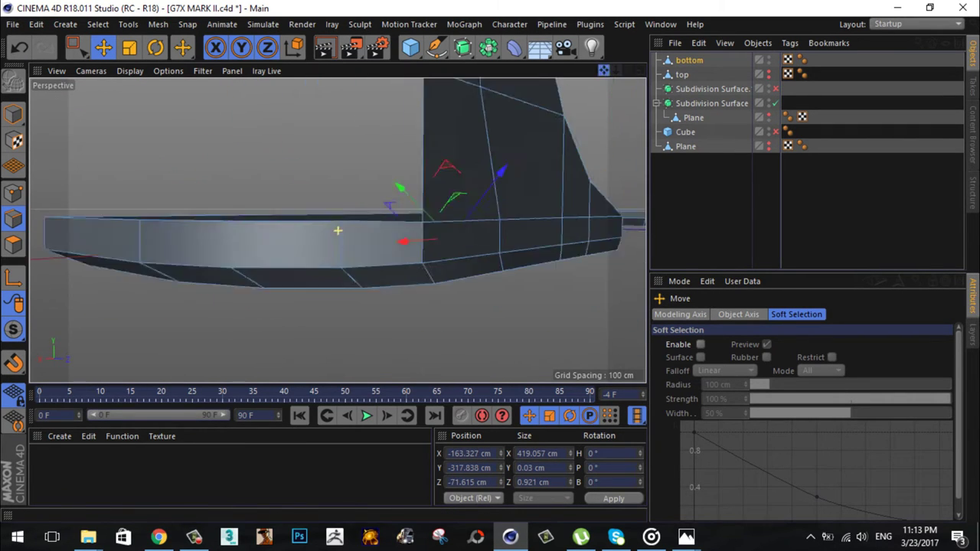
left_click_drag(525, 236, 545, 248)
left_click_drag(459, 252, 398, 245, "alt")
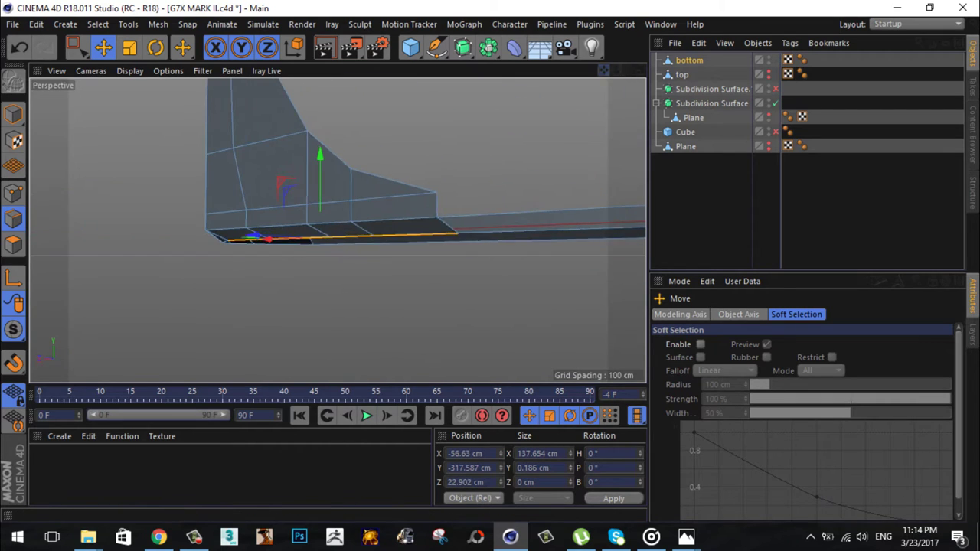
Step: In Top view, move the lower-right corner point onto the outline
key("F5")
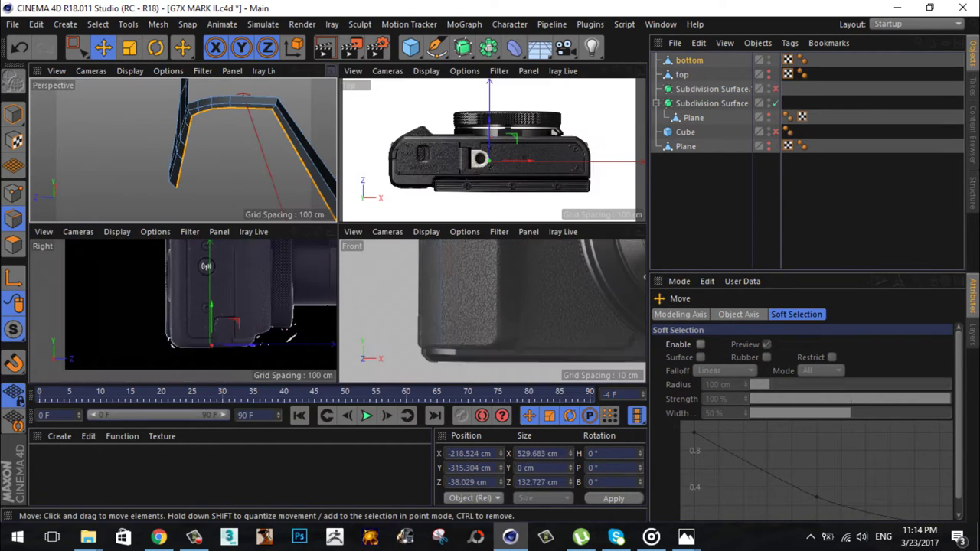
key("F3")
key("0")
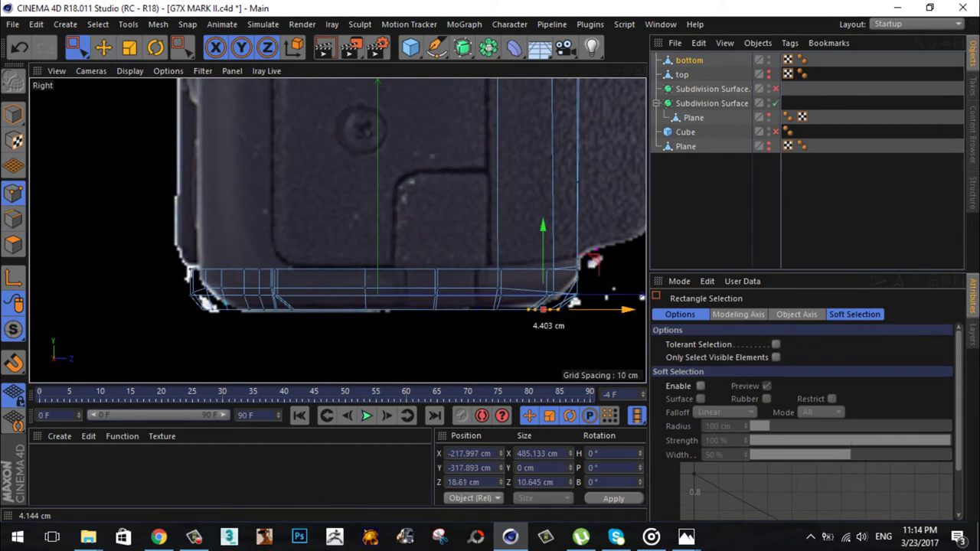
scroll(337, 230, "down", 5)
key("F2")
key("e")
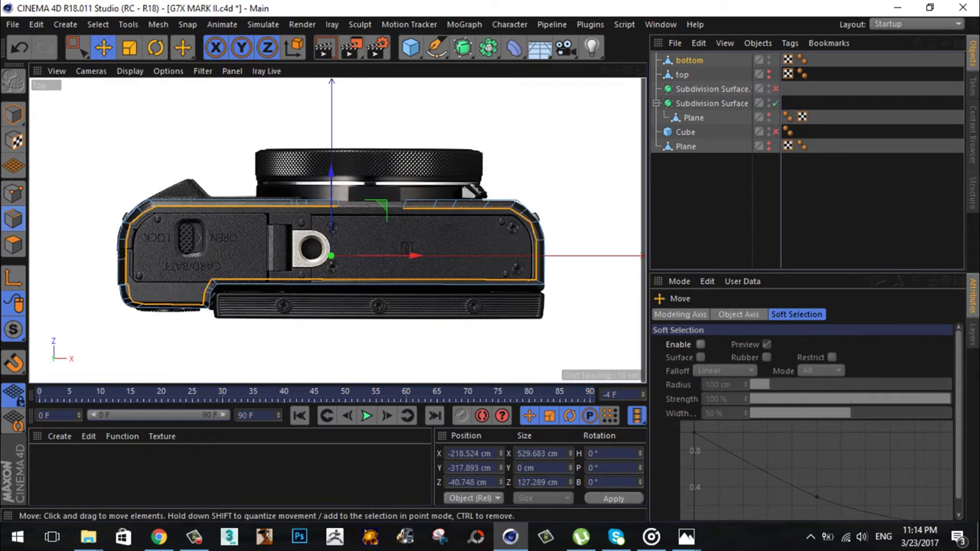
scroll(120, 283, "up", 3)
scroll(119, 283, "up", 2)
scroll(120, 283, "up", 1)
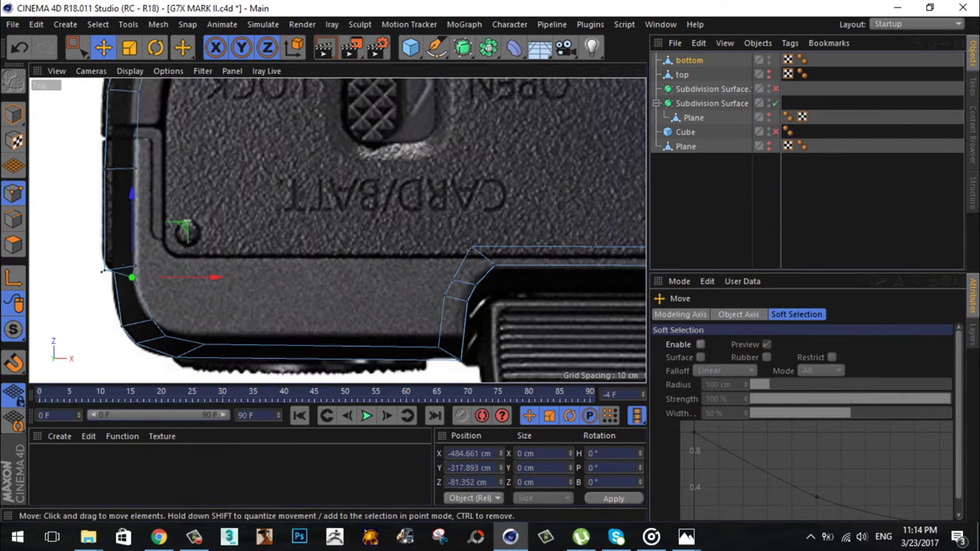
left_click_drag(447, 358, 459, 334)
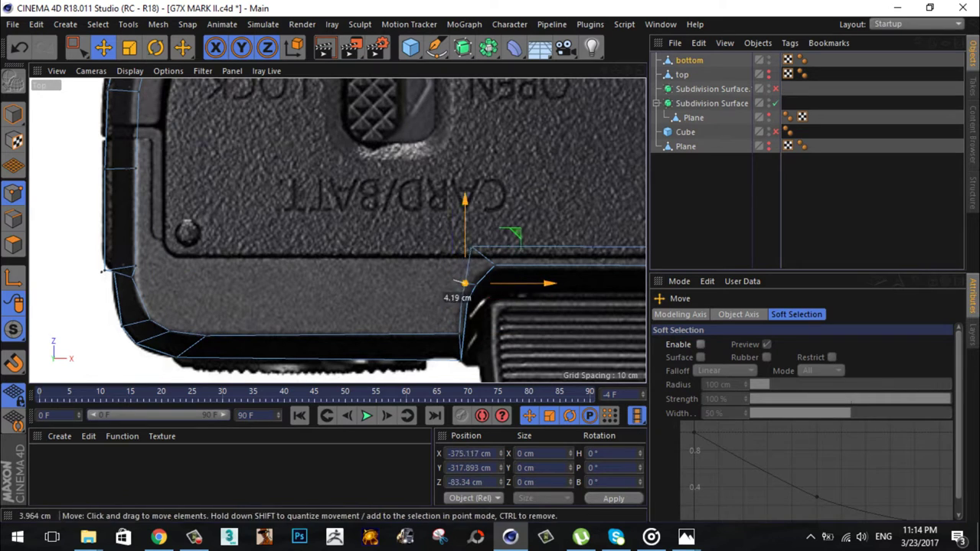
Step: Raise the right-side point and move a body corner point onto the reference edge
middle_click_drag(475, 251, 337, 231, "alt")
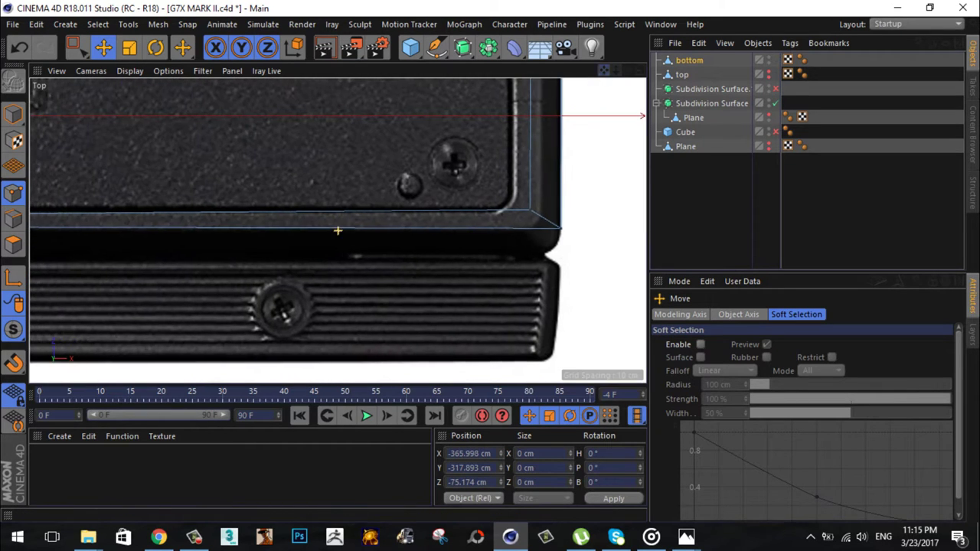
left_click_drag(560, 251, 561, 228)
key("0")
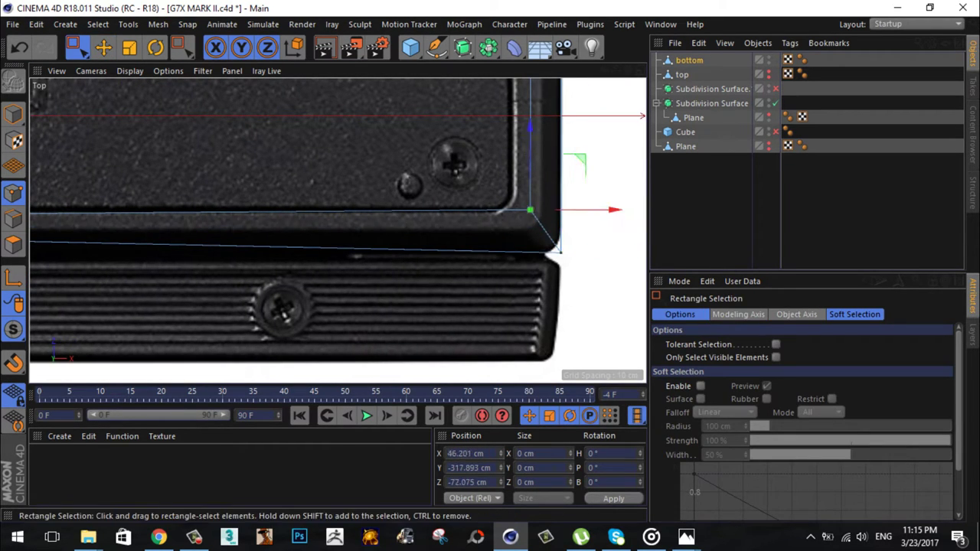
middle_click_drag(336, 229, 474, 230, "alt")
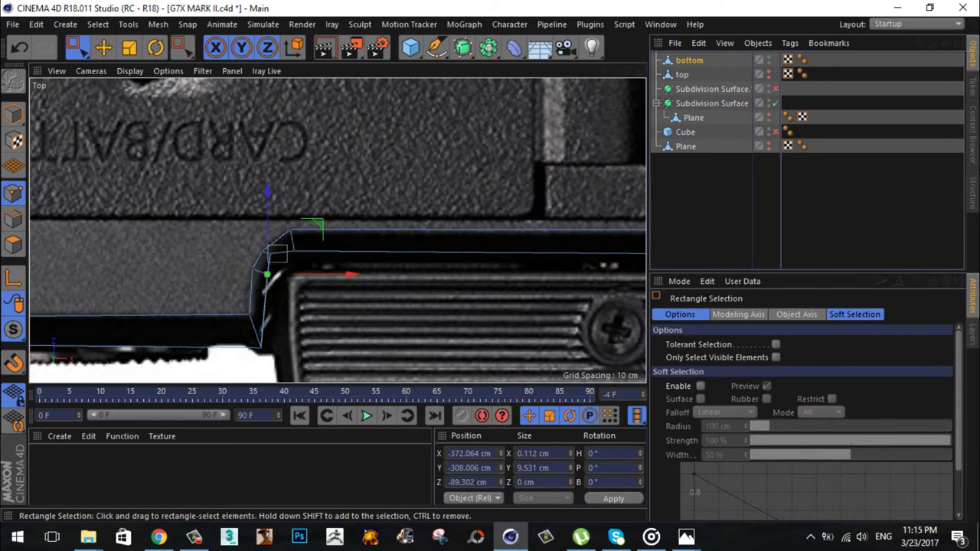
middle_click_drag(278, 254, 459, 230, "alt")
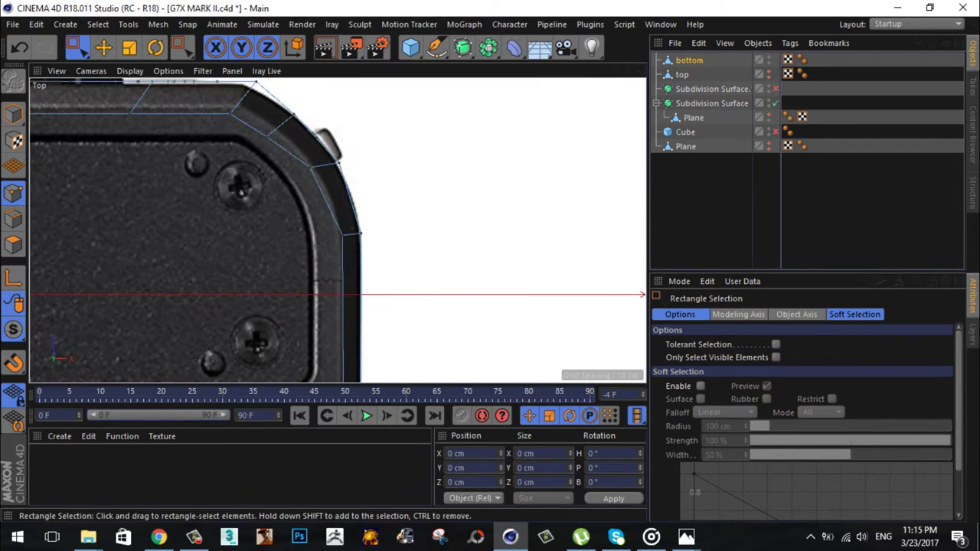
left_click(262, 138)
mouse_move(115, 137)
middle_mouse_down("alt")
mouse_move(339, 230)
mouse_move(406, 230)
middle_mouse_up("alt")
Step: Line up the top-edge points and move the rounded-corner points to follow the curve
left_click_drag(360, 230, 406, 242)
scroll(307, 229, "down", 2)
left_click_drag(188, 164, 188, 176)
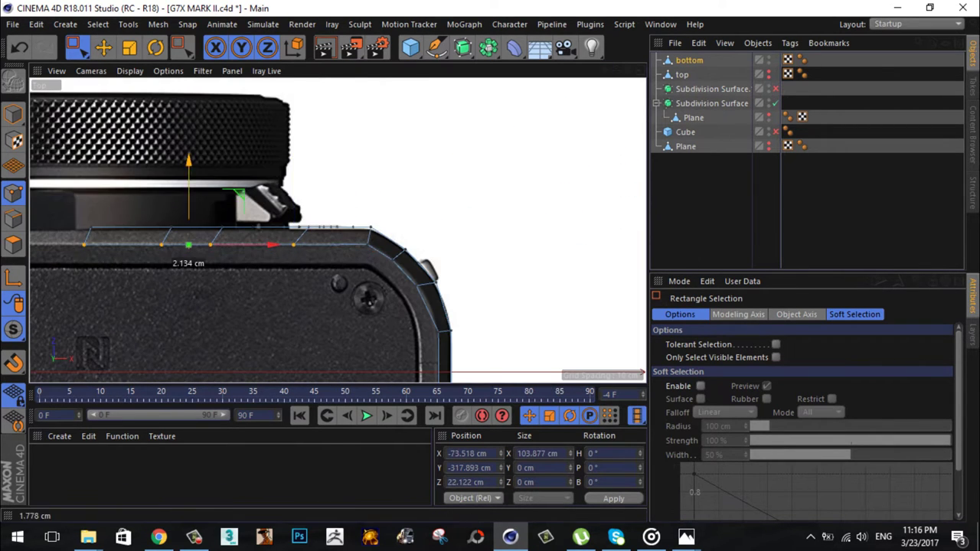
mouse_move(306, 230)
middle_mouse_down("alt")
mouse_move(383, 191)
mouse_move(344, 268)
middle_mouse_up("alt")
scroll(306, 230, "up", 3)
left_click_drag(250, 198, 329, 245)
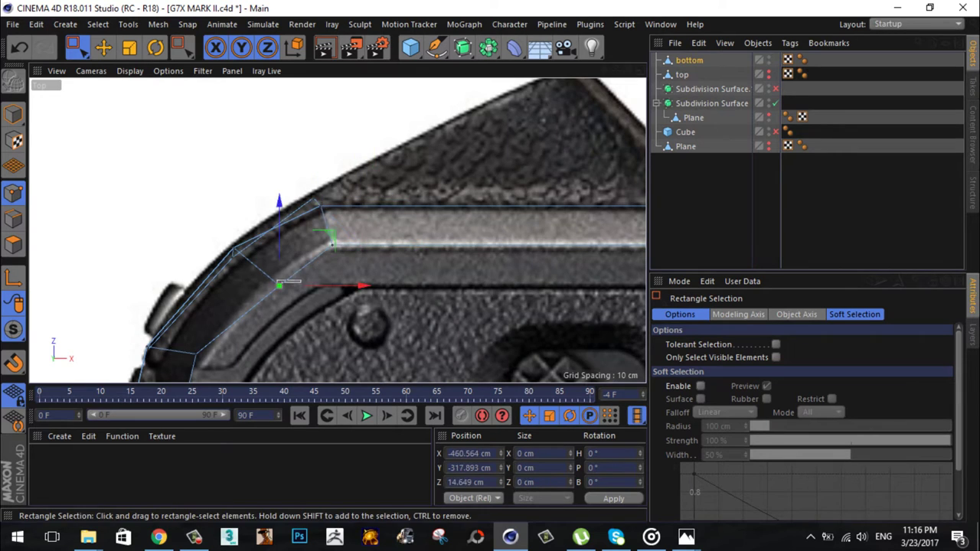
scroll(331, 243, "down", 3)
middle_click_drag(331, 243, 337, 230, "alt")
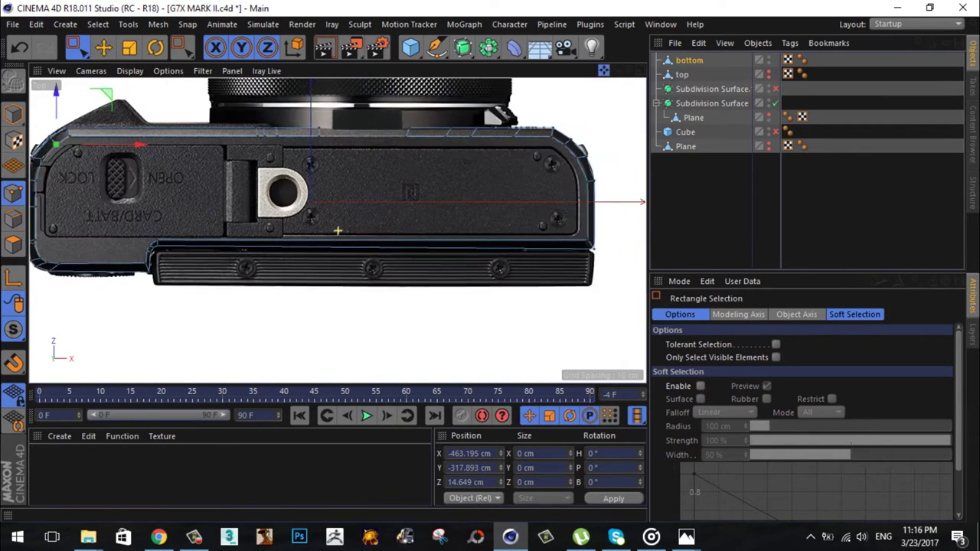
key("e")
scroll(338, 230, "up", 2)
scroll(338, 231, "down", 2)
scroll(337, 230, "up", 2)
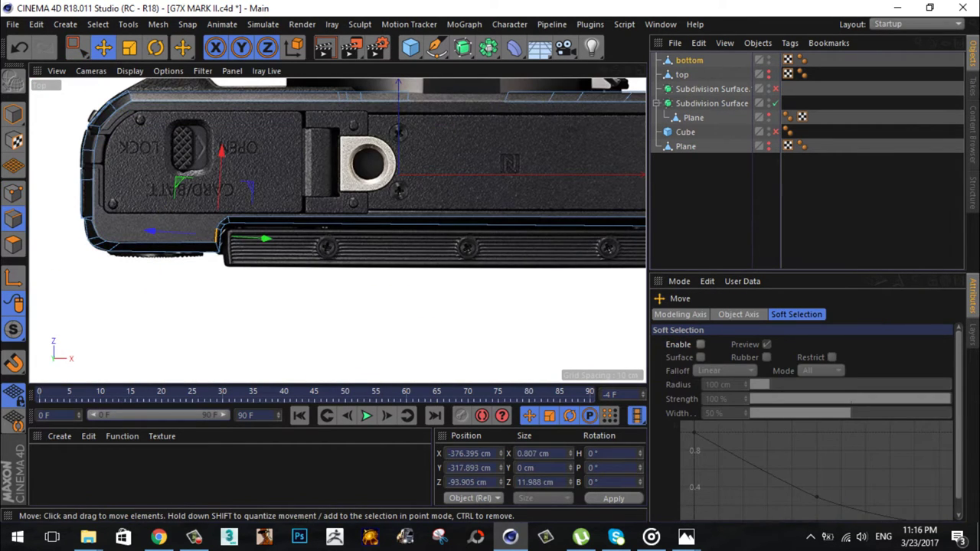
Step: Select the camera's bottom edge loop and add extra edge cuts to it
key("m")
key("p")
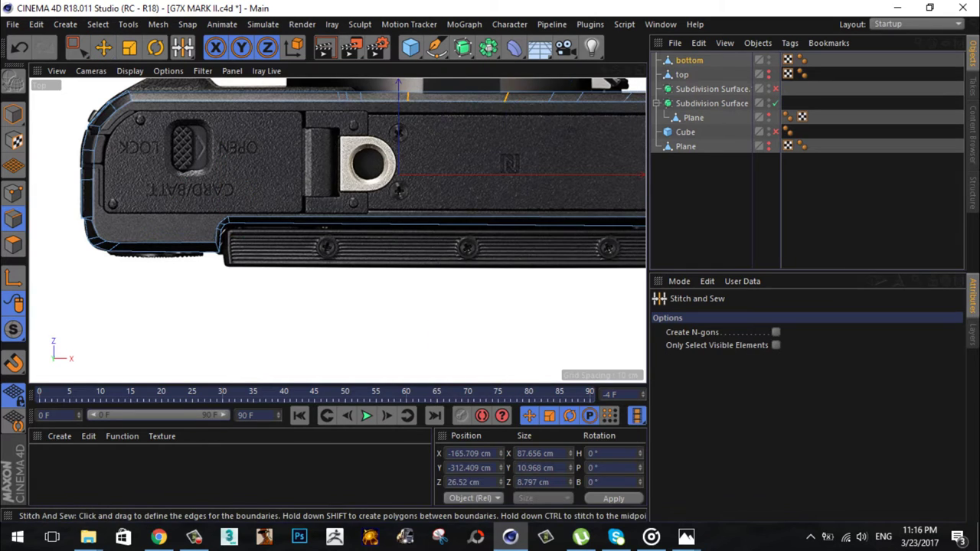
key("e")
middle_click_drag(459, 229, 216, 241, "alt")
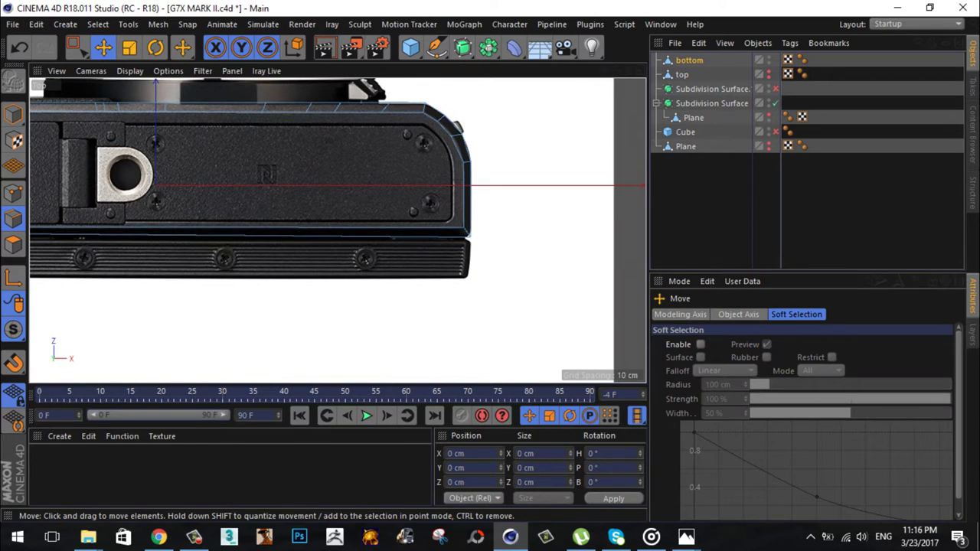
middle_click_drag(306, 229, 344, 263, "alt")
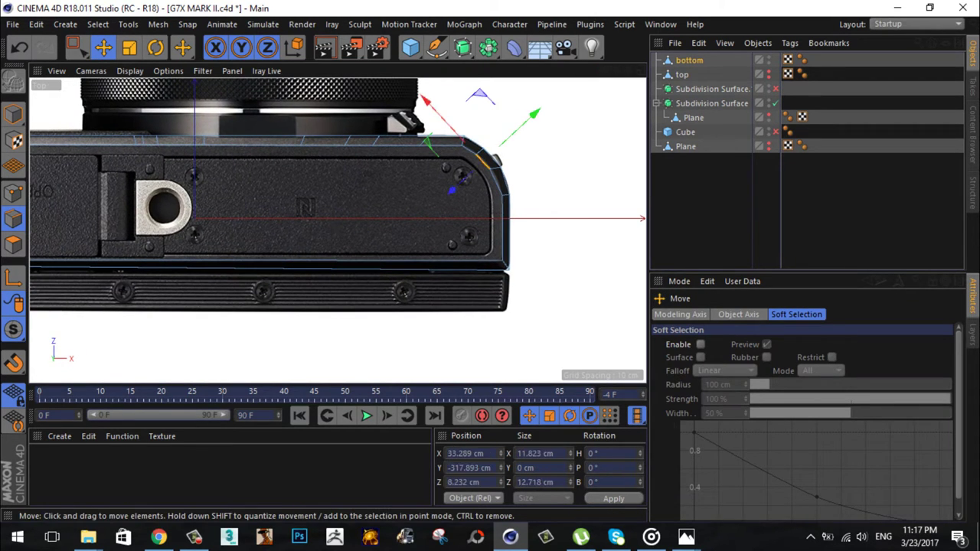
left_click(267, 262)
key("m")
key("f")
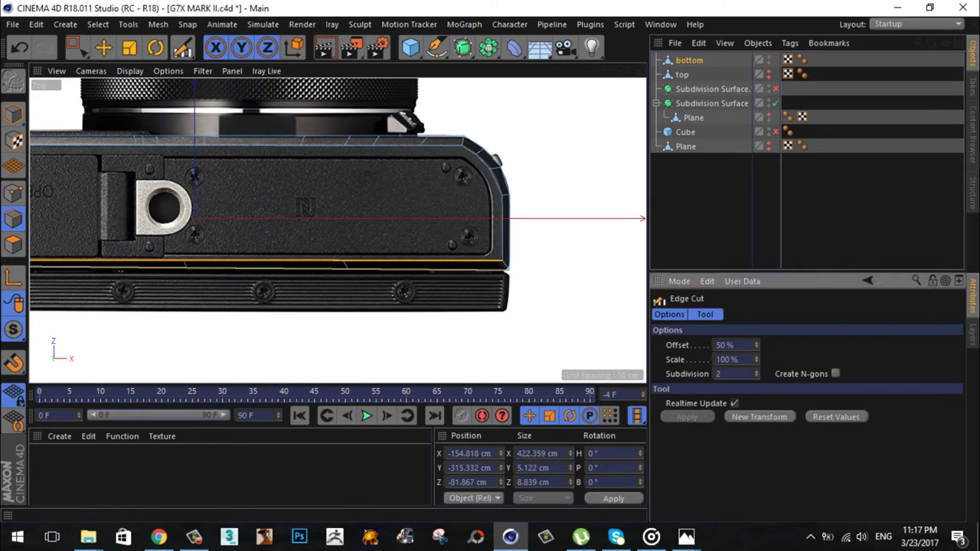
key("e")
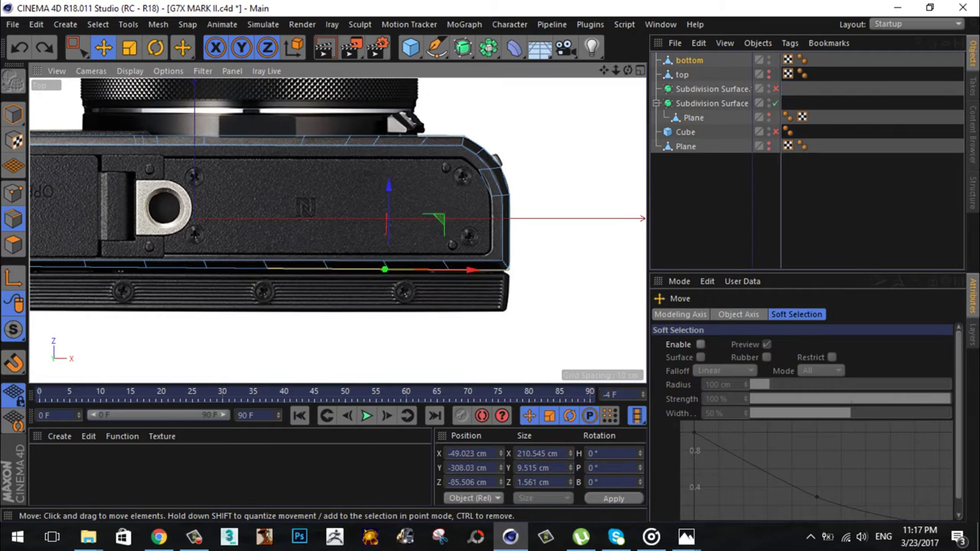
Step: Check the bottom loop in perspective, edge-cut it again, and undo a stray right-corner change
key("F1")
left_click_drag(337, 229, 398, 245, "alt")
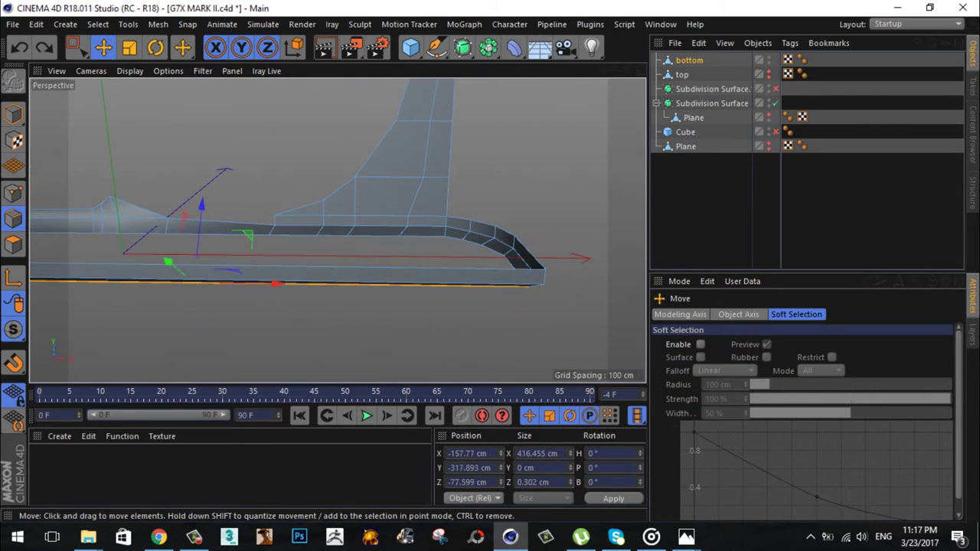
key("F2")
key("m")
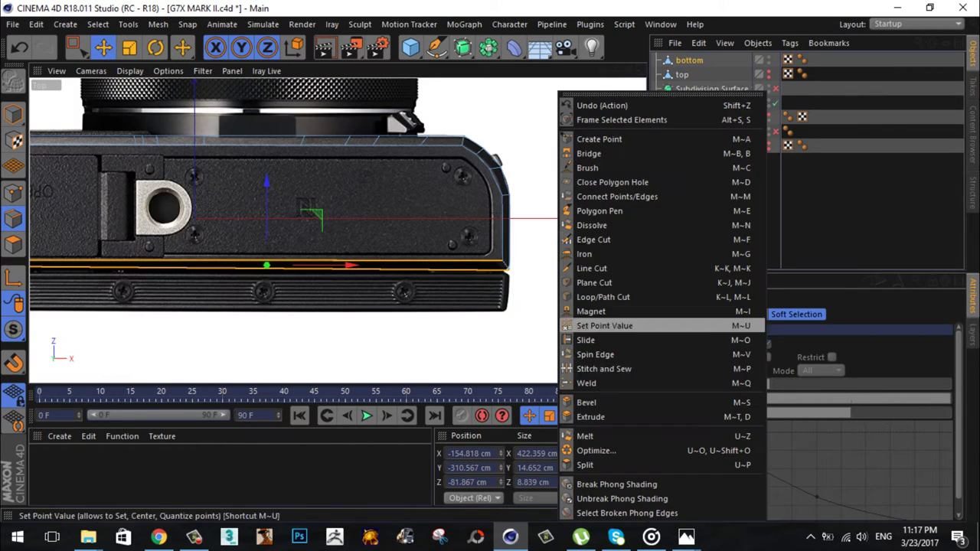
key("f")
key("e")
key("0")
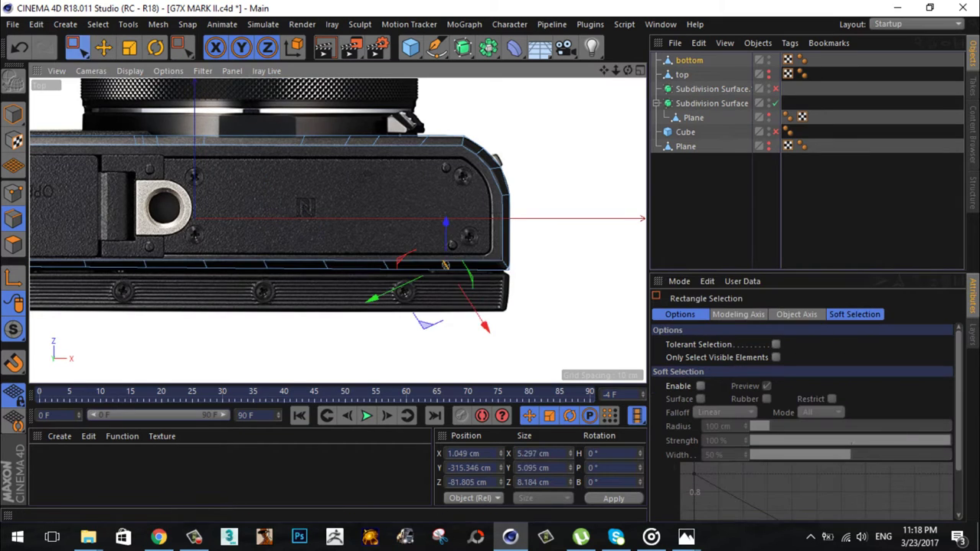
key("e")
left_click(482, 187)
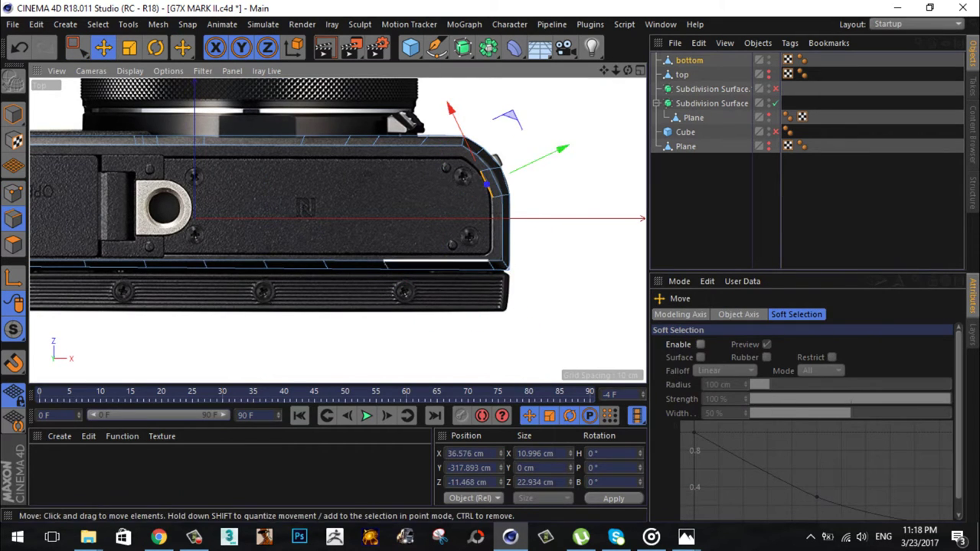
key("0")
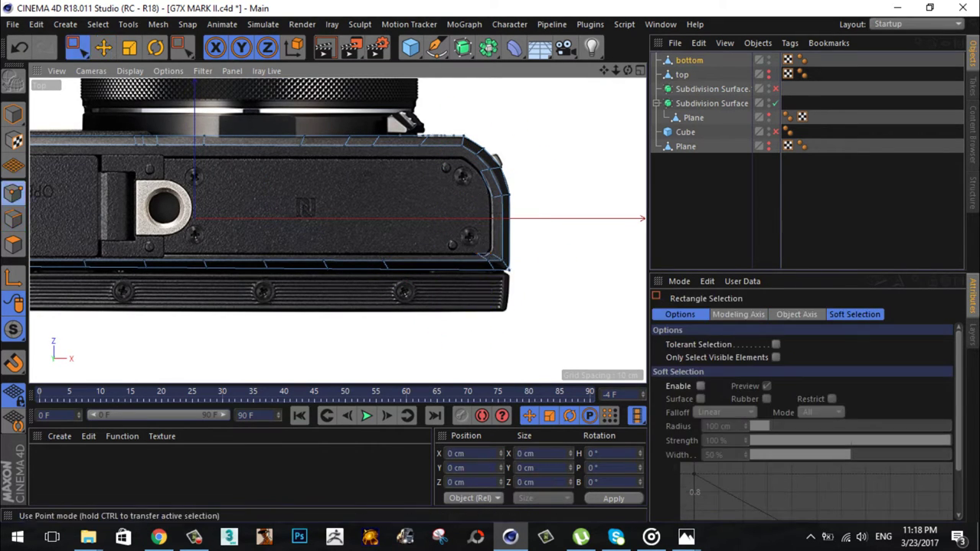
scroll(481, 258, "up", 2)
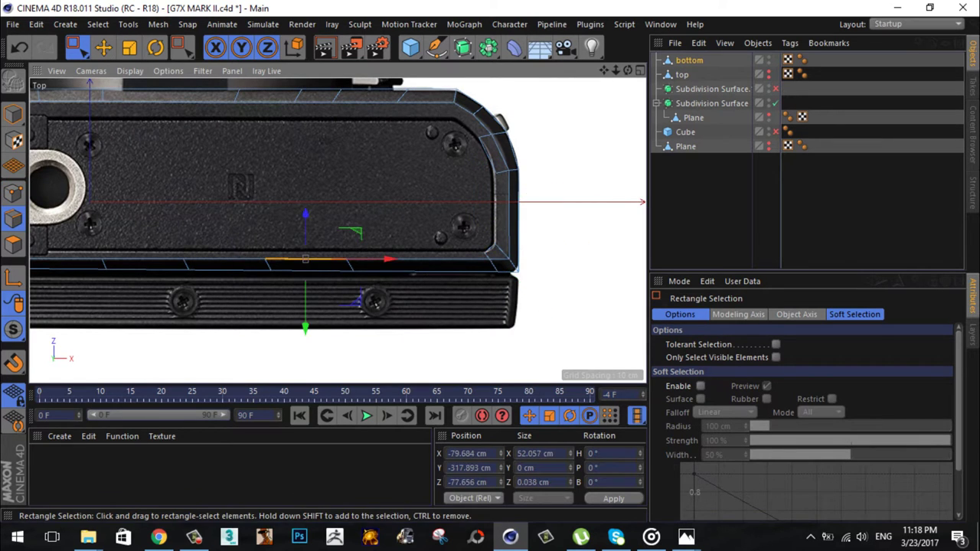
key("ctrl+z")
Step: Raise the bottom-seam edges 3.881 cm to the reference and scale them to about 84%
middle_click_drag(225, 229, 415, 229, "alt")
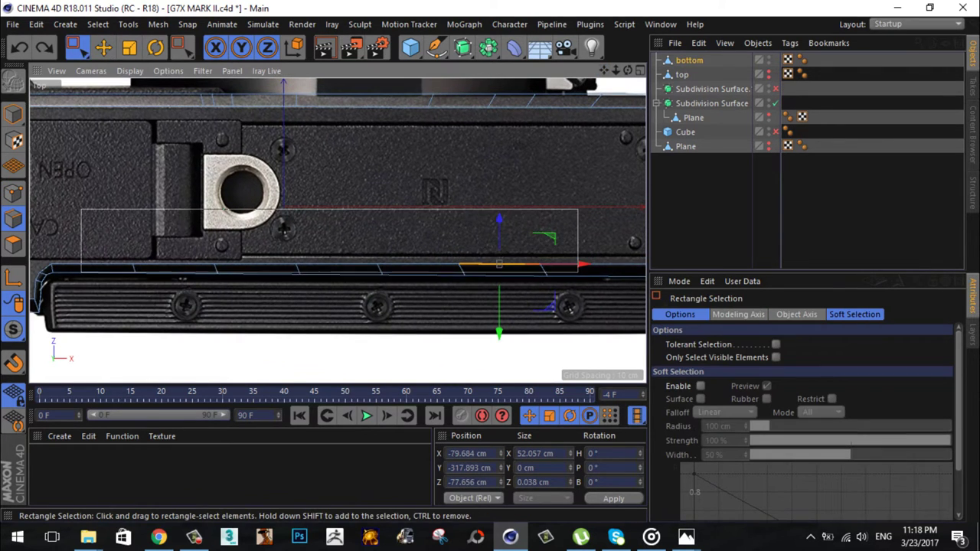
left_click_drag(578, 271, 578, 271)
scroll(578, 272, "down", 2)
left_click_drag(517, 187, 491, 180)
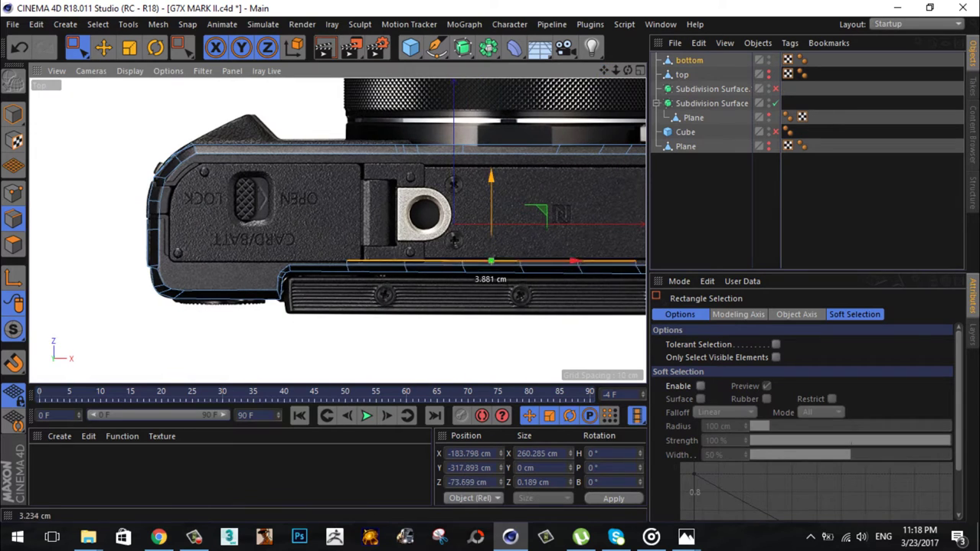
mouse_move(460, 230)
middle_mouse_down("alt")
mouse_move(120, 238)
mouse_move(357, 239)
middle_mouse_up("alt")
left_click_drag(228, 157, 536, 196, "shift")
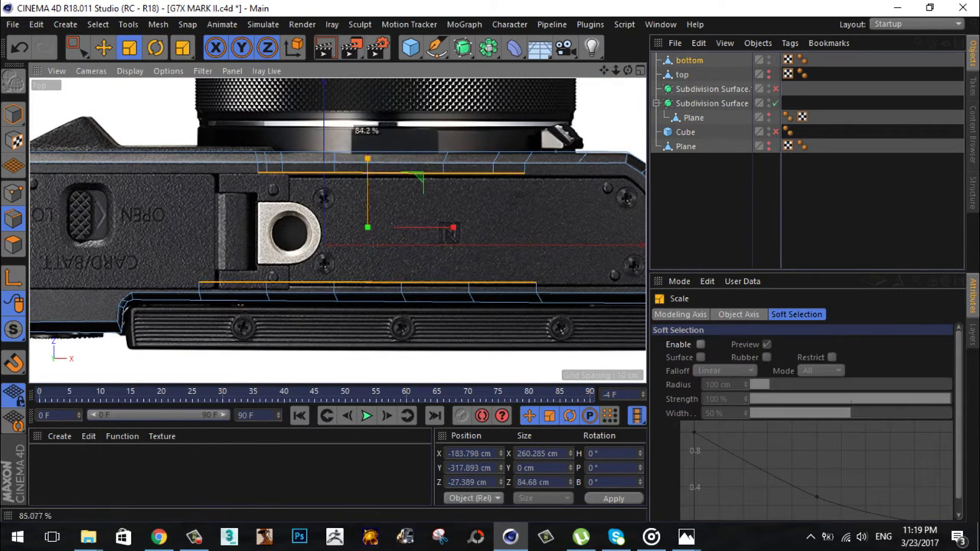
left_click_drag(368, 229, 418, 183)
left_click(417, 184)
scroll(275, 283, "up", 3)
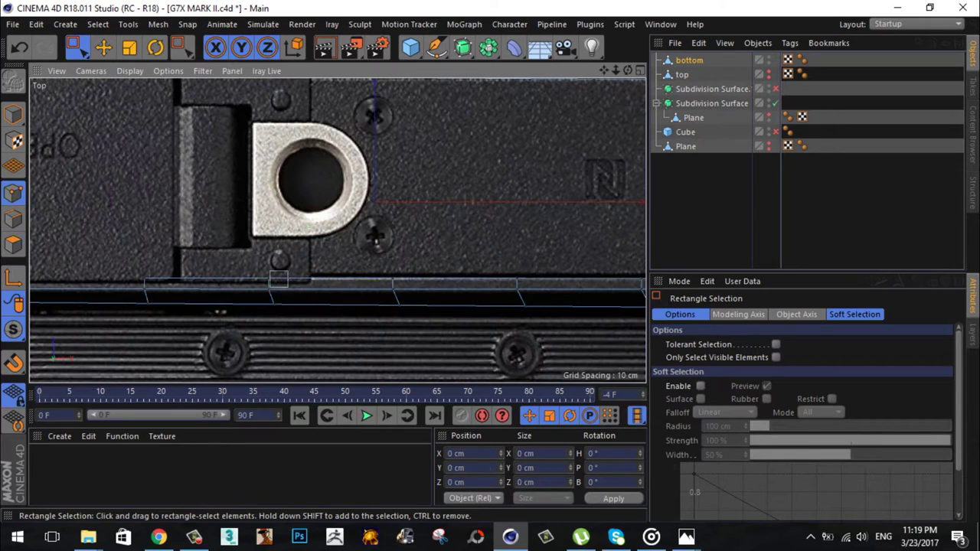
Step: Add a loop cut across the bottom strip and move the new edge onto the reference
right_click(326, 299)
left_click(222, 436)
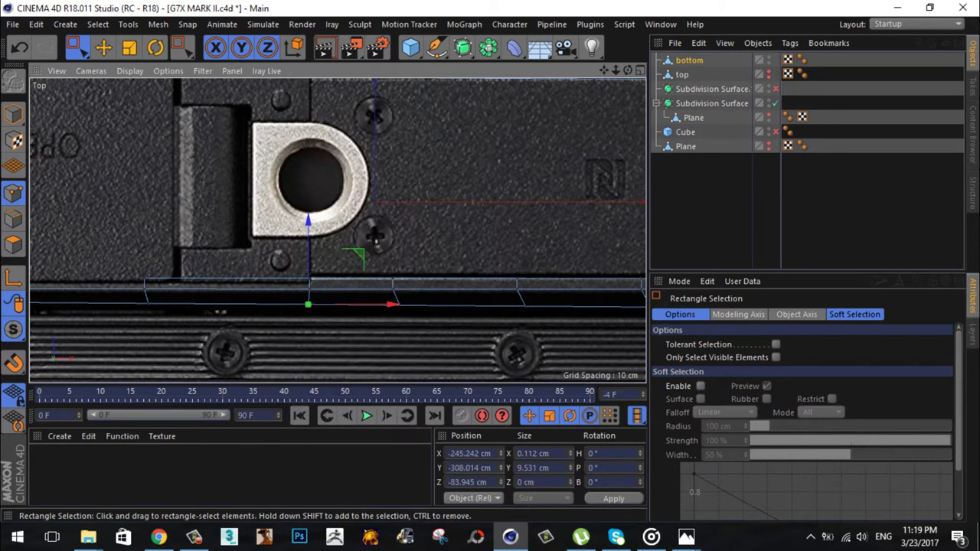
right_click(222, 437)
left_click(265, 301)
key("space")
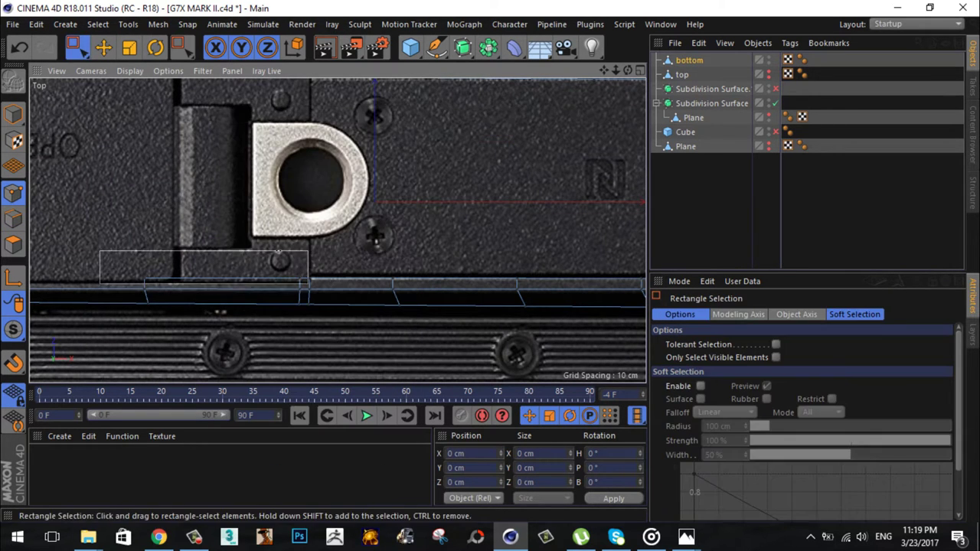
scroll(337, 230, "down", 3)
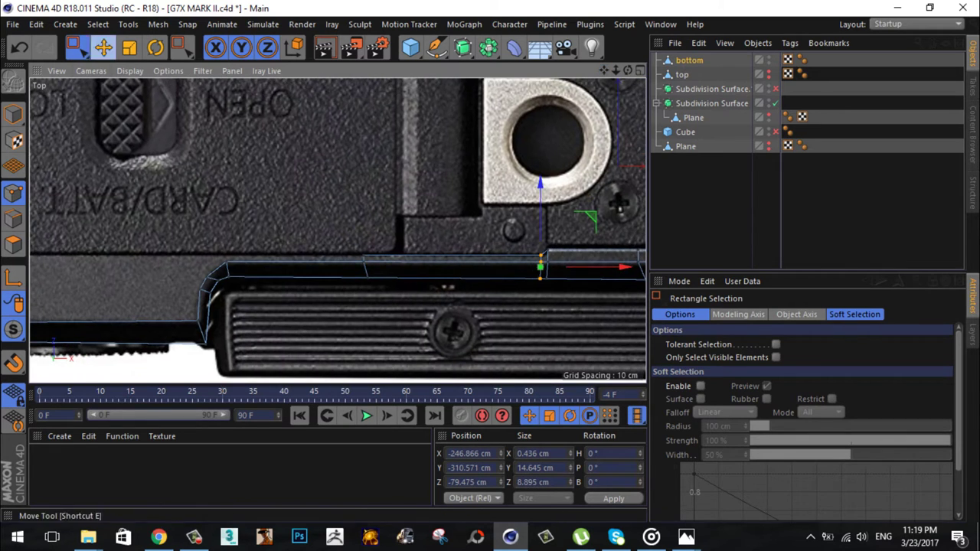
key("e")
left_click_drag(193, 264, 185, 231)
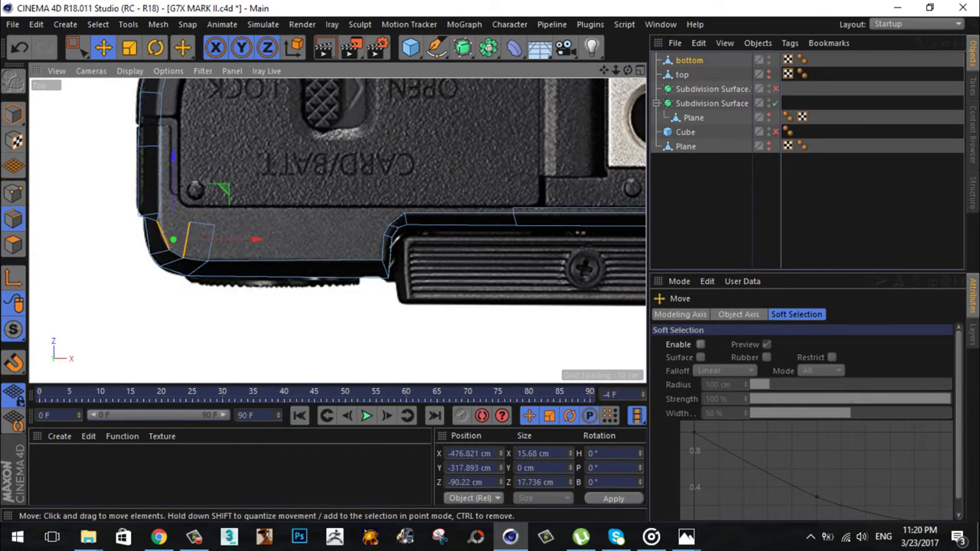
Step: Lift the corner edge to the reference line and bridge a polygon across the corner gap
key("m")
key("p")
left_click(183, 48)
left_click(233, 219)
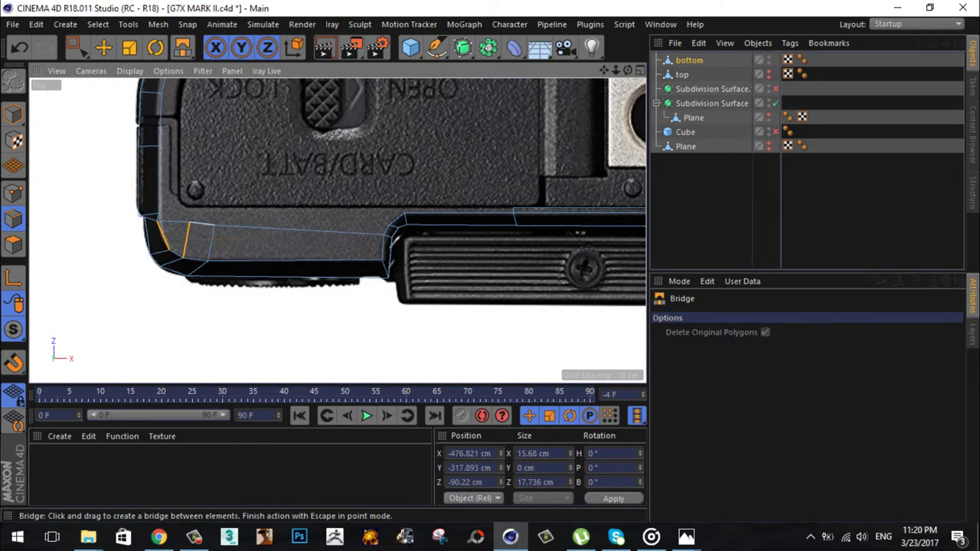
key("e")
key("0")
mouse_move(204, 217)
left_mouse_down()
mouse_move(203, 205)
mouse_move(394, 224)
left_mouse_up()
right_click(306, 205)
left_click(356, 170)
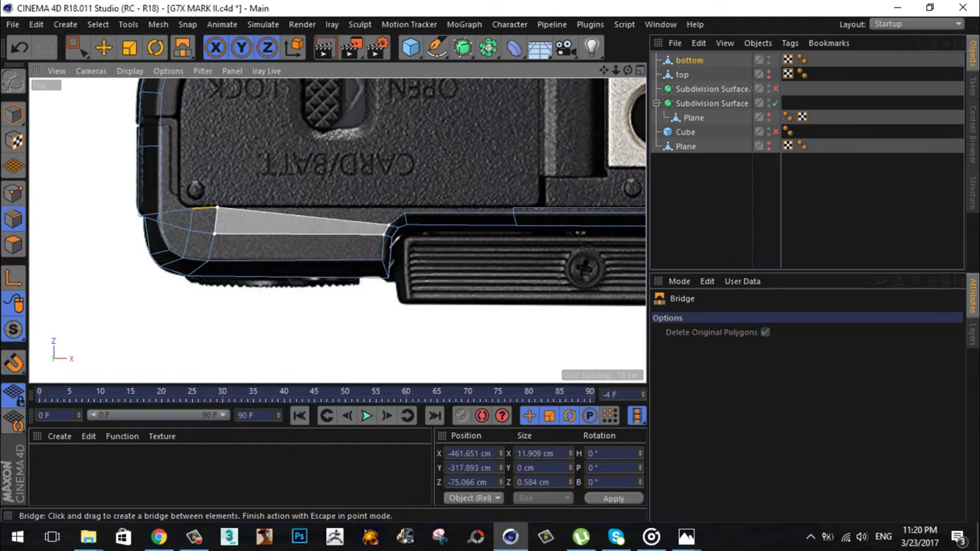
scroll(348, 223, "up", 2)
right_click(84, 111)
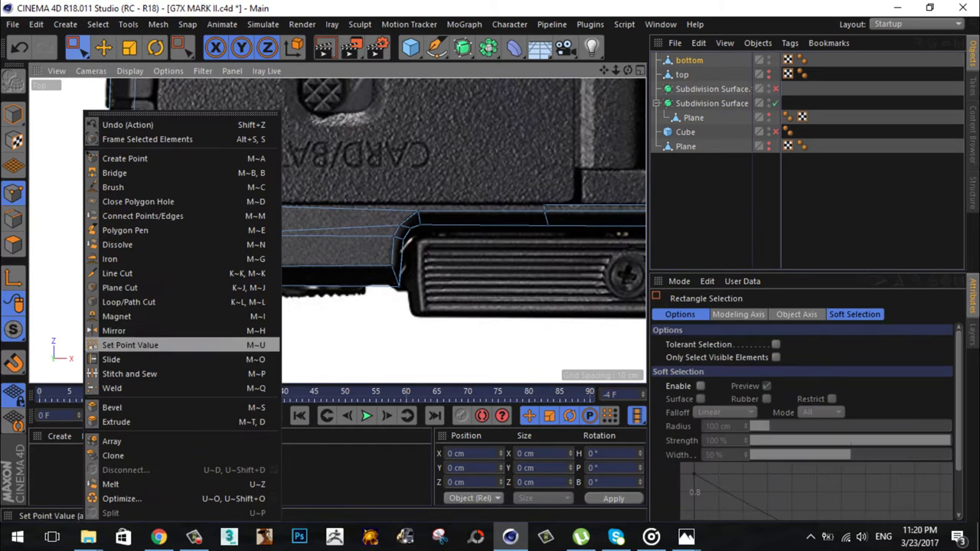
left_click(138, 300)
key("0")
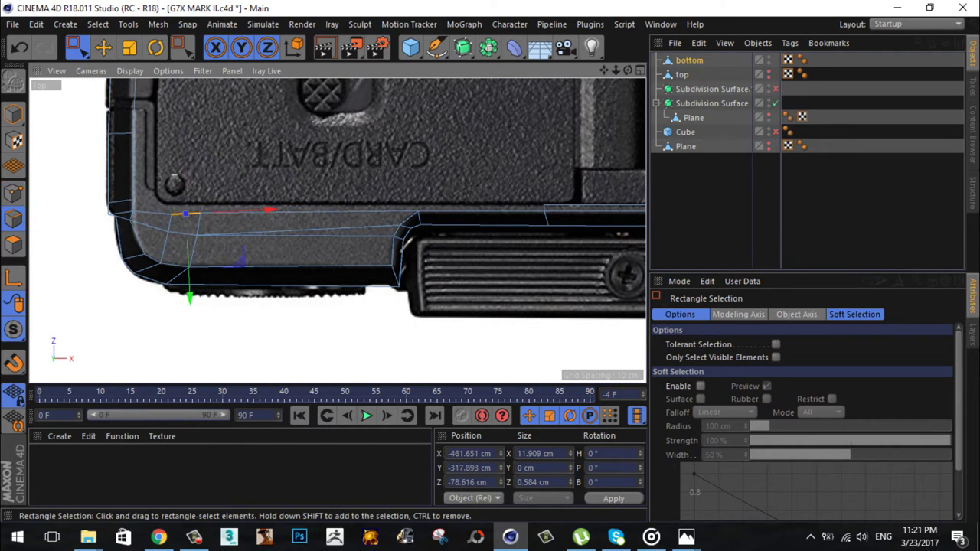
left_click(337, 212, "shift")
type("0")
key("Return")
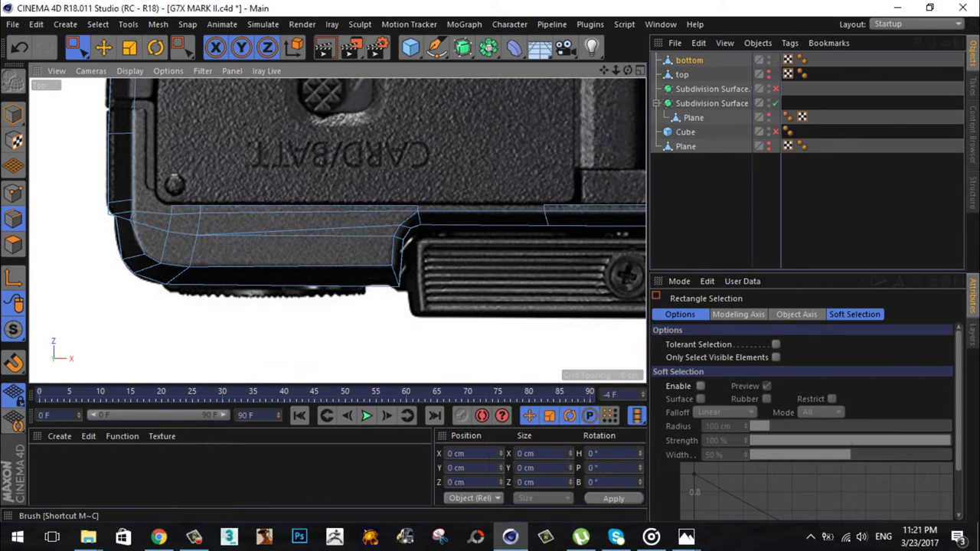
key("m")
key("b")
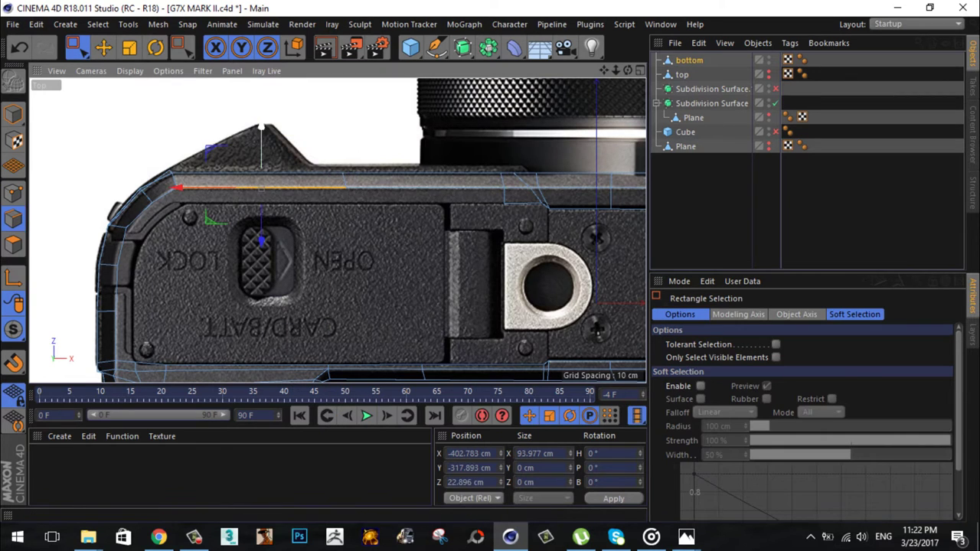
left_click(640, 70)
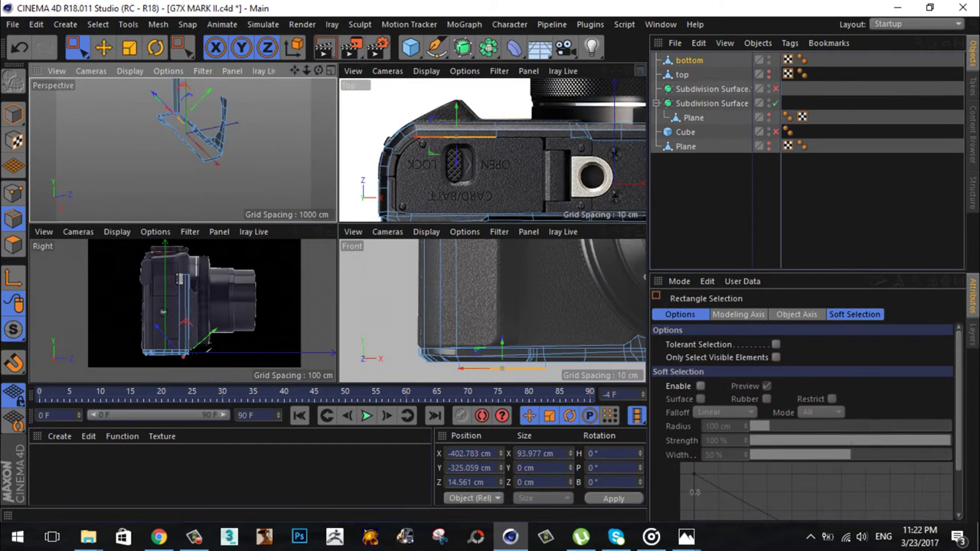
key("F2")
key("e")
middle_click_drag(224, 279, 339, 218, "alt")
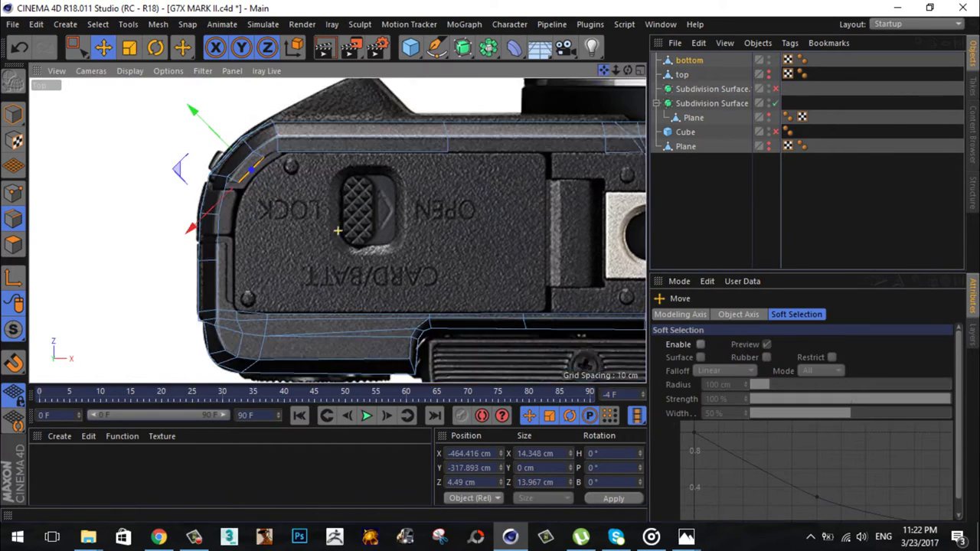
key("m")
key("b")
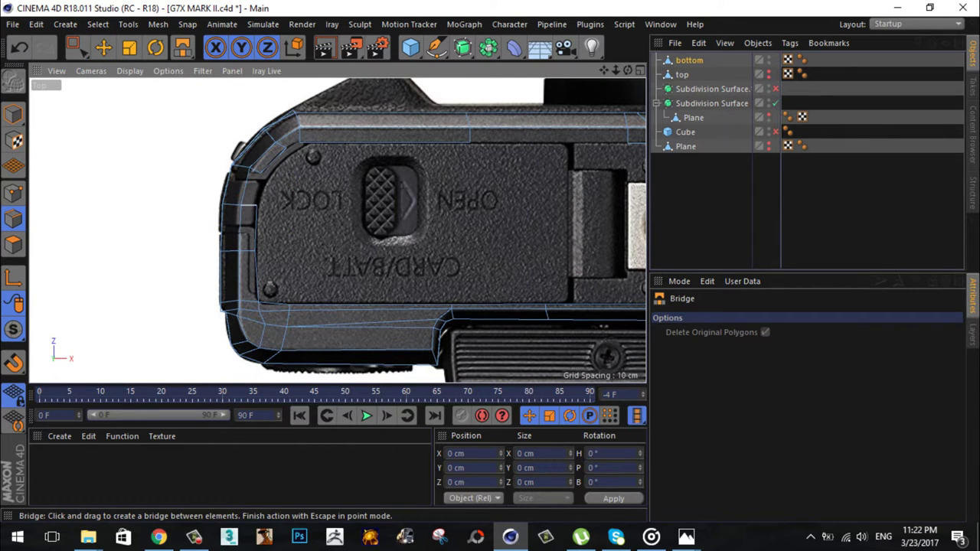
key("e")
right_click(332, 281)
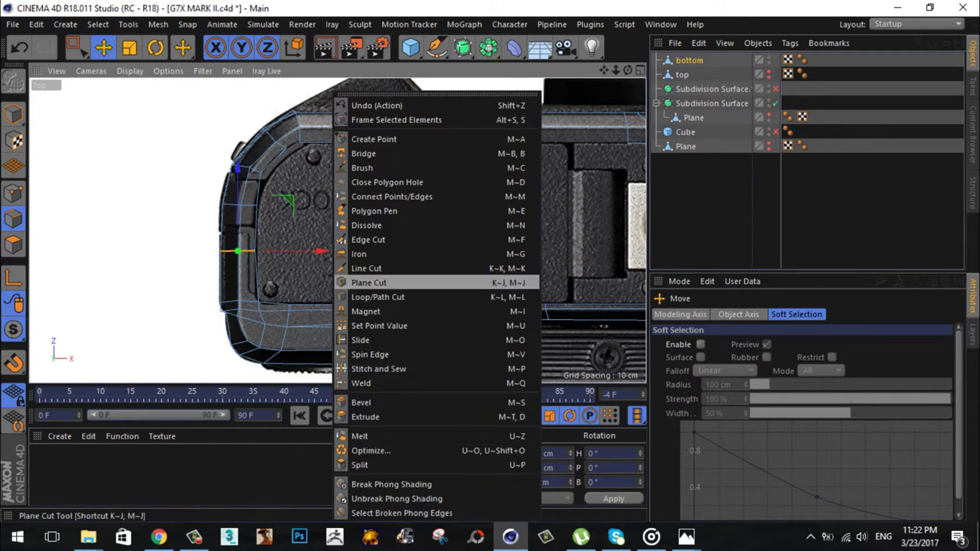
left_click(360, 400)
key("e")
scroll(512, 165, "down", 2)
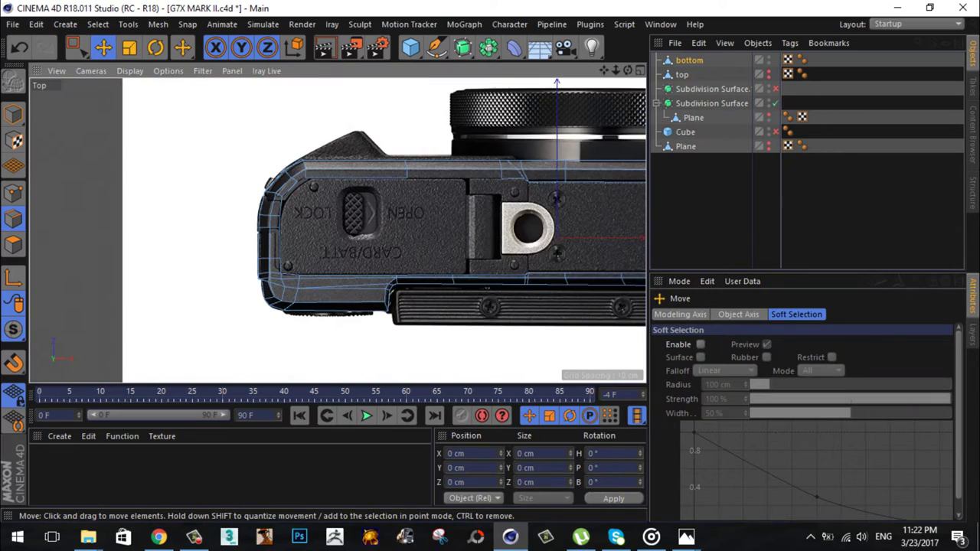
right_click(512, 165)
left_click(497, 150)
scroll(337, 230, "down", 2)
middle_click_drag(337, 230, 327, 229, "alt")
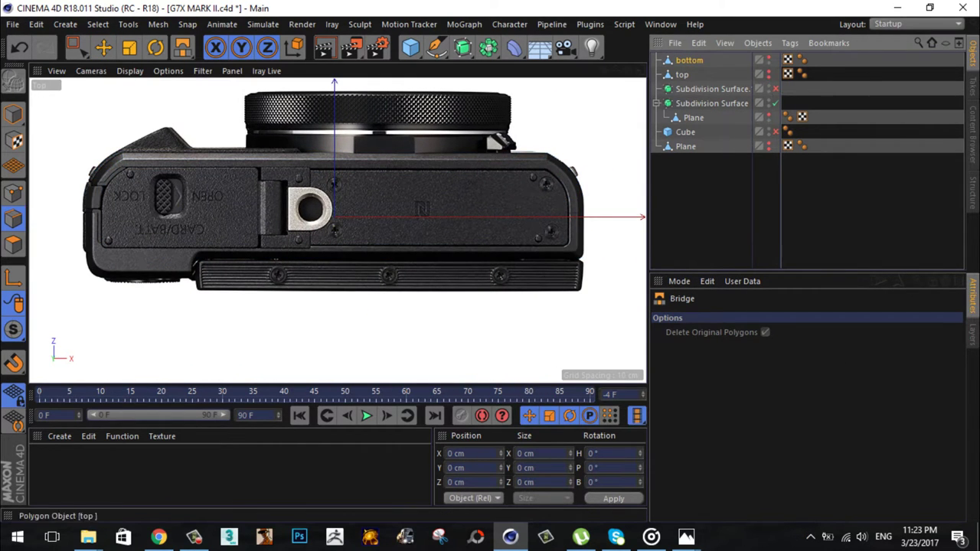
Step: Add a Plane, stretch it taller over the bottom plate, and make it editable
left_click_drag(411, 48, 703, 94)
left_click_drag(536, 94, 535, 93)
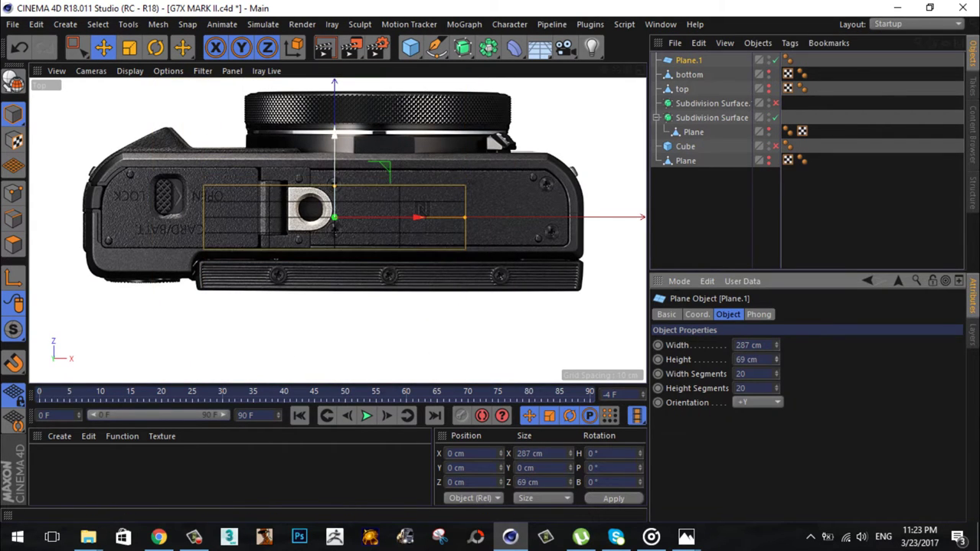
left_click_drag(334, 186, 334, 170)
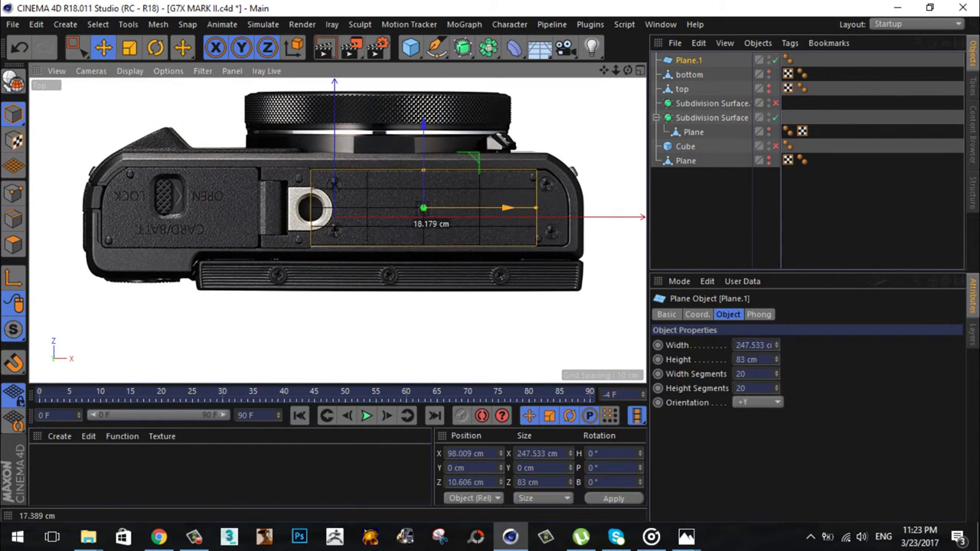
key("c")
Step: Extrude one vertical edge of the plane rightward to the bottom plate's end
left_click(13, 218)
scroll(383, 222, "up", 5)
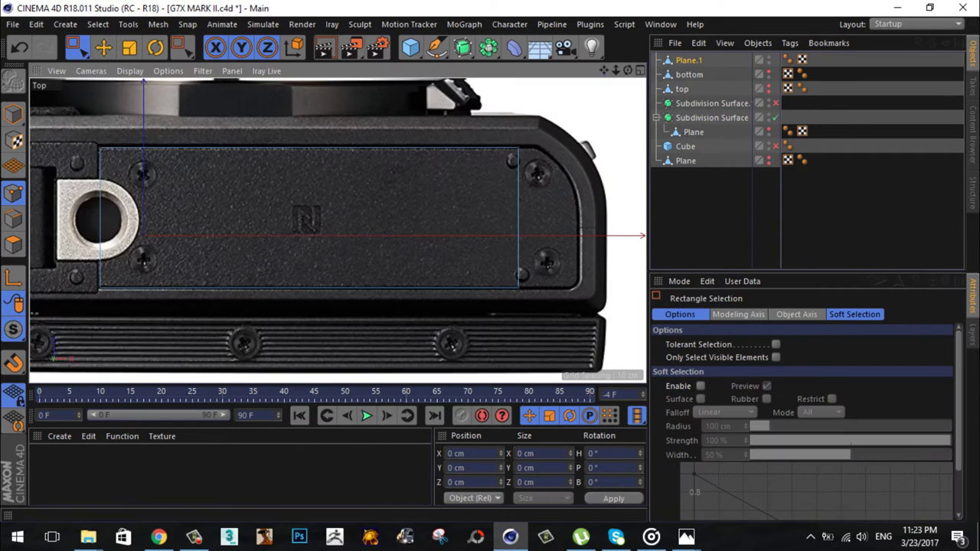
left_click_drag(375, 130, 394, 314)
left_click_drag(329, 218, 389, 218, "ctrl")
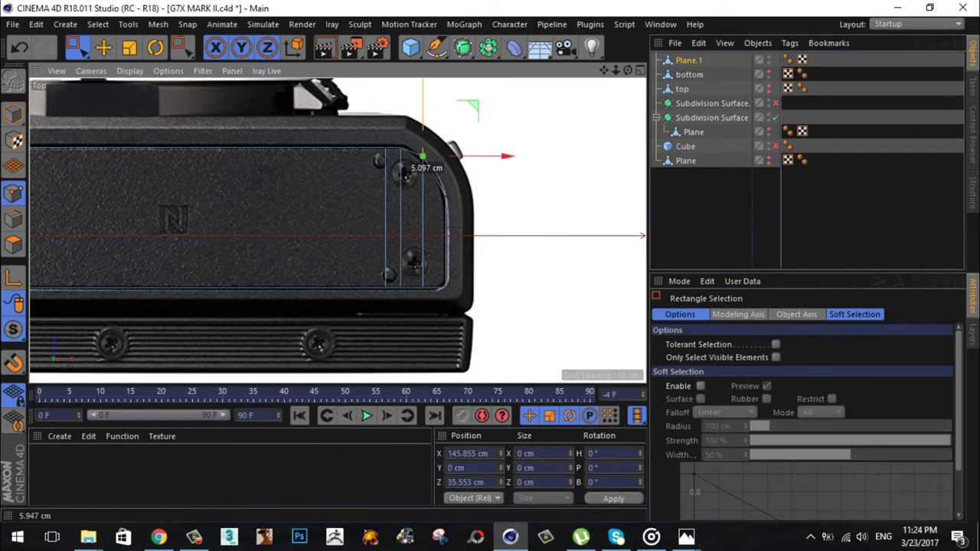
scroll(383, 199, "down", 4)
key("t")
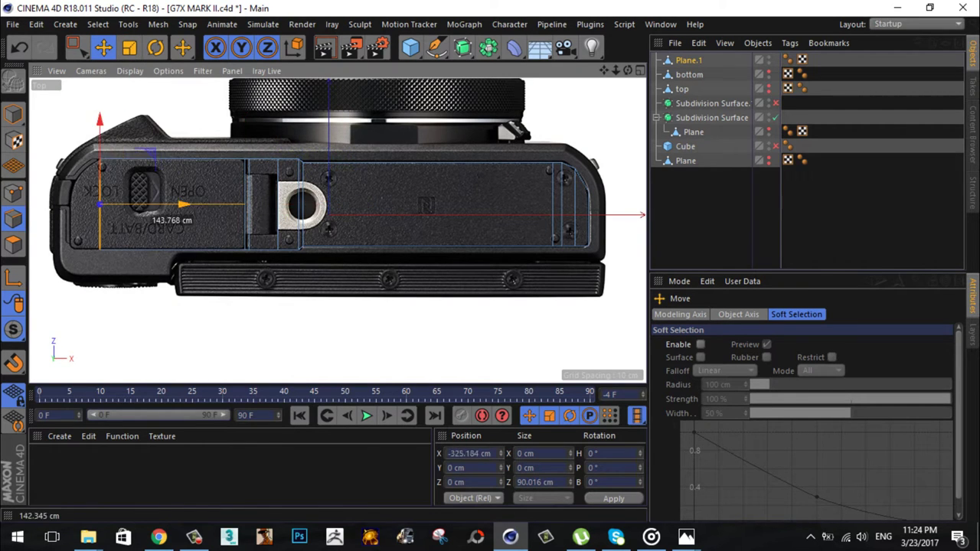
scroll(337, 229, "up", 4)
key("0")
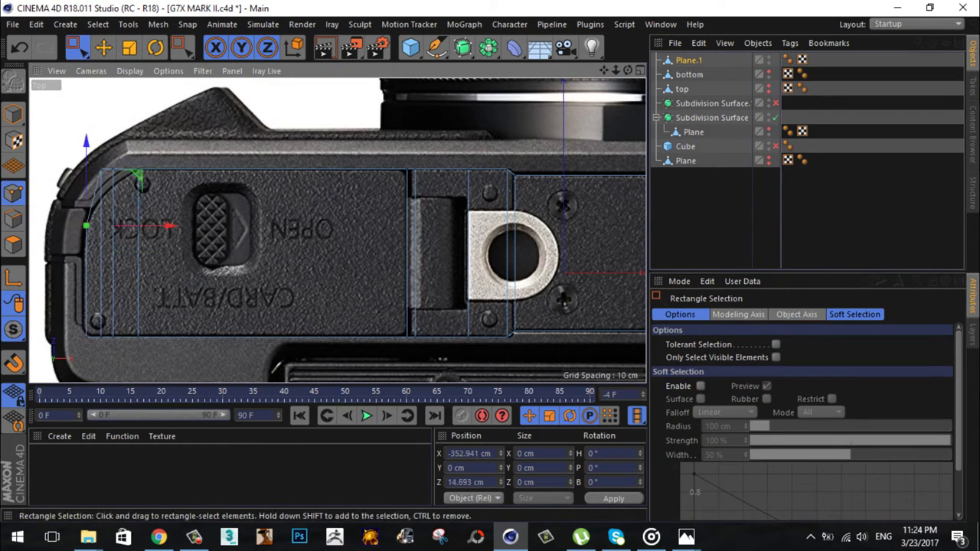
scroll(337, 230, "down", 4)
scroll(337, 230, "up", 4)
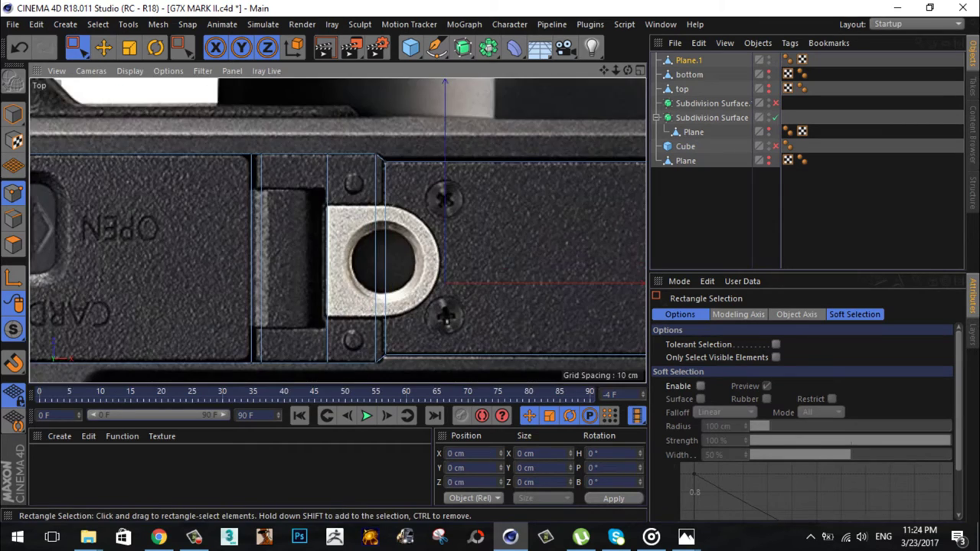
key("e")
Step: Lower the new plate about 5 cm below the body along Y and reselect the bottom object
key("F5")
key("F1")
scroll(337, 229, "up", 4)
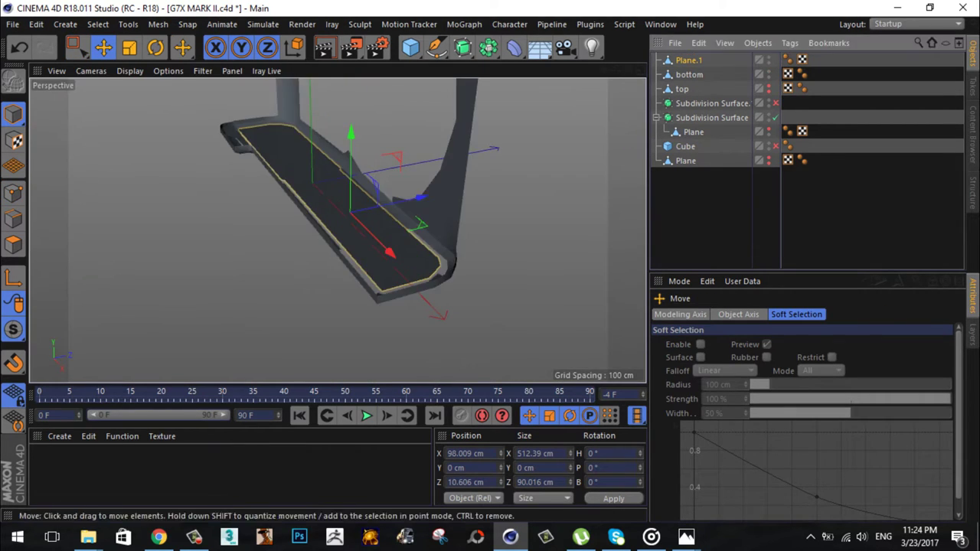
left_click_drag(300, 168, 300, 230)
left_click_drag(299, 151, 299, 131)
scroll(336, 230, "down", 4)
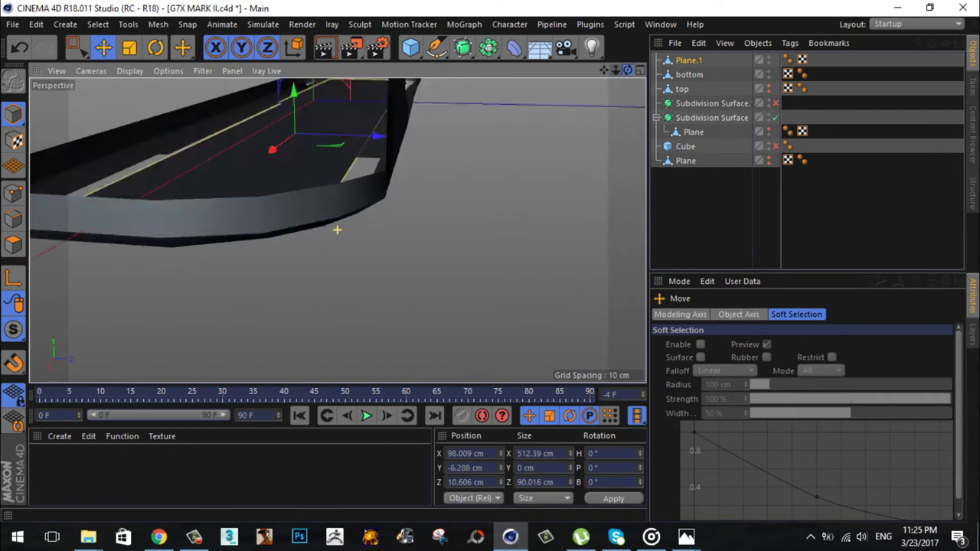
left_click_drag(334, 227, 360, 191, "alt")
key("F5")
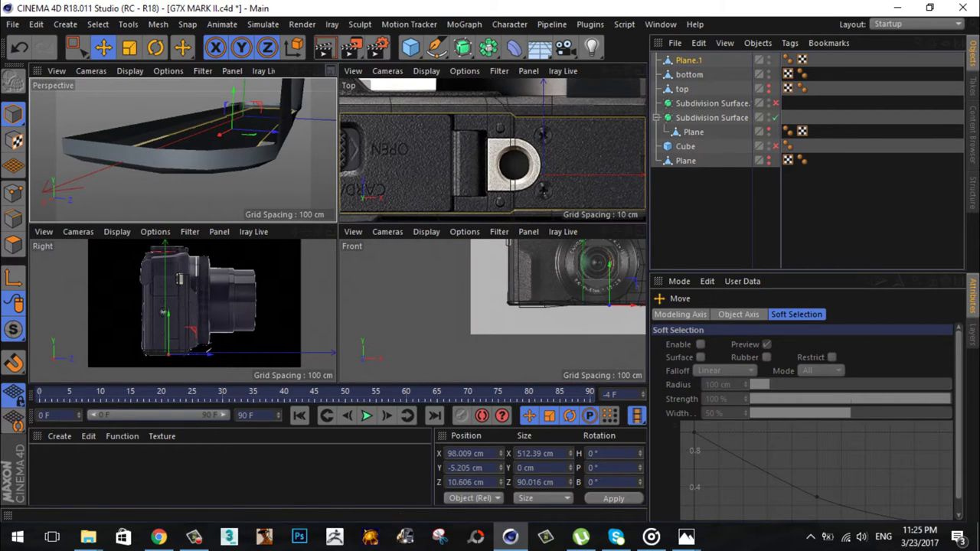
left_click(689, 74)
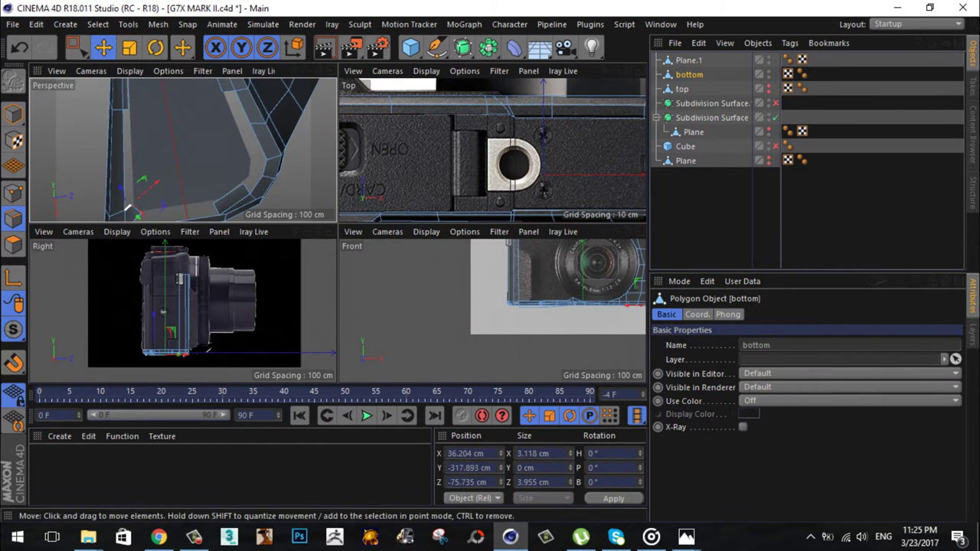
Step: Try bridging edges at the bottom corner in the top and perspective views
key("F2")
scroll(517, 216, "up", 2)
key("b")
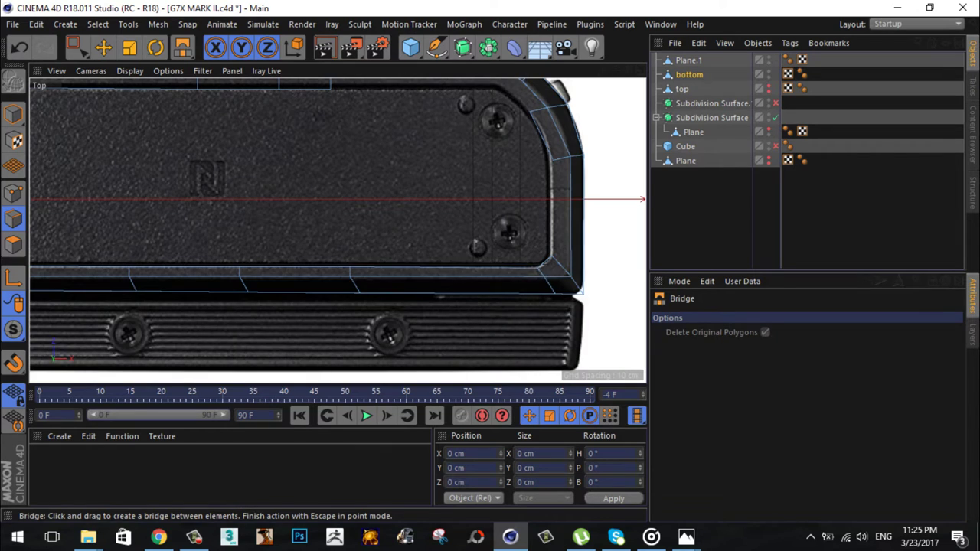
middle_click_drag(459, 153, 386, 241, "alt")
key("e")
right_click(370, 92)
left_click(398, 153)
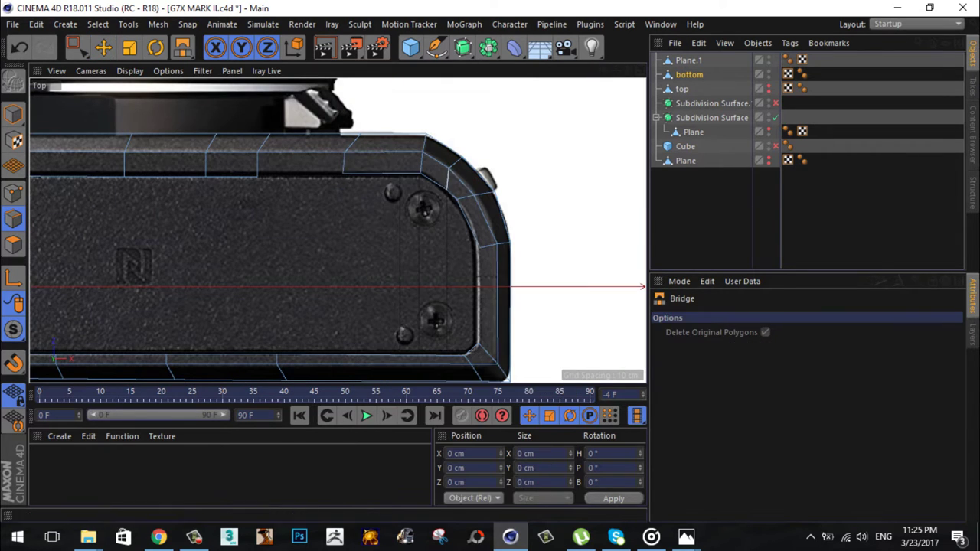
key("0")
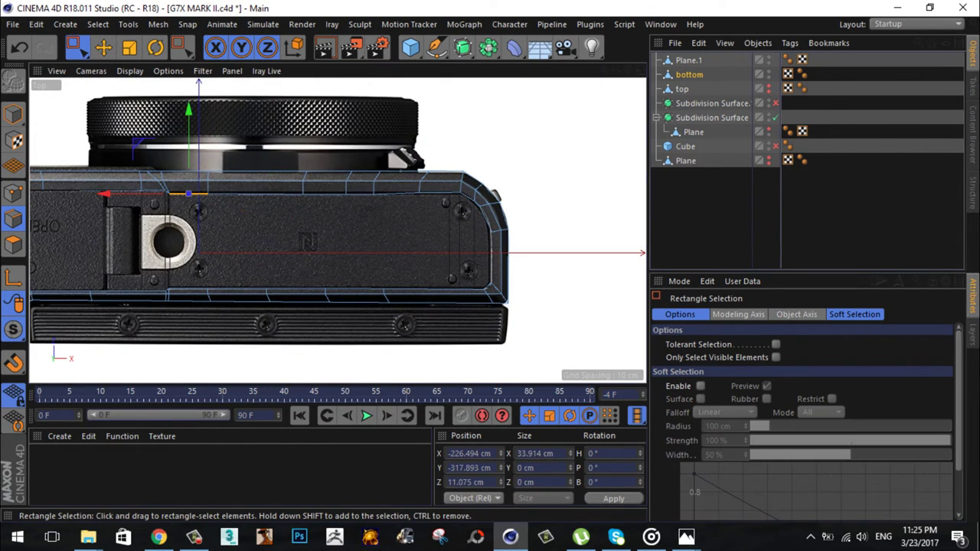
key("F1")
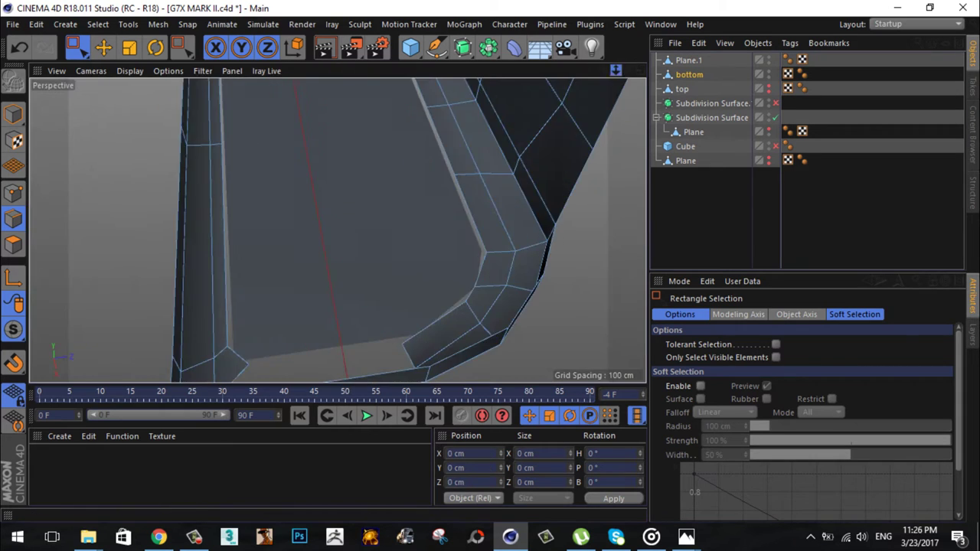
mouse_move(352, 230)
left_mouse_down("alt")
mouse_move(400, 232)
mouse_move(346, 237)
mouse_move(329, 228)
left_mouse_up("alt")
key("b")
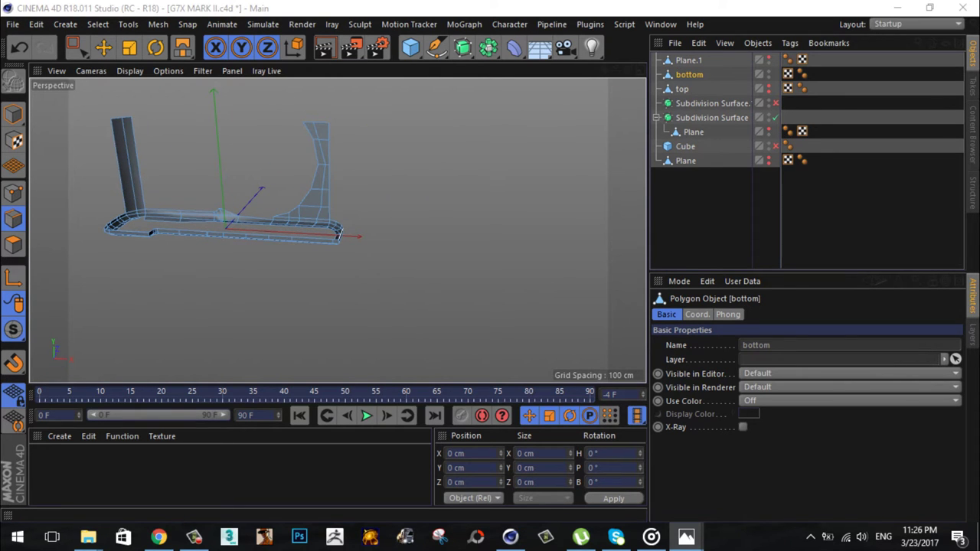
Step: Drag back.jpg from the reference-photo folder into the maximized Front viewport as its background
key("F5")
key("F4")
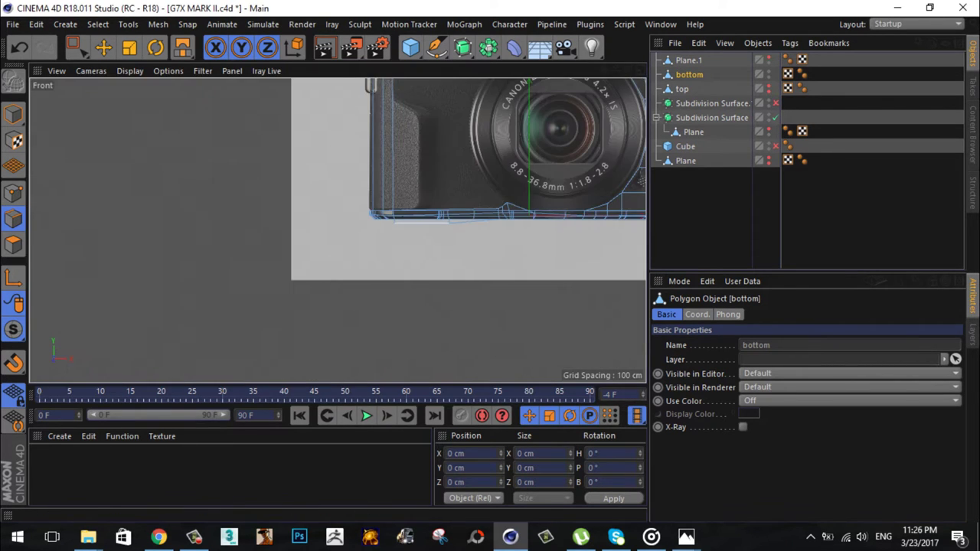
left_click(207, 471)
left_click(687, 107)
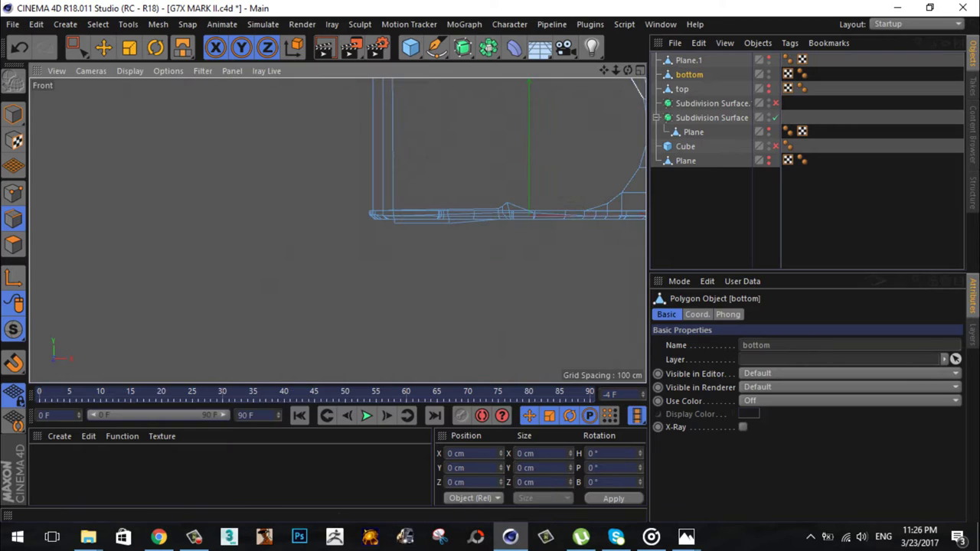
left_click_drag(528, 497, 337, 229)
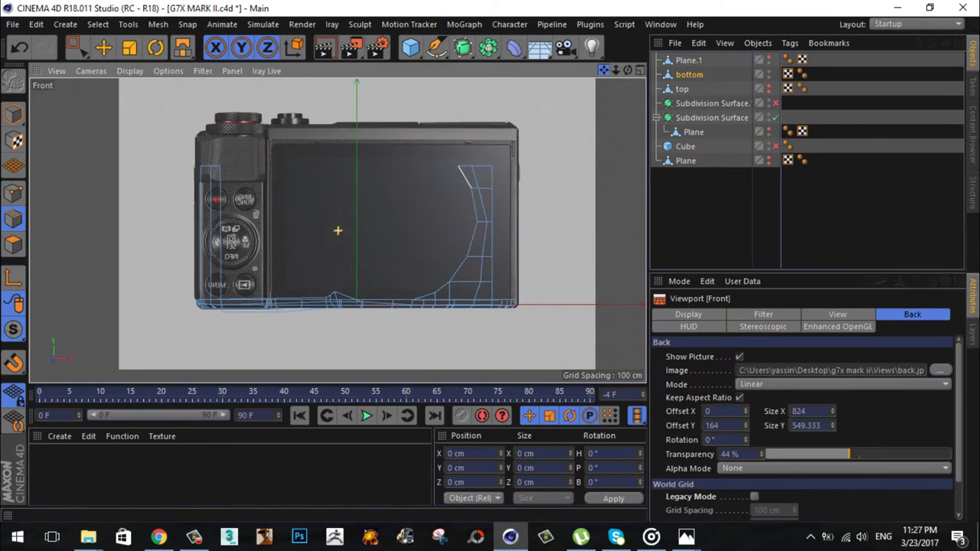
Step: Select the long bottom edge path, then a short edge near the gap
middle_click_drag(337, 230, 313, 228, "alt")
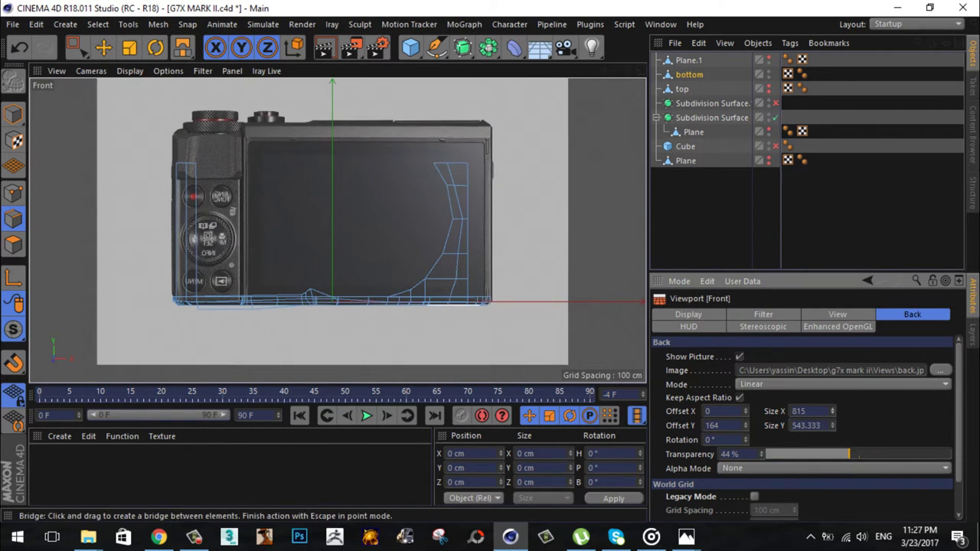
scroll(452, 291, "up", 4)
key("e")
middle_click(281, 249)
middle_click(154, 138)
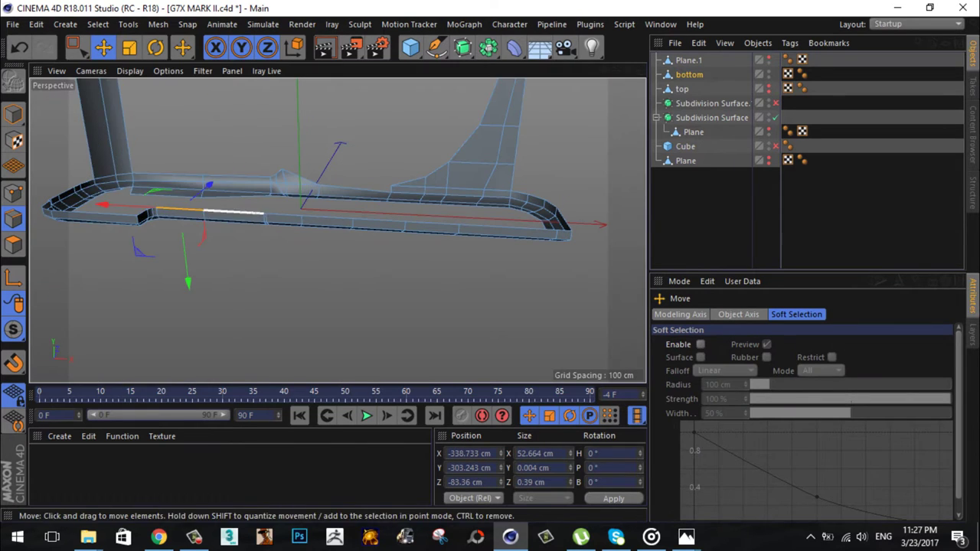
left_click(98, 24)
left_click(134, 191)
left_click_drag(157, 208, 557, 228)
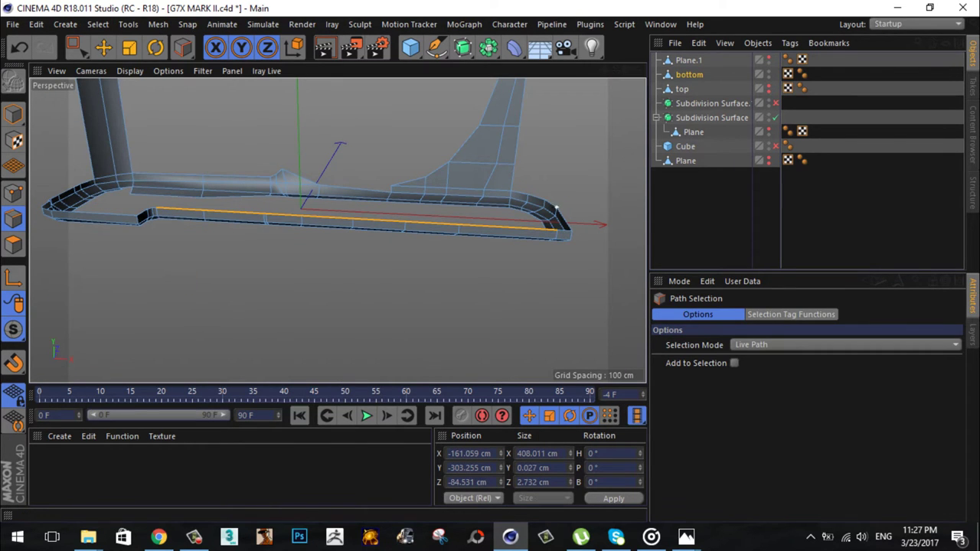
key("e")
left_click(555, 211)
Step: Select Plane.1, show the grip in the viewport, and turn off its subdivision smoothing
left_click_drag(340, 227, 162, 311, "alt")
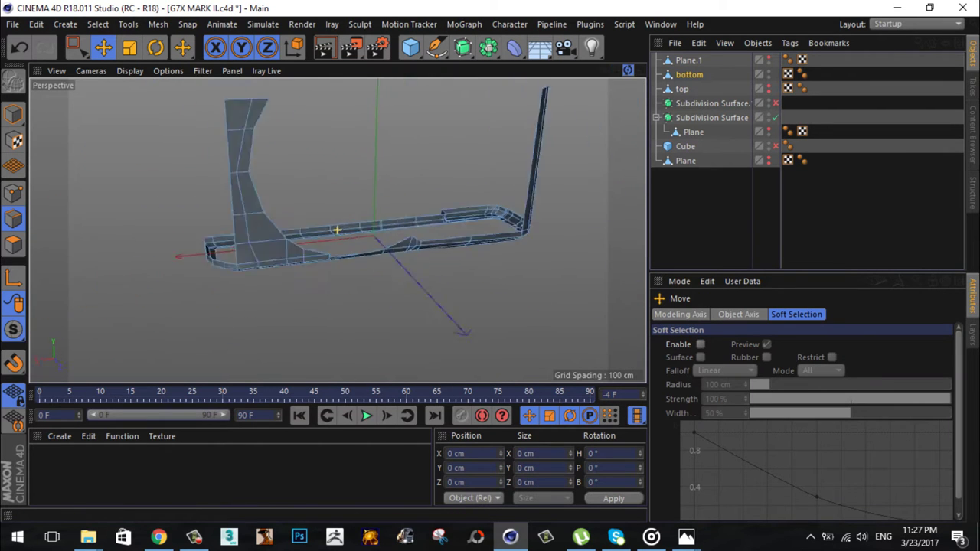
middle_click(163, 312)
middle_click(334, 221)
left_click_drag(336, 228, 338, 231, "alt")
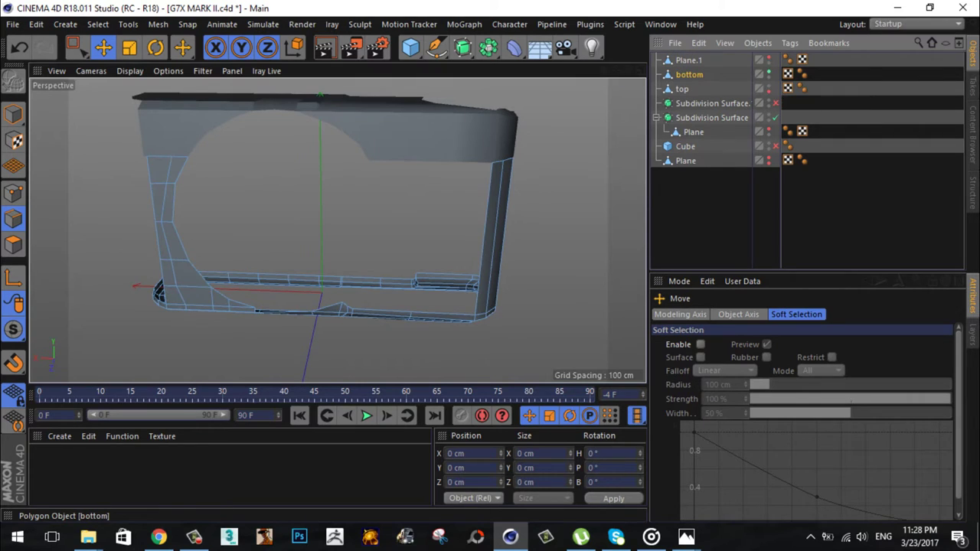
left_click(688, 60)
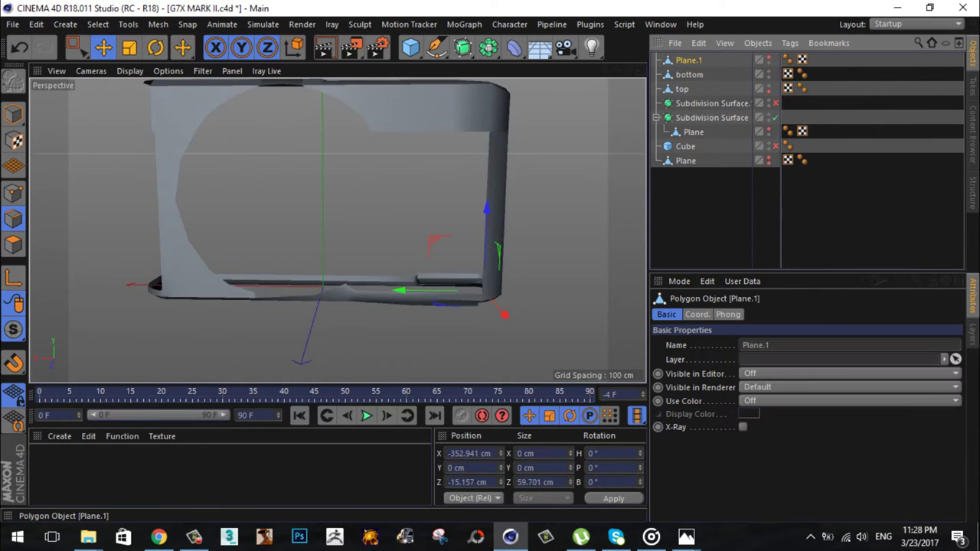
left_click(768, 132)
left_click(775, 117)
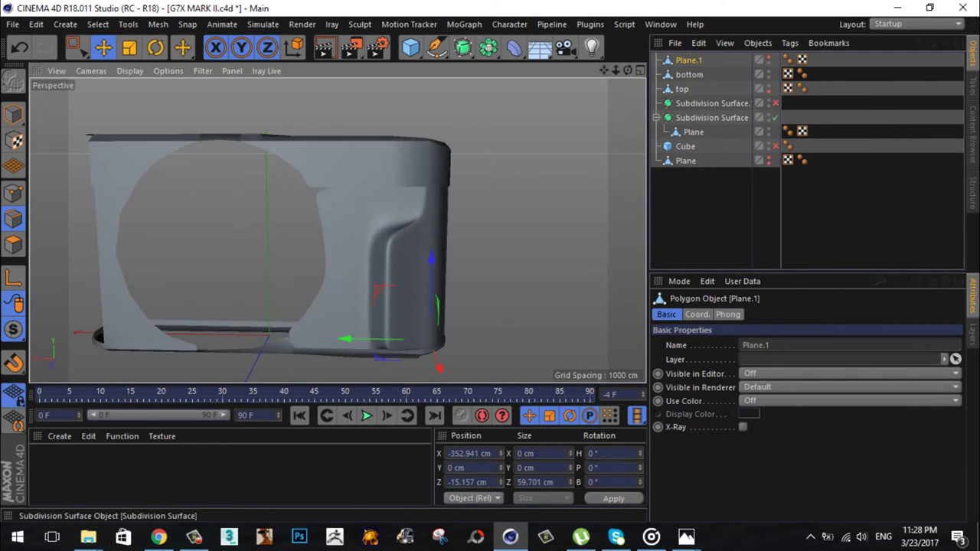
left_click(693, 131)
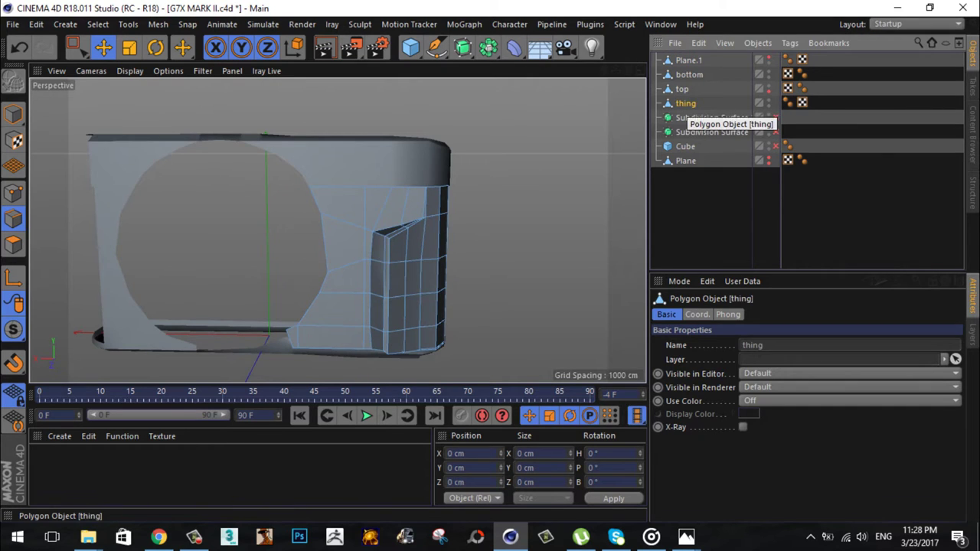
Step: Orbit around the bottom frame's corner, then select the frame in the side reference view
left_click(459, 230)
mouse_move(459, 229)
left_mouse_down("alt")
mouse_move(339, 230)
mouse_move(330, 261)
left_mouse_up("alt")
left_click(339, 230)
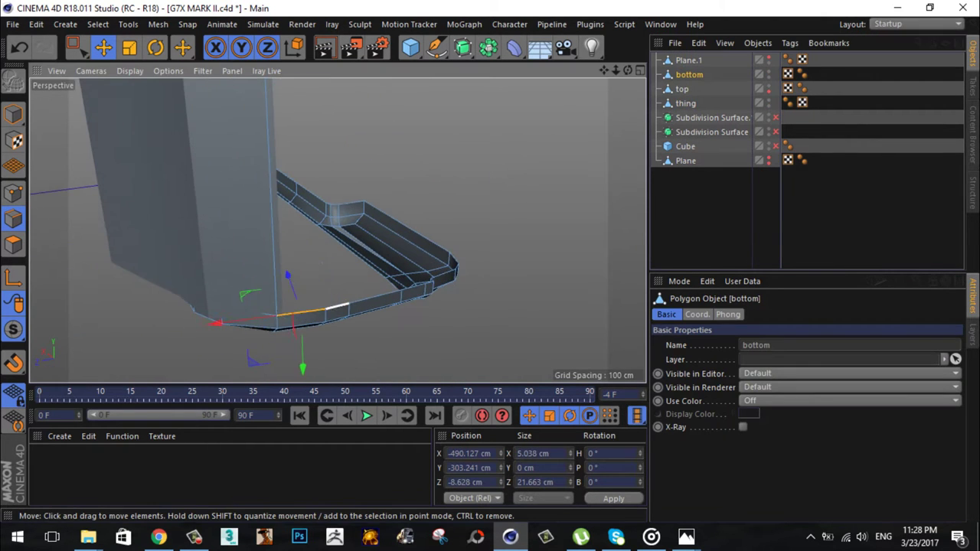
left_click_drag(375, 297, 337, 229, "alt")
key("0")
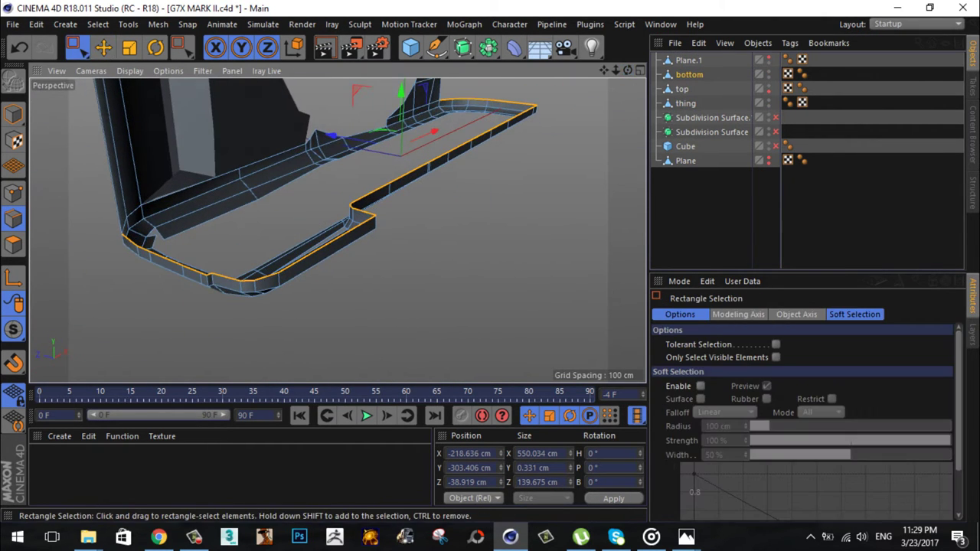
left_click_drag(616, 69, 288, 137)
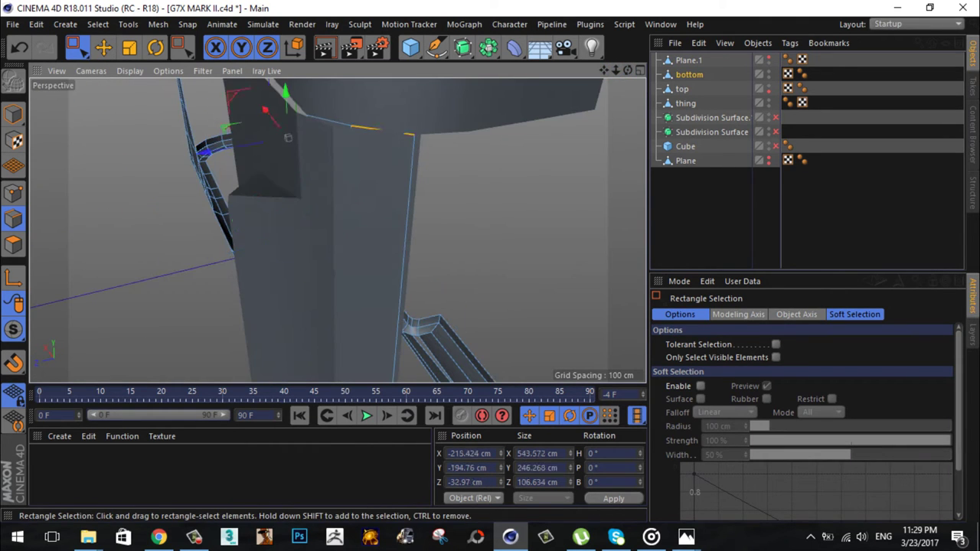
left_click_drag(463, 188, 336, 229, "alt")
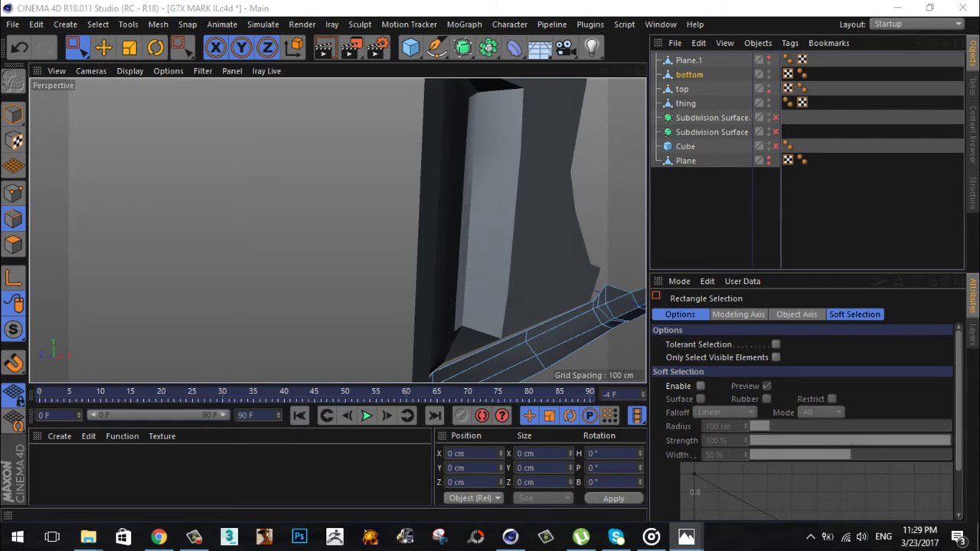
left_click_drag(337, 230, 339, 227, "alt")
key("F3")
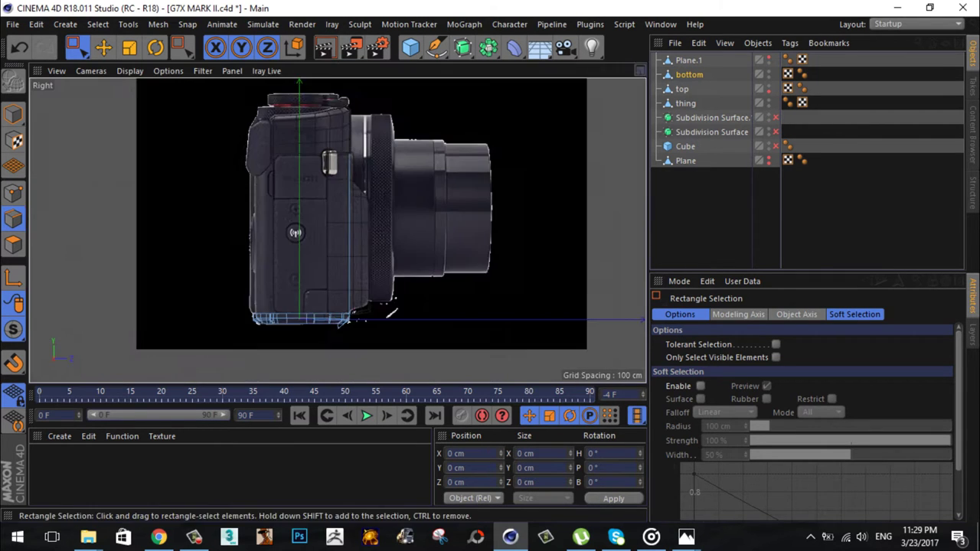
key("e")
left_click(398, 323)
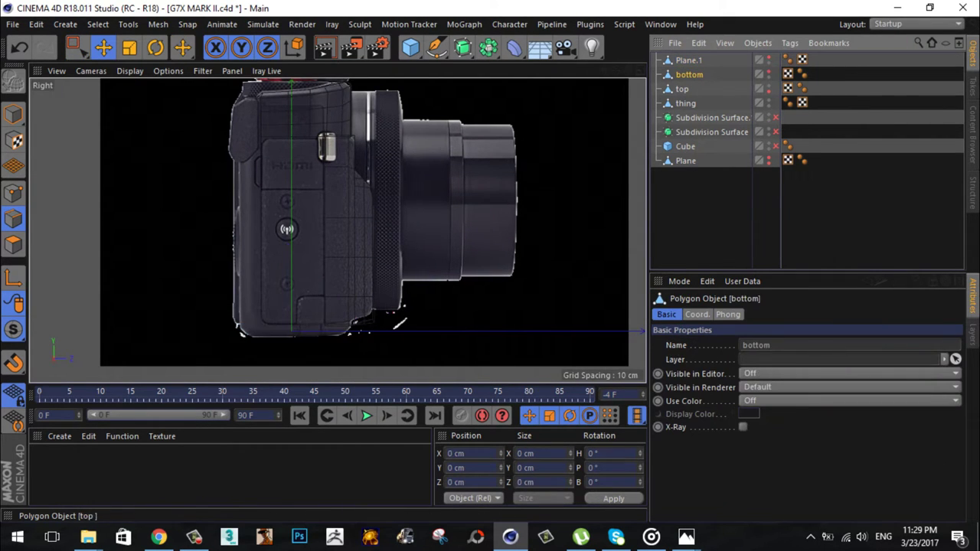
Step: Make the grip object 'thing' active and check it in the top and perspective views
left_click(348, 253)
key("F5")
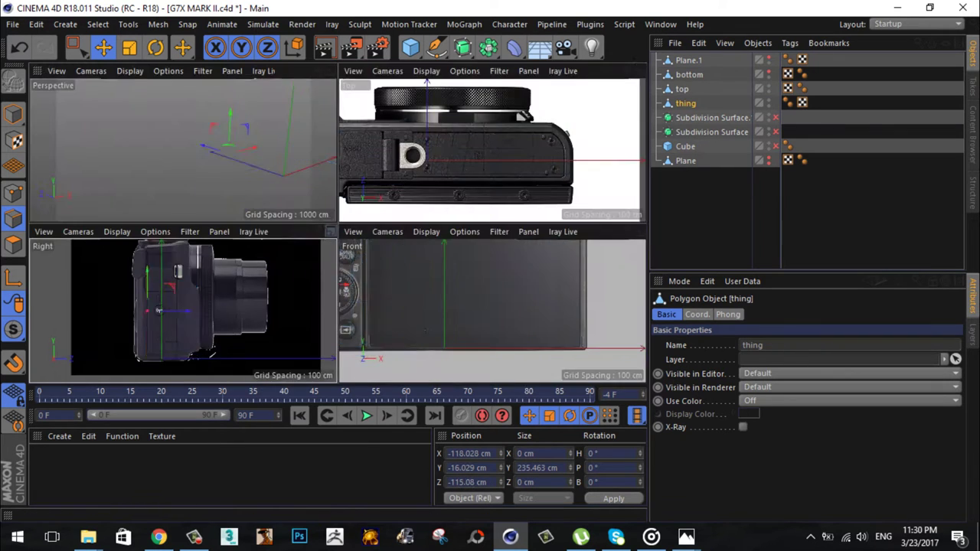
key("F2")
scroll(336, 230, "up", 5)
scroll(444, 295, "down", 2)
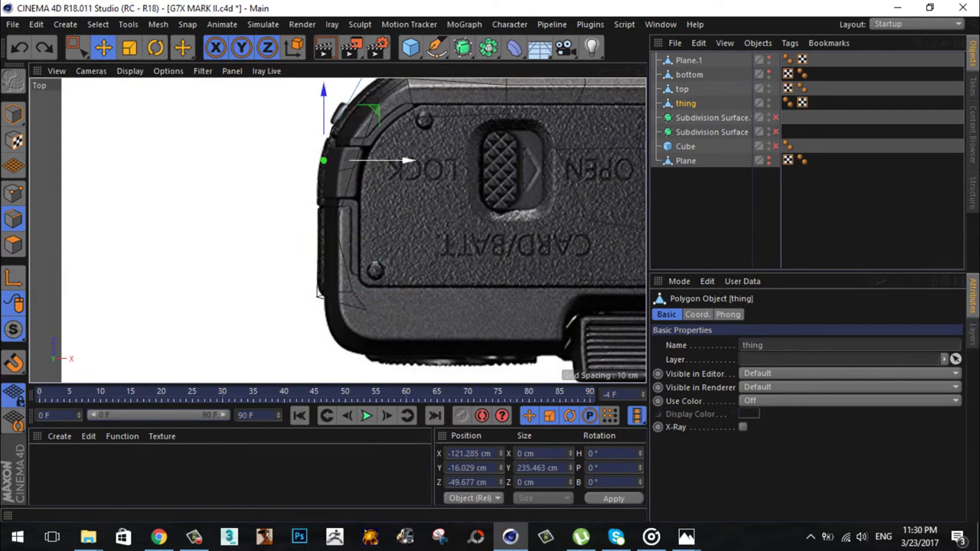
key("F5")
key("F1")
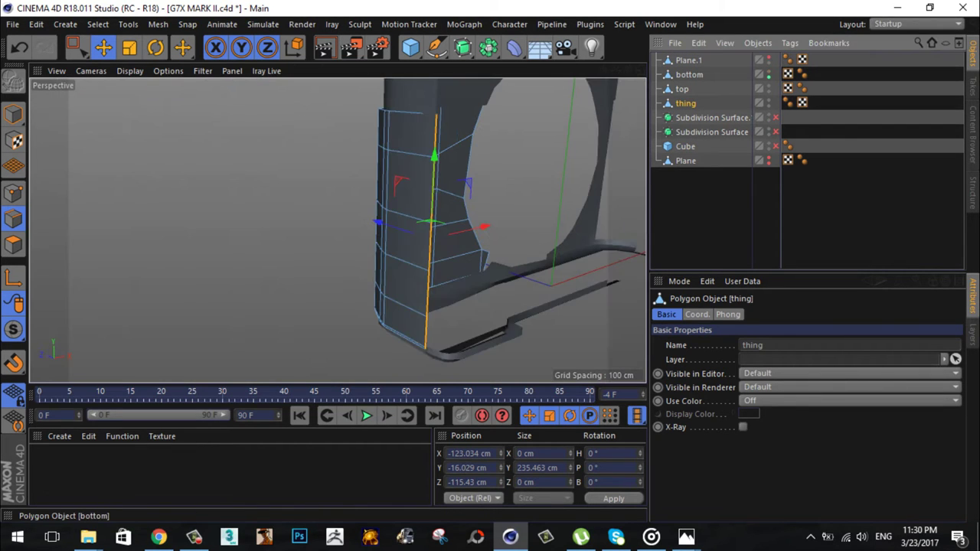
left_click_drag(337, 230, 383, 222, "alt")
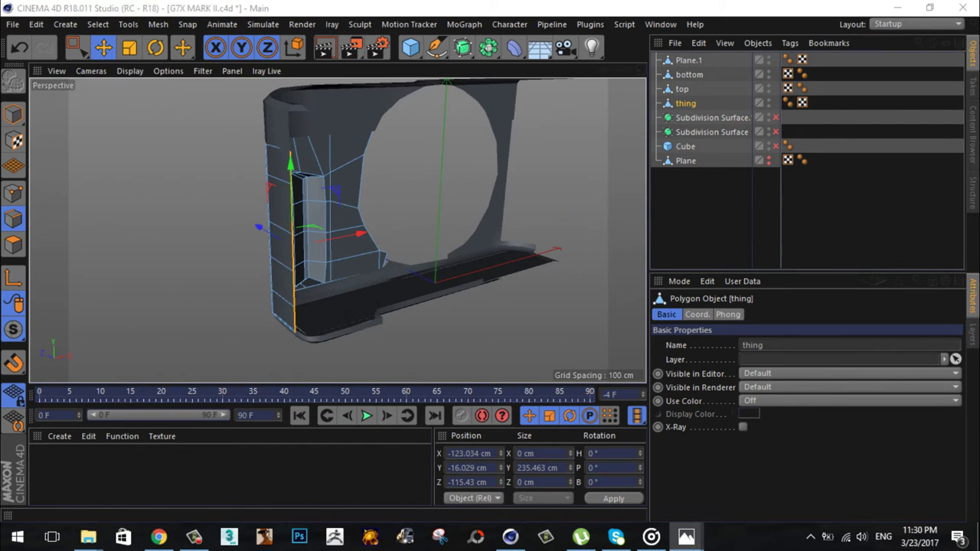
Step: Select the 'bottom' frame and Bridge its inner edges
left_click(689, 75)
key("o")
left_click_drag(298, 324, 283, 299, "alt")
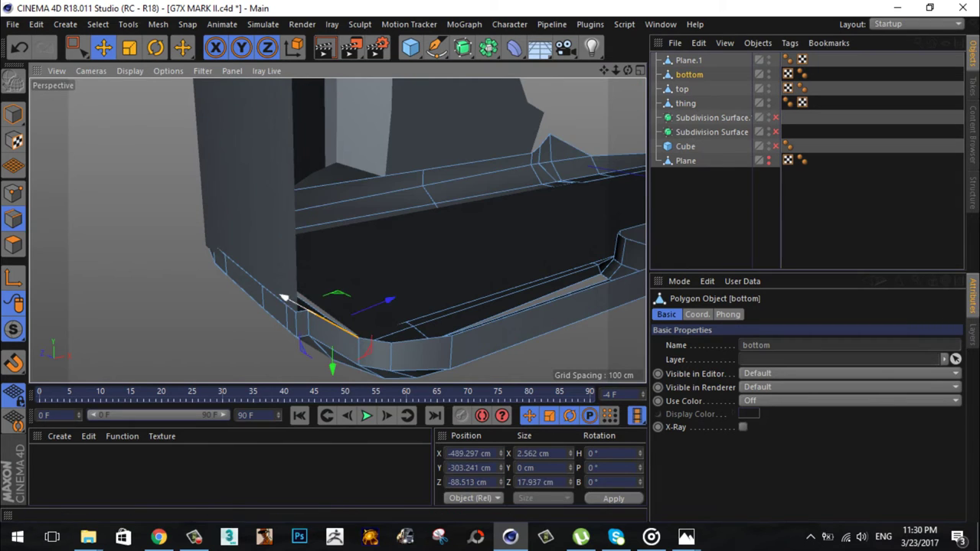
scroll(339, 230, "up", 3)
left_click_drag(339, 230, 363, 267, "alt")
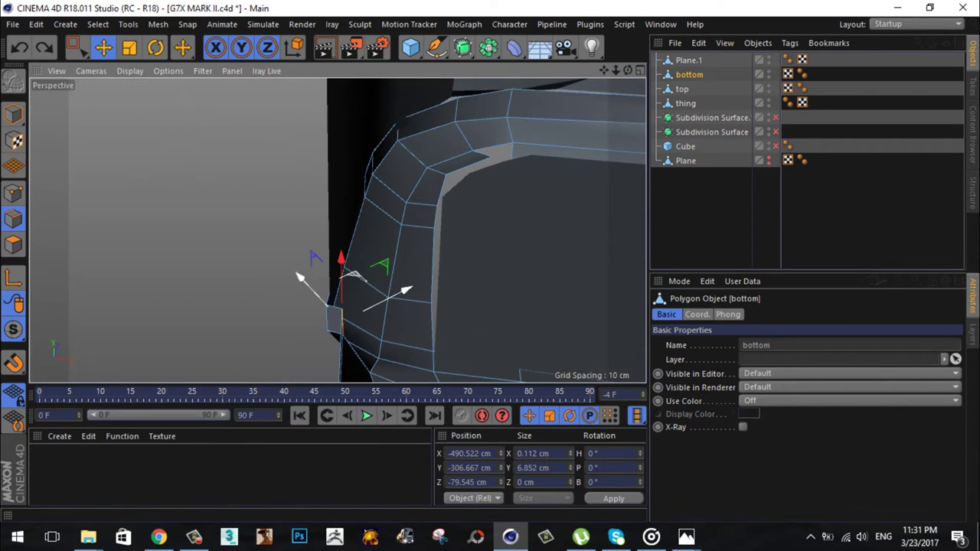
scroll(437, 306, "down", 3)
left_click_drag(437, 306, 336, 227, "alt")
right_click(337, 227)
left_click(336, 227)
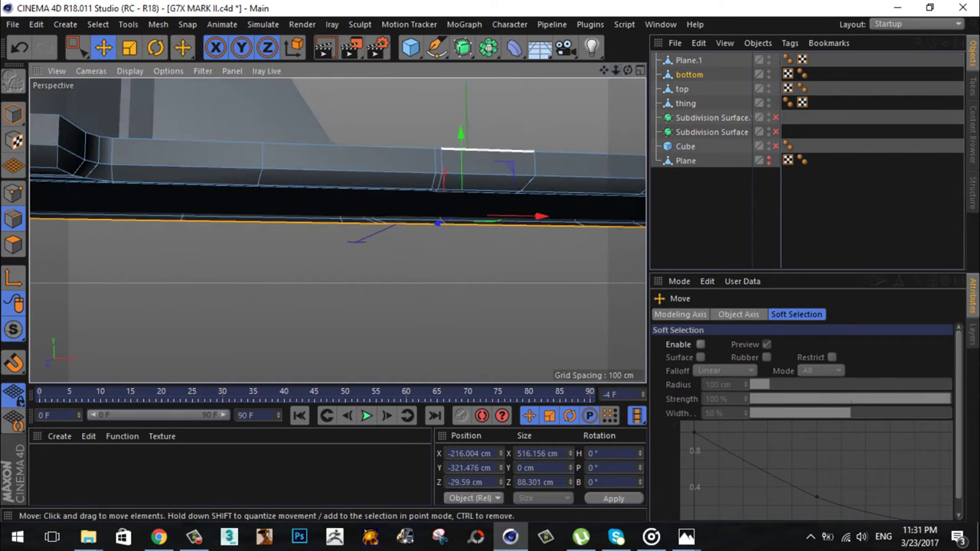
Step: Move the selected edges down toward the base and flatten them to zero height
key("F5")
left_click_drag(466, 337, 467, 349)
scroll(138, 345, "up", 3)
scroll(36, 348, "up", 3)
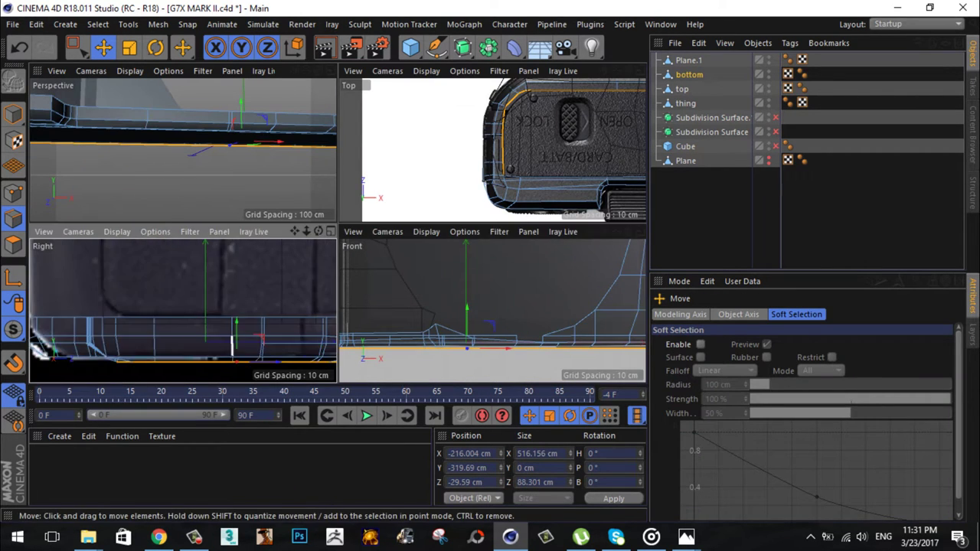
key("F1")
left_click_drag(339, 230, 297, 305, "alt")
key("ctrl+z")
key("ctrl+y")
Step: Path-select the edges along the frame's lower rim
left_click(297, 305)
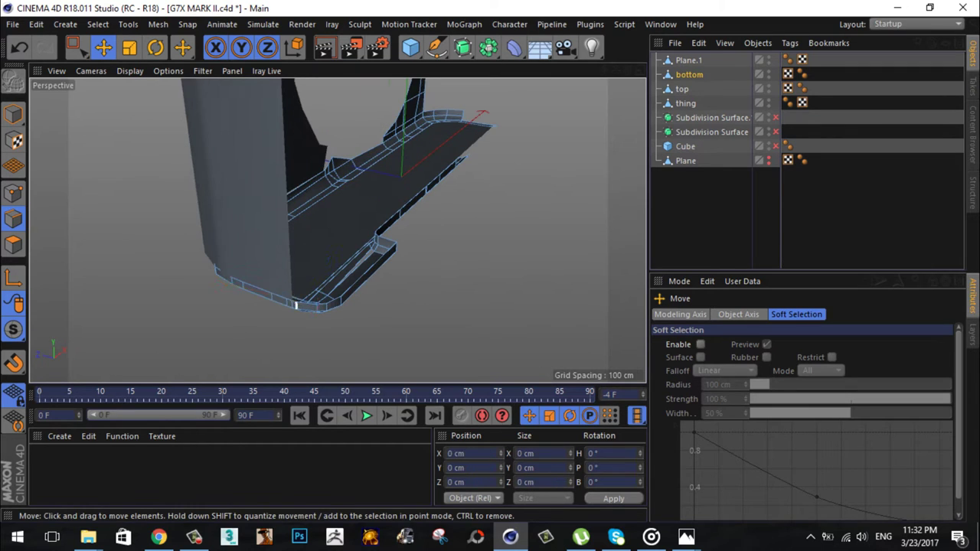
scroll(341, 299, "up", 2)
key("u")
key("m")
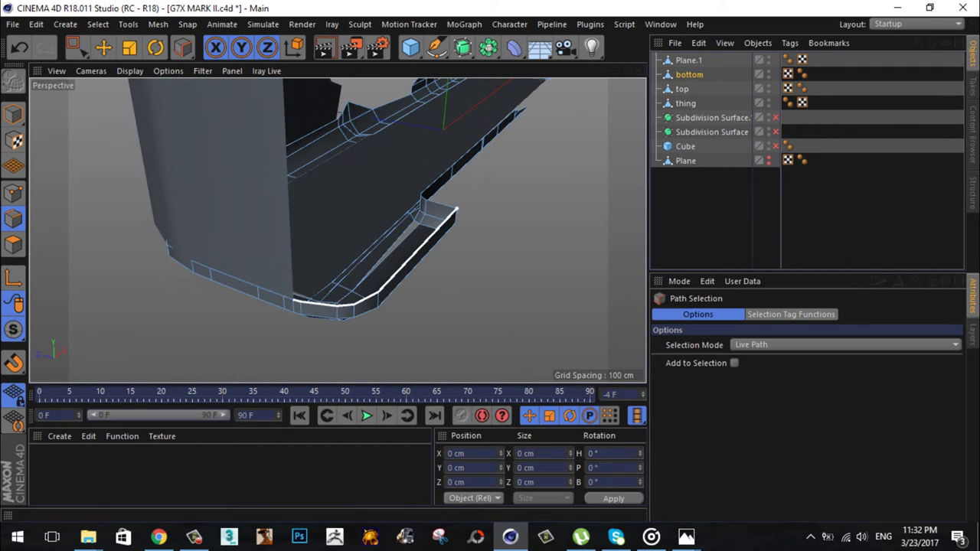
left_click_drag(339, 229, 337, 229, "alt")
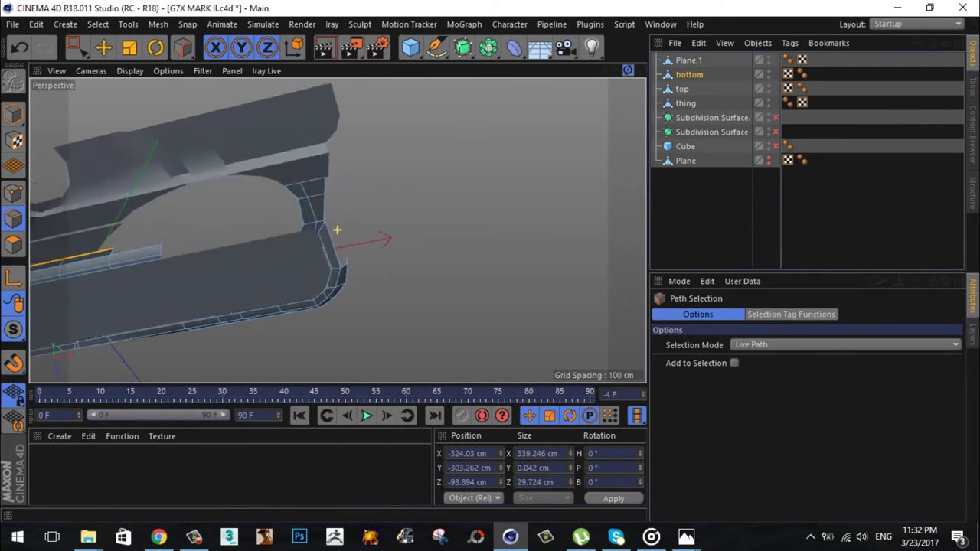
scroll(337, 230, "up", 2)
Step: Raise the long bottom edge to Y -303.444 cm, matching the side photo's base line
key("e")
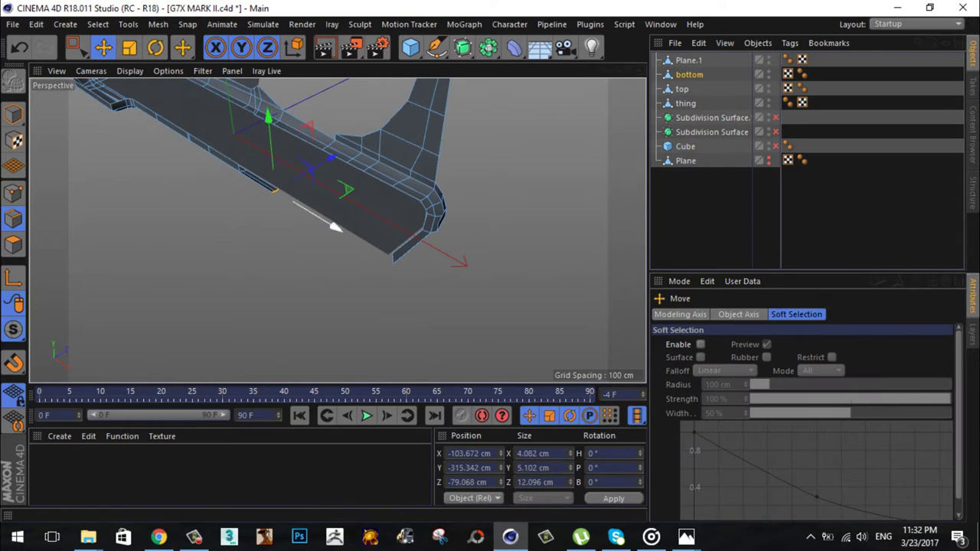
left_click_drag(336, 229, 337, 229, "alt")
middle_click(336, 230)
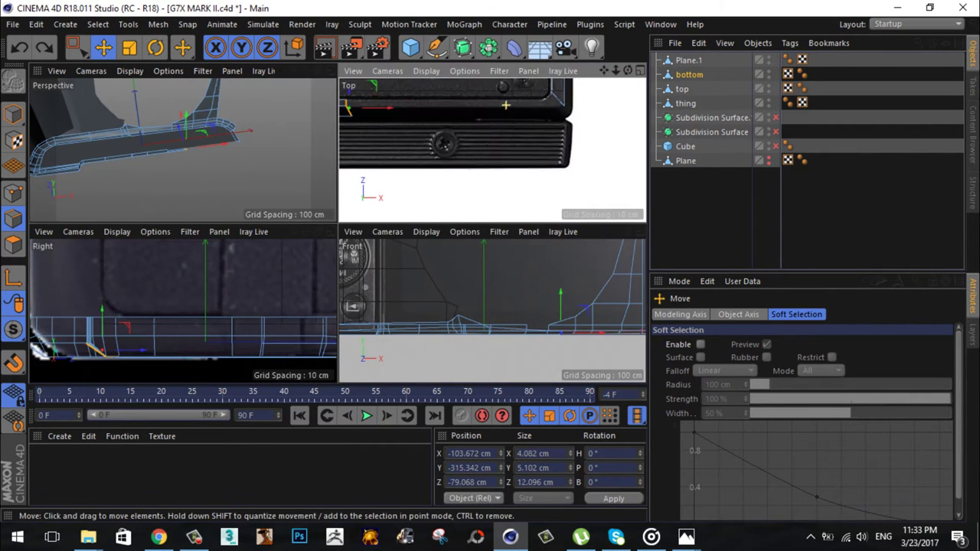
middle_click(337, 230)
left_click(367, 229)
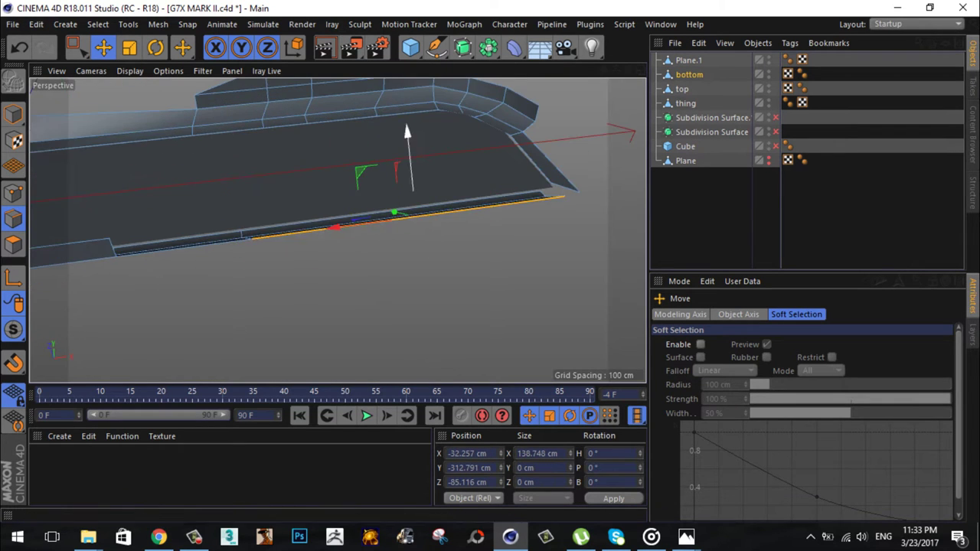
middle_click(337, 230)
key("F3")
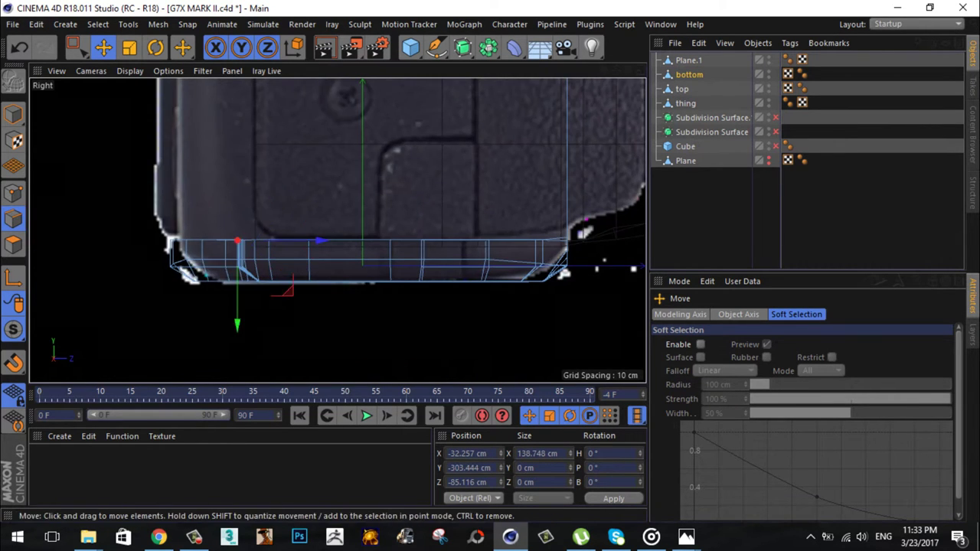
key("F1")
Step: Select the frame's corner point and Edge Cut a new edge across the end face
key("m")
key("b")
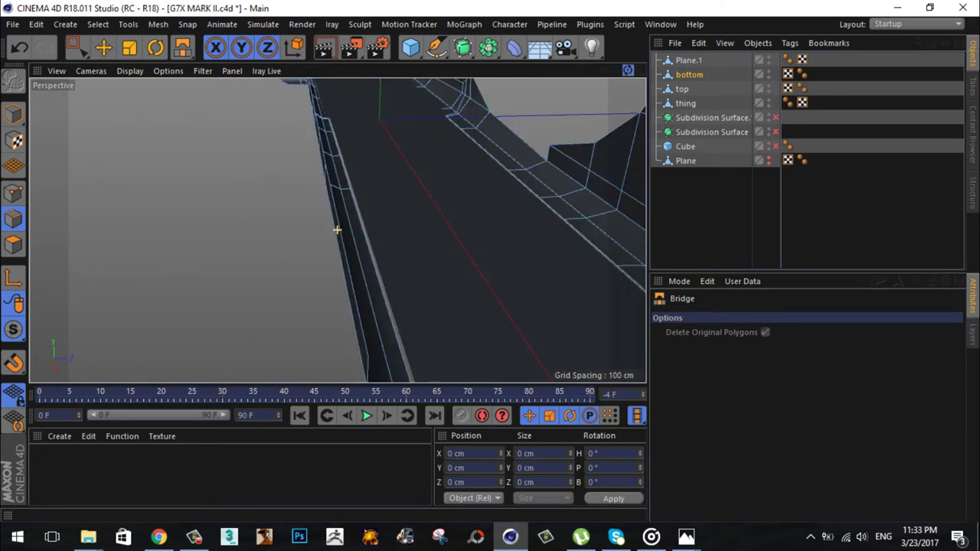
left_click_drag(335, 225, 207, 283, "alt")
key("e")
left_click(13, 191)
left_click(199, 299)
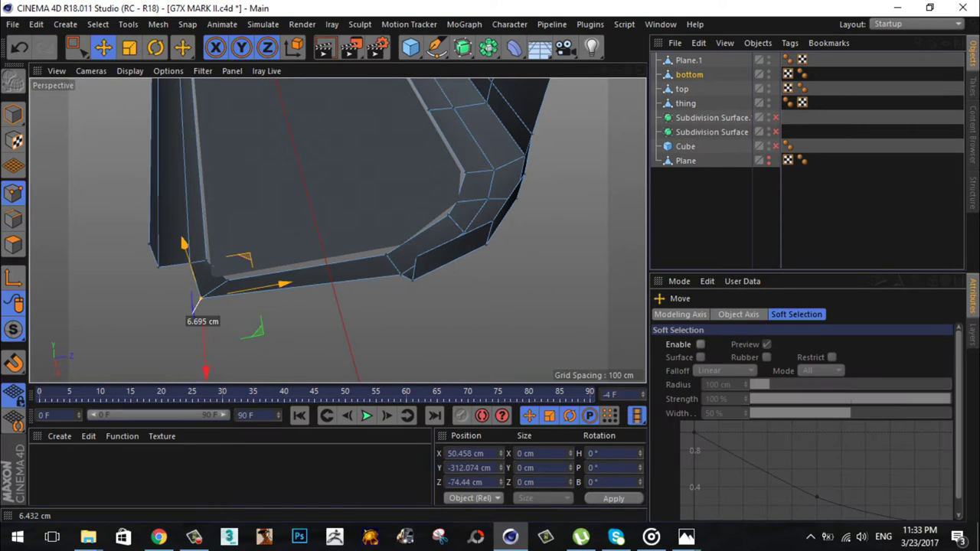
left_click(386, 277)
right_click(390, 278)
left_click(459, 254)
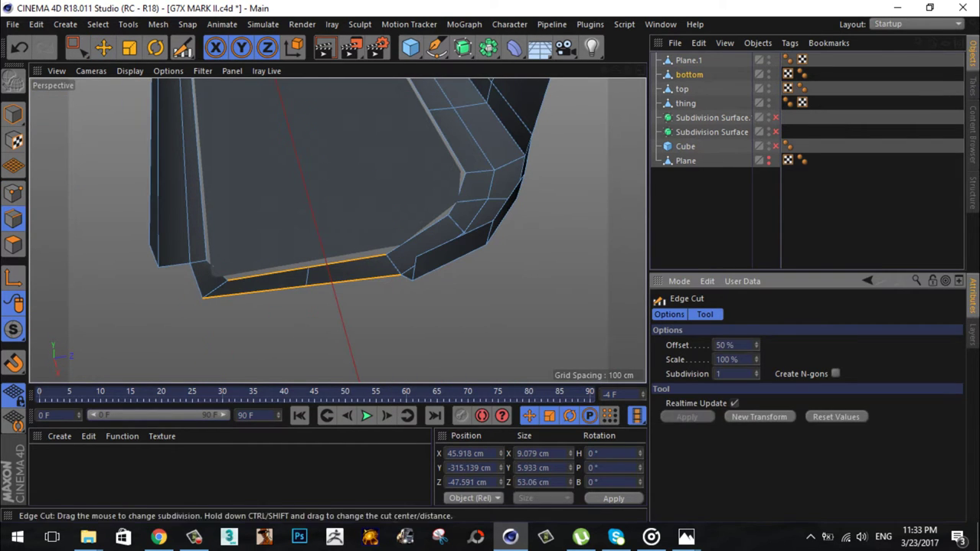
key("e")
Step: Pull the new edge flat onto the base and bridge the end gap
mouse_move(345, 253)
left_mouse_down("alt")
mouse_move(424, 226)
mouse_move(339, 227)
left_mouse_up("alt")
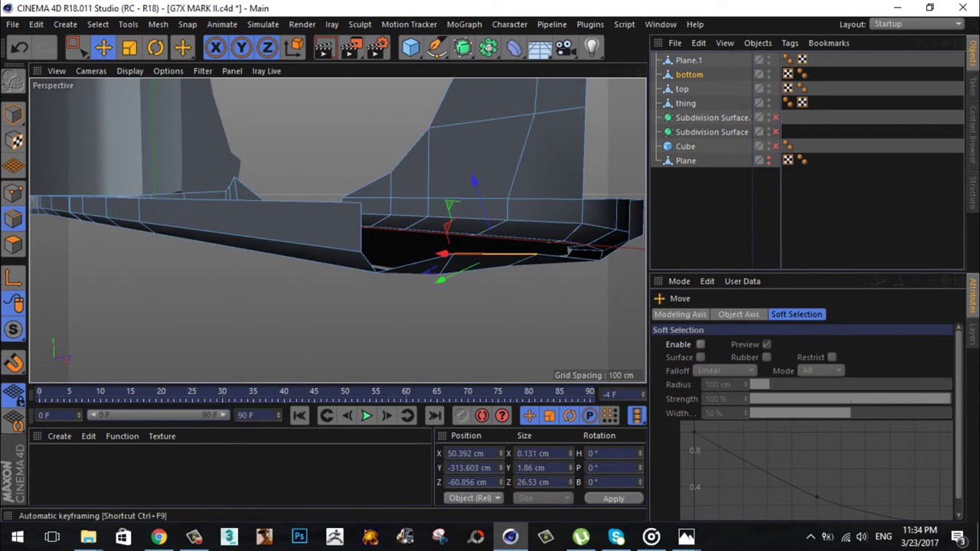
mouse_move(444, 250)
left_mouse_down()
mouse_move(494, 189)
mouse_move(340, 225)
mouse_move(459, 164)
mouse_move(336, 230)
mouse_move(383, 199)
left_mouse_up()
key("b")
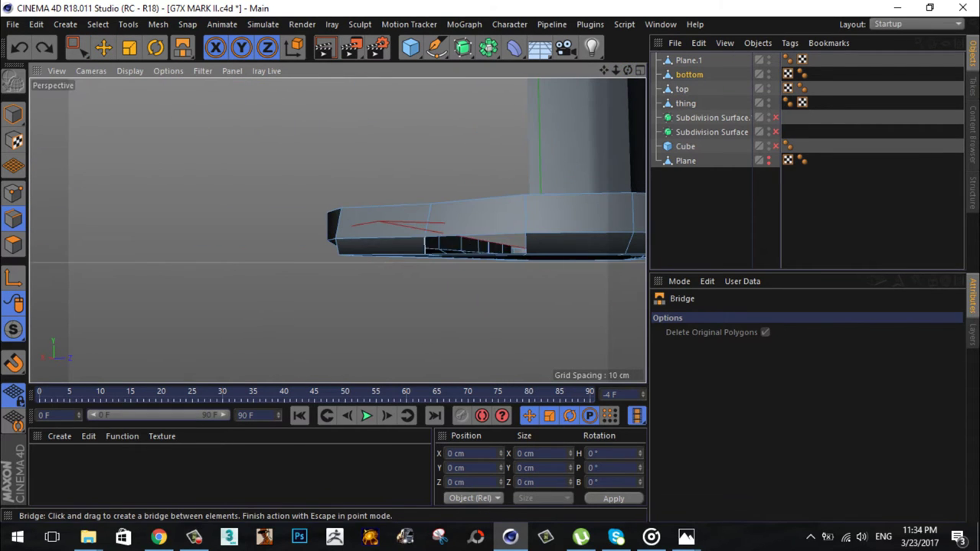
key("e")
key("ctrl+a")
left_click_drag(337, 230, 383, 199, "alt")
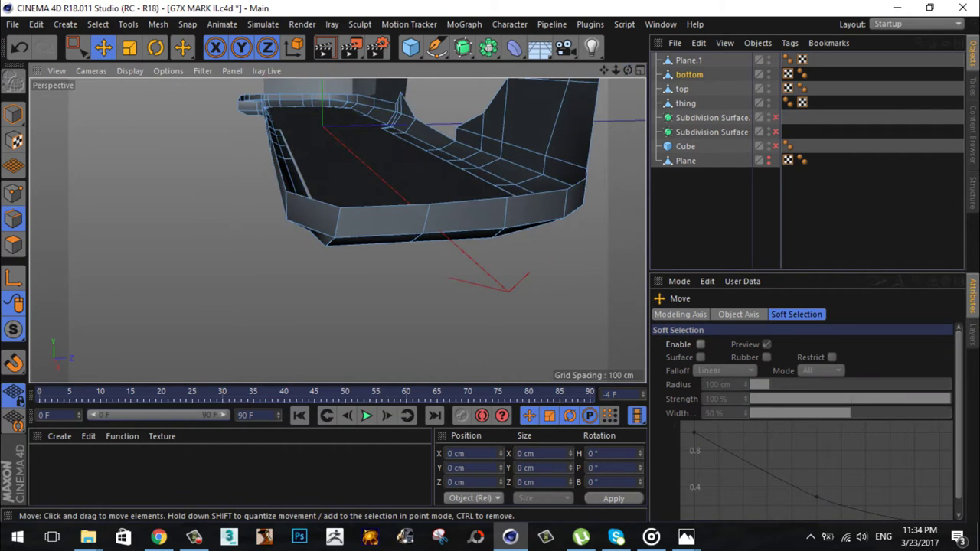
left_click_drag(339, 227, 367, 230, "alt")
Step: Path-select the edge loop running along the frame
key("F2")
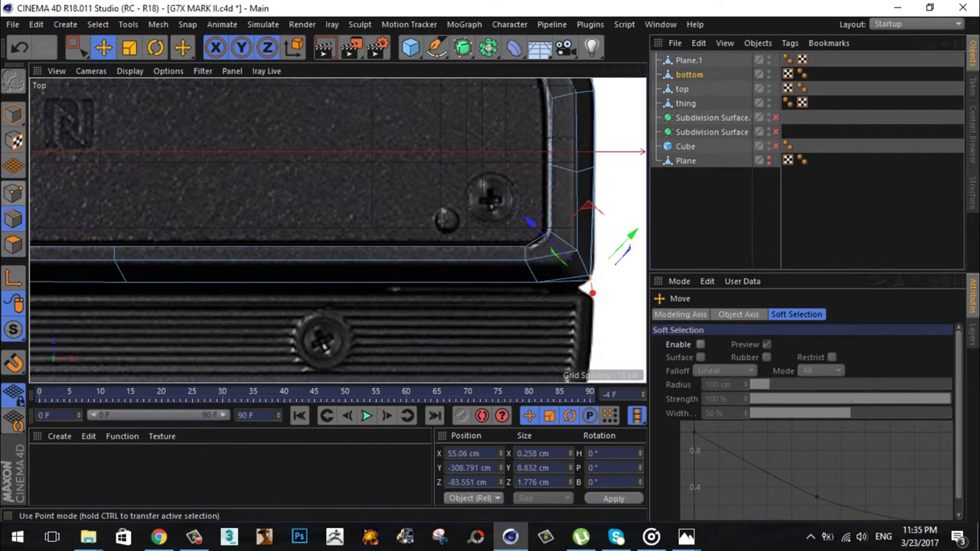
scroll(589, 281, "down", 3)
key("F1")
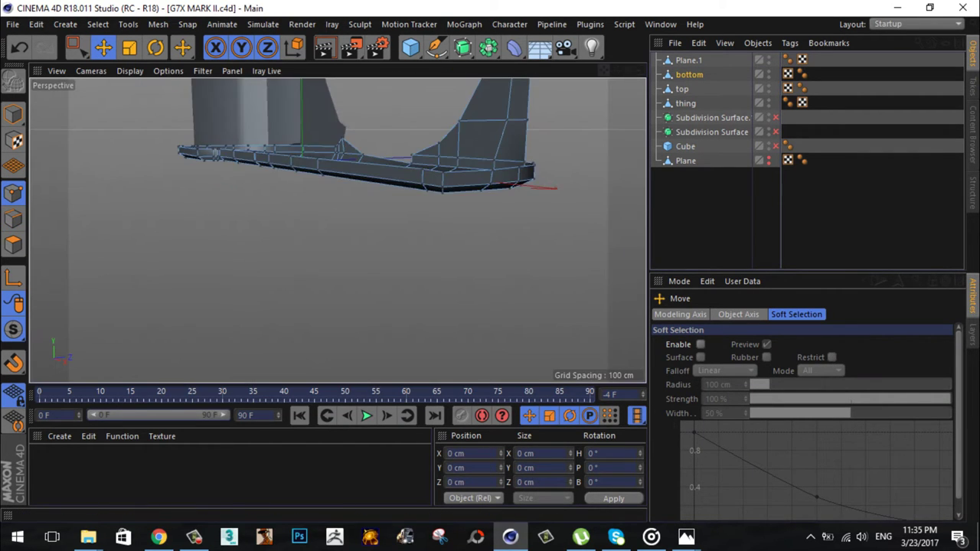
left_click_drag(337, 230, 383, 199, "alt")
left_click(97, 23)
left_click(127, 180)
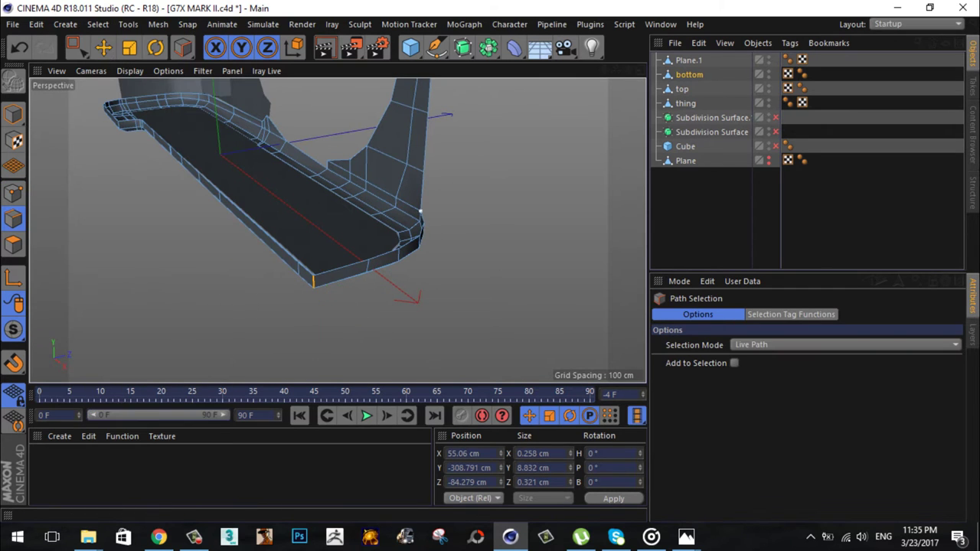
mouse_move(337, 230)
left_mouse_down("alt")
mouse_move(368, 229)
mouse_move(331, 214)
left_mouse_up("alt")
Step: Lift the edge path to Y -100.854 cm in Front view, above the rear photo's buttons
key("F4")
key("e")
scroll(338, 230, "up", 3)
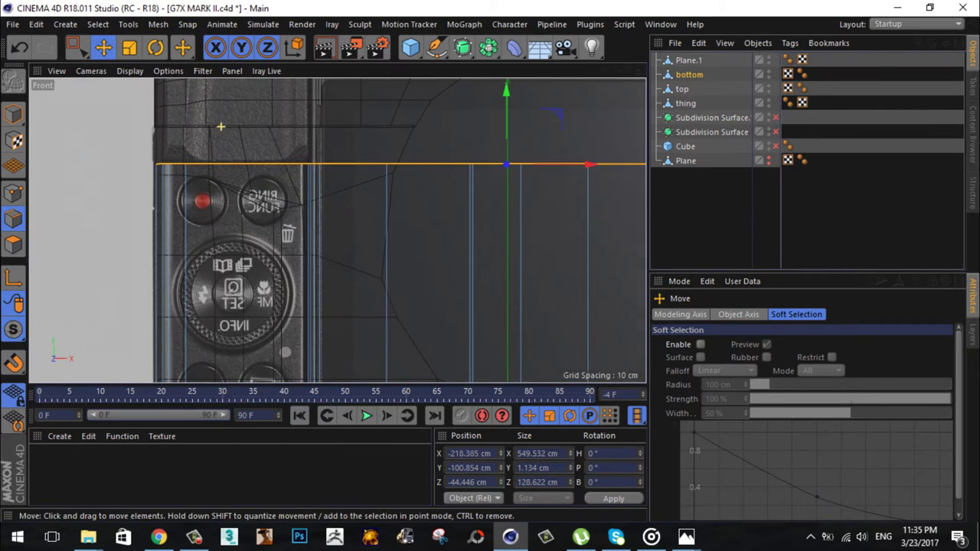
middle_click_drag(338, 229, 414, 290, "alt")
key("0")
key("ctrl+shift+a")
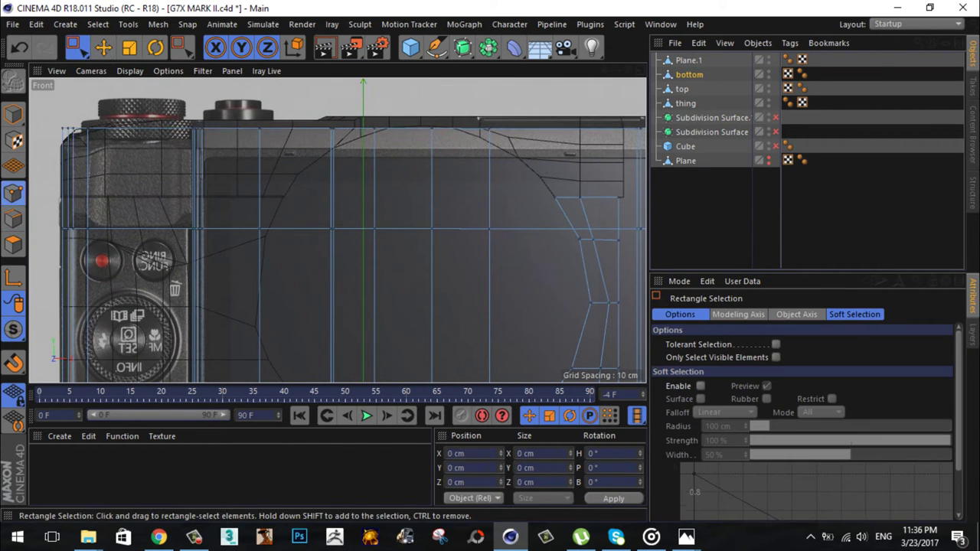
Step: Select the thin strip of wall polygons and the adjacent wall face
key("F5")
key("F1")
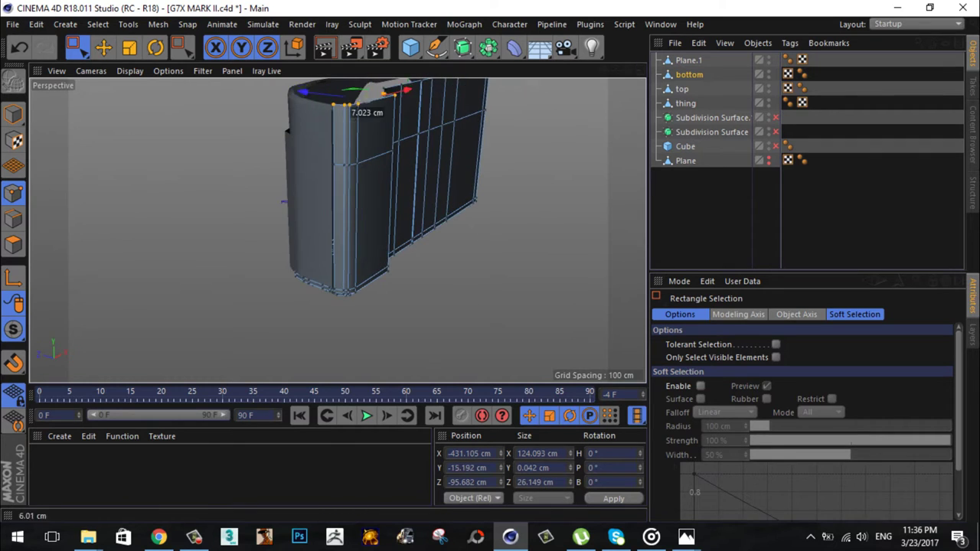
left_click_drag(337, 227, 290, 230, "alt")
left_click_drag(348, 120, 340, 237)
left_click(13, 245)
left_click(103, 47)
right_click_drag(339, 238, 367, 237, "alt")
mouse_move(337, 229)
left_mouse_down("alt")
mouse_move(322, 230)
mouse_move(437, 229)
left_mouse_up("alt")
left_click(230, 153, "shift")
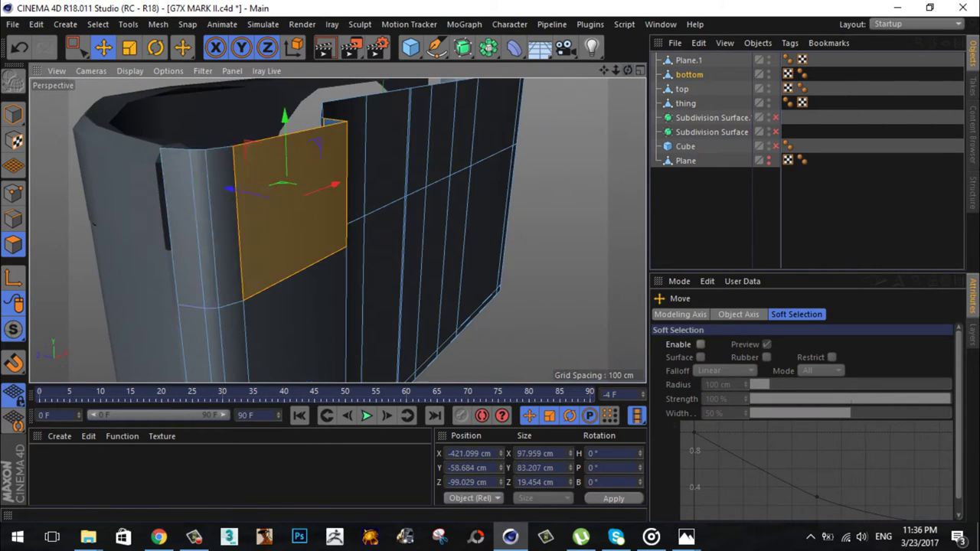
Step: Split the selected polygons into a new object named 'thing1'
right_click(438, 229)
left_click(525, 472)
left_click(689, 75)
double_click(692, 89)
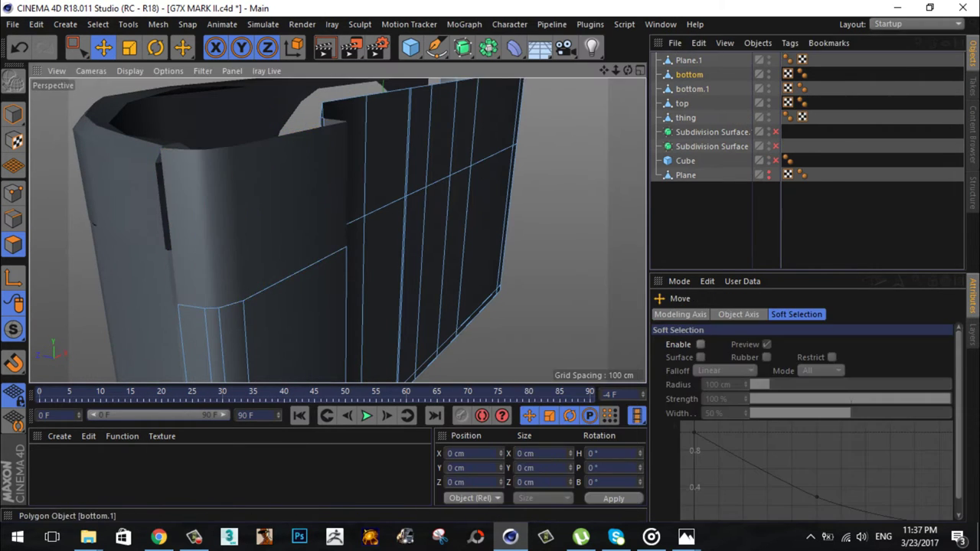
type("thing1")
Step: Select the 'bottom' mesh and switch to edge mode
left_click(689, 74)
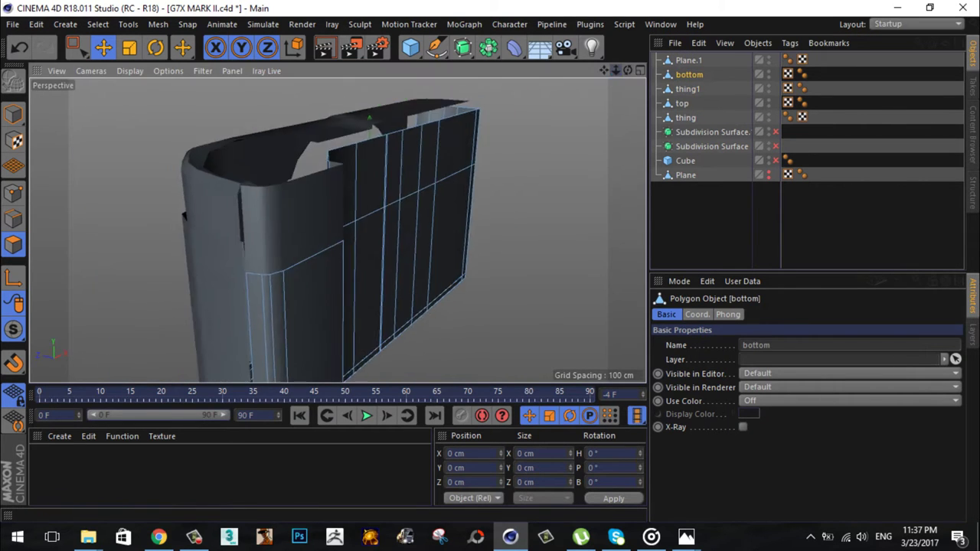
left_click_drag(337, 230, 326, 278, "alt")
left_click(326, 278)
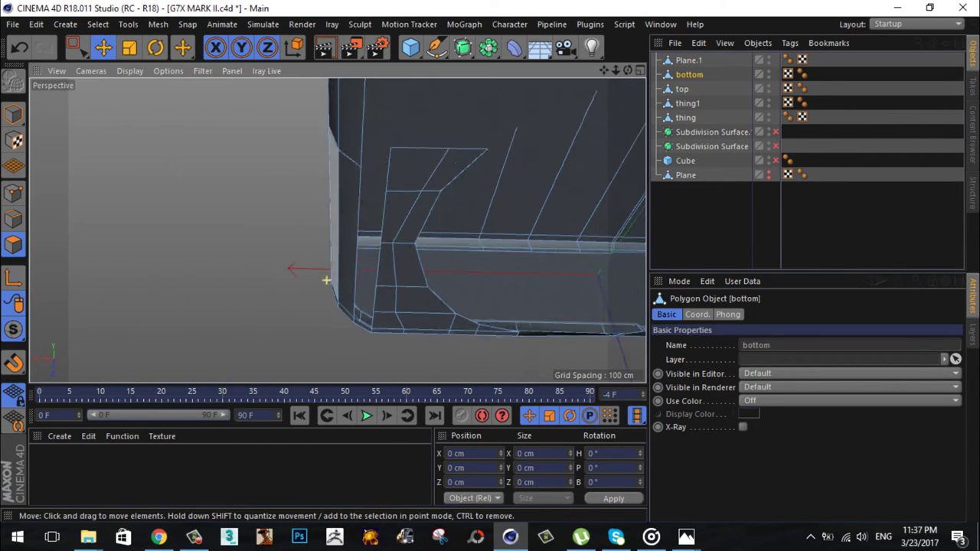
left_click_drag(337, 227, 336, 227, "alt")
Step: Ring-select the bottom mesh's wall edges and Edge Cut new vertical loops through them
left_click(98, 23)
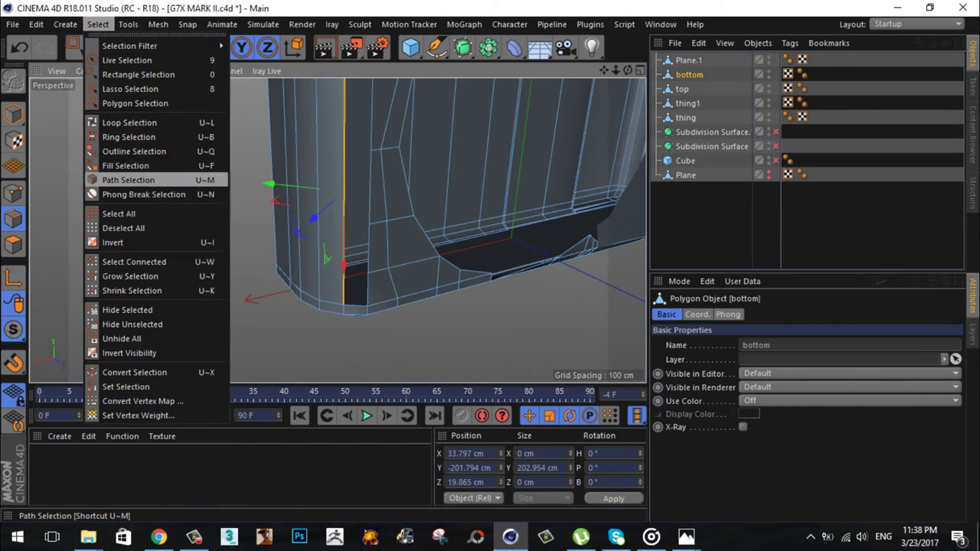
left_click(130, 138)
scroll(337, 230, "down", 5)
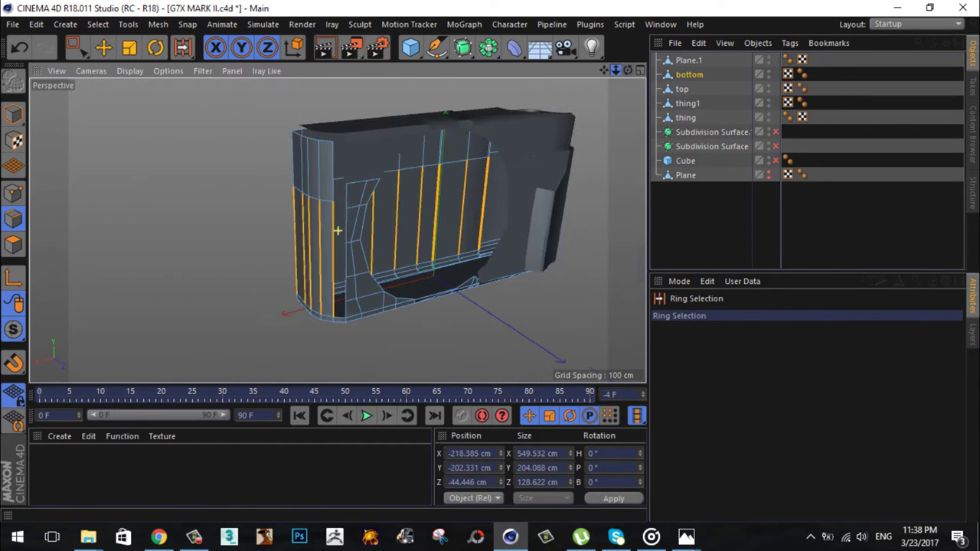
right_click(239, 91)
left_click(276, 236)
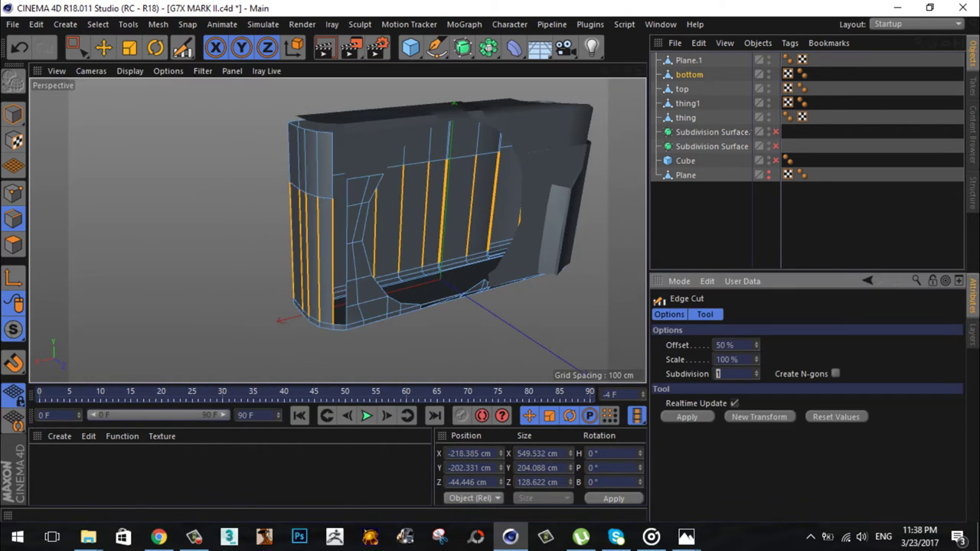
key("e")
Step: Switch to the Bridge tool and view the model from three-quarters
right_click(237, 92)
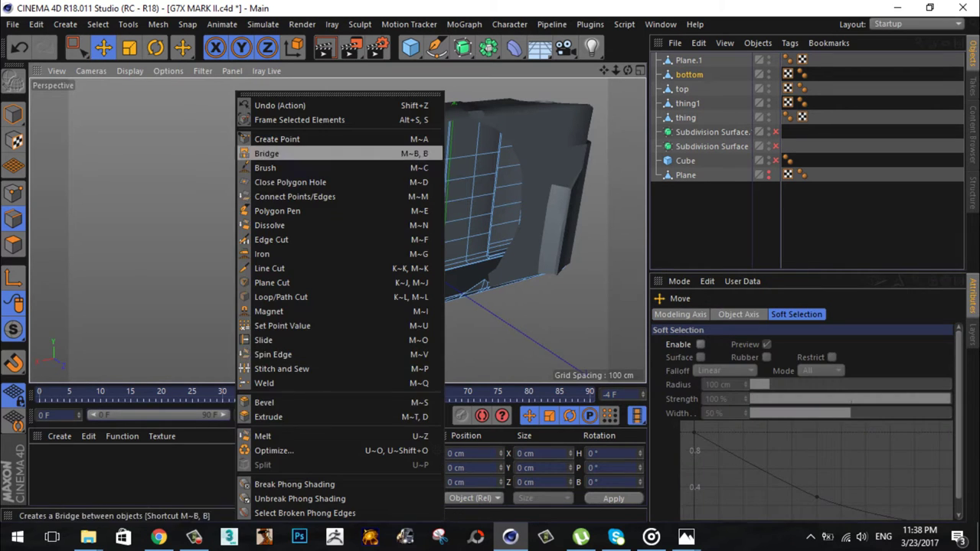
left_click(268, 153)
scroll(429, 230, "up", 3)
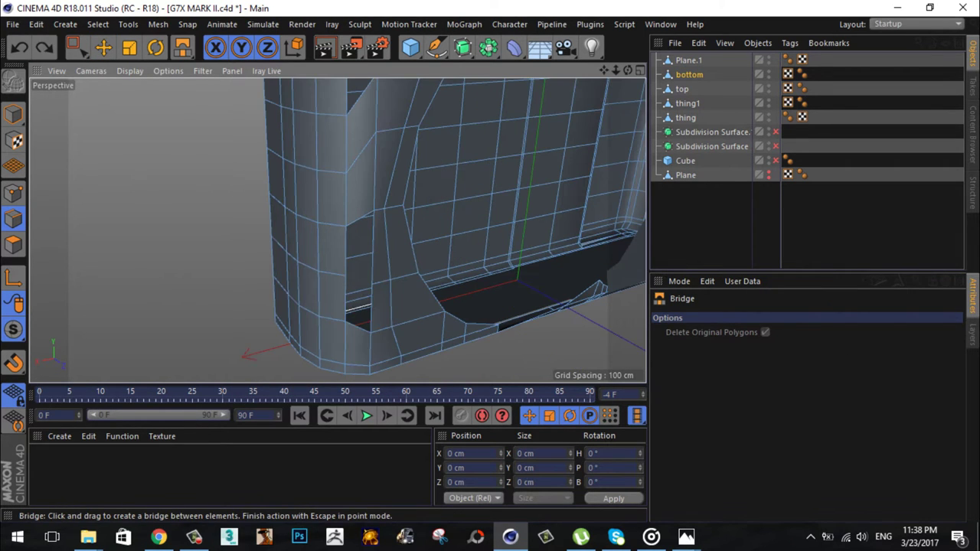
left_click_drag(337, 230, 465, 138, "alt")
Step: Edge Slide one vertical wall edge by -13.077 cm
left_click(103, 48)
mouse_move(398, 229)
left_mouse_down("alt")
mouse_move(339, 227)
mouse_move(382, 191)
left_mouse_up("alt")
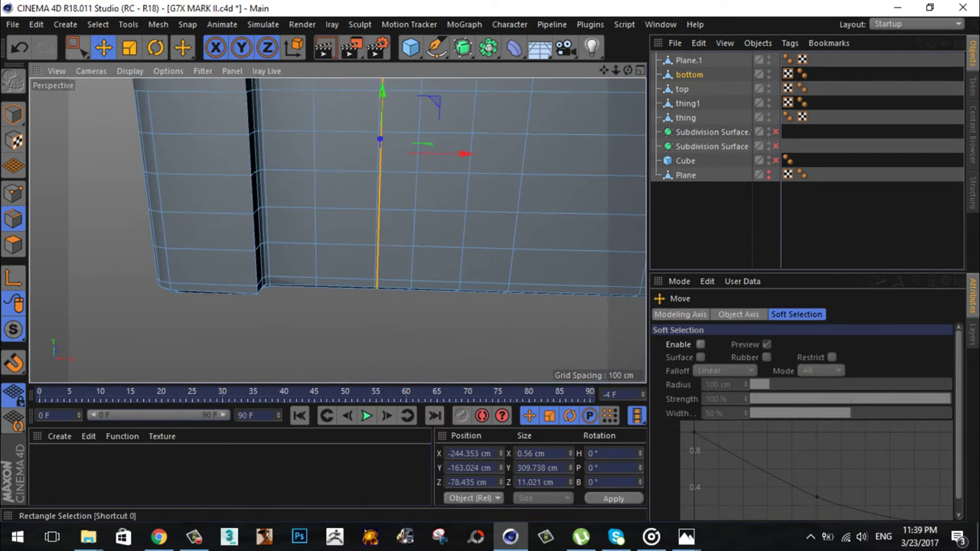
left_click(76, 47)
right_click(466, 98)
left_click(493, 340)
left_click_drag(339, 230, 337, 230, "alt")
left_click(682, 89)
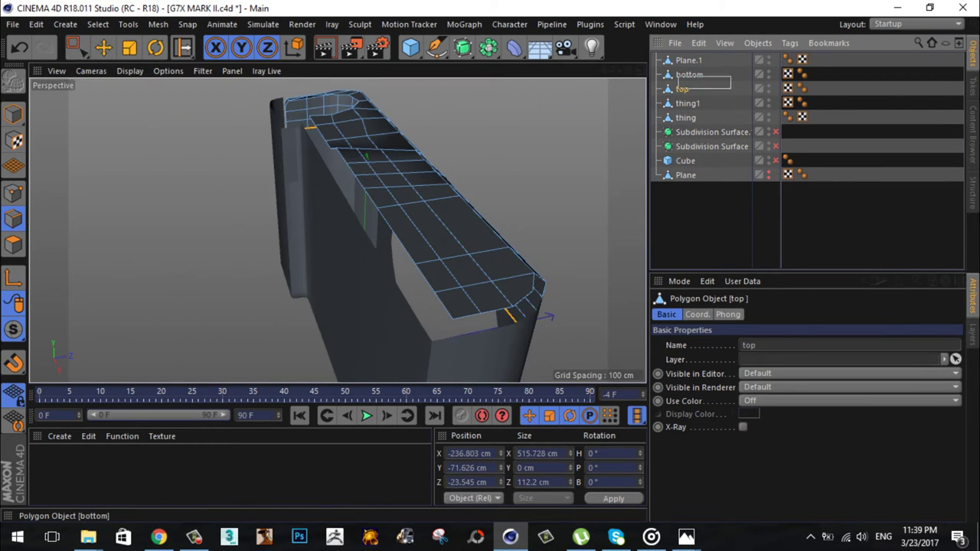
Step: Connect 'bottom' and 'top' with Delete into a single object, bottom.1
left_click_drag(338, 229, 337, 230, "alt")
key("e")
scroll(336, 228, "up", 5)
scroll(365, 268, "down", 5)
right_click(689, 74)
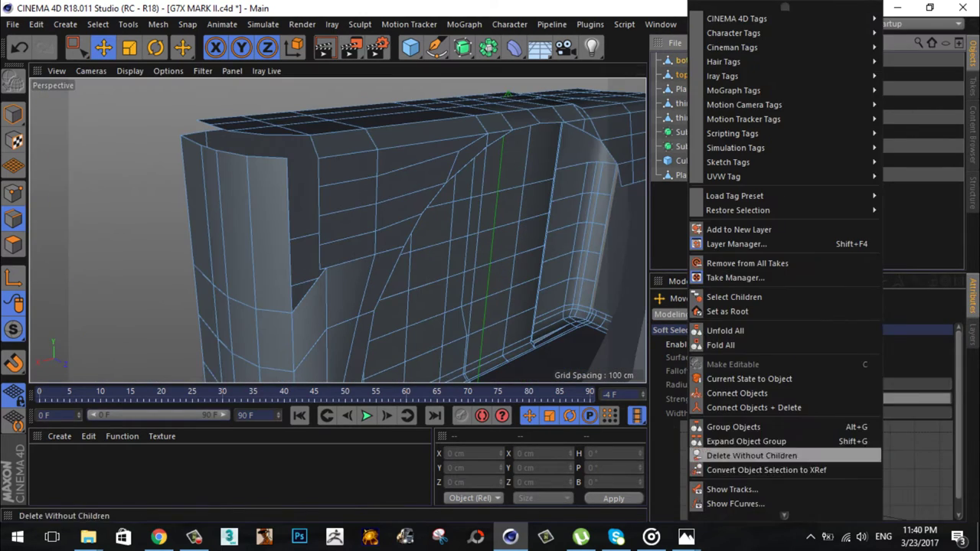
left_click(727, 427)
Step: Weld the overlapping corner points of bottom.1 into one
left_click(319, 270)
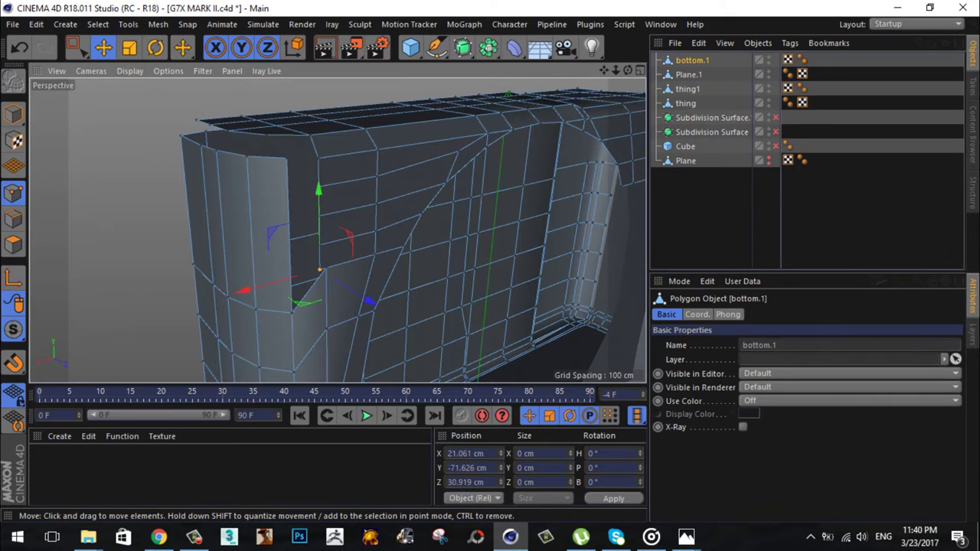
scroll(327, 262, "up", 3)
scroll(339, 230, "up", 3)
scroll(359, 242, "up", 2)
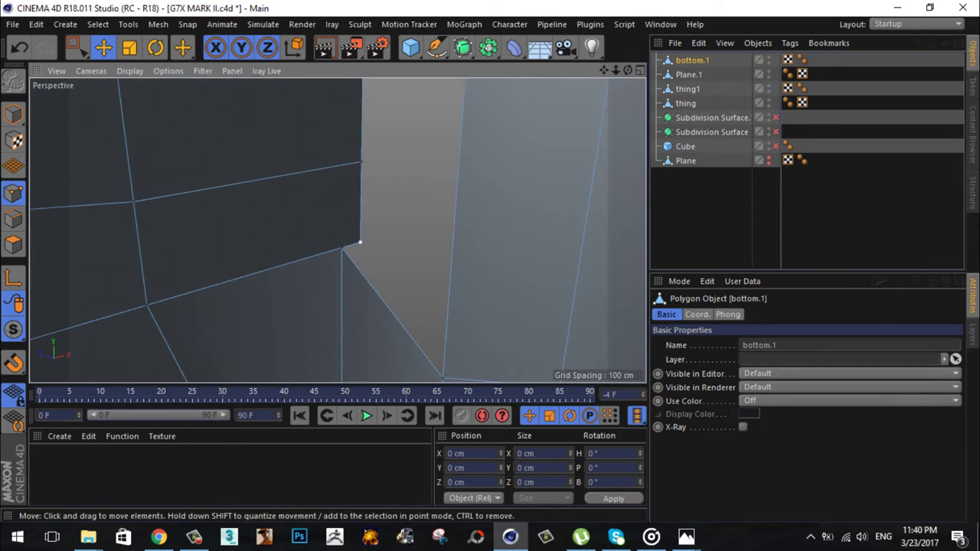
key("0")
left_click_drag(348, 230, 371, 260)
right_click(317, 120)
left_click(360, 447)
left_click(339, 230)
Step: Bridge the selected open edges with a polygon
scroll(338, 230, "down", 5)
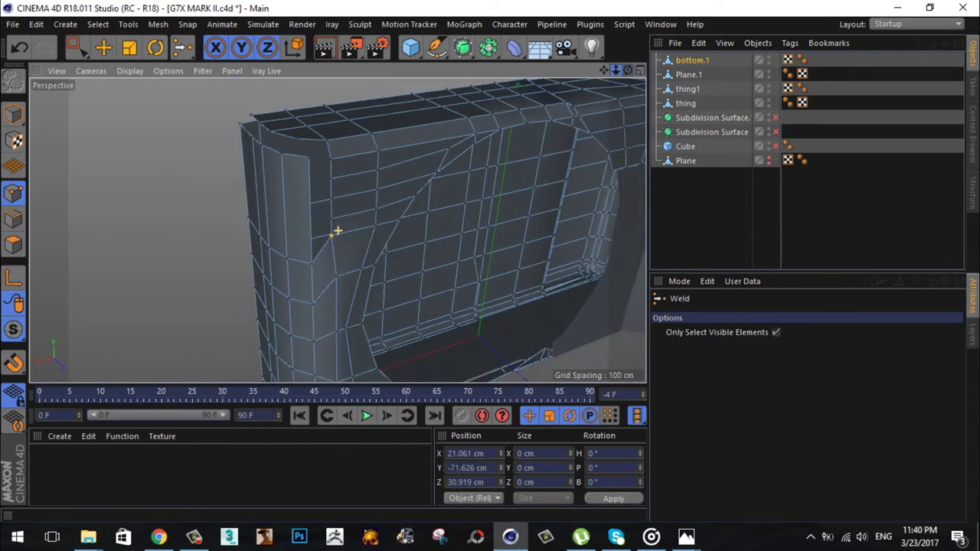
left_click_drag(337, 230, 247, 243, "alt")
key("e")
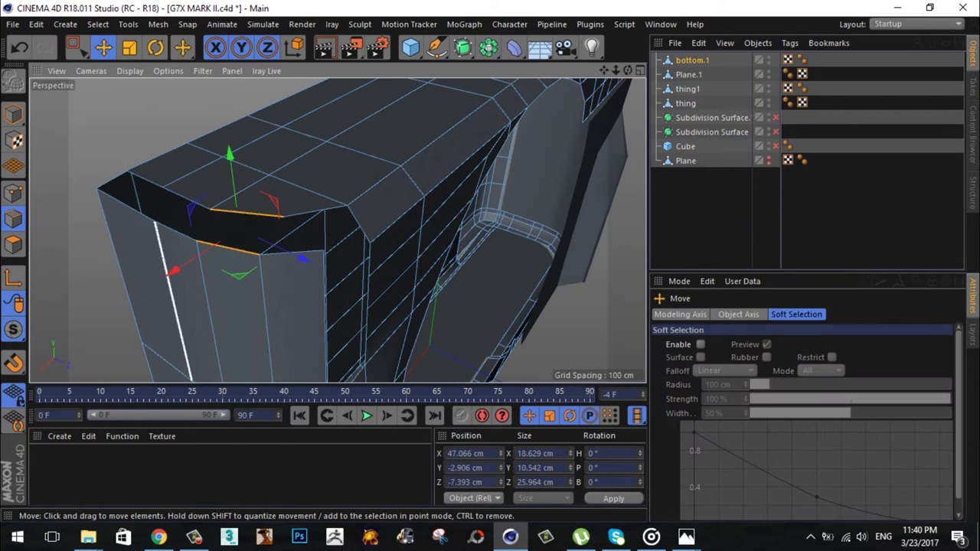
right_click(61, 91)
left_click(98, 163)
Step: Ring-select the side-wall edges of bottom.1 and Edge Cut them with 4 subdivisions
key("e")
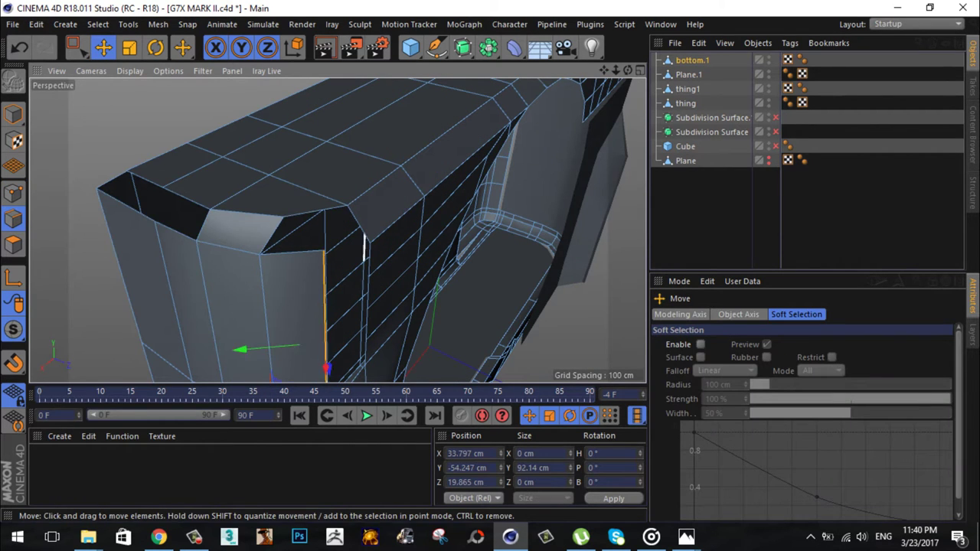
left_click_drag(337, 230, 291, 233, "alt")
right_click(85, 229)
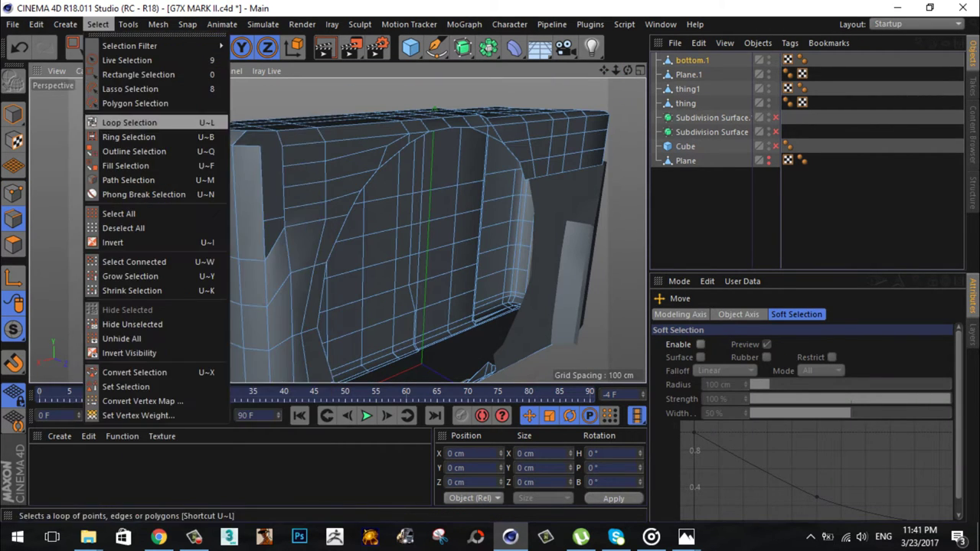
left_click(176, 120)
left_click(230, 141)
right_click(84, 230)
left_click(176, 268)
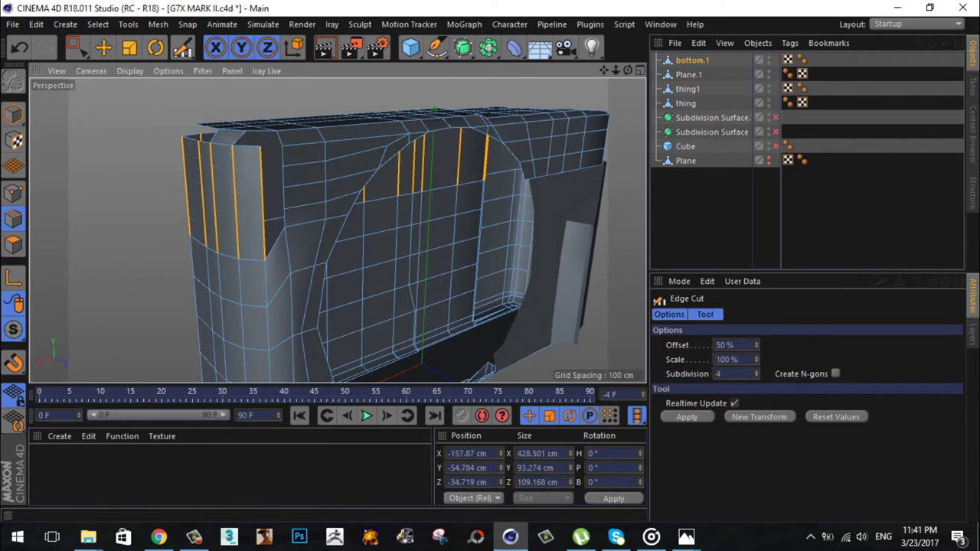
key("e")
right_click(130, 96)
left_click(165, 162)
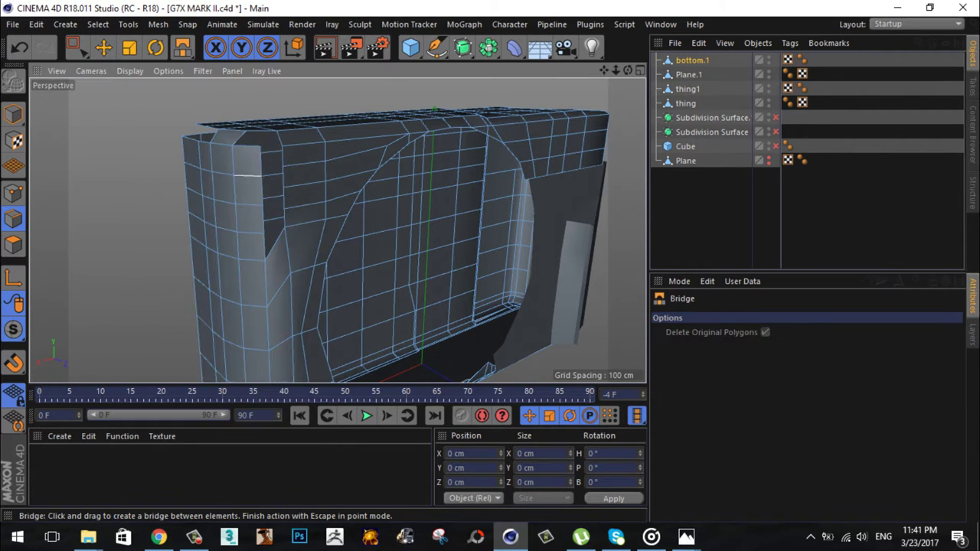
mouse_move(337, 230)
left_mouse_down("alt")
mouse_move(291, 229)
mouse_move(339, 227)
left_mouse_up("alt")
Step: Try bridging a triangle across the corner hole on bottom.1's top edge, then undo it
key("e")
right_click(646, 266)
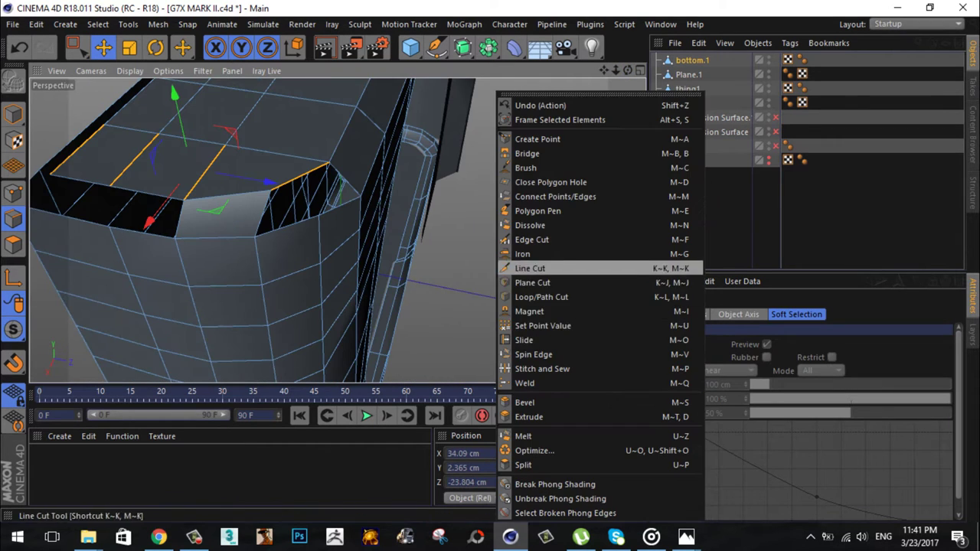
left_click(674, 241)
key("e")
key("b")
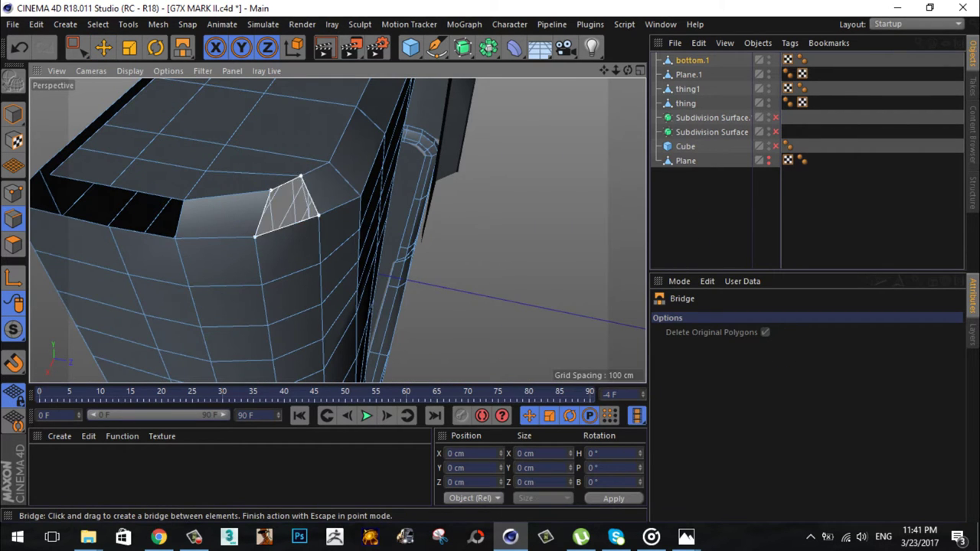
mouse_move(437, 142)
left_mouse_down("alt")
mouse_move(307, 187)
mouse_move(306, 229)
mouse_move(229, 246)
mouse_move(249, 245)
left_mouse_up("alt")
key("ctrl+z")
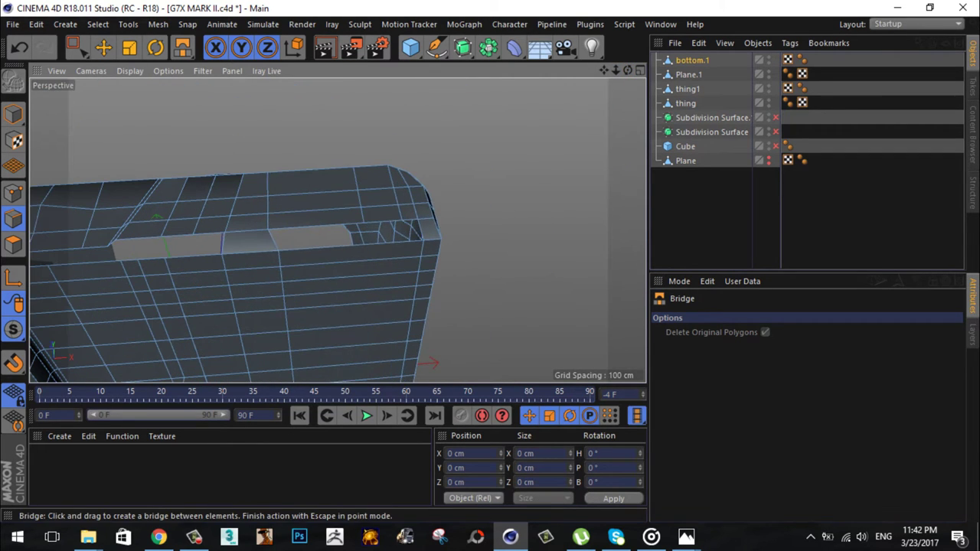
Step: Bridge a polygon across the slot opening on the top edge
right_click(248, 245)
left_click(321, 267)
key("Escape")
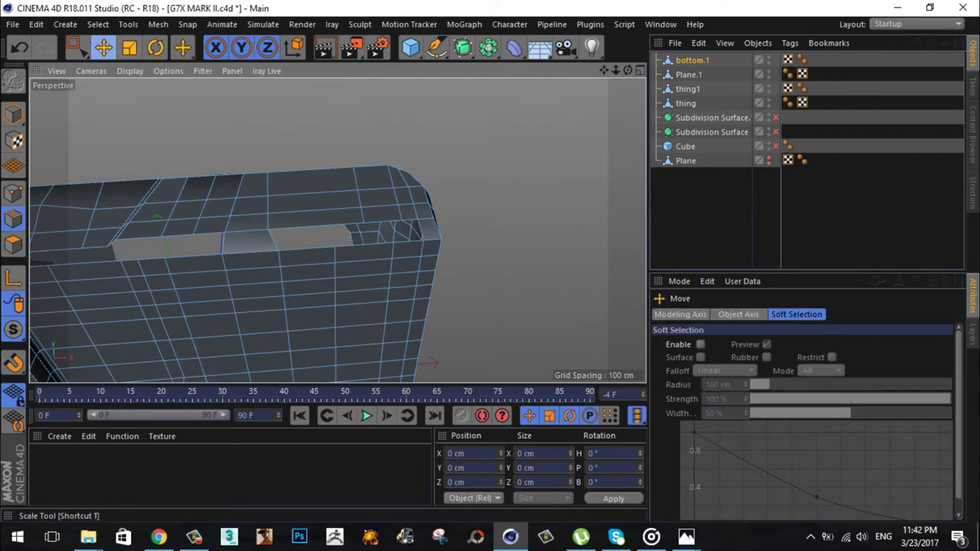
left_click_drag(182, 47, 230, 76)
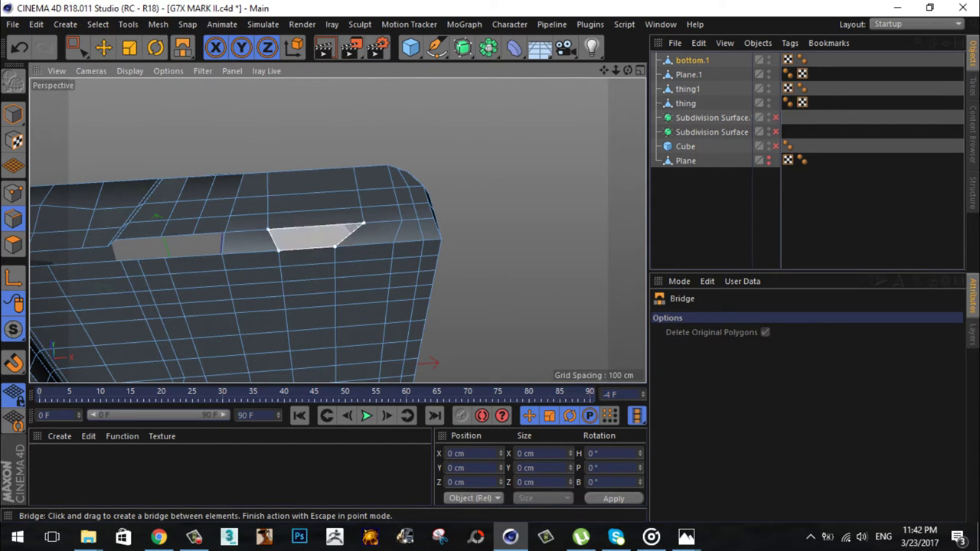
left_click_drag(322, 237, 352, 230, "alt")
left_click_drag(192, 265, 230, 252, "alt")
Step: Select the edge along the slot and set up Bridge for the next opening
key("e")
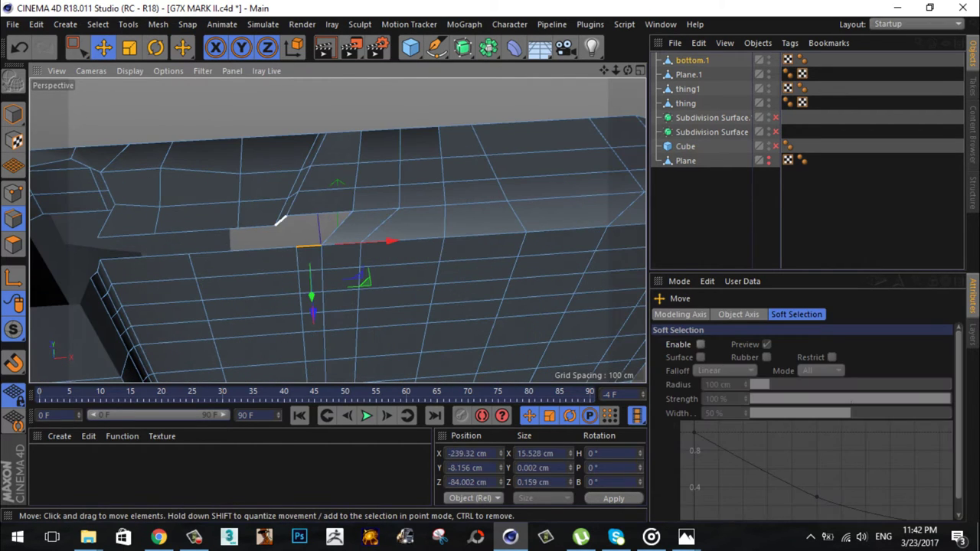
right_click(280, 229)
left_click(322, 230)
right_click(280, 153)
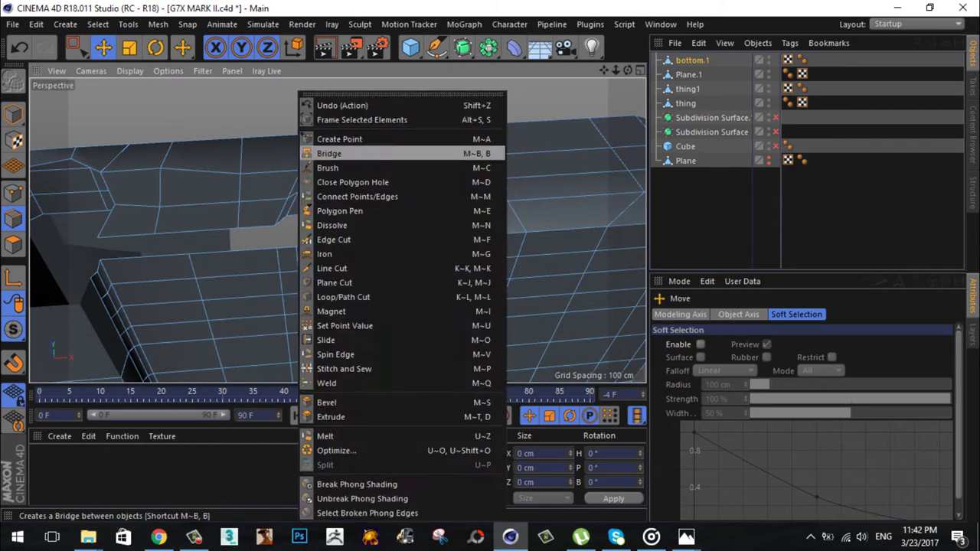
left_click(322, 153)
mouse_move(283, 230)
left_mouse_down("alt")
mouse_move(204, 281)
mouse_move(253, 245)
left_mouse_up("alt")
Step: Bridge across the last remaining slot gap on bottom.1's top rim
key("e")
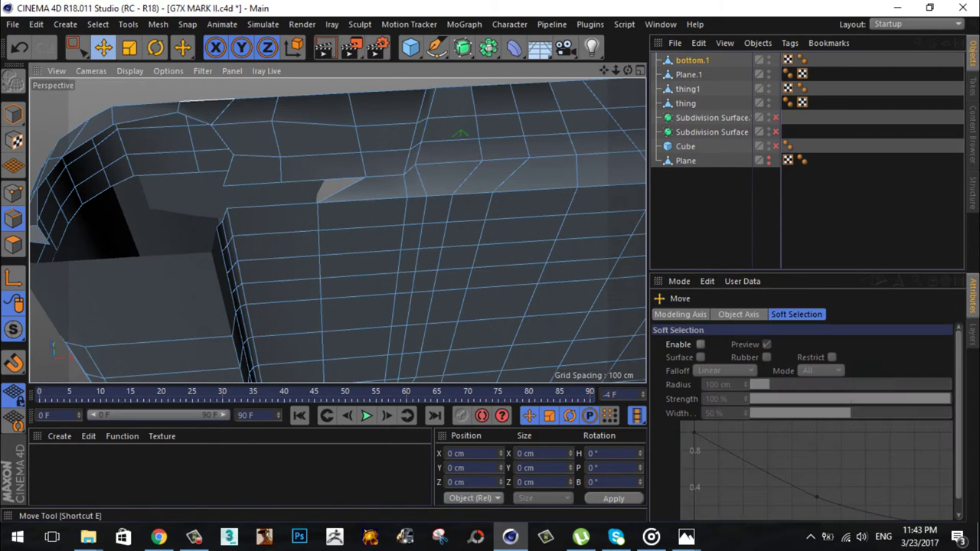
key("m")
key("s")
right_click(59, 87)
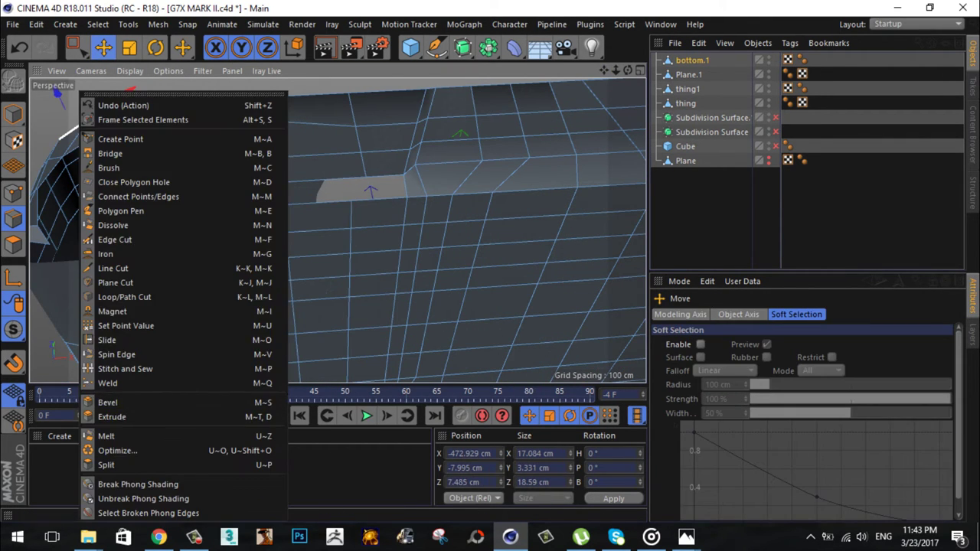
left_click(99, 167)
mouse_move(334, 225)
left_mouse_down("alt")
mouse_move(376, 209)
mouse_move(409, 345)
mouse_move(339, 229)
mouse_move(337, 237)
mouse_move(375, 100)
left_mouse_up("alt")
key("e")
right_click(375, 98)
left_click(394, 153)
mouse_move(395, 154)
left_mouse_down("alt")
mouse_move(337, 229)
mouse_move(402, 132)
mouse_move(339, 230)
mouse_move(413, 176)
left_mouse_up("alt")
Step: In point mode, Line Cut a new edge downward from the front opening's top rim point
left_click(13, 192)
key("e")
left_click(414, 173)
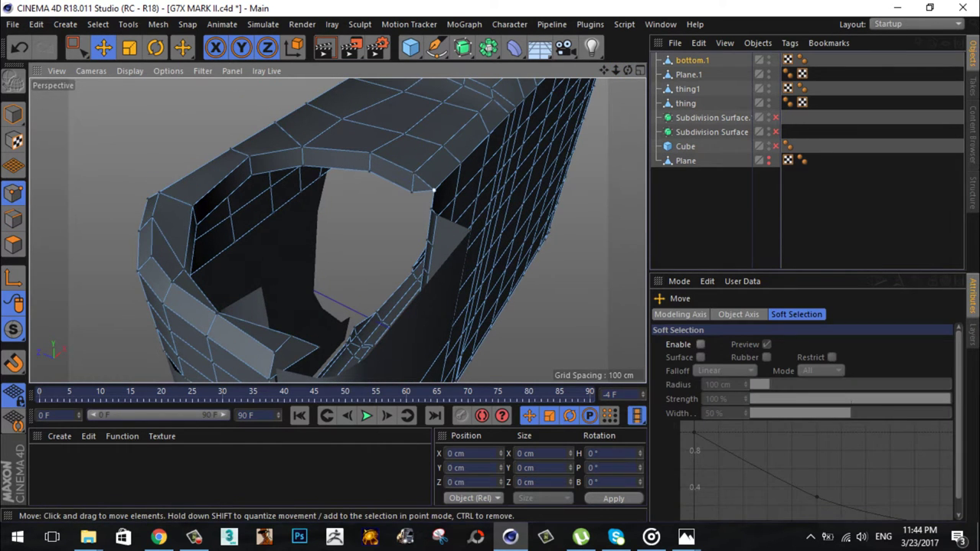
left_click(433, 190)
key("k")
key("k")
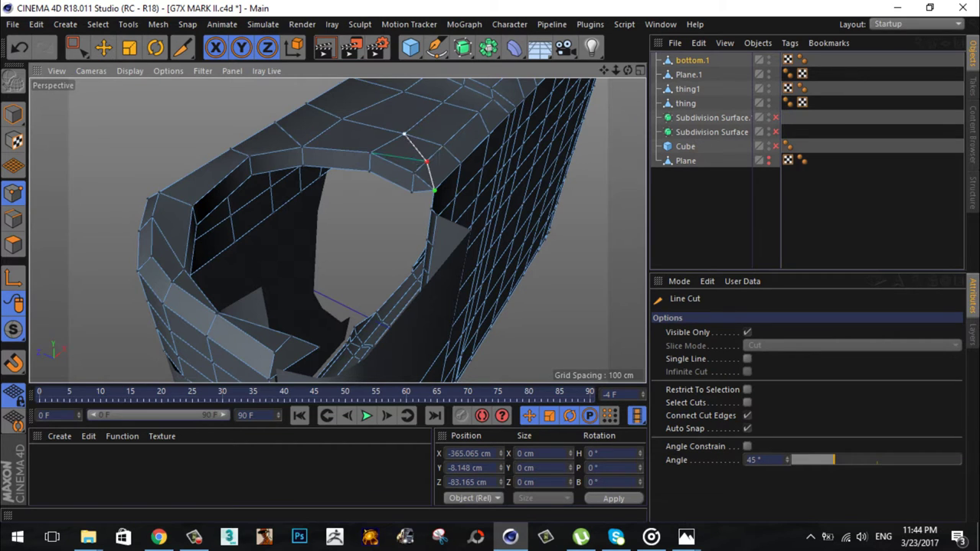
left_click_drag(398, 117, 337, 191, "alt")
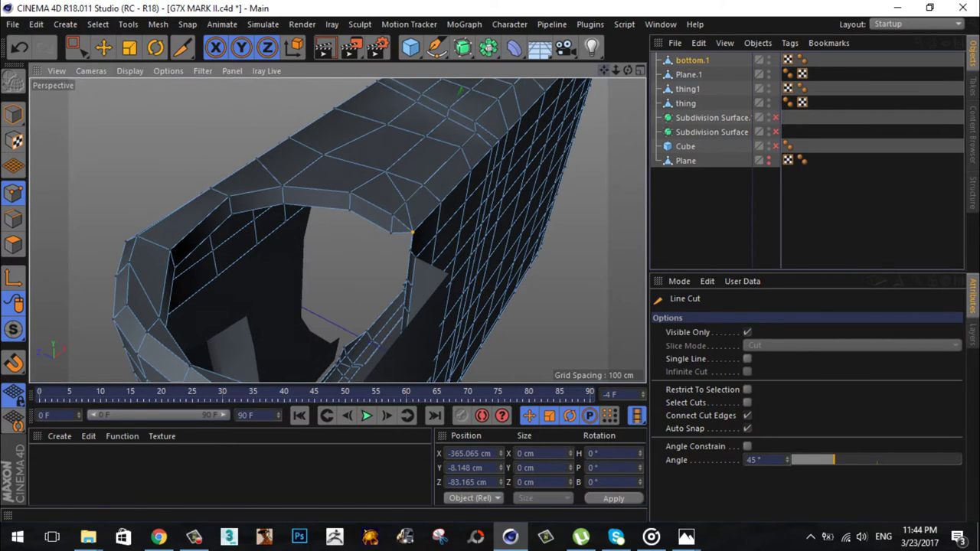
key("e")
left_click(13, 218)
right_click(534, 87)
key("Escape")
Step: Ring-select the edges around bottom.1's side wall
left_click(97, 23)
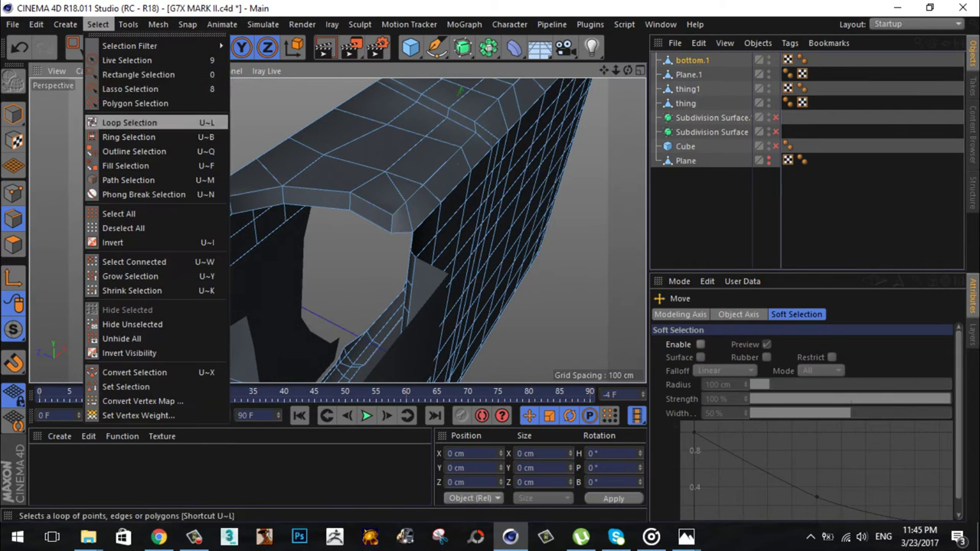
left_click(122, 134)
left_click(329, 146)
left_click_drag(329, 145, 253, 199, "alt")
key("e")
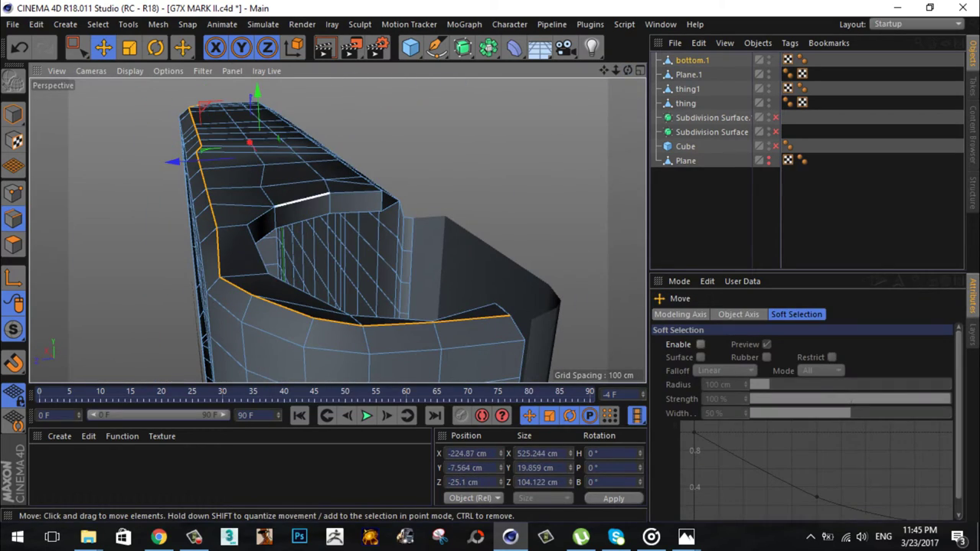
left_click_drag(367, 230, 337, 230, "alt")
Step: Bevel the selected edge loop with an offset of about 0.432 cm
left_click(292, 283)
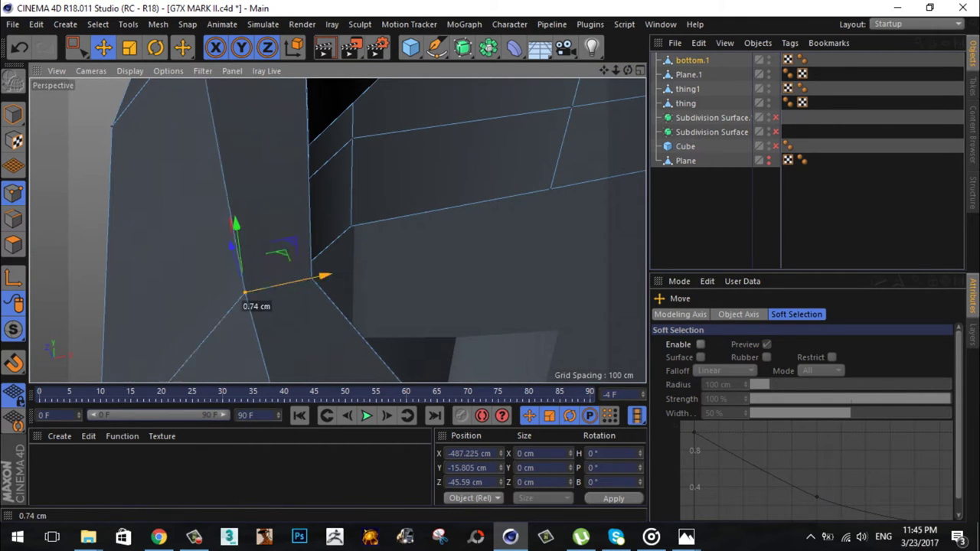
left_click(13, 218)
right_click(413, 360)
left_click(421, 401)
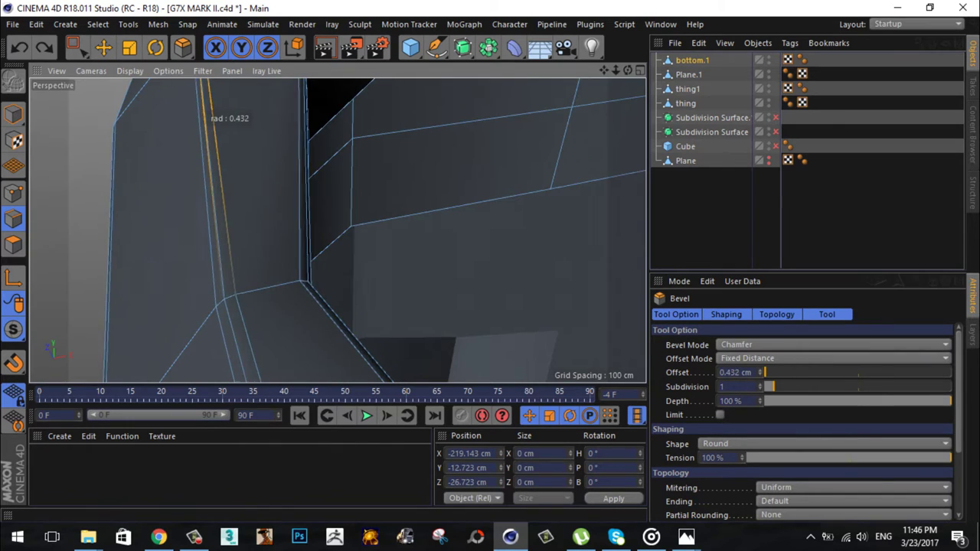
mouse_move(337, 229)
left_mouse_down("alt")
mouse_move(352, 245)
mouse_move(376, 327)
mouse_move(340, 230)
mouse_move(99, 227)
left_mouse_up("alt")
key("e")
key("space")
key("ctrl+z")
key("ctrl+z")
key("ctrl+z")
Step: Select the seam's border edges and bridge a polygon across the gap
key("e")
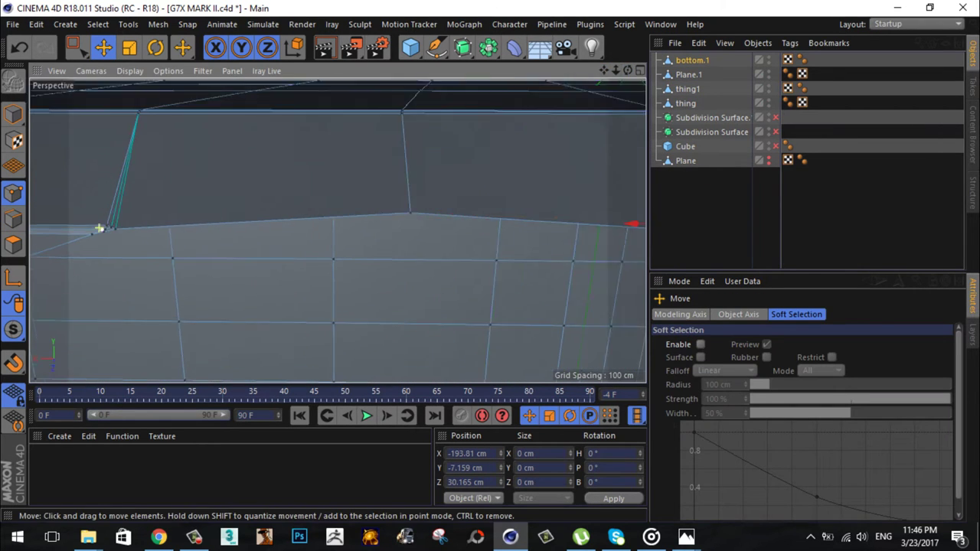
key("0")
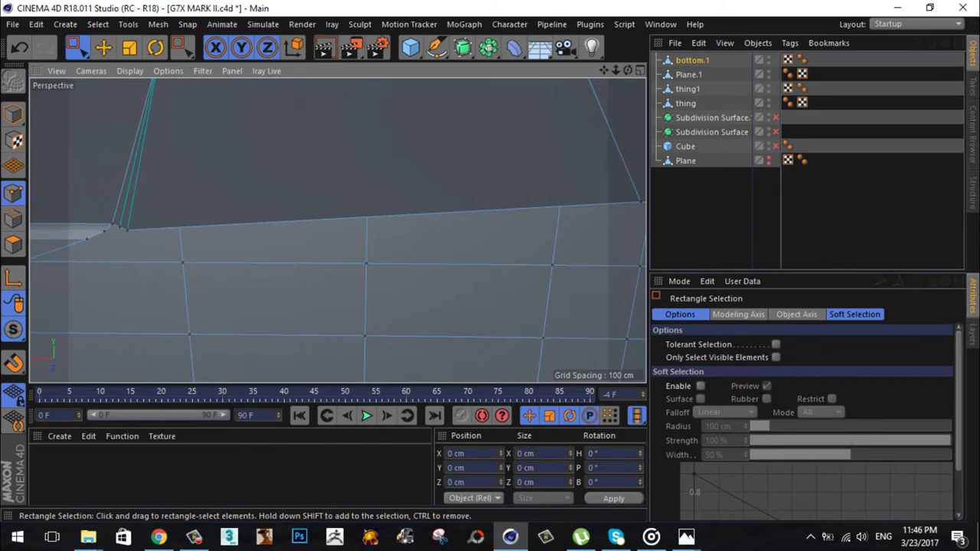
left_click_drag(449, 179, 451, 228, "alt")
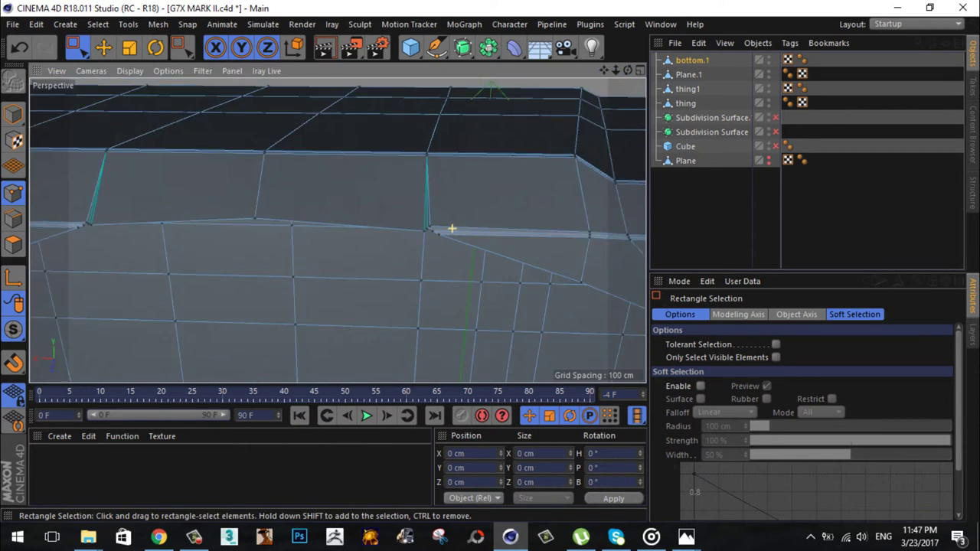
key("ctrl+z")
right_click(354, 112)
left_click(383, 175)
left_click(104, 47)
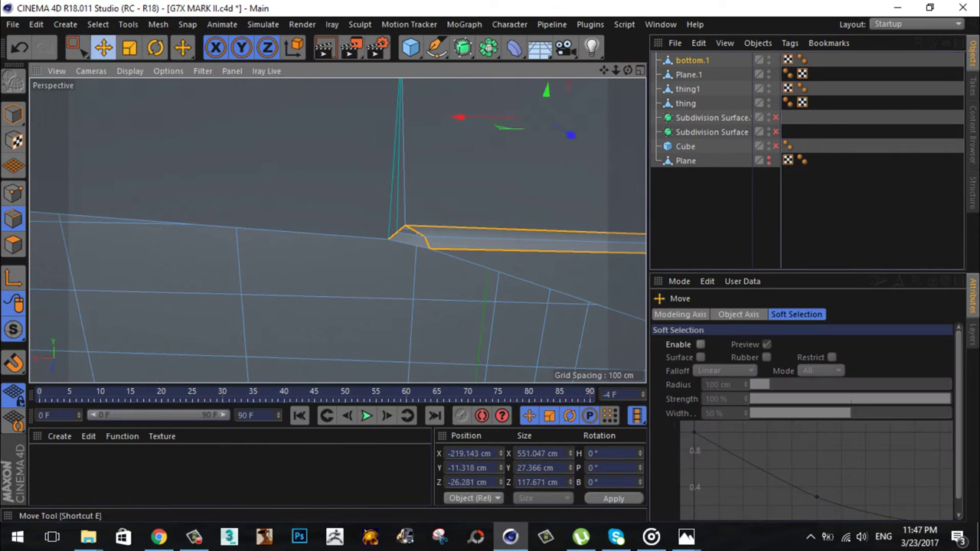
left_click_drag(336, 229, 191, 222, "alt")
key("m")
key("b")
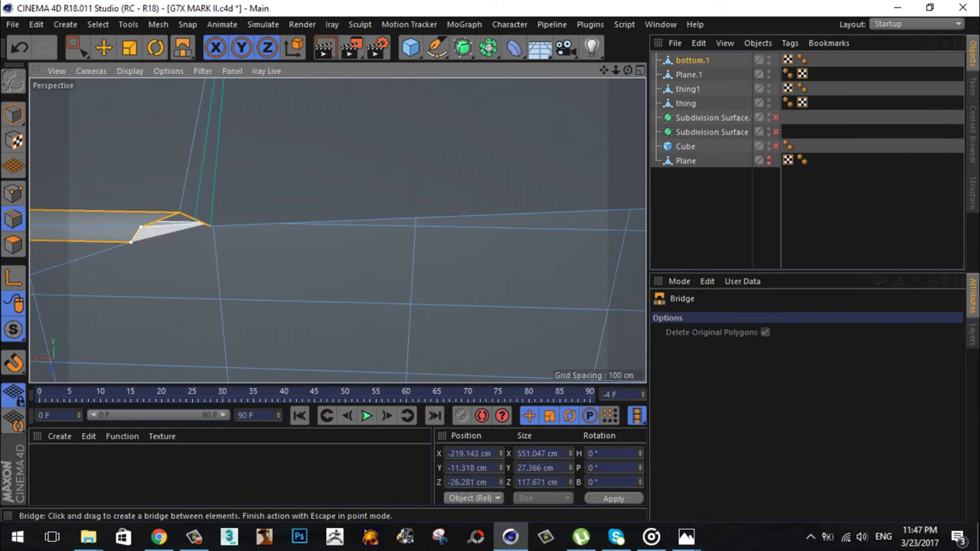
key("e")
Step: Line Cut a new edge through the gap corner and weld the resulting stray points
key("k")
key("k")
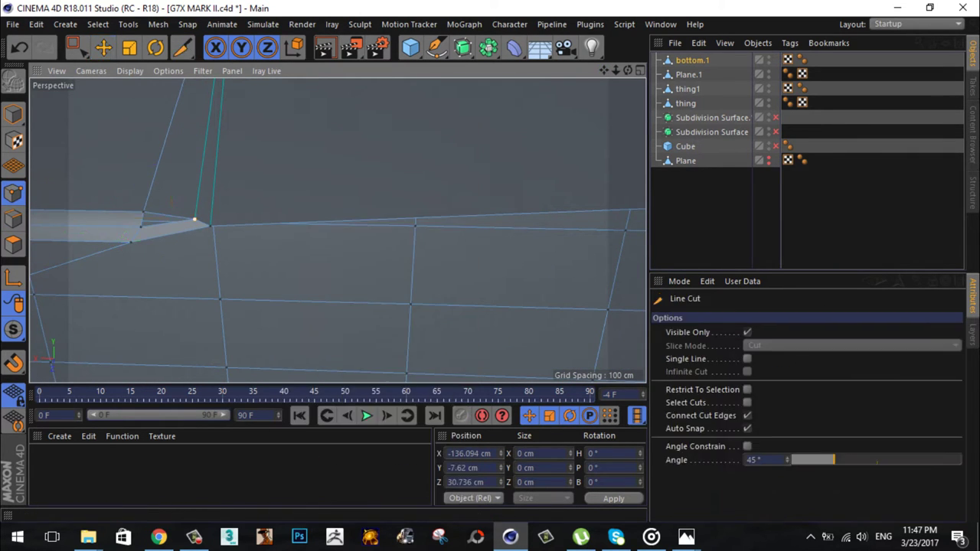
left_click_drag(229, 204, 297, 128, "alt")
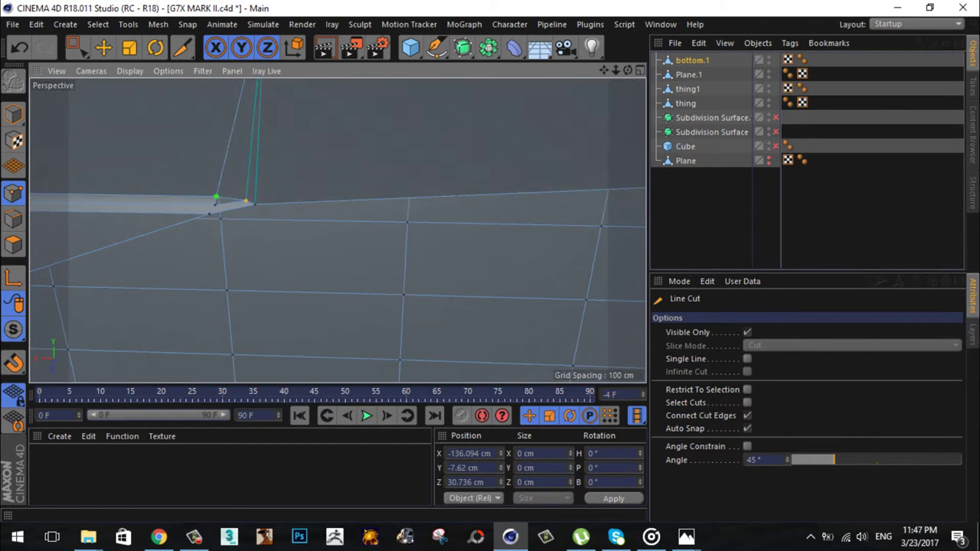
key("e")
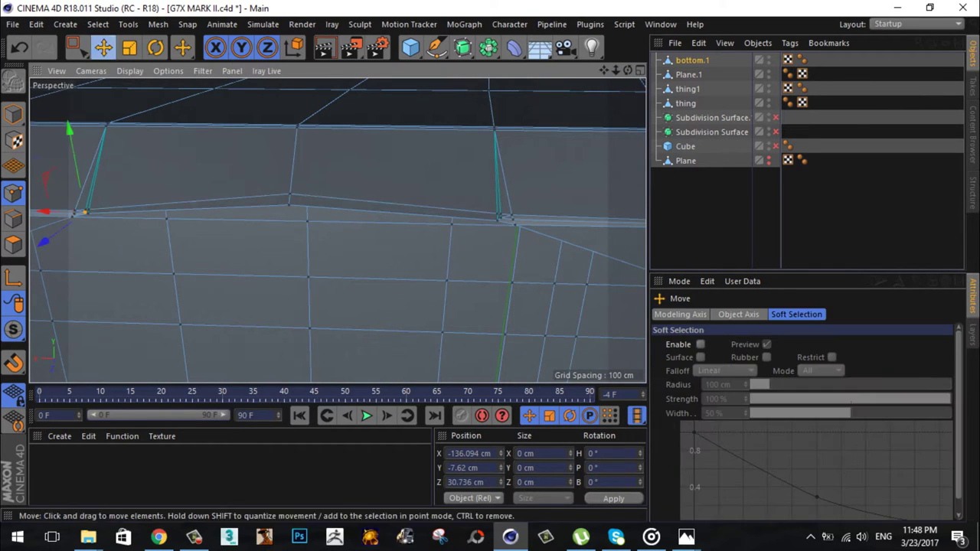
mouse_move(500, 219)
left_mouse_down("alt")
mouse_move(459, 229)
mouse_move(467, 222)
left_mouse_up("alt")
key("m")
key("q")
left_click(491, 235)
left_click(462, 217)
right_click(497, 222)
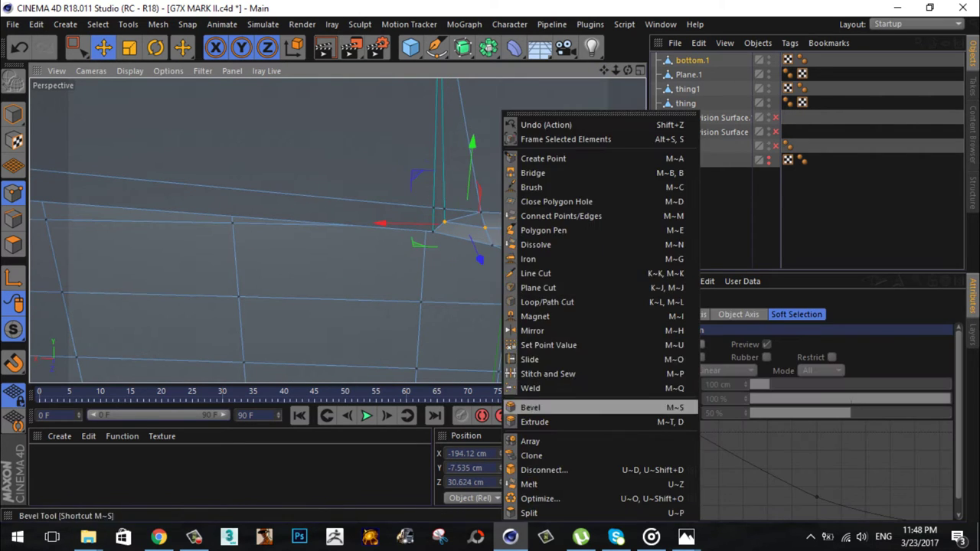
left_click(536, 390)
Step: Place a Line Cut point on the seam edge and select the short seam edge
right_click(464, 222)
left_click(374, 374)
right_click(459, 226)
left_click(361, 273)
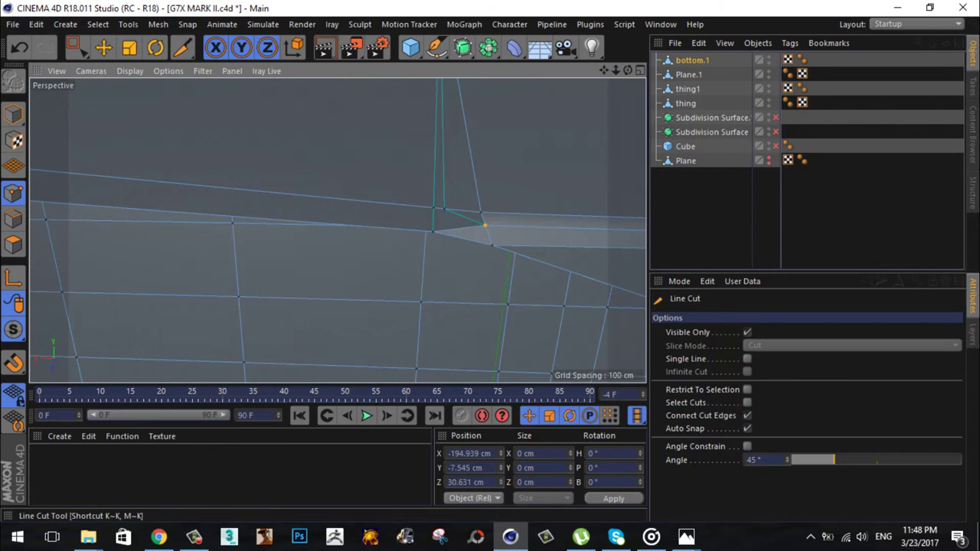
key("e")
right_click(586, 230)
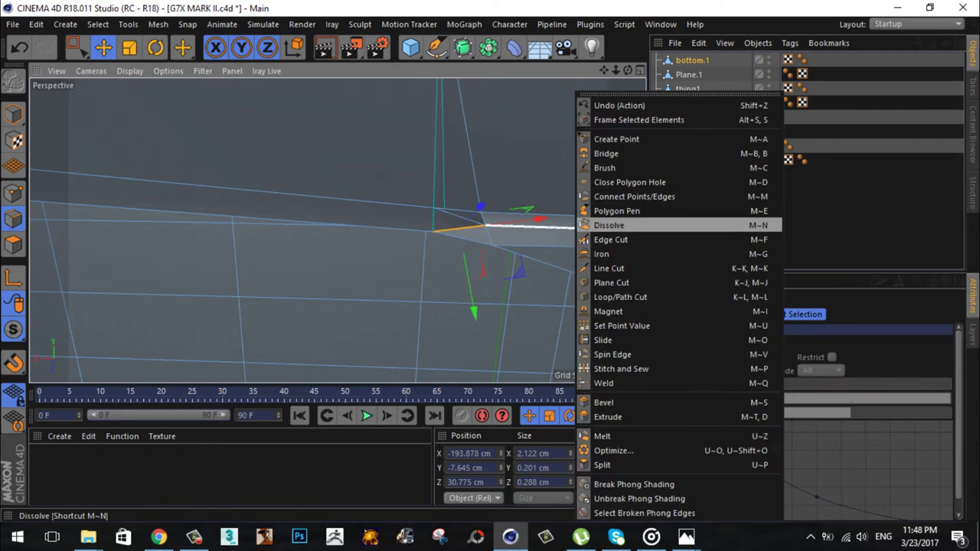
key("Escape")
left_click(459, 227)
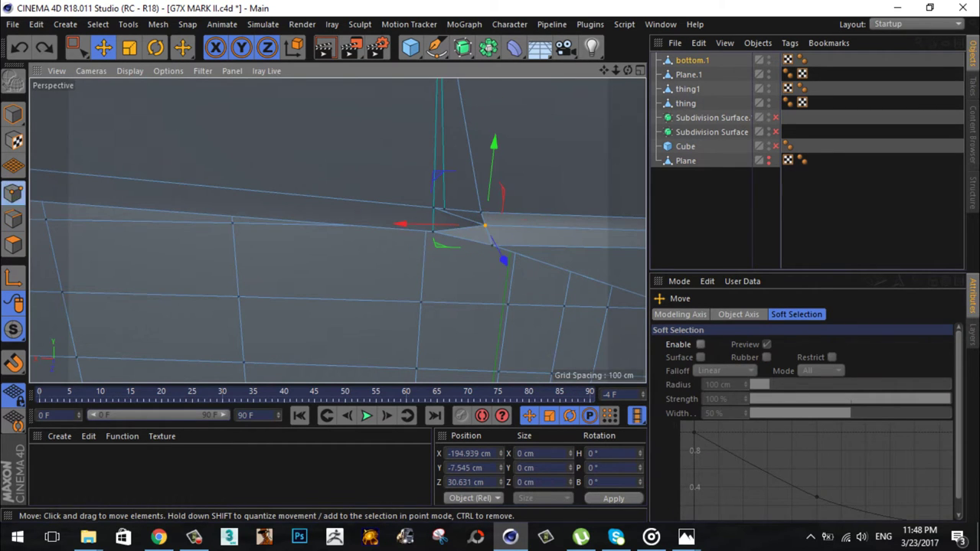
Step: Slide the short seam edge slightly along the face, then select the long seam edge
left_click(182, 47)
left_click(242, 93)
left_click(183, 48)
left_click(237, 145)
left_click(182, 47)
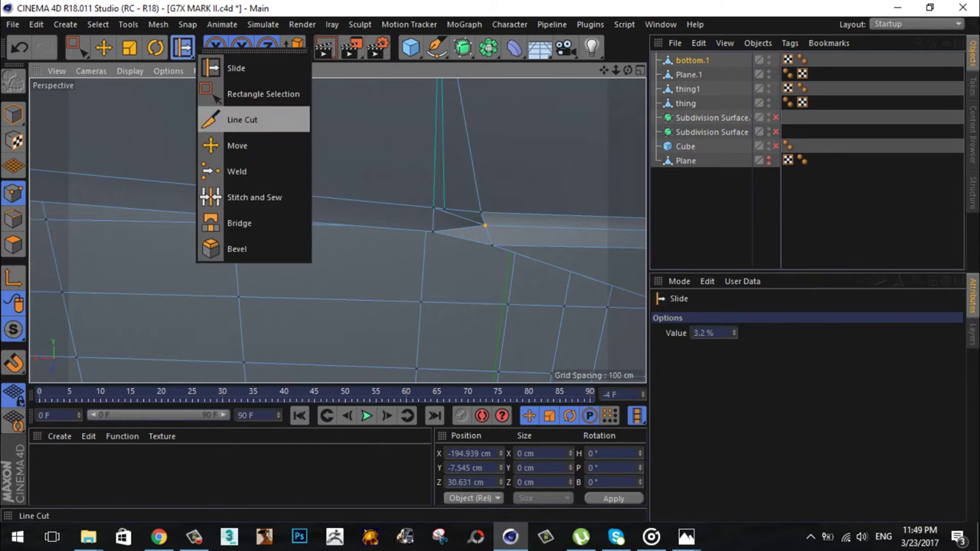
left_click(242, 93)
key("e")
left_click(566, 228)
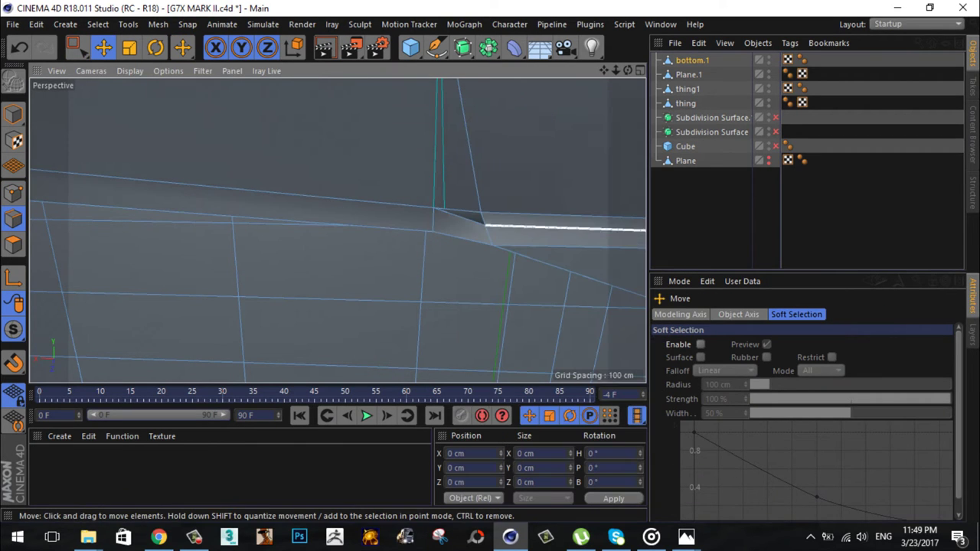
left_click(182, 47)
Step: Cut a new edge from the seam corner and weld the stray corner point into its neighbour
left_click_drag(428, 230, 483, 221, "alt")
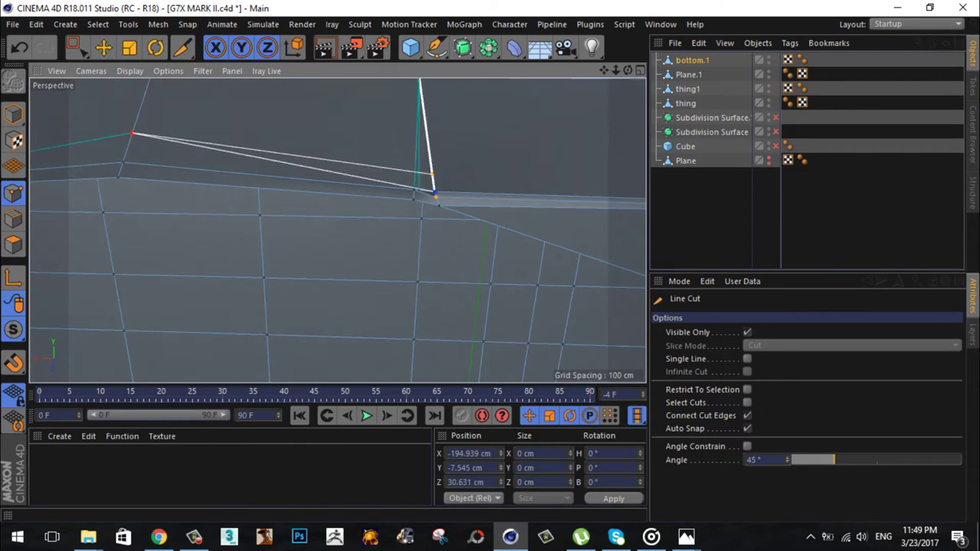
key("e")
right_click(480, 195)
left_click(525, 378)
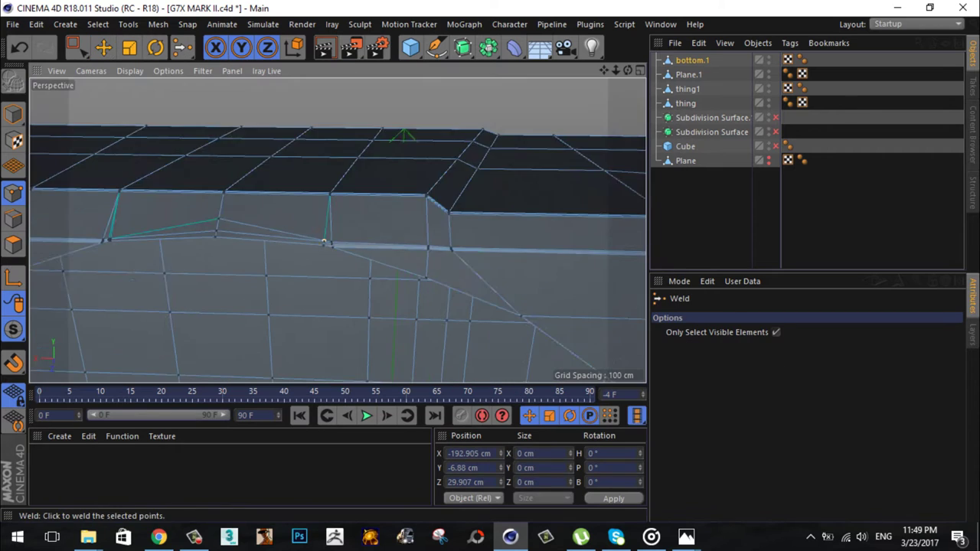
left_click_drag(277, 248, 361, 171, "alt")
key("e")
left_click(375, 184)
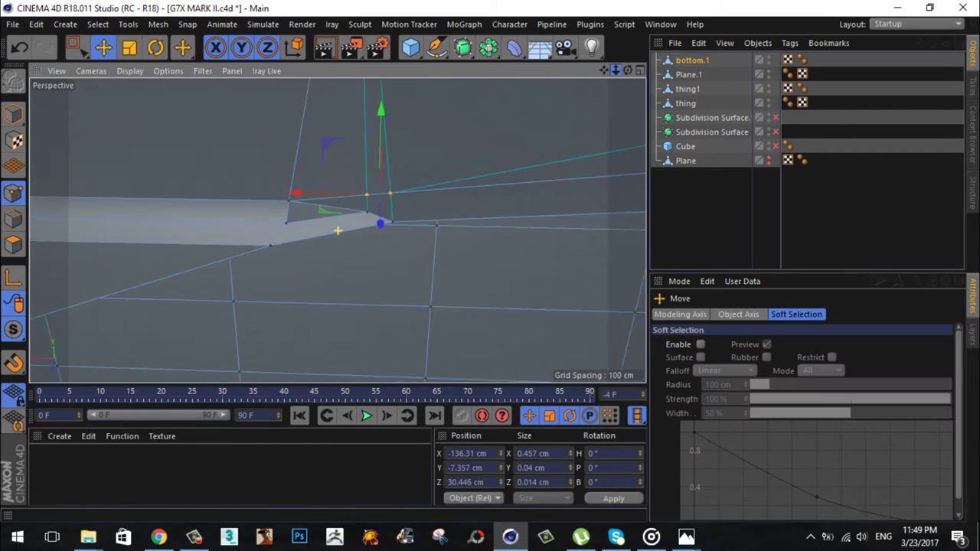
right_click(471, 111)
left_click(516, 294)
left_click(390, 183)
Step: Stitch and Sew the seam edges together
key("e")
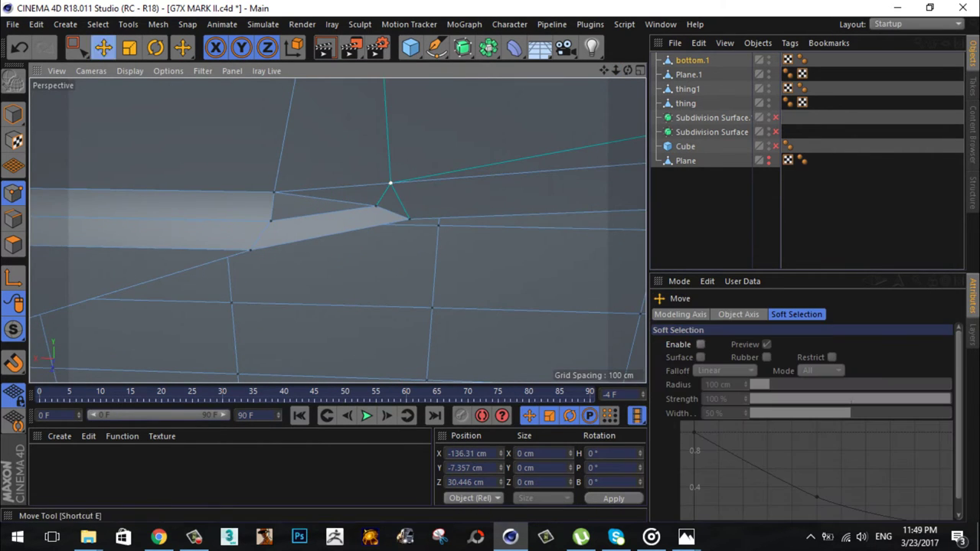
left_click_drag(306, 268, 230, 229, "alt")
right_click(227, 110)
left_click(283, 375)
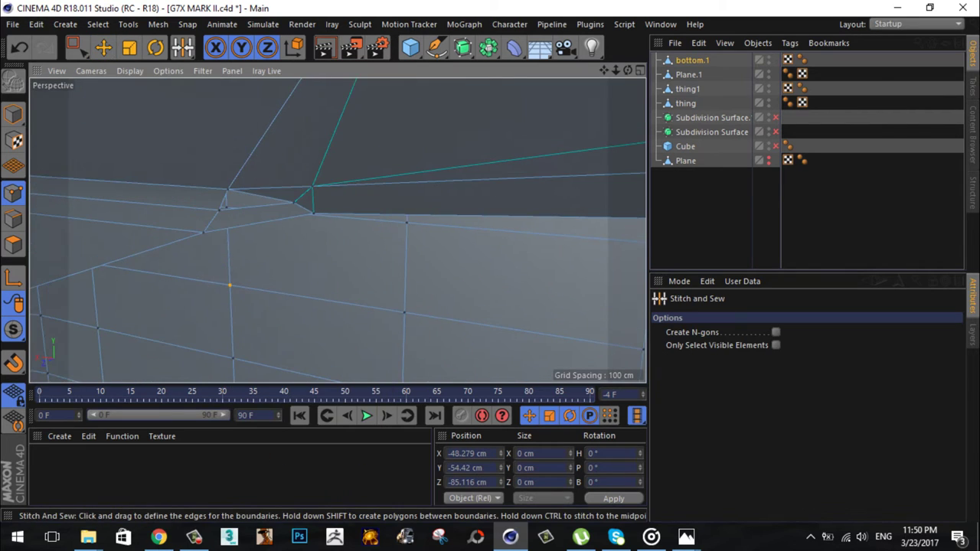
left_click_drag(336, 230, 437, 324, "alt")
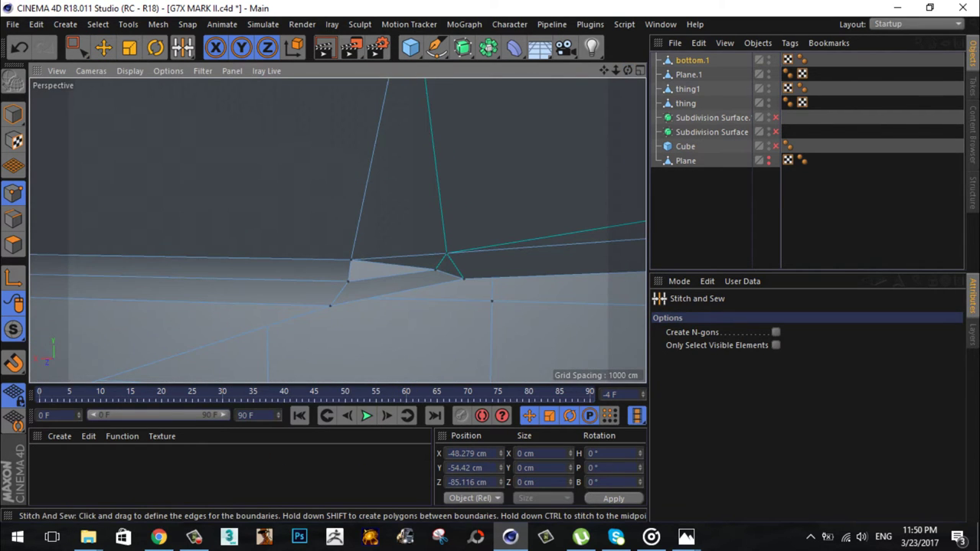
Step: Add a Line Cut at the seam corner and bridge the edges to fill the wall gap
key("e")
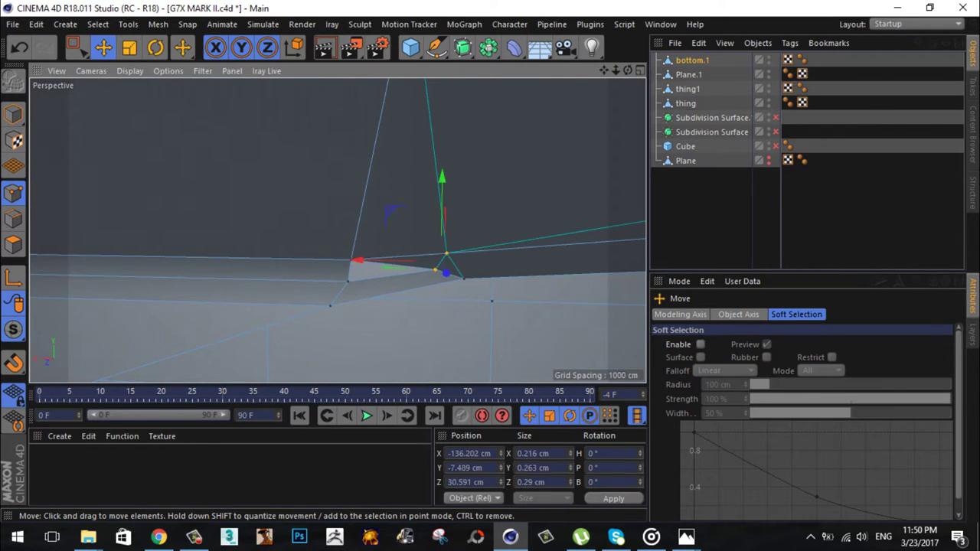
right_click(327, 111)
left_click(360, 287)
left_click(339, 235)
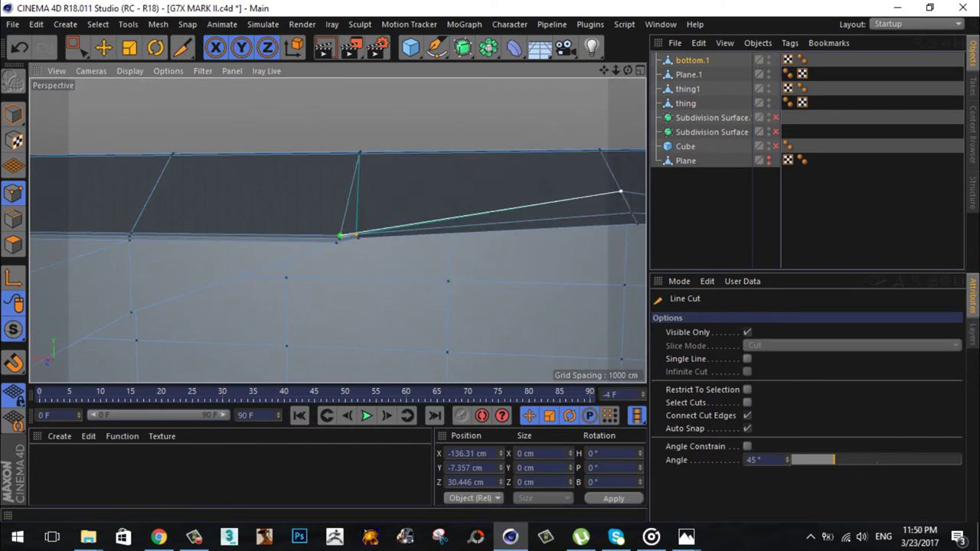
left_click_drag(620, 192, 536, 253, "alt")
key("e")
key("m")
key("b")
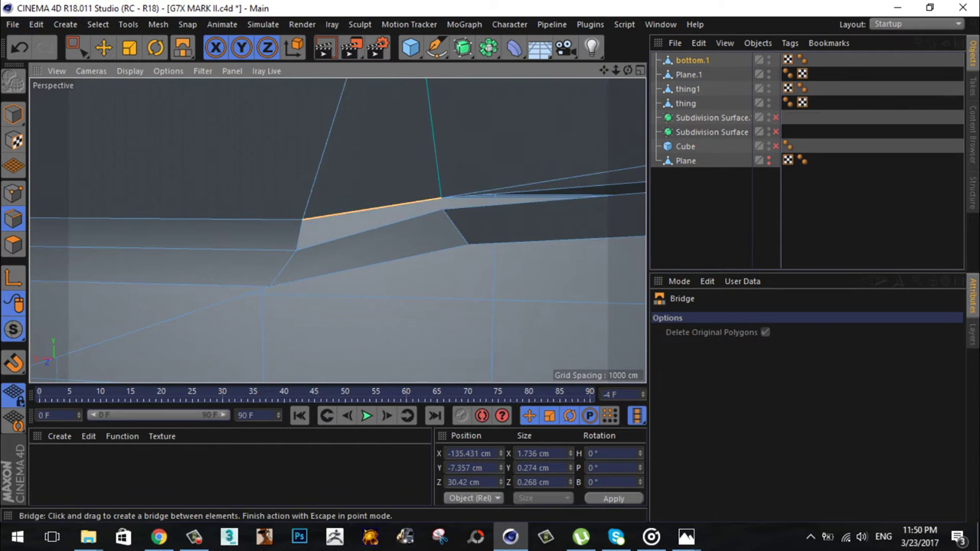
left_click_drag(334, 227, 335, 229, "alt")
Step: Clear the selection, zoom out to the whole camera body, and select the Plane object
key("e")
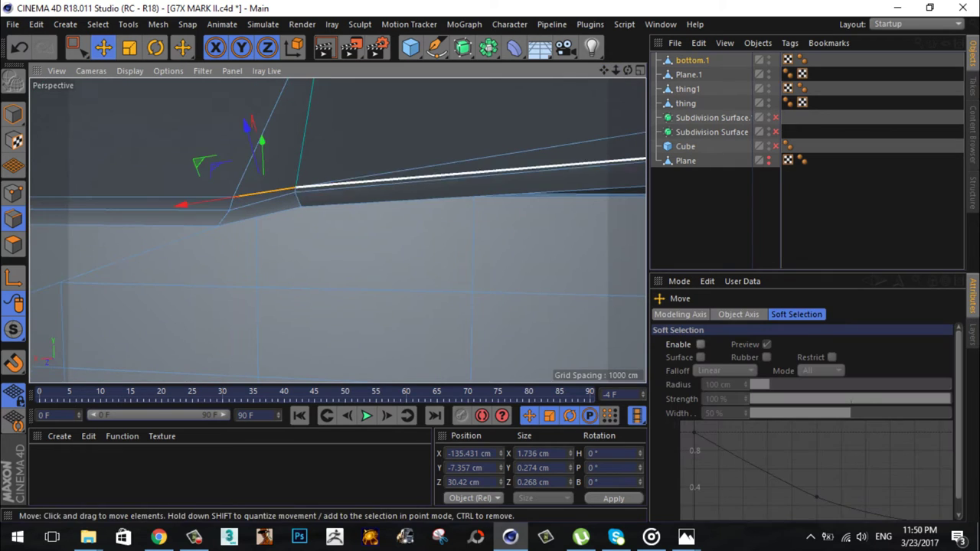
left_click(19, 48)
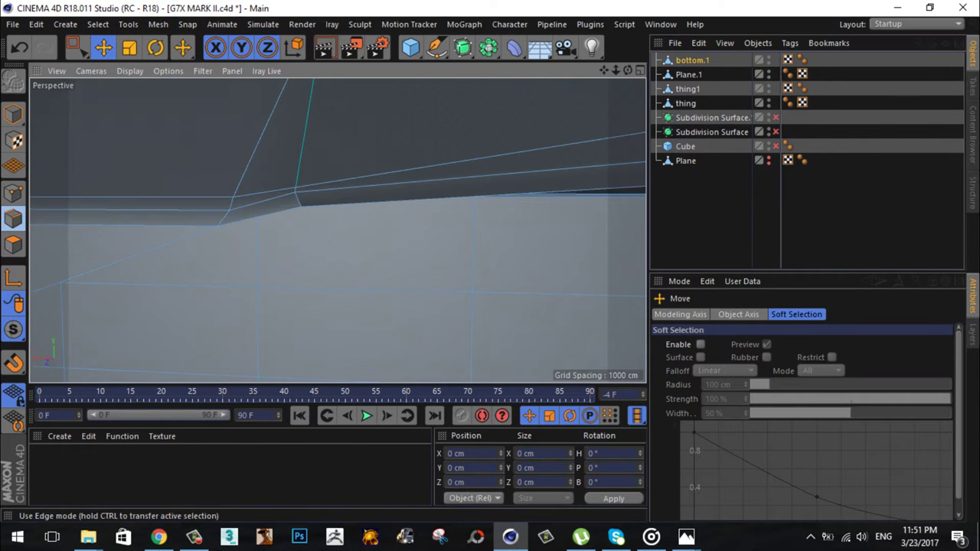
left_click_drag(338, 230, 339, 229, "alt")
right_click(525, 160)
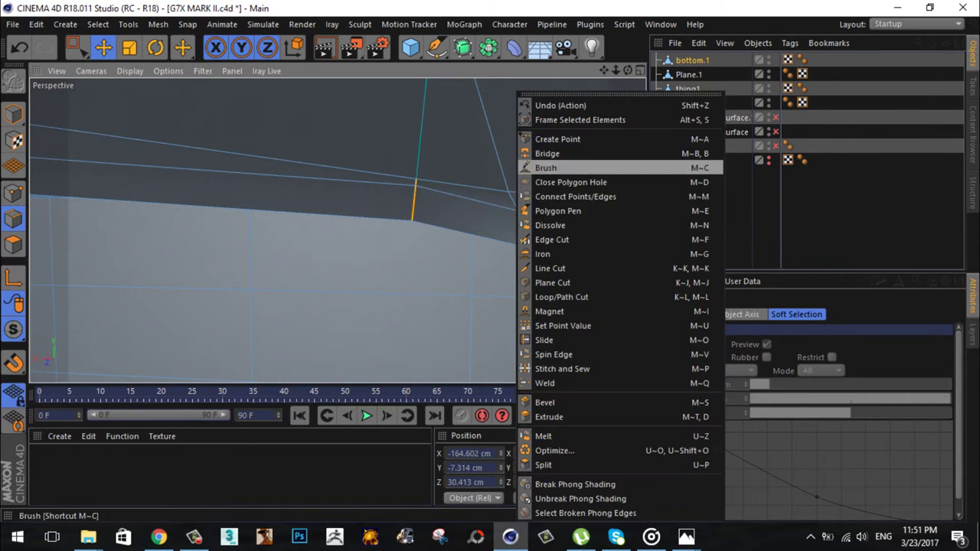
left_click(338, 231)
scroll(338, 230, "down", 6)
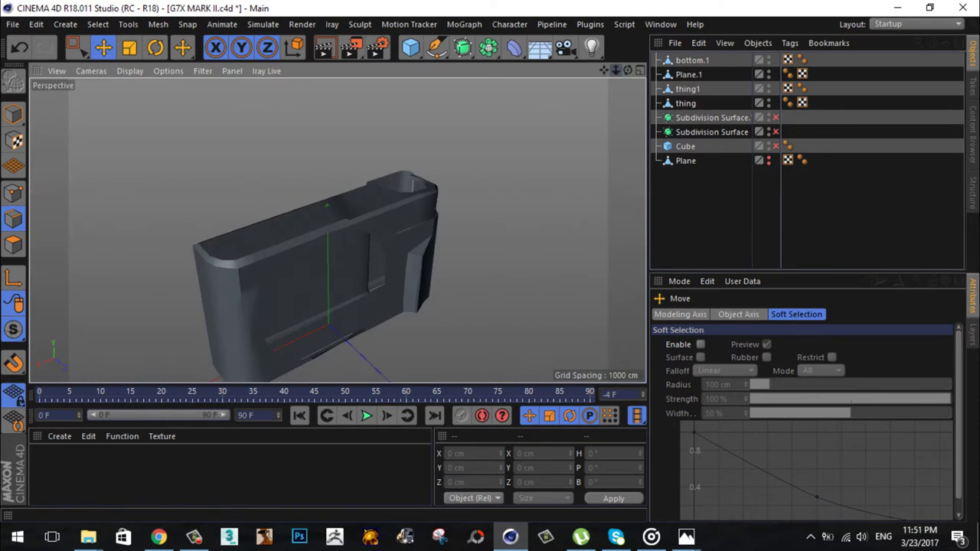
left_click_drag(338, 231, 459, 222, "alt")
left_click(685, 160)
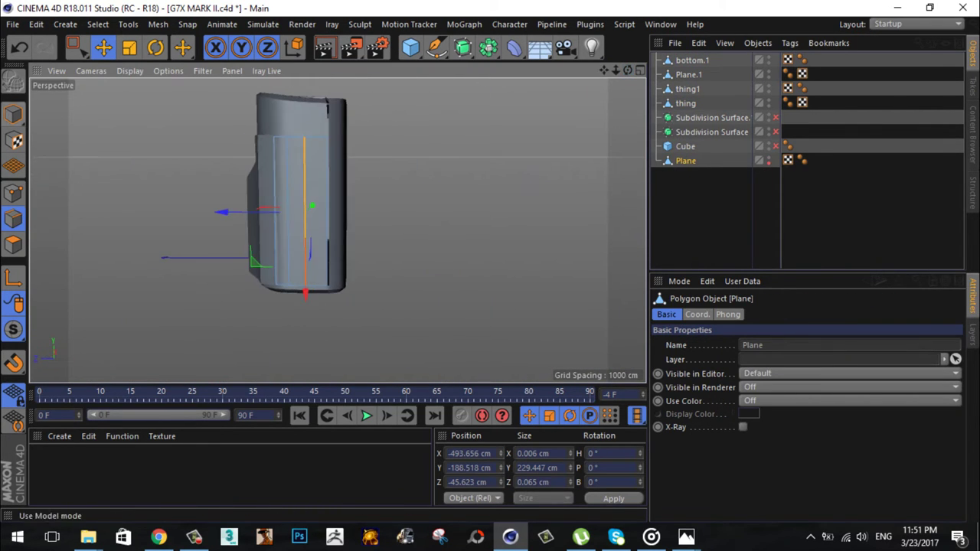
left_click(19, 48)
left_click(340, 230)
Step: In the Front view, inset thing1's front grip faces with Extrude Inner to form a border
middle_click(339, 230)
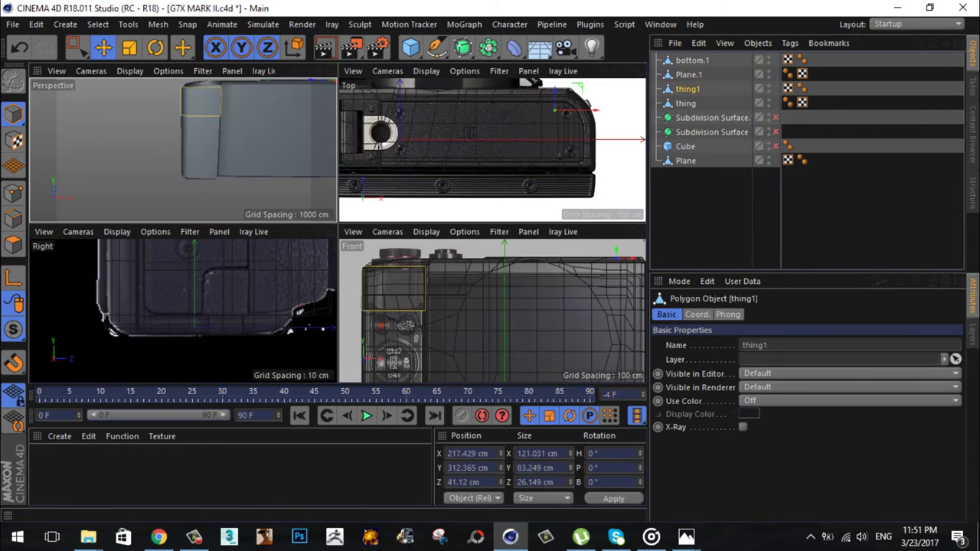
middle_click(339, 229)
double_click(768, 86)
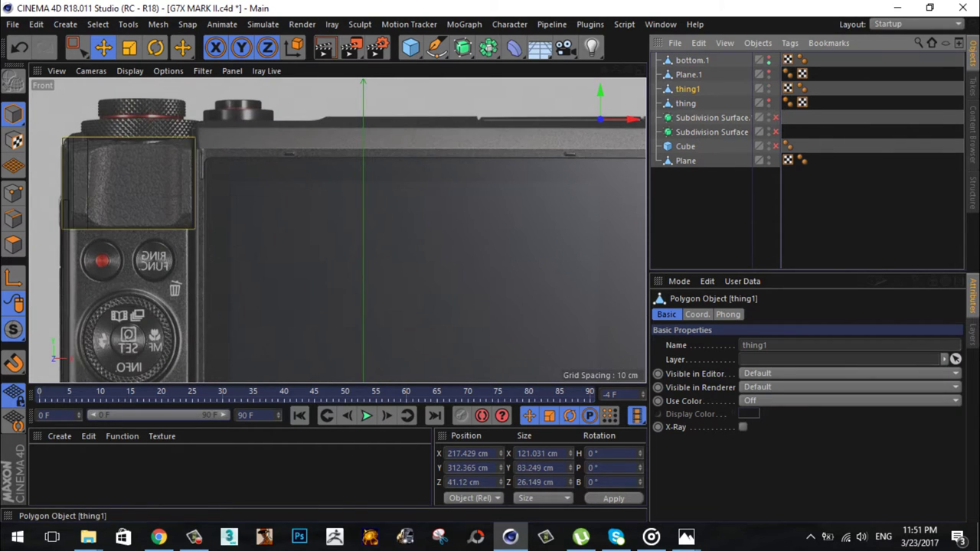
scroll(48, 181, "up", 3)
key("0")
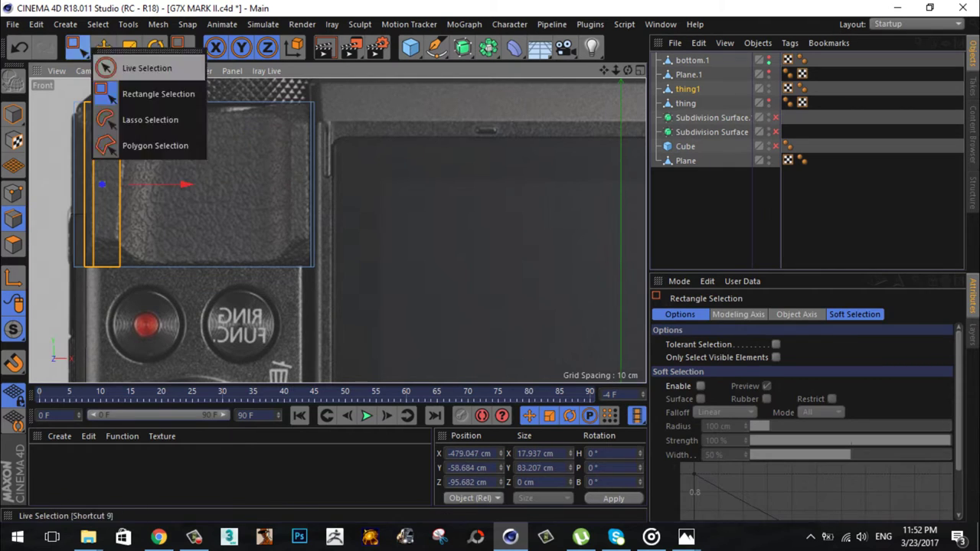
left_click(105, 68)
right_click(160, 197)
key("Escape")
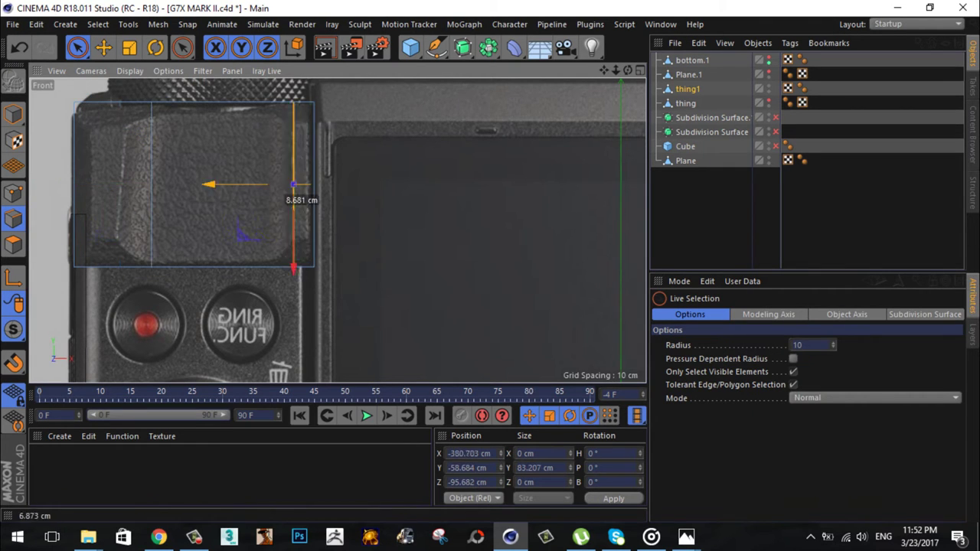
right_click(433, 222)
left_click(490, 306)
left_click_drag(115, 184, 126, 222)
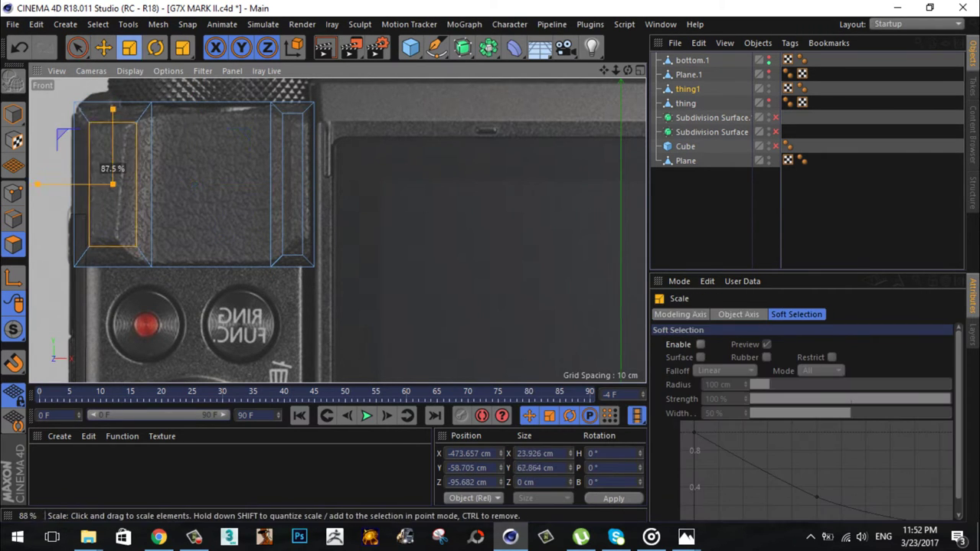
Step: Line-cut new edges and move points so the grip's top corners follow the photo
left_click(287, 120)
scroll(287, 120, "up", 2)
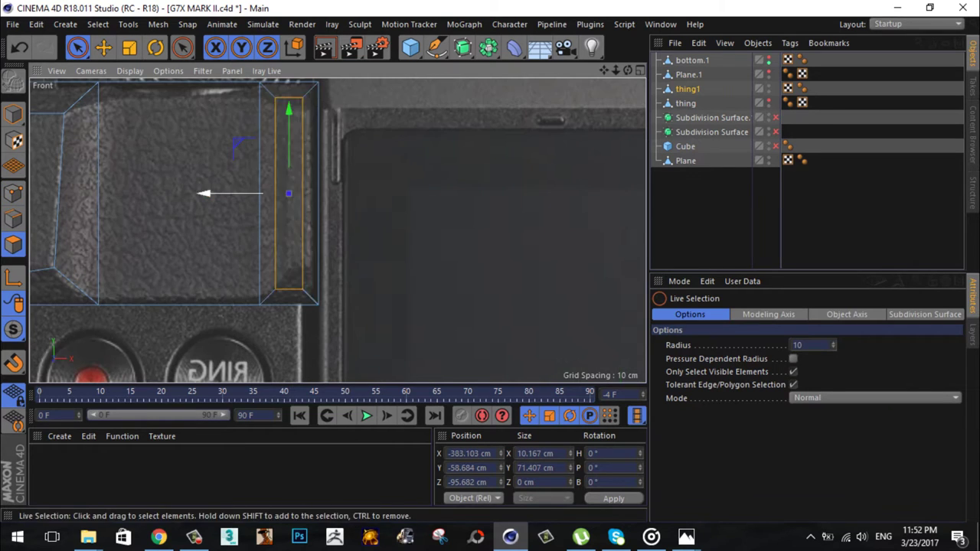
key("e")
left_click(65, 115)
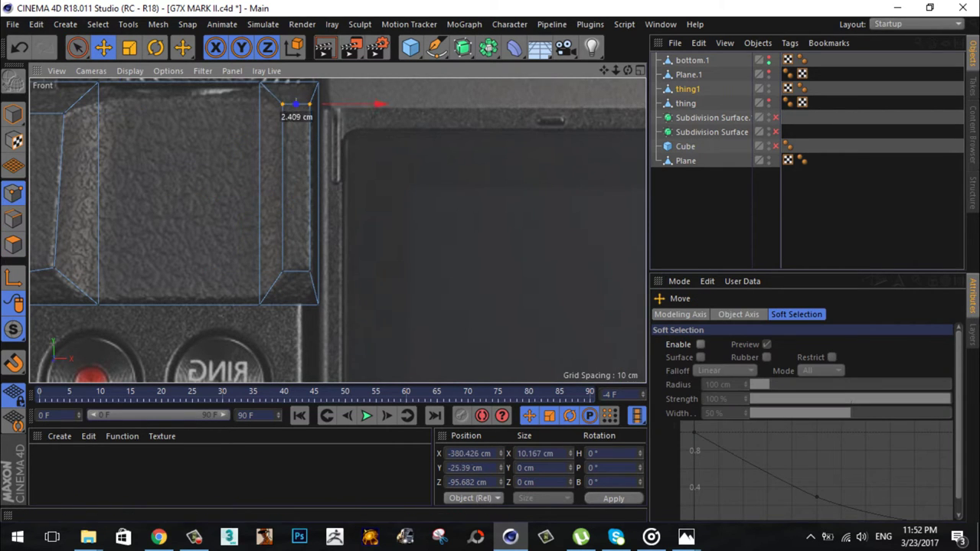
scroll(337, 230, "down", 2)
scroll(336, 230, "up", 3)
key("k")
key("k")
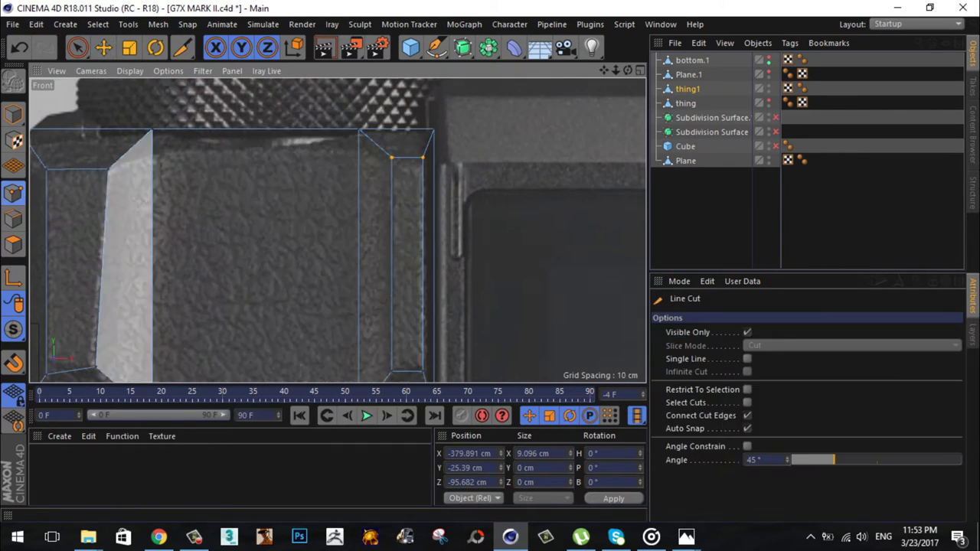
key("e")
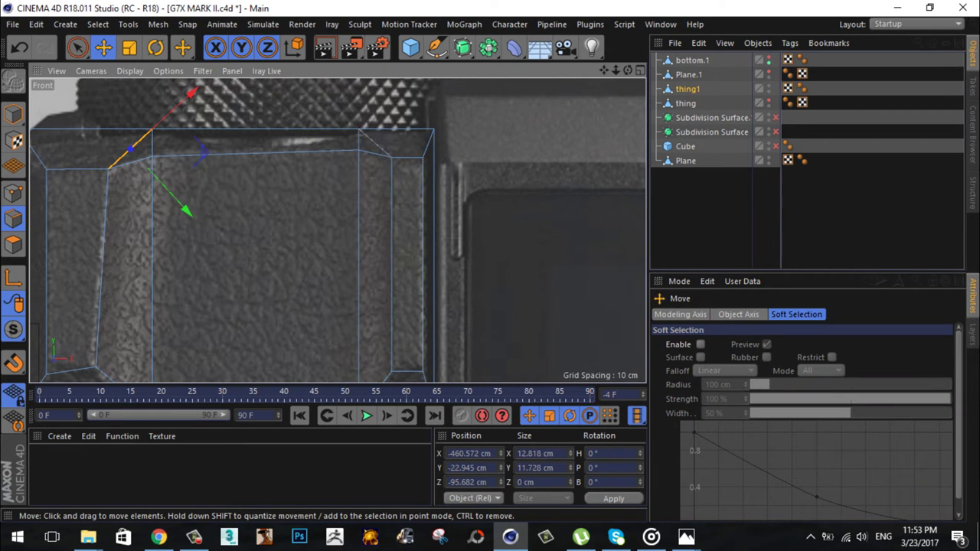
key("k")
key("k")
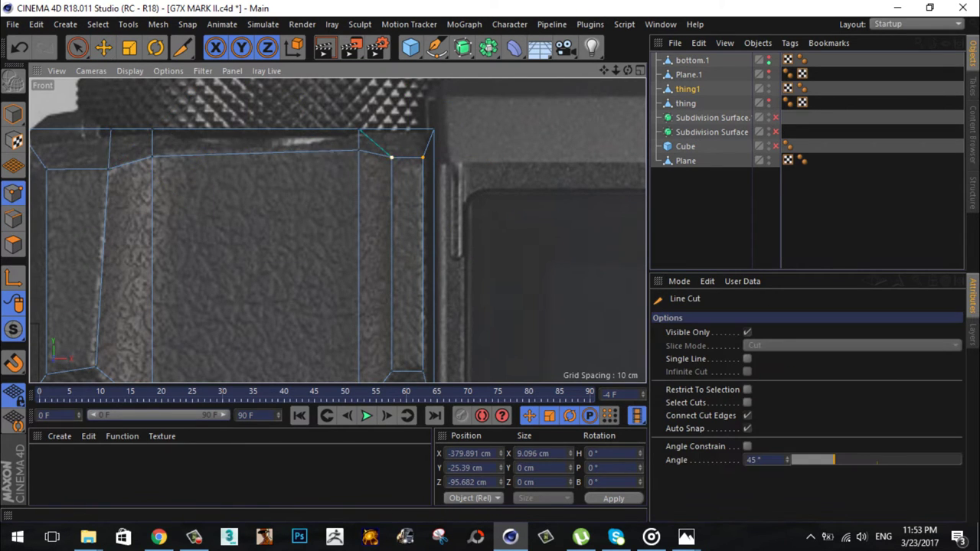
scroll(391, 157, "down", 2)
key("e")
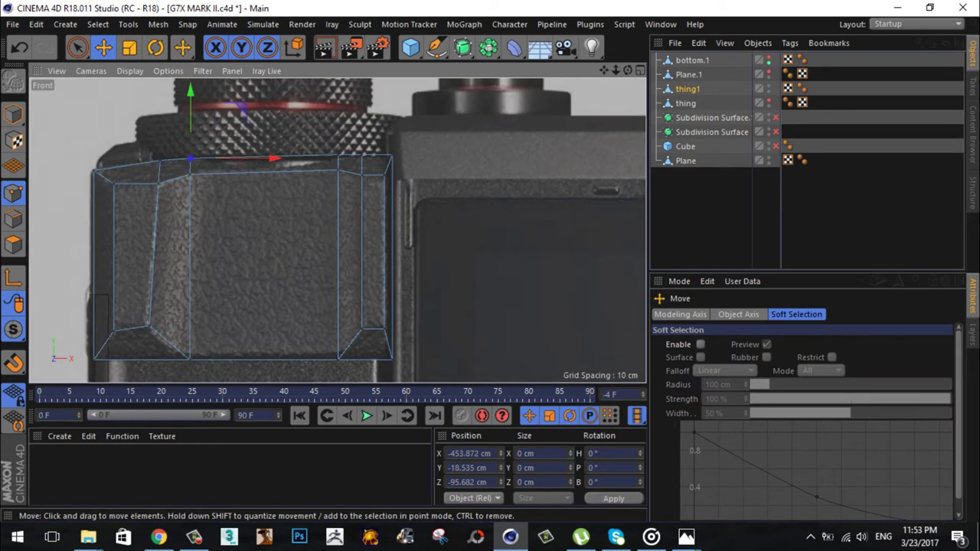
key("F5")
key("F1")
key("F5")
Step: In the Right view, tilt and reshape the grip's side edge to match the photo
key("F3")
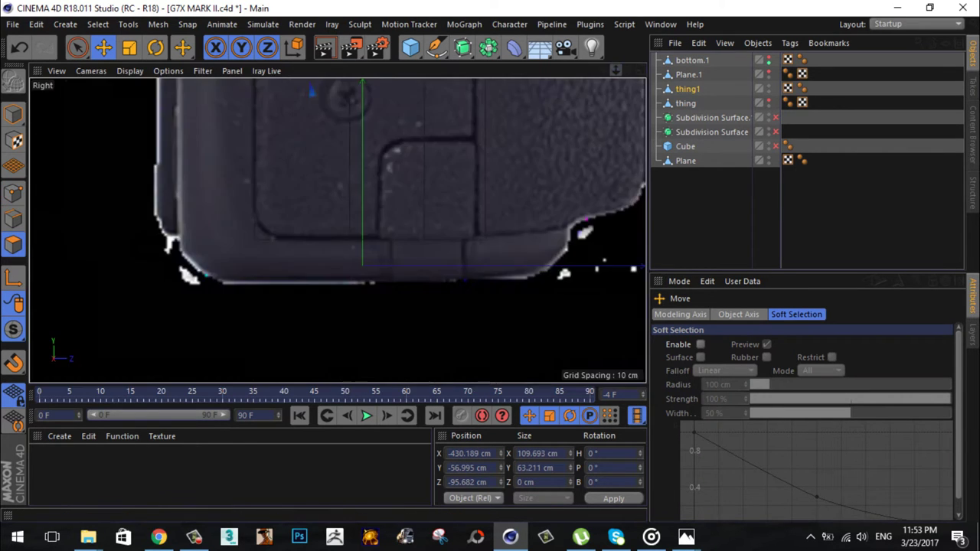
scroll(337, 229, "down", 5)
scroll(337, 230, "up", 8)
left_click_drag(306, 210, 260, 210)
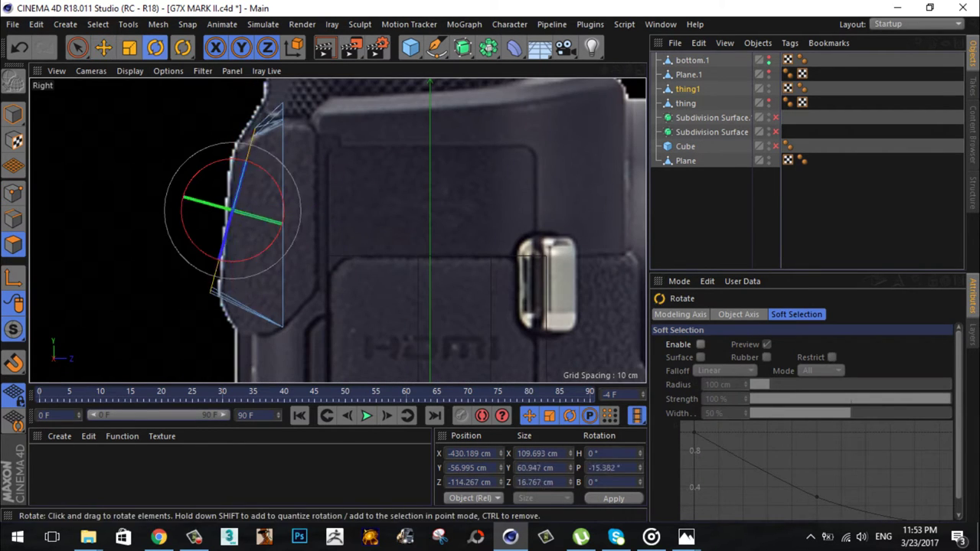
key("ctrl+z")
left_click(13, 218)
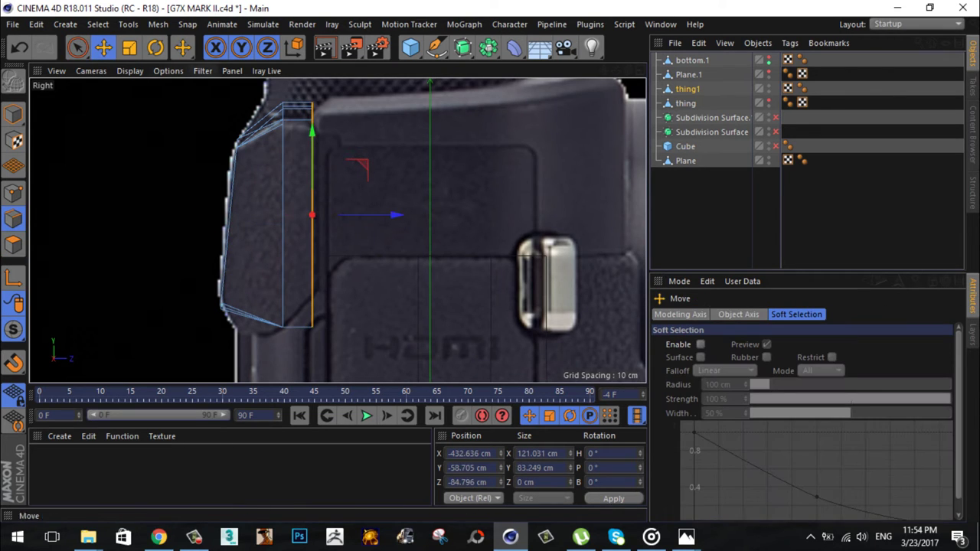
left_click_drag(77, 47, 160, 97)
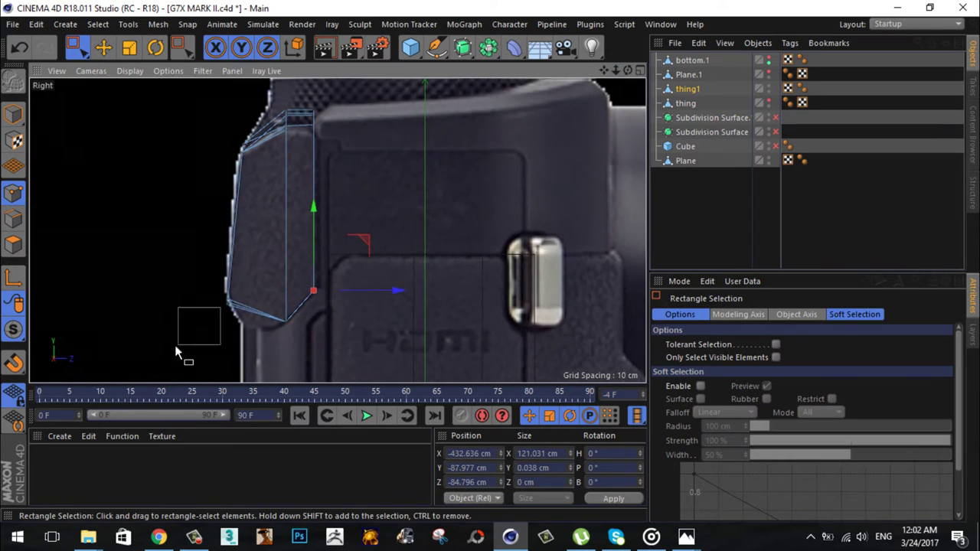
Step: Ring-select the grip's edges and connect them to add a 50% edge loop across its sides
left_click(98, 24)
left_click(130, 135)
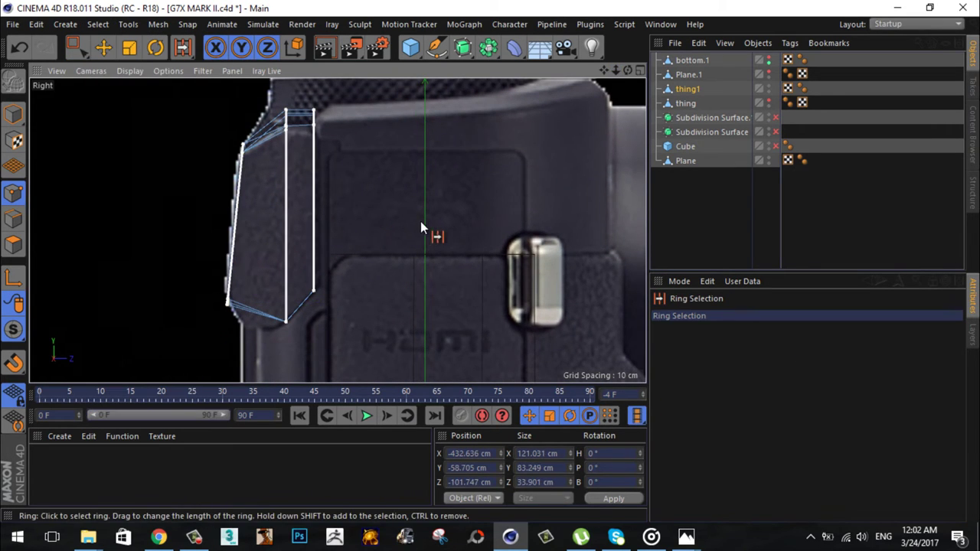
right_click(421, 221)
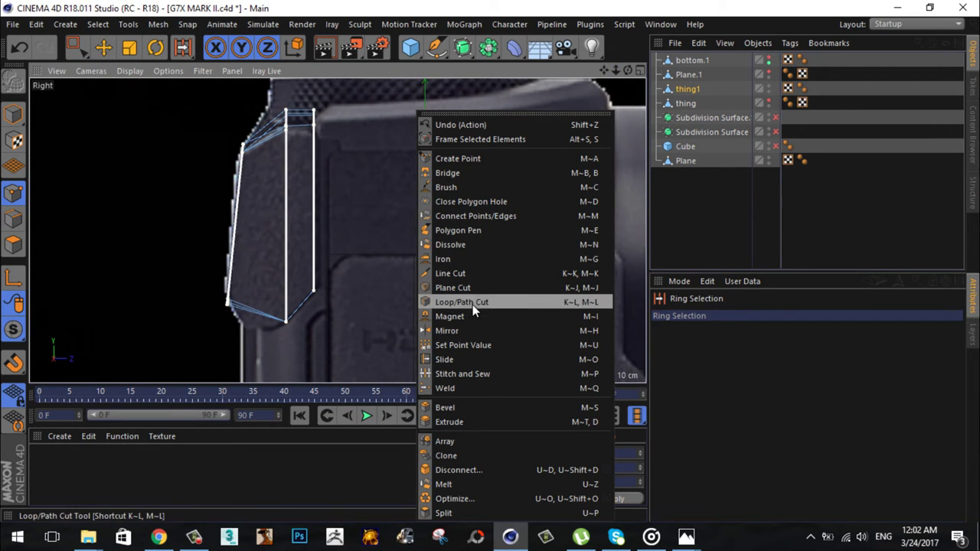
left_click(475, 216)
left_click(407, 243)
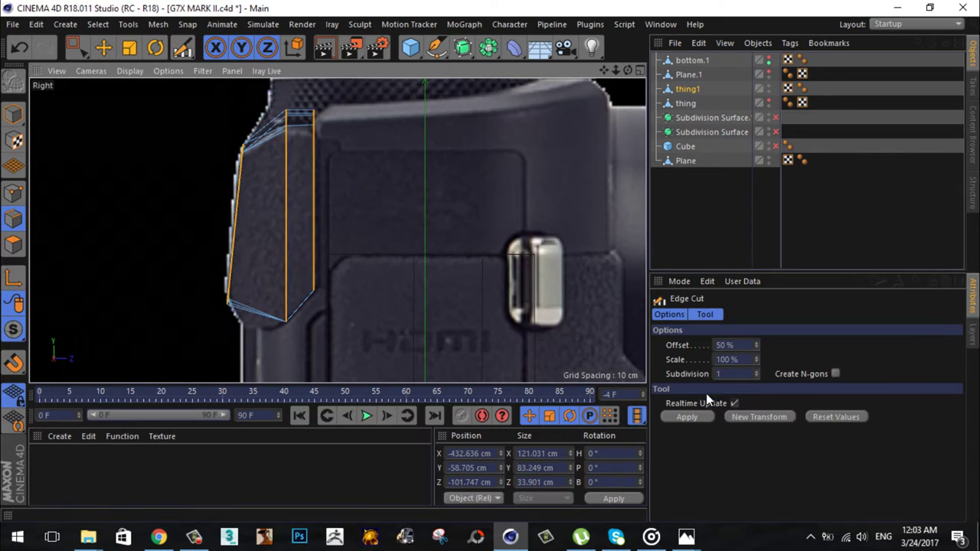
key("0")
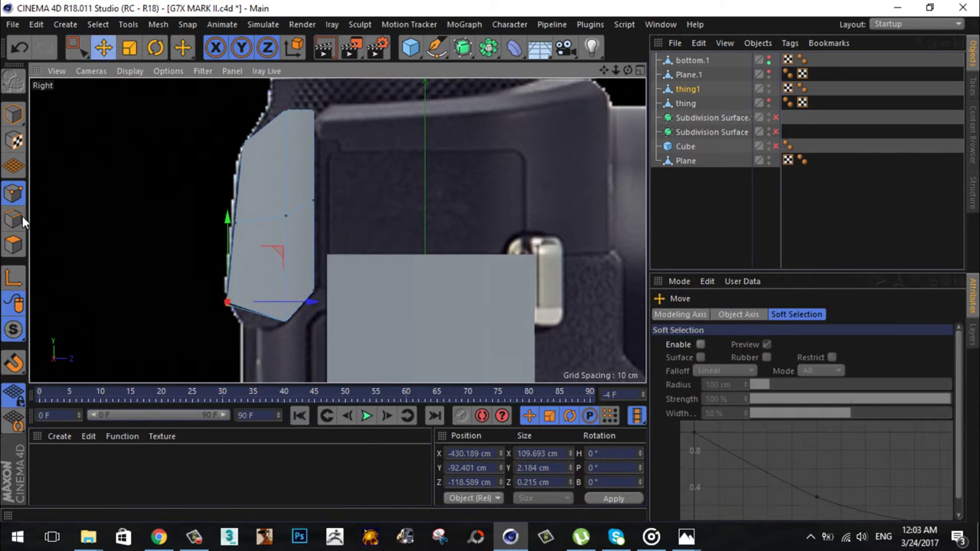
left_click(98, 24)
left_click(122, 138)
key("ctrl+z")
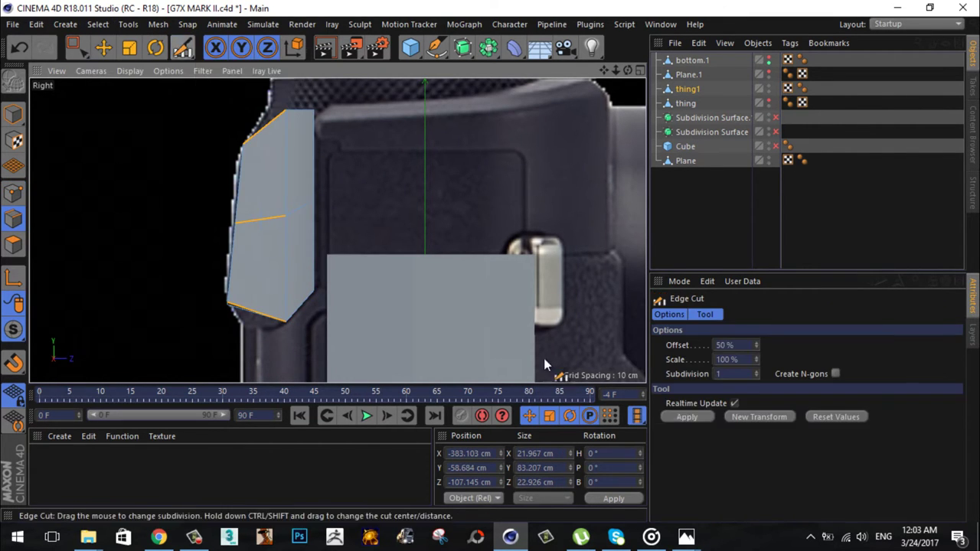
key("ctrl+z")
key("ctrl+z")
Step: Select bottom.1, box-select its top points and move them up toward the grip
key("F1")
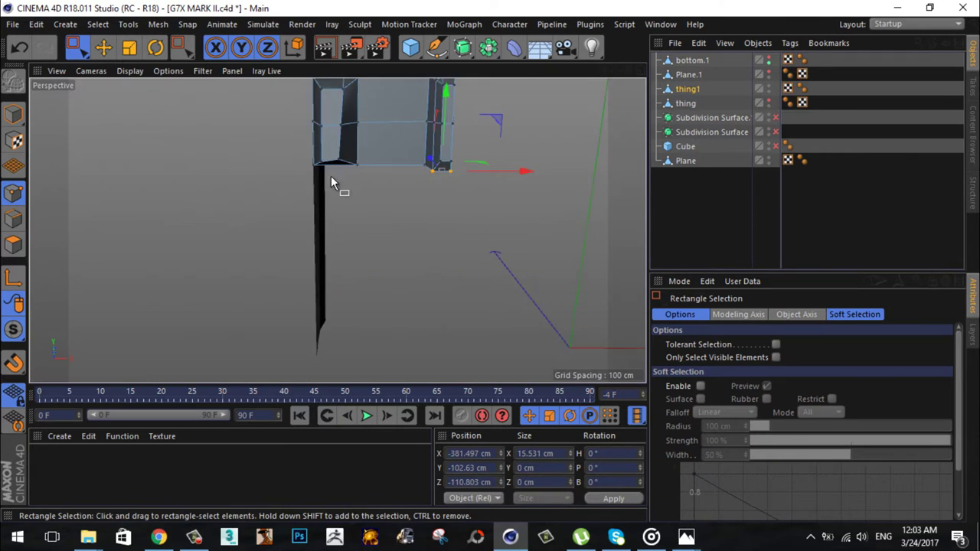
mouse_move(330, 176)
left_mouse_down("alt")
mouse_move(493, 261)
mouse_move(510, 159)
left_mouse_up("alt")
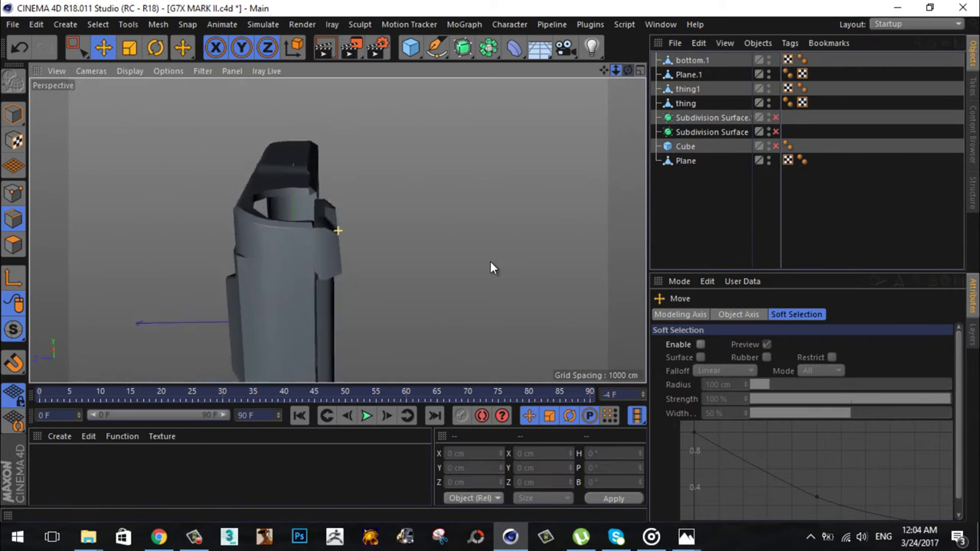
mouse_move(493, 261)
left_mouse_down("alt")
mouse_move(335, 303)
mouse_move(490, 266)
left_mouse_up("alt")
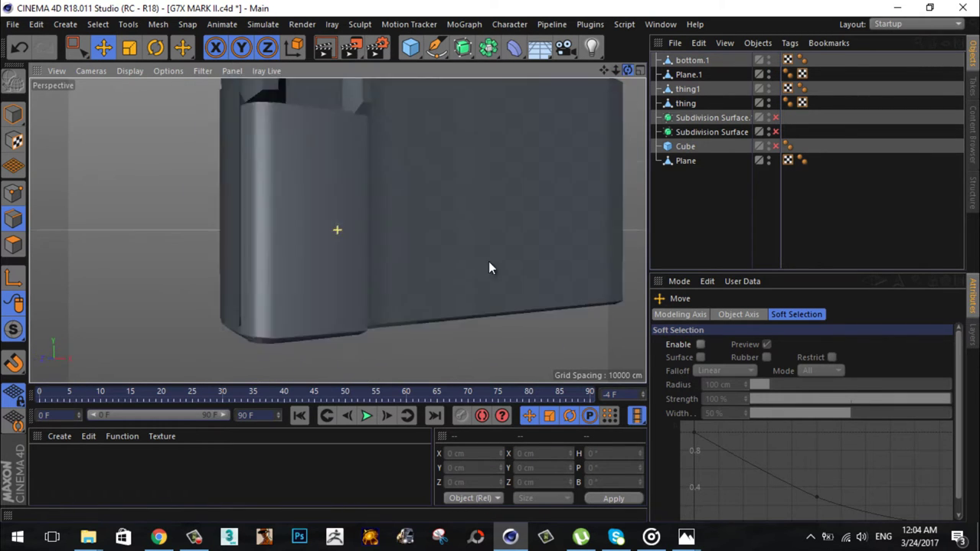
left_click(687, 88)
key("F5")
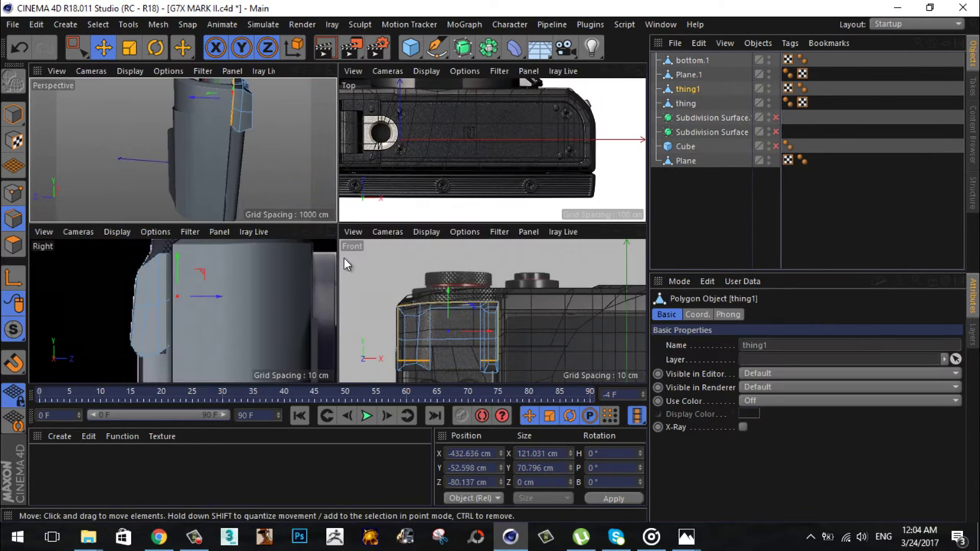
key("F3")
scroll(362, 261, "up", 5)
key("0")
left_click_drag(371, 240, 316, 298)
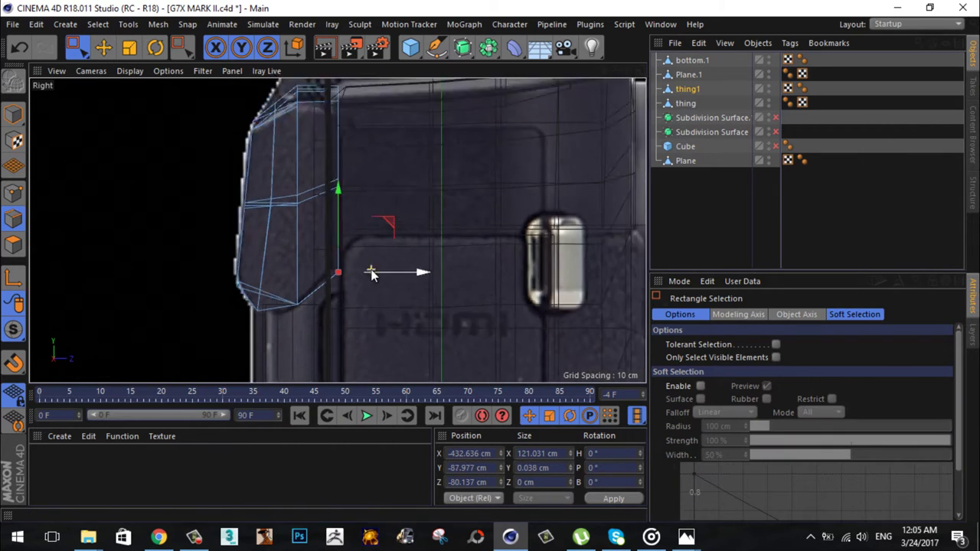
scroll(329, 291, "down", 5)
left_click(336, 284)
scroll(337, 284, "up", 5)
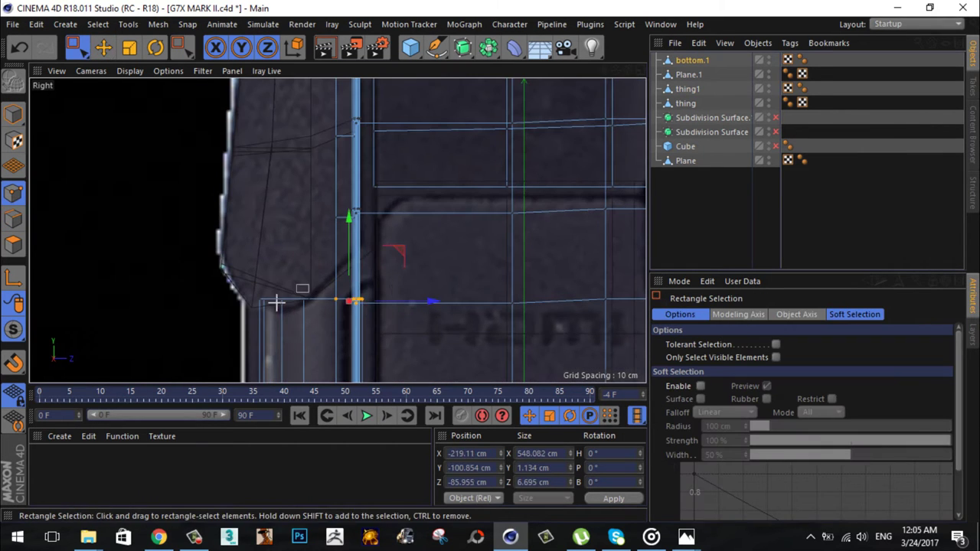
key("F1")
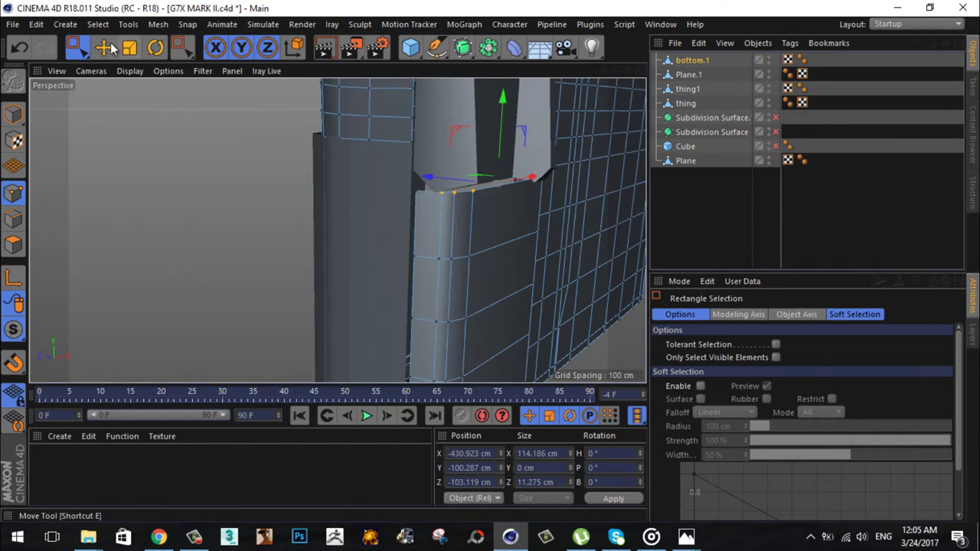
left_click(104, 47)
mouse_move(478, 209)
left_mouse_down("alt")
mouse_move(489, 261)
mouse_move(36, 94)
left_mouse_up("alt")
scroll(489, 261, "up", 4)
Step: Select thing1's bottom edge and pull it about 12.5 cm to close the gap
left_click(487, 260)
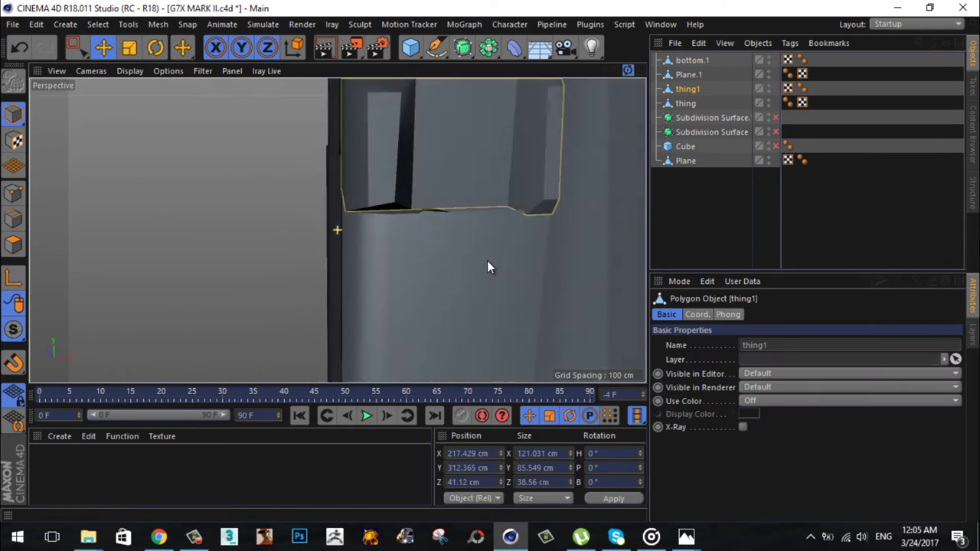
scroll(490, 261, "down", 2)
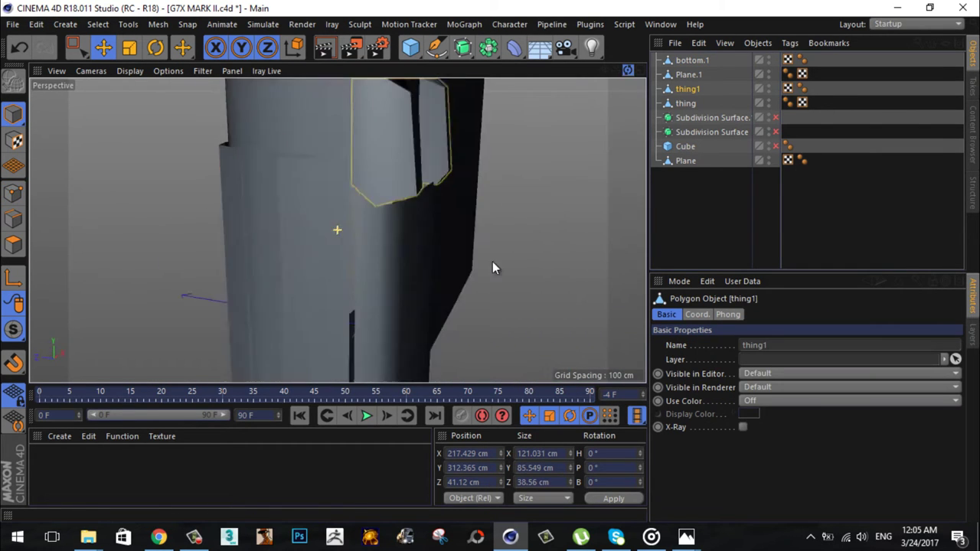
left_click(628, 71)
left_click(332, 71)
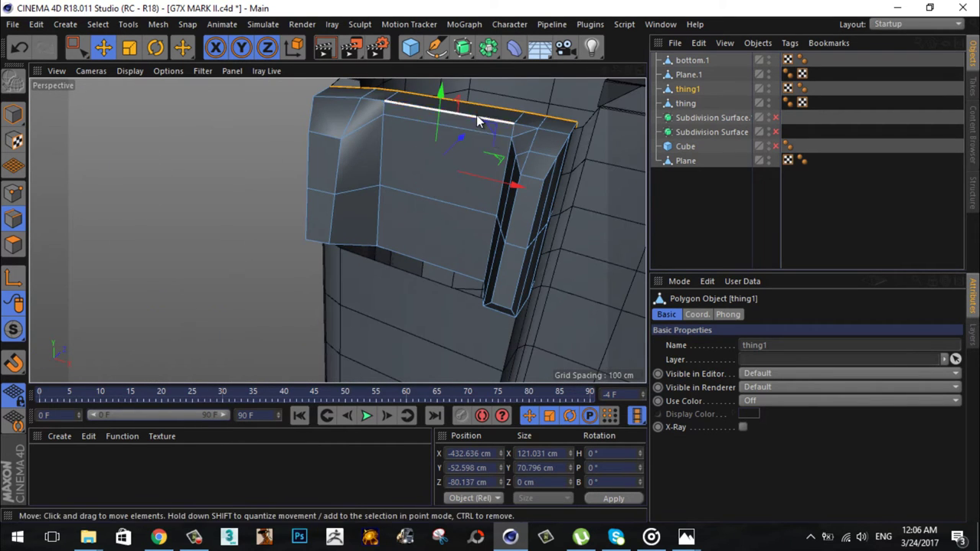
left_click(442, 268)
left_click_drag(442, 267, 491, 266, "alt")
scroll(491, 262, "up", 3)
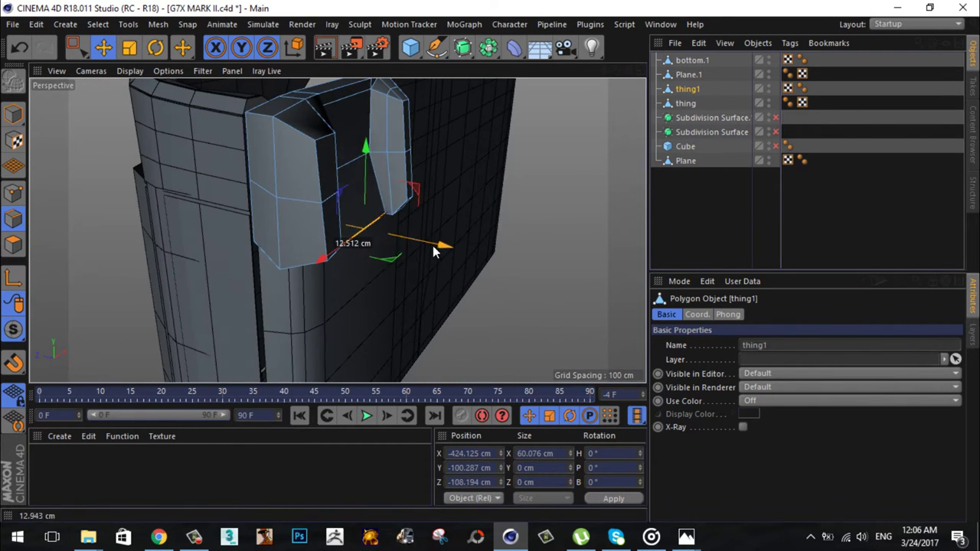
left_click_drag(432, 246, 411, 169)
left_click(536, 99)
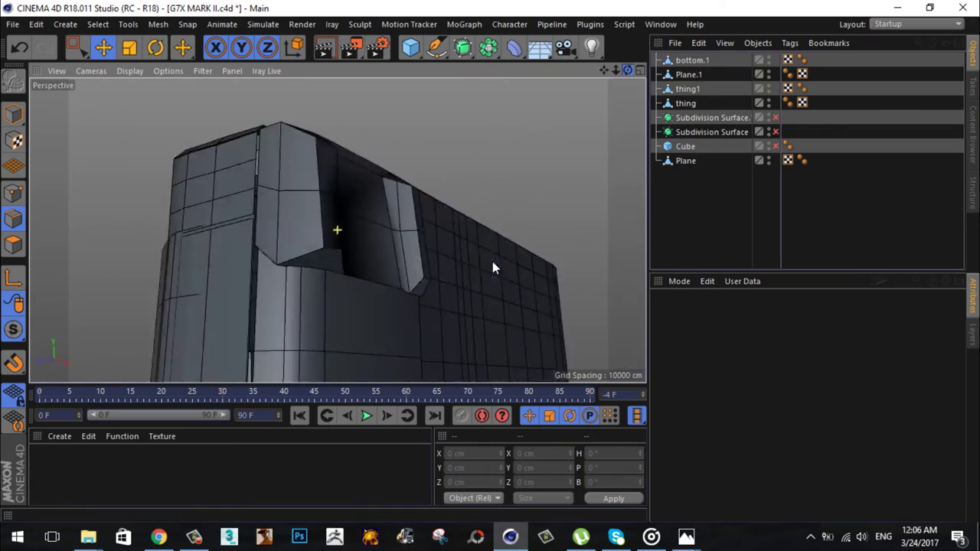
left_click_drag(492, 261, 490, 262, "alt")
scroll(490, 262, "down", 3)
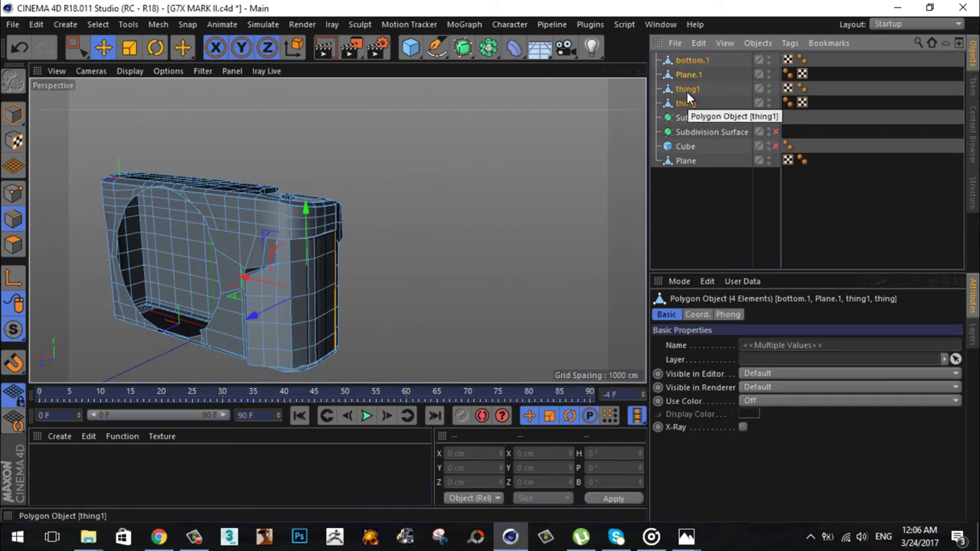
Step: Bevel bottom.1's selected rim edge to a 3.658 cm chamfer, discarding a trial bevel
mouse_move(490, 262)
left_mouse_down("alt")
mouse_move(459, 268)
mouse_move(491, 262)
left_mouse_up("alt")
scroll(492, 261, "up", 3)
scroll(490, 261, "down", 1)
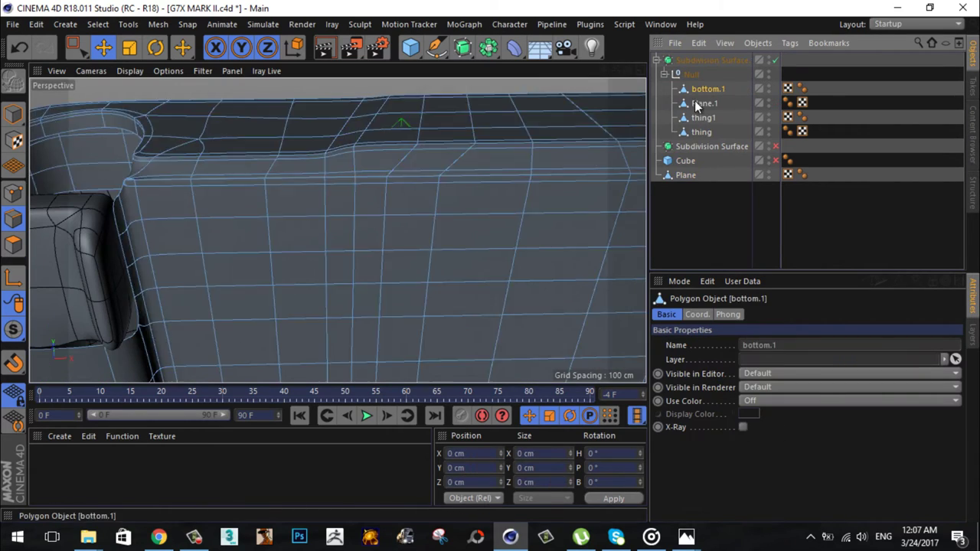
right_click(413, 287)
left_click(440, 402)
mouse_move(339, 153)
left_mouse_down()
mouse_move(564, 76)
mouse_move(339, 186)
left_mouse_up()
scroll(293, 190, "down", 5)
left_click(692, 219)
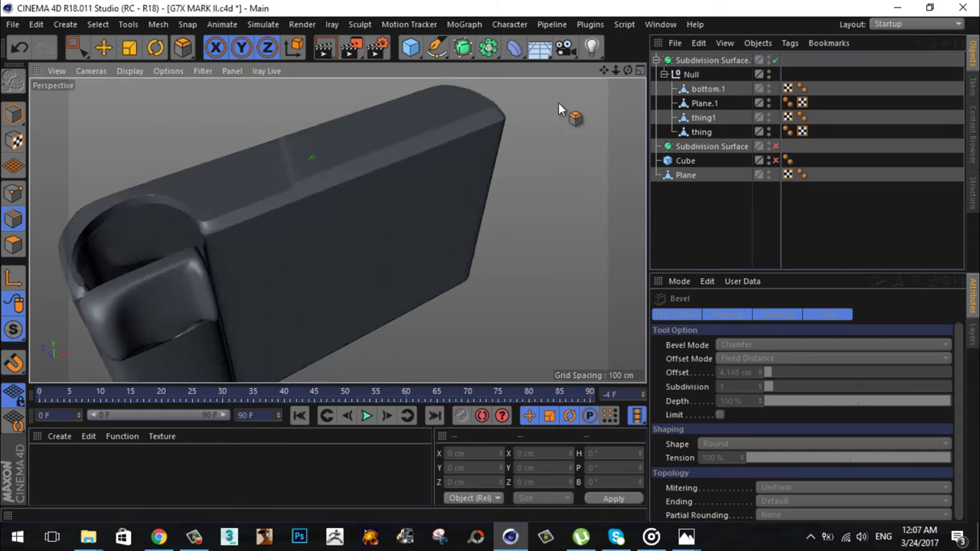
scroll(494, 267, "up", 5)
left_click(419, 224)
key("ctrl+z")
key("ctrl+z")
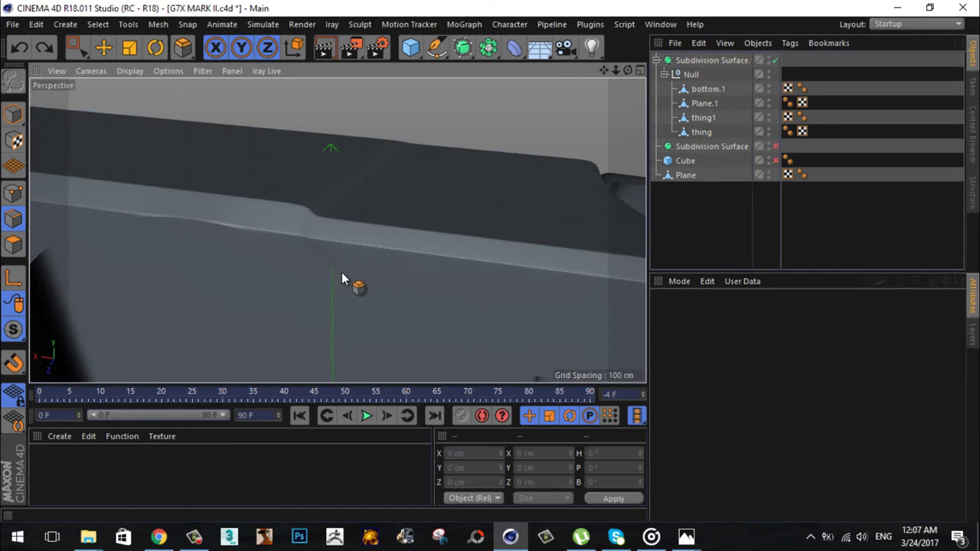
key("ctrl+y")
left_click(105, 48)
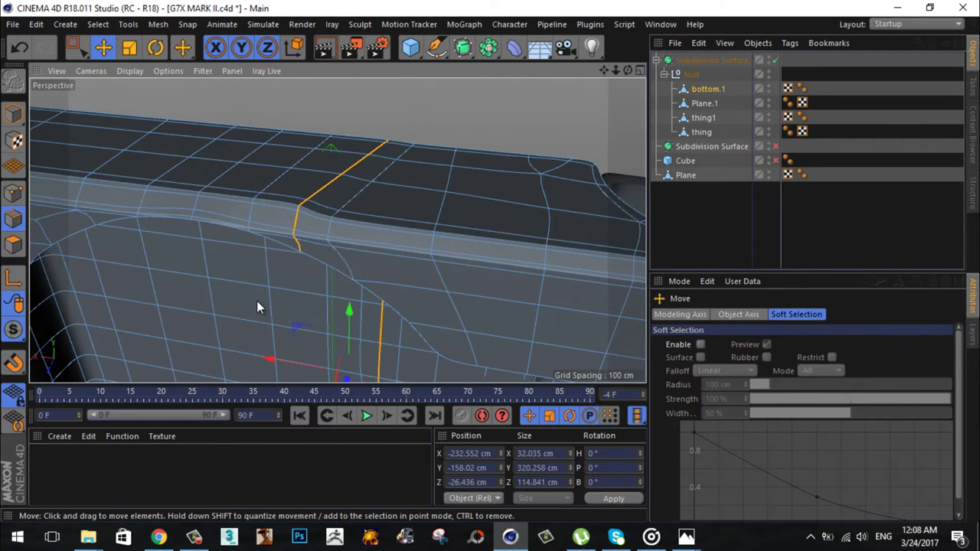
key("m")
key("s")
left_click_drag(338, 190, 675, 210)
key("ctrl+z")
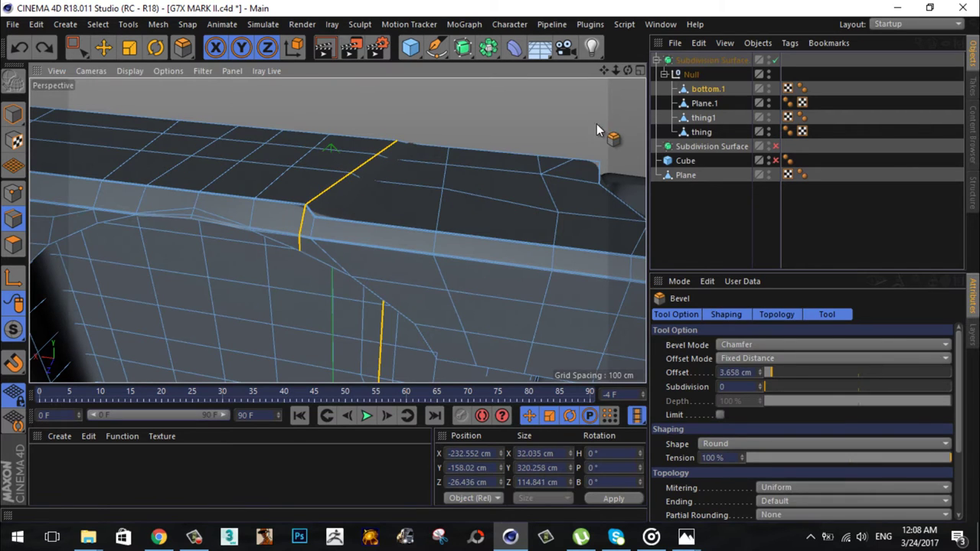
key("e")
Step: Loop-cut a new edge across bottom.1's top ledge and move it to reshape the ledge
right_click(419, 307)
left_click(462, 297)
left_click(386, 151)
key("e")
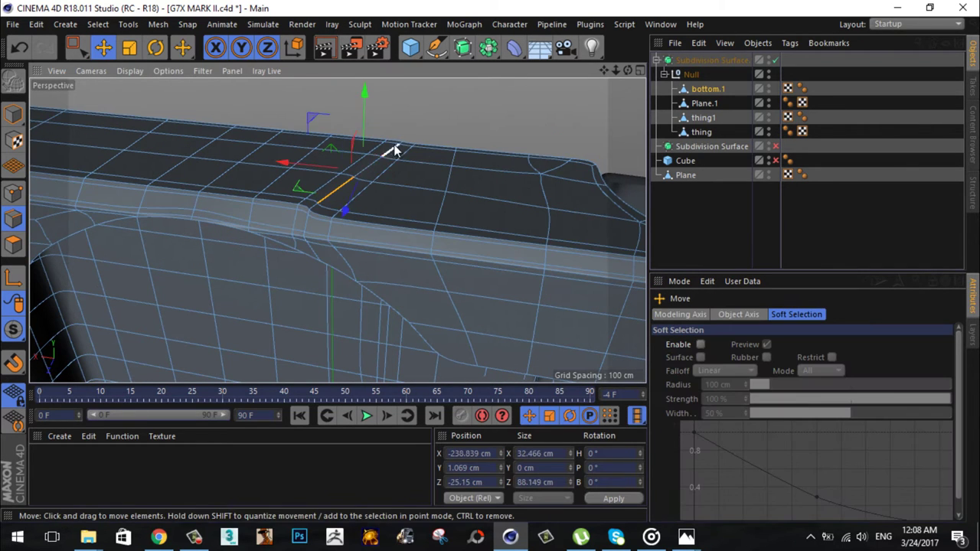
left_click_drag(314, 118, 342, 247)
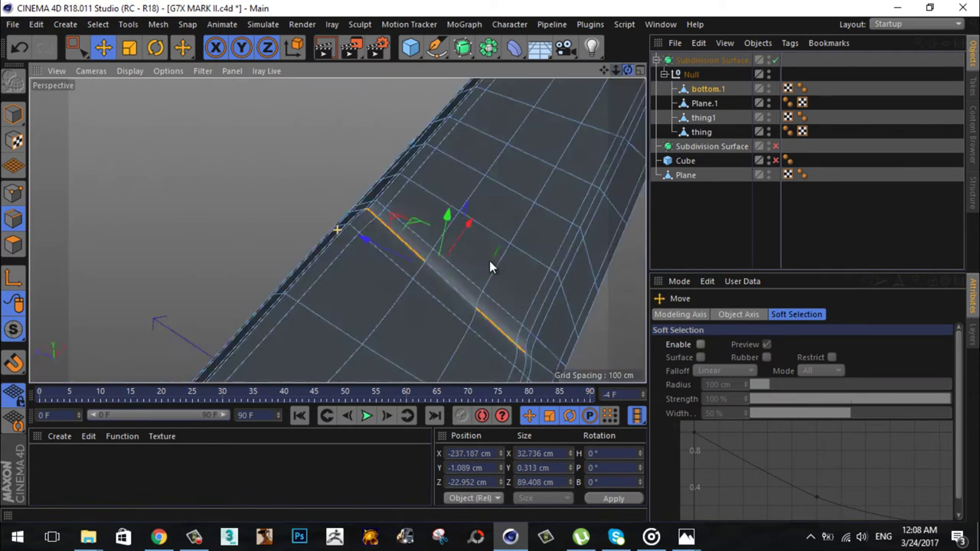
left_click_drag(489, 260, 432, 169, "alt")
left_click_drag(506, 229, 491, 261, "alt")
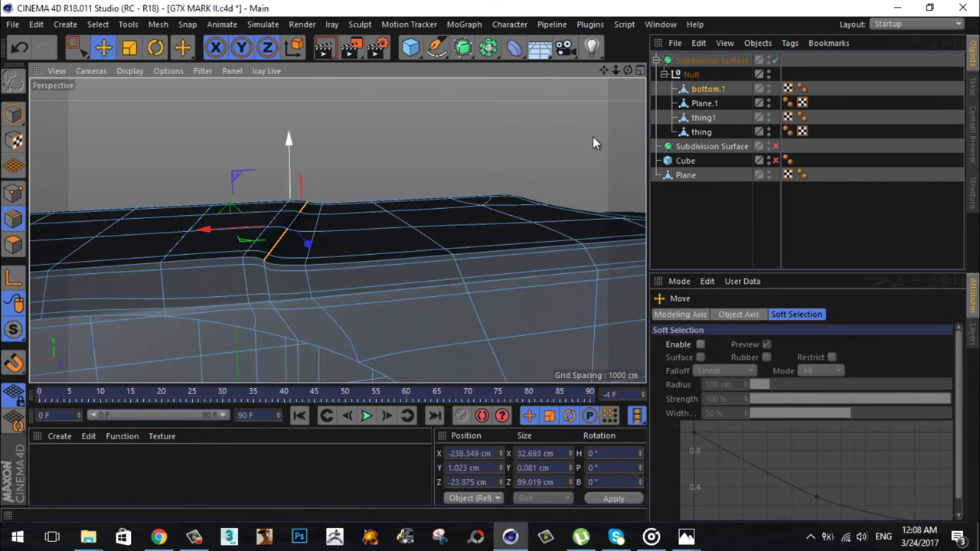
scroll(251, 277, "up", 5)
scroll(326, 127, "up", 2)
left_click_drag(326, 126, 295, 125)
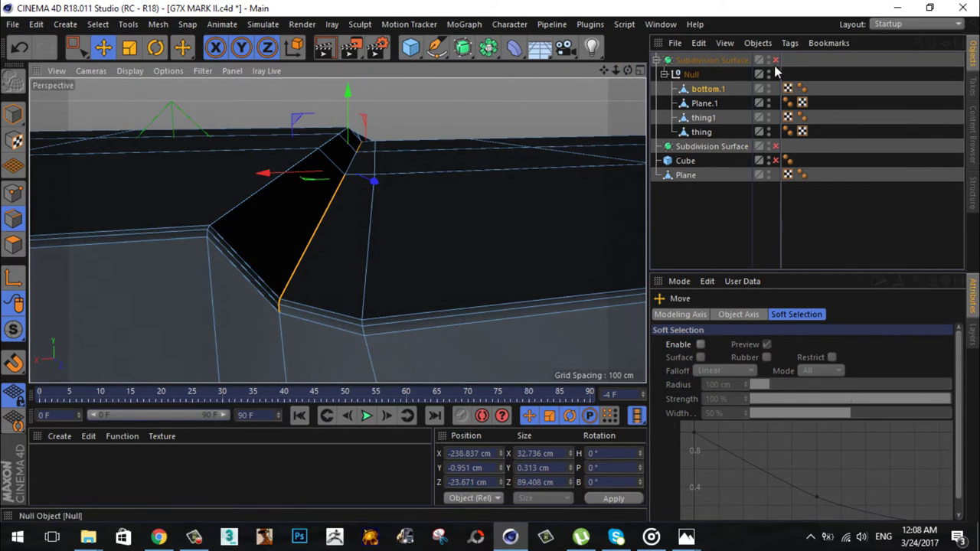
Step: Enable the top Subdivision Surface and delete the spare Subdivision Surface and Cube
left_click(775, 60)
left_click_drag(712, 146, 679, 173)
key("Delete")
scroll(490, 261, "down", 3)
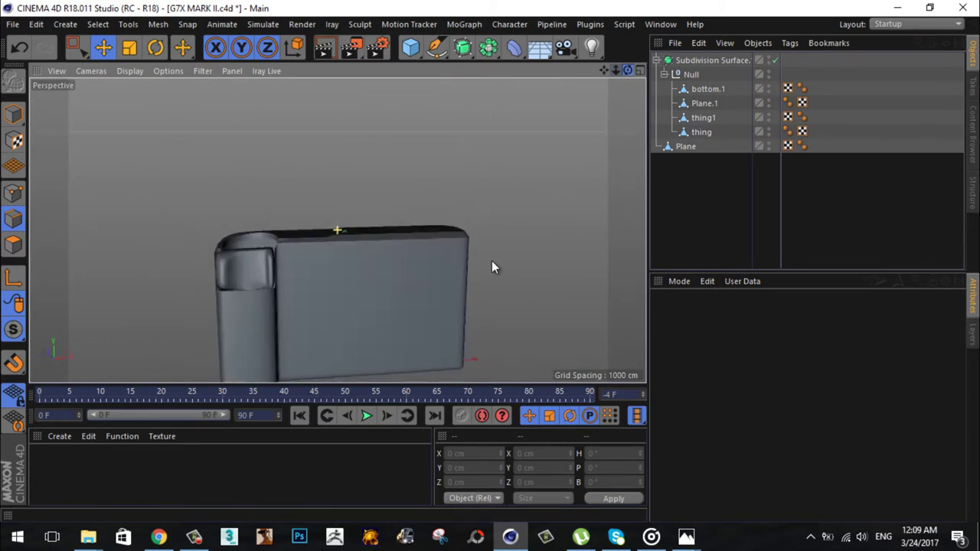
left_click_drag(491, 260, 295, 278, "alt")
Step: Select thing1 and turn off the Subdivision Surface to inspect its raw side edges
left_click(295, 278)
mouse_move(312, 201)
left_mouse_down("alt")
mouse_move(492, 261)
mouse_move(409, 166)
mouse_move(613, 66)
mouse_move(727, 67)
mouse_move(724, 114)
left_mouse_up("alt")
scroll(494, 261, "down", 3)
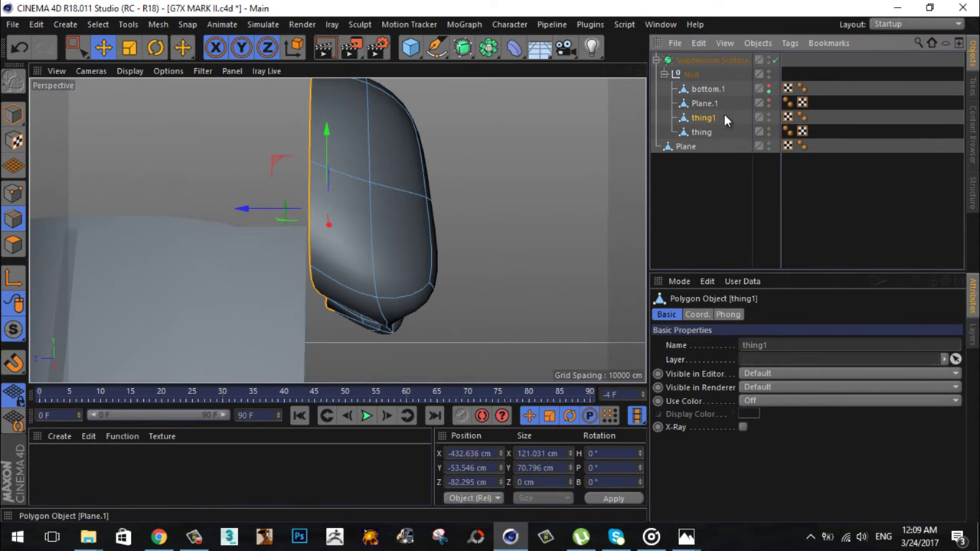
scroll(490, 262, "up", 3)
left_click_drag(491, 262, 472, 291, "alt")
key("b")
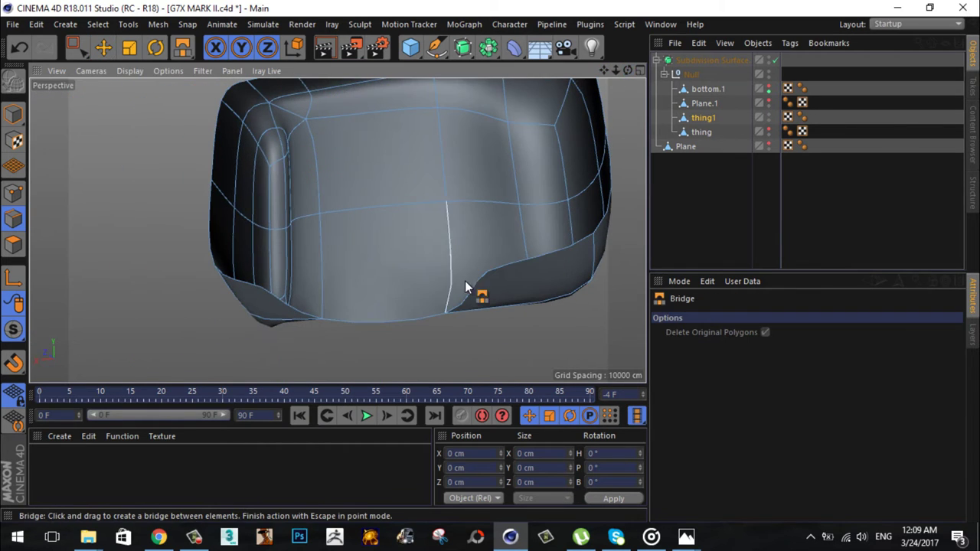
left_click(103, 47)
left_click_drag(512, 320, 514, 317)
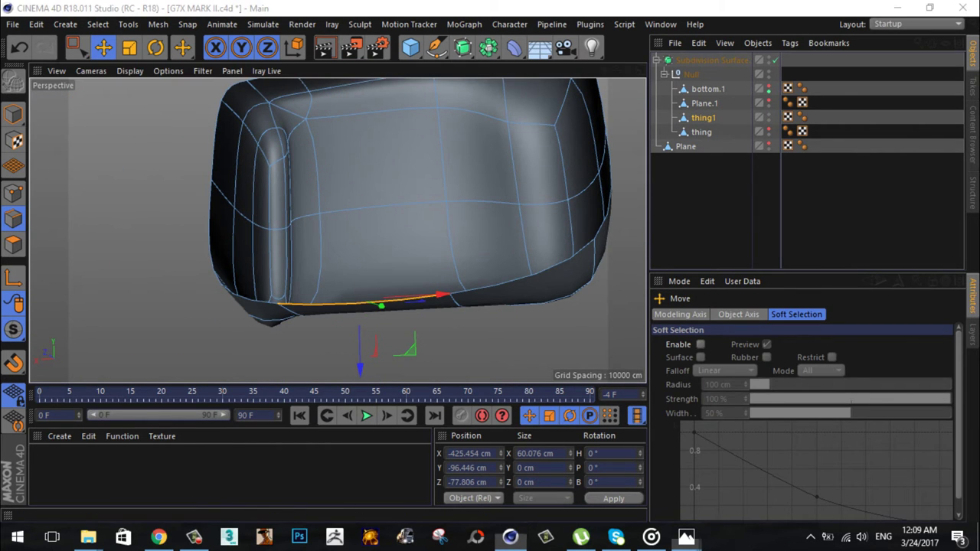
left_click_drag(491, 260, 492, 261, "alt")
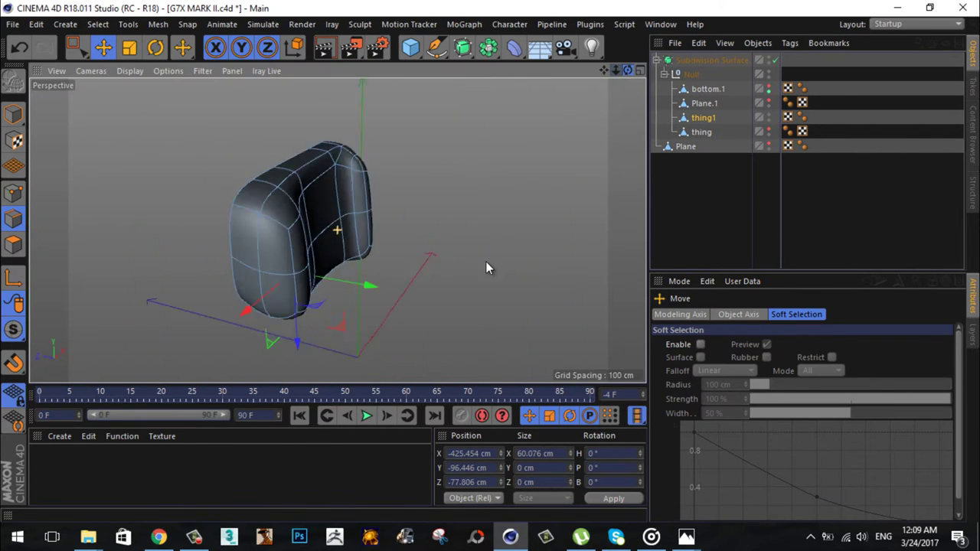
left_click(776, 60)
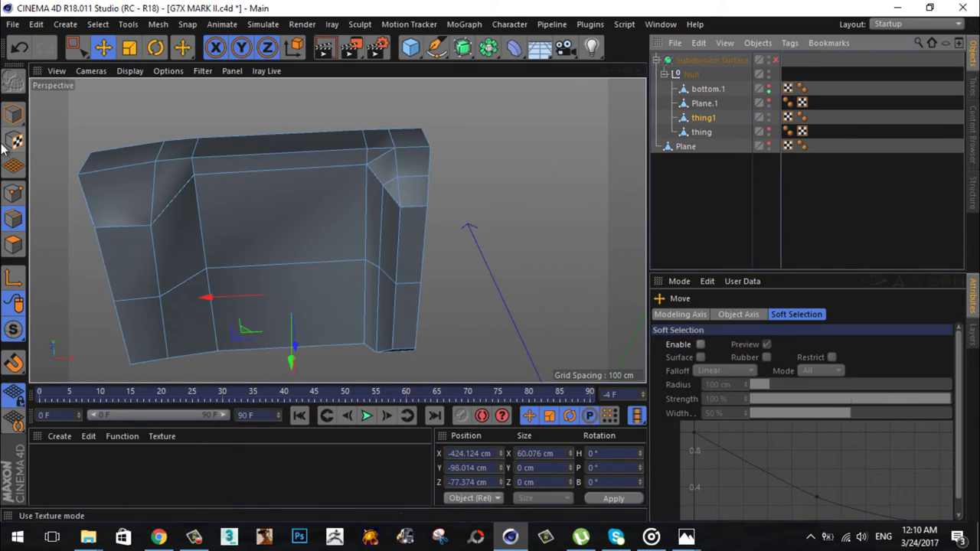
left_click_drag(490, 261, 491, 261, "alt")
right_click(487, 281)
left_click(554, 207)
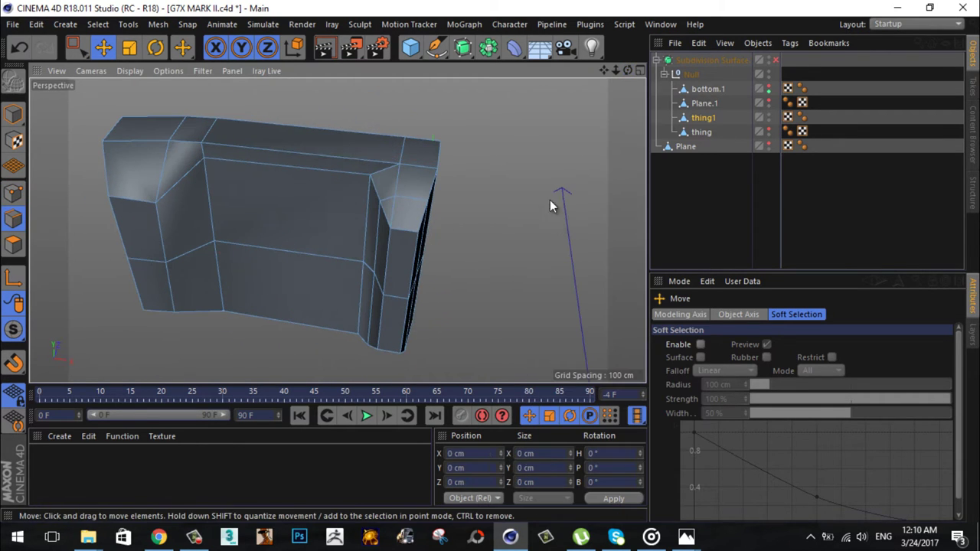
left_click(429, 191)
mouse_move(429, 191)
left_mouse_down("alt")
mouse_move(402, 259)
mouse_move(492, 261)
left_mouse_up("alt")
left_click(389, 199, "shift")
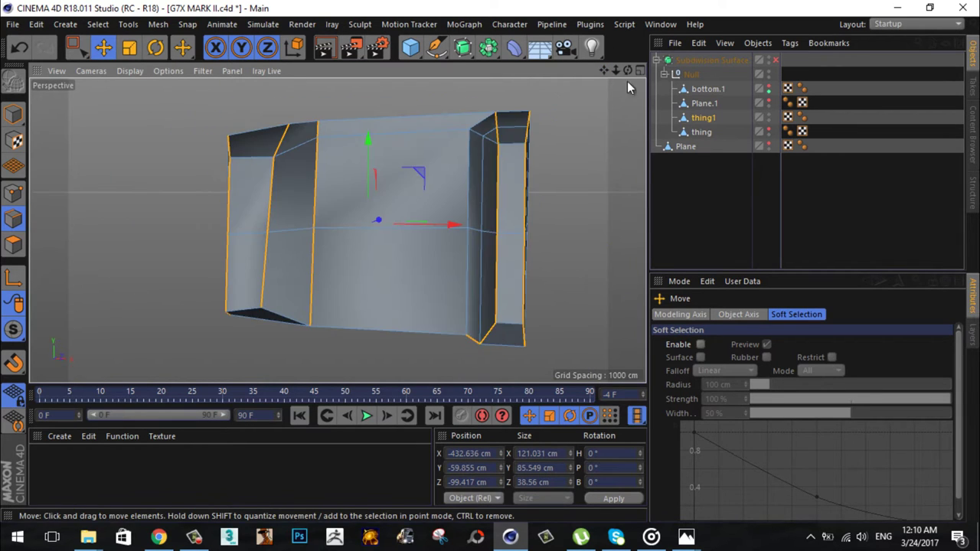
Step: Line-cut a horizontal loop across the side of thing1
left_click(22, 201)
key("k")
key("k")
left_click(551, 294)
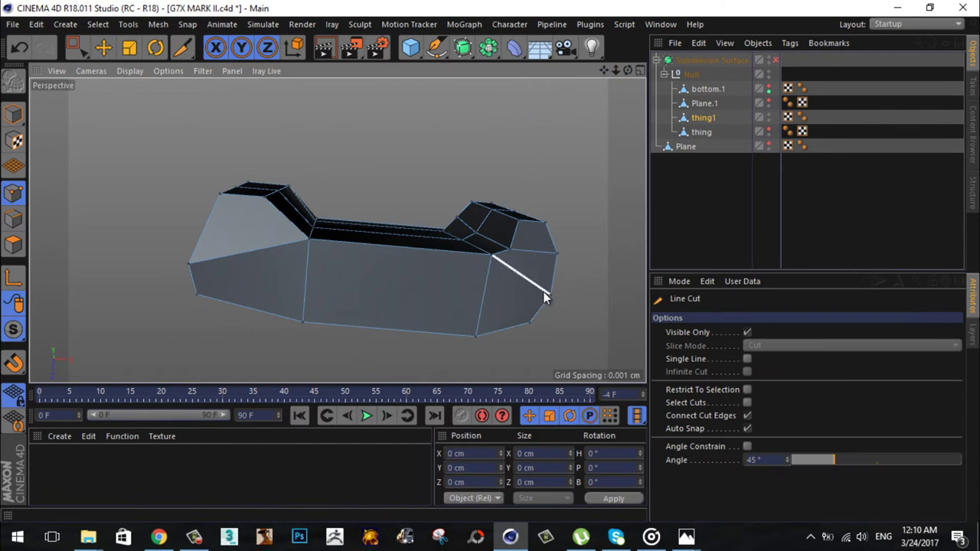
left_click(197, 294)
left_click(105, 48)
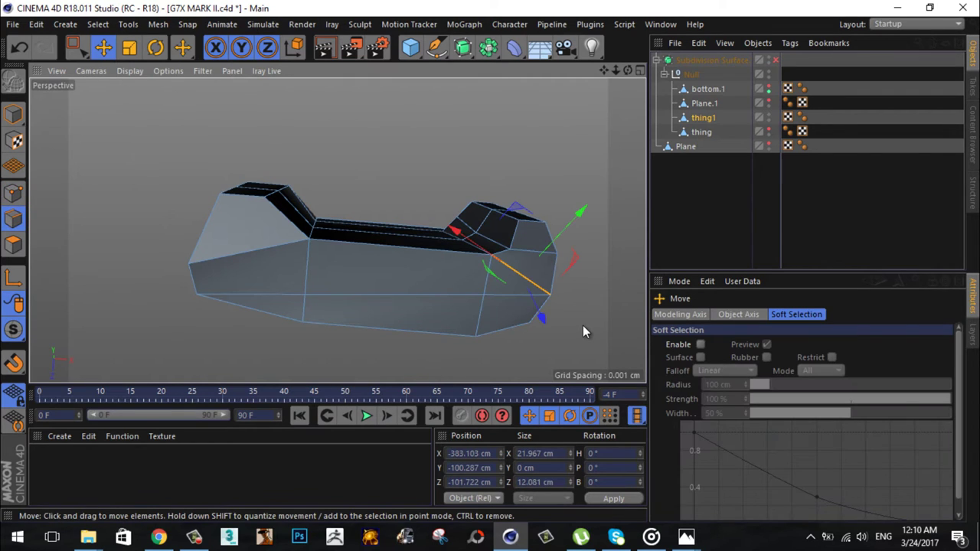
Step: Delete thing1's lower polygon band, extrude the bottom edges down and bridge the open wall
key("Return")
left_click_drag(267, 299, 454, 287)
key("Delete")
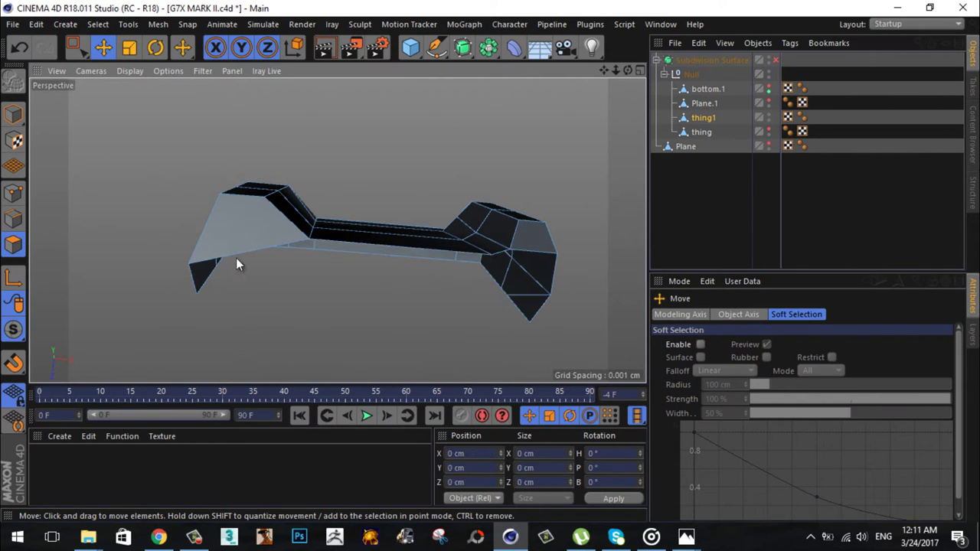
left_click_drag(235, 264, 613, 294, "ctrl")
key("m")
key("b")
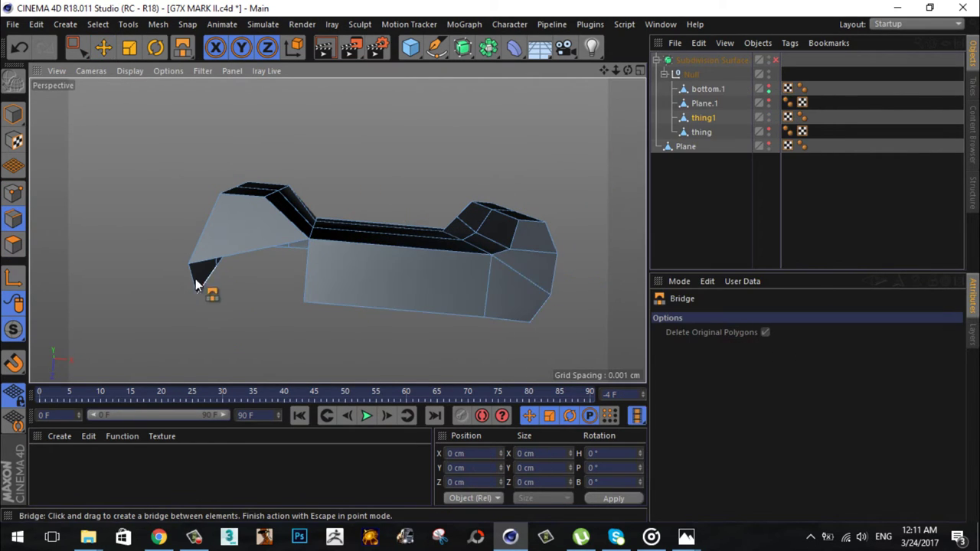
key("e")
mouse_move(490, 261)
left_mouse_down("alt")
mouse_move(301, 239)
mouse_move(495, 264)
mouse_move(469, 258)
mouse_move(445, 201)
left_mouse_up("alt")
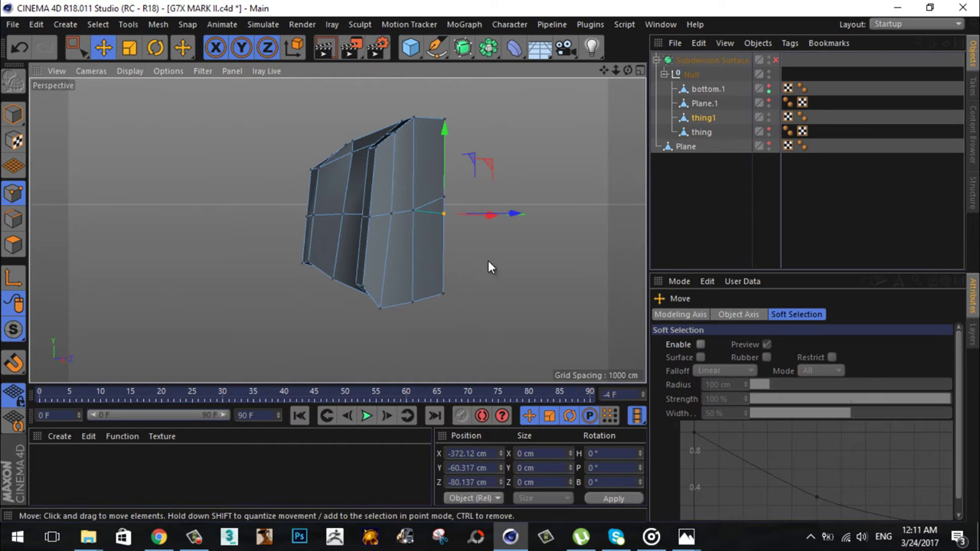
Step: Loop/Path Cut a new vertical edge loop near the side of thing1
left_click_drag(489, 262, 138, 173, "alt")
right_click(158, 111)
left_click(208, 302)
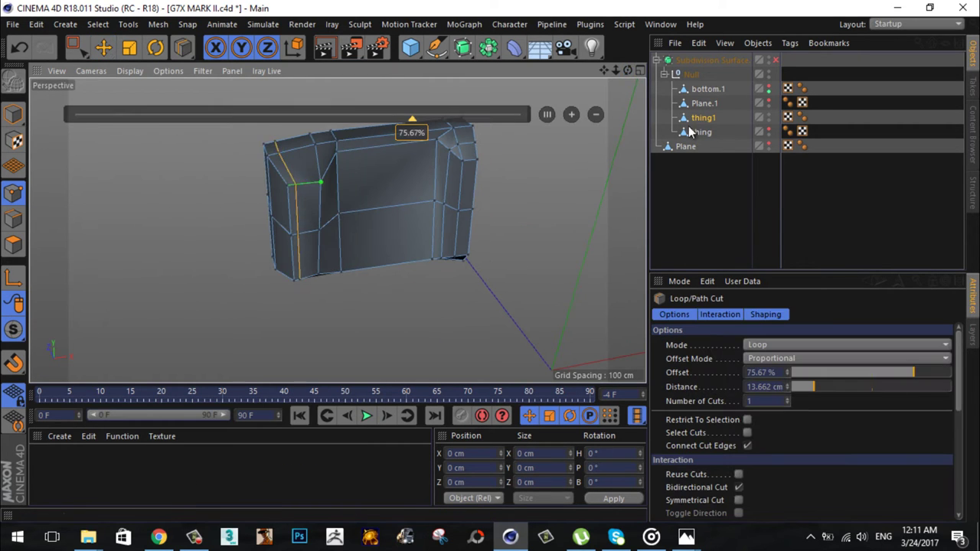
key("q")
left_click(462, 184)
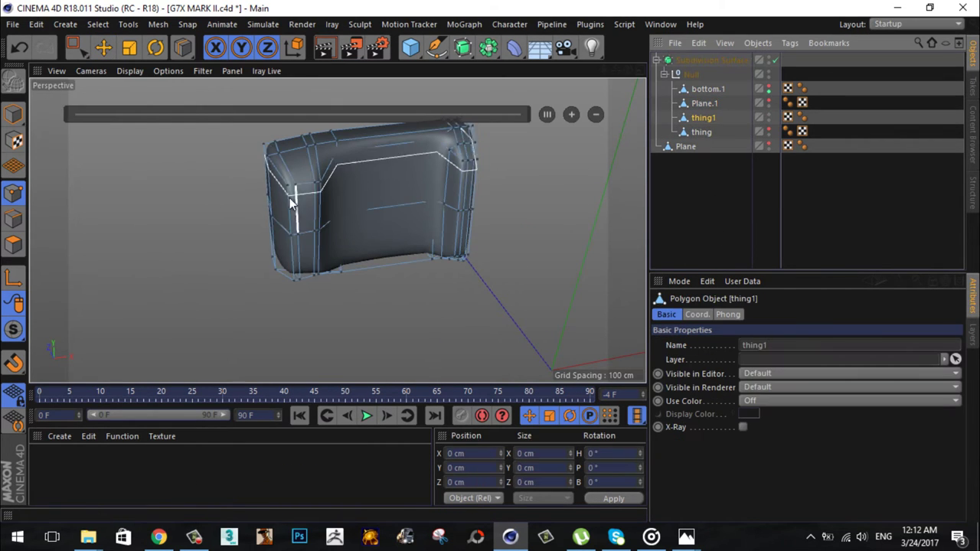
key("e")
left_click_drag(428, 230, 492, 268, "alt")
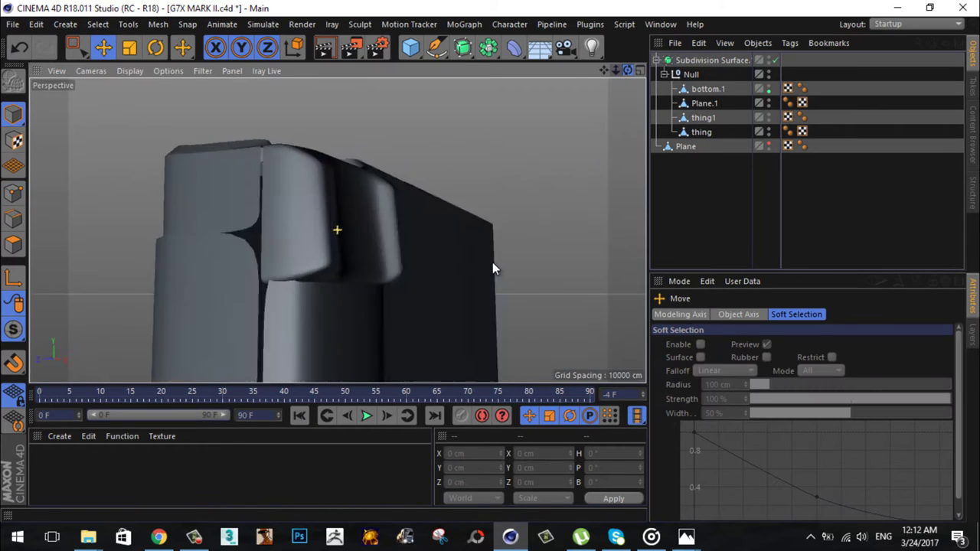
Step: Select bottom.1's front polygon column and move it about 5 cm along Z
key("h")
scroll(477, 260, "up", 5)
left_click(707, 88)
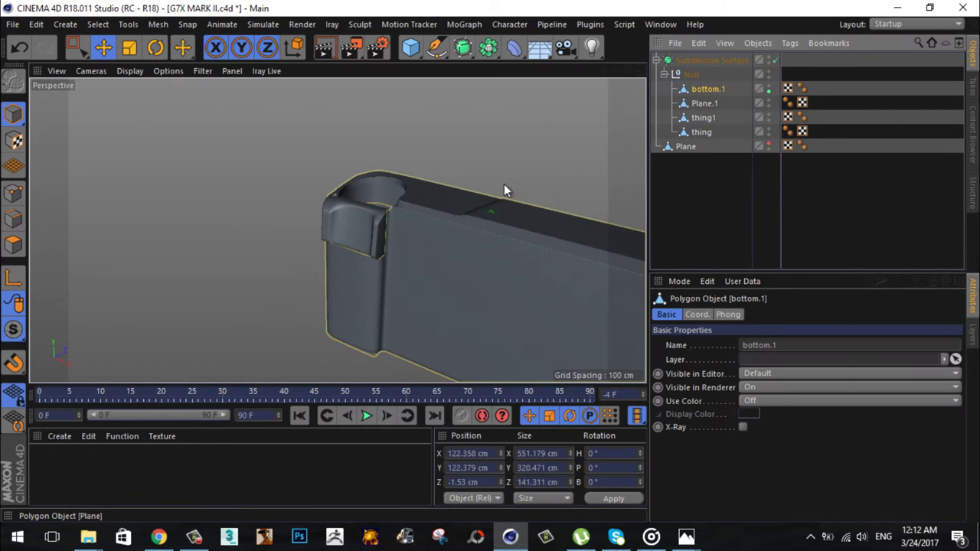
left_click(356, 296)
mouse_move(504, 190)
left_mouse_down("alt")
mouse_move(356, 295)
mouse_move(335, 277)
left_mouse_up("alt")
scroll(528, 176, "down", 3)
scroll(375, 292, "up", 3)
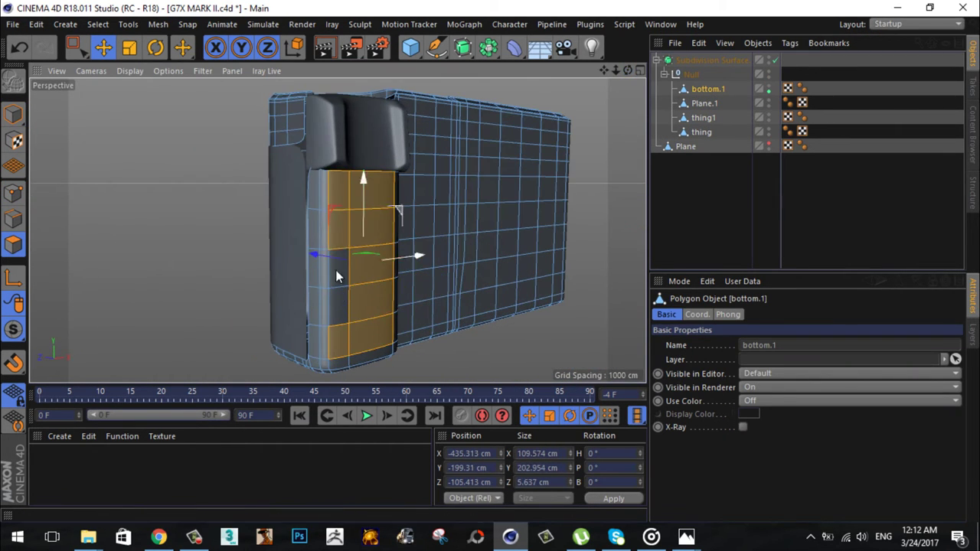
left_click(337, 276, "shift")
left_click_drag(584, 106, 492, 260, "alt")
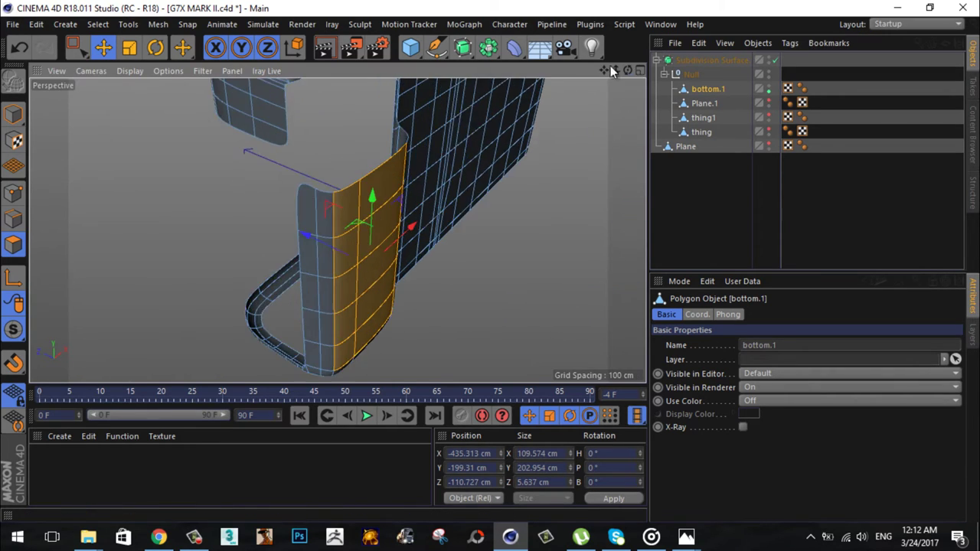
Step: Bridge the open edges across the gap on bottom.1
left_click_drag(613, 71, 372, 145)
key("m")
key("b")
mouse_move(516, 125)
left_mouse_down("alt")
mouse_move(492, 268)
mouse_move(356, 255)
mouse_move(382, 228)
mouse_move(496, 268)
mouse_move(343, 192)
mouse_move(489, 260)
mouse_move(481, 263)
left_mouse_up("alt")
key("e")
key("m")
key("b")
Step: Stitch and Sew the open edges, then turn subdivision smoothing back on
key("m")
key("p")
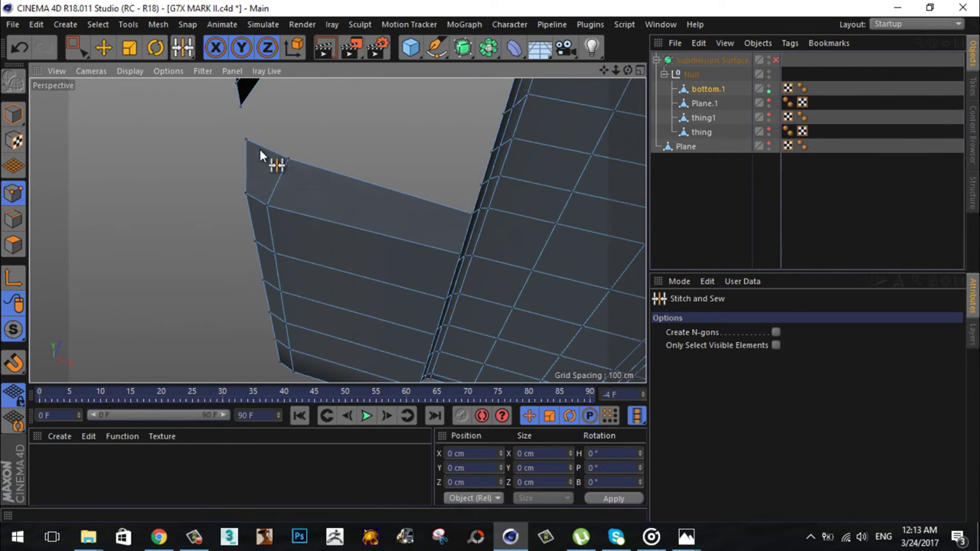
left_click_drag(259, 149, 541, 131, "alt")
left_click(775, 60)
scroll(486, 262, "down", 3)
key("e")
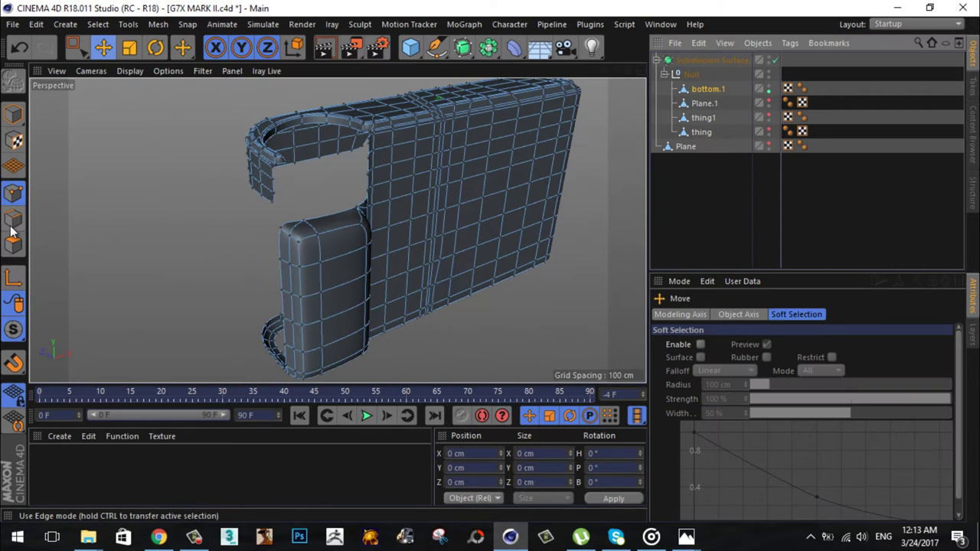
Step: Bevel the edge bordering the front opening by about 3.08 cm
left_click(12, 222)
mouse_move(344, 229)
left_mouse_down("alt")
mouse_move(293, 240)
mouse_move(337, 230)
left_mouse_up("alt")
scroll(561, 94, "up", 3)
right_click(192, 90)
left_click(208, 402)
left_click_drag(627, 70, 490, 268)
Step: Pick through thing and Plane.1 to select bottom.1 in the Object Manager
scroll(490, 268, "up", 3)
left_click(699, 131)
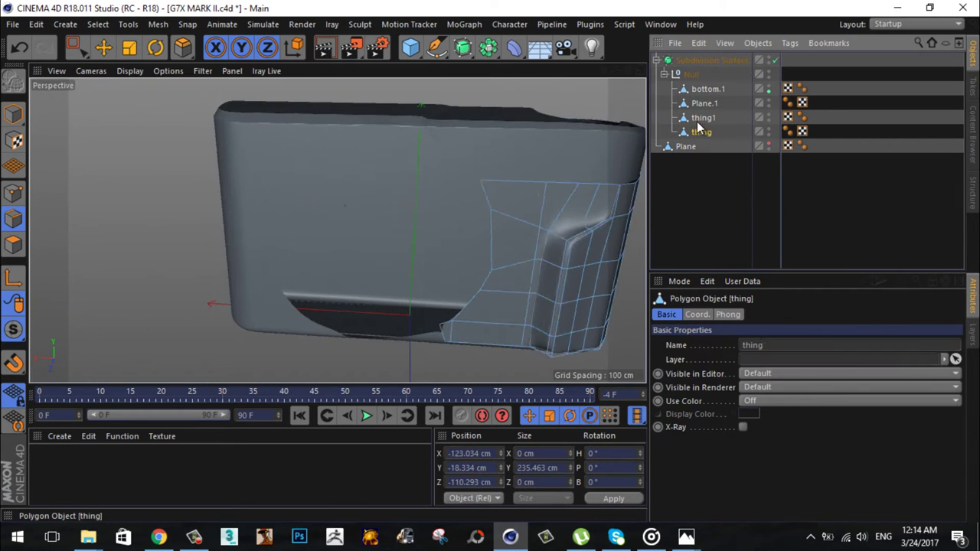
scroll(444, 328, "up", 3)
left_click(702, 103)
left_click(709, 89)
scroll(444, 141, "down", 3)
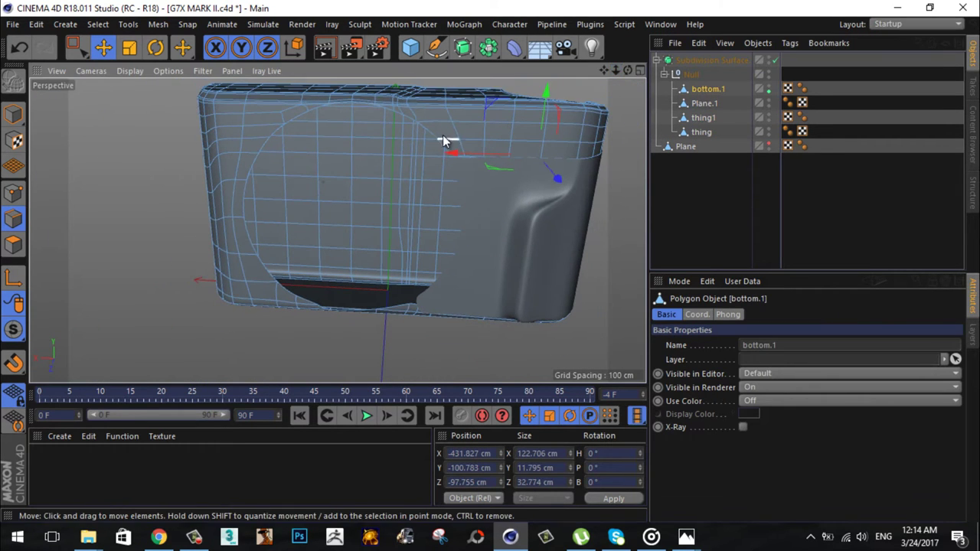
Step: With smoothing off, Path Selection the edge loop around the lens opening
left_click(98, 24)
left_click(145, 180)
key("q")
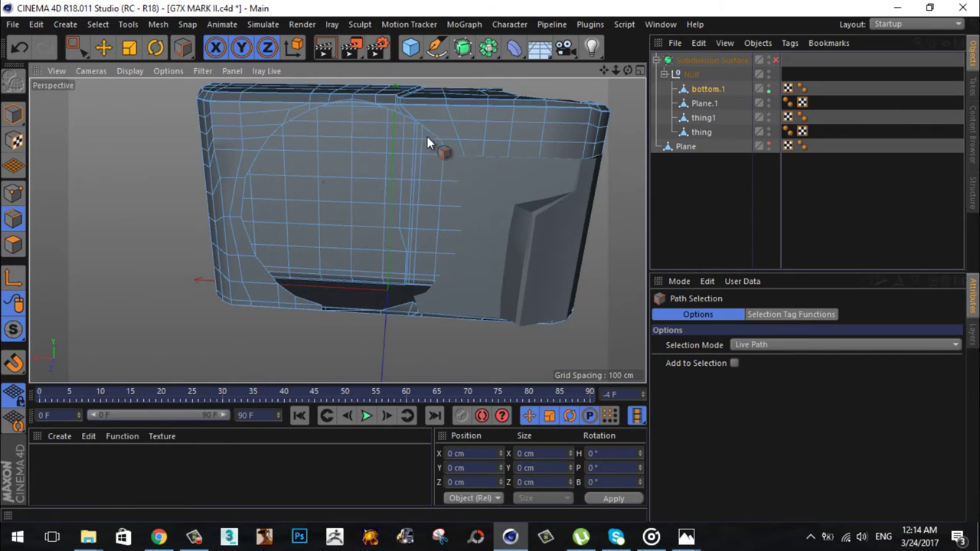
left_click_drag(427, 136, 353, 282)
scroll(492, 261, "up", 3)
scroll(491, 261, "up", 2)
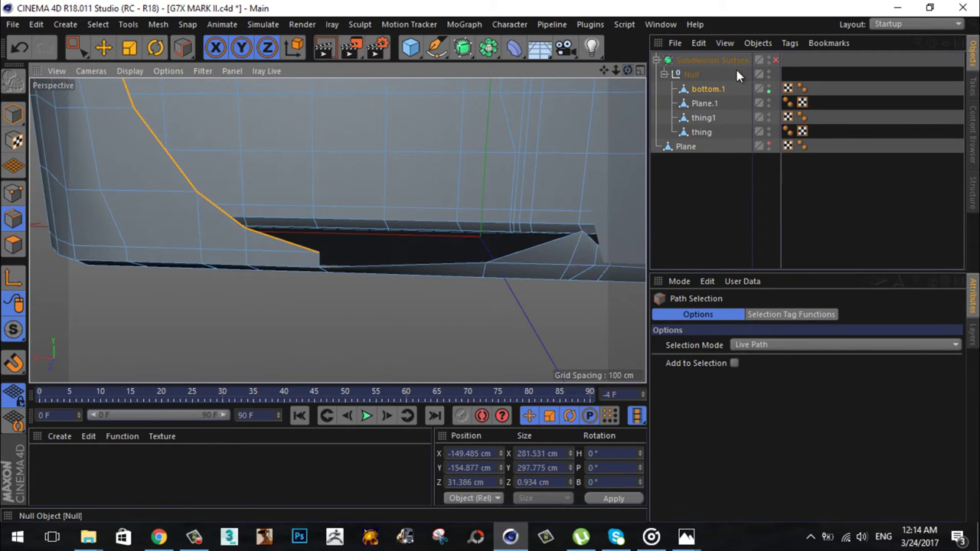
key("e")
key("F4")
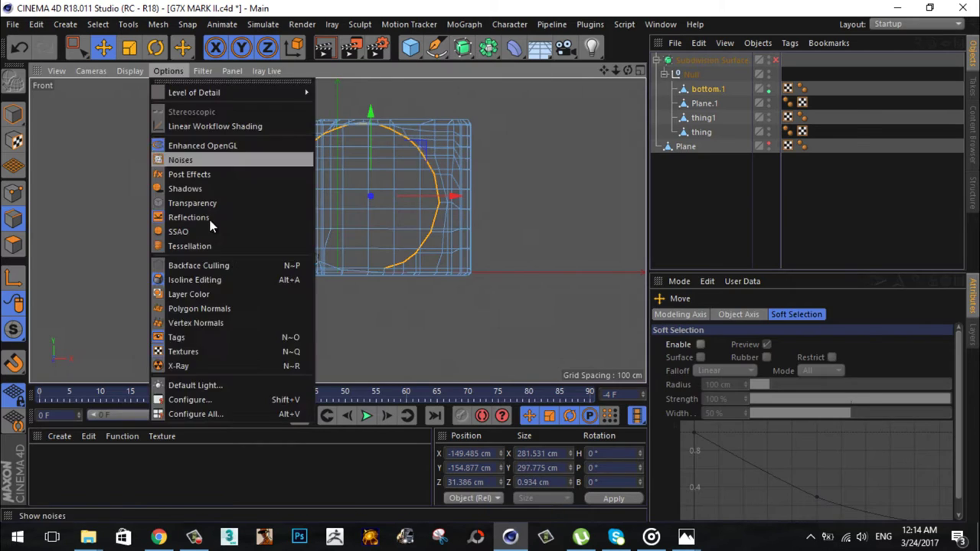
Step: Show the front reference image and switch to the four-view layout
left_click(190, 399)
scroll(528, 296, "up", 4)
scroll(498, 262, "down", 1)
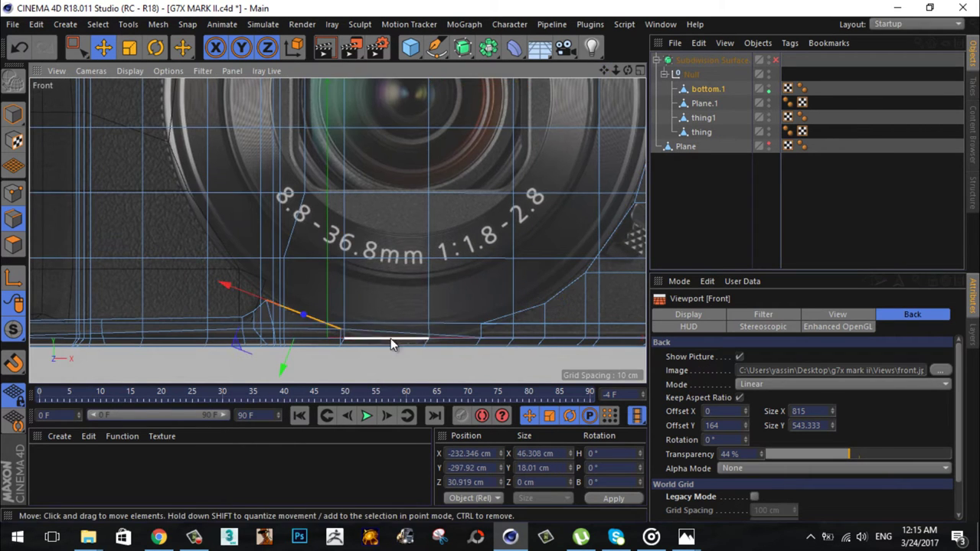
left_click(130, 70)
left_click(135, 157)
scroll(392, 328, "up", 3)
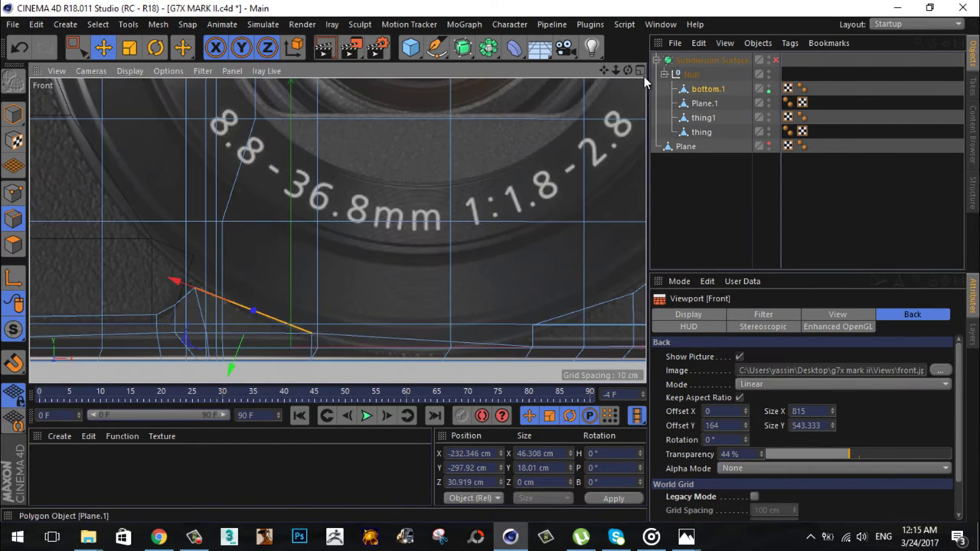
left_click(640, 71)
scroll(552, 375, "up", 2)
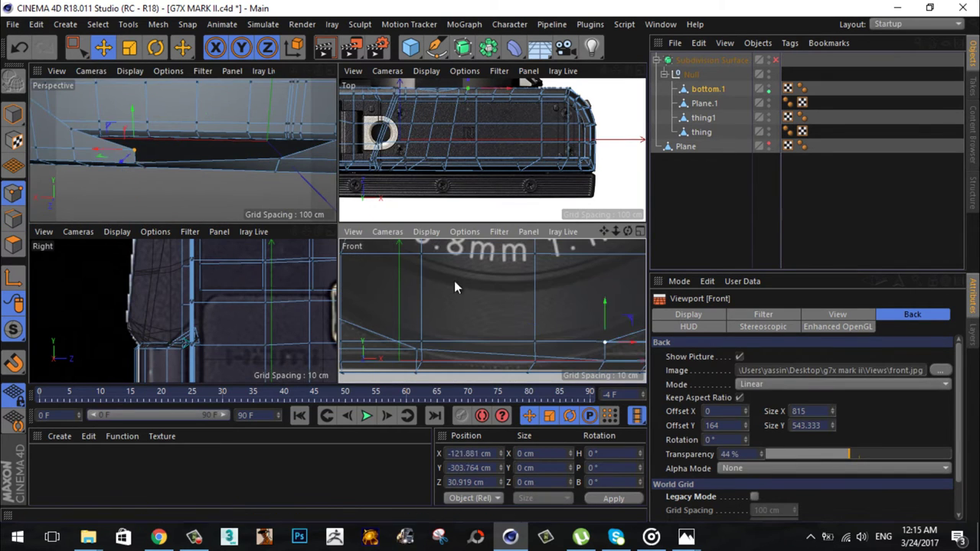
left_click(245, 153)
scroll(256, 157, "down", 1)
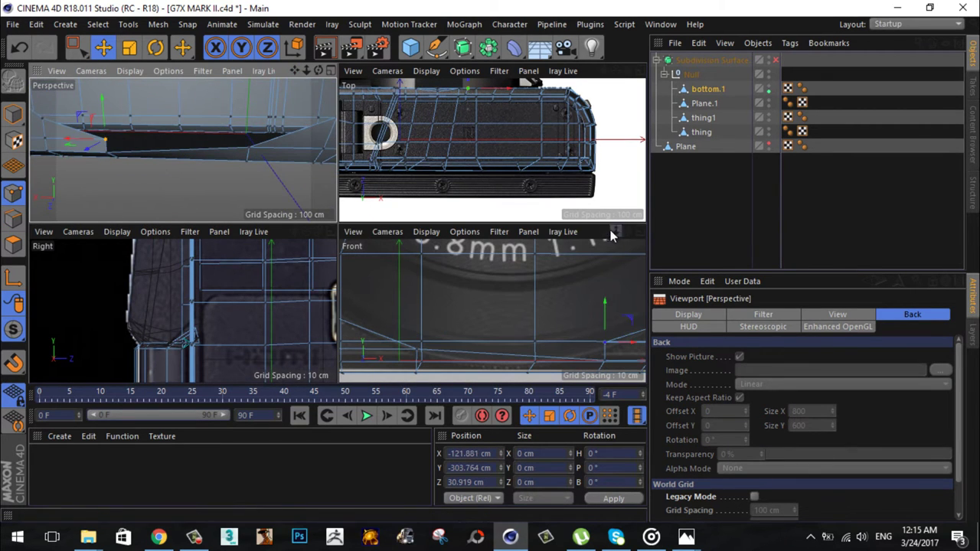
Step: Move the bottom point of bottom.1 down in Front view
left_click_drag(499, 302, 459, 316)
left_click(181, 176)
mouse_move(317, 69)
left_mouse_down()
mouse_move(339, 228)
mouse_move(238, 171)
left_mouse_up()
key("F2")
key("0")
scroll(279, 212, "down", 2)
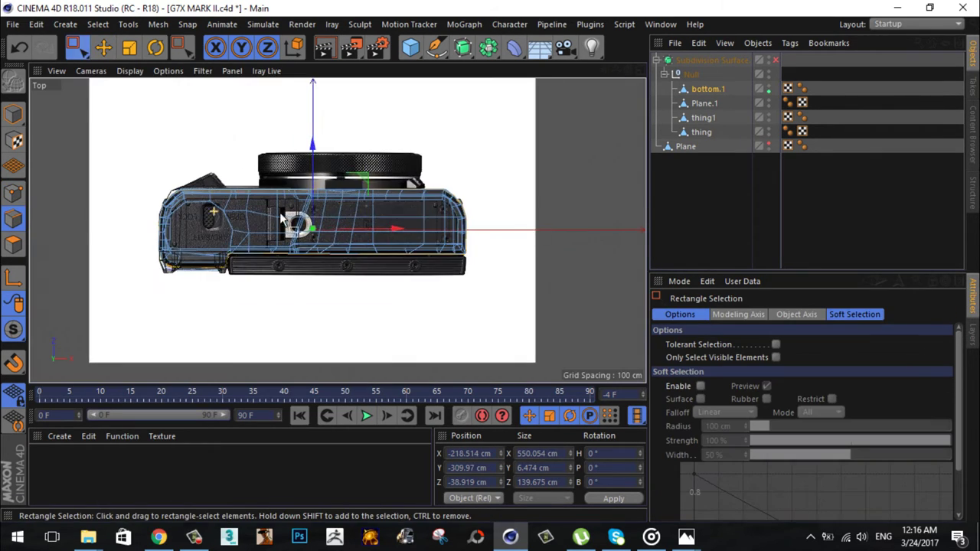
scroll(280, 212, "up", 3)
key("F5")
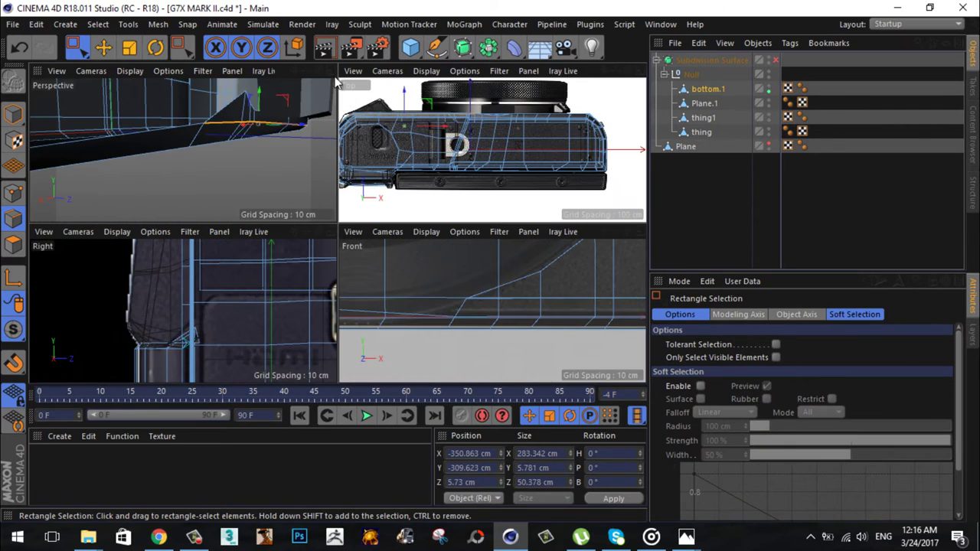
key("F1")
mouse_move(490, 261)
left_mouse_down("alt")
mouse_move(393, 215)
mouse_move(614, 139)
mouse_move(490, 265)
left_mouse_up("alt")
scroll(394, 216, "up", 3)
key("F5")
Step: Ring-select the edges along the body's bottom and Edge Cut new edges through them
left_click(103, 48)
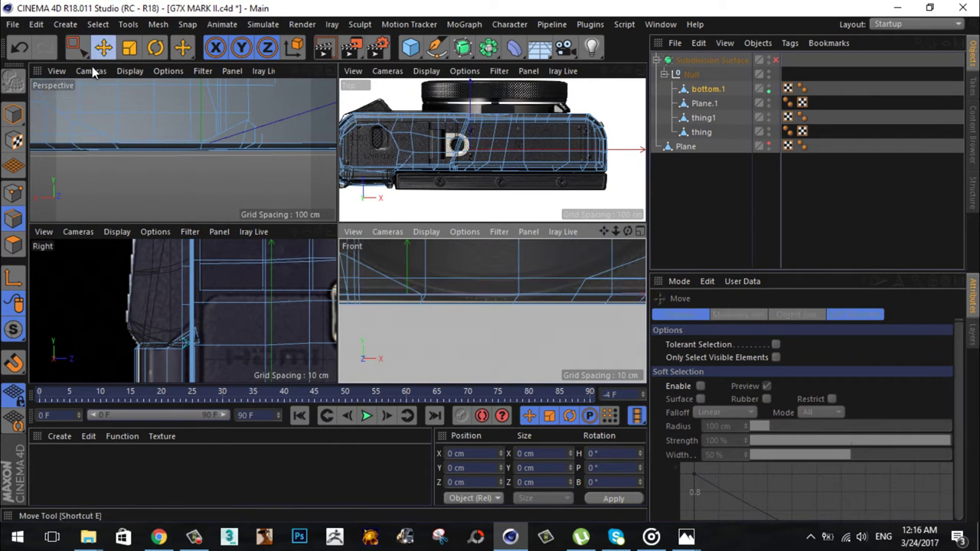
left_click(252, 147)
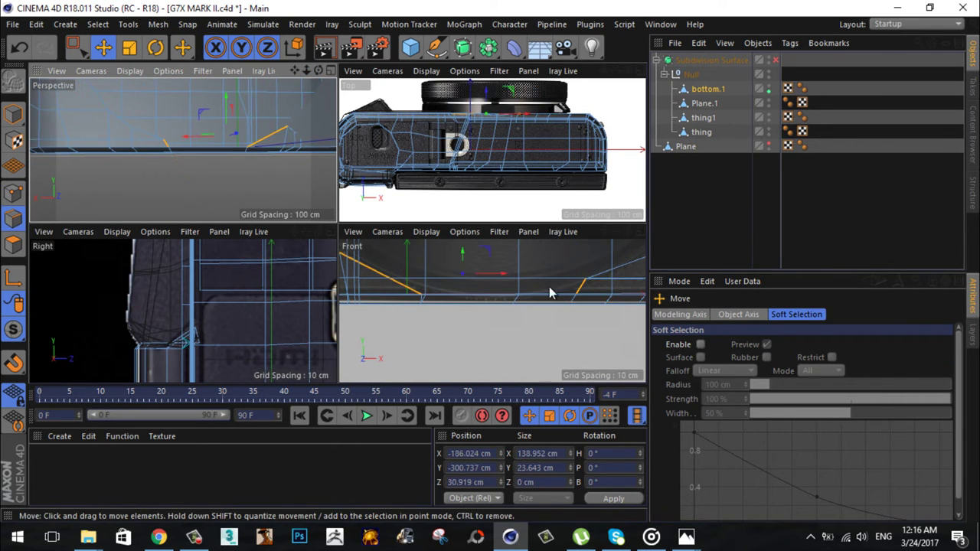
left_click_drag(318, 70, 260, 107)
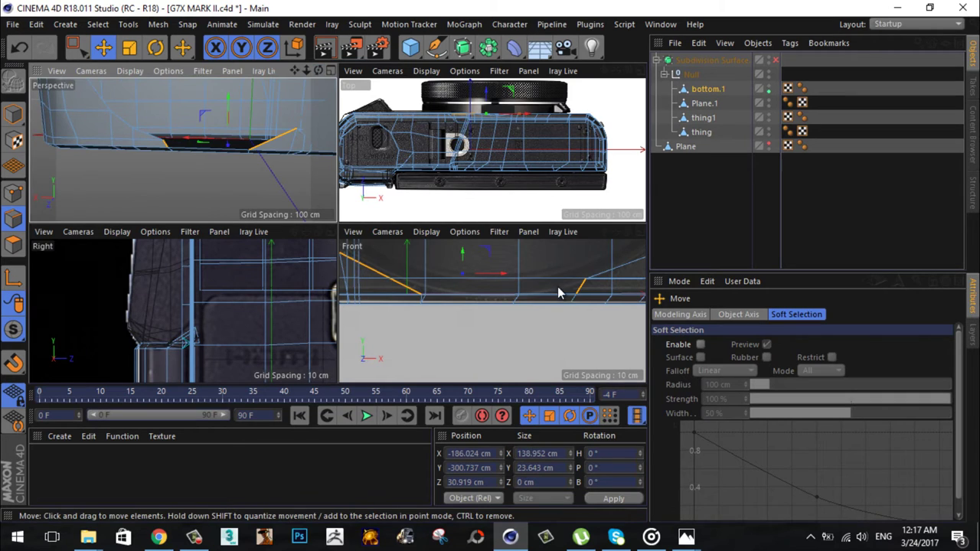
right_click(149, 94)
key("u")
key("b")
left_click(191, 145)
right_click(176, 94)
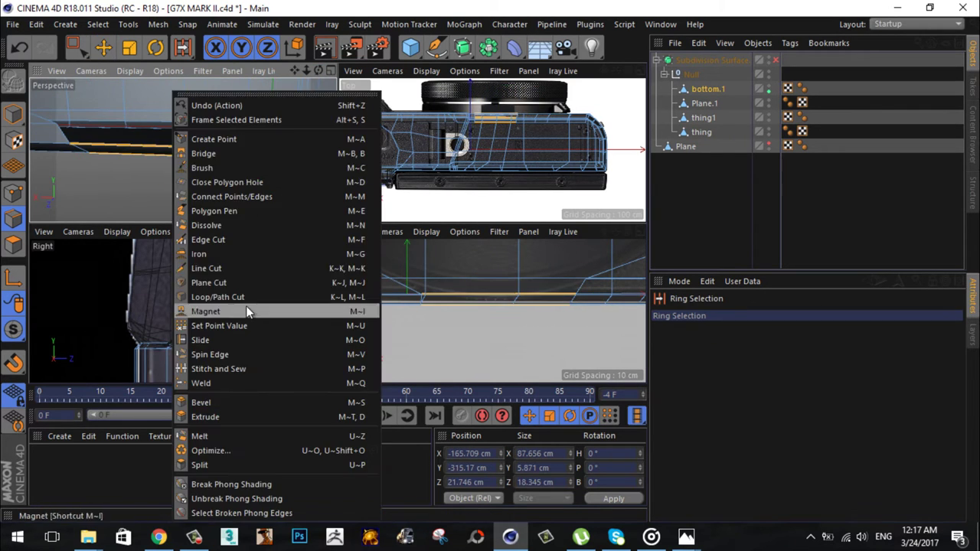
left_click(208, 240)
Step: Bridge two points across the bottom gap and slide a corner point 2.433 cm along X
key("e")
right_click(192, 93)
left_click(222, 153)
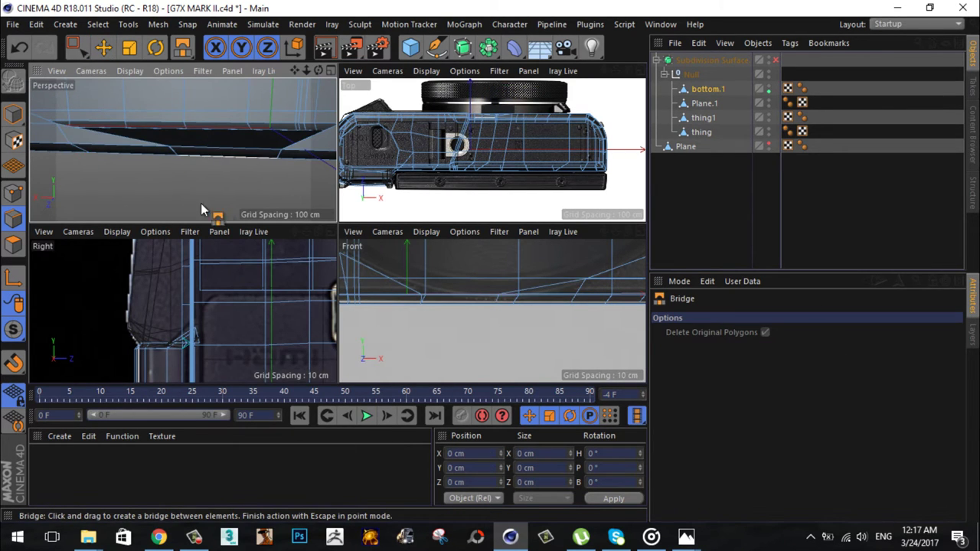
left_click_drag(416, 280, 435, 299)
key("e")
left_click(462, 297)
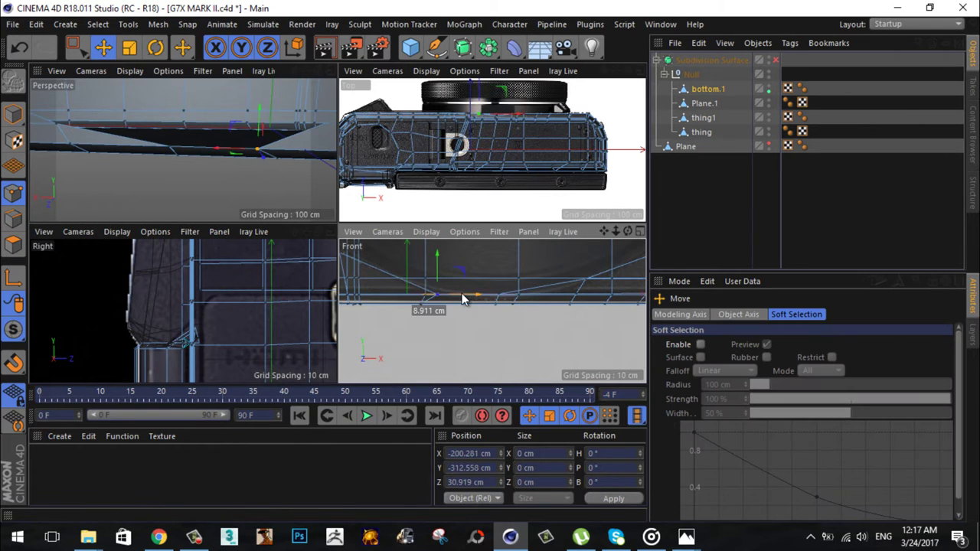
left_click(333, 71)
left_click_drag(256, 256, 222, 258)
Step: Turn off smoothing and path-select the edge loop around the lens circle
middle_click(306, 230)
middle_click(184, 145)
scroll(488, 261, "down", 5)
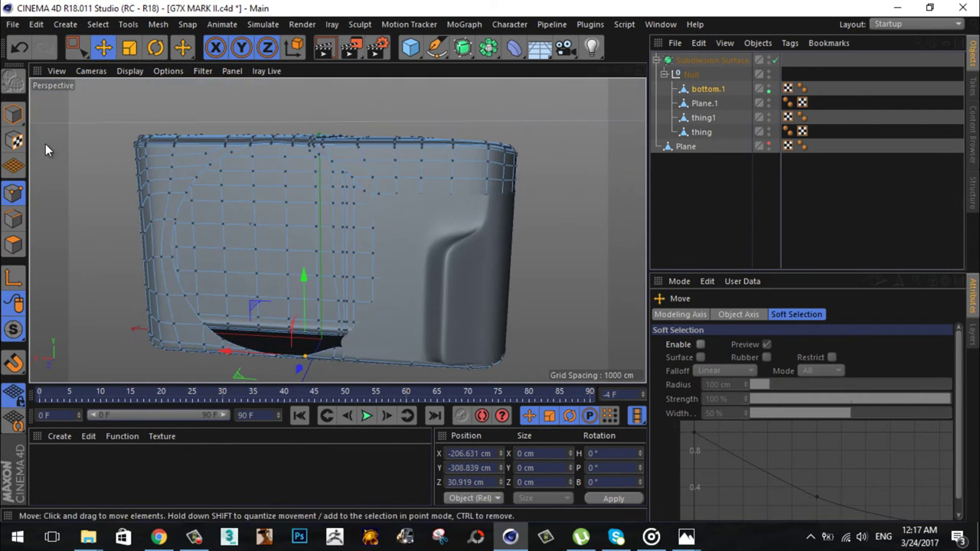
left_click(98, 23)
left_click(138, 181)
left_click(774, 60)
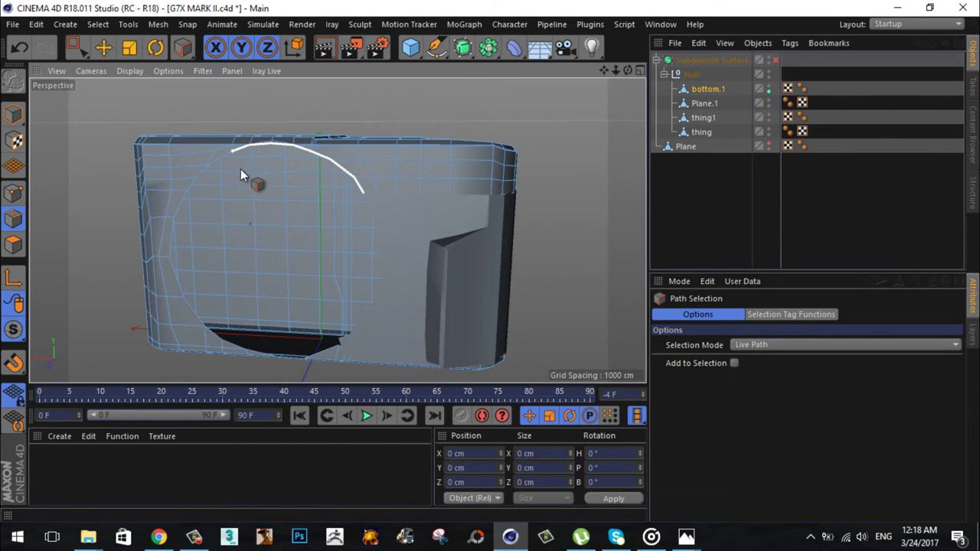
left_click_drag(240, 171, 310, 319)
Step: Select bottom.1 and thing together in the Object Manager
middle_click(310, 318)
middle_click(628, 232)
left_click(103, 47)
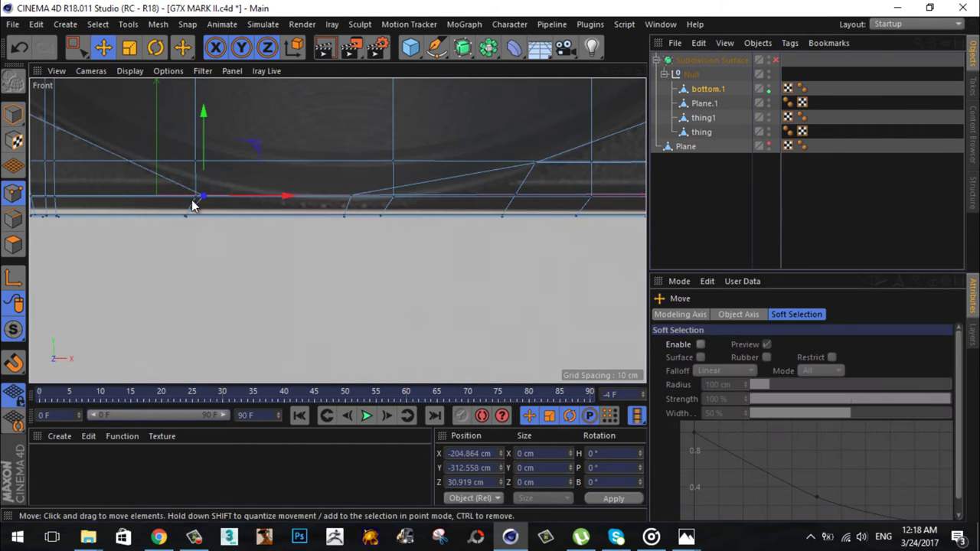
scroll(346, 258, "down", 3)
scroll(492, 264, "down", 3)
scroll(408, 102, "up", 5)
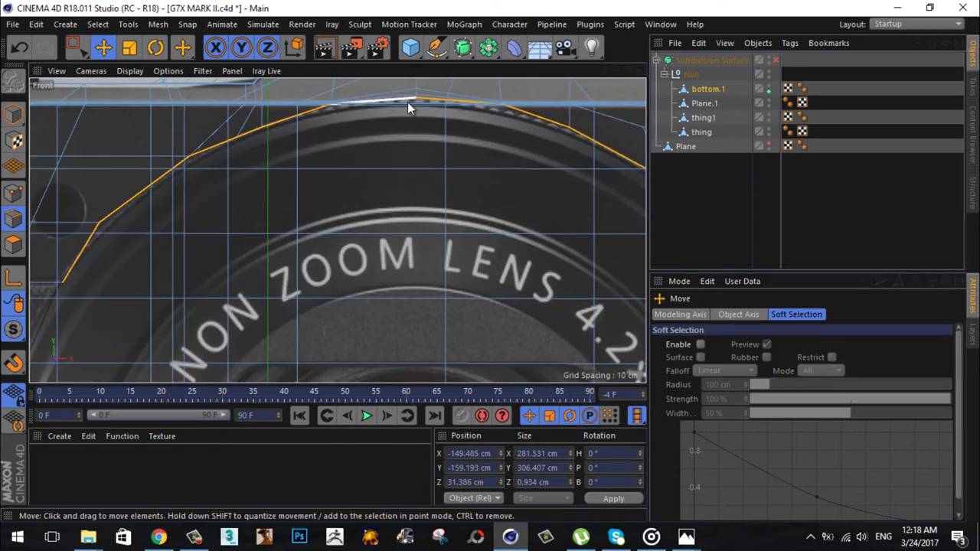
scroll(407, 101, "down", 3)
left_click(700, 102, "ctrl")
middle_click(329, 87)
middle_click(230, 153)
scroll(489, 262, "down", 3)
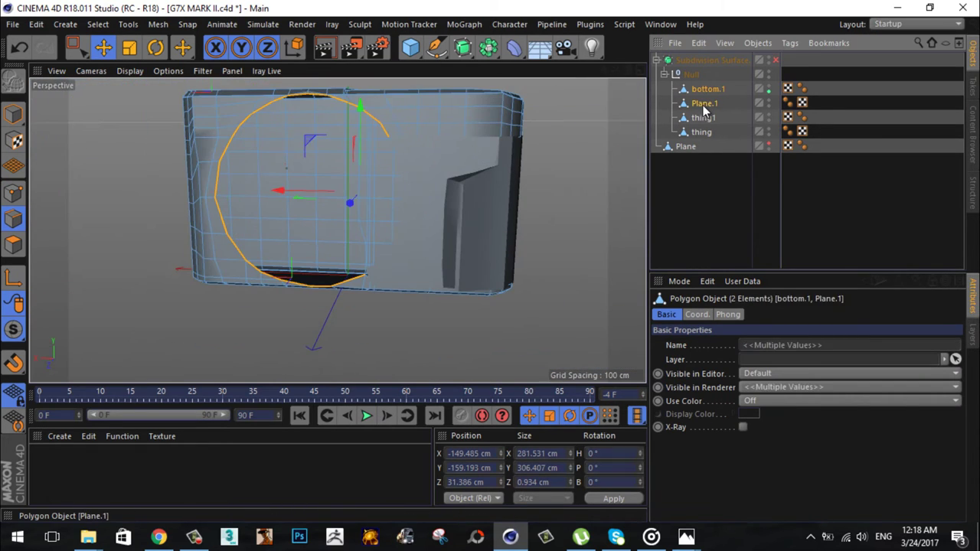
left_click(705, 103, "ctrl")
left_click(701, 132, "ctrl")
Step: Pull a lens-loop point down in Front view to match the reference image
mouse_move(615, 70)
left_mouse_down()
mouse_move(593, 68)
mouse_move(381, 262)
left_mouse_up()
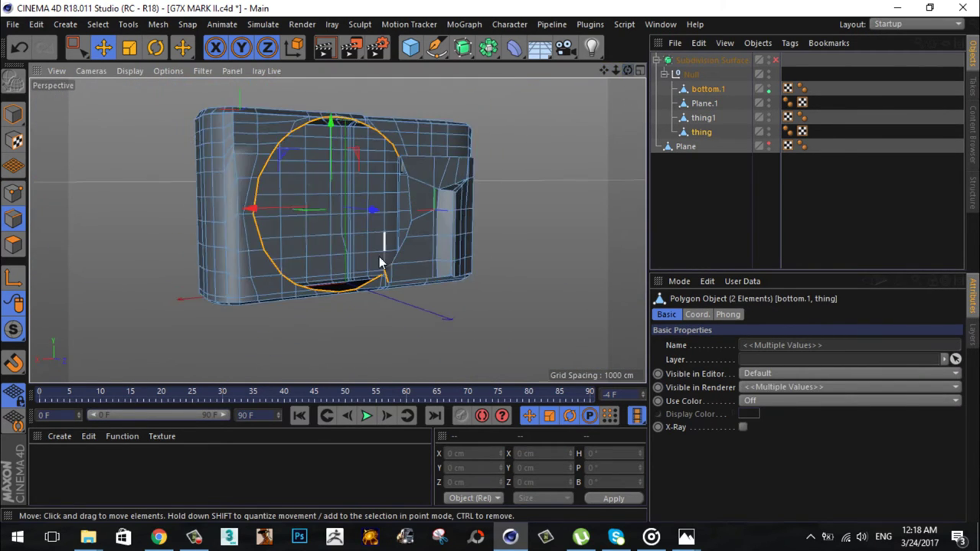
scroll(380, 263, "up", 3)
scroll(317, 305, "up", 2)
scroll(362, 287, "up", 2)
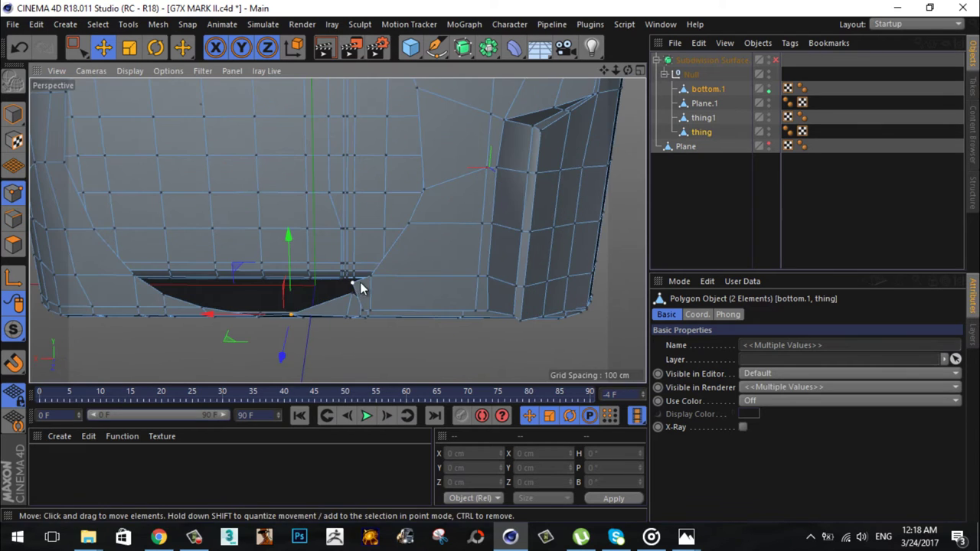
middle_click(361, 287)
middle_click(629, 239)
left_click_drag(366, 190, 403, 237)
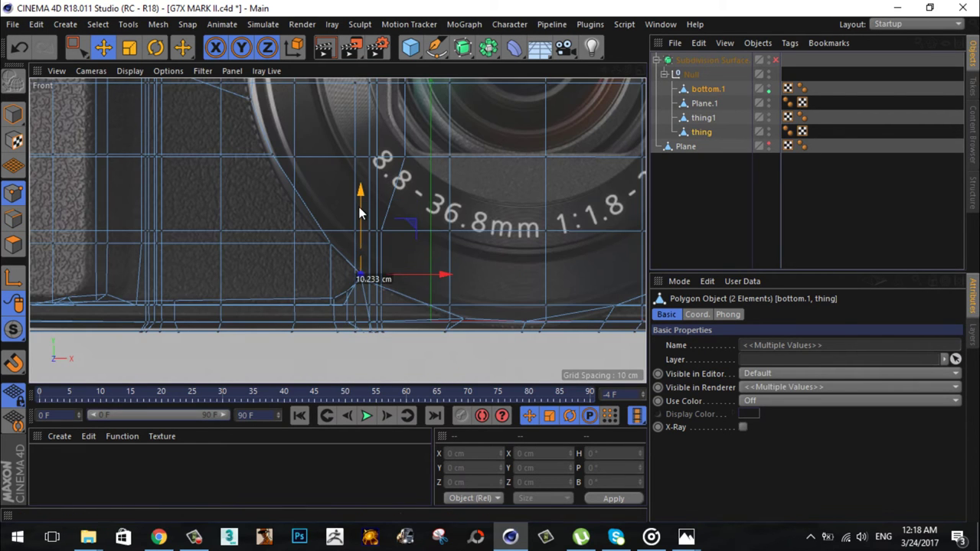
middle_click(403, 237)
middle_click(192, 153)
Step: Scale the lens-ring edge loop down to 97.4% in Edge mode
left_click(624, 24)
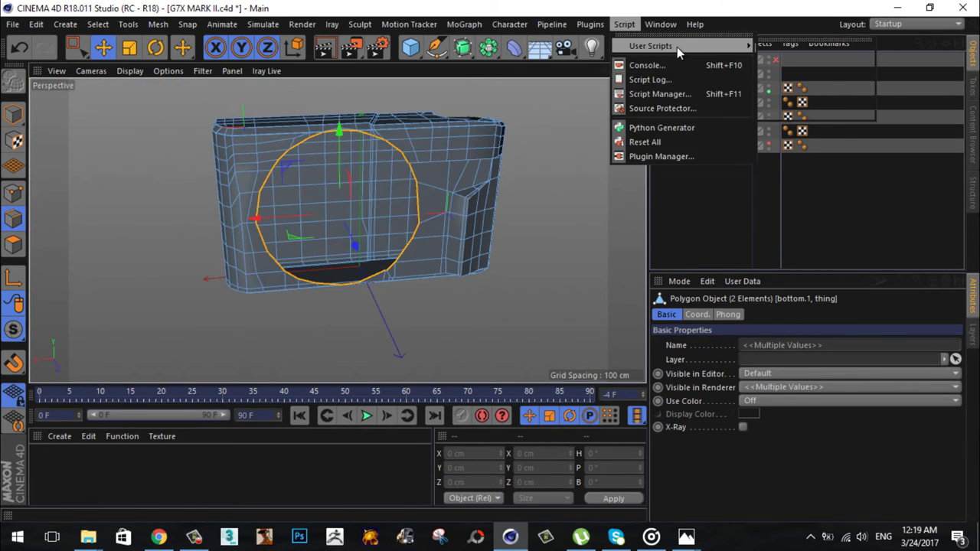
left_click(781, 102)
left_click(13, 193)
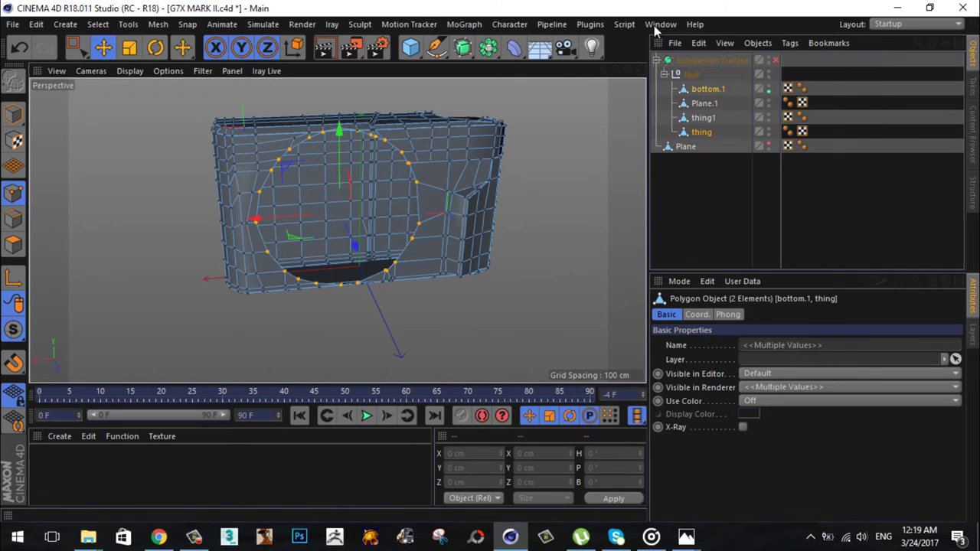
left_click(15, 221)
left_click_drag(433, 208, 322, 199, "alt")
left_click(129, 47)
left_click_drag(529, 161, 513, 155)
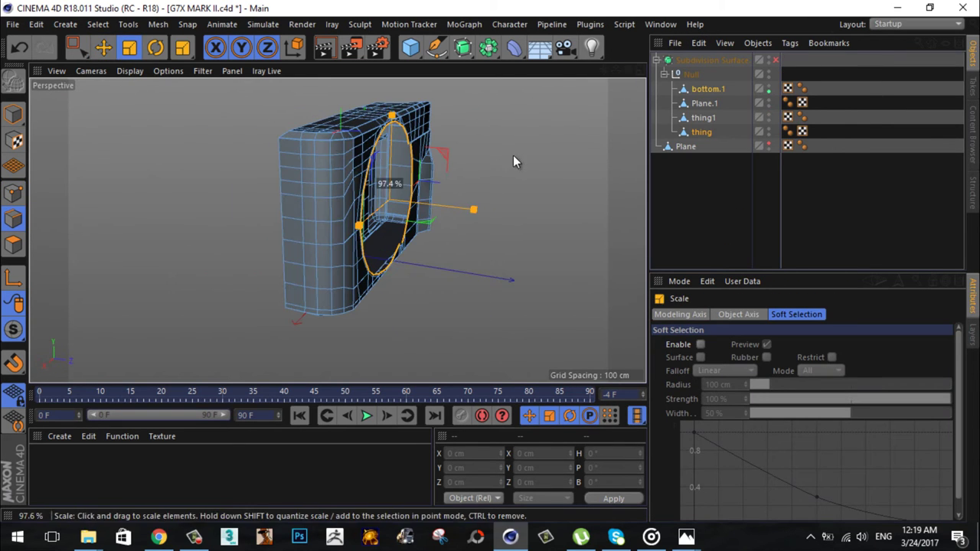
key("e")
Step: Re-enable Subdivision Surface smoothing and view the whole camera body
scroll(408, 203, "up", 3)
scroll(426, 192, "up", 3)
mouse_move(426, 192)
left_mouse_down("alt")
mouse_move(369, 177)
mouse_move(420, 187)
left_mouse_up("alt")
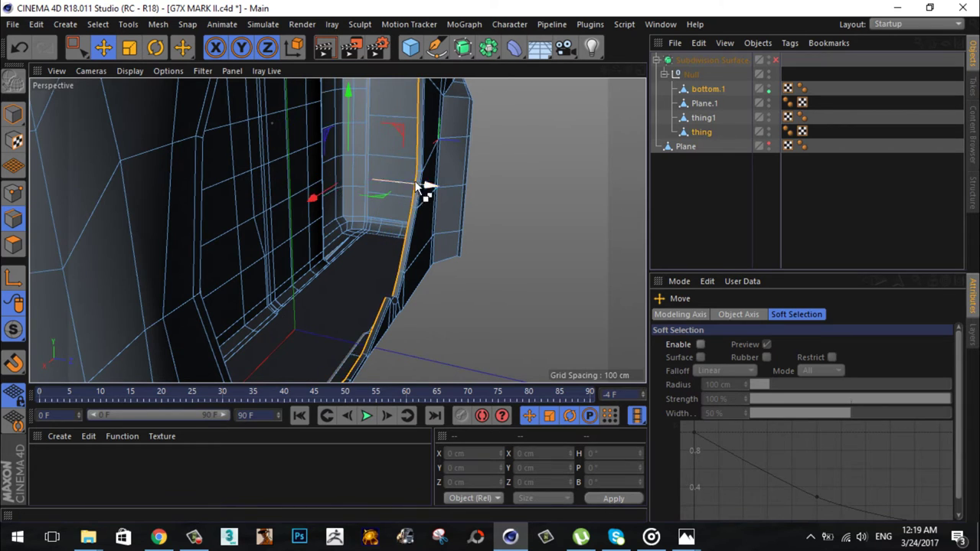
key("q")
scroll(603, 153, "down", 5)
mouse_move(603, 154)
left_mouse_down("alt")
mouse_move(491, 259)
mouse_move(459, 230)
left_mouse_up("alt")
Step: Select thing's vertical edge loop on the grip, then deselect everything
left_click(701, 132)
scroll(291, 202, "up", 4)
scroll(487, 262, "down", 4)
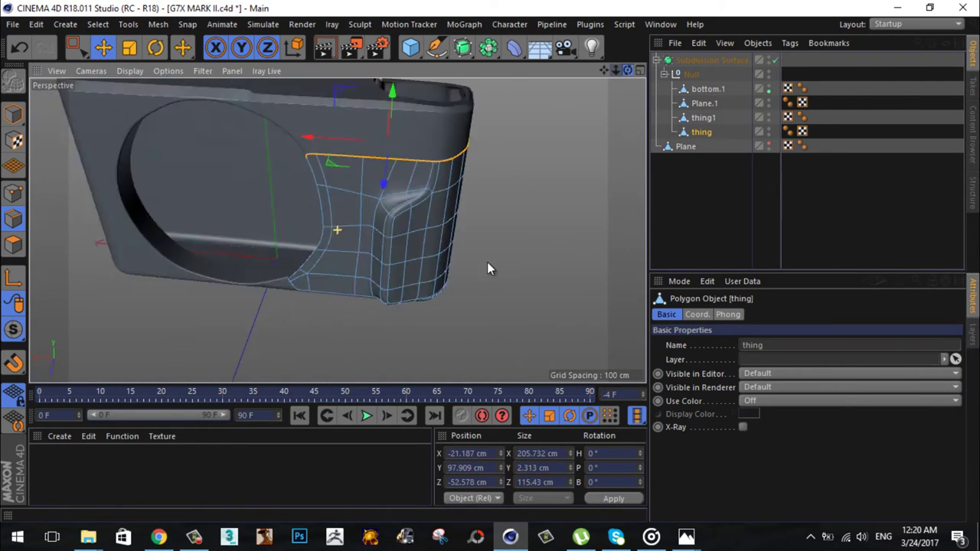
mouse_move(487, 268)
left_mouse_down("alt")
mouse_move(327, 181)
mouse_move(358, 256)
mouse_move(490, 261)
left_mouse_up("alt")
double_click(358, 257)
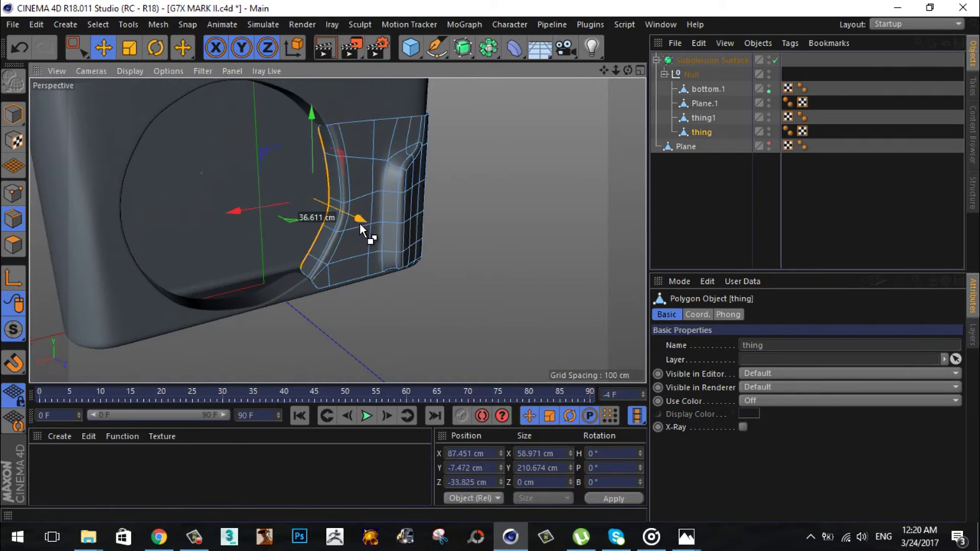
left_click(536, 146)
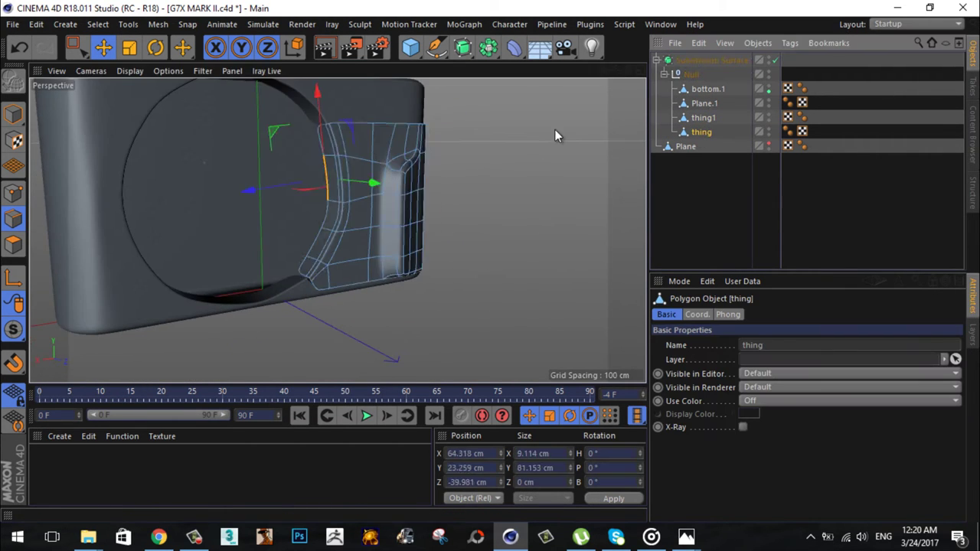
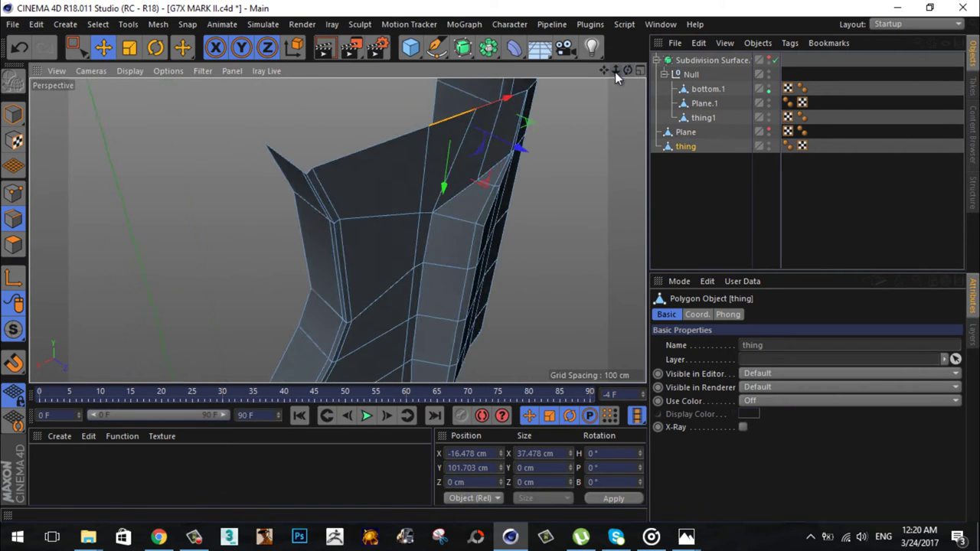
Step: Select an open edge on the grip piece and move it outward toward the gap
mouse_move(615, 72)
left_mouse_down()
mouse_move(416, 238)
mouse_move(431, 221)
mouse_move(344, 255)
left_mouse_up()
left_click(427, 227)
left_click(376, 226)
key("b")
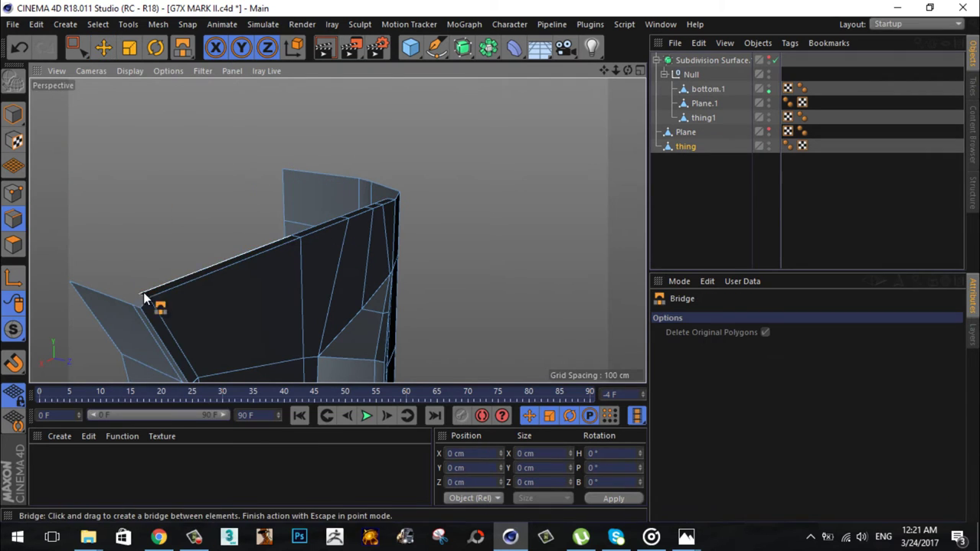
left_click_drag(616, 79, 460, 221)
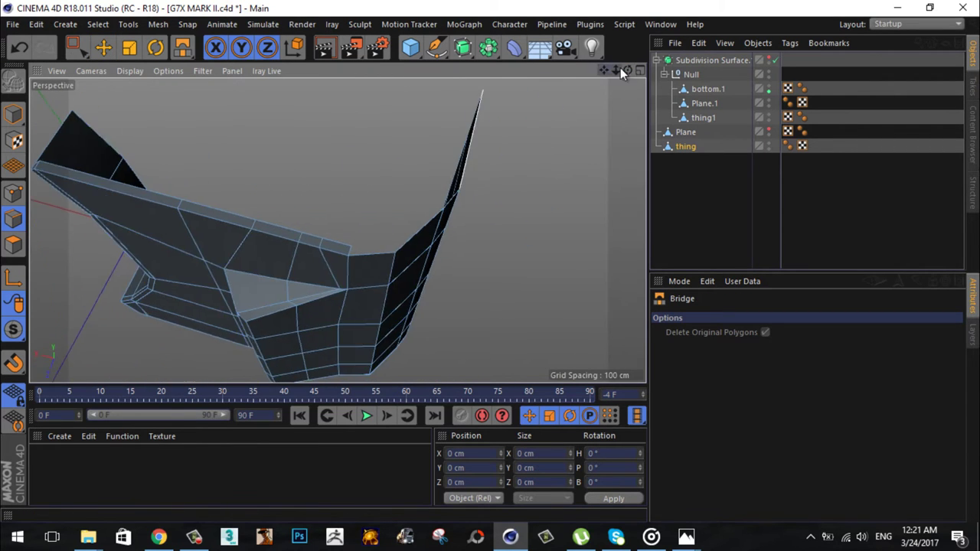
left_click_drag(620, 67, 459, 212)
key("e")
left_click_drag(135, 185, 368, 271)
Step: Bridge the first gap between the two grip edges and move the edge into place
key("b")
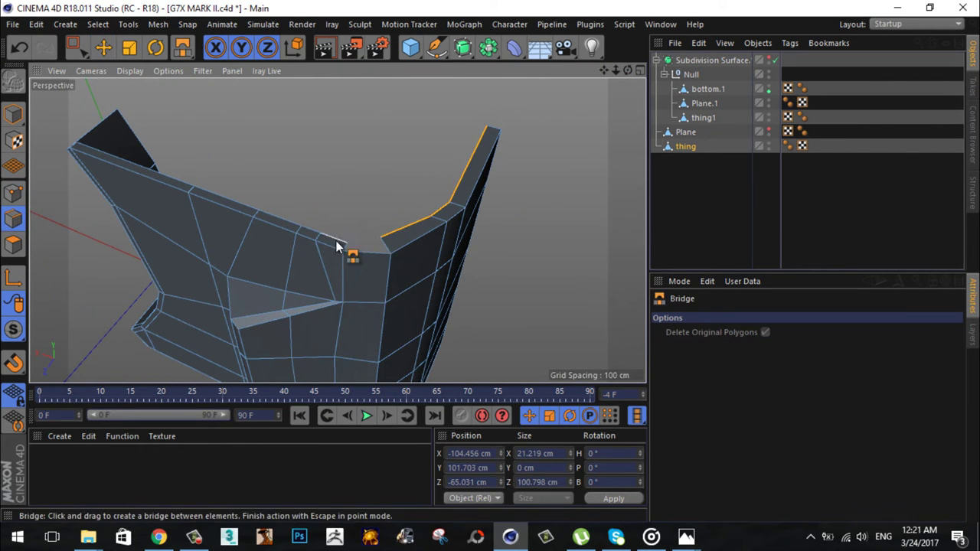
left_click_drag(616, 70, 230, 218)
key("e")
left_click_drag(616, 70, 401, 212)
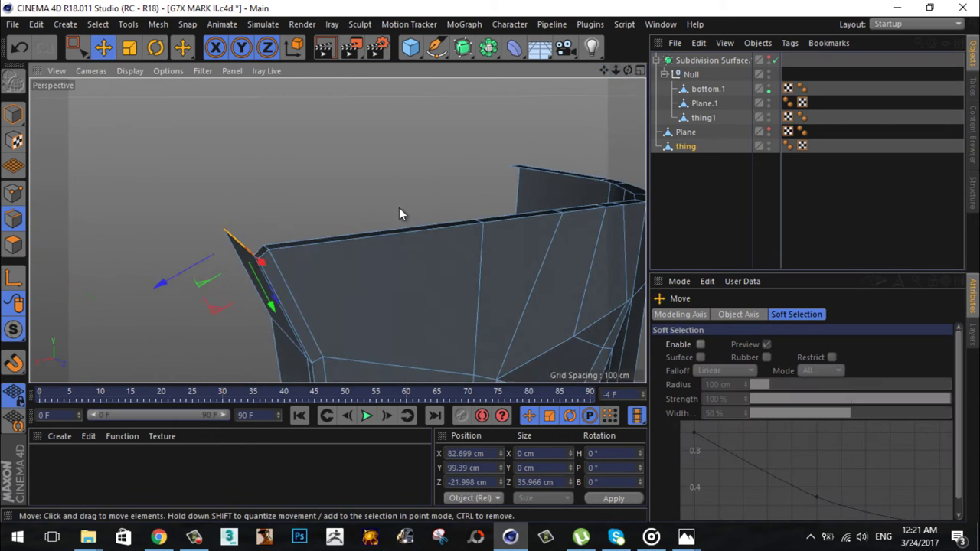
left_click_drag(230, 262, 97, 306)
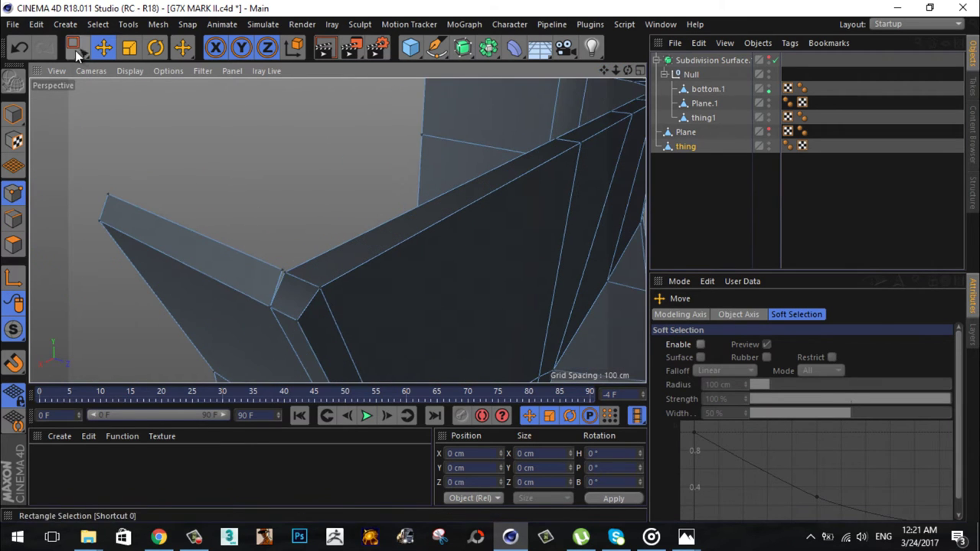
Step: Box-select the stray corner point and weld it into the grip mesh
left_click(75, 46)
left_click_drag(306, 290, 224, 200)
key("m")
key("q")
key("e")
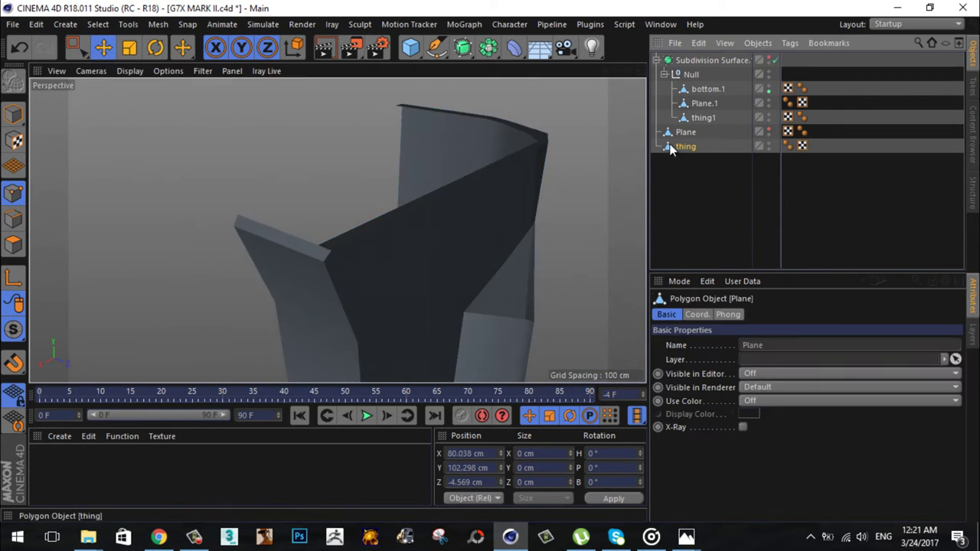
Step: Select an edge loop on thing and scale it to fit
left_click(13, 218)
double_click(393, 212)
key("t")
left_click_drag(489, 261, 485, 260, "alt")
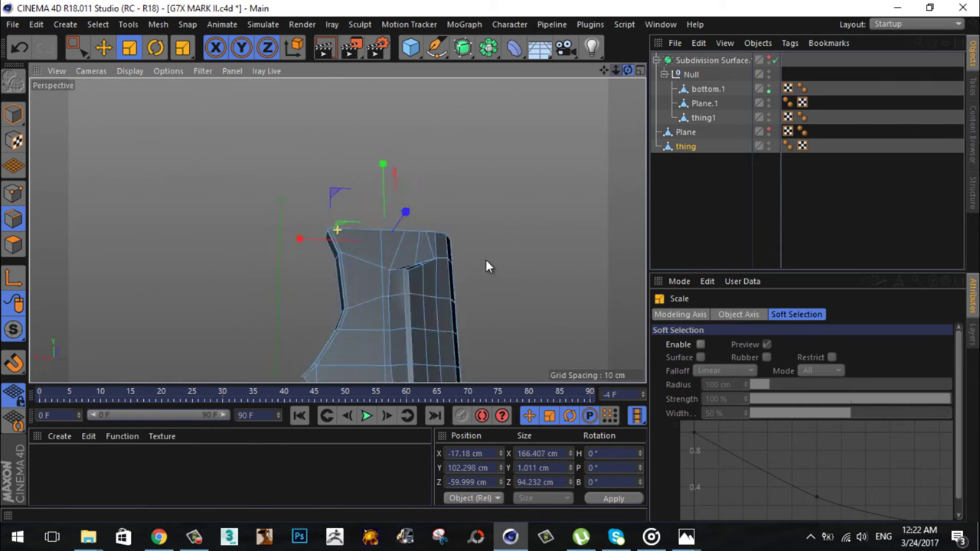
scroll(427, 257, "up", 5)
scroll(427, 257, "up", 3)
Step: Move the bottom edge loop and a neighbouring loop into place
key("e")
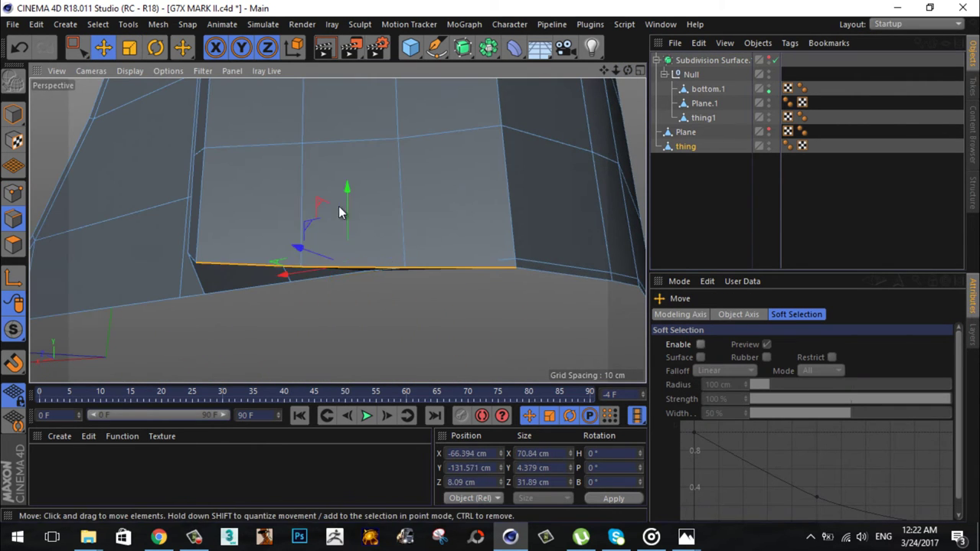
double_click(490, 268)
left_click_drag(524, 250, 486, 264, "alt")
scroll(485, 263, "down", 5)
double_click(348, 260)
scroll(352, 256, "up", 5)
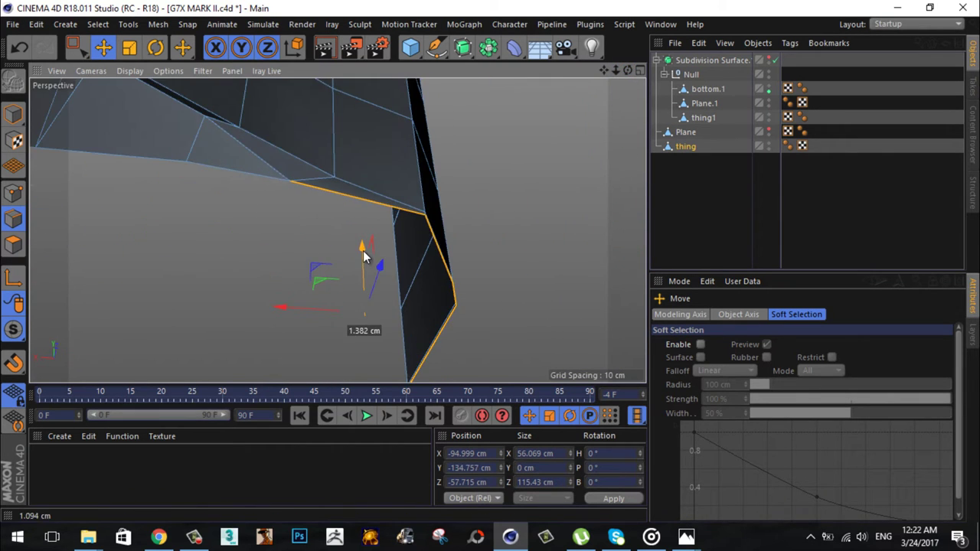
mouse_move(363, 250)
left_mouse_down("alt")
mouse_move(493, 268)
mouse_move(48, 163)
left_mouse_up("alt")
Step: Select the bottom edge loop and push it back along Z
left_click(213, 185)
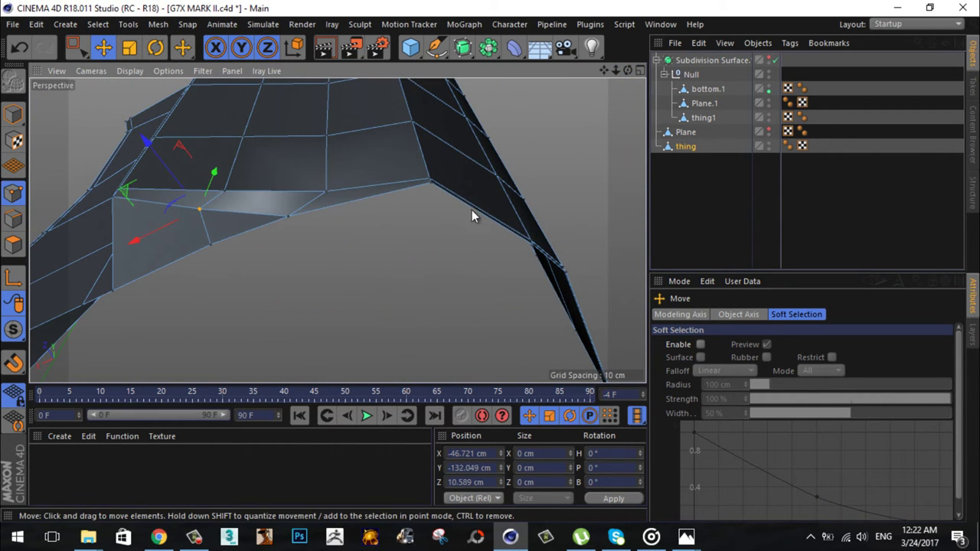
double_click(87, 258)
mouse_move(87, 258)
left_mouse_down("alt")
mouse_move(586, 124)
mouse_move(143, 301)
mouse_move(492, 260)
mouse_move(277, 258)
mouse_move(490, 259)
mouse_move(558, 87)
mouse_move(625, 73)
mouse_move(317, 268)
left_mouse_up("alt")
key("0")
key("e")
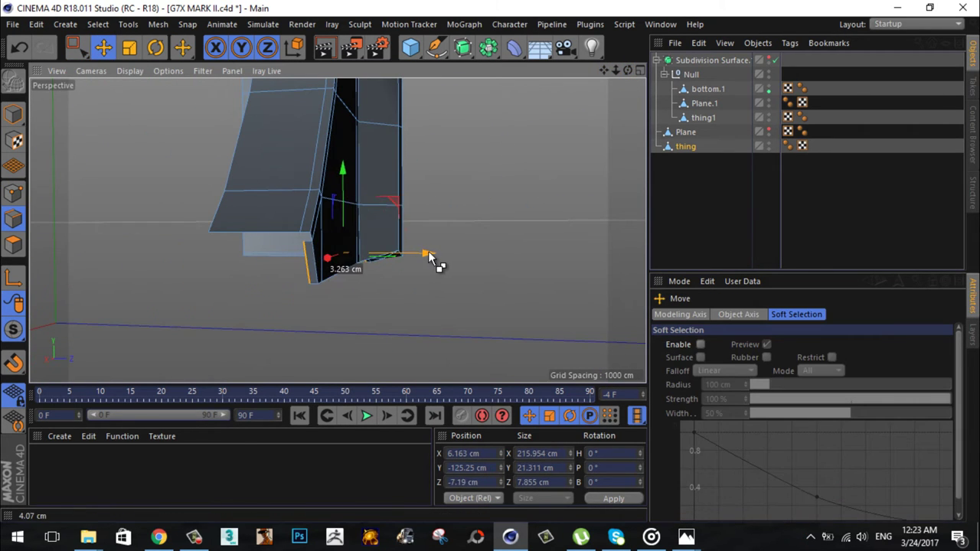
mouse_move(428, 251)
left_mouse_down()
mouse_move(309, 243)
mouse_move(307, 271)
mouse_move(364, 248)
left_mouse_up()
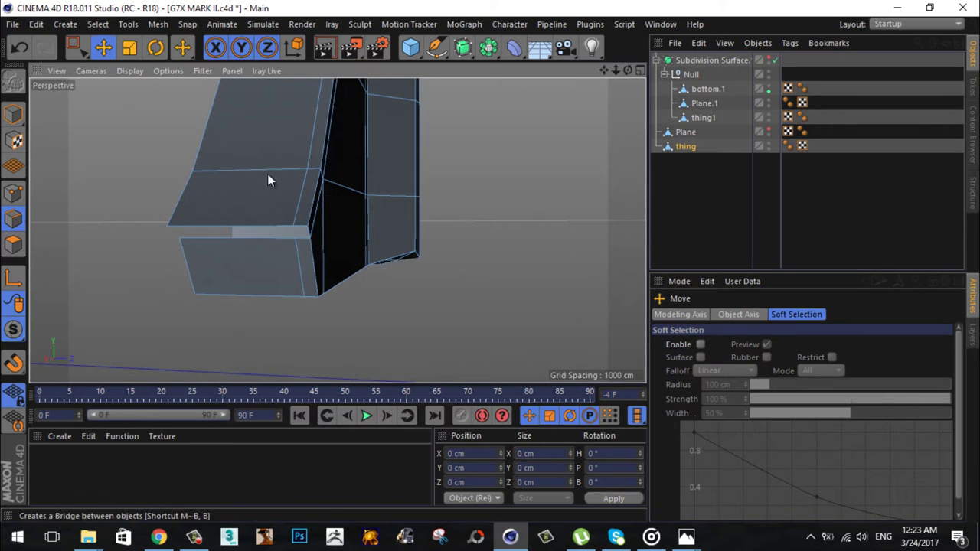
Step: Bridge the open corner of the grip and move the new geometry into place
key("m")
key("b")
scroll(333, 219, "up", 5)
mouse_move(604, 70)
left_mouse_down()
mouse_move(625, 71)
mouse_move(36, 219)
left_mouse_up()
key("e")
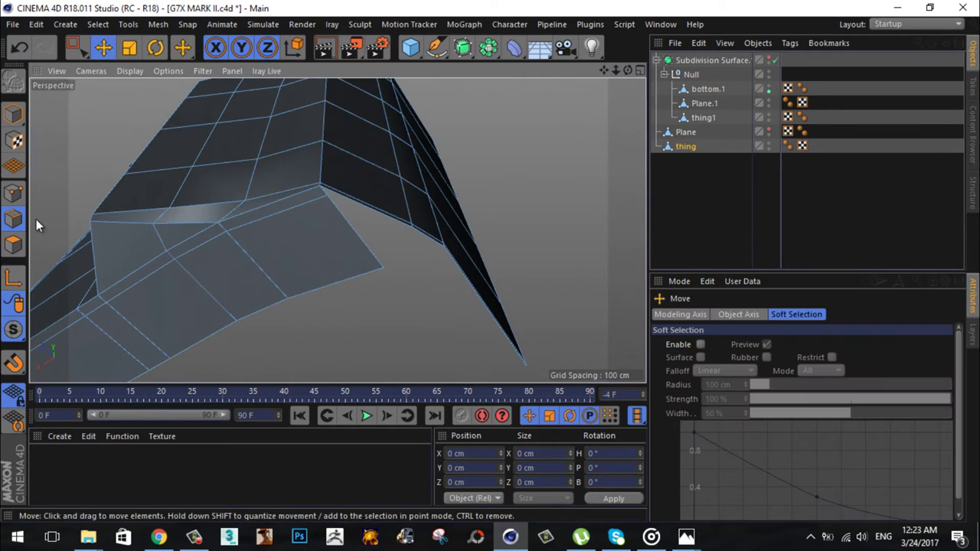
left_click_drag(287, 220, 345, 275)
Step: Bridge the remaining gap under the grip's lower edge, then deselect
key("m")
key("b")
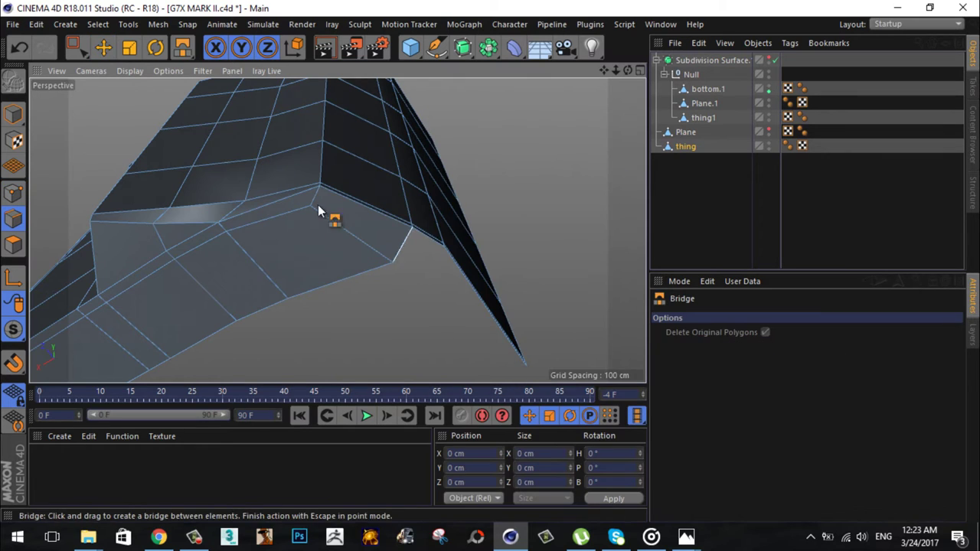
key("e")
left_click_drag(491, 325, 492, 257, "alt")
key("m")
key("b")
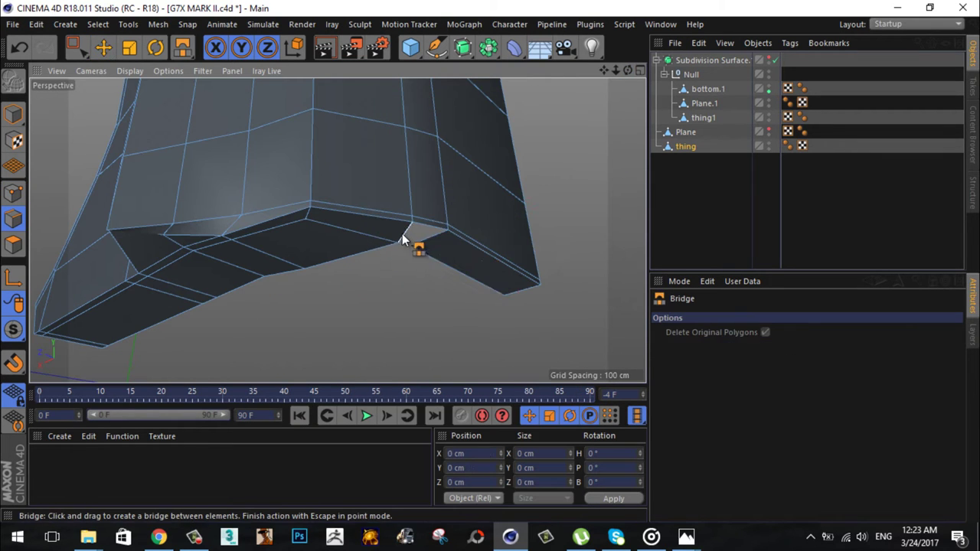
left_click_drag(406, 248, 419, 253)
key("e")
left_click(689, 176)
Step: Put thing into the Null and pull bottom.1 out of it
left_click_drag(685, 147, 691, 74)
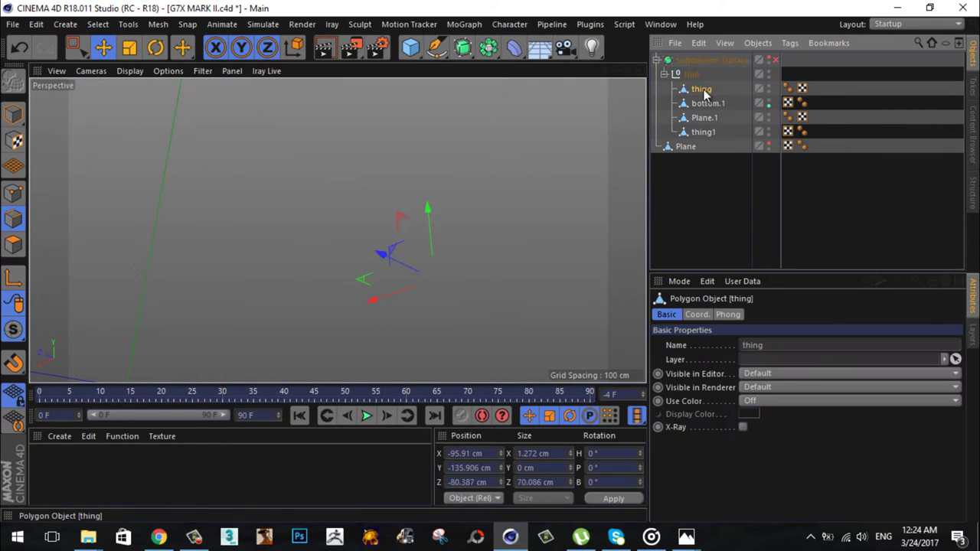
left_click(711, 60)
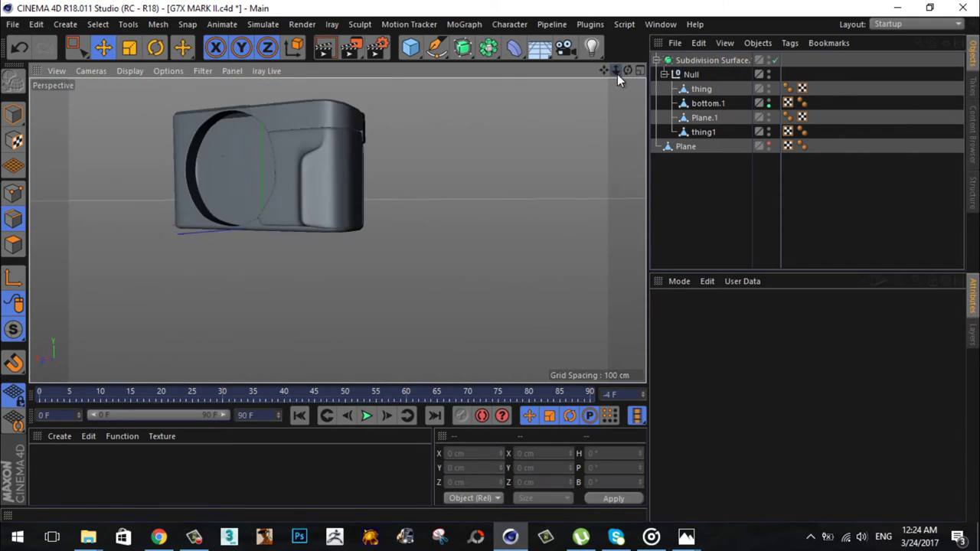
left_click_drag(617, 75, 495, 261, "alt")
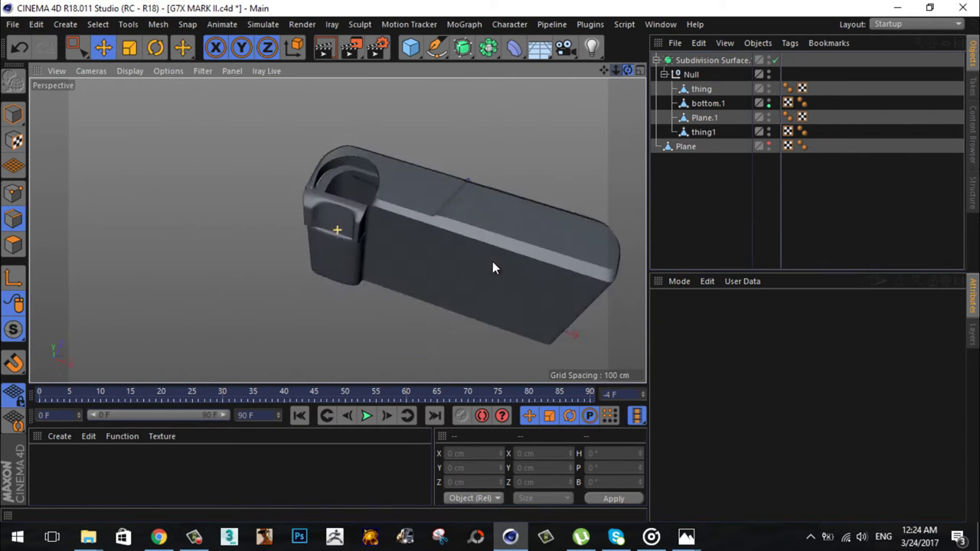
scroll(495, 261, "up", 5)
left_click(429, 180)
left_click_drag(614, 74, 411, 192)
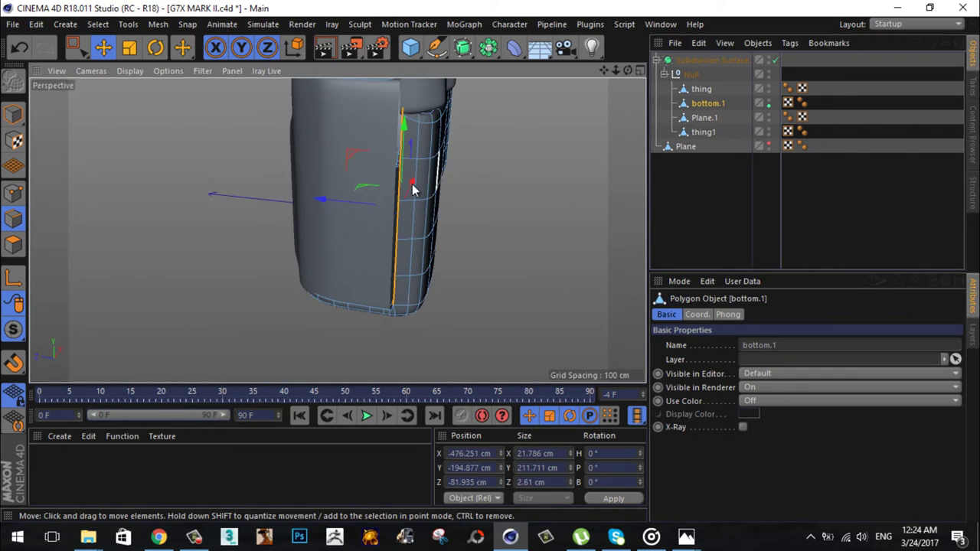
Step: Bridge open edges along the bottom of bottom.1
left_click_drag(708, 103, 686, 153)
scroll(495, 268, "down", 3)
mouse_move(494, 268)
left_mouse_down("alt")
mouse_move(406, 195)
mouse_move(492, 261)
left_mouse_up("alt")
scroll(493, 261, "up", 3)
key("t")
scroll(215, 300, "up", 2)
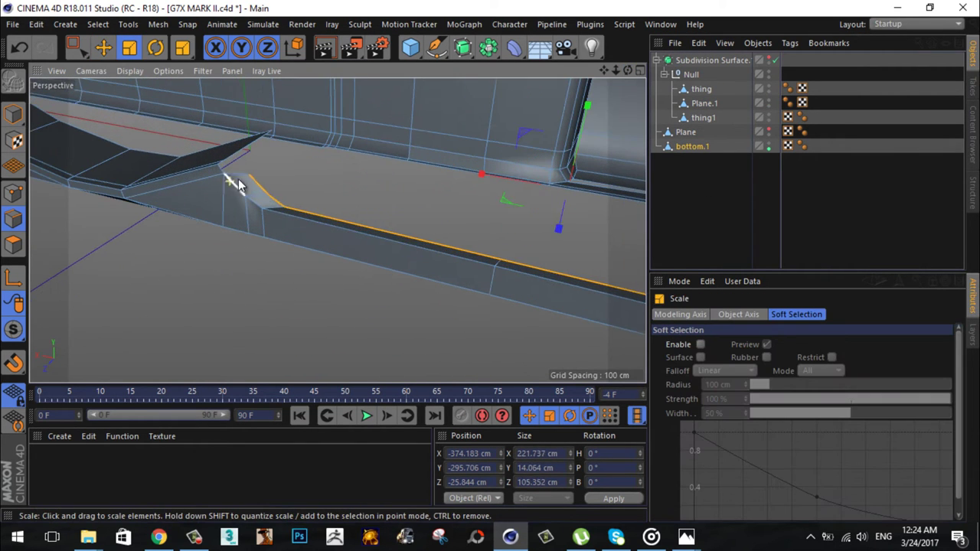
left_click(401, 143)
right_click(126, 152)
left_click(125, 152)
Step: Bridge the gap beside a vertical edge at another corner of bottom.1
mouse_move(222, 172)
left_mouse_down("alt")
mouse_move(600, 68)
mouse_move(491, 265)
mouse_move(299, 196)
mouse_move(321, 310)
mouse_move(295, 170)
mouse_move(387, 255)
left_mouse_up("alt")
key("e")
left_click(320, 310)
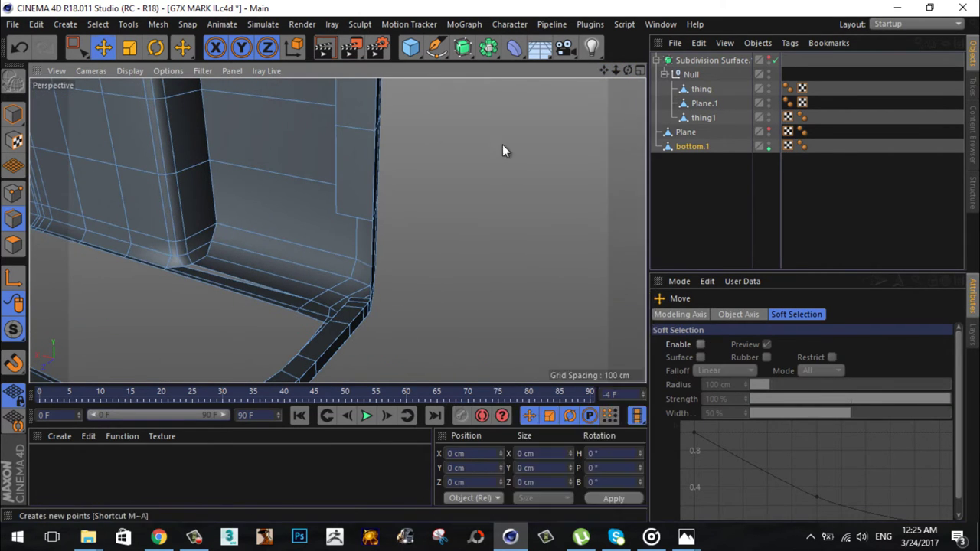
key("m")
key("b")
mouse_move(362, 298)
left_mouse_down()
mouse_move(491, 261)
mouse_move(337, 138)
left_mouse_up()
key("e")
Step: Add a loop cut near the edge with Loop/Path Cut and begin bridging the last gap
key("k")
key("l")
left_click(271, 282)
left_click(105, 52)
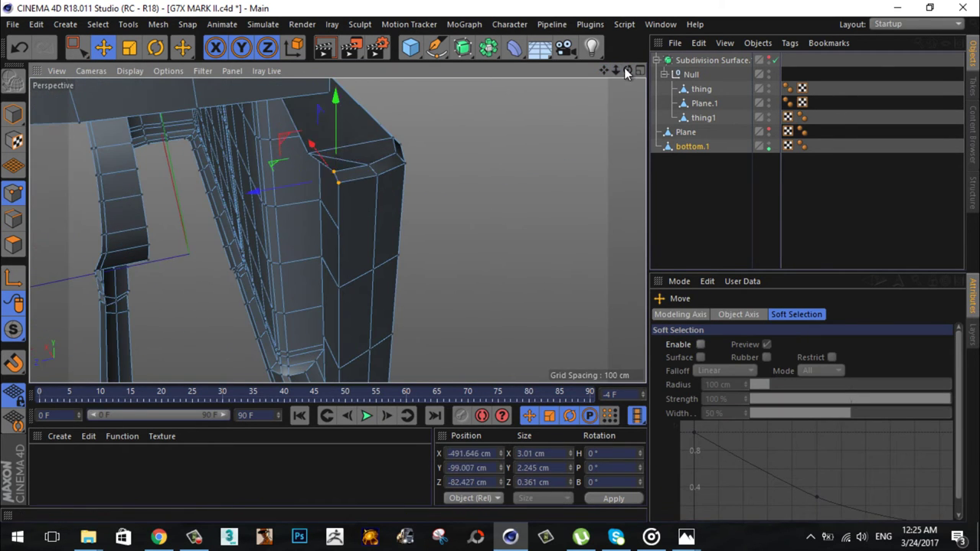
left_click_drag(624, 67, 521, 122)
right_click(521, 122)
left_click(544, 186)
Step: Return bottom.1 to the Null and pull thing out of it
left_click_drag(685, 149, 703, 125)
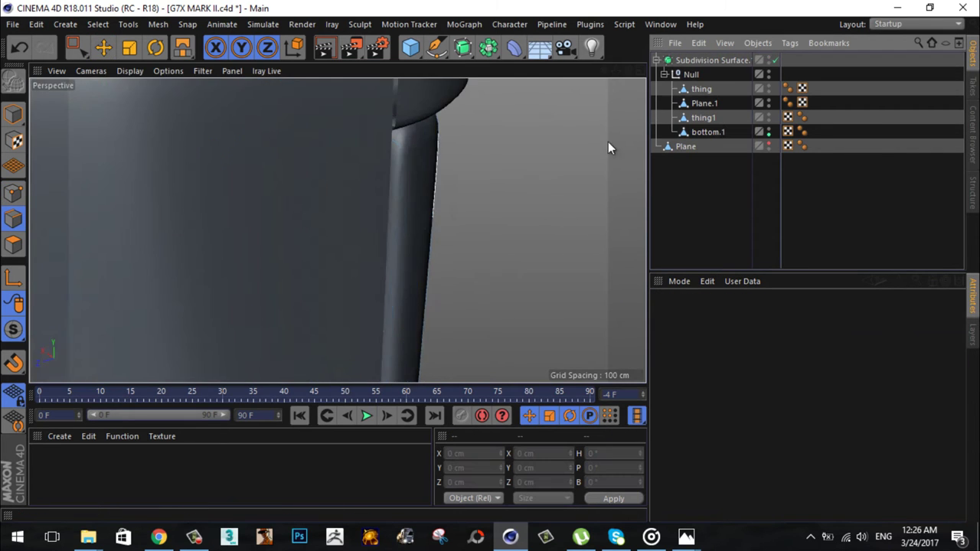
scroll(487, 261, "down", 5)
left_click_drag(488, 261, 506, 253, "alt")
left_click(701, 89)
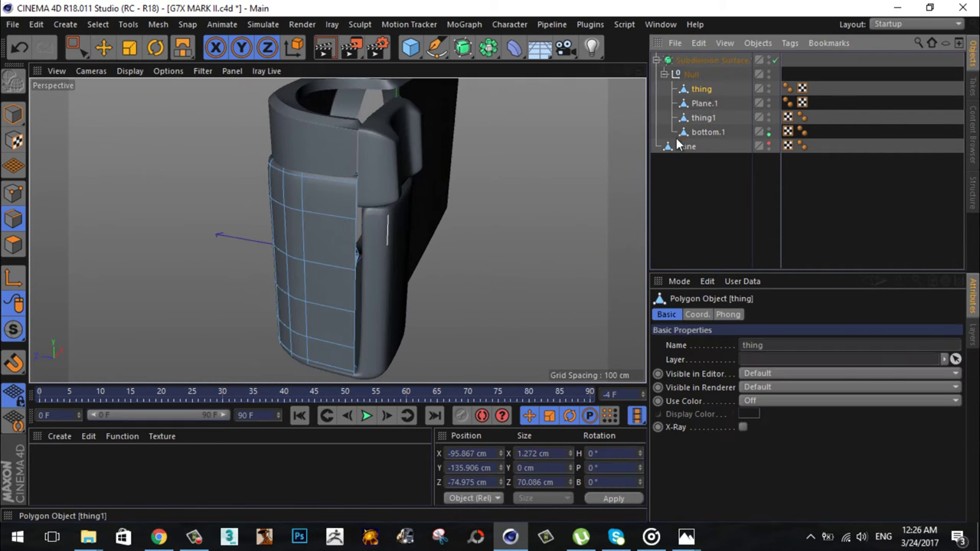
key("e")
key("t")
left_click_drag(701, 89, 685, 153)
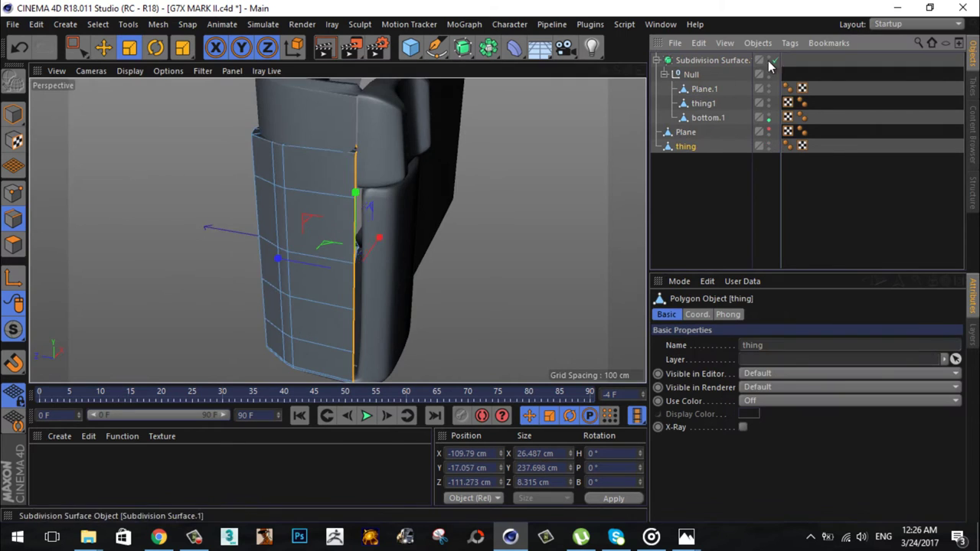
Step: Compare the grip against the reference photo in the enlarged Right view
left_click_drag(460, 253, 493, 261, "alt")
scroll(491, 260, "down", 2)
scroll(491, 266, "up", 3)
key("e")
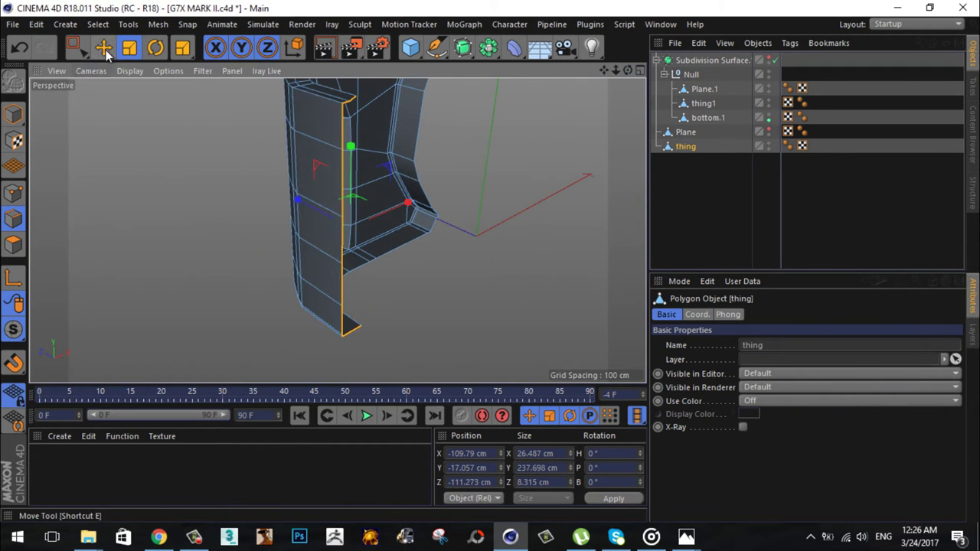
middle_click(437, 127)
middle_click(328, 243)
scroll(390, 326, "up", 3)
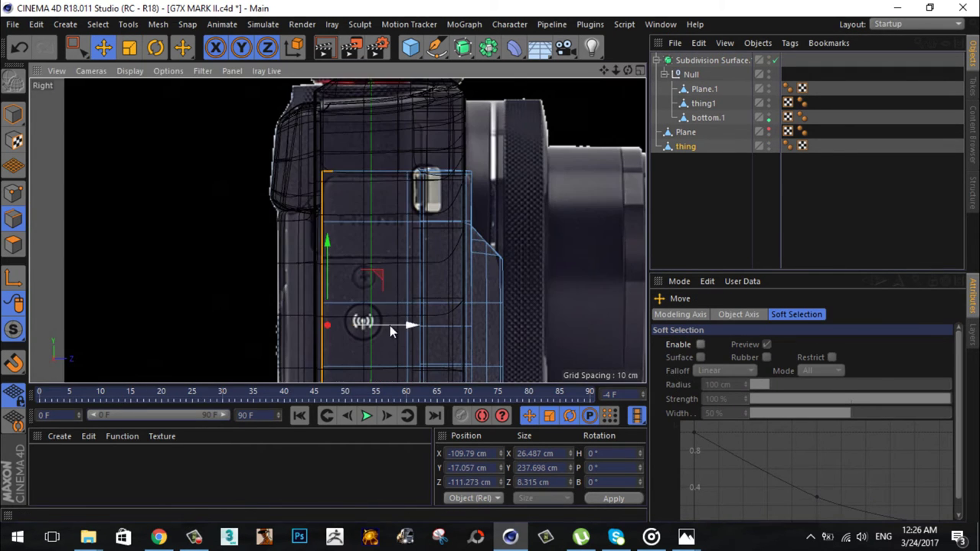
left_click(629, 70)
Step: Shift the grip's side edge about 2 cm to line up with the reference
key("ctrl+z")
left_click_drag(628, 71, 302, 220)
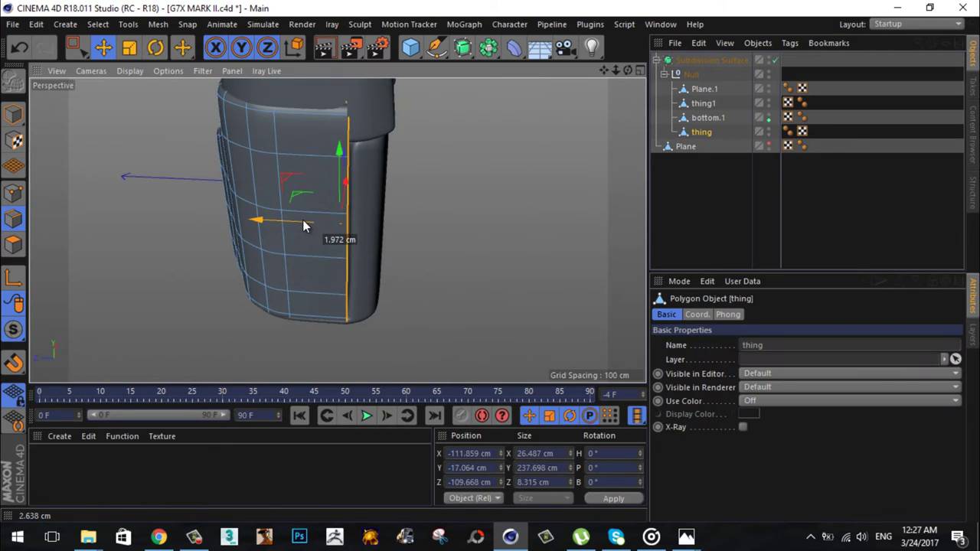
left_click_drag(618, 72, 297, 219)
left_click(137, 48)
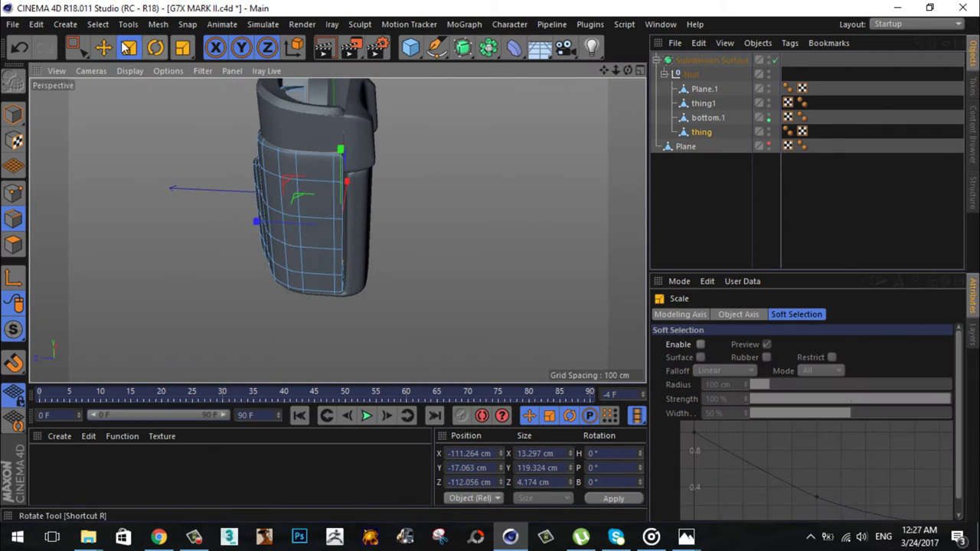
key("e")
left_click(352, 185)
Step: Inspect the smoothed grip and switch to the front view
left_click_drag(629, 69, 485, 263)
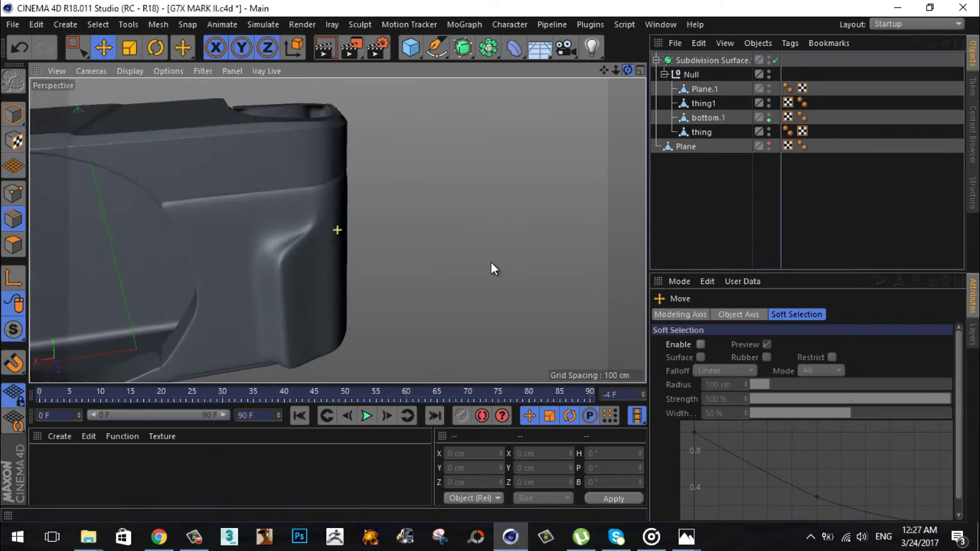
scroll(487, 262, "up", 5)
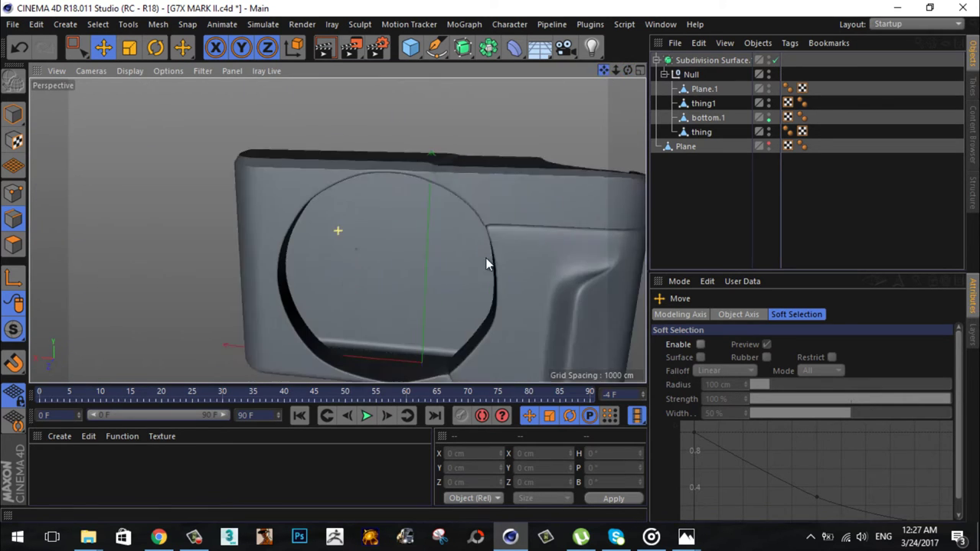
left_click(702, 103)
left_click(705, 173)
key("F4")
scroll(408, 105, "down", 5)
Step: Add a Disc primitive, deleting an accidentally added cylinder
left_click(722, 165)
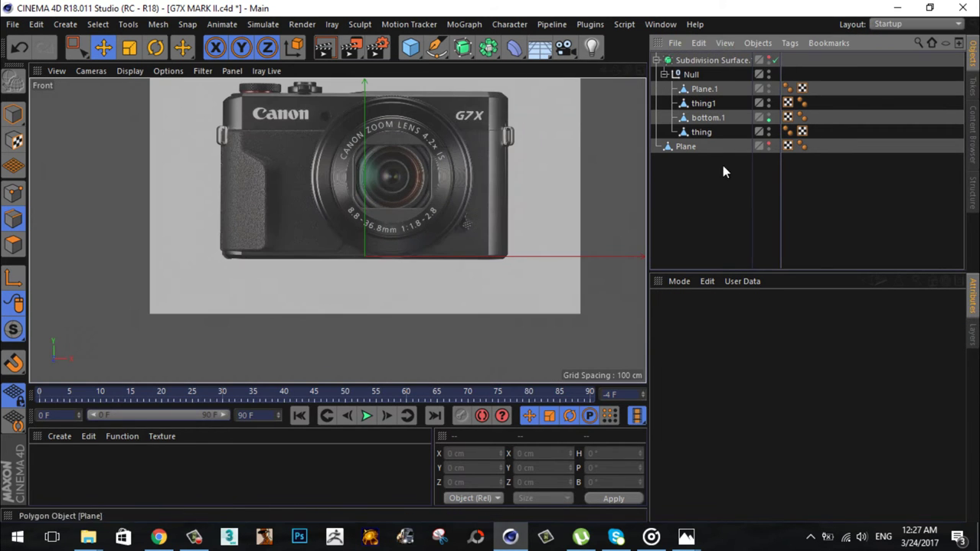
left_click(410, 47)
left_click(681, 66)
key("Delete")
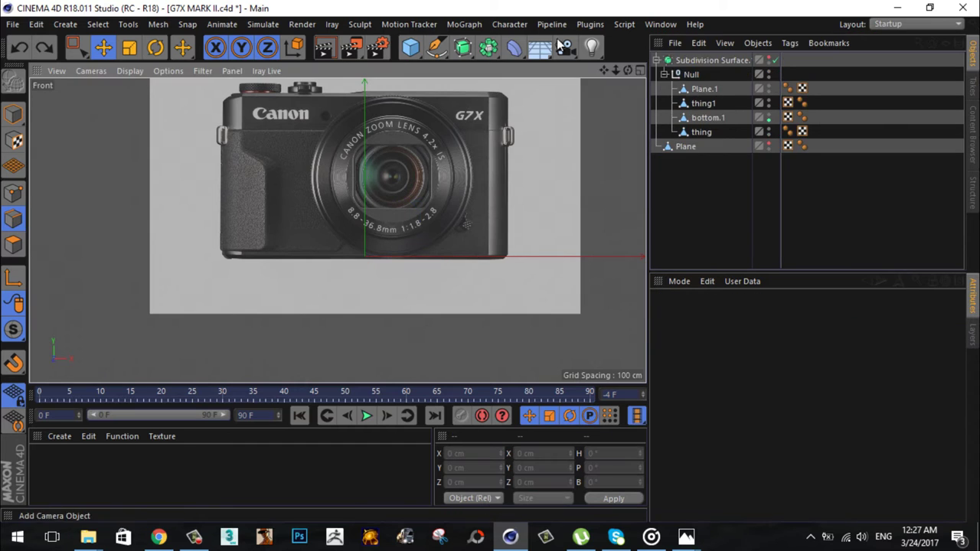
left_click(410, 48)
left_click(464, 92)
Step: Centre the disc on the lens and enlarge its radius to match the lens ring
scroll(377, 155, "up", 5)
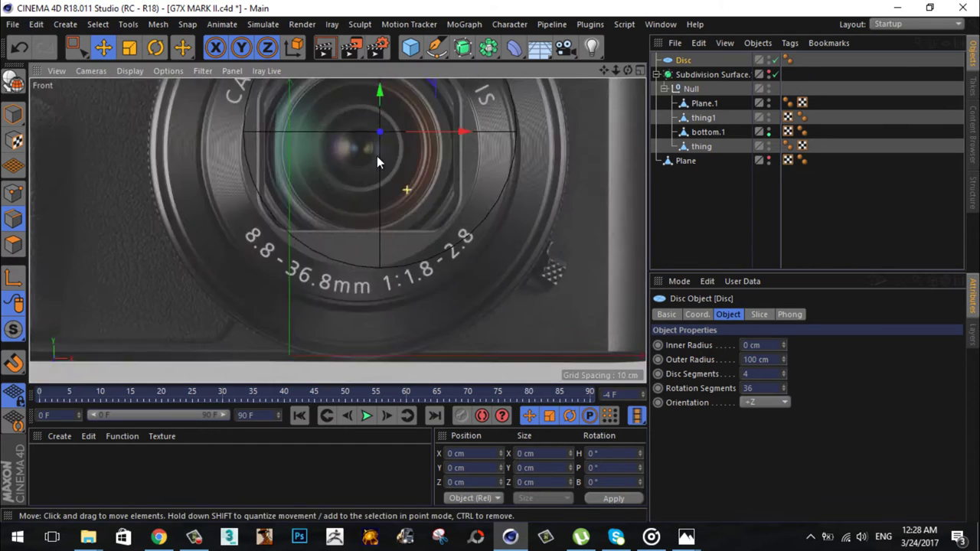
left_click_drag(377, 155, 328, 192)
scroll(327, 192, "down", 3)
left_click_drag(421, 169, 452, 174)
scroll(363, 116, "up", 1)
scroll(388, 218, "up", 2)
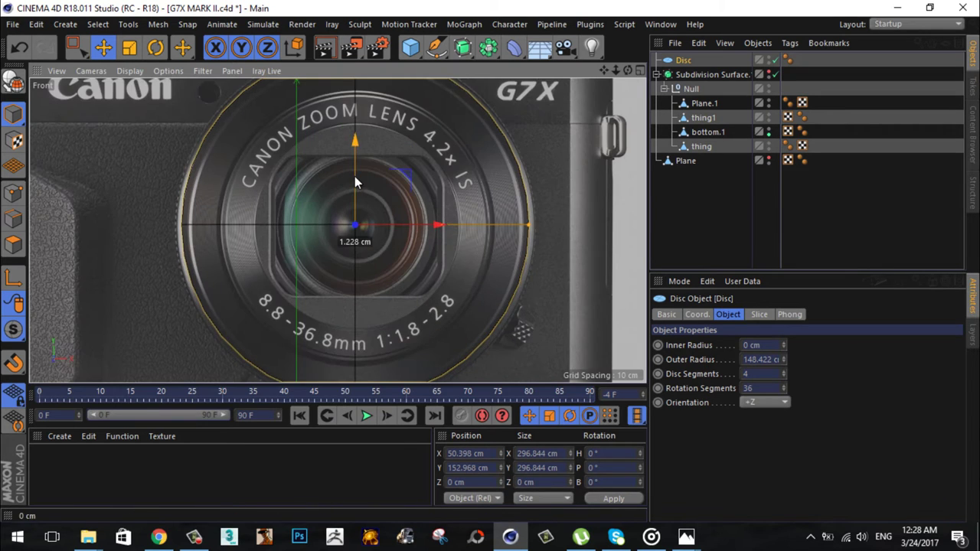
left_click_drag(521, 225, 531, 225)
scroll(531, 225, "down", 2)
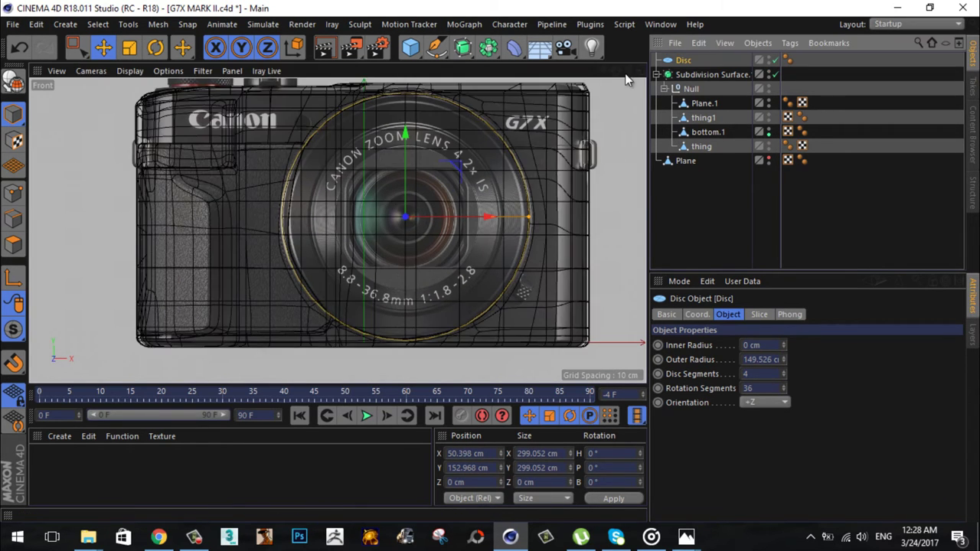
Step: Move the disc in front of the body and widen its inner radius to 93 cm
key("F1")
left_click_drag(467, 230, 443, 211)
left_click(783, 342)
left_click_drag(781, 346, 778, 403)
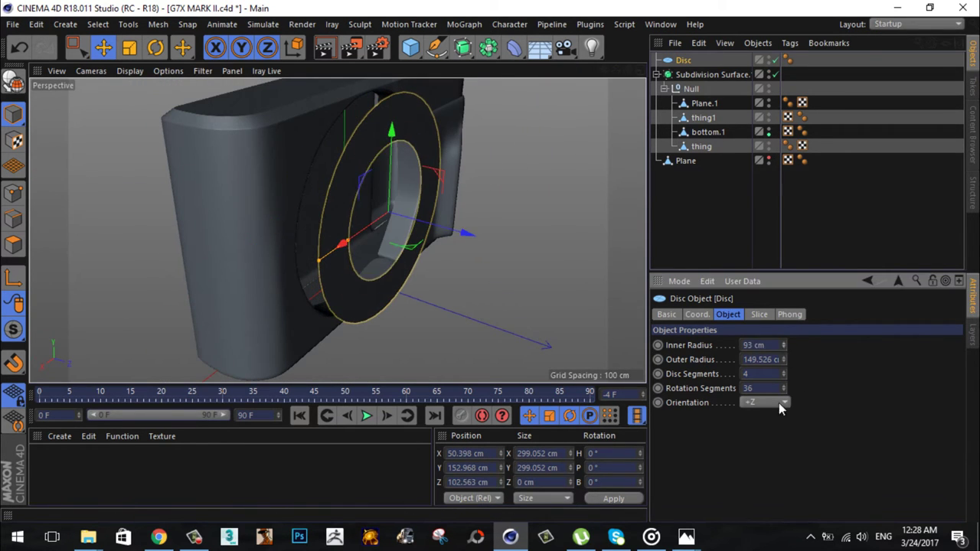
Step: Make the disc editable, select its edge ring, and wrap it in a Subdivision Surface
key("c")
left_click(333, 184)
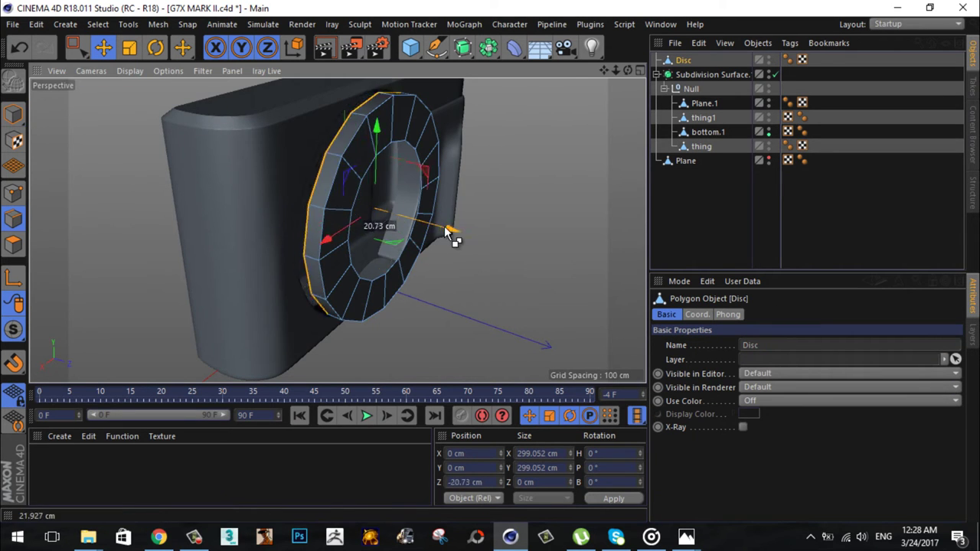
key("s")
scroll(491, 261, "up", 3)
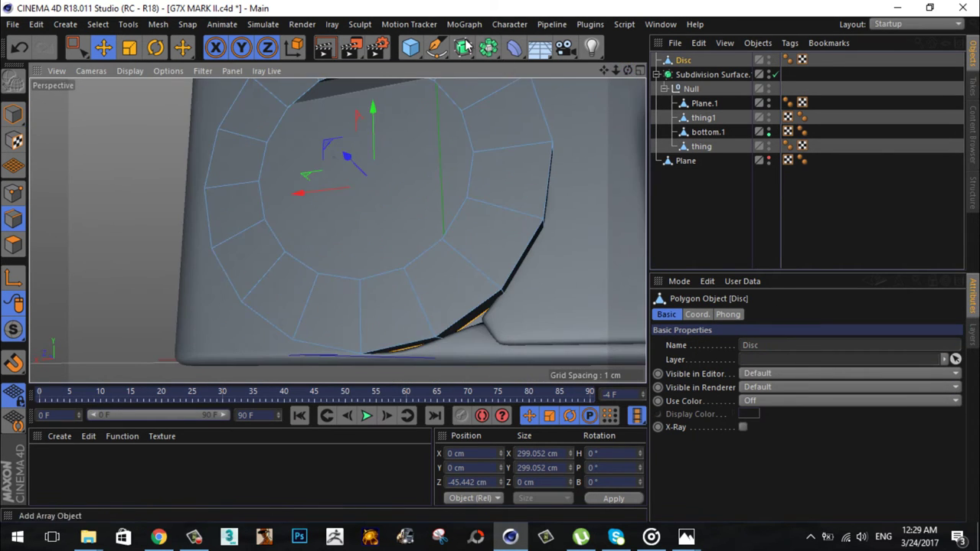
left_click(462, 47, "alt")
Step: Bevel the inner edge ring and push it back into a recess
key("m")
key("s")
left_click(103, 48)
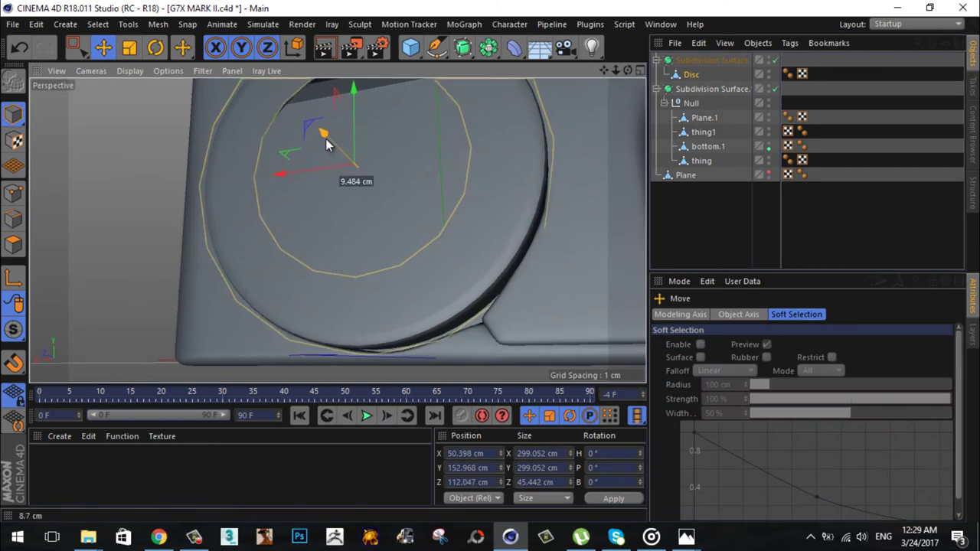
left_click_drag(325, 138, 348, 159)
scroll(491, 261, "up", 2)
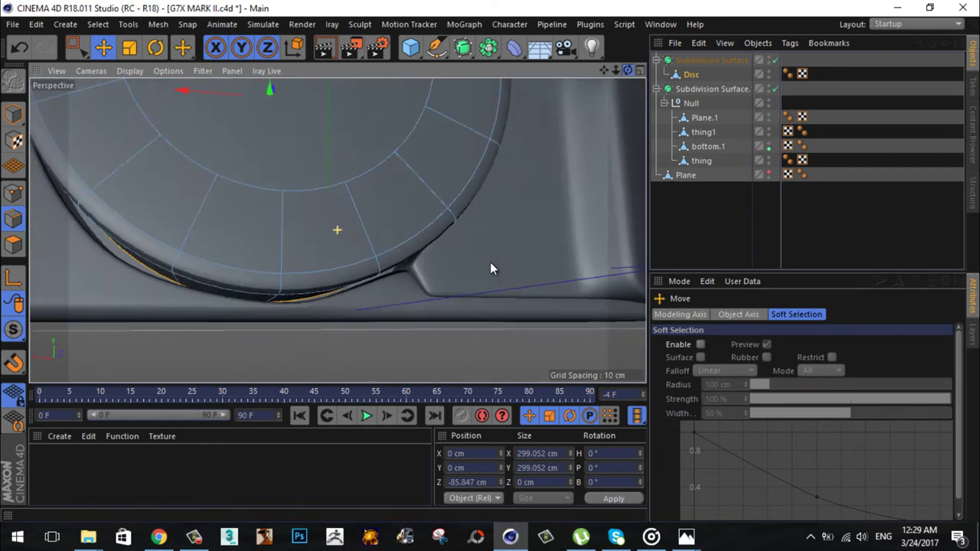
key("F5")
key("F4")
Step: Scale the inner lens ring down slightly to fit the lens opening
key("t")
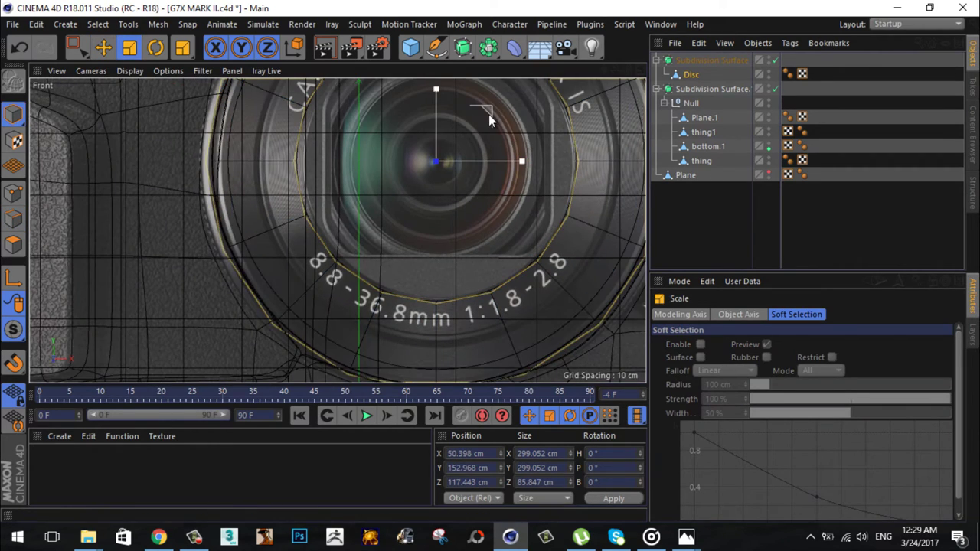
left_click_drag(488, 114, 483, 115)
key("e")
Step: With smoothing off, select bottom.1's bottom edge loop and lower it slightly
key("F1")
left_click_drag(341, 228, 229, 253, "alt")
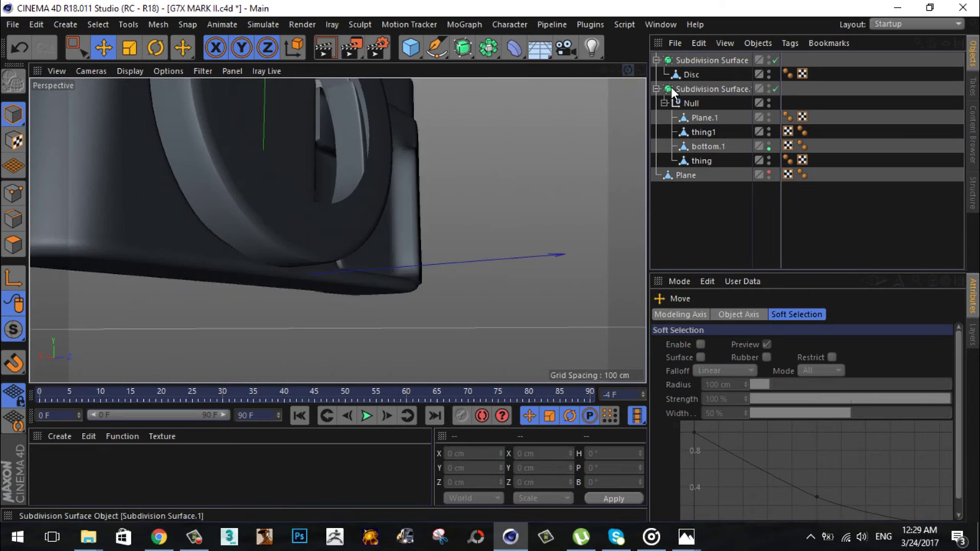
left_click(168, 273)
left_click(168, 273)
double_click(169, 273)
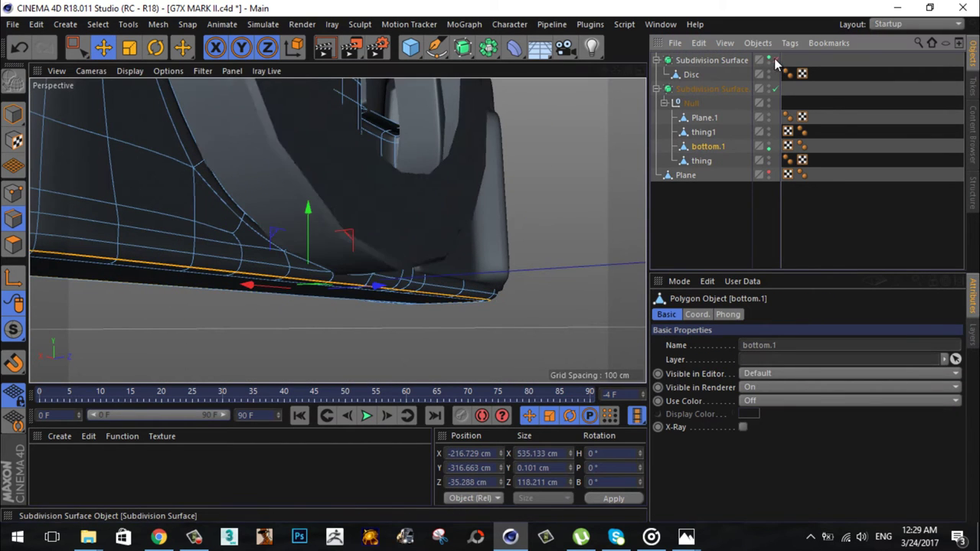
left_click_drag(775, 60, 775, 89)
left_click_drag(615, 70, 625, 76)
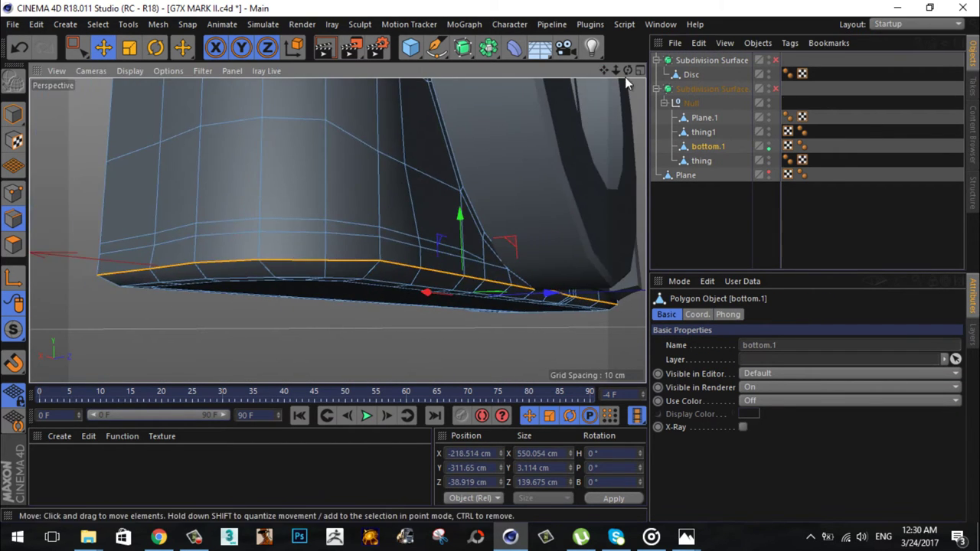
Step: Bevel bottom.1's bottom edge loop with a small offset using M~S
left_click_drag(474, 340, 339, 230, "alt")
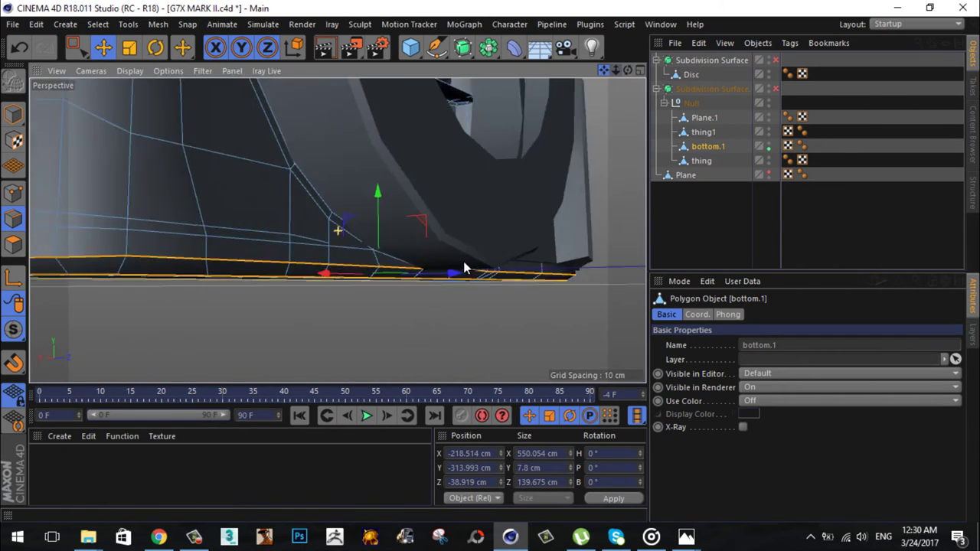
scroll(277, 271, "up", 3)
key("m")
key("s")
mouse_move(219, 153)
left_mouse_down()
mouse_move(268, 199)
mouse_move(253, 201)
left_mouse_up()
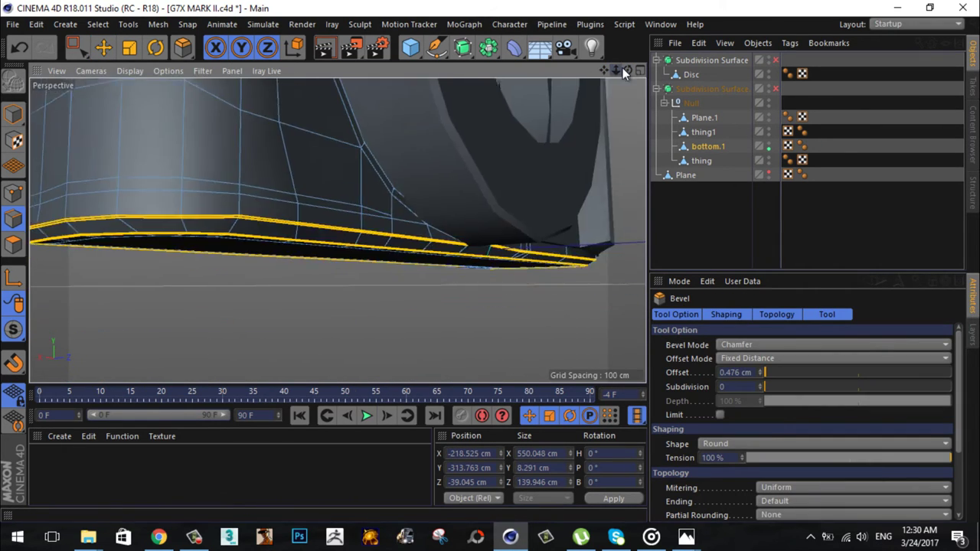
mouse_move(622, 67)
left_mouse_down()
mouse_move(490, 261)
mouse_move(429, 229)
left_mouse_up()
left_click(775, 89)
left_click(775, 60)
Step: Draw Line Cut (K~K) edges across bottom.1's corner where it meets the grip
key("e")
left_click(774, 89)
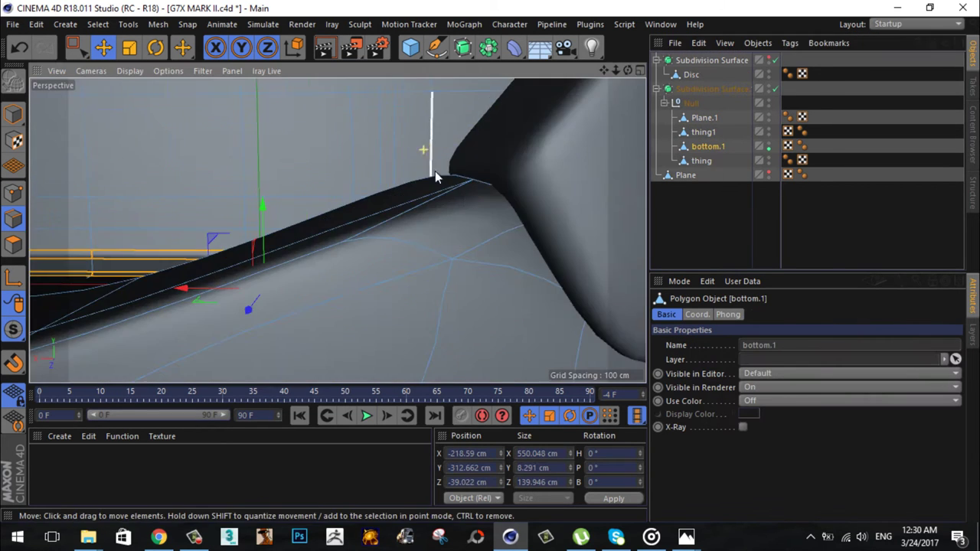
mouse_move(435, 171)
left_mouse_down("alt")
mouse_move(498, 264)
mouse_move(400, 191)
mouse_move(502, 317)
left_mouse_up("alt")
right_click(502, 317)
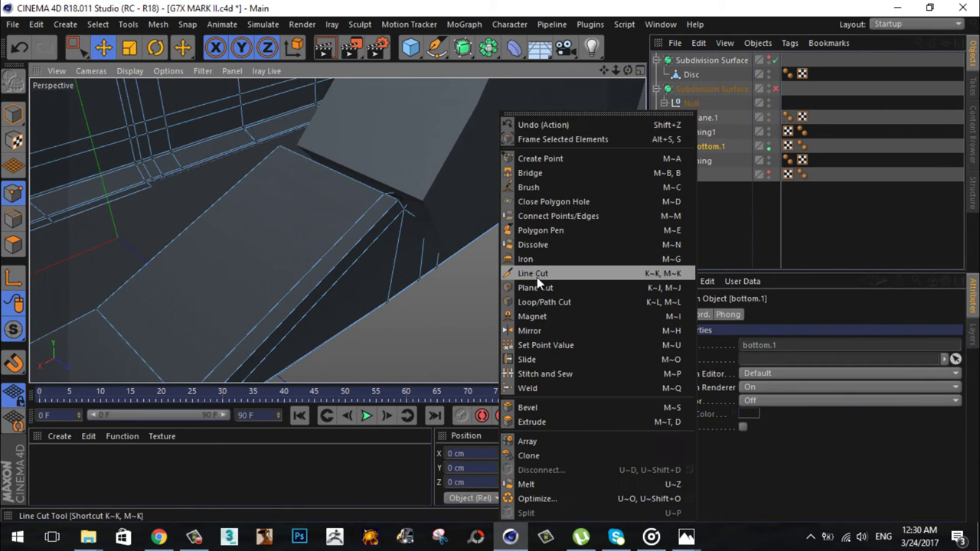
left_click(537, 277)
key("k")
key("k")
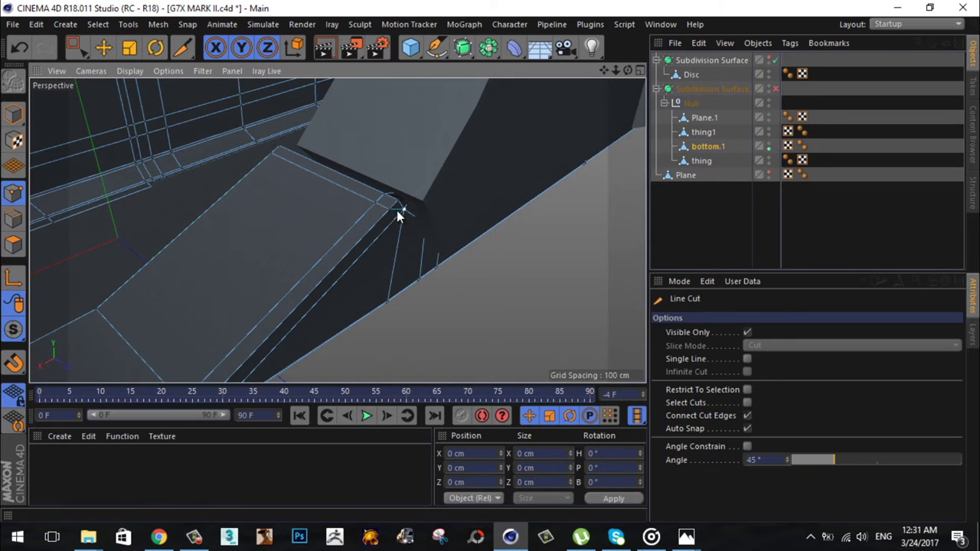
left_click(396, 203)
left_click(375, 306)
left_click(774, 88)
scroll(492, 266, "up", 3)
scroll(490, 261, "down", 3)
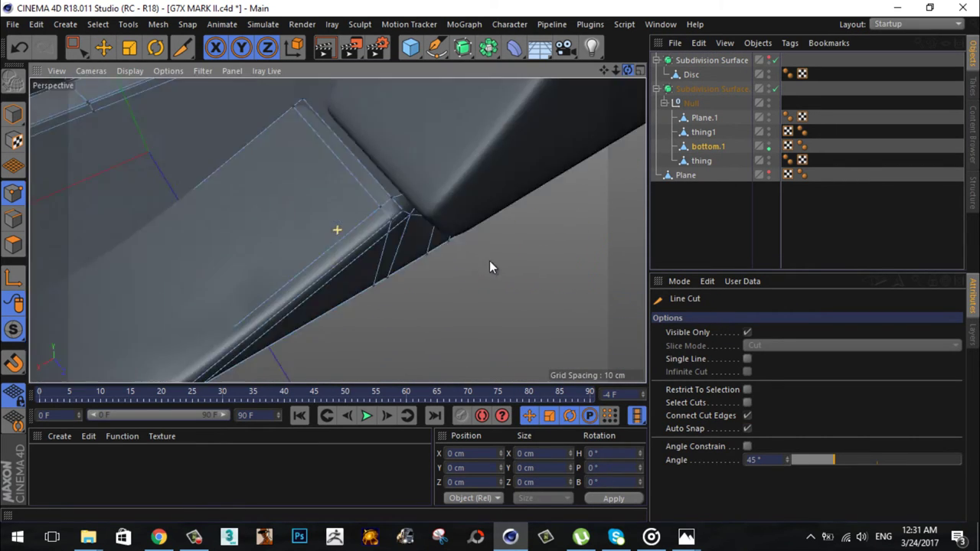
Step: Move a corner point to tidy the corner, then undo the corner edits
key("e")
left_click(362, 172)
mouse_move(362, 172)
left_mouse_down("alt")
mouse_move(552, 164)
mouse_move(490, 261)
left_mouse_up("alt")
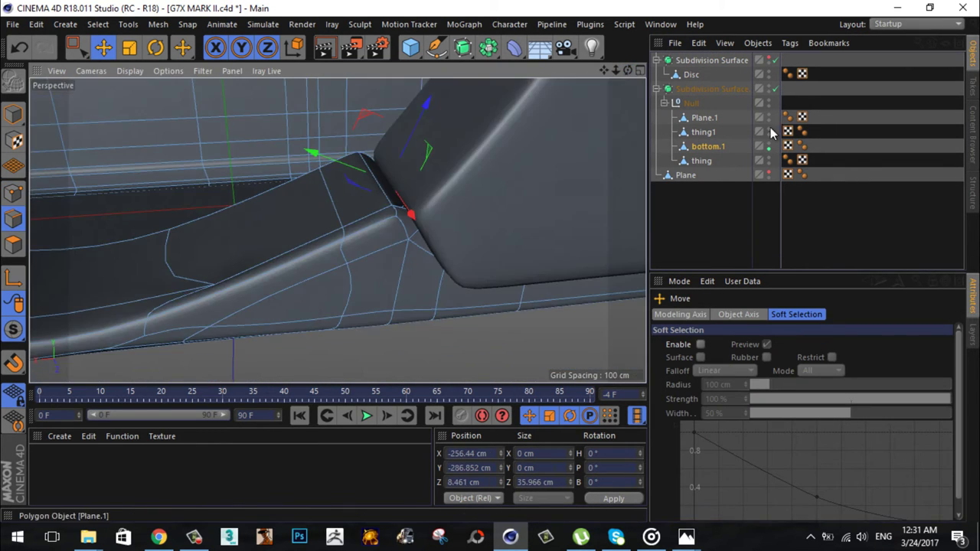
scroll(456, 294, "up", 2)
key("ctrl+z")
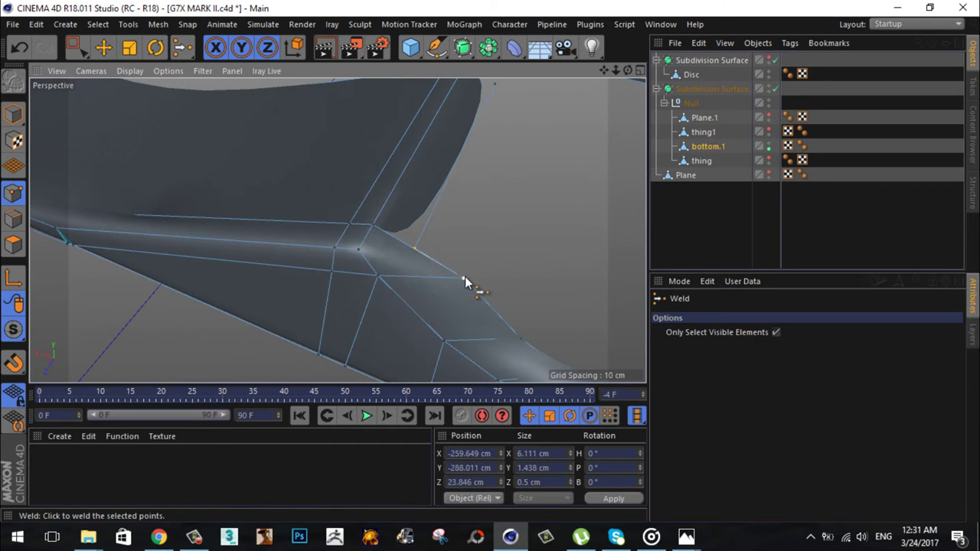
key("ctrl+z")
key("ctrl+z")
Step: Move bottom.1 out of the Null and wrap it in its own Subdivision Surface
left_click_drag(616, 70, 528, 201)
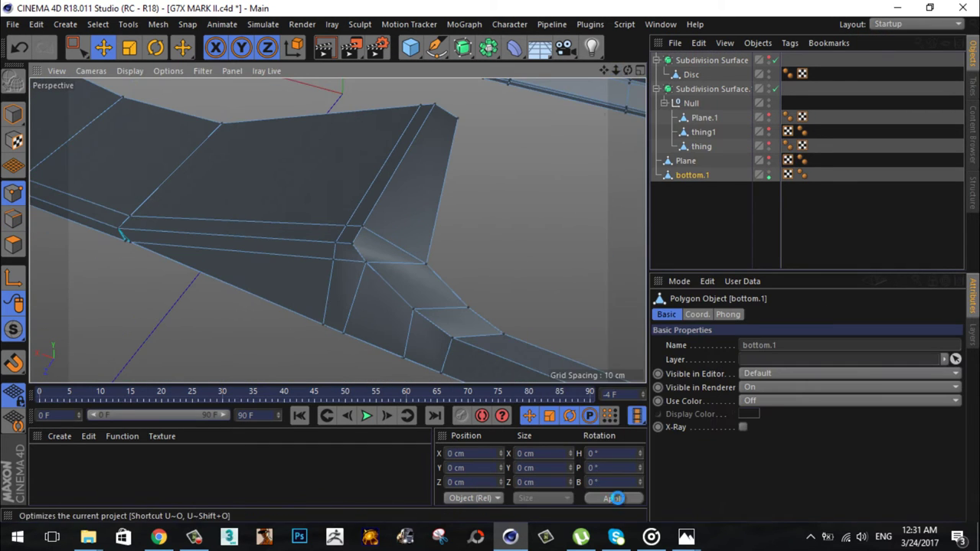
key("alt+s")
left_click(694, 190)
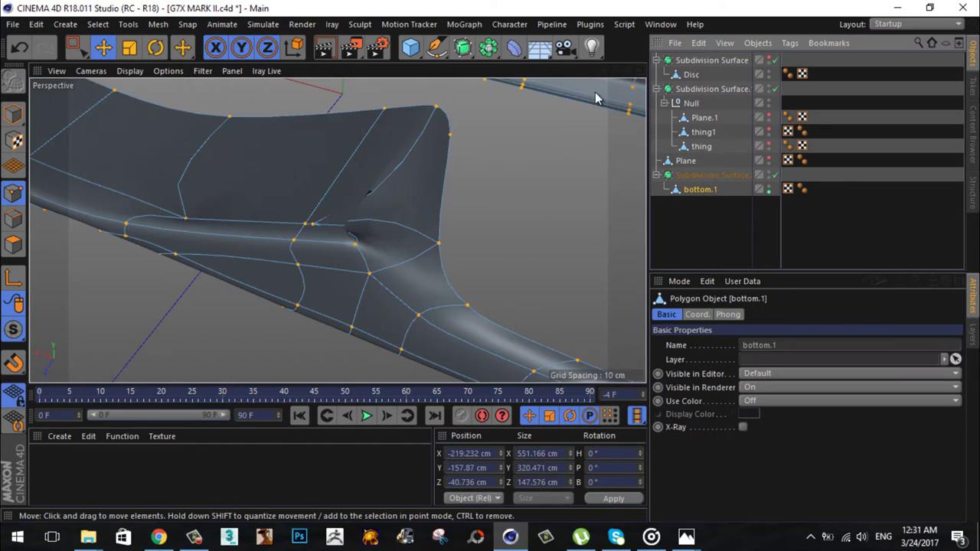
right_click(490, 215)
key("Escape")
Step: With smoothing off, select the two open boundary edges at bottom.1's corner gap
left_click_drag(522, 244, 650, 201, "alt")
key("q")
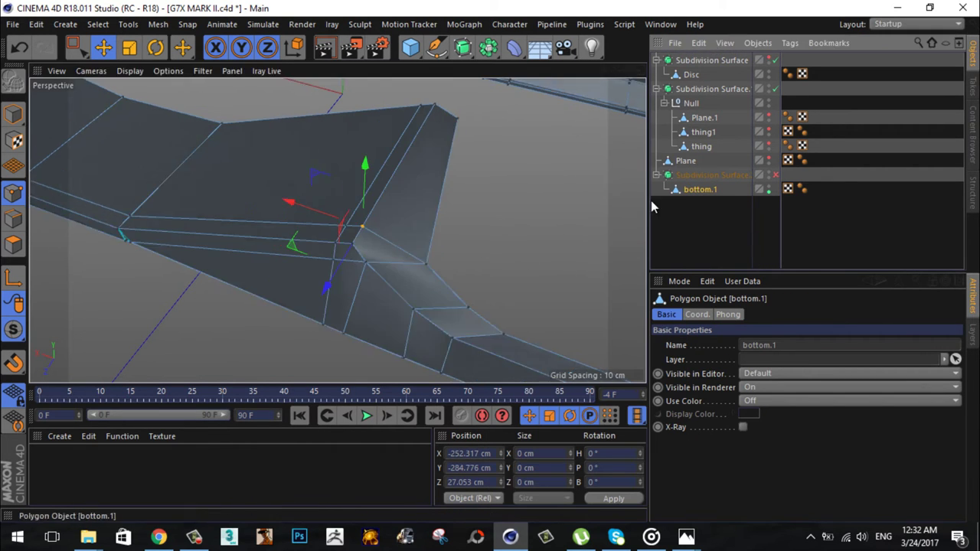
key("ctrl+a")
key("q")
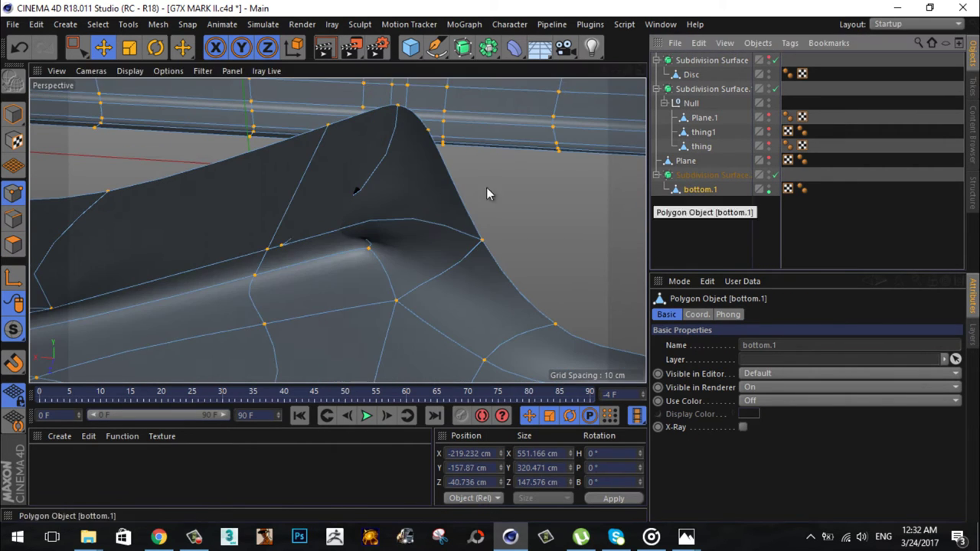
key("q")
key("ctrl+shift+a")
left_click(357, 186)
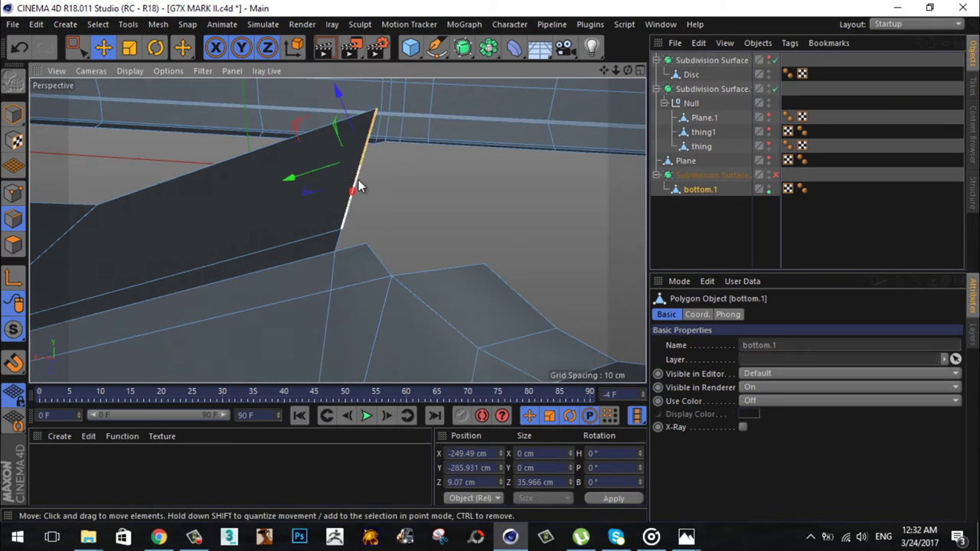
left_click(435, 274)
mouse_move(435, 274)
left_mouse_down("alt")
mouse_move(492, 258)
mouse_move(378, 241)
left_mouse_up("alt")
Step: Join the two boundary edges with Stitch and Sew (M~P) to close the gap
key("m")
key("p")
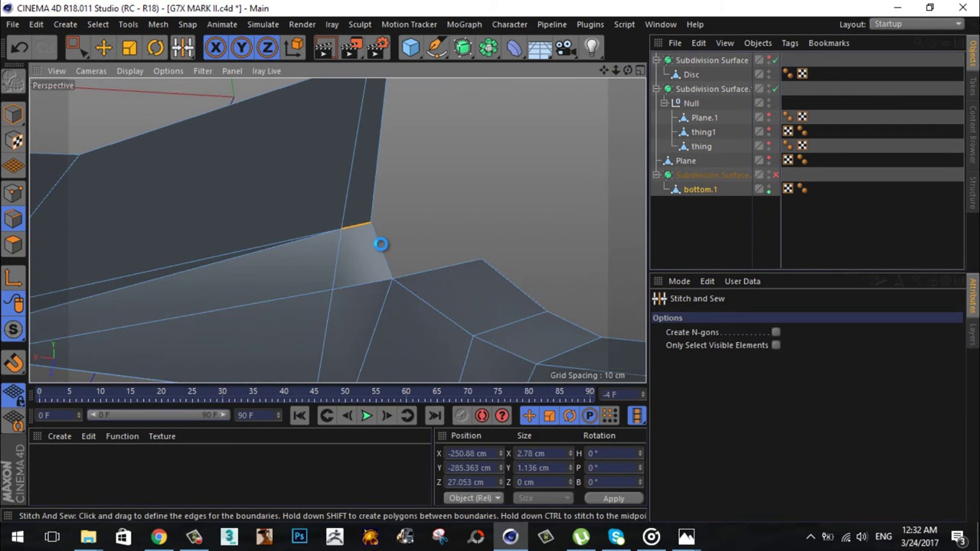
key("e")
left_click(775, 174)
left_click(774, 174)
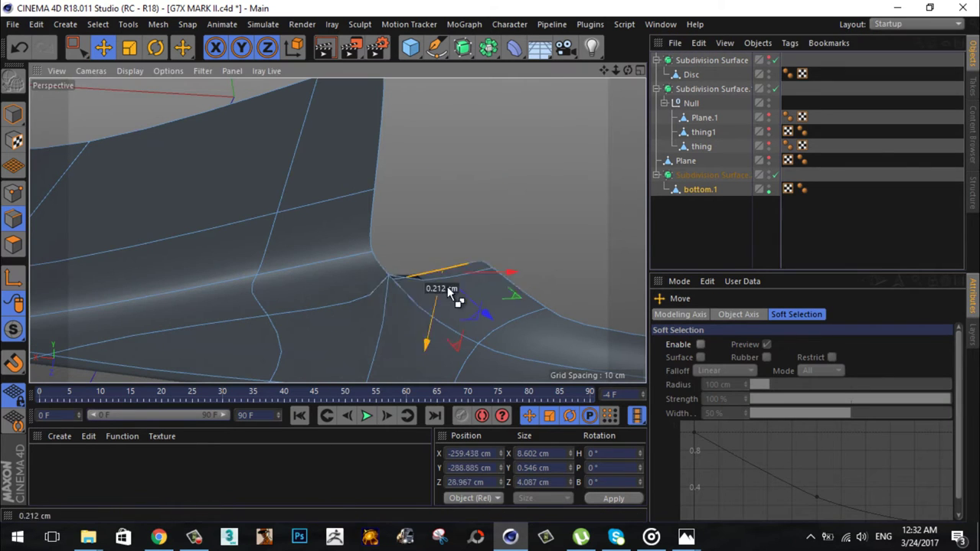
Step: Ctrl-drag an edge upward into a new wall and re-enable bottom.1's subdivision
left_click_drag(447, 286, 441, 339, "alt")
left_click_drag(386, 182, 337, 84, "ctrl")
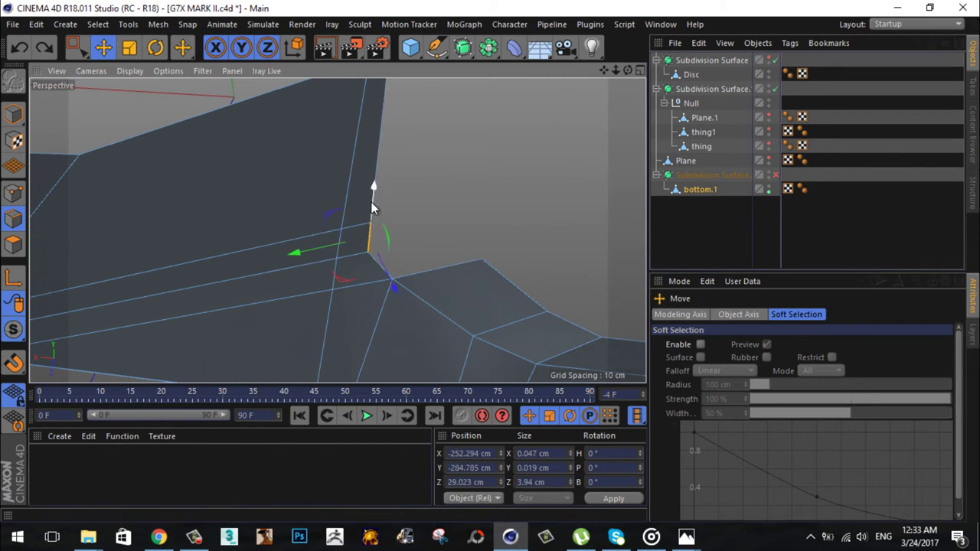
key("m")
key("b")
left_click(774, 175)
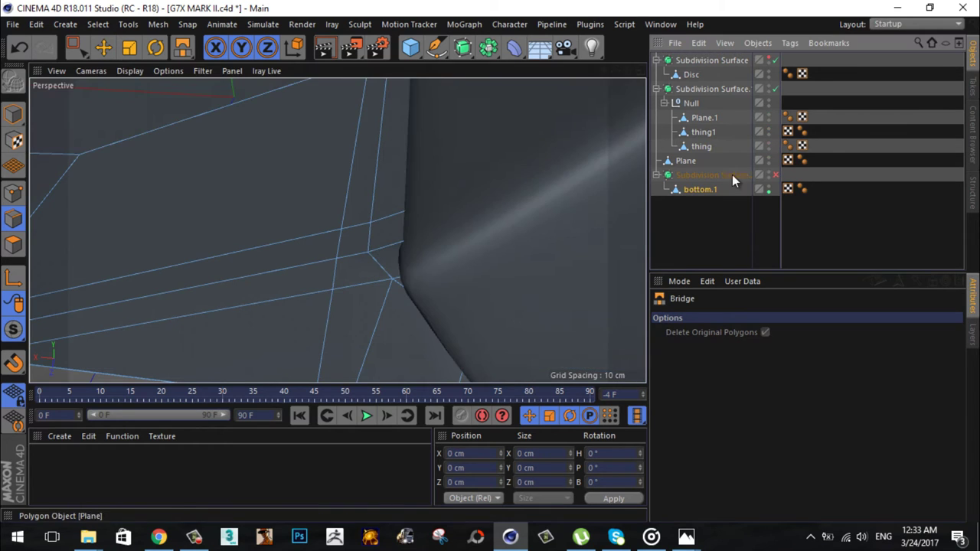
scroll(489, 262, "down", 5)
key("e")
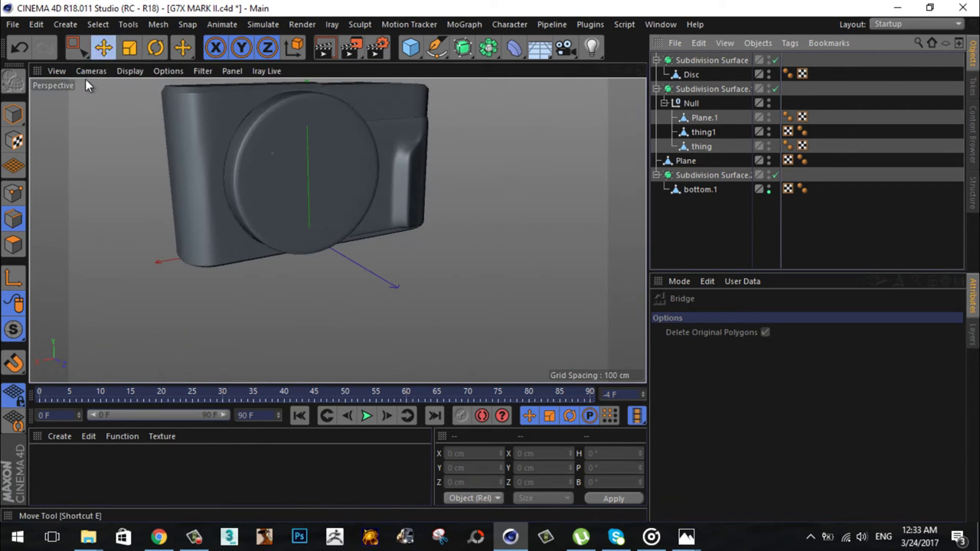
left_click_drag(490, 261, 212, 239, "alt")
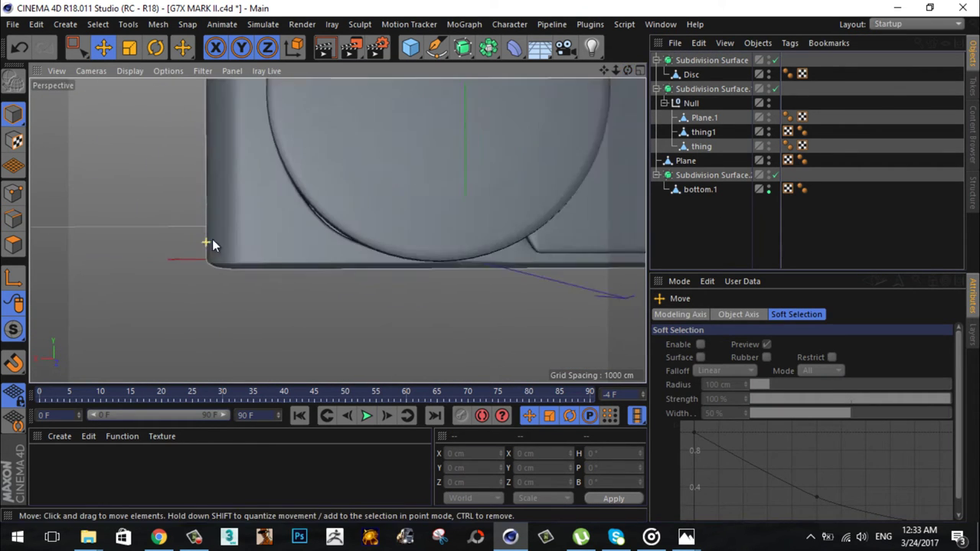
Step: Nudge the selected bottom.1 elements slightly, then deselect bottom.1
left_click(212, 238)
left_click_drag(50, 183, 441, 172, "alt")
mouse_move(619, 90)
left_mouse_down("alt")
mouse_move(304, 149)
mouse_move(429, 247)
mouse_move(325, 138)
mouse_move(500, 265)
mouse_move(491, 260)
mouse_move(507, 143)
mouse_move(494, 269)
mouse_move(429, 230)
left_mouse_up("alt")
left_click(489, 260)
left_click(506, 142)
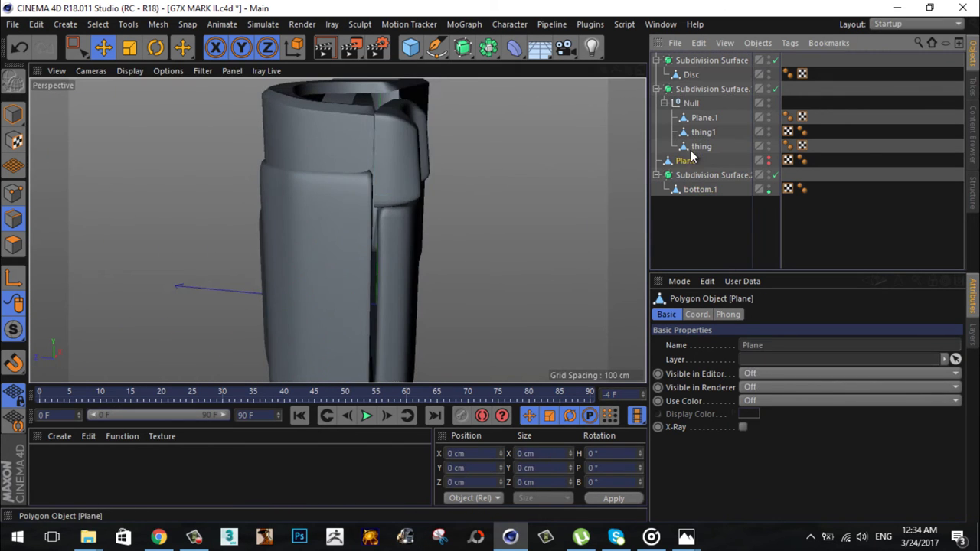
Step: Bevel the thing object's edge loop with a 0.912 cm offset
left_click(337, 207)
right_click(555, 340)
left_click(581, 399)
mouse_move(582, 400)
left_mouse_down("alt")
mouse_move(334, 171)
mouse_move(495, 262)
left_mouse_up("alt")
scroll(495, 262, "up", 3)
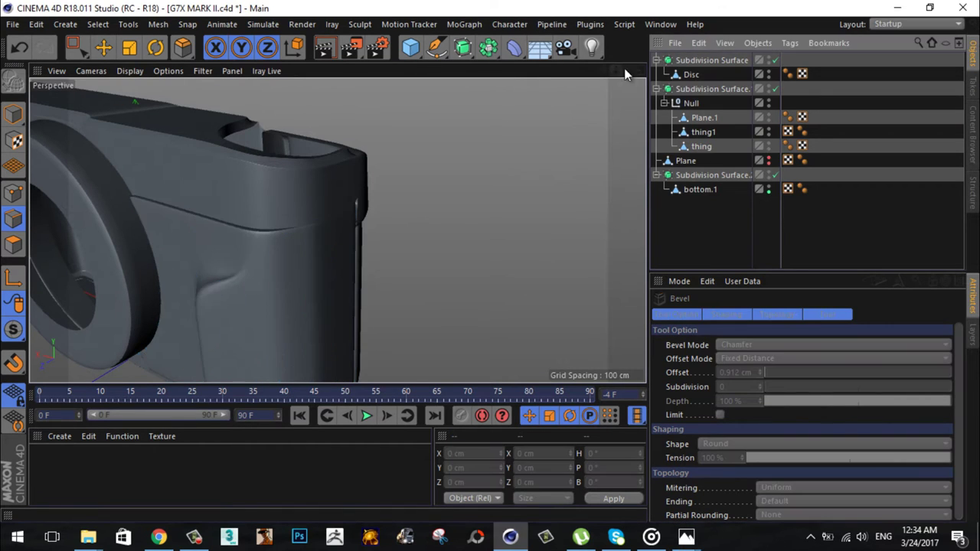
Step: Select bottom.1 and pick an edge on it from a new angle
left_click_drag(624, 68, 491, 261)
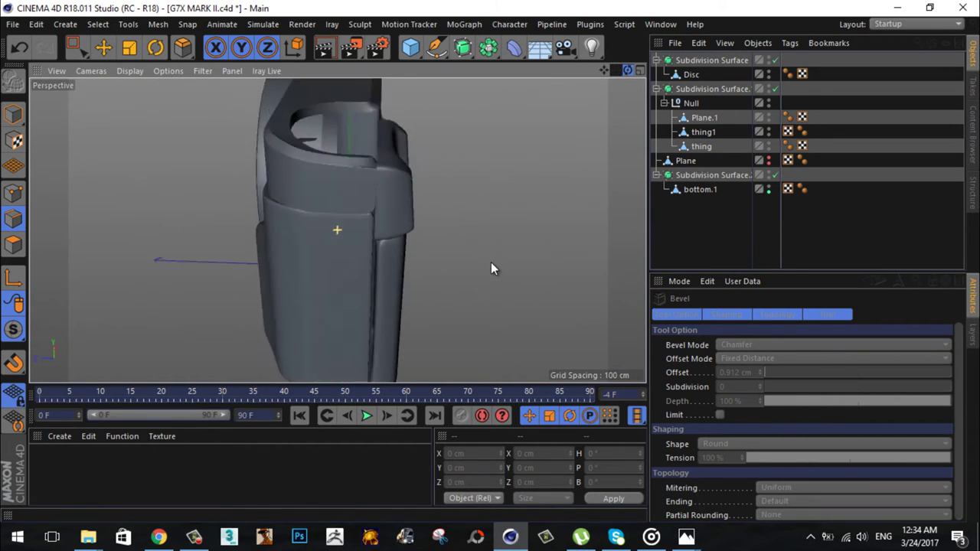
mouse_move(624, 69)
left_mouse_down()
mouse_move(489, 261)
mouse_move(56, 71)
left_mouse_up()
left_click(698, 189)
left_click(255, 267)
Step: Bridge the gap between two selected edges of bottom.1 with smoothing off
key("q")
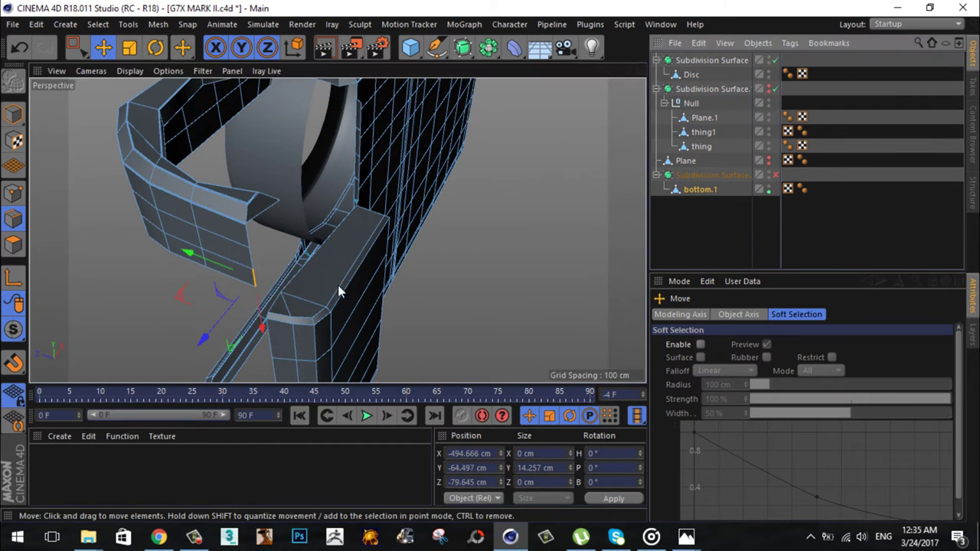
left_click(264, 229, "shift")
right_click(447, 153)
left_click(472, 153)
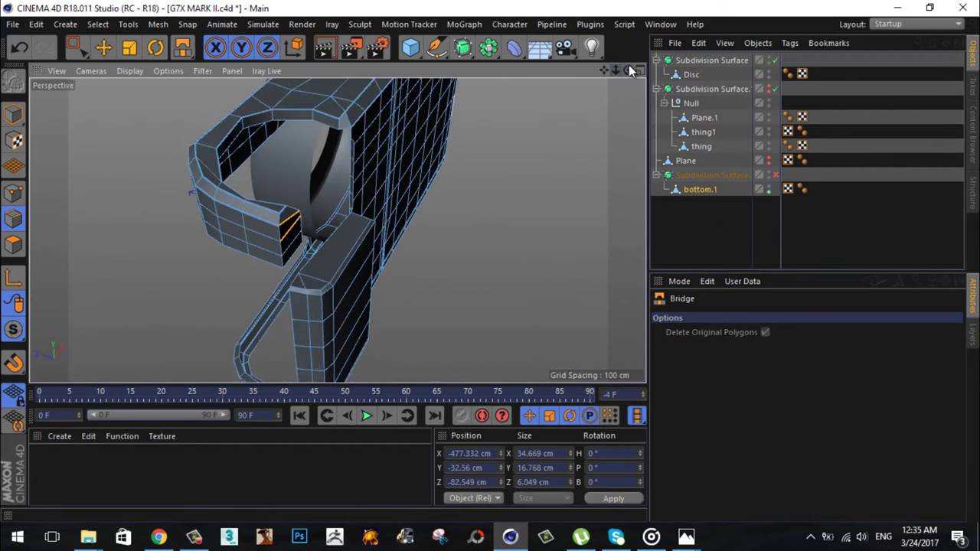
left_click_drag(628, 70, 493, 261)
left_click_drag(624, 69, 137, 68)
Step: Select the open corner edge and apply Stitch and Sew (M~P)
key("e")
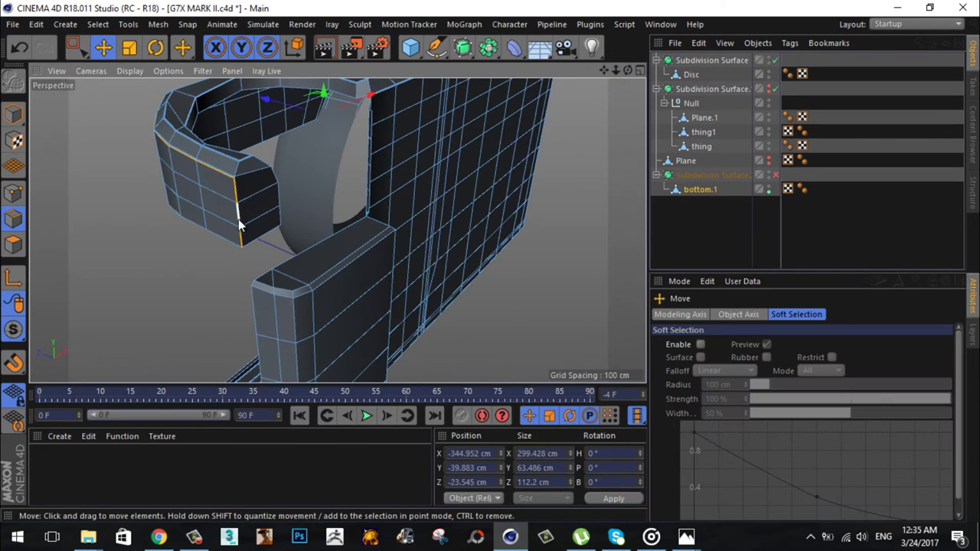
scroll(228, 139, "up", 5)
scroll(216, 165, "up", 3)
left_click(212, 163)
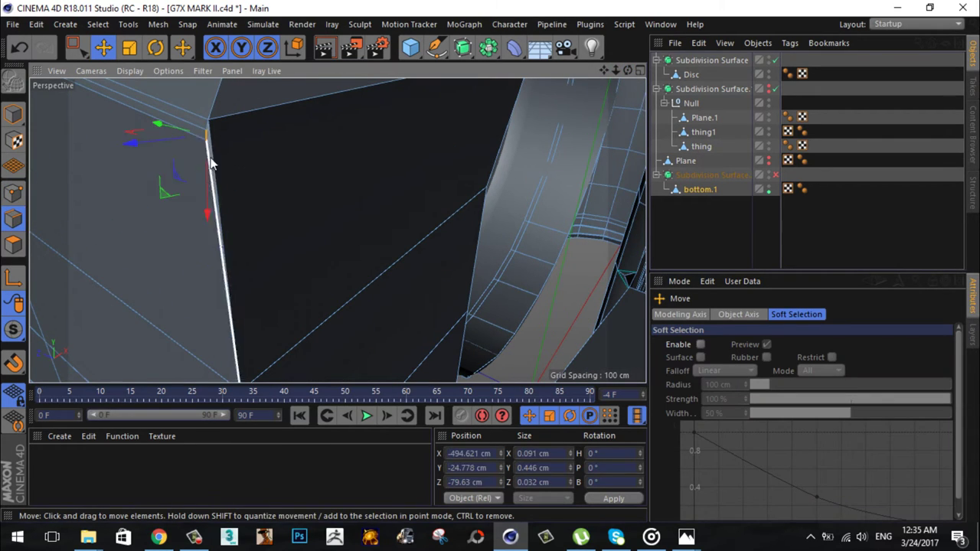
key("m")
key("p")
left_click_drag(628, 70, 389, 236)
Step: Add a loop cut near the top edge of bottom.1
left_click(775, 176)
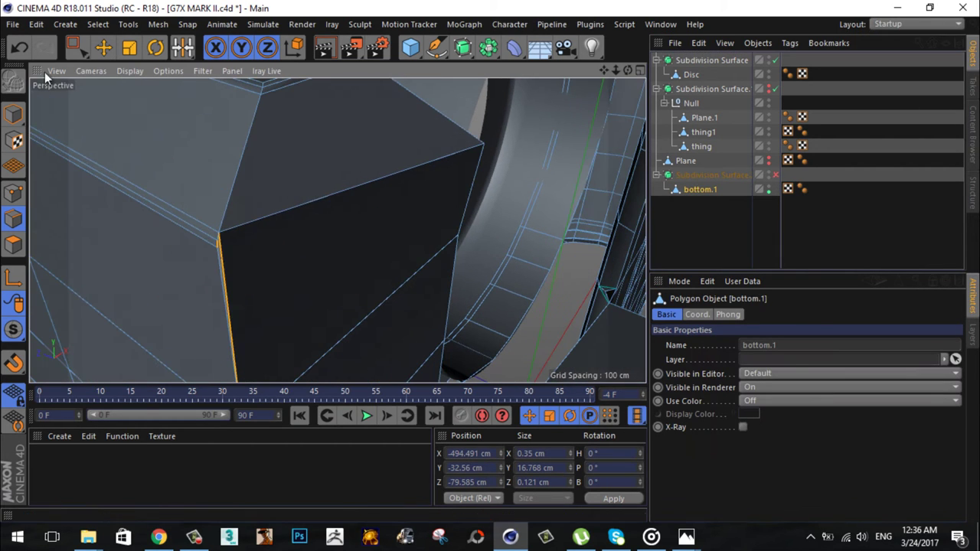
key("e")
scroll(297, 212, "down", 3)
right_click(219, 253)
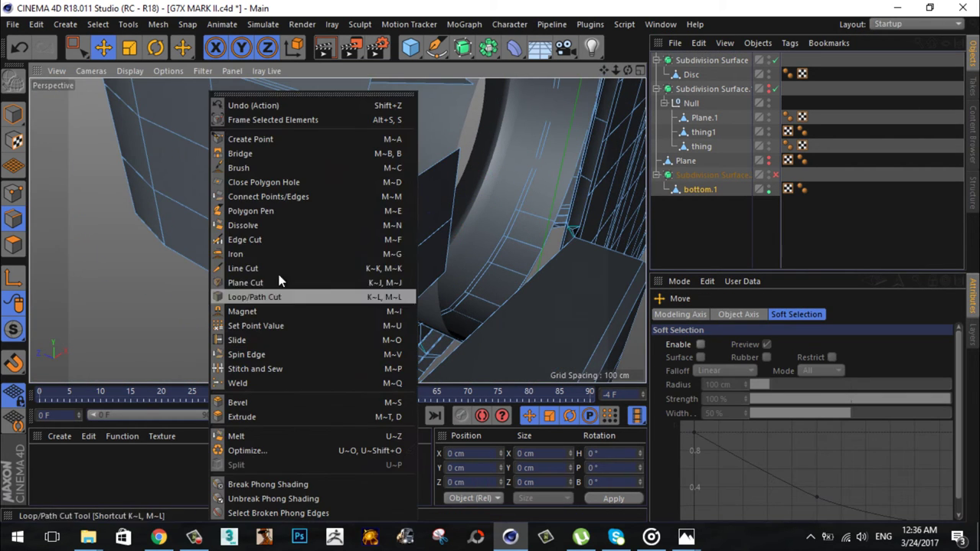
left_click(260, 295)
scroll(406, 237, "up", 2)
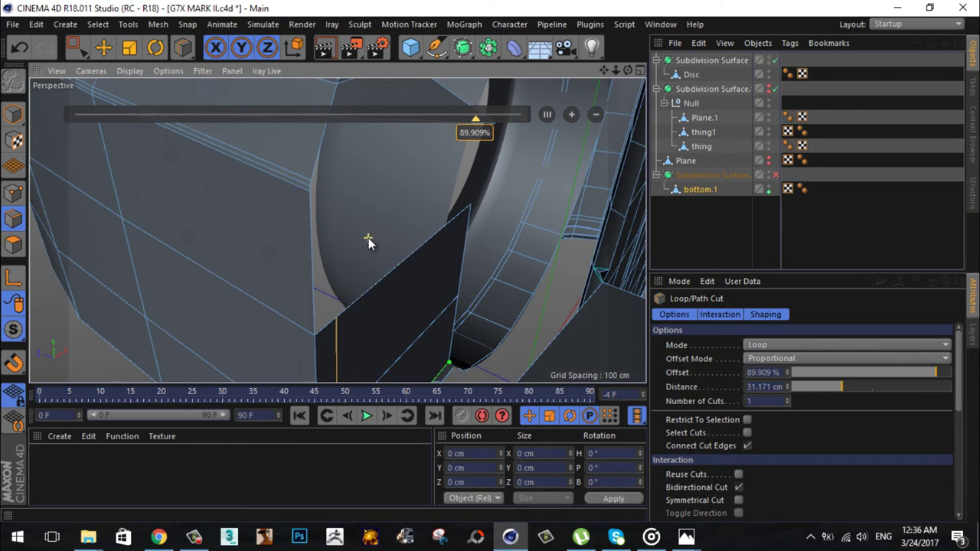
left_click(369, 238)
key("e")
mouse_move(415, 280)
left_mouse_down("alt")
mouse_move(236, 162)
mouse_move(337, 237)
left_mouse_up("alt")
Step: Fill an open gap with a bridged polygon, then select the black plane's edges
key("b")
left_click(103, 47)
mouse_move(602, 93)
left_mouse_down("alt")
mouse_move(491, 261)
mouse_move(341, 153)
left_mouse_up("alt")
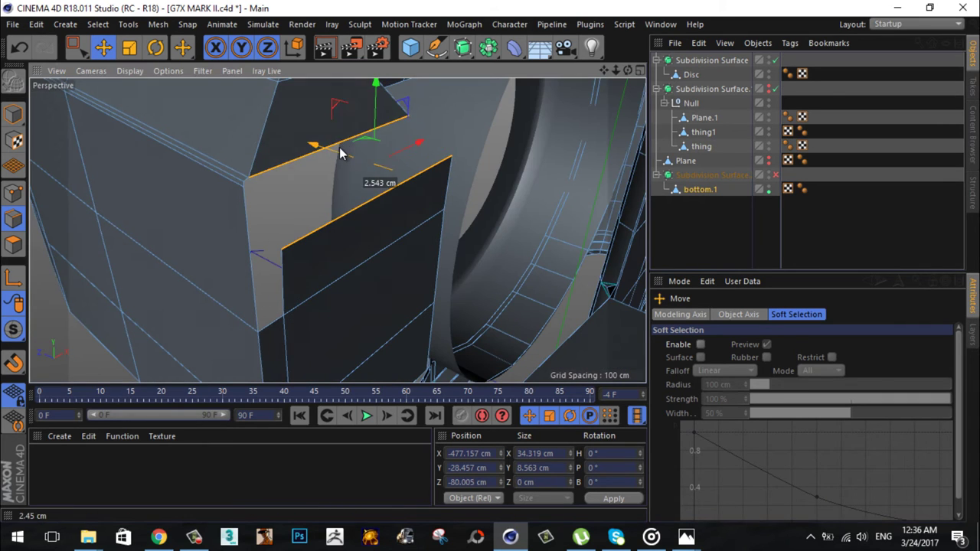
left_click(332, 222)
mouse_move(622, 94)
left_mouse_down("alt")
mouse_move(351, 228)
mouse_move(248, 204)
left_mouse_up("alt")
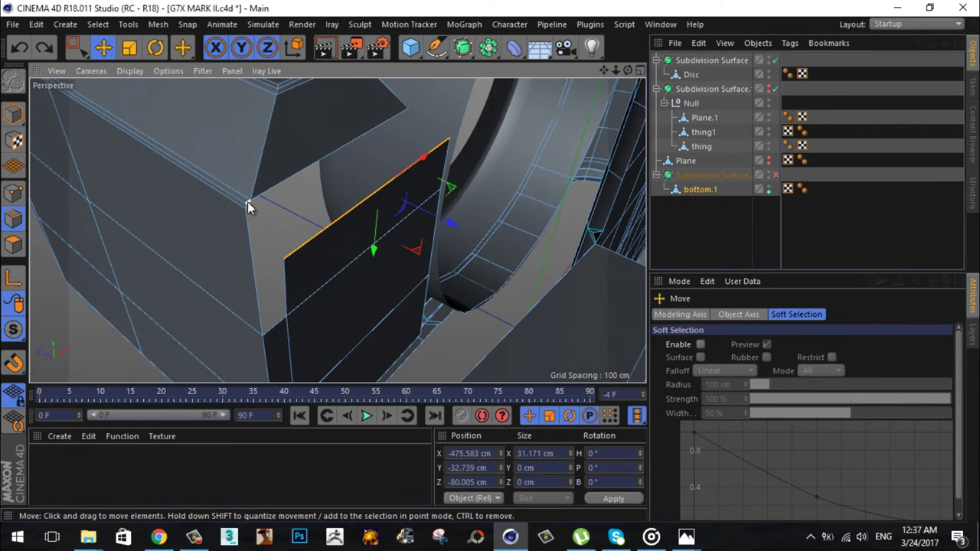
left_click(248, 206)
Step: Bridge the remaining open edges at bottom.1's lower corner
key("m")
key("b")
left_click_drag(368, 94, 245, 211, "alt")
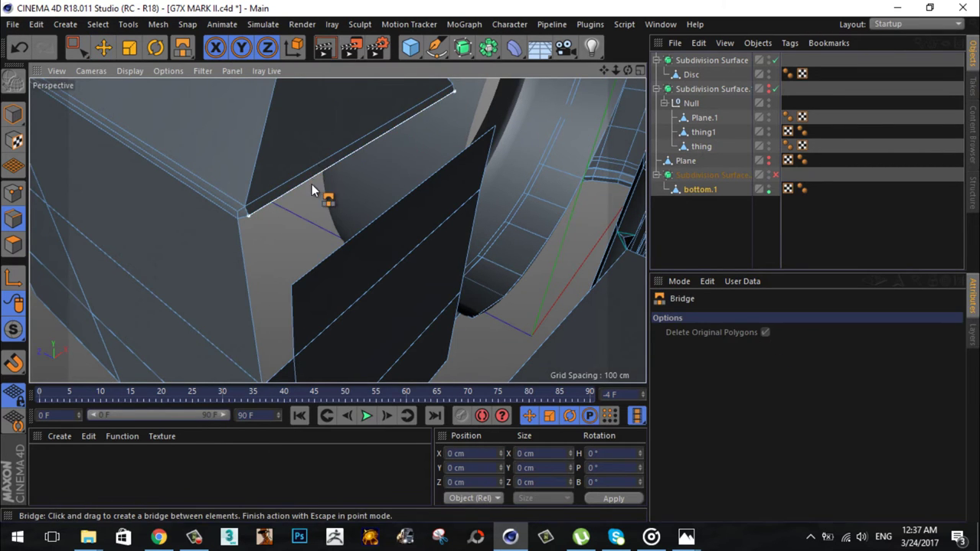
left_click(103, 47)
left_click(97, 24)
key("Escape")
right_click(319, 218)
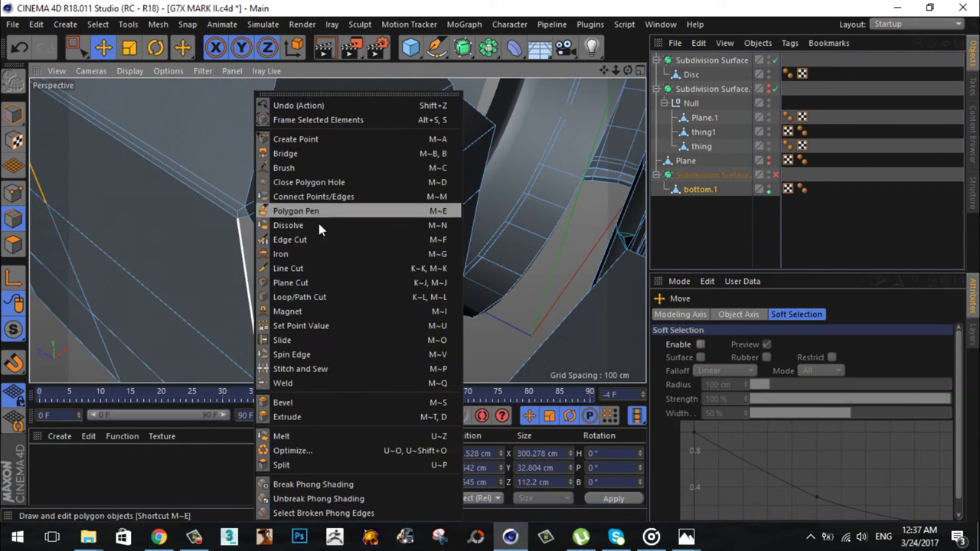
left_click(306, 241)
key("space")
key("m")
key("b")
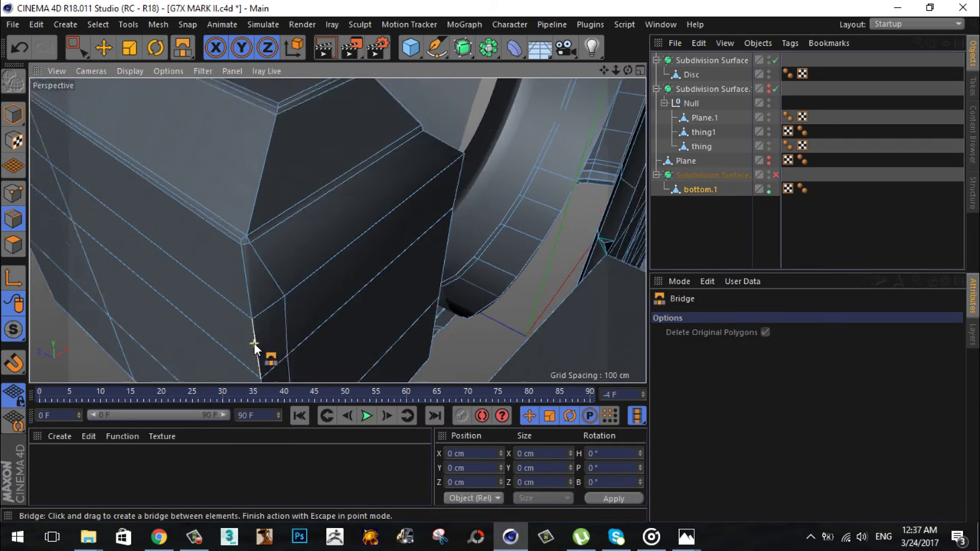
left_click(776, 174)
Step: Add a tight 2.655% offset loop cut along bottom.1's edge and restore its smoothing
scroll(488, 268, "up", 3)
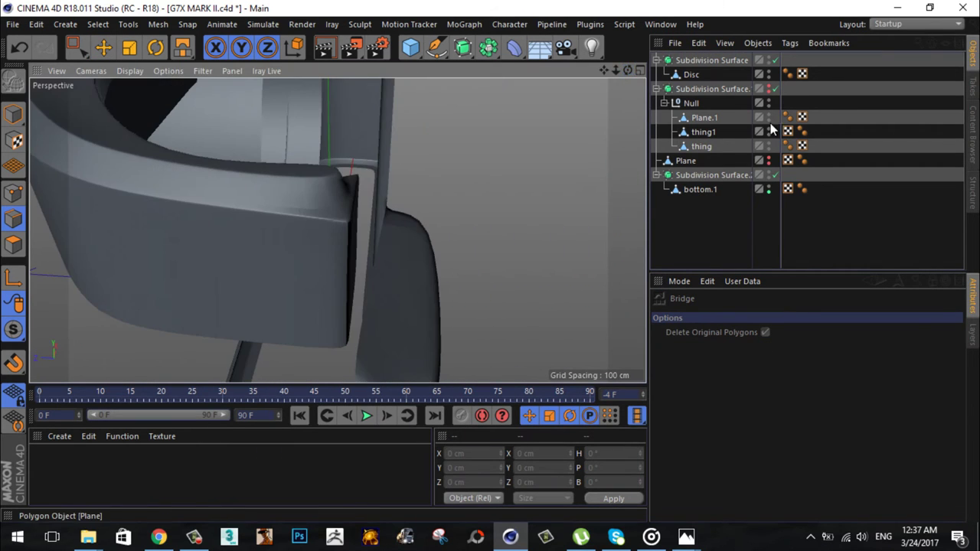
left_click(699, 145)
left_click(700, 189)
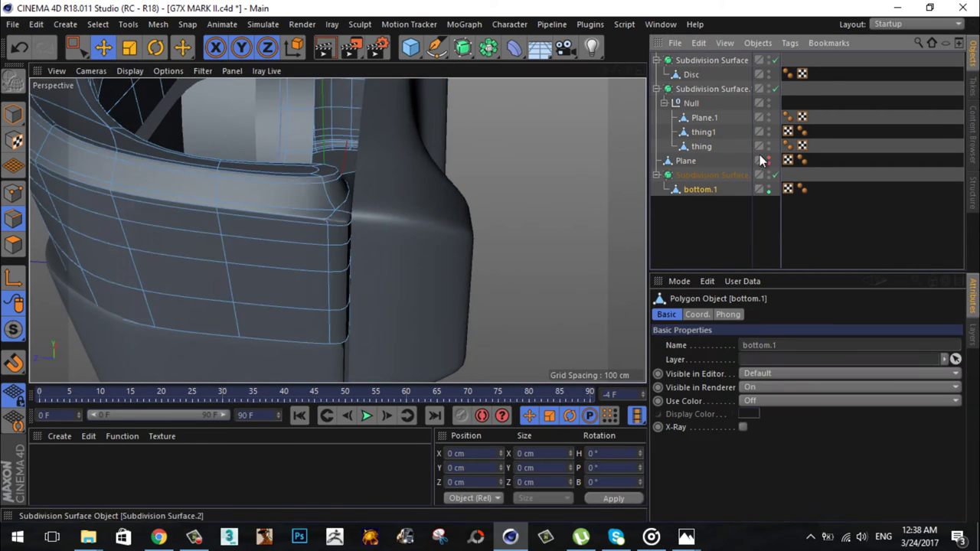
left_click(775, 174)
scroll(342, 177, "up", 2)
left_click(342, 177)
scroll(343, 177, "down", 2)
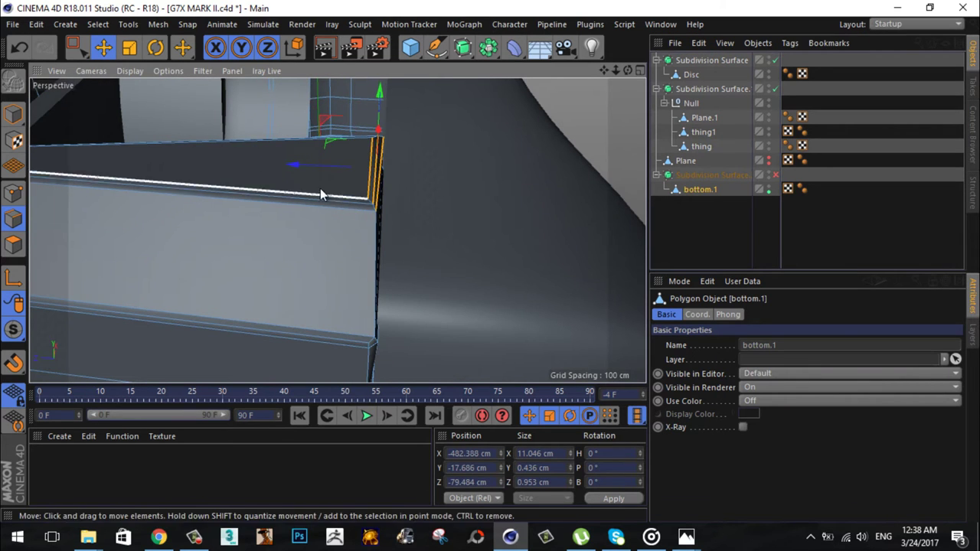
right_click(268, 230)
left_click(309, 302)
left_click(775, 174)
left_click(735, 198)
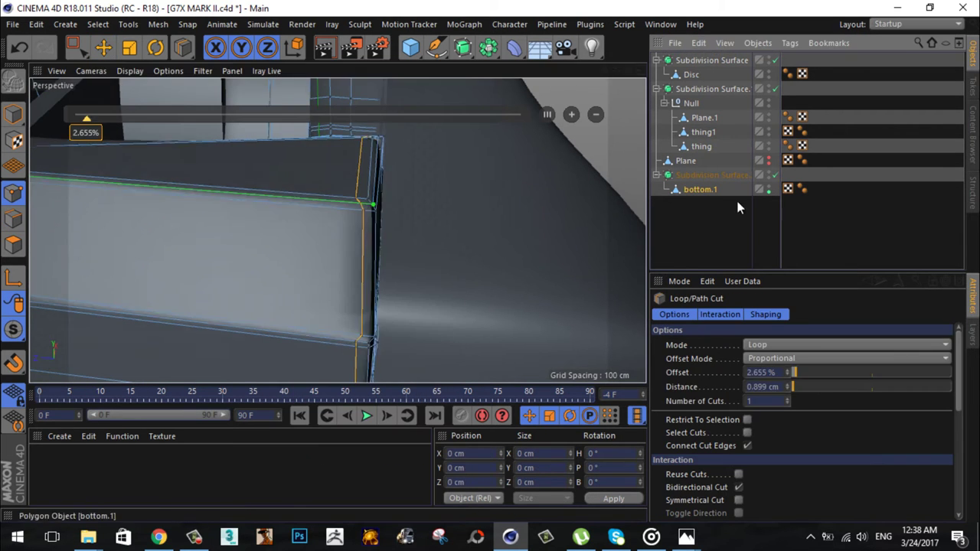
scroll(491, 262, "down", 5)
left_click_drag(629, 70, 488, 268)
Step: Toggle bottom.1's smoothing off and back on to inspect its faceted corner
key("e")
scroll(487, 268, "up", 4)
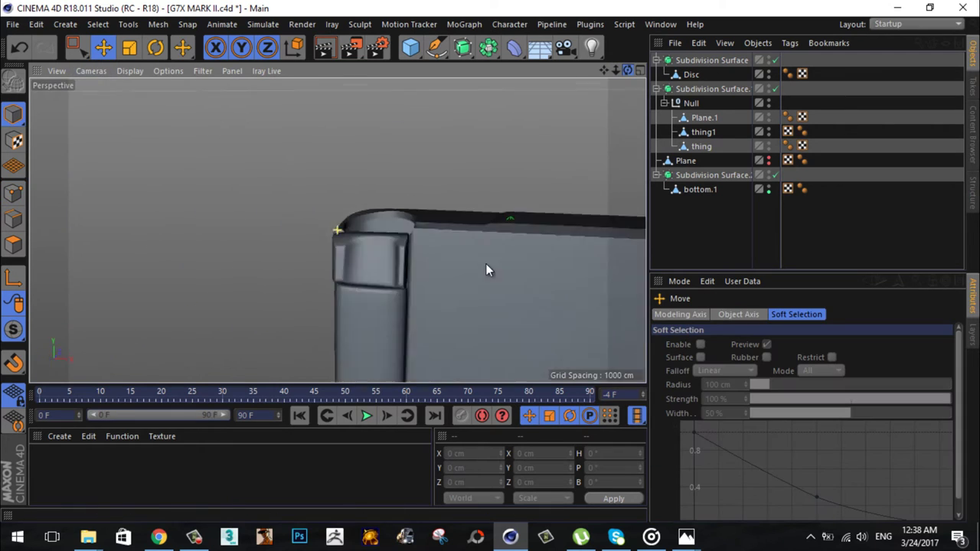
scroll(493, 266, "down", 3)
scroll(492, 266, "up", 4)
left_click(701, 145)
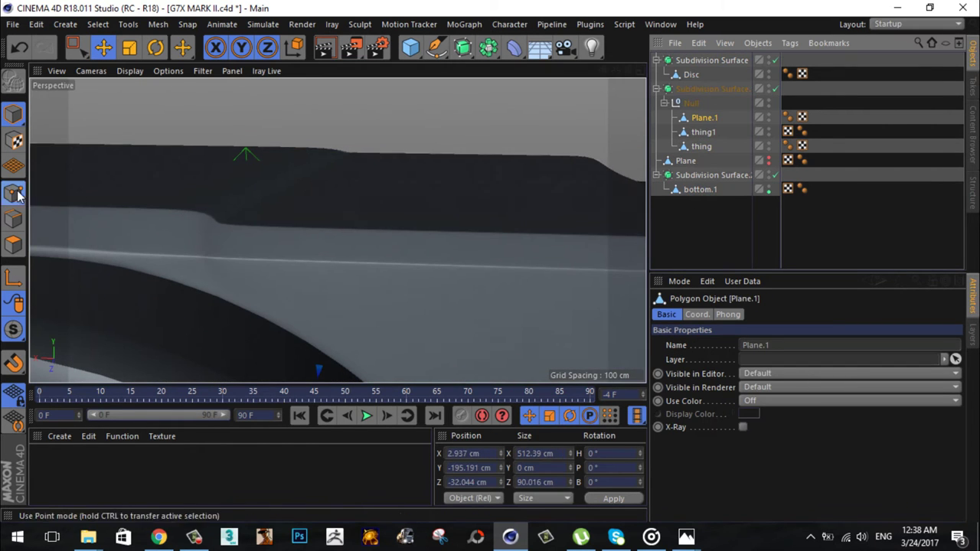
left_click(701, 189)
left_click(775, 174)
left_click_drag(629, 71, 355, 137)
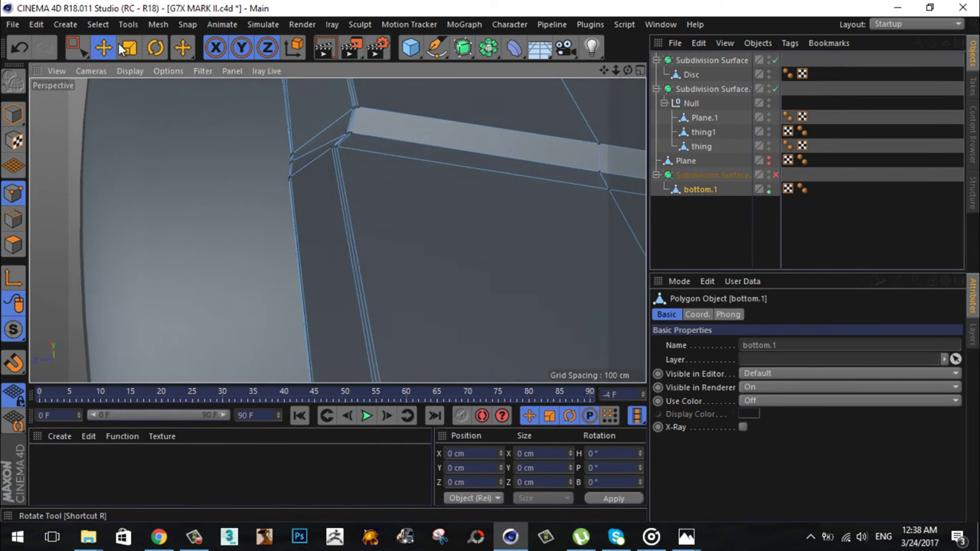
left_click_drag(617, 71, 307, 212)
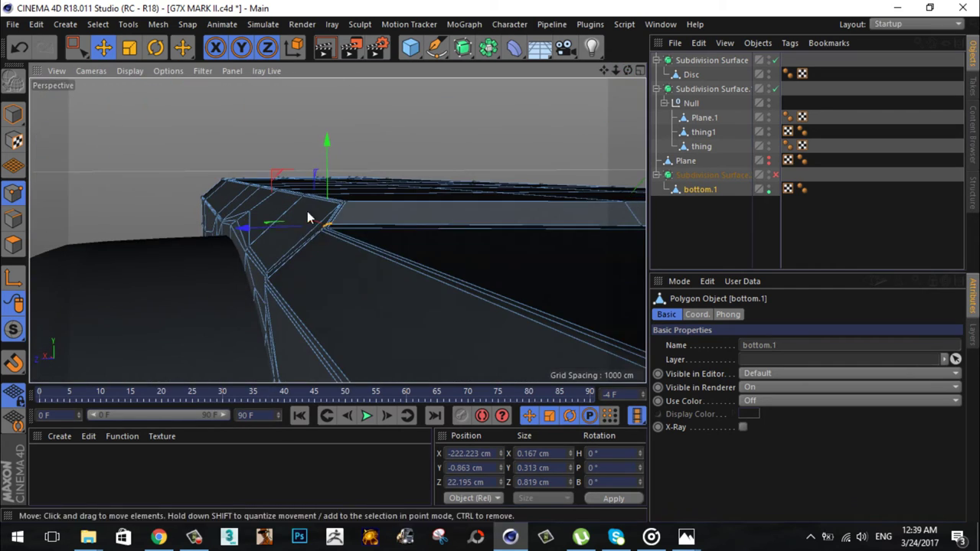
left_click(775, 175)
scroll(492, 260, "up", 3)
Step: Reshape bottom.1's corner points against the cage, then re-enable smoothing
left_click_drag(416, 291, 438, 297)
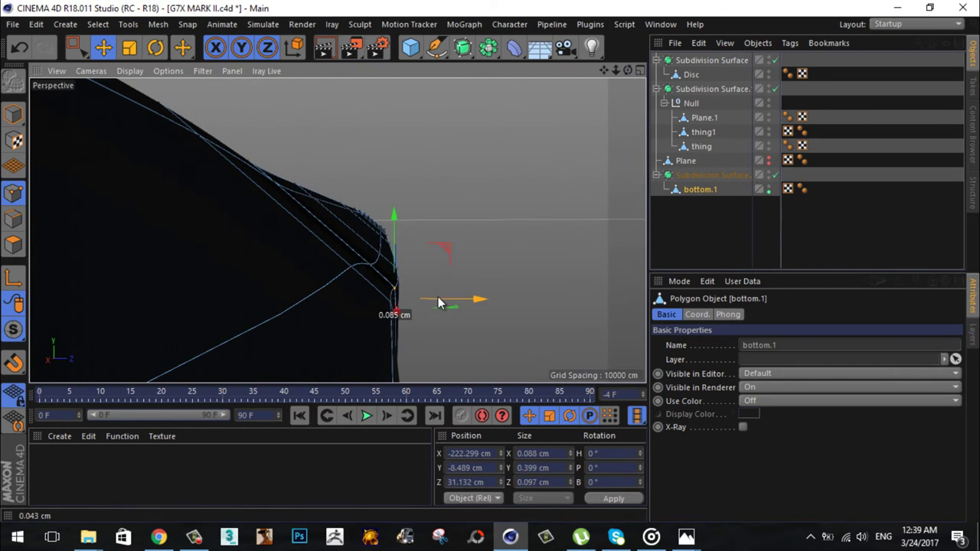
left_click(776, 174)
scroll(403, 279, "up", 3)
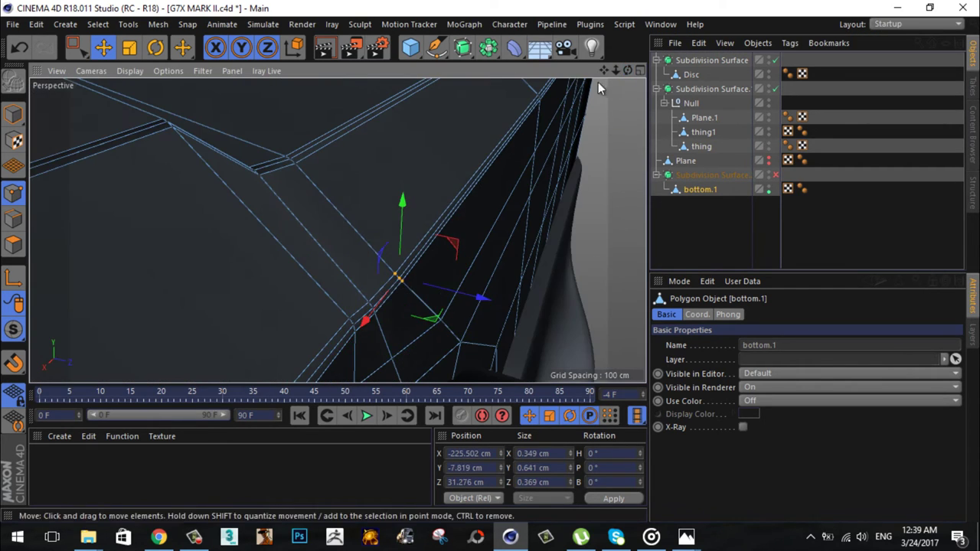
left_click_drag(628, 70, 490, 267)
scroll(265, 214, "up", 3)
left_click_drag(265, 215, 269, 254)
left_click(775, 174)
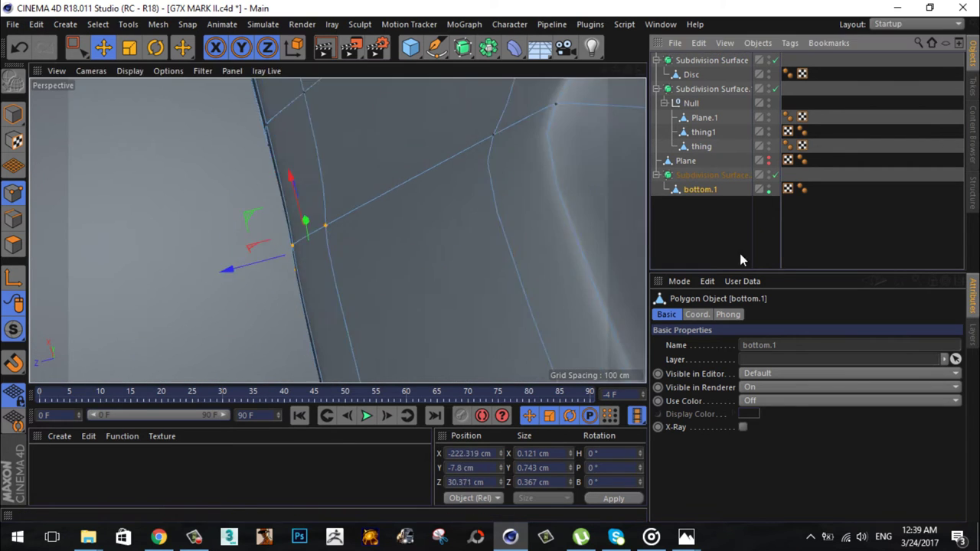
left_click(739, 253)
left_click_drag(615, 69, 492, 259)
scroll(492, 259, "up", 2)
scroll(490, 270, "up", 3)
Step: With smoothing off, select the edge loops along bottom.1's vertical corner
left_click(202, 230)
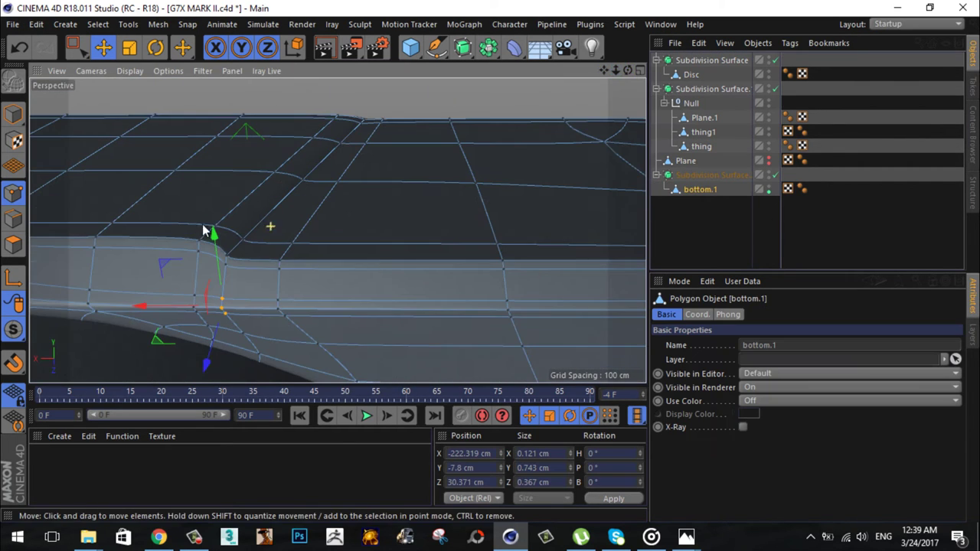
left_click(775, 176)
double_click(205, 234)
left_click_drag(206, 234, 214, 244, "alt")
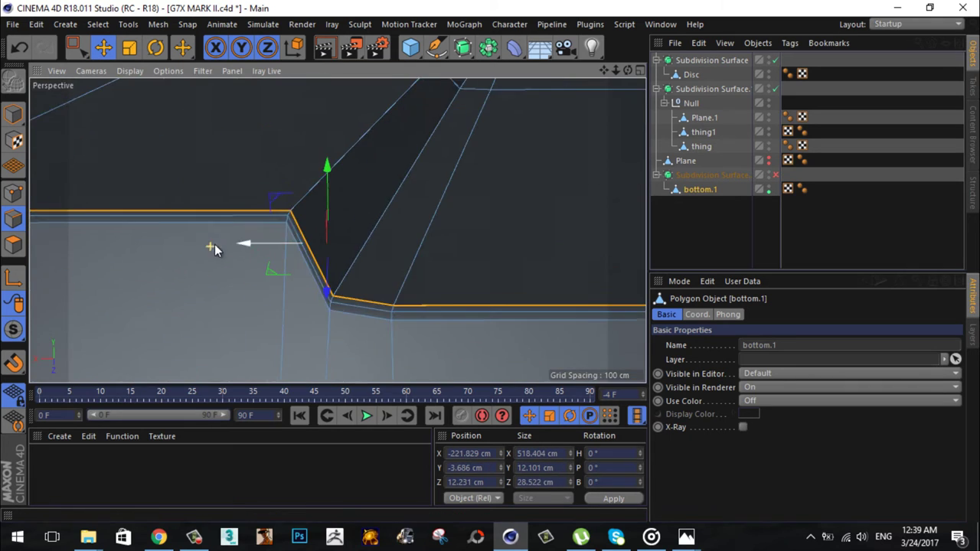
scroll(371, 221, "up", 1)
double_click(371, 221)
scroll(372, 221, "down", 2)
Step: Bevel the selected corner edge loop into a 0.694 cm chamfer
key("m")
key("s")
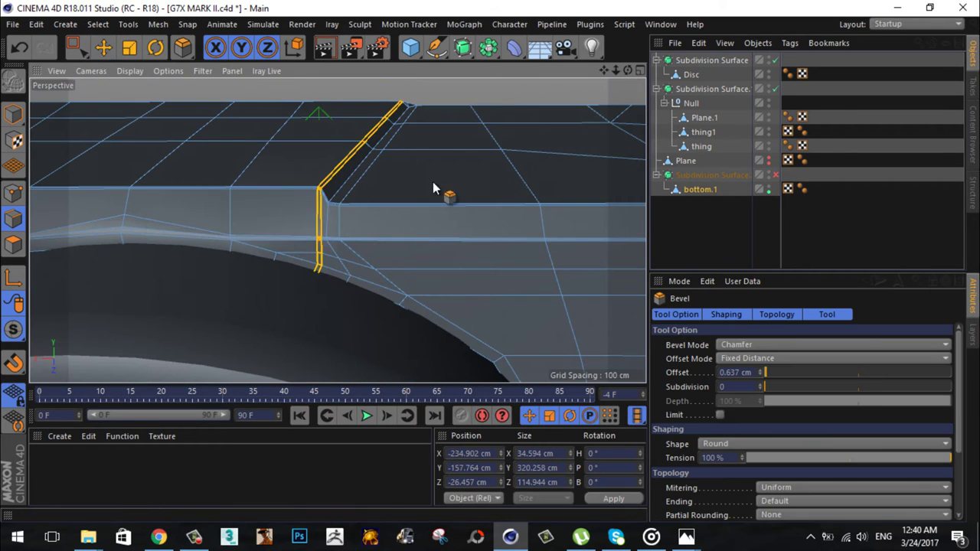
key("e")
scroll(370, 192, "up", 2)
right_click(420, 206)
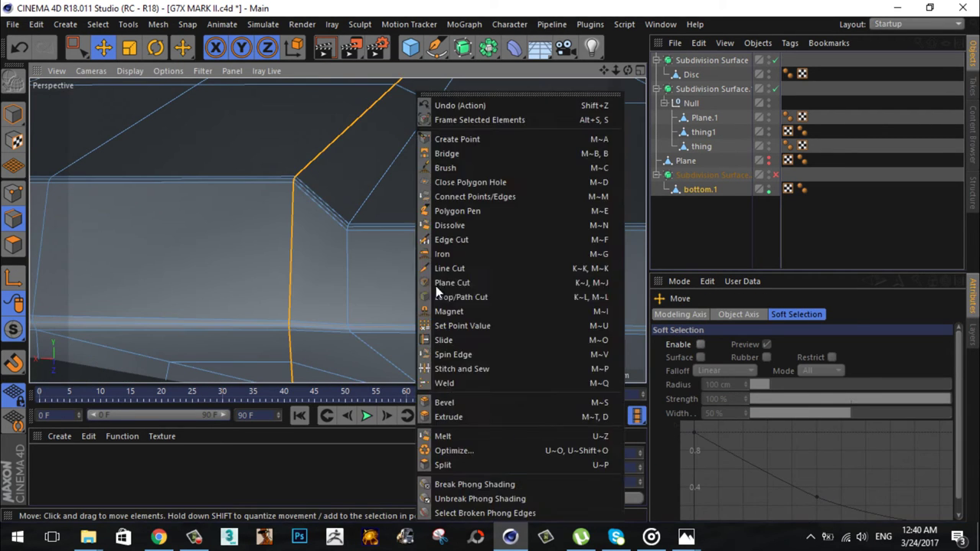
left_click(452, 402)
left_click_drag(383, 183, 324, 157)
Step: Re-enable smoothing on bottom.1 and view the rounded camera body
left_click(774, 175)
scroll(491, 261, "down", 5)
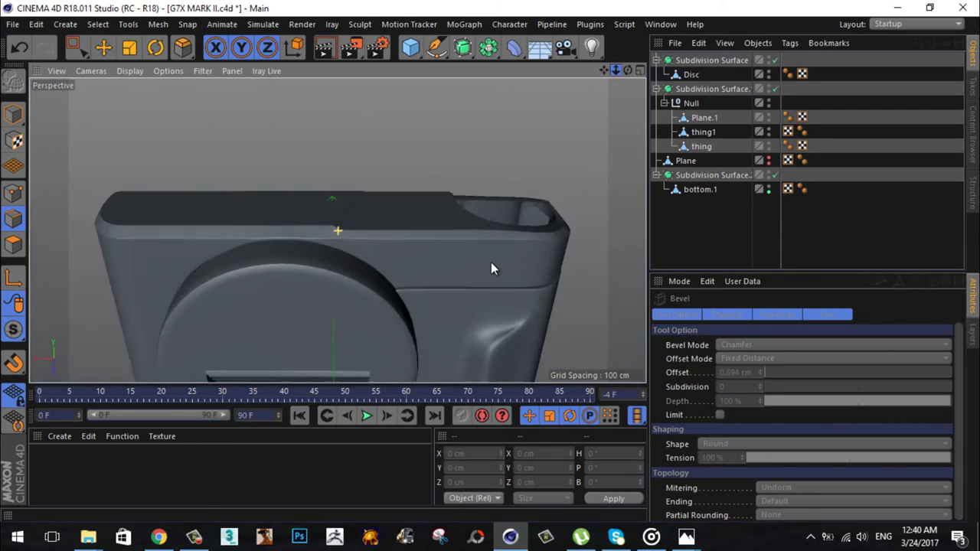
scroll(490, 261, "down", 3)
left_click_drag(490, 261, 413, 268, "alt")
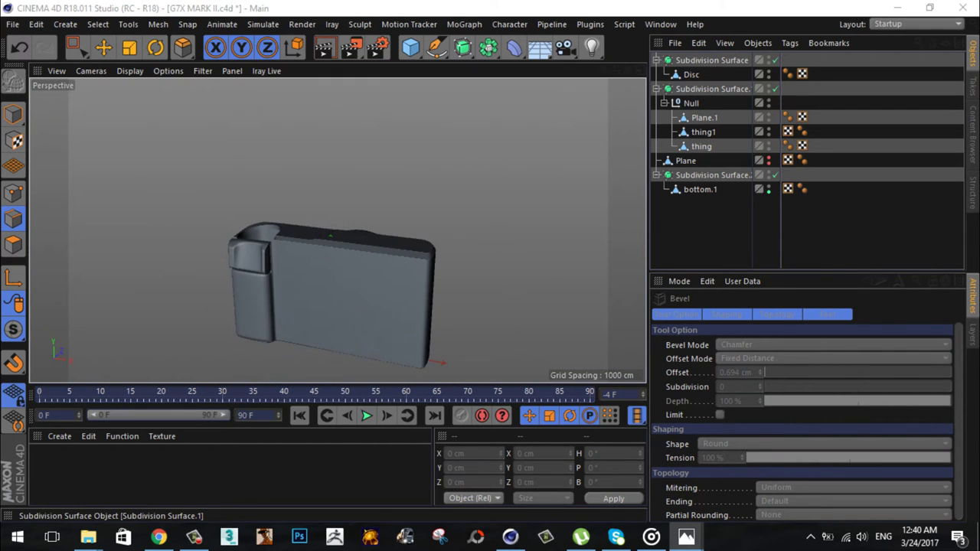
Step: Move bottom.1 into the Null group
middle_click(332, 232)
middle_click(332, 232)
scroll(596, 85, "up", 3)
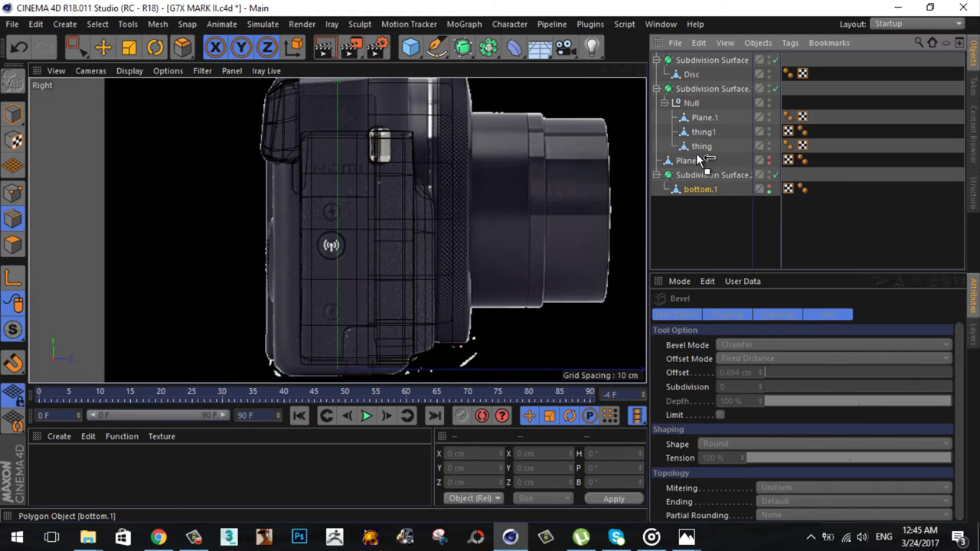
left_click_drag(703, 158, 703, 158)
left_click(694, 245)
scroll(489, 261, "down", 1)
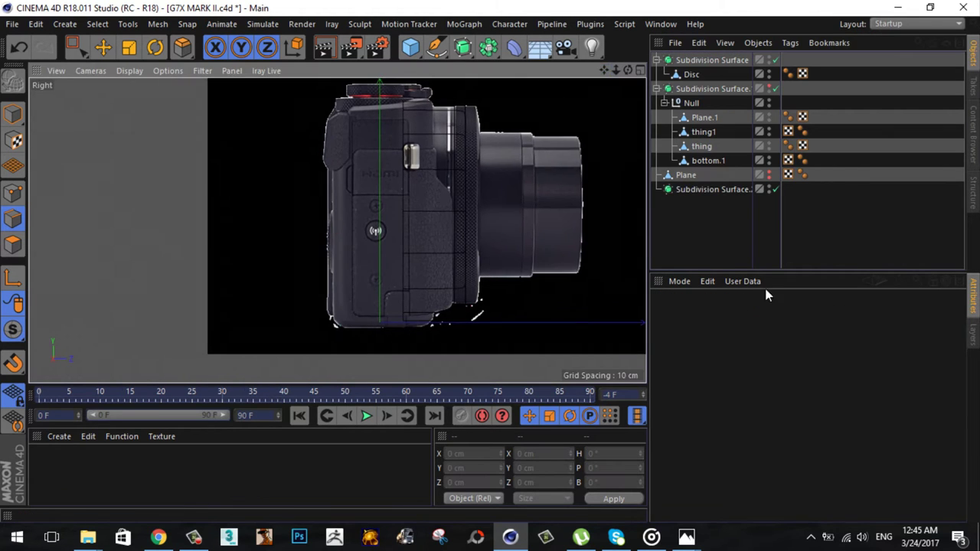
Step: Show the right view's background picture settings
left_click(88, 536)
left_click(167, 70)
left_click(199, 401)
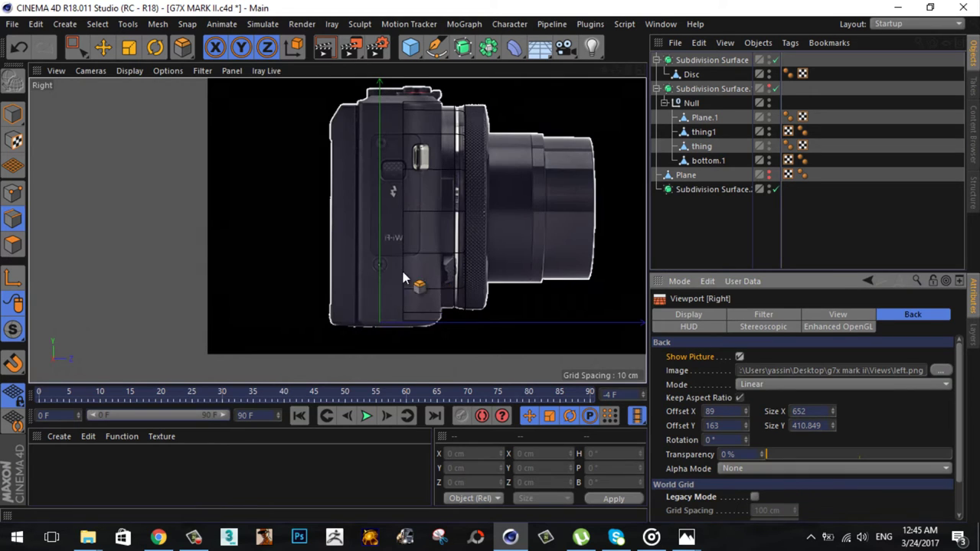
left_click(410, 47)
Step: Add a Cube and stretch it to the camera body's height
left_click(102, 48)
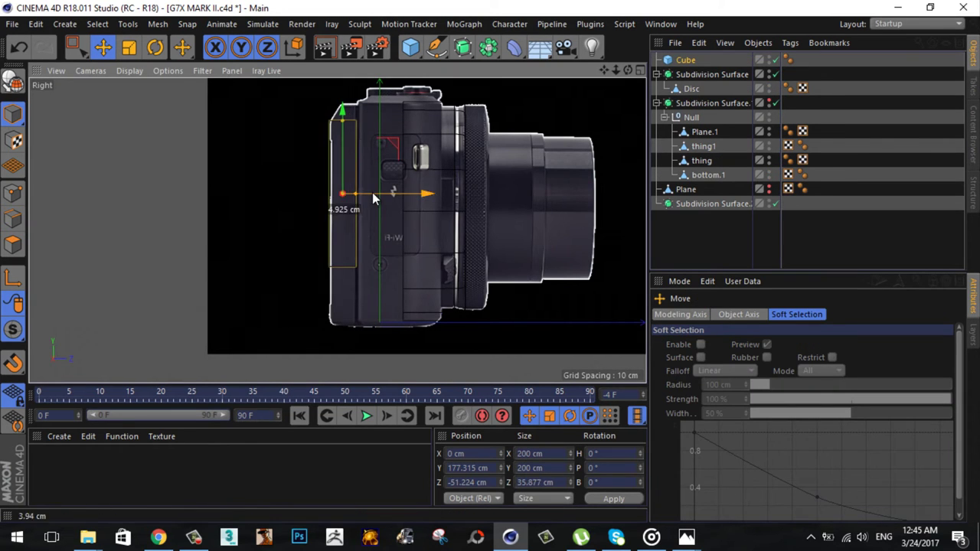
left_click_drag(372, 192, 340, 169)
key("0")
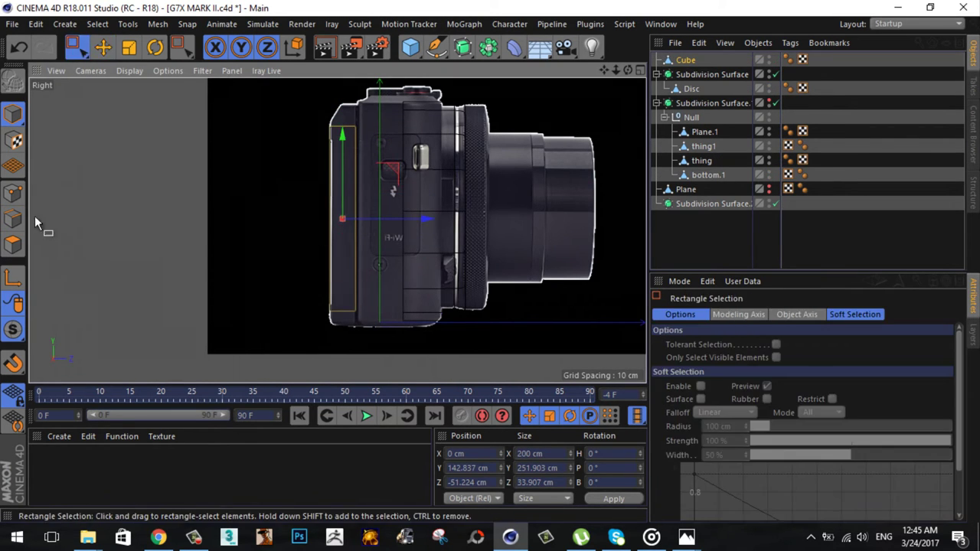
right_click(257, 261)
left_click(59, 107)
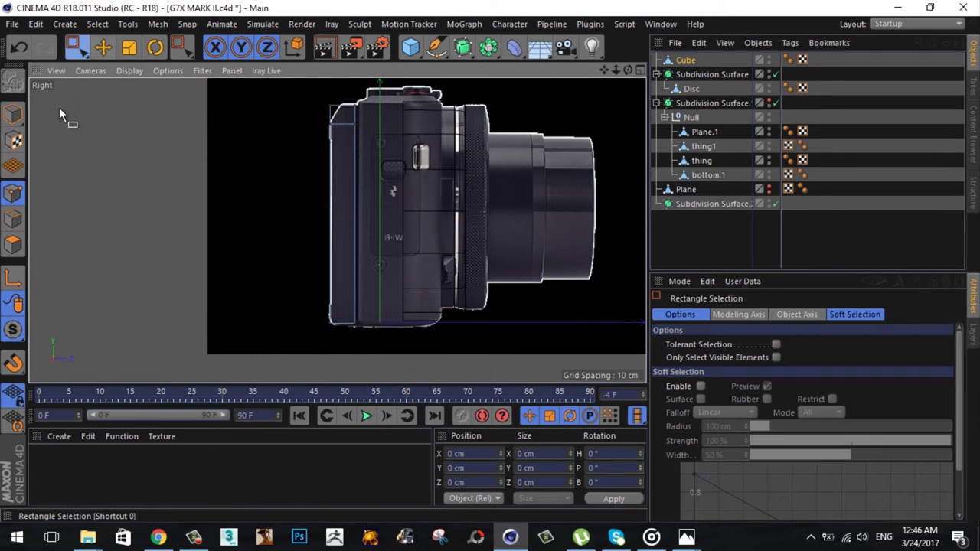
Step: In the front view, move the slab's side points outward and hide the disc's subdivision
middle_click(373, 102)
middle_click(549, 242)
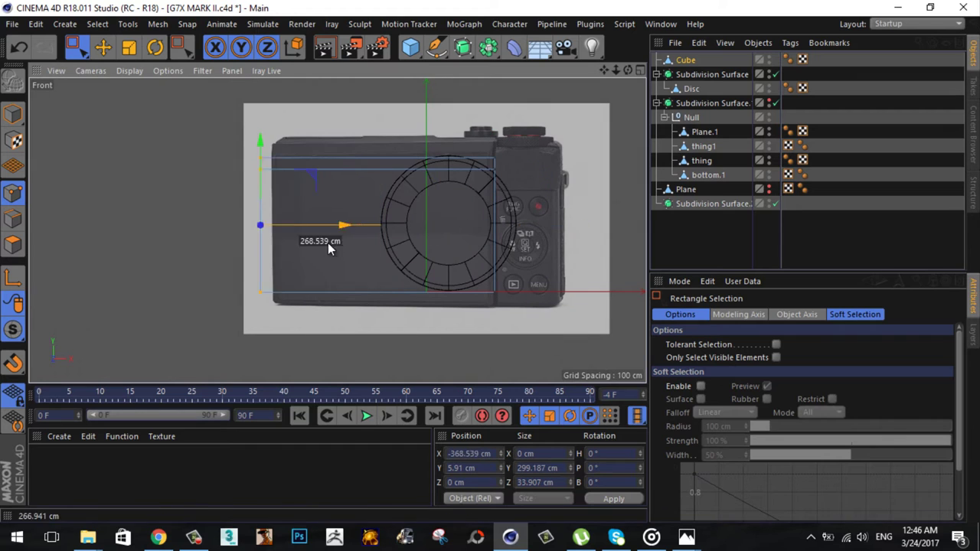
left_click_drag(327, 243, 337, 243)
left_click(767, 71)
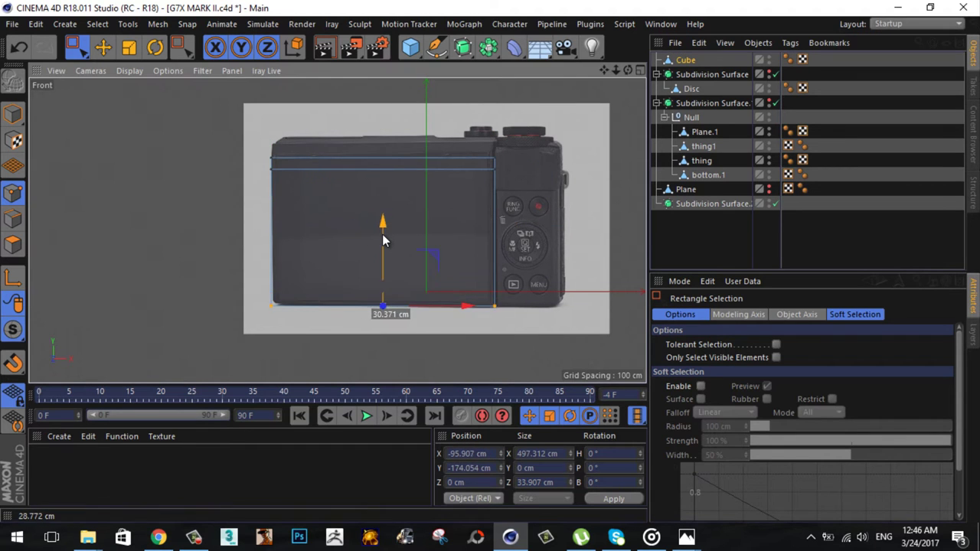
scroll(329, 199, "up", 3)
scroll(382, 207, "down", 3)
key("F1")
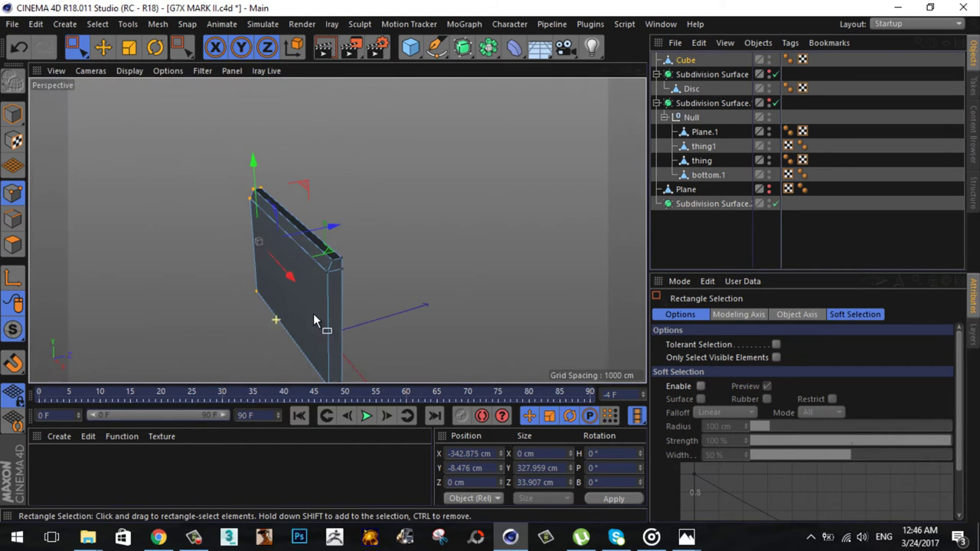
left_click_drag(493, 261, 494, 261, "alt")
Step: In the top view, line up the slab's right and left ends with the body
key("F2")
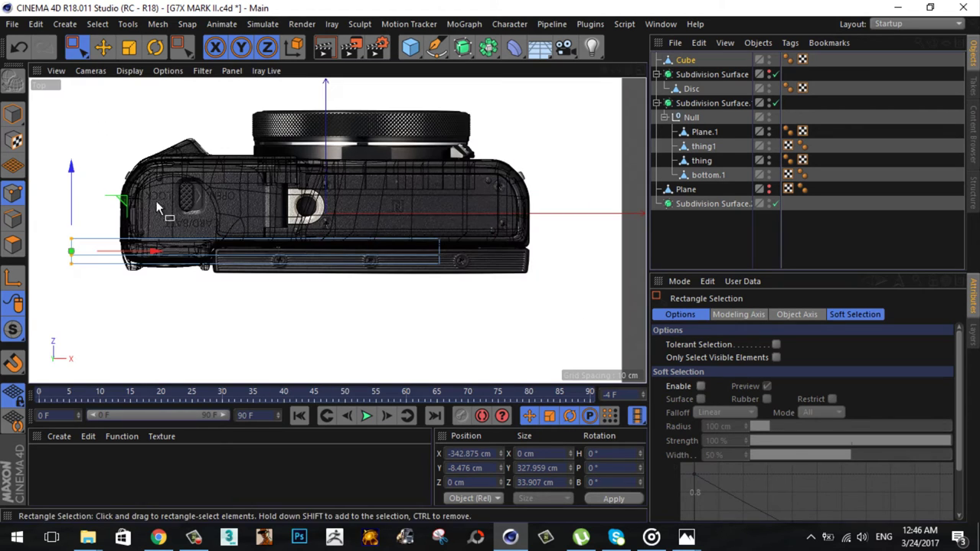
key("e")
key("0")
left_click_drag(472, 219, 602, 303)
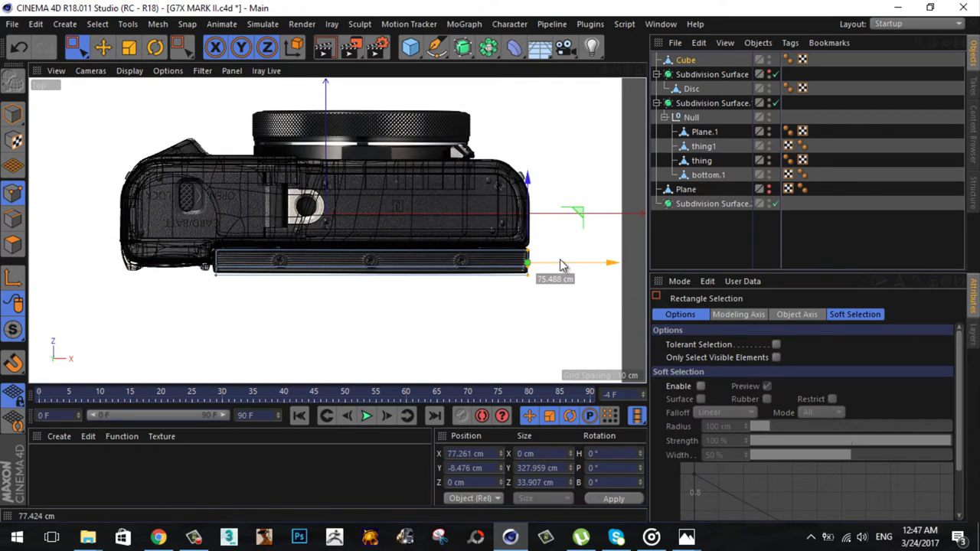
scroll(559, 265, "up", 4)
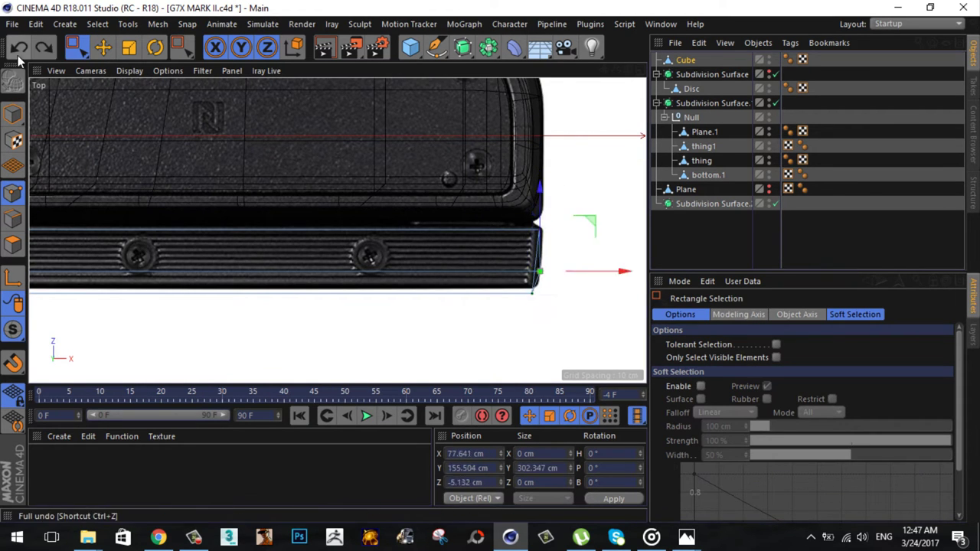
middle_click_drag(306, 229, 153, 253, "alt")
left_click_drag(92, 253, 153, 298)
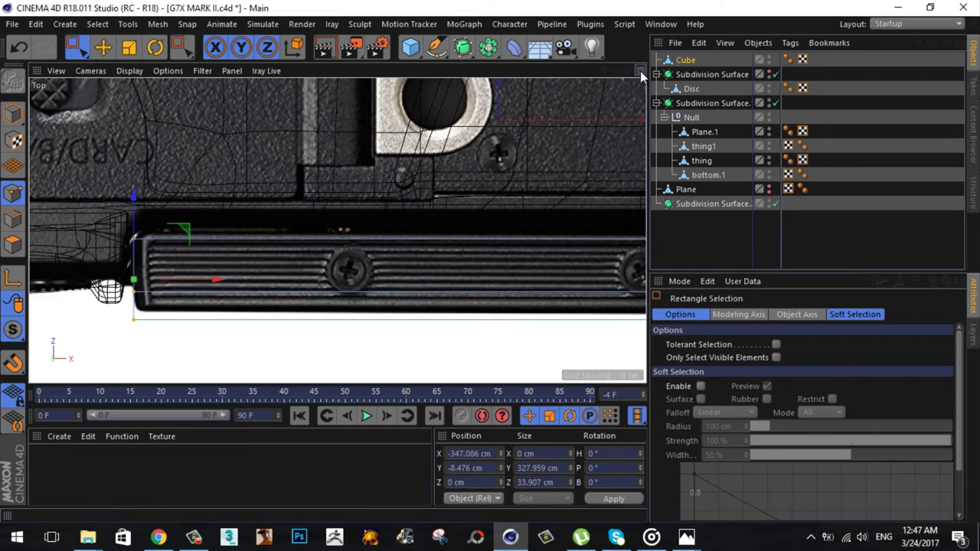
Step: Check the thin slab's fit from the perspective and right views
key("F1")
key("e")
scroll(491, 261, "up", 3)
mouse_move(491, 262)
left_mouse_down("alt")
mouse_move(237, 230)
mouse_move(308, 215)
mouse_move(492, 263)
mouse_move(69, 65)
left_mouse_up("alt")
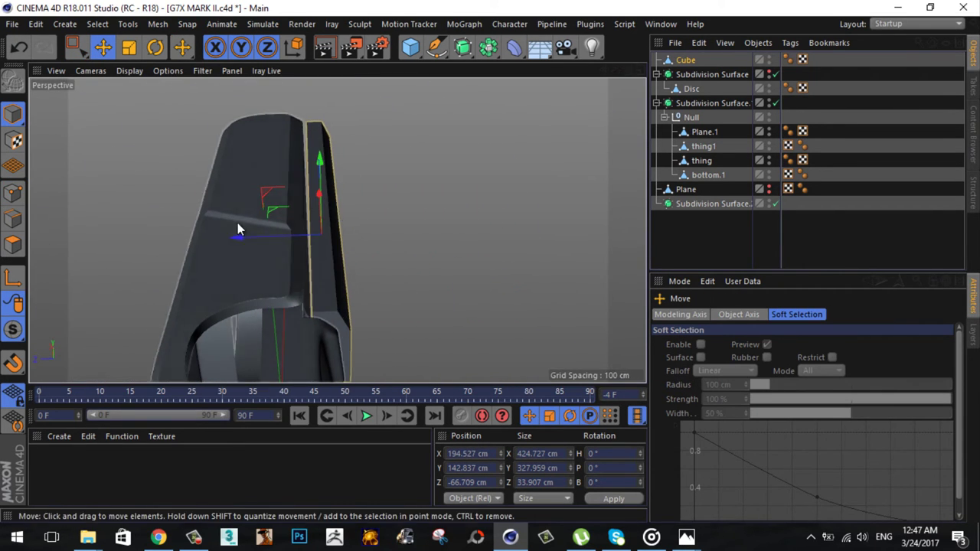
scroll(492, 263, "down", 2)
scroll(492, 262, "down", 3)
key("F5")
key("0")
scroll(230, 298, "up", 2)
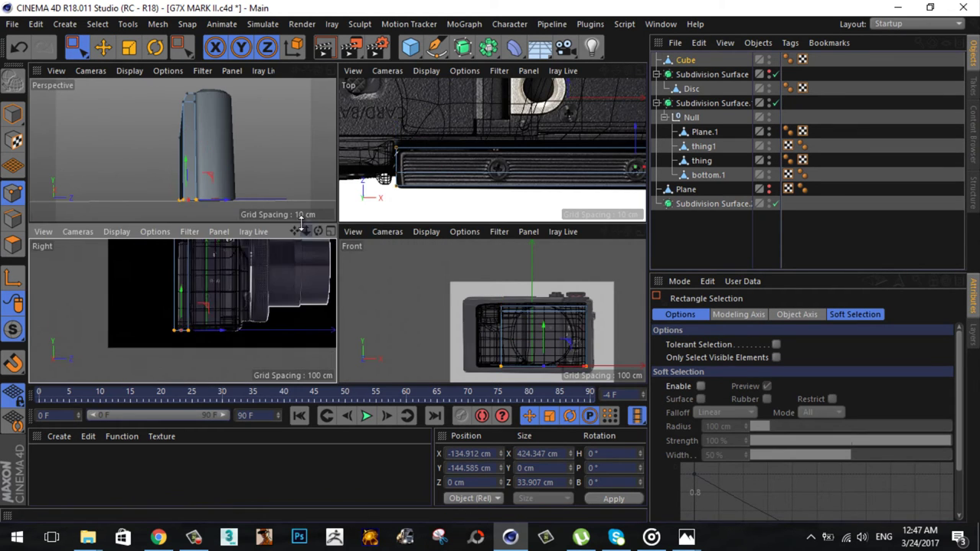
key("F3")
scroll(389, 186, "down", 2)
scroll(368, 210, "up", 2)
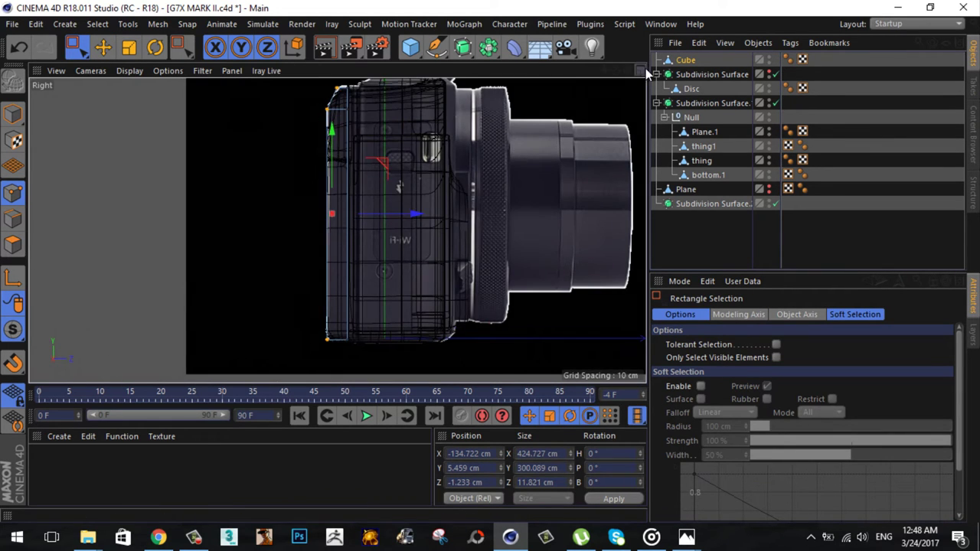
key("F1")
Step: Select the slab's front, top and remaining edges in Edge mode
mouse_move(634, 76)
left_mouse_down("alt")
mouse_move(485, 261)
mouse_move(403, 268)
mouse_move(490, 261)
left_mouse_up("alt")
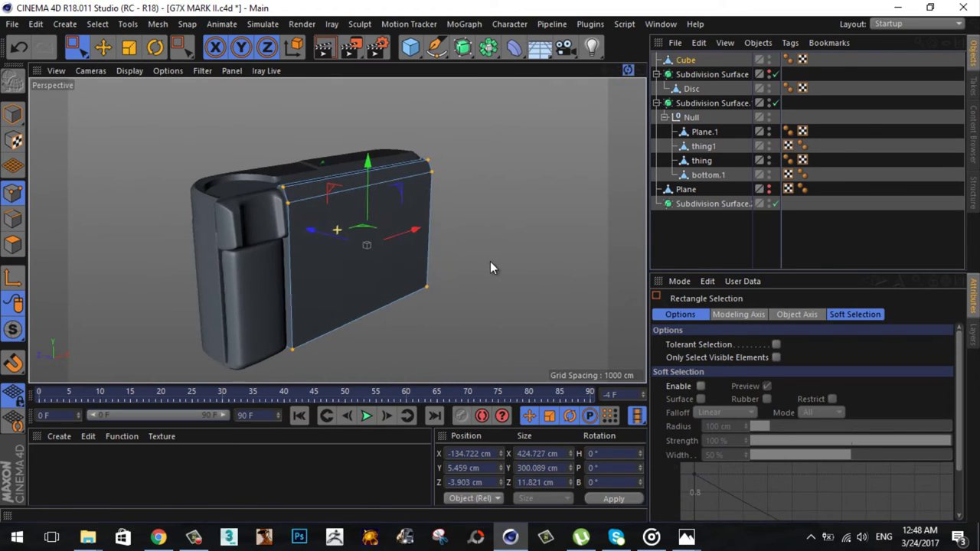
key("e")
left_click(292, 288)
left_click(75, 46)
key("e")
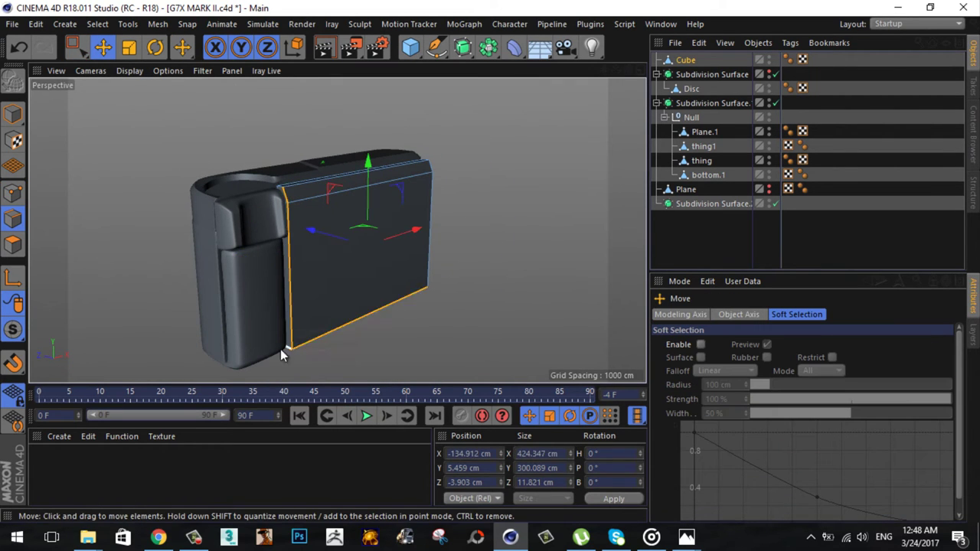
mouse_move(280, 349)
left_mouse_down("alt")
mouse_move(493, 261)
mouse_move(388, 180)
left_mouse_up("alt")
left_click(388, 180)
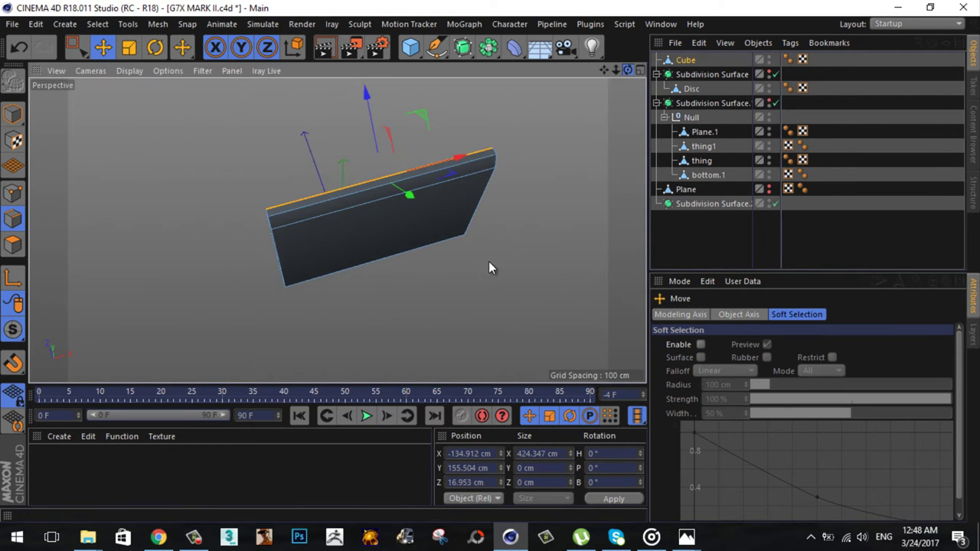
left_click_drag(489, 261, 179, 90, "alt")
key("ctrl+a")
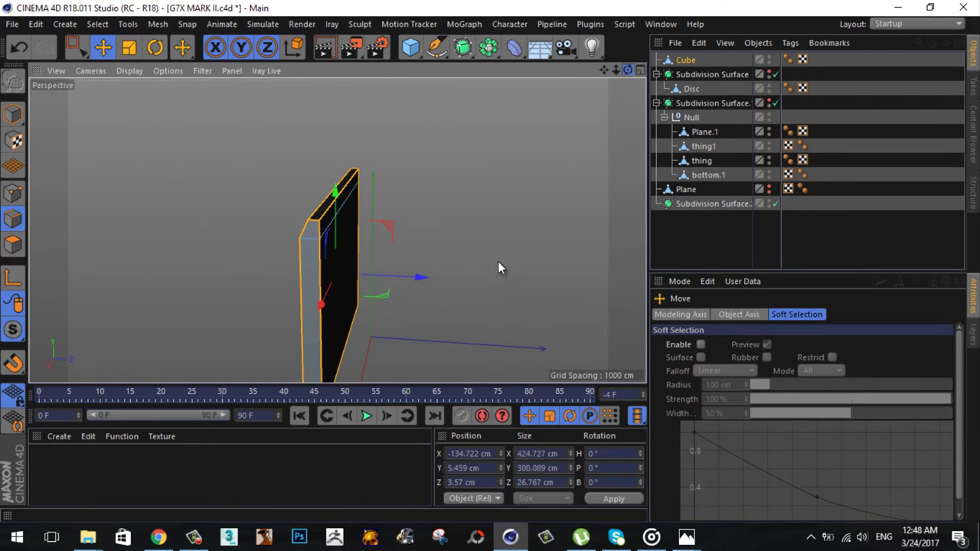
Step: Bevel the selected slab edges
key("m")
key("s")
scroll(497, 261, "up", 3)
scroll(498, 261, "up", 3)
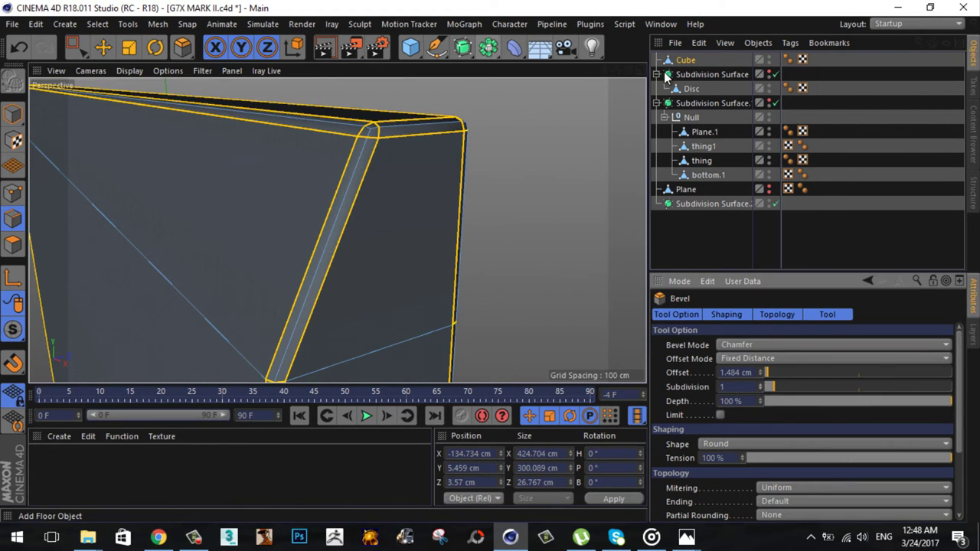
Step: Move the Cube into the Null group so it smooths with the body
left_click_drag(666, 77, 691, 117)
scroll(489, 262, "down", 5)
key("e")
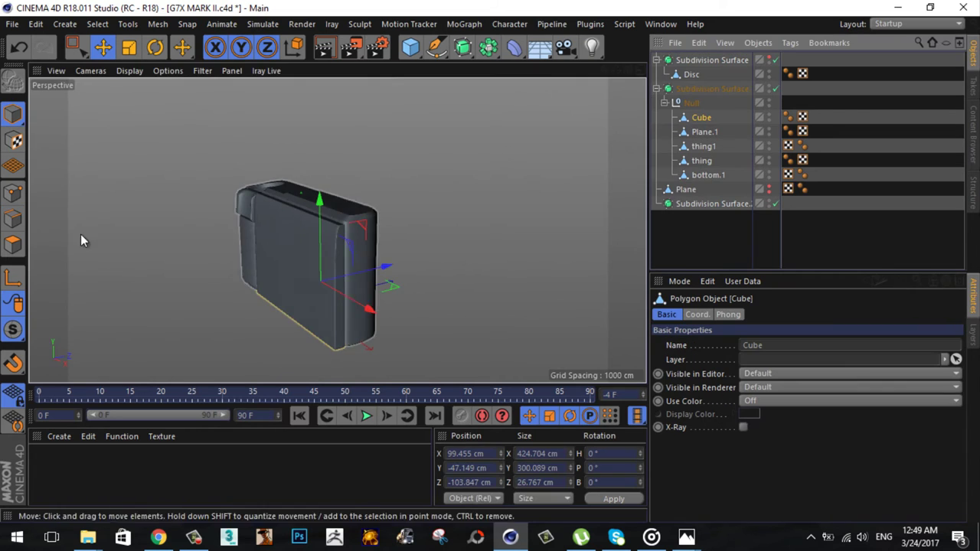
left_click_drag(80, 233, 350, 266, "alt")
Step: Bevel an edge loop around the slab
key("m")
key("s")
scroll(352, 264, "up", 3)
scroll(491, 267, "down", 2)
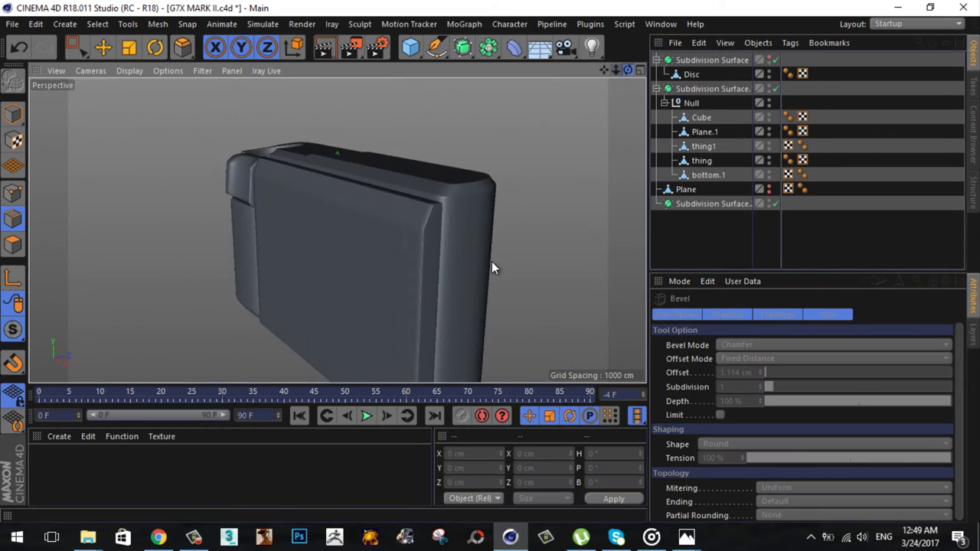
scroll(492, 267, "up", 2)
key("F5")
key("F2")
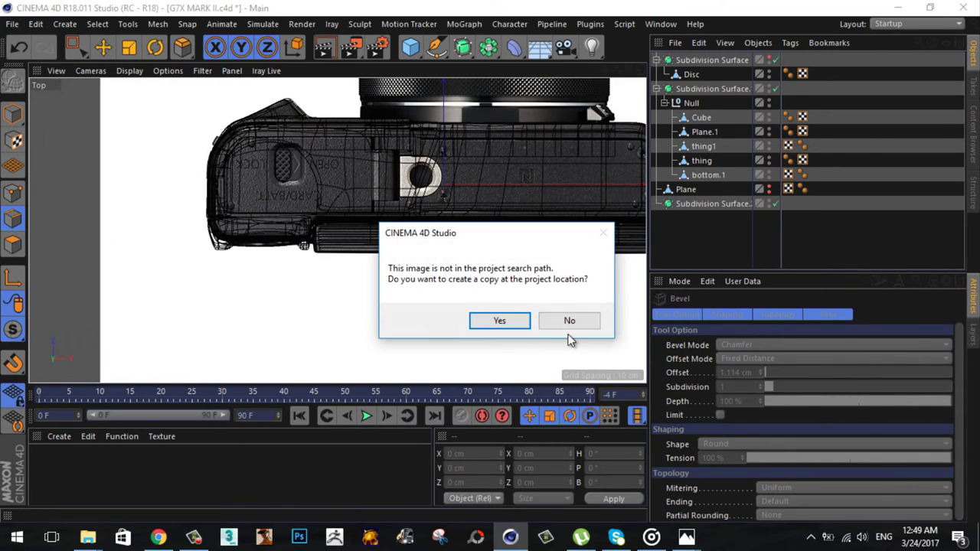
Step: Decline copying the image and set top.jpg as the top view's reference at size 800
left_click(569, 323)
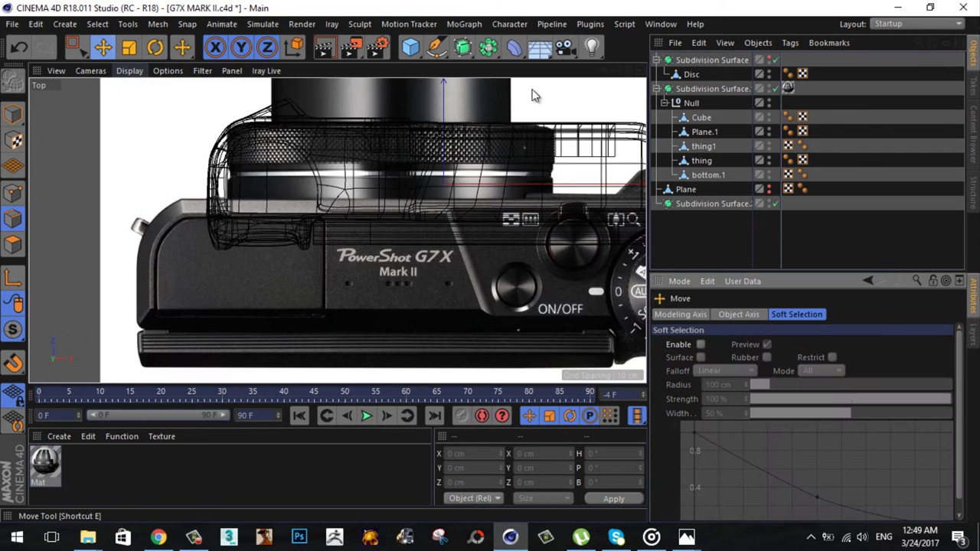
scroll(533, 95, "down", 3)
left_click(168, 71)
left_click(197, 398)
mouse_move(745, 425)
left_mouse_down()
mouse_move(830, 414)
mouse_move(746, 422)
left_mouse_up()
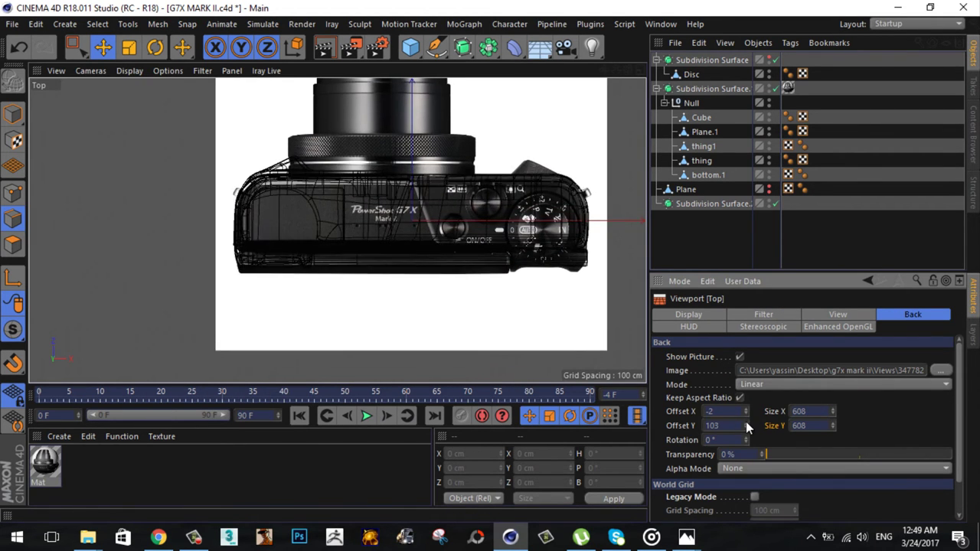
left_click_drag(274, 251, 743, 367)
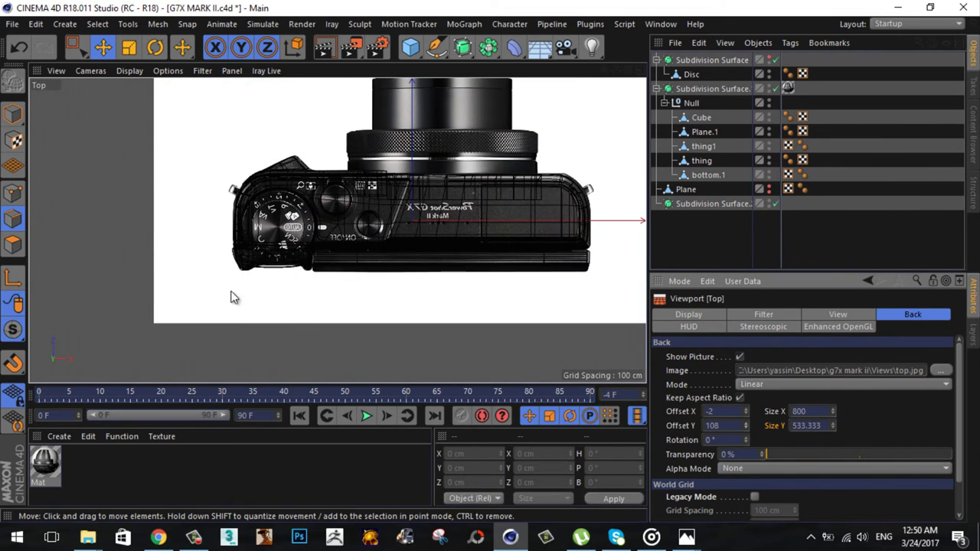
Step: Select bottom.1's polygons around the mode dial and disable the Subdivision Surface
left_click(704, 166)
key("0")
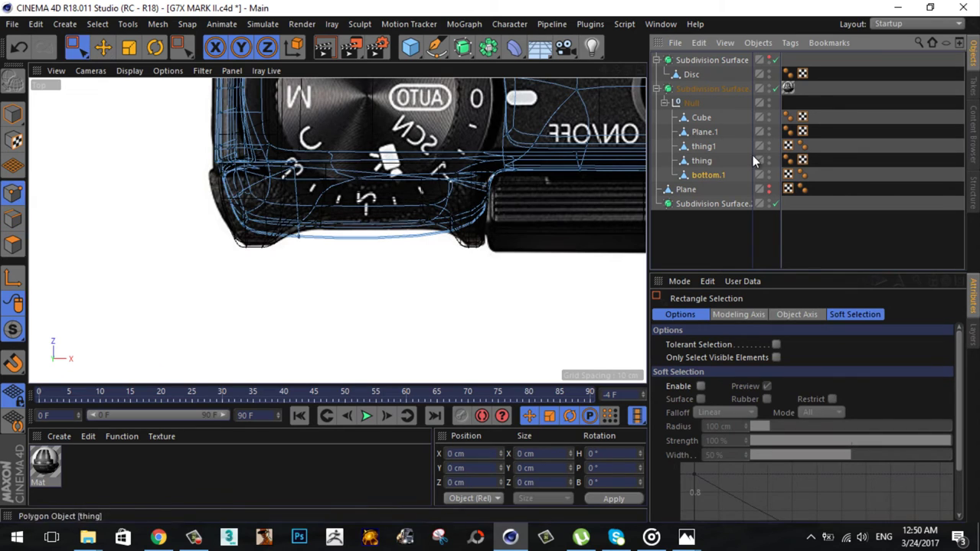
left_click_drag(179, 212, 494, 262)
left_click(776, 88)
left_click_drag(627, 69, 612, 72)
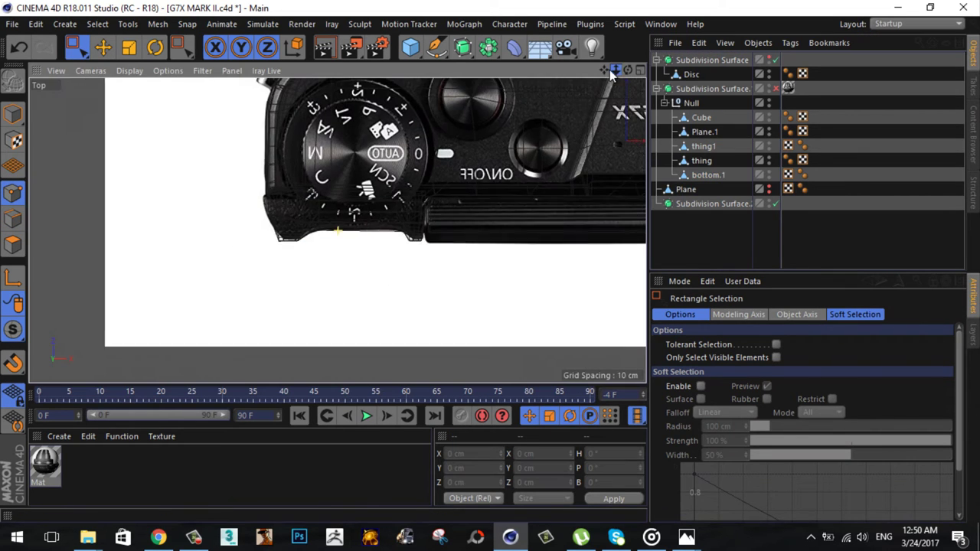
Step: Add a Disc over the camera's mode dial
left_click(410, 47)
left_click(462, 92)
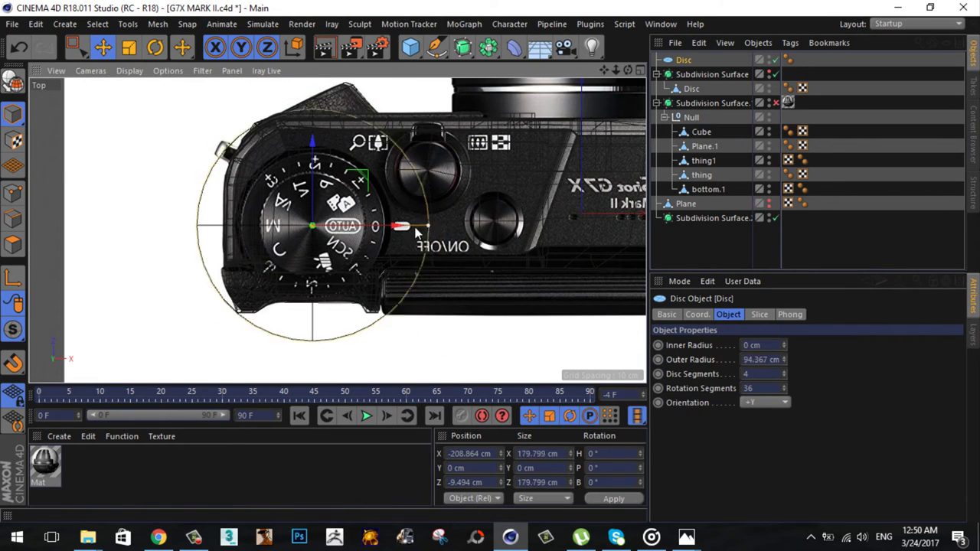
left_click(704, 160)
Step: Select the bottom.1 object and bring the button area on its top plate into view
left_click(704, 146)
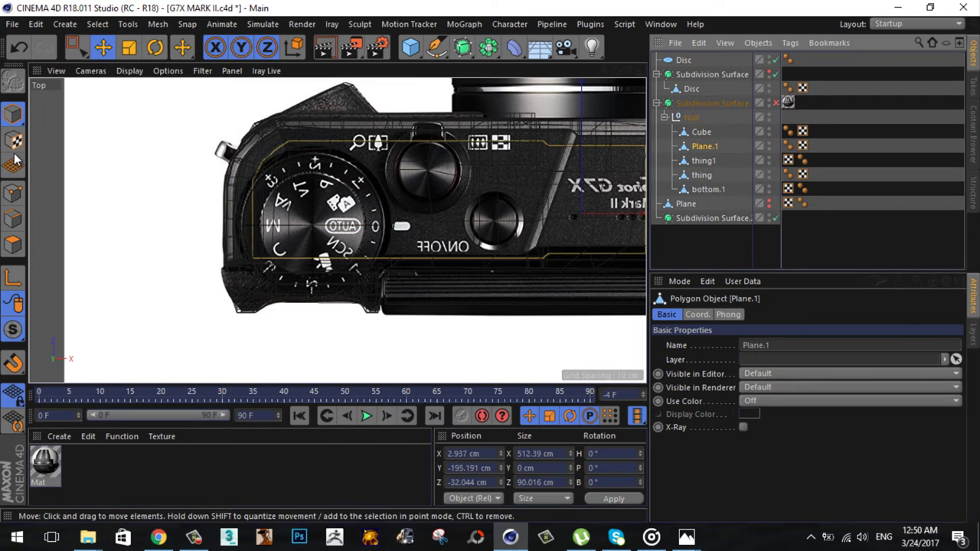
left_click(709, 189)
scroll(494, 157, "up", 4)
left_click(494, 295)
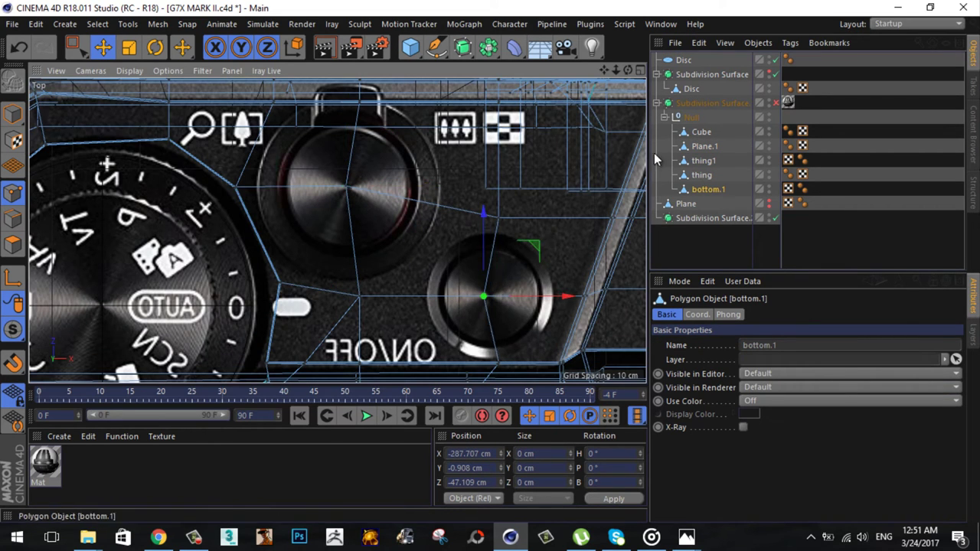
scroll(494, 295, "down", 3)
key("m")
key("s")
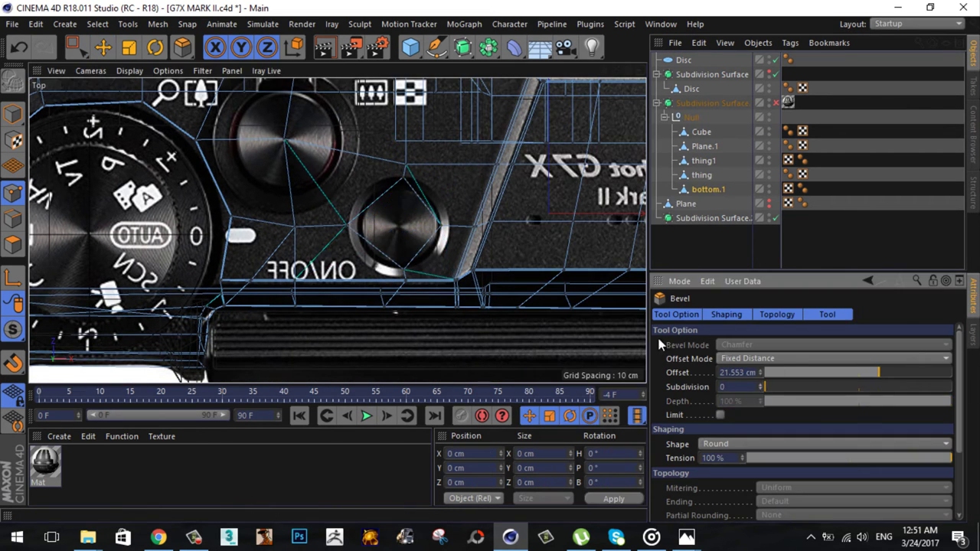
key("0")
left_click_drag(604, 71, 628, 130)
Step: Apply a mesh command to the points around the lower button and scale the points around the top dial
left_click(624, 24)
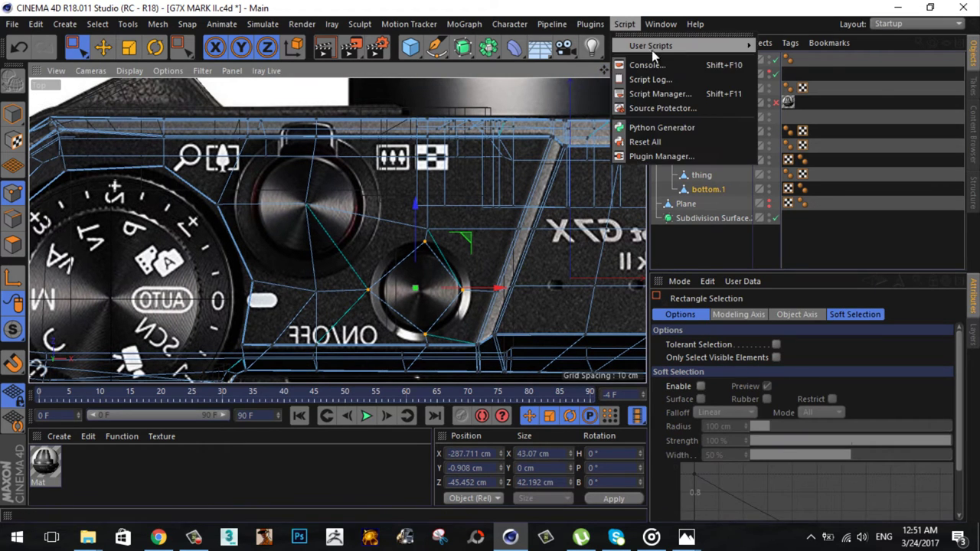
key("Escape")
key("t")
left_click_drag(536, 264, 491, 266)
right_click(357, 260)
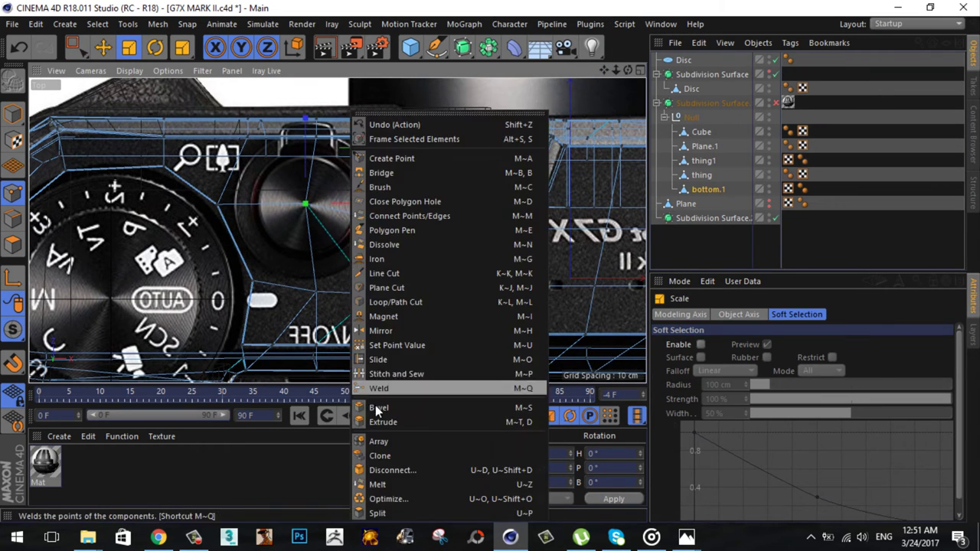
left_click(383, 405)
key("e")
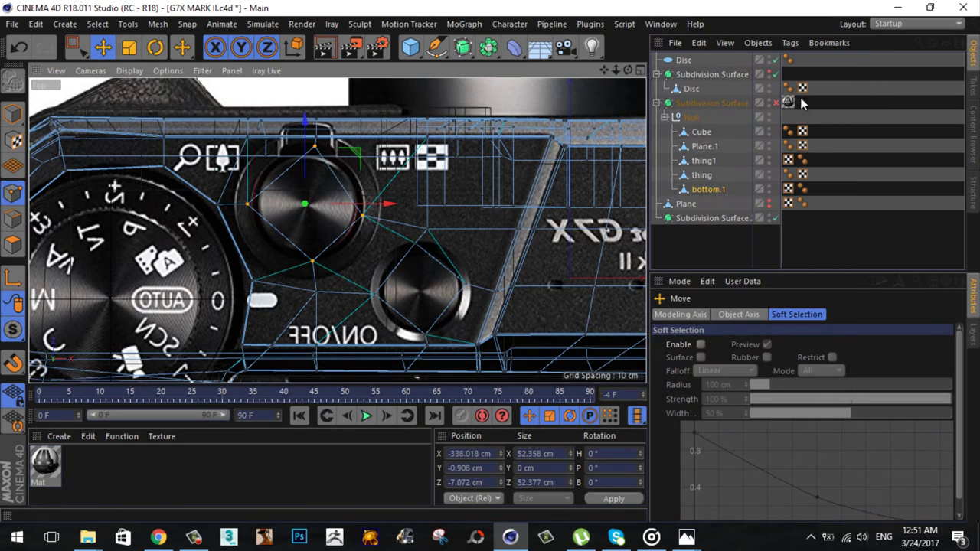
key("t")
mouse_move(337, 230)
left_mouse_down()
mouse_move(299, 262)
mouse_move(491, 267)
left_mouse_up()
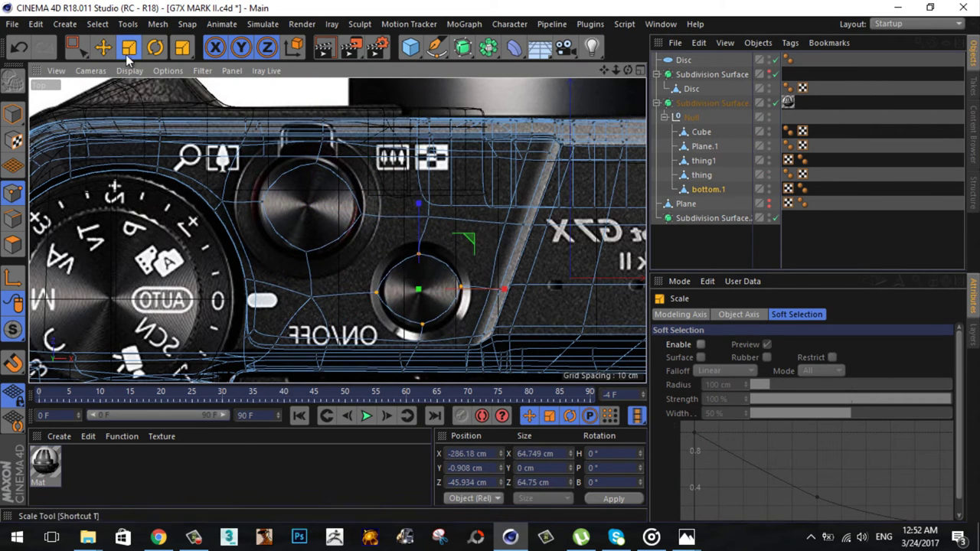
Step: Bevel the edge loop around the top dial into diamond-shaped outlines, comparing with undo and redo
key("e")
right_click(322, 246)
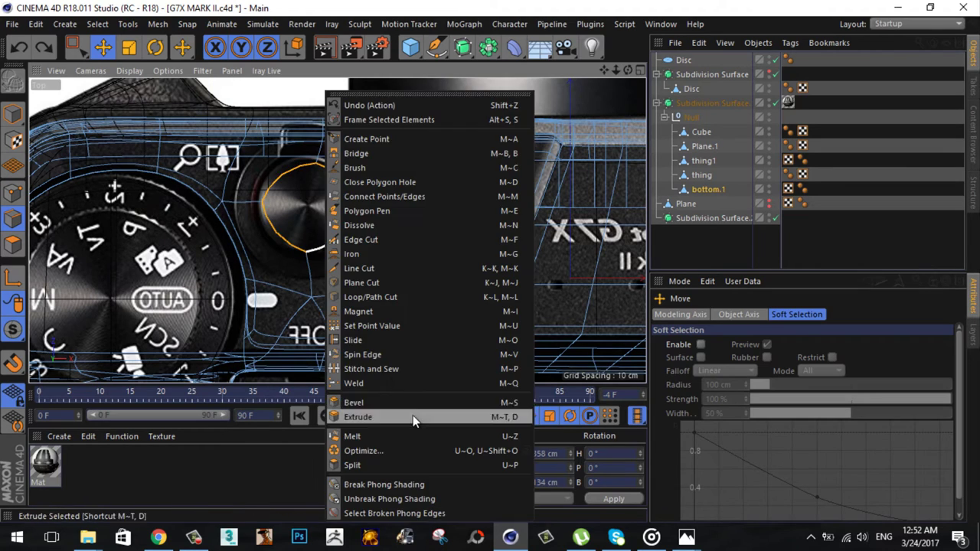
left_click(383, 402)
left_click_drag(352, 264, 385, 258)
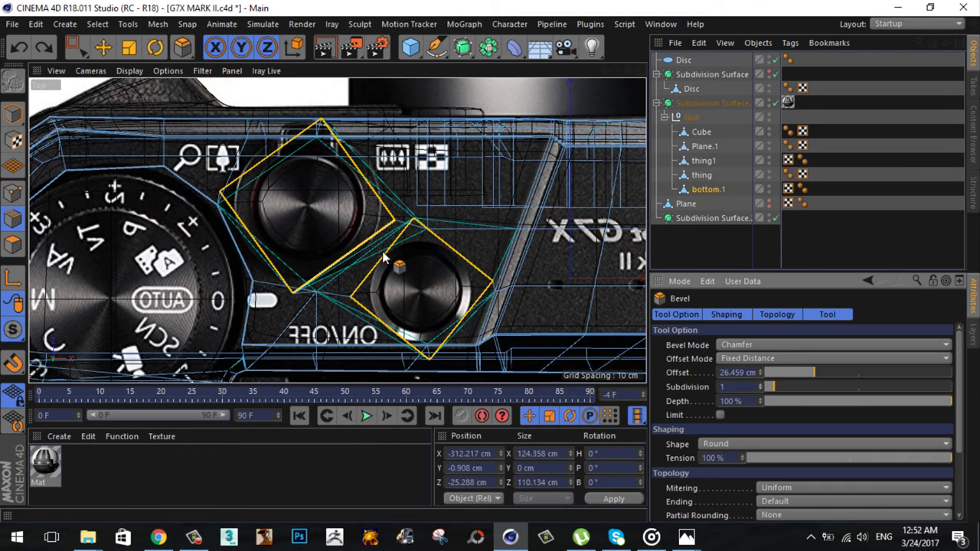
left_click(19, 46)
left_click(18, 46)
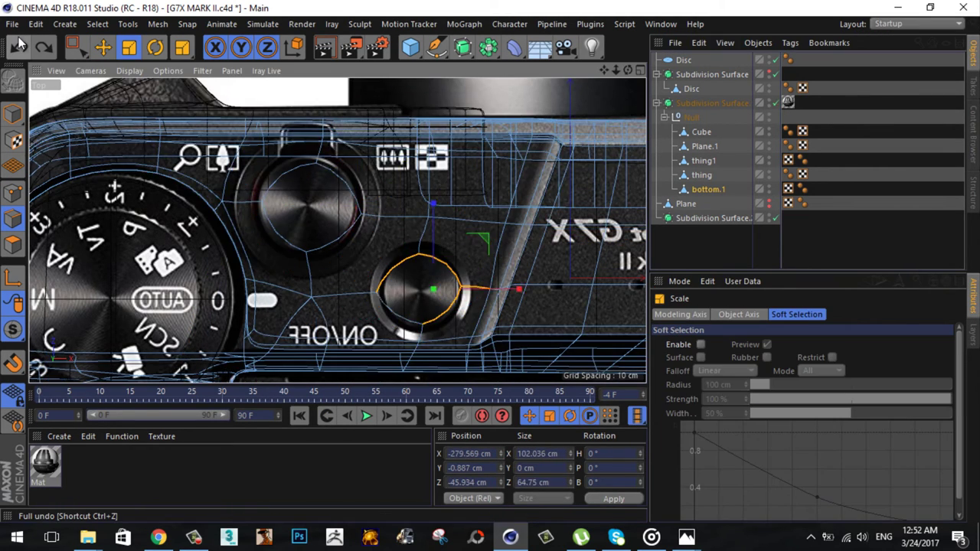
left_click(19, 47)
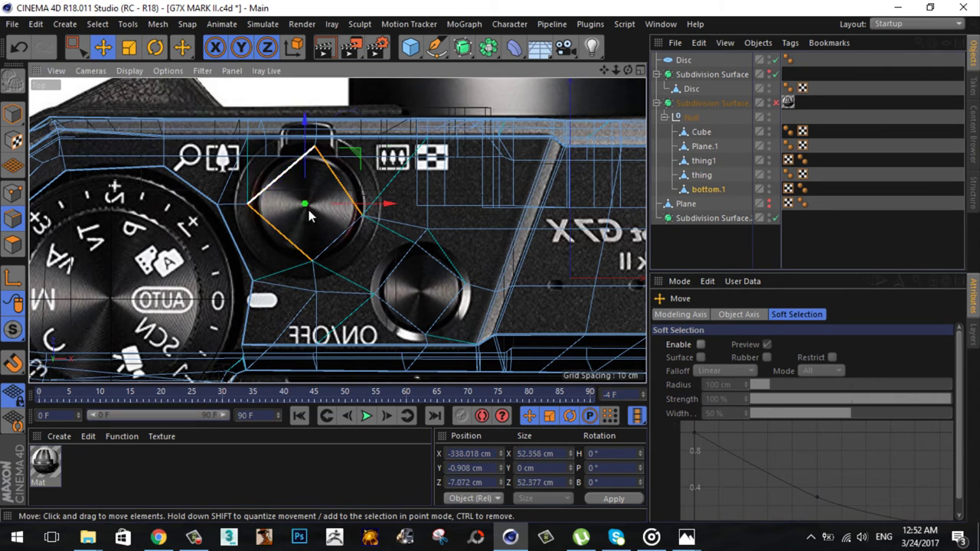
Step: Preview the Subdivision Surface smoothing, then undo back to the full perspective overview
key("ctrl+z")
left_click(776, 102)
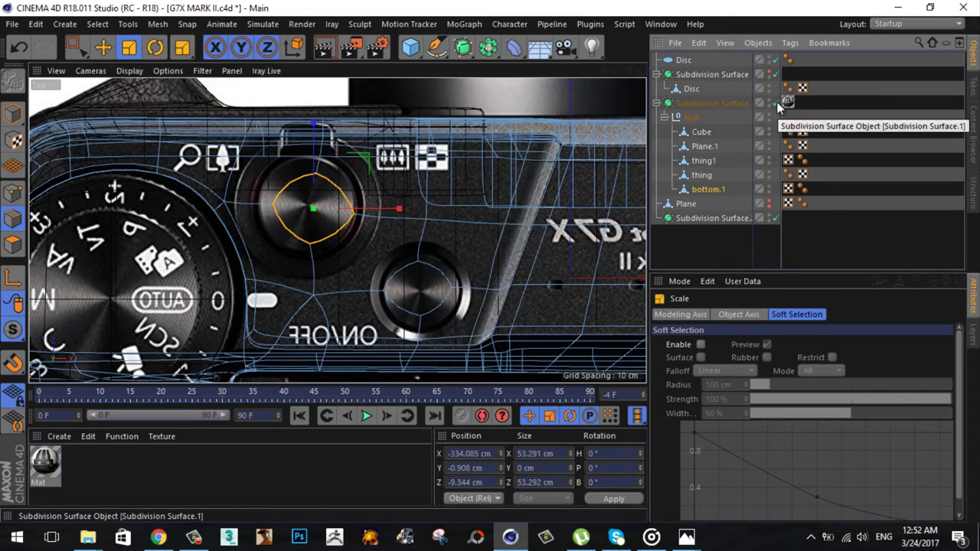
key("ctrl+z")
key("ctrl+z")
key("ctrl+z")
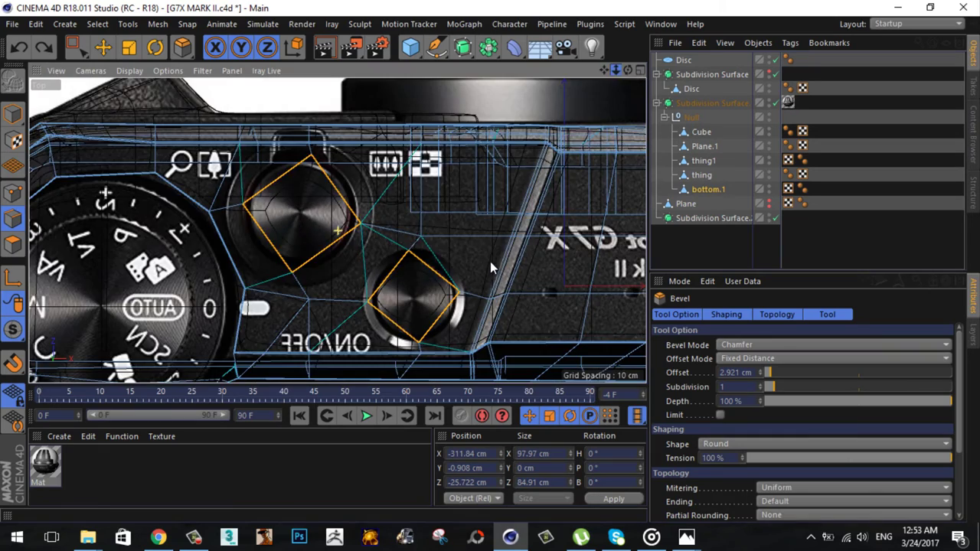
key("ctrl+z")
key("ctrl+z")
Step: Line-cut the top plate around the small button and select the two new polygons
left_click(788, 102)
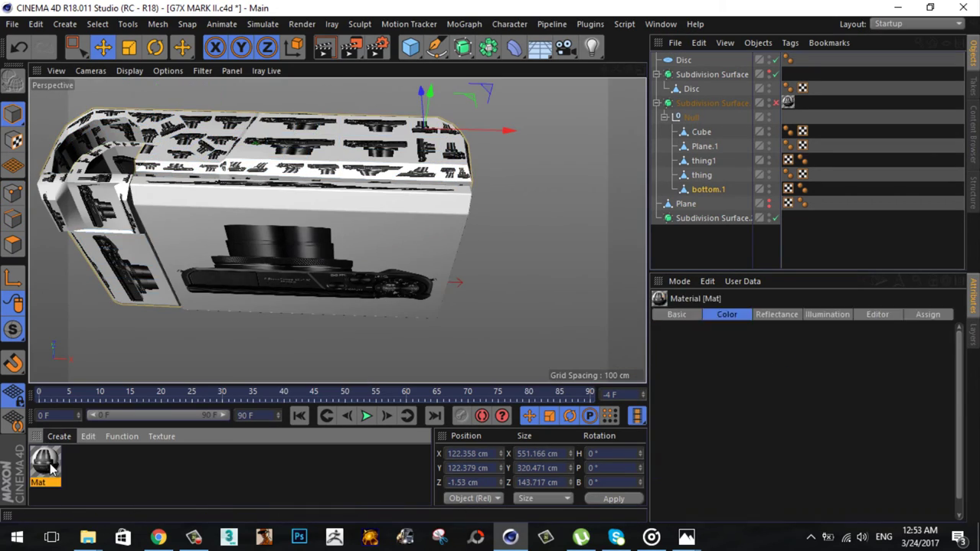
key("ctrl+z")
key("ctrl+z")
key("ctrl+z")
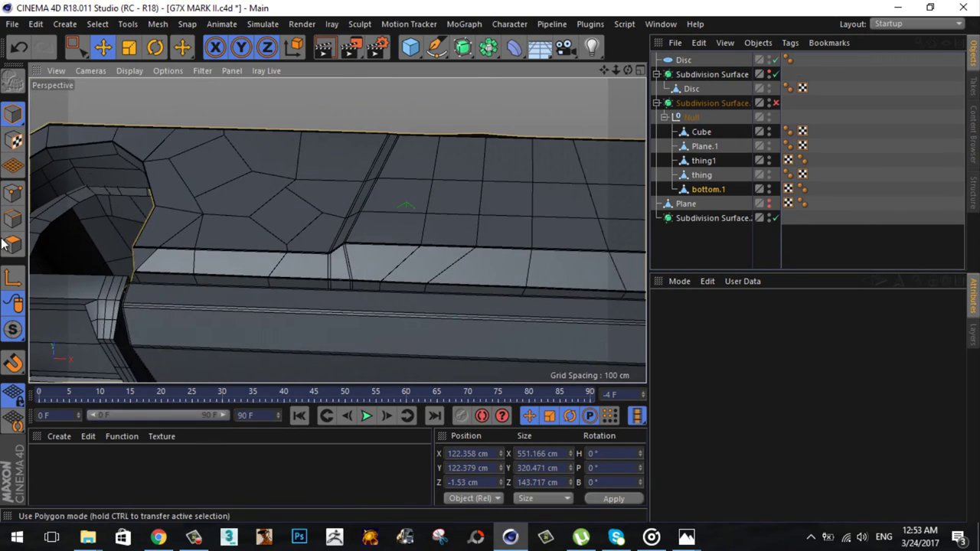
right_click(330, 295)
left_click(329, 273)
left_click(305, 201)
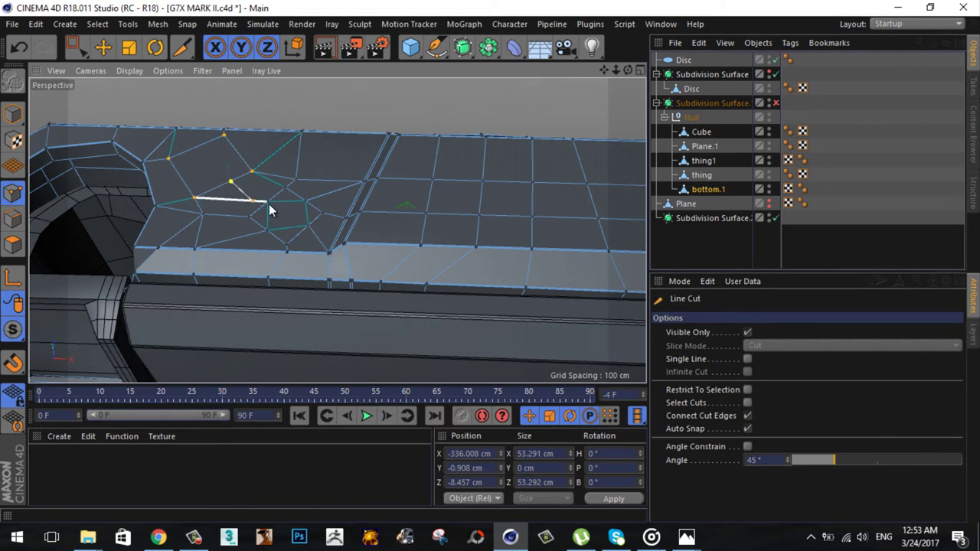
left_click(103, 47)
left_click(207, 164)
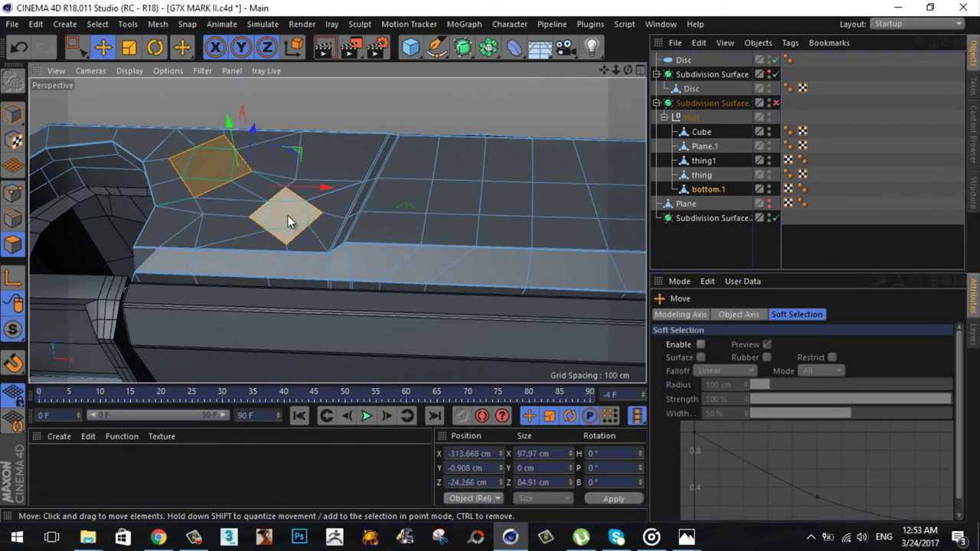
left_click(287, 215, "shift")
Step: Select the hole's points and run the Points to Circle script to round the opening
left_click(624, 24)
left_click(809, 100)
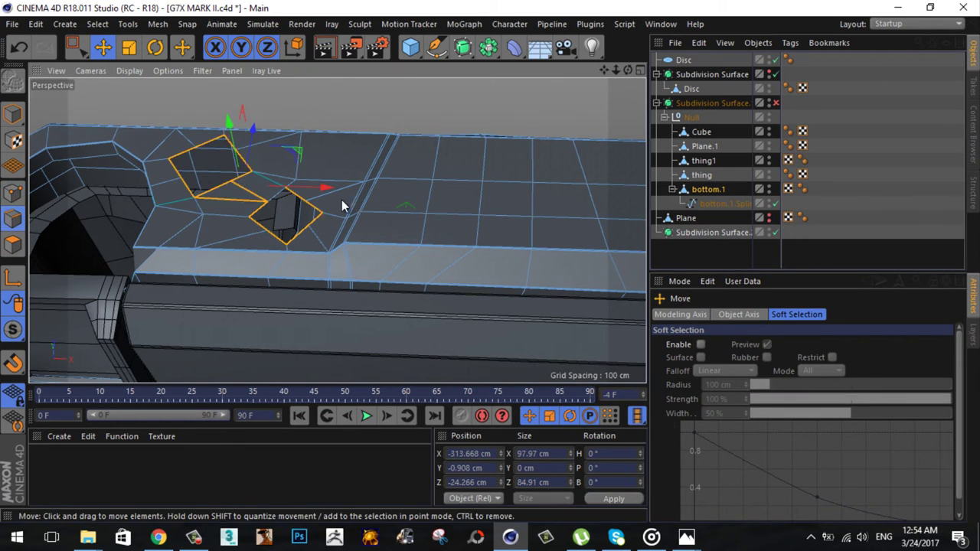
key("ctrl+shift+a")
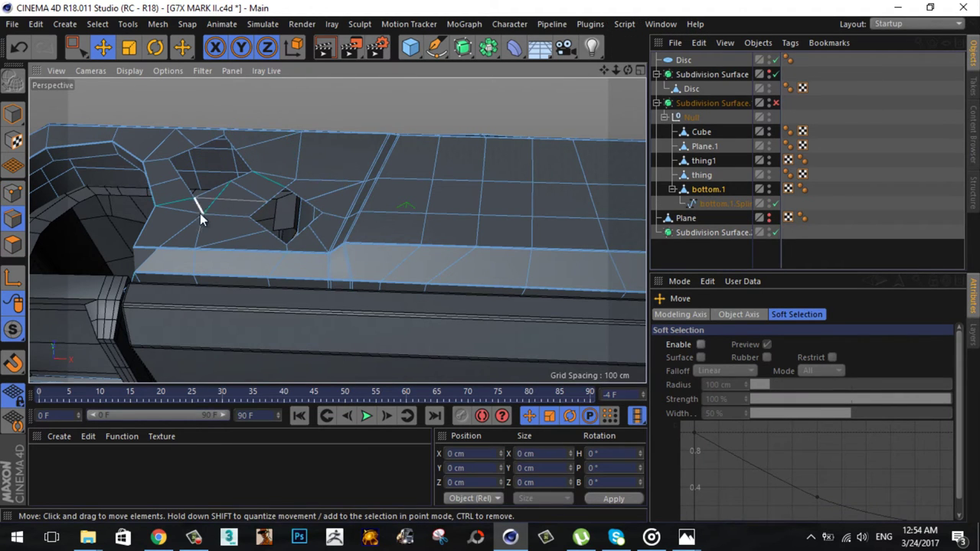
left_click(192, 198)
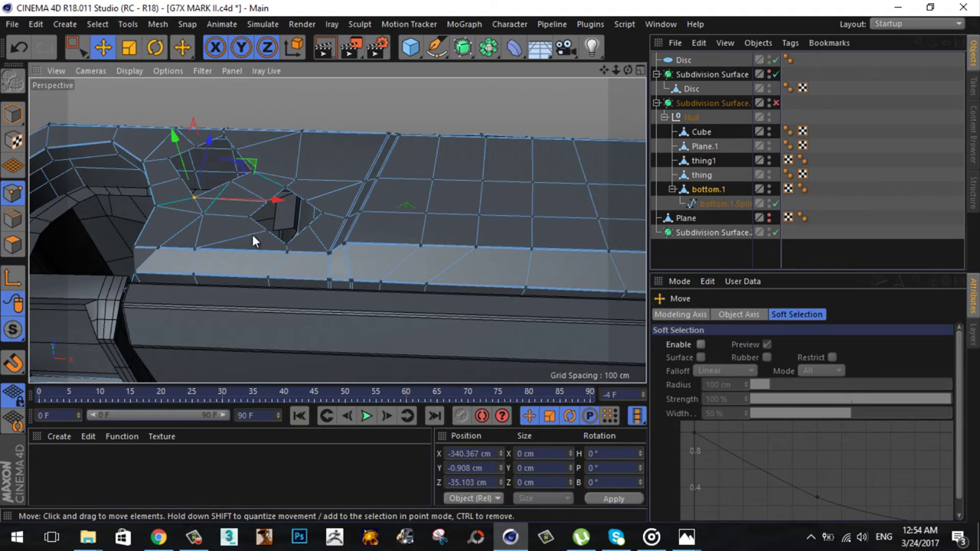
left_click_drag(238, 234, 346, 204, "alt")
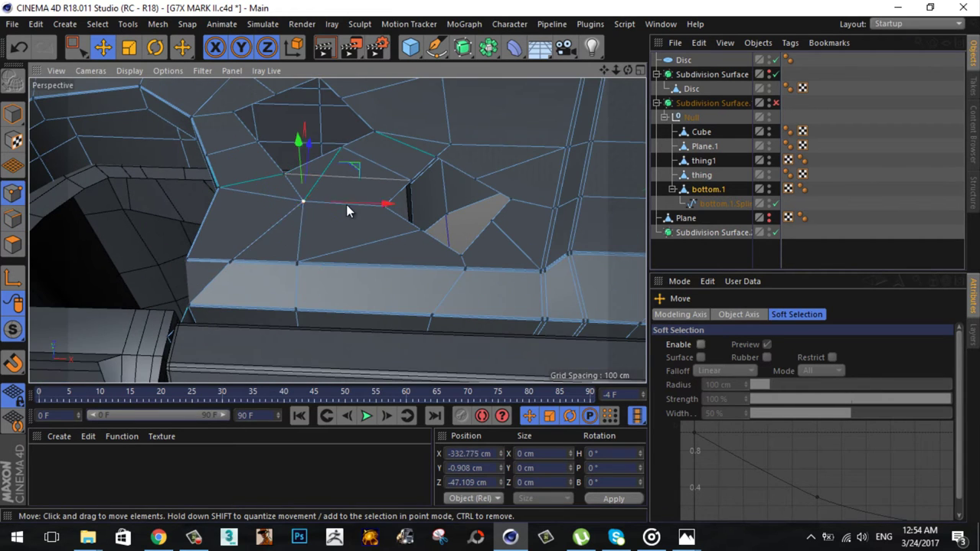
left_click(13, 245)
left_click(444, 206)
left_click(13, 192, "ctrl")
left_click(624, 23)
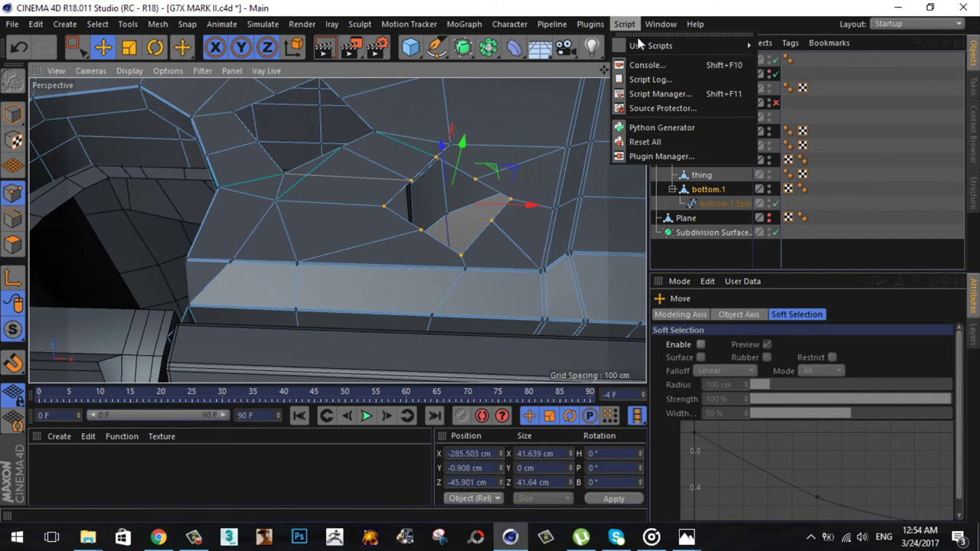
left_click(622, 48)
Step: Delete the extra spline objects, re-circle the hole points and shrink them to 60%
left_click(723, 218)
key("Delete")
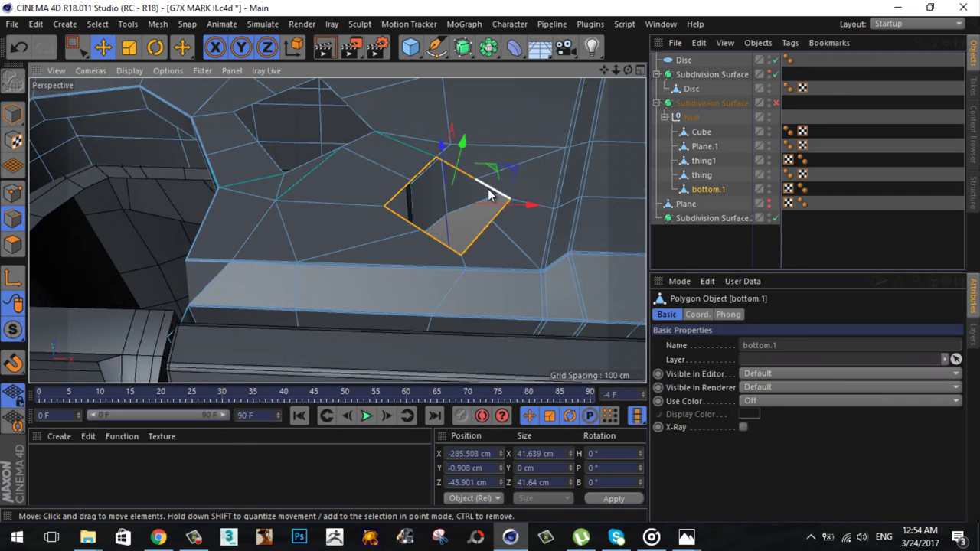
left_click(624, 24)
left_click(621, 48)
mouse_move(398, 229)
left_mouse_down("alt")
mouse_move(492, 263)
mouse_move(337, 260)
left_mouse_up("alt")
key("t")
left_click_drag(337, 261, 389, 339, "alt")
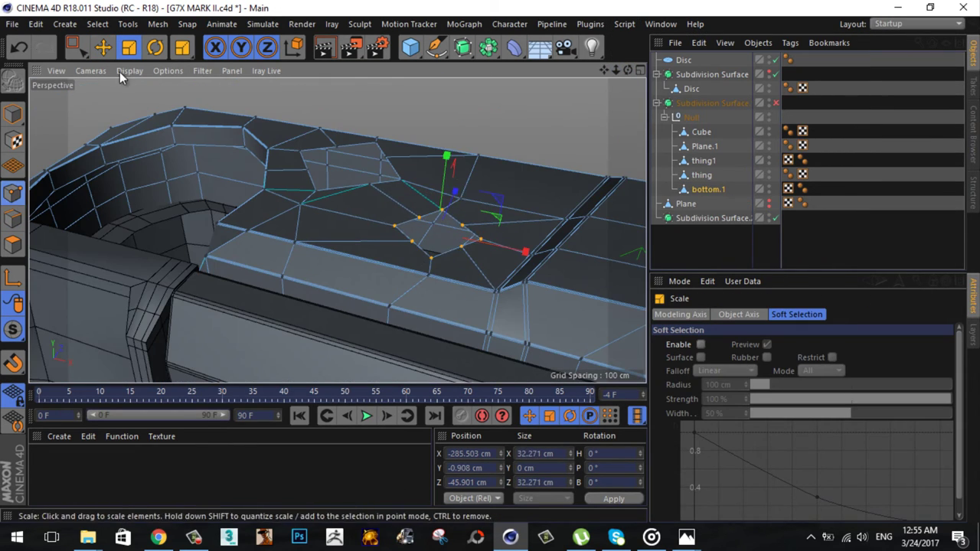
key("e")
left_click(481, 239)
Step: Move bottom.1 out of the Null to the top level of the hierarchy
left_click_drag(629, 68, 12, 230)
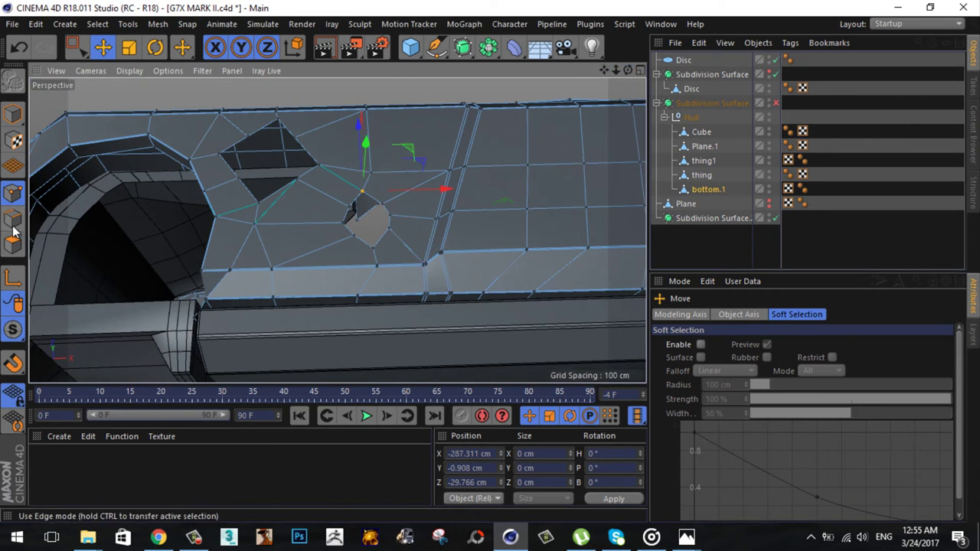
left_click(13, 229)
left_click(623, 24)
left_click(689, 134)
left_click_drag(681, 199, 689, 219)
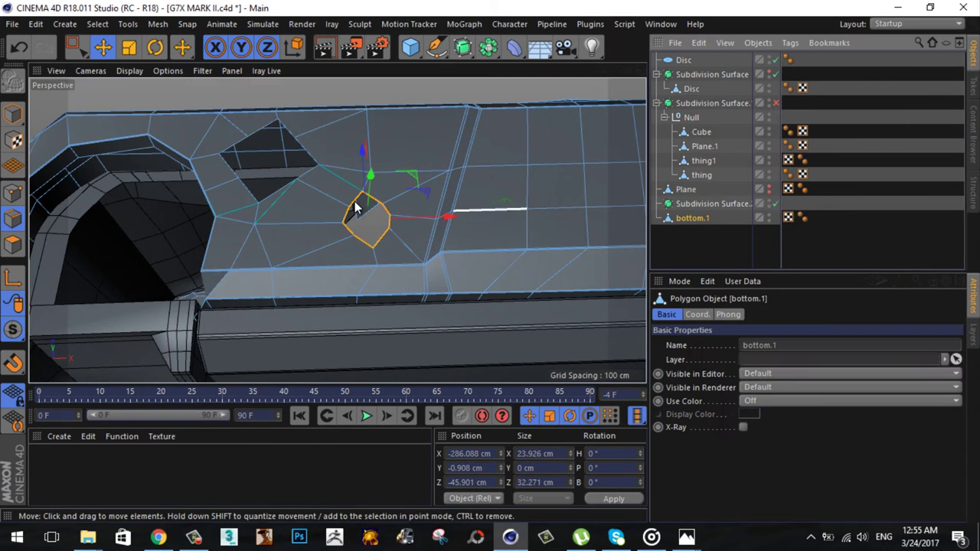
Step: Scale and rotate the round hole, then resize it to fit over the button
key("t")
mouse_move(321, 222)
left_mouse_down()
mouse_move(272, 235)
mouse_move(277, 205)
left_mouse_up()
key("r")
left_click(624, 24)
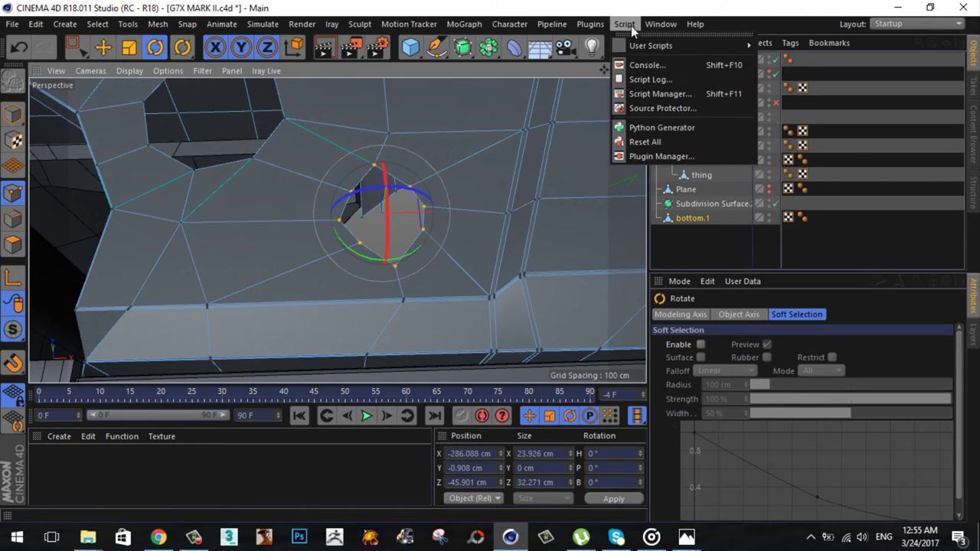
key("ctrl+z")
key("t")
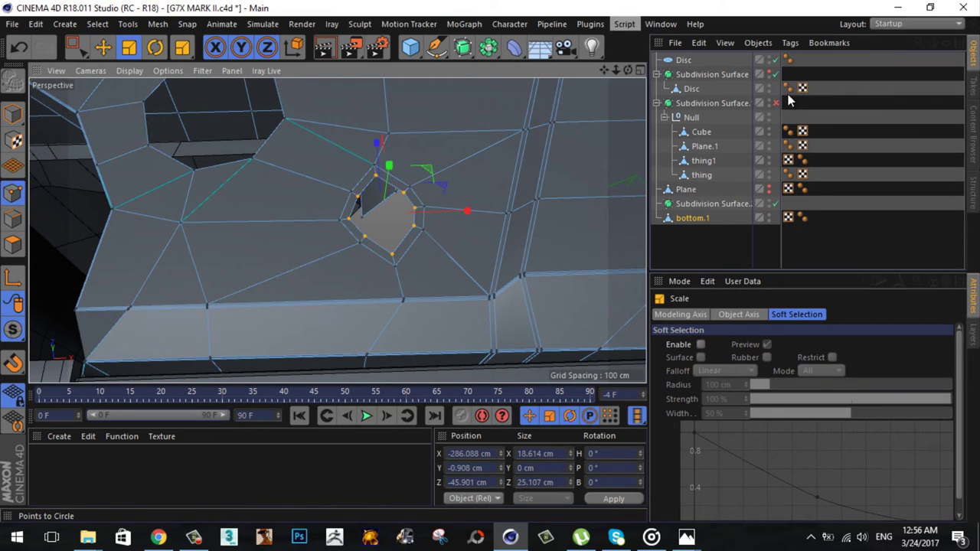
left_click_drag(605, 230, 492, 268)
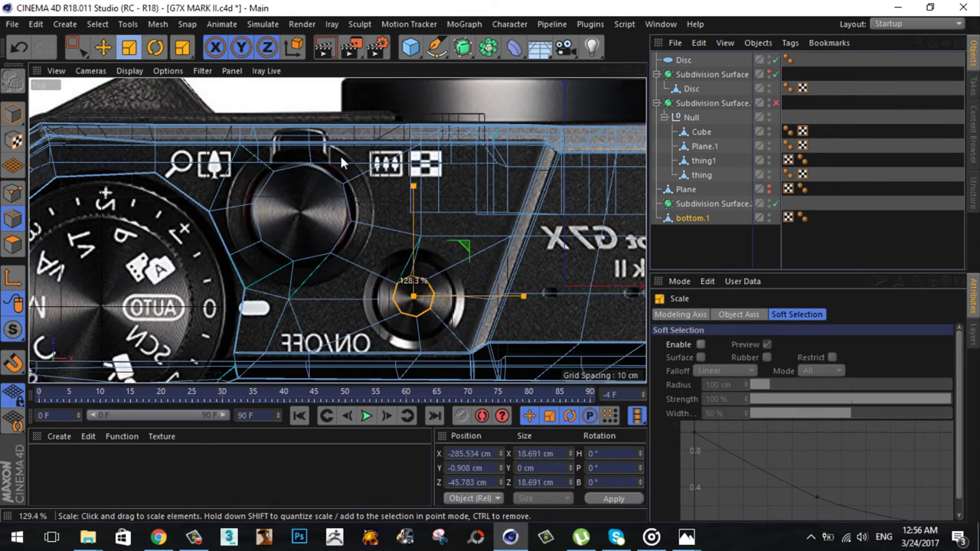
left_click_drag(341, 156, 493, 261)
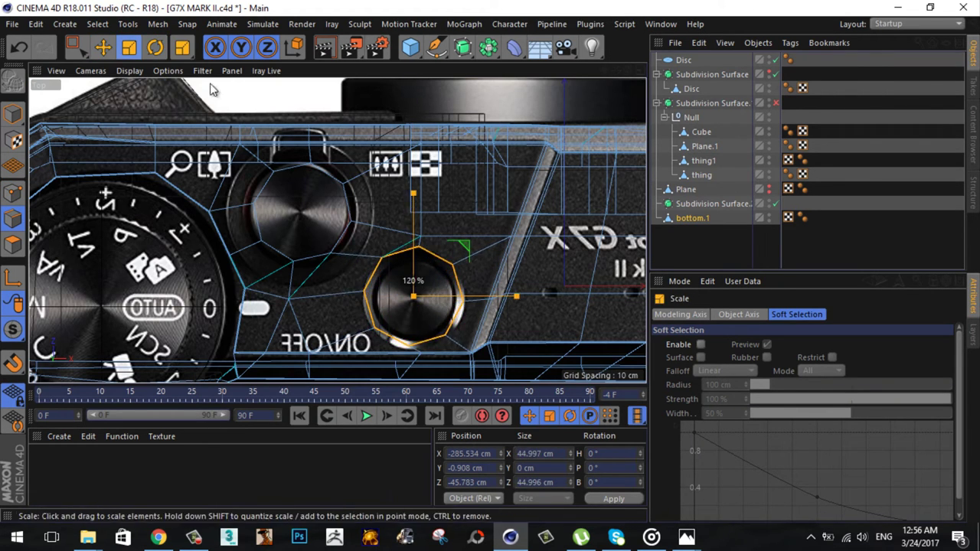
Step: Nudge and resize the hole onto the button, shifting a point about 5 cm along X
key("e")
left_click_drag(149, 135, 151, 139)
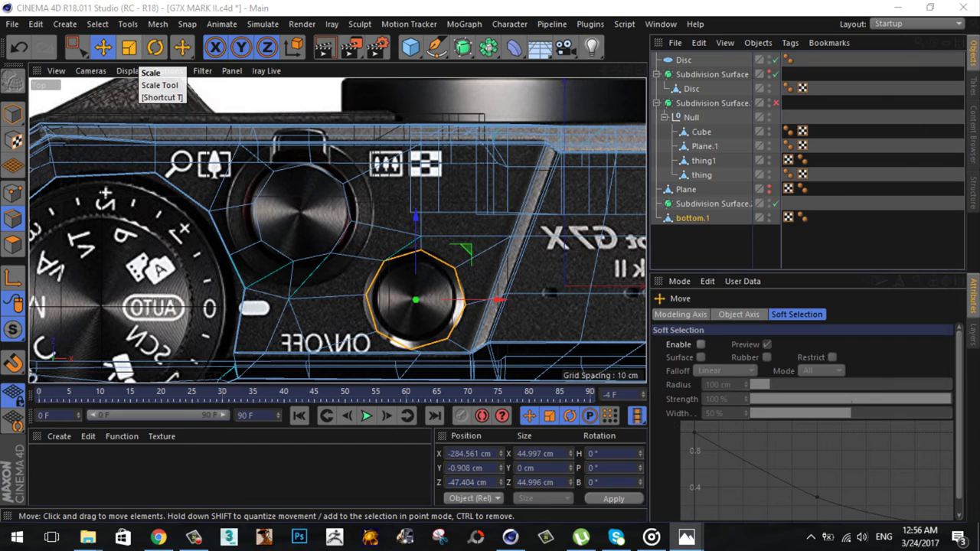
key("t")
left_click_drag(526, 262, 552, 231)
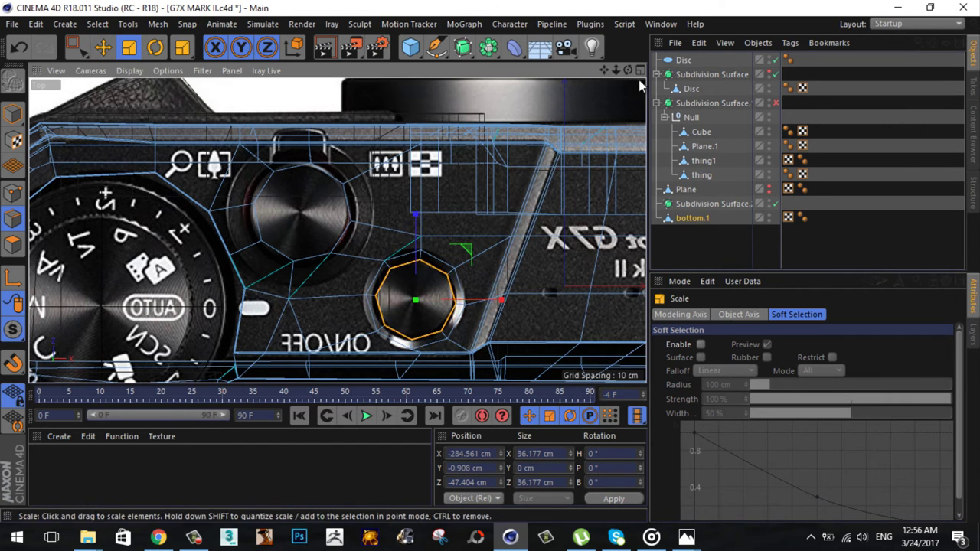
key("e")
scroll(399, 301, "up", 3)
left_click_drag(434, 307, 430, 309)
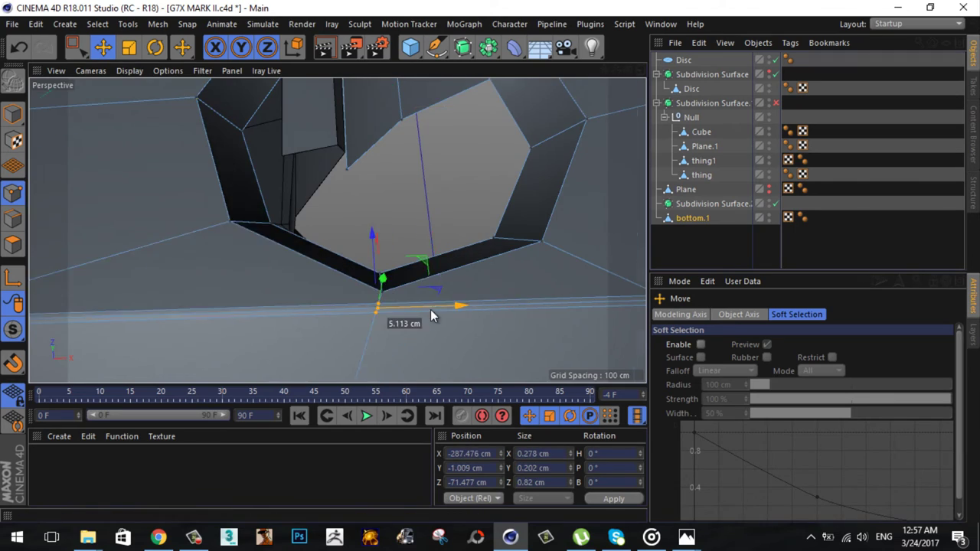
Step: Bevel the octagonal hole's rim edge loop into a 0.472 cm chamfer
key("m")
key("s")
left_click_drag(492, 296, 515, 196)
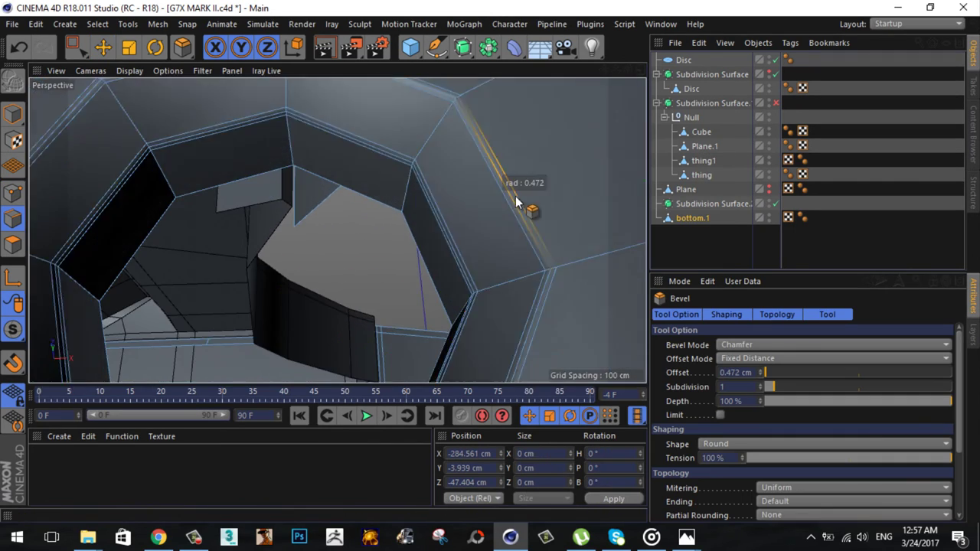
key("e")
left_click(401, 179)
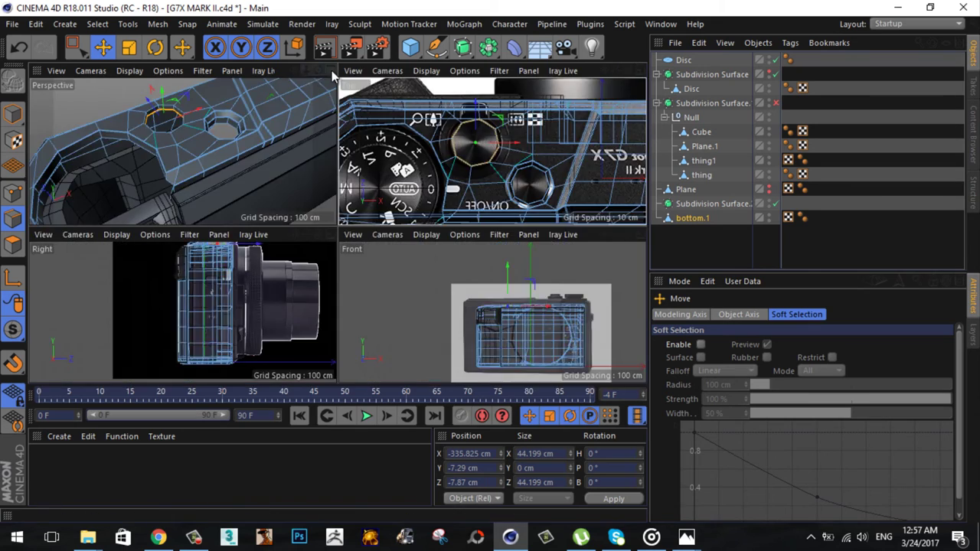
right_click(354, 100)
left_click(382, 400)
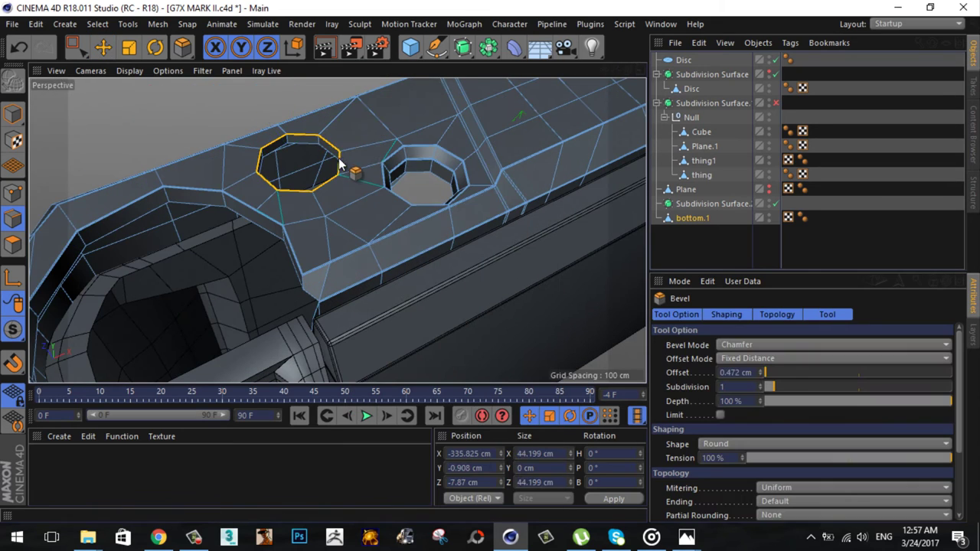
key("ctrl+z")
key("e")
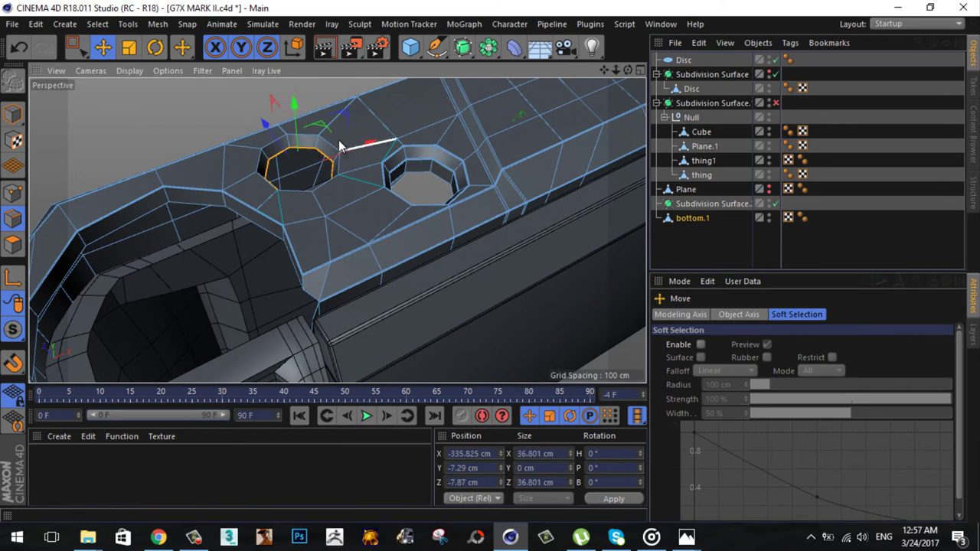
key("m")
key("s")
left_click_drag(360, 175, 429, 184)
Step: Put bottom.1 back inside the Null group and turn on its Subdivision Surface smoothing
left_click_drag(694, 219, 711, 183)
left_click(776, 102)
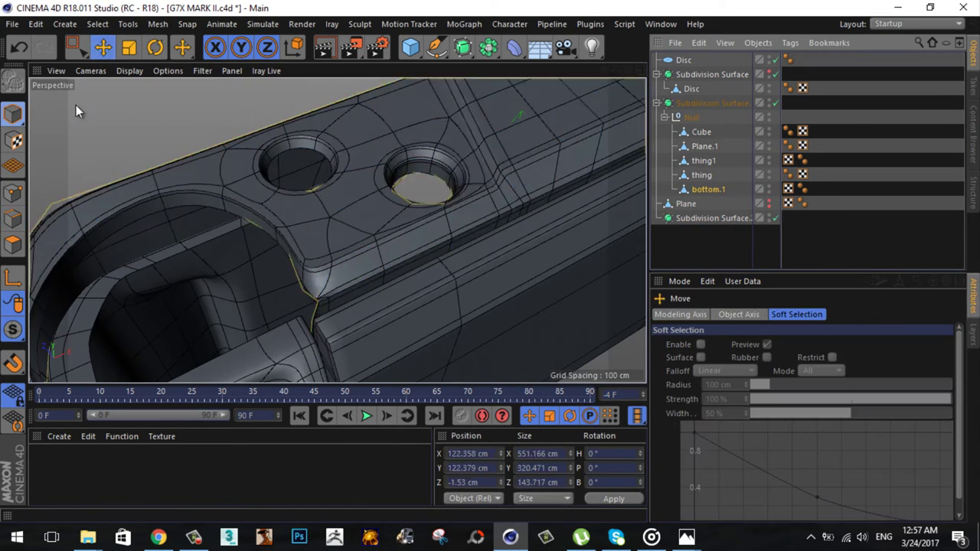
scroll(297, 179, "down", 5)
key("F2")
Step: Add a cylinder and set its radius to 17 cm
scroll(337, 230, "down", 3)
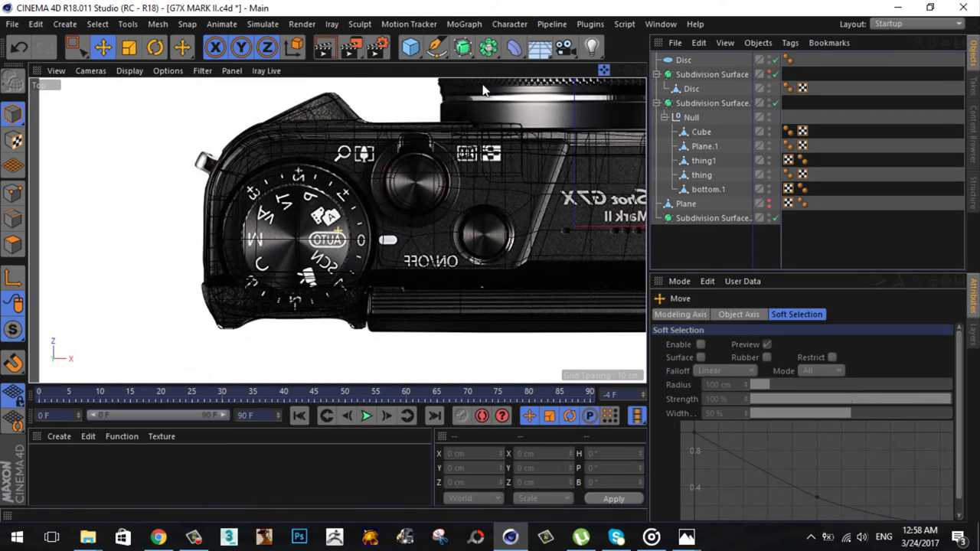
left_click_drag(410, 47, 436, 76)
scroll(488, 228, "up", 3)
left_click(728, 313)
left_click_drag(783, 346, 784, 342)
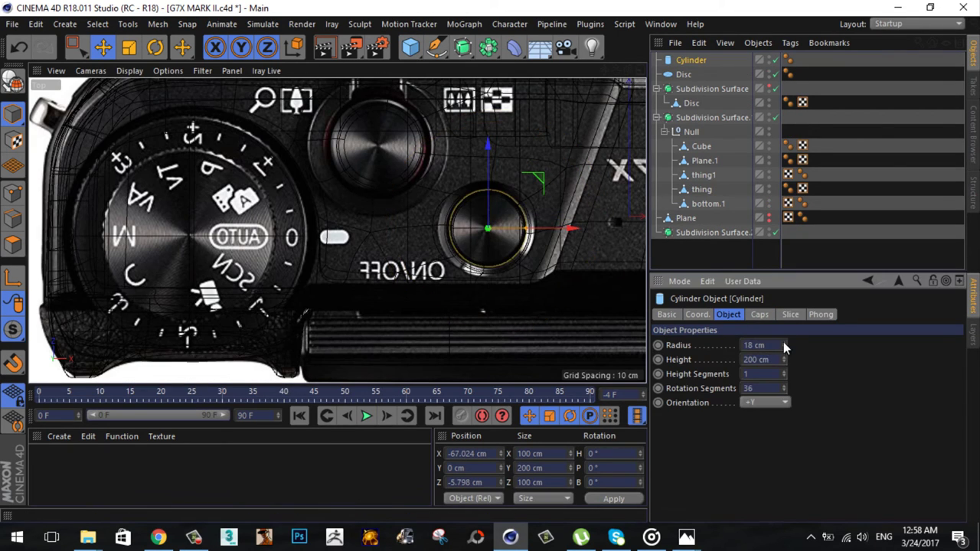
Step: Copy the cylinder over the round top button, flatten it and seat it on the camera top
mouse_move(619, 103)
left_mouse_down("ctrl")
mouse_move(491, 115)
mouse_move(432, 146)
left_mouse_up("ctrl")
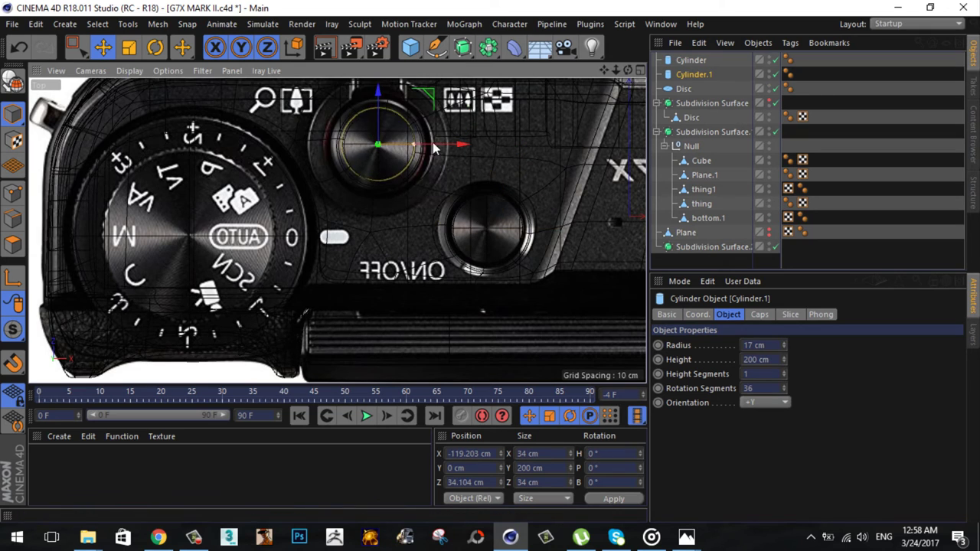
key("F1")
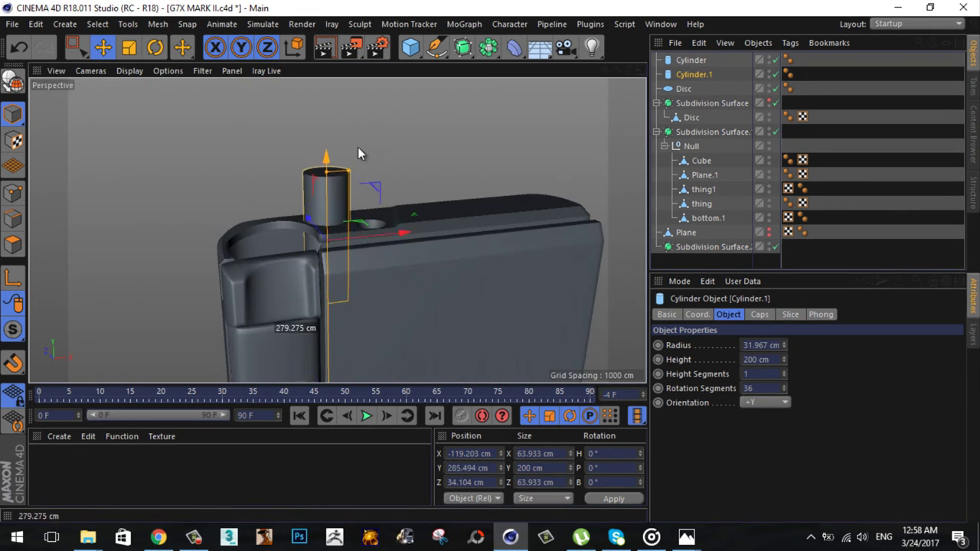
left_click_drag(358, 147, 337, 211)
scroll(356, 211, "up", 3)
mouse_move(435, 208)
left_mouse_down()
mouse_move(383, 211)
mouse_move(357, 176)
mouse_move(386, 219)
left_mouse_up()
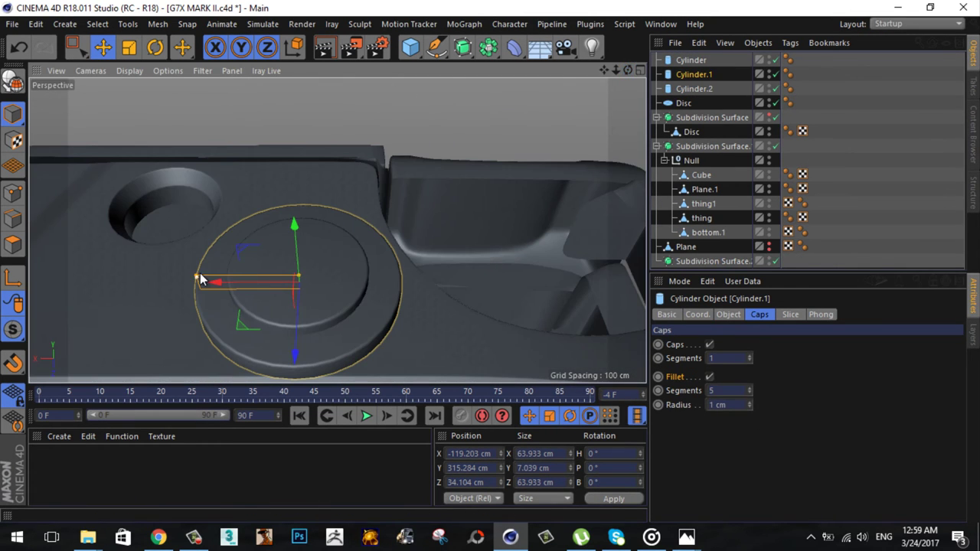
Step: Enable Caps Fillet on Cylinder.1 and select its raised copy Cylinder.2
left_click(728, 314)
left_click(618, 70)
middle_click(575, 198)
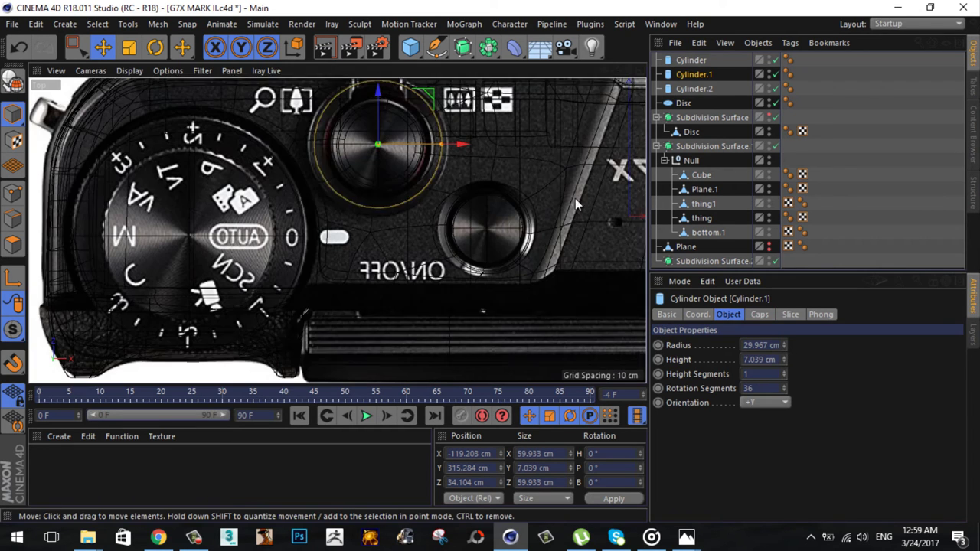
left_click(693, 89)
key("F1")
Step: Raise Cylinder.2 above the base cylinder and make it an editable polygon object
left_click_drag(284, 176, 306, 159)
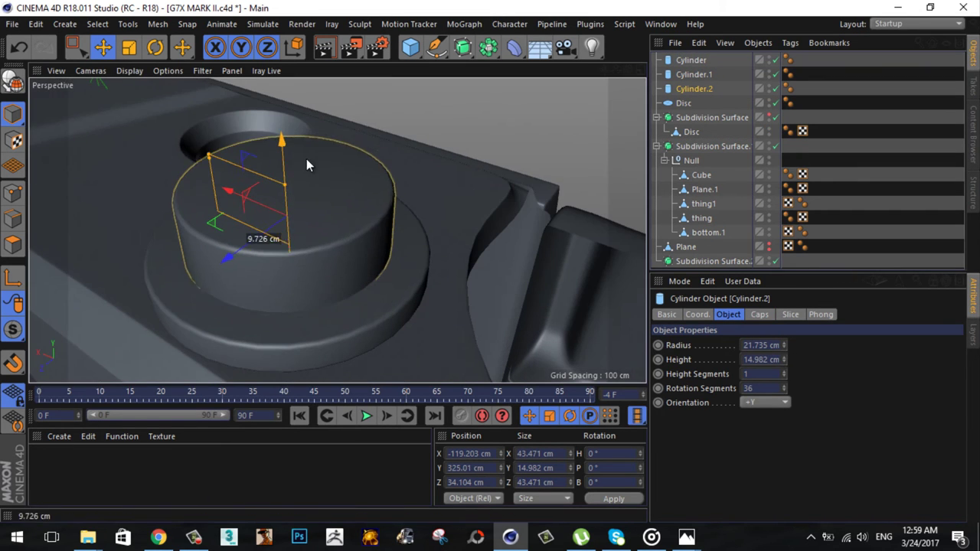
left_click(759, 314)
key("c")
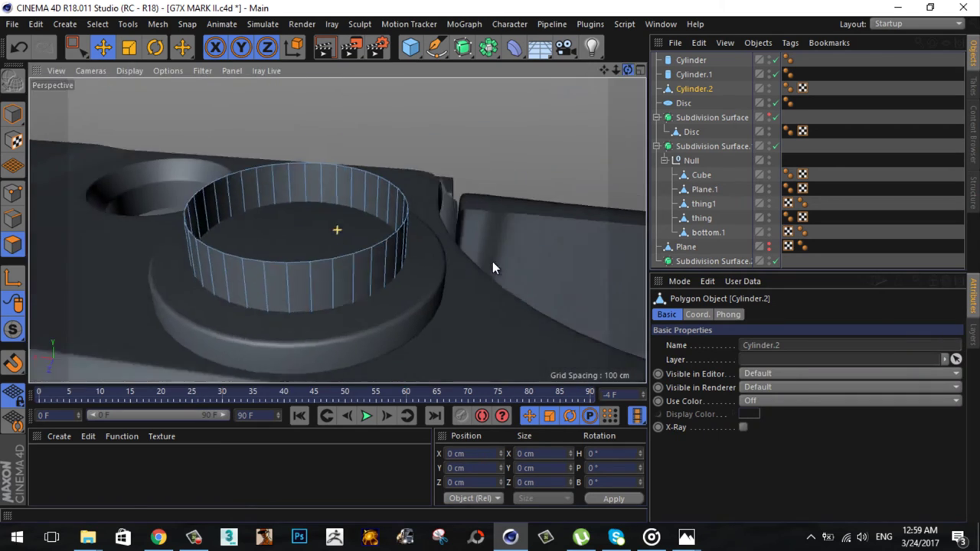
key("F2")
key("0")
key("ctrl+a")
key("t")
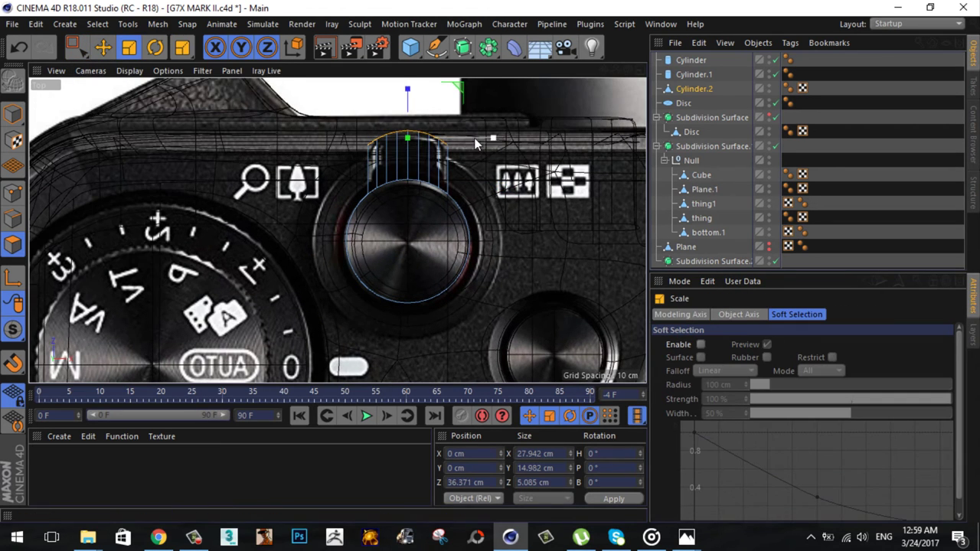
key("F5")
left_click(331, 69)
Step: Scale the ring's top edge loop inward to about half its size
key("u")
key("l")
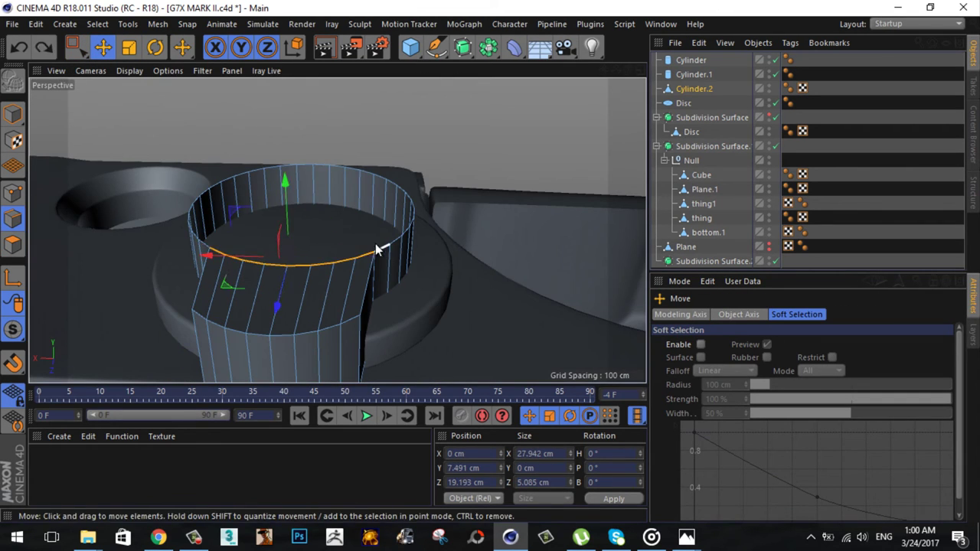
left_click(378, 246)
key("t")
mouse_move(413, 130)
left_mouse_down()
mouse_move(307, 232)
mouse_move(368, 222)
left_mouse_up()
Step: Close the ring's inner opening with Stitch and Sew and Close Polygon Hole
right_click(372, 222)
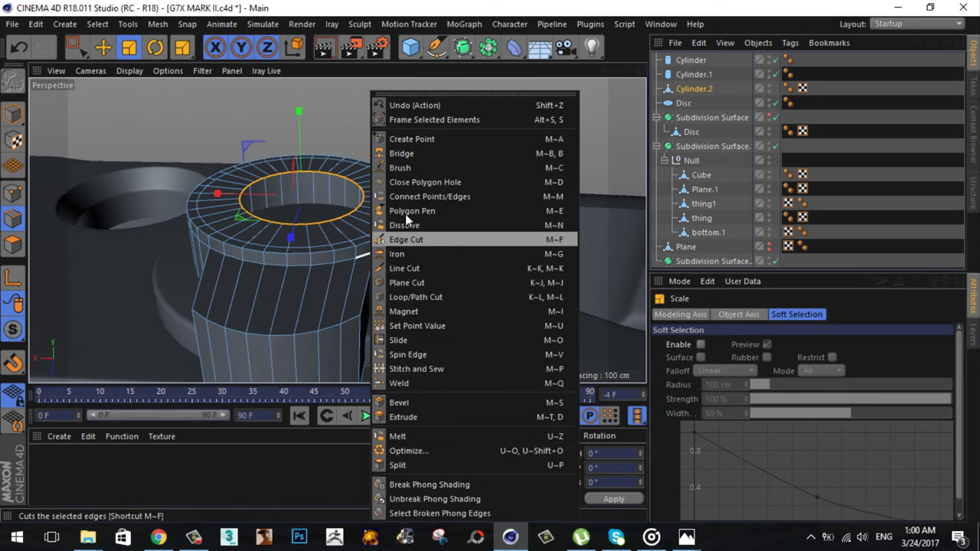
key("e")
right_click(466, 247)
left_click(536, 369)
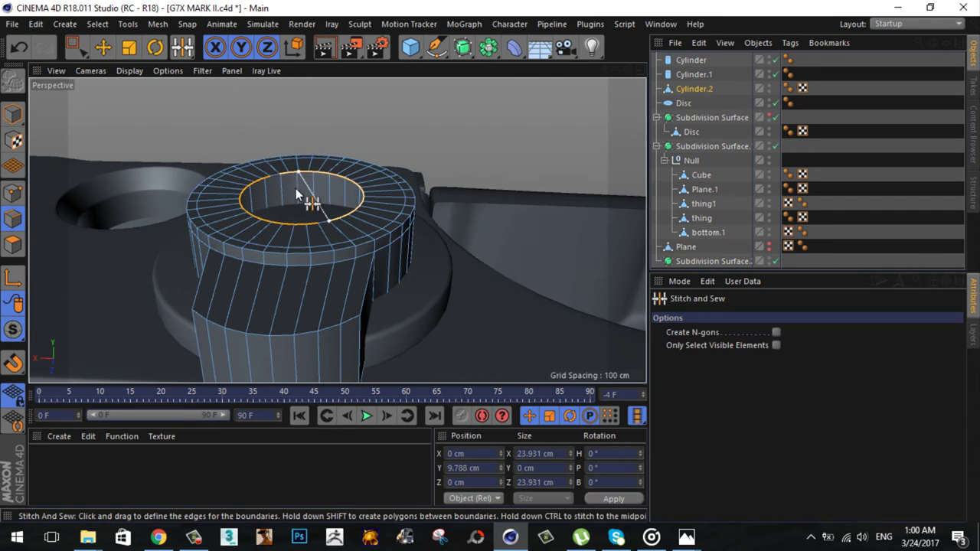
key("e")
right_click(368, 187)
left_click(446, 184)
Step: Extrude a band of side polygons outward into a lever tab and bevel its edges
left_click(324, 159)
key("e")
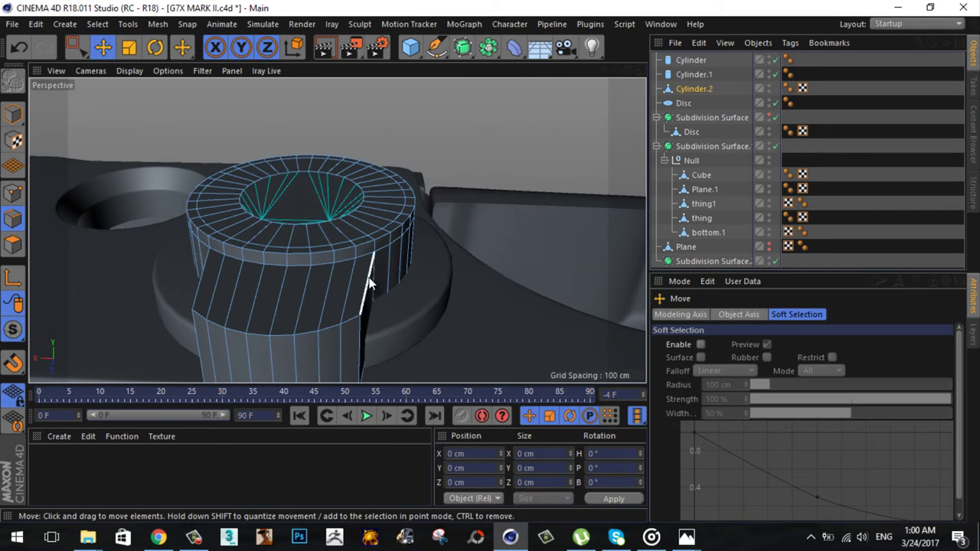
mouse_move(630, 74)
left_mouse_down()
mouse_move(582, 84)
mouse_move(482, 291)
left_mouse_up()
right_click(483, 157)
left_click(528, 402)
key("e")
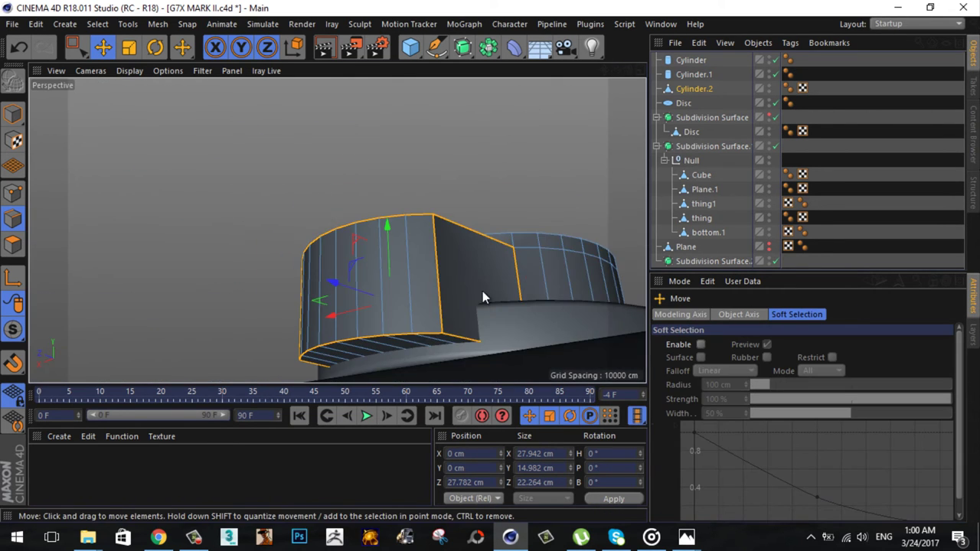
right_click(482, 291)
left_click(528, 334)
left_click_drag(617, 71, 490, 261)
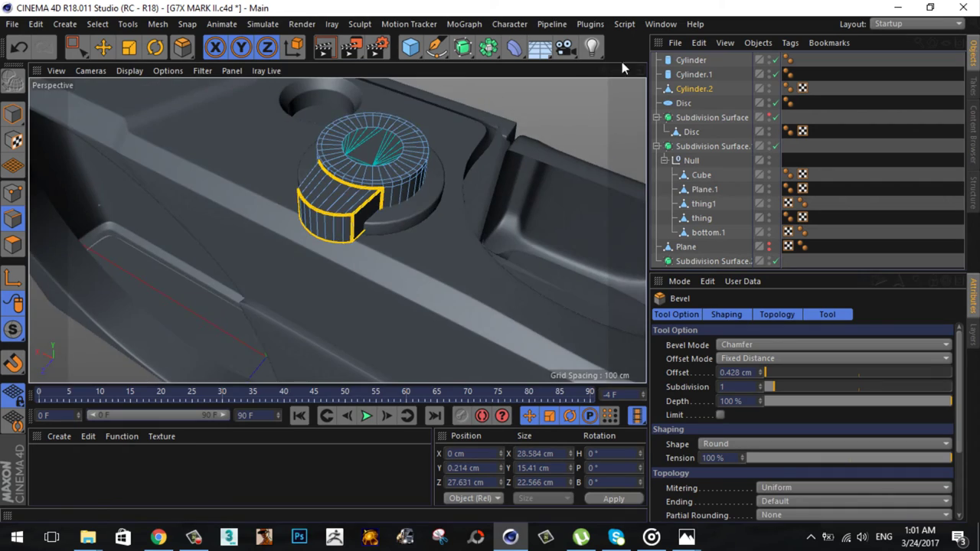
Step: Move Cylinder.2 into the smoothed Null group
key("F3")
left_click(76, 47)
scroll(475, 153, "up", 3)
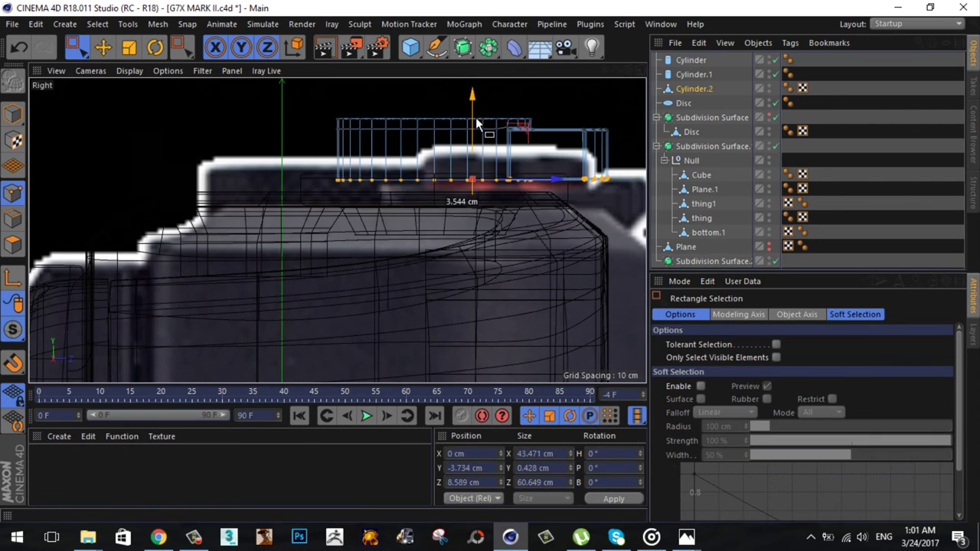
key("F2")
key("e")
left_click_drag(694, 89, 691, 160)
Step: Extend the selection over the tab's top and apply an inner extrude
key("F1")
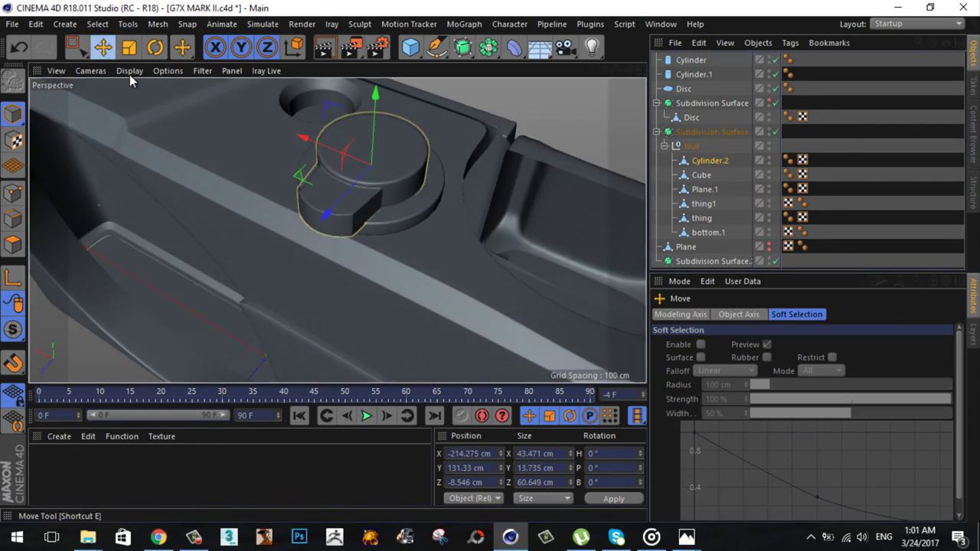
key("F5")
key("F2")
scroll(339, 200, "up", 3)
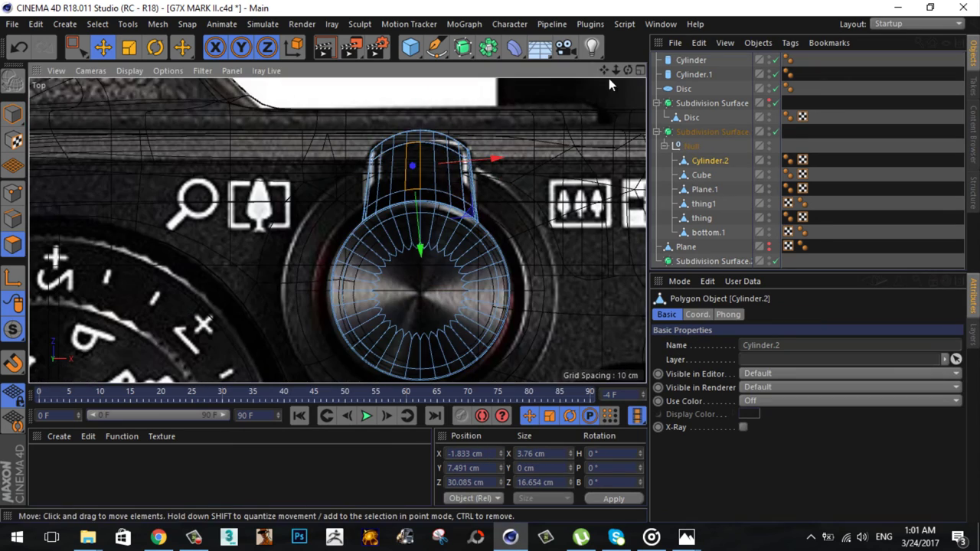
key("F5")
left_click(107, 145, "shift")
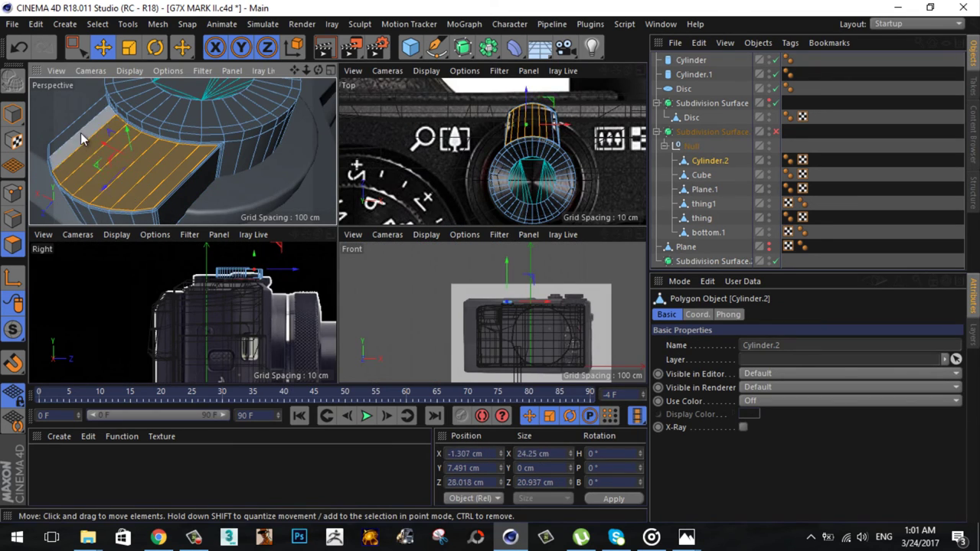
key("i")
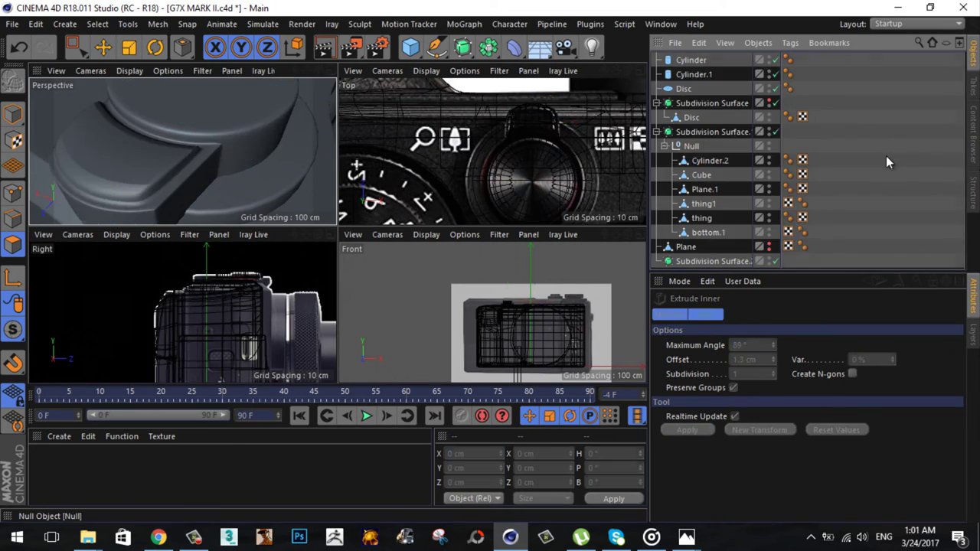
key("t")
left_click_drag(92, 136, 339, 229, "alt")
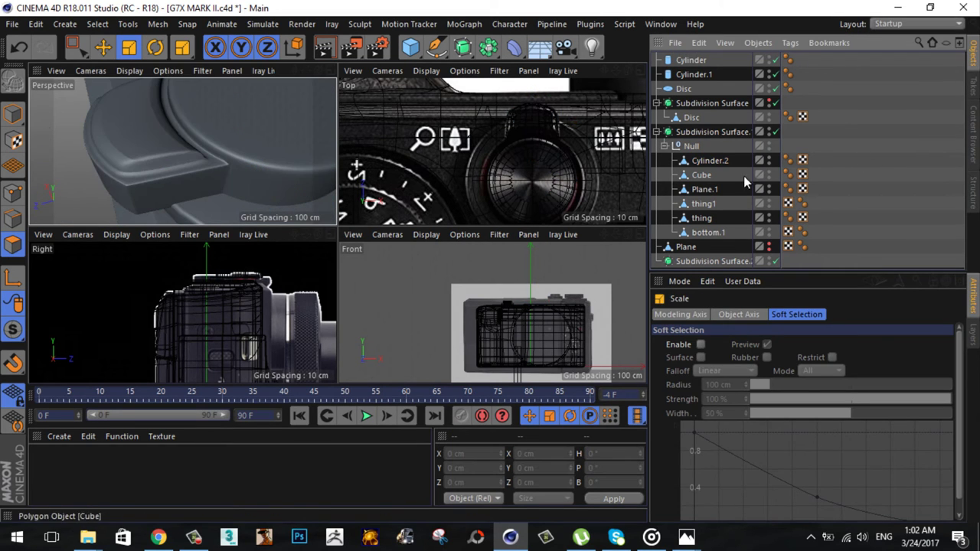
Step: Check Cylinder.2's shading tag and add a new 50 cm cylinder for the mode dial
left_click(787, 160)
middle_click(639, 84)
scroll(492, 266, "up", 3)
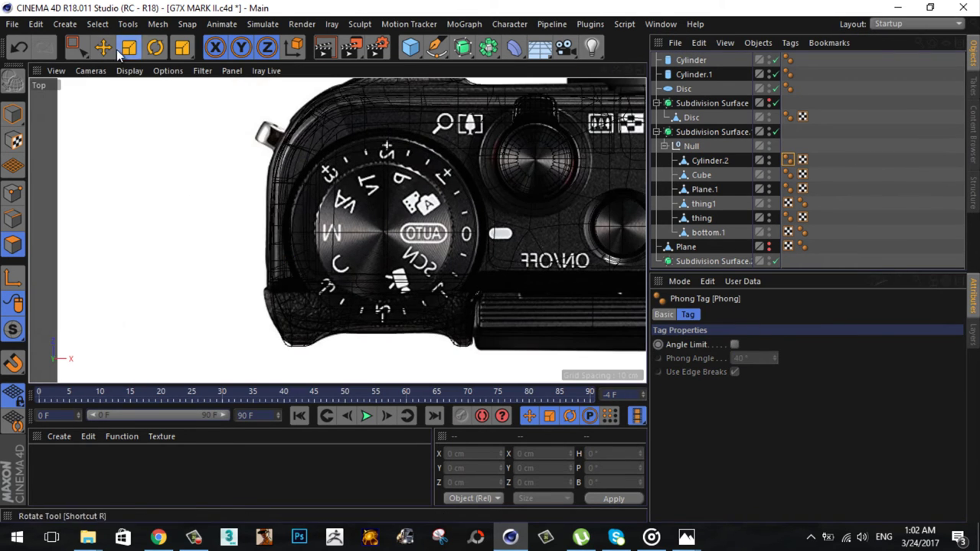
left_click(103, 47)
Step: Place the new cylinder on the mode dial, oriented along Y and widened to match
left_click_drag(410, 47, 459, 47)
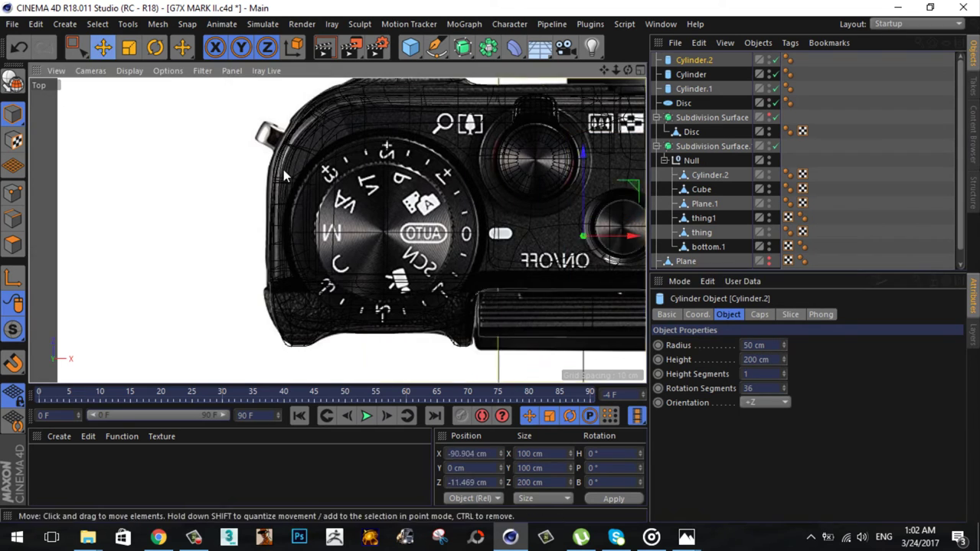
left_click_drag(284, 169, 383, 233)
left_click(764, 403)
left_click(769, 437)
left_click_drag(783, 346, 782, 337)
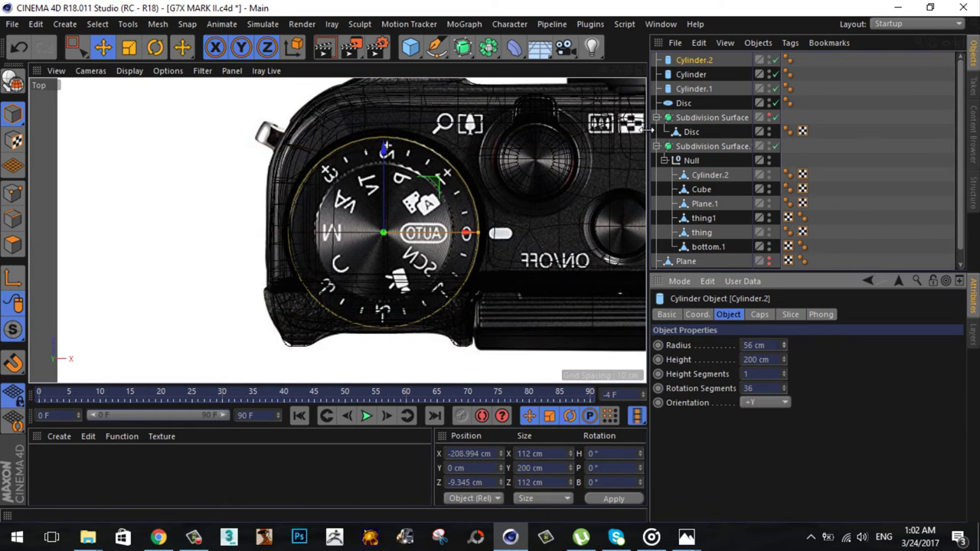
Step: Flatten the dial cylinder and lift it onto the camera's top
middle_click(345, 306)
middle_click(176, 306)
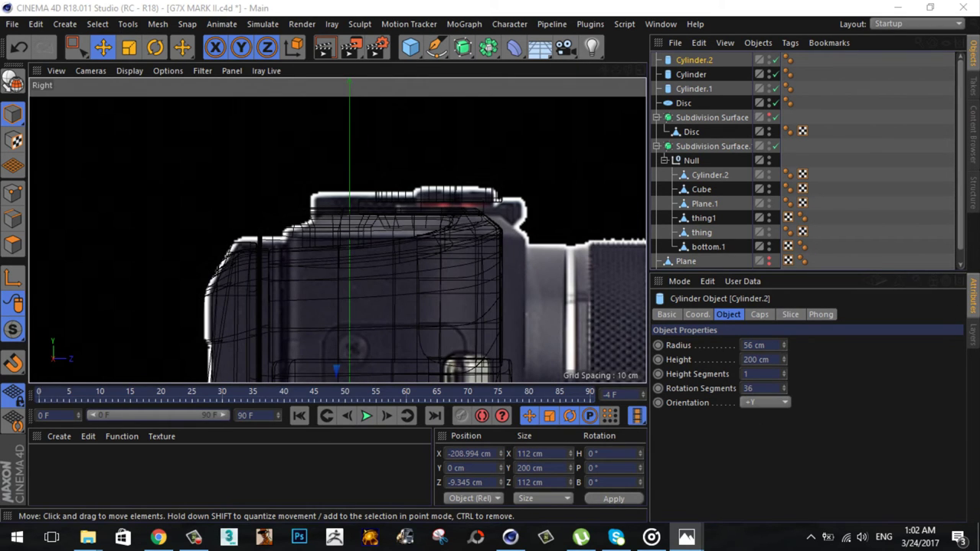
scroll(384, 331, "down", 3)
scroll(384, 331, "up", 3)
left_click_drag(359, 306, 366, 207)
scroll(426, 243, "down", 3)
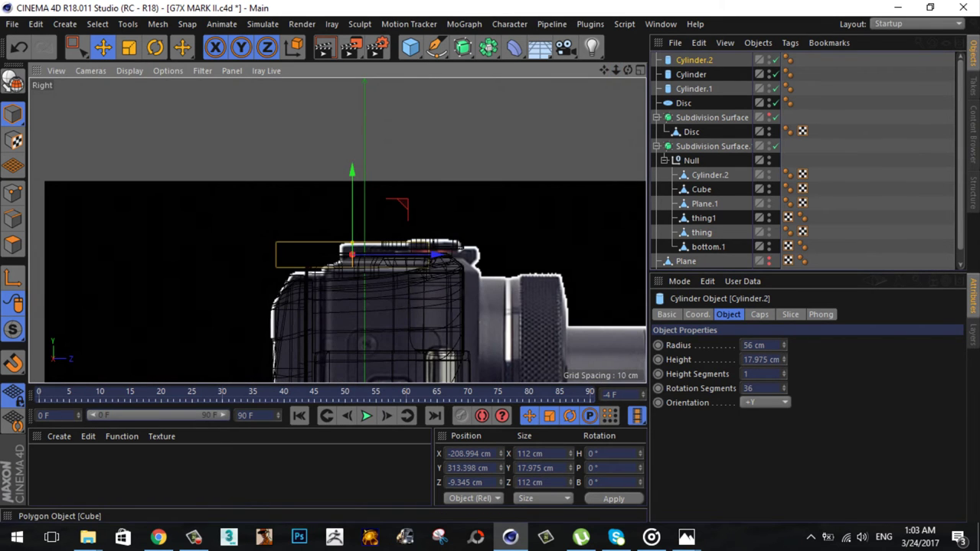
scroll(413, 255, "up", 3)
left_click_drag(412, 258, 379, 276)
scroll(490, 261, "down", 3)
scroll(490, 261, "up", 2)
Step: Nudge the dial cylinder along X and enlarge its radius to 58 cm
key("F1")
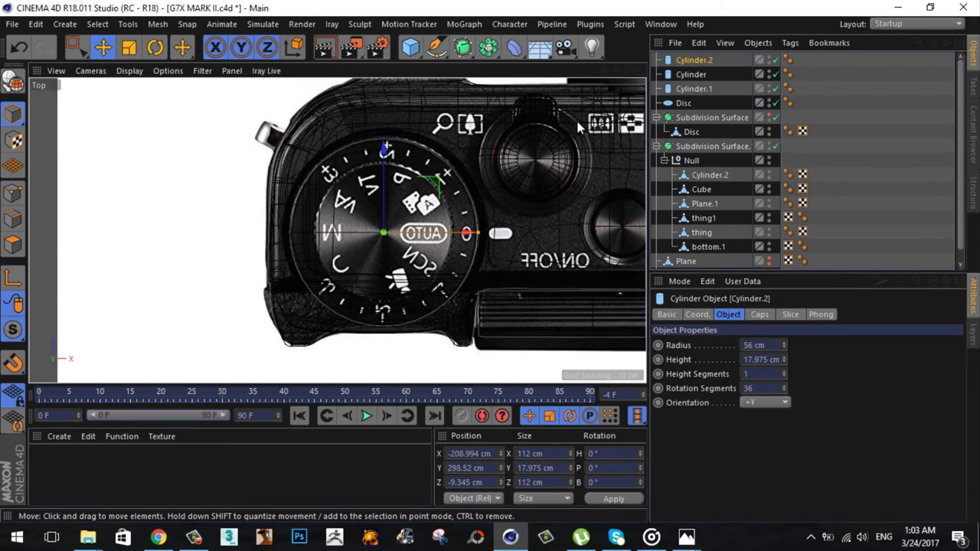
scroll(421, 82, "up", 5)
scroll(488, 261, "down", 3)
mouse_move(488, 261)
left_mouse_down("alt")
mouse_move(617, 112)
mouse_move(593, 75)
left_mouse_up("alt")
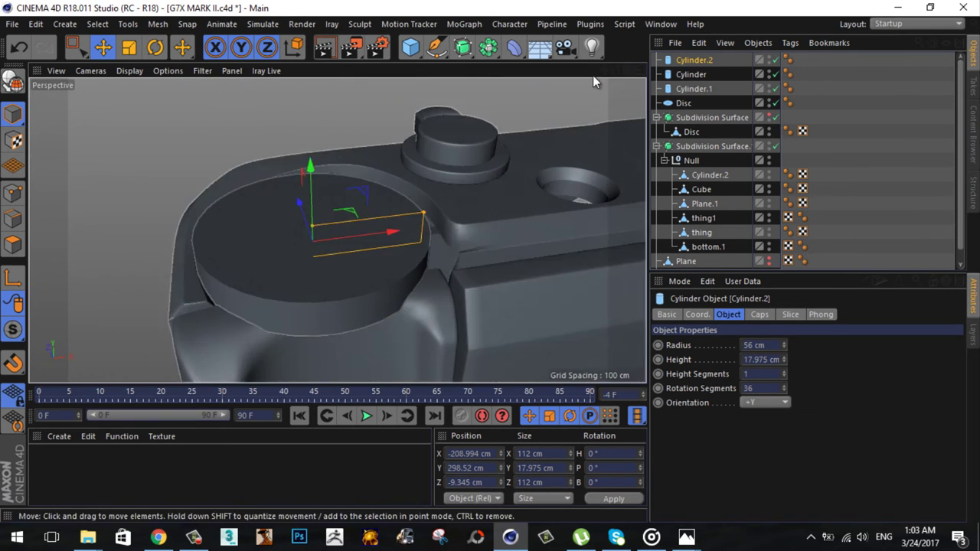
scroll(592, 75, "up", 3)
mouse_move(367, 218)
left_mouse_down()
mouse_move(493, 261)
mouse_move(428, 229)
left_mouse_up()
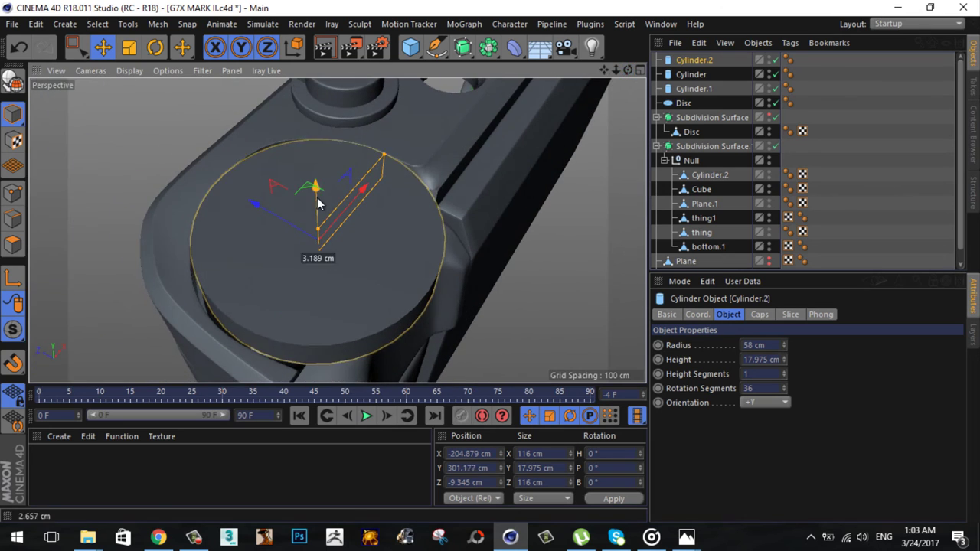
left_click_drag(383, 157, 384, 155)
Step: Duplicate the dial cylinder as Cylinder.3 and shrink its radius to 36 cm
left_click_drag(315, 187, 389, 154, "ctrl")
key("F5")
key("F3")
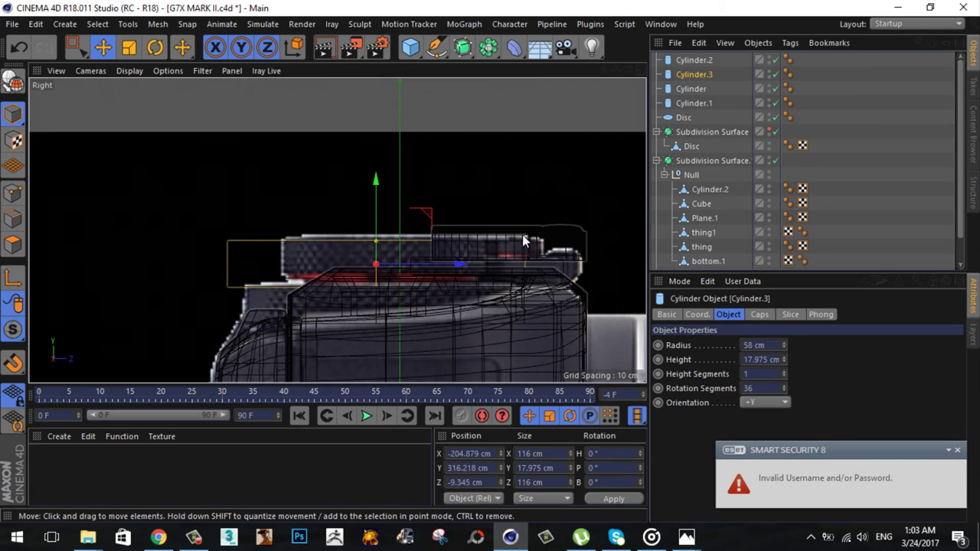
left_click(783, 342)
left_click_drag(786, 345, 656, 204)
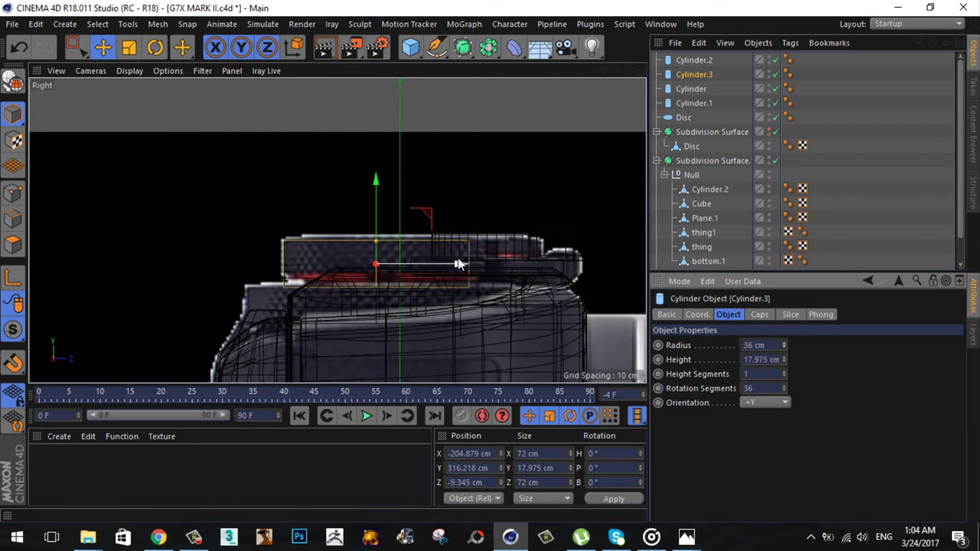
key("F1")
left_click_drag(628, 71, 487, 132)
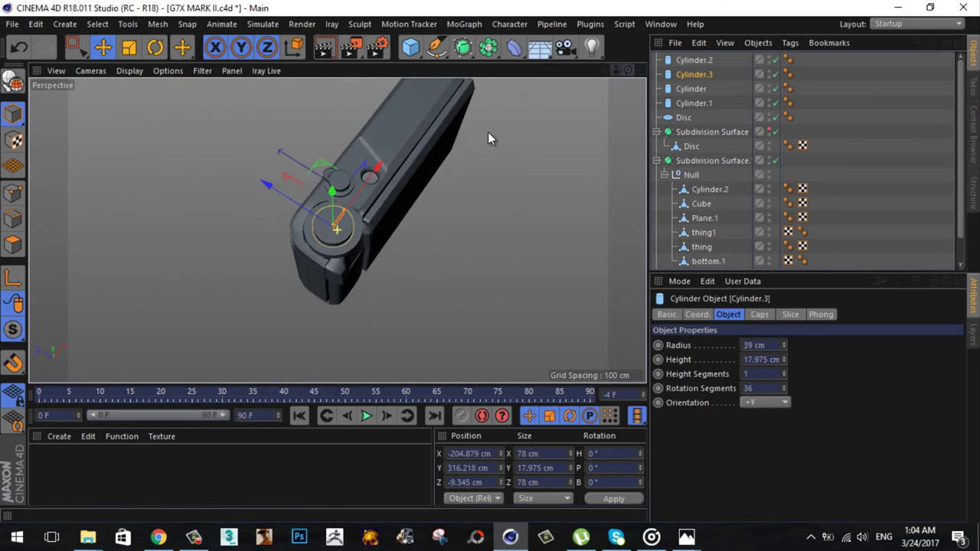
Step: Set the small Cylinder's height to 11.42 cm and raise it slightly
left_click(693, 88)
left_click(683, 117)
left_click(693, 88)
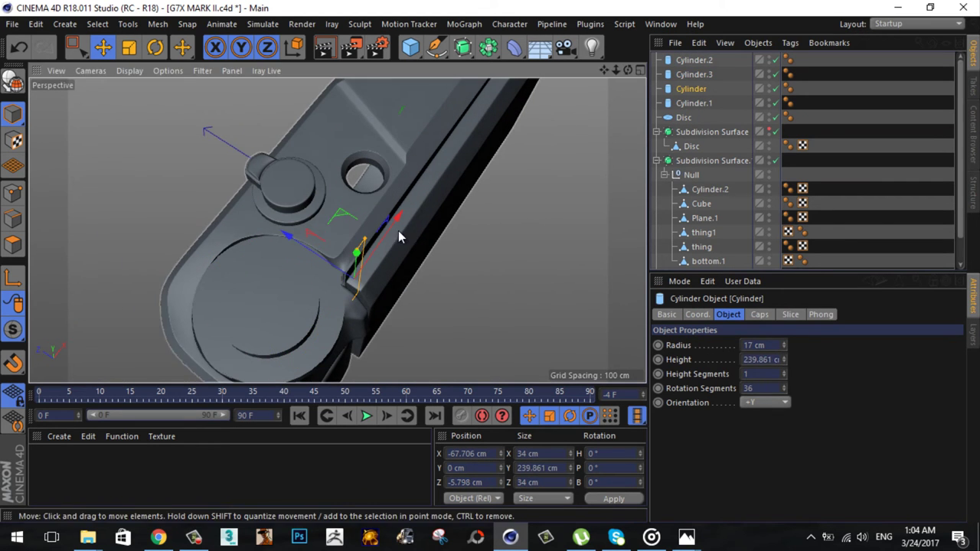
key("F5")
key("F1")
left_click_drag(368, 131, 373, 146)
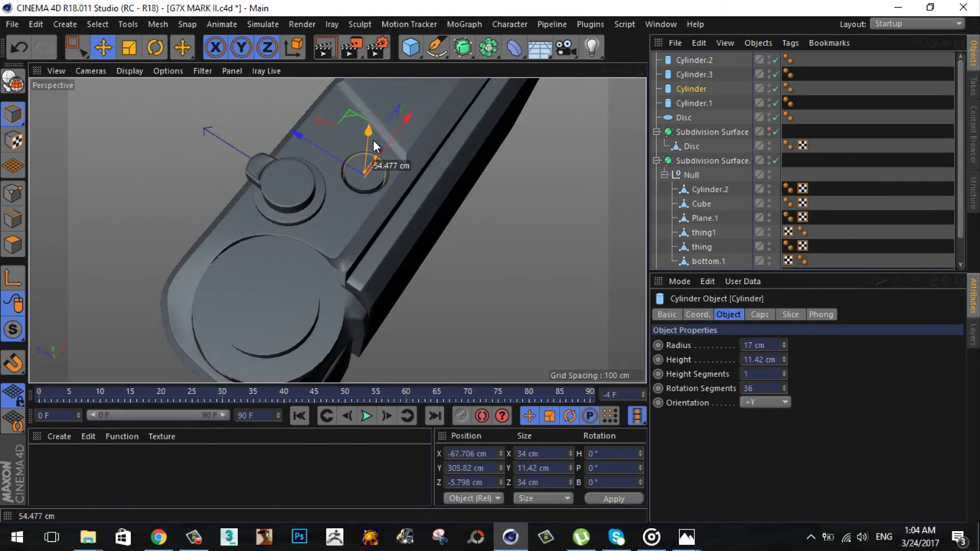
mouse_move(597, 306)
left_mouse_down("alt")
mouse_move(262, 273)
mouse_move(255, 149)
mouse_move(490, 262)
mouse_move(605, 71)
mouse_move(635, 72)
left_mouse_up("alt")
key("F3")
scroll(338, 235, "up", 3)
Step: Select the lens Disc, nudge it along its axis, and compare with the G7X reference photo
scroll(700, 248, "down", 1)
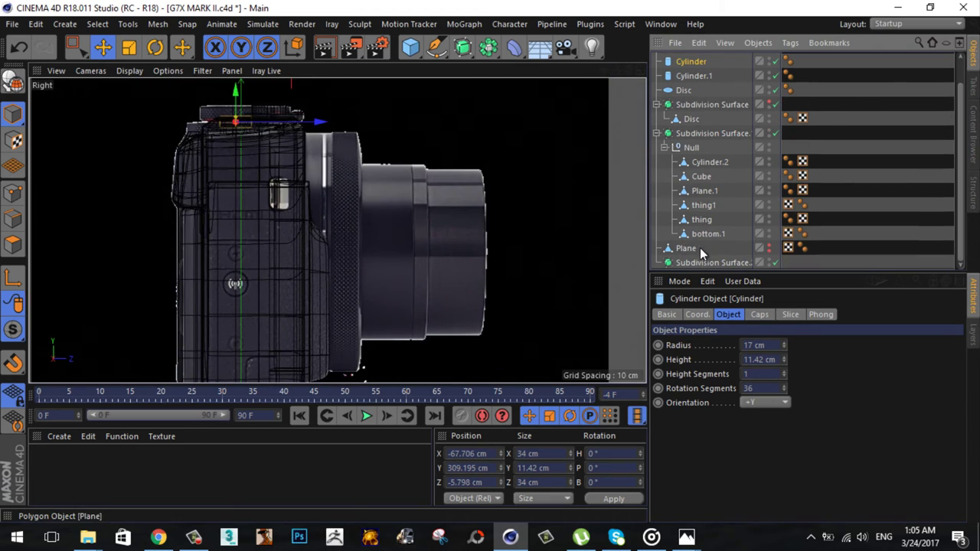
left_click(691, 118)
left_click_drag(428, 261, 404, 267)
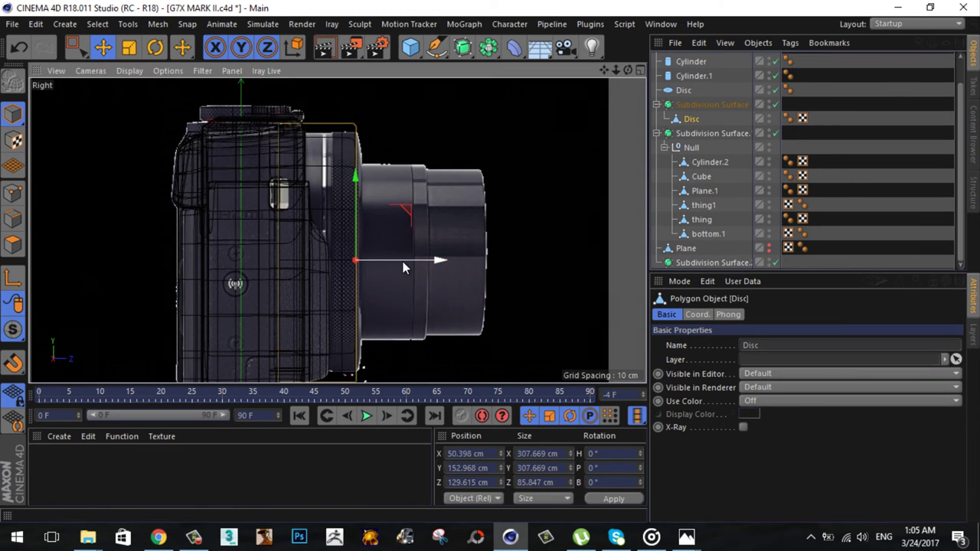
key("F5")
key("F1")
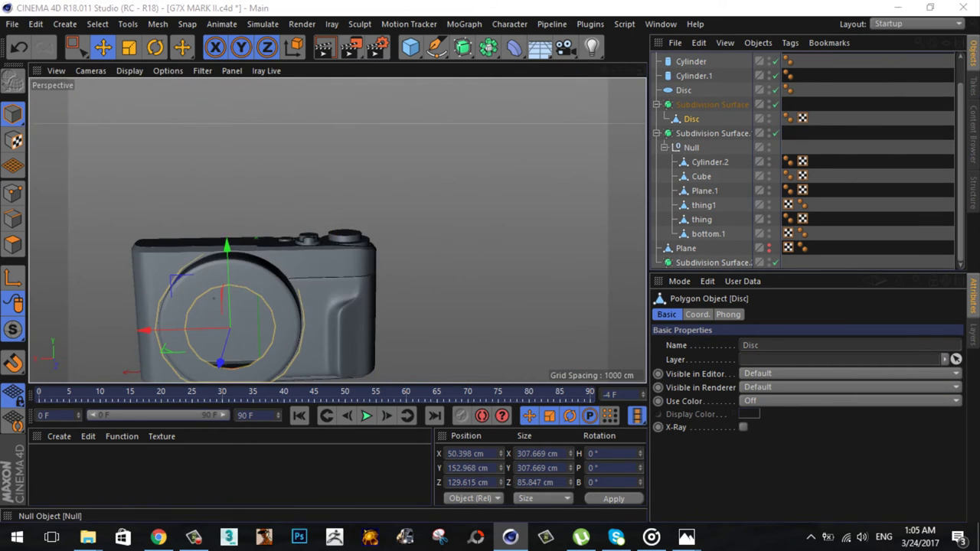
key("alt+Tab")
key("alt+Tab")
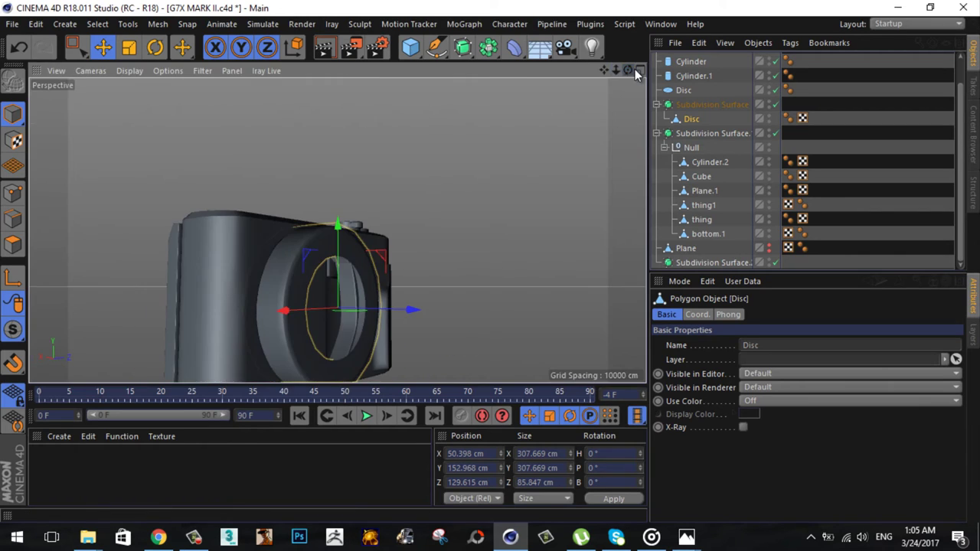
key("F4")
Step: Push the selected lens ring edge loop forward along Z
key("F5")
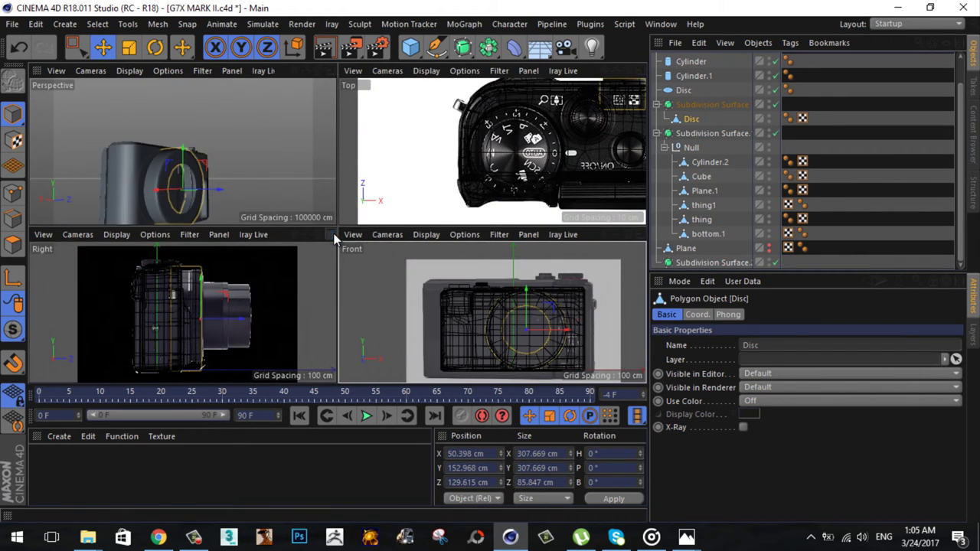
key("F3")
middle_click(450, 158)
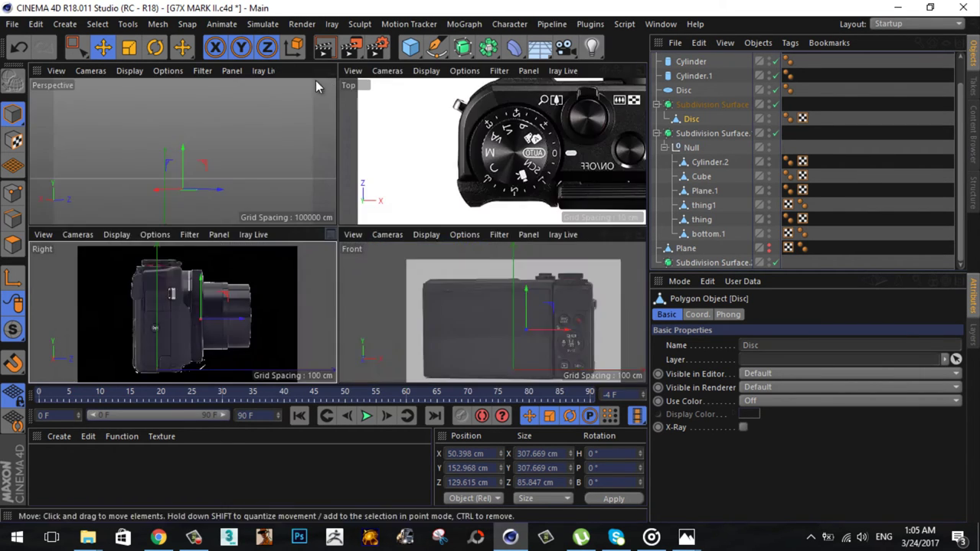
middle_click(316, 81)
left_click_drag(489, 261, 497, 140, "alt")
key("e")
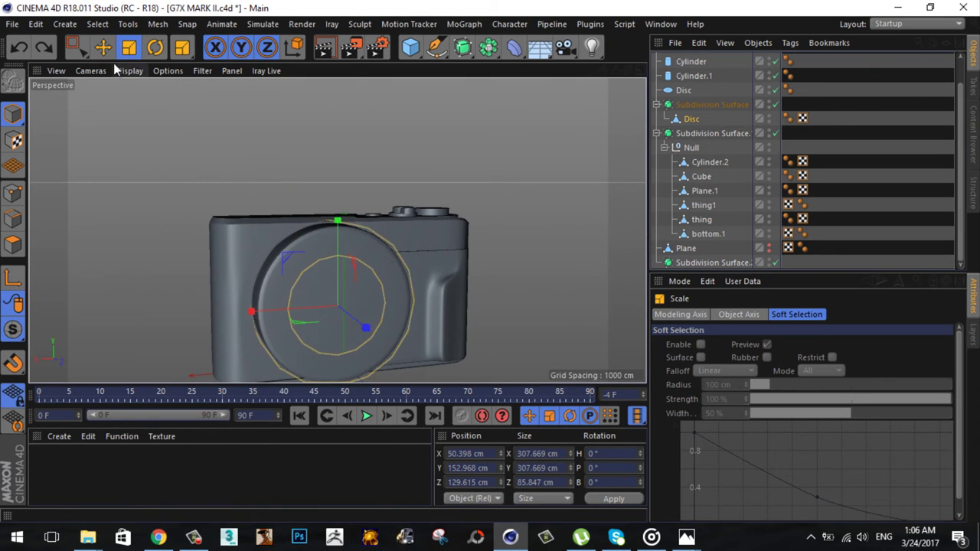
middle_click(327, 235)
middle_click(328, 235)
scroll(418, 242, "down", 3)
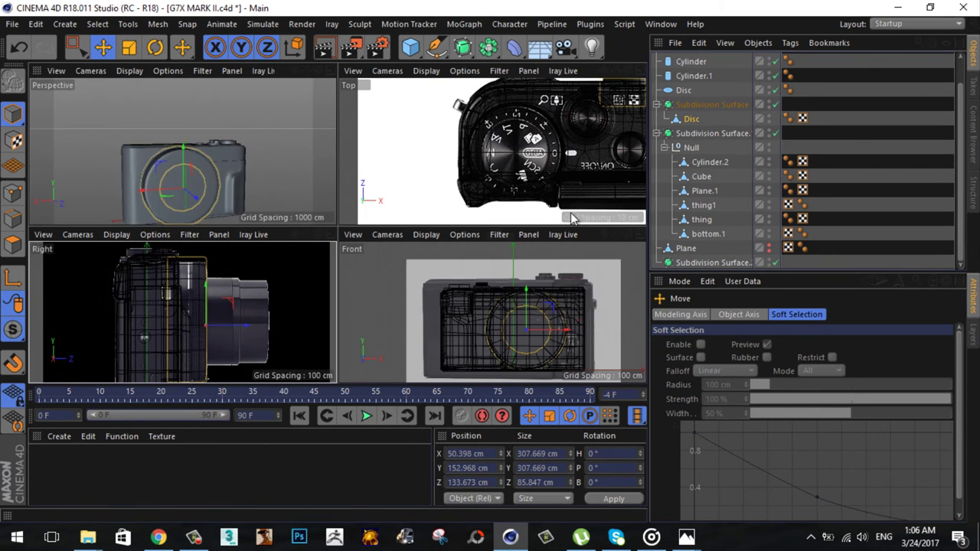
middle_click(422, 226)
left_click_drag(256, 325, 286, 320)
key("t")
key("e")
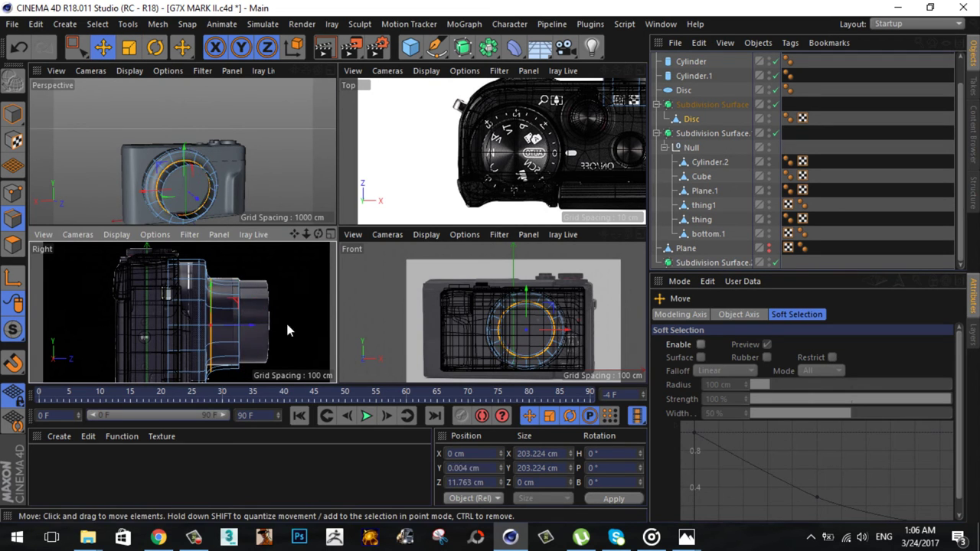
Step: Bevel the lens ring edges with a 3.513 cm offset
scroll(202, 294, "up", 3)
key("m")
key("s")
left_click_drag(202, 294, 323, 253)
scroll(564, 344, "up", 3)
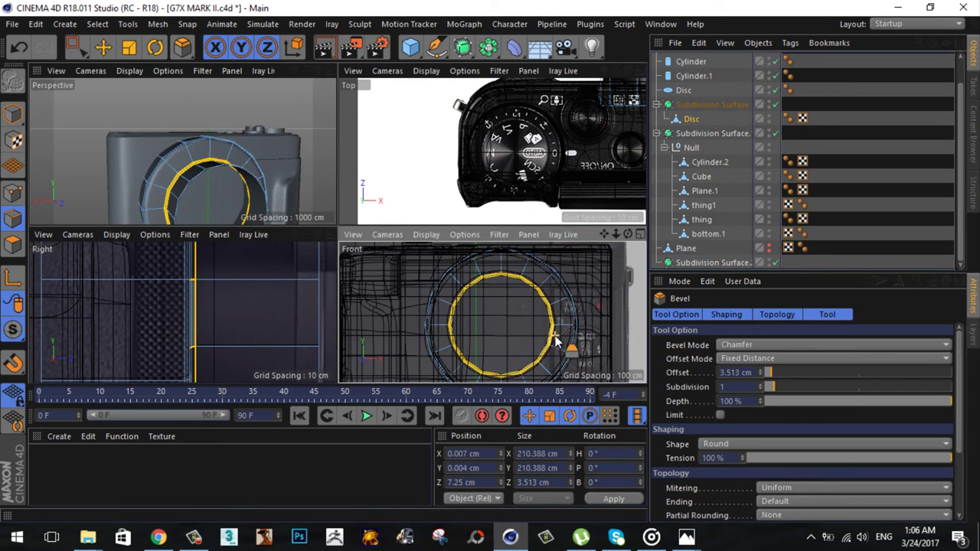
Step: Inspect the front view's background reference settings
middle_click(565, 344)
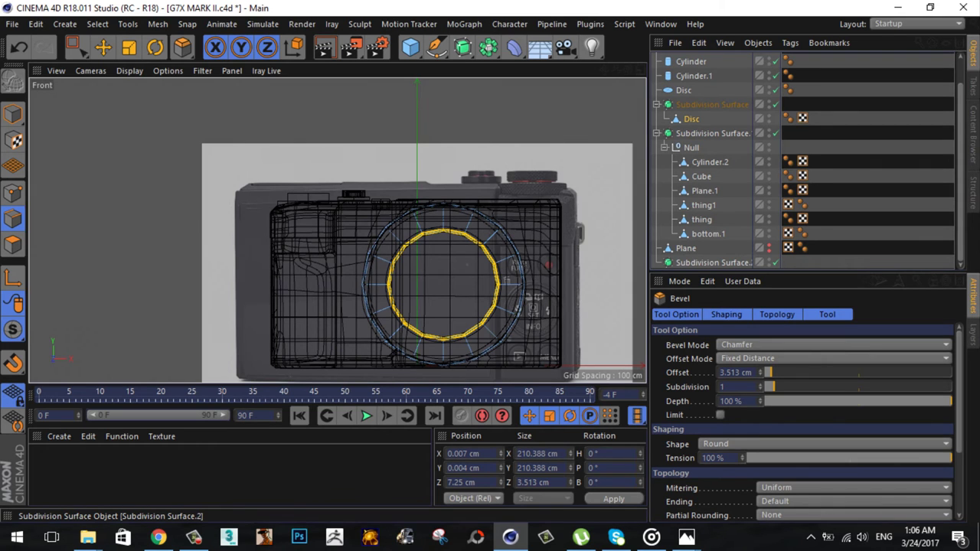
key("shift+v")
scroll(421, 132, "up", 3)
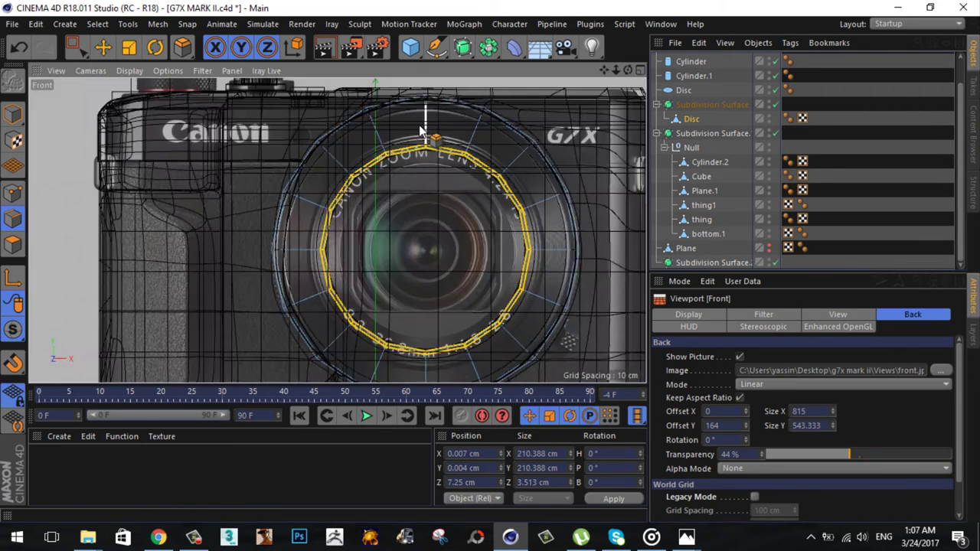
scroll(505, 107, "up", 2)
scroll(564, 214, "down", 2)
left_click(641, 70)
Step: Scale the selected lens ring loop to about 96.7%
key("0")
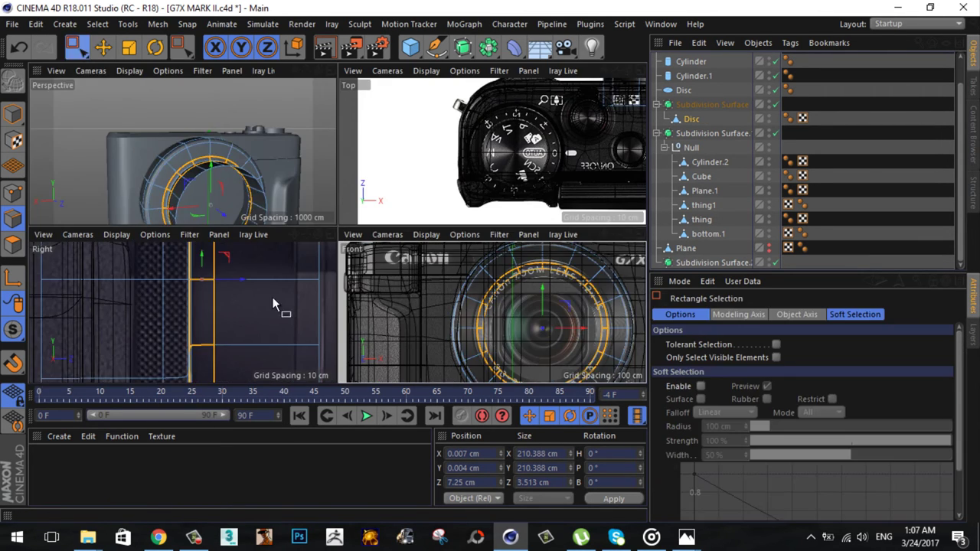
key("t")
middle_click(328, 237)
mouse_move(543, 222)
left_mouse_down()
mouse_move(578, 147)
mouse_move(595, 209)
mouse_move(597, 147)
left_mouse_up()
key("e")
key("t")
key("e")
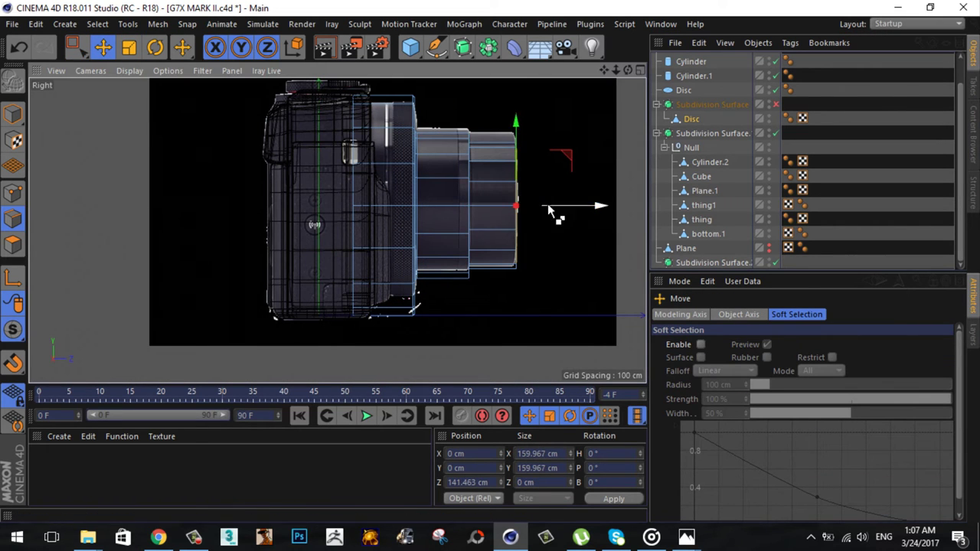
middle_click(547, 206)
middle_click(331, 72)
Step: Bevel the selected edge loop again with a 1.264 cm offset
mouse_move(491, 260)
left_mouse_down("alt")
mouse_move(383, 227)
mouse_move(493, 261)
mouse_move(485, 266)
mouse_move(635, 243)
left_mouse_up("alt")
key("m")
key("s")
scroll(351, 215, "up", 3)
scroll(350, 207, "up", 5)
scroll(389, 194, "down", 5)
scroll(389, 194, "down", 5)
middle_click(636, 242)
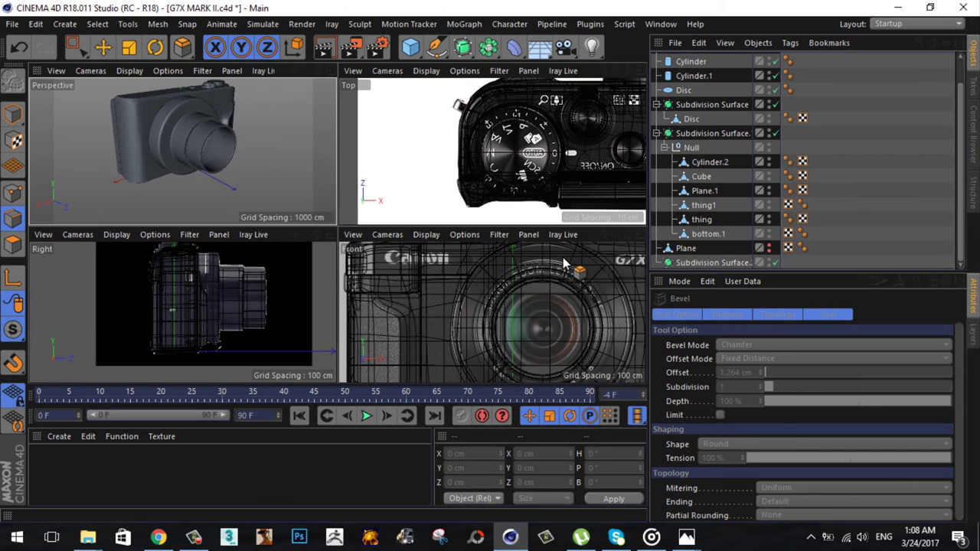
scroll(553, 294, "up", 4)
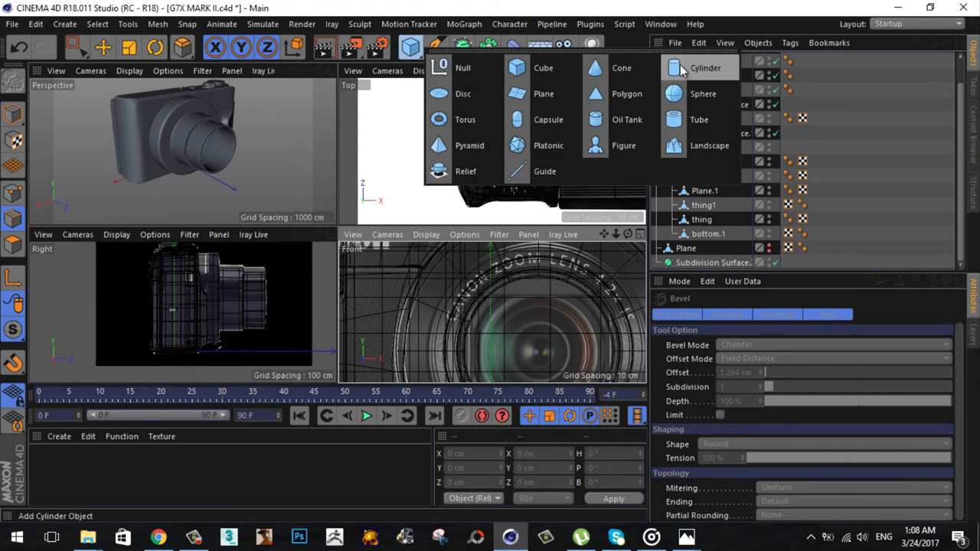
Step: Add a Tube aligned to the lens disc, facing +Z, with radii 59 and 92 cm
left_click_drag(409, 48, 696, 120)
left_click_drag(693, 61, 693, 145)
right_click(84, 137)
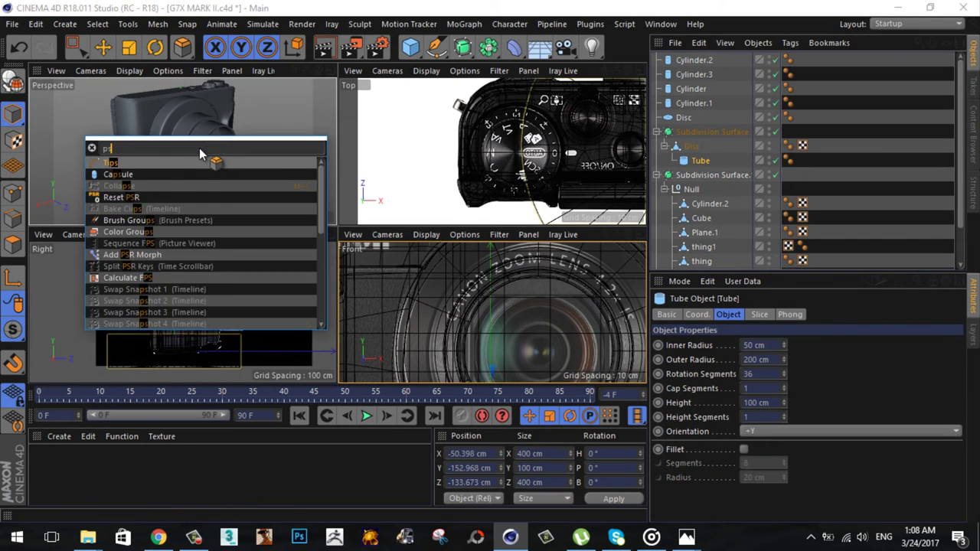
left_click(164, 169)
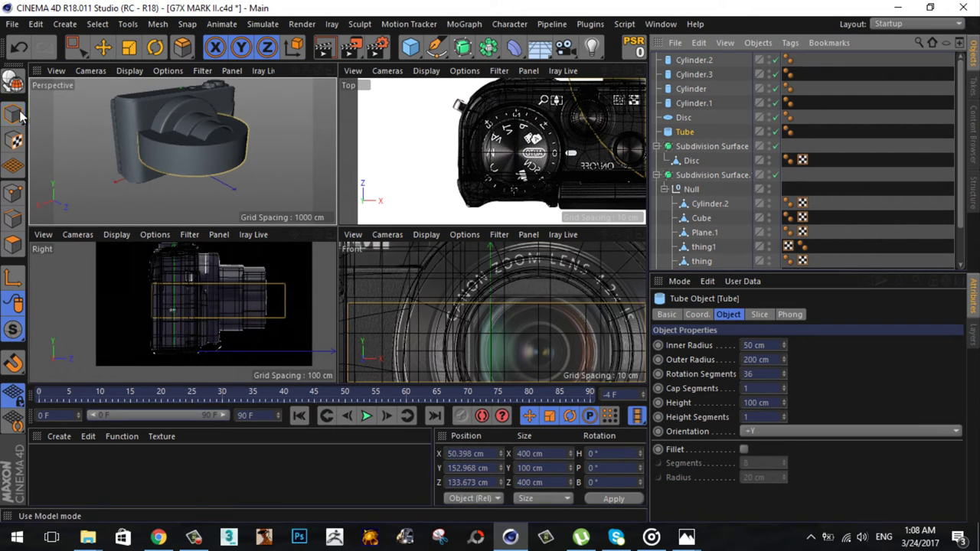
left_click(797, 430)
left_click(787, 459)
left_click(784, 349)
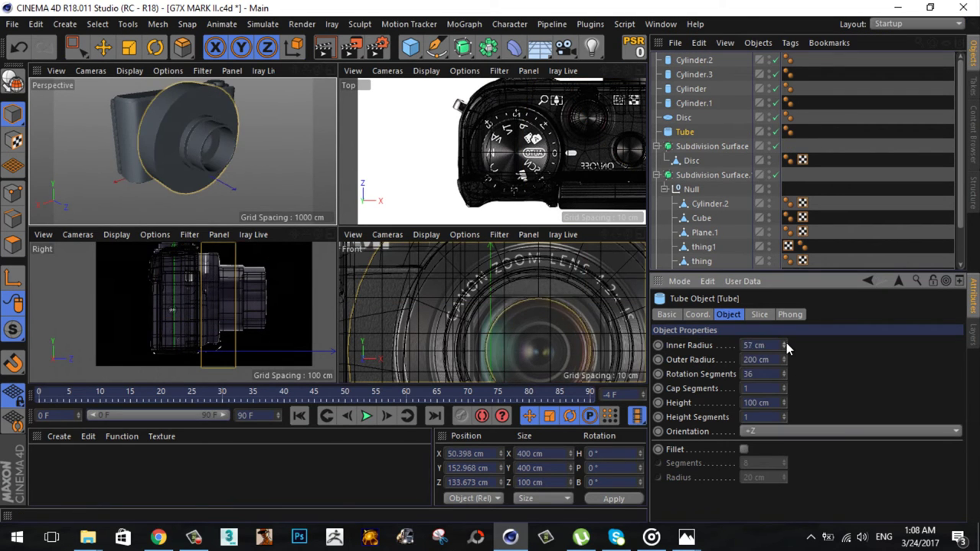
left_click_drag(786, 371, 786, 359)
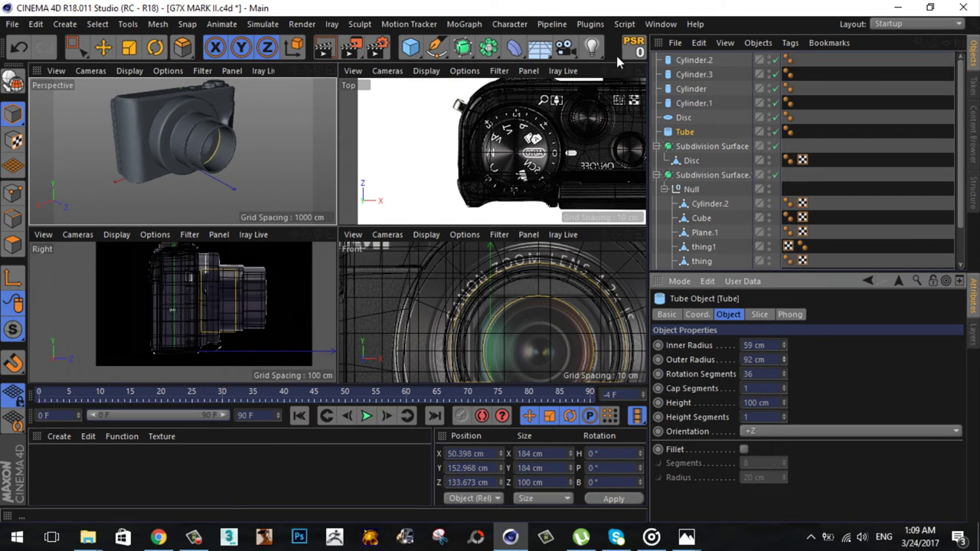
Step: Turn off the lens disc's Subdivision Surface and pull the lens front back toward the body
key("F3")
left_click(691, 160)
left_click(712, 146, "ctrl")
key("q")
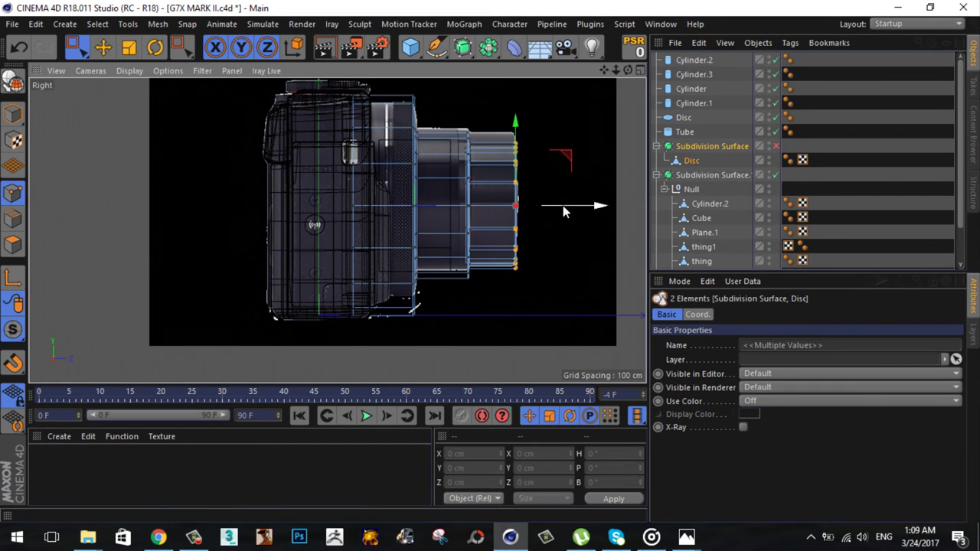
left_click_drag(563, 205, 528, 208)
Step: Delete the trial tube from the scene
key("F1")
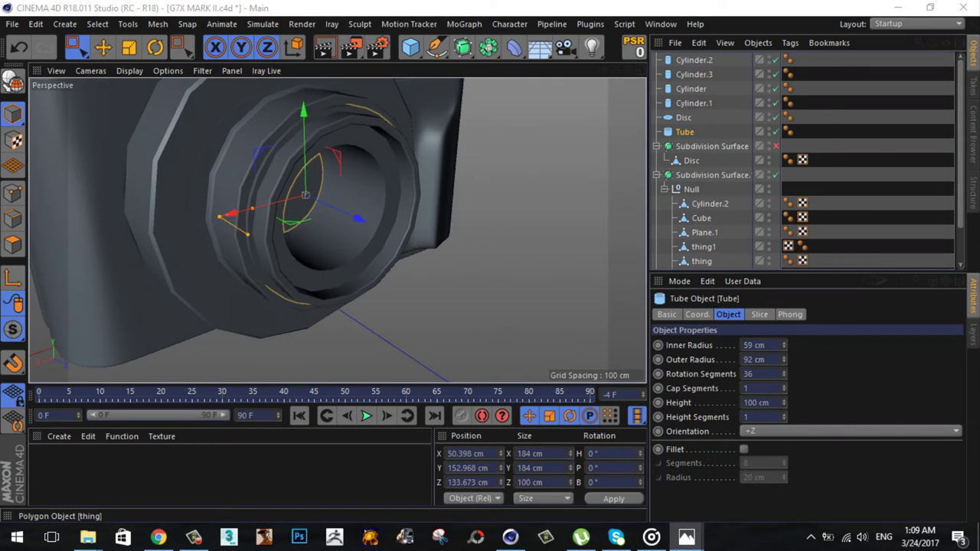
key("e")
key("Delete")
Step: In the front view, hide the camera body group and add a plane facing +Z
key("F5")
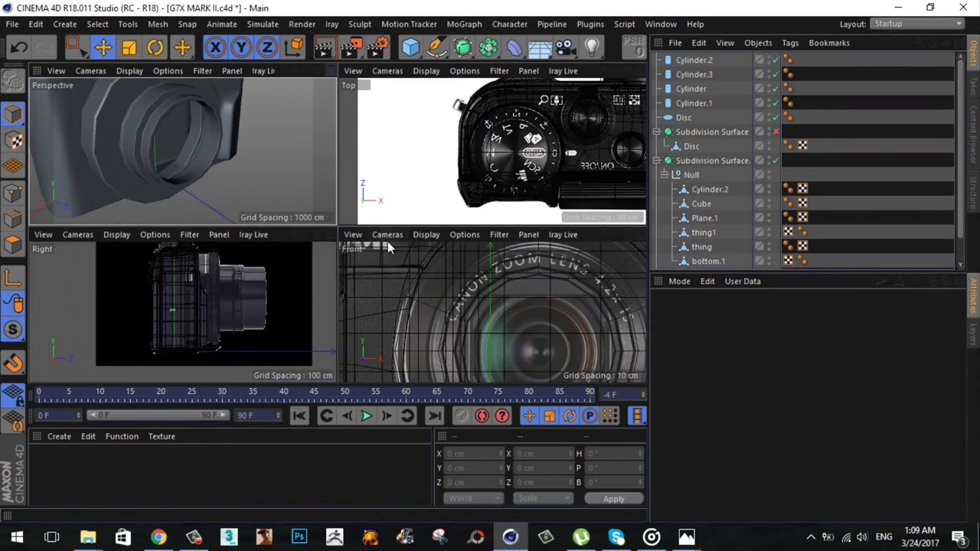
key("F4")
scroll(490, 261, "down", 2)
key("shift+v")
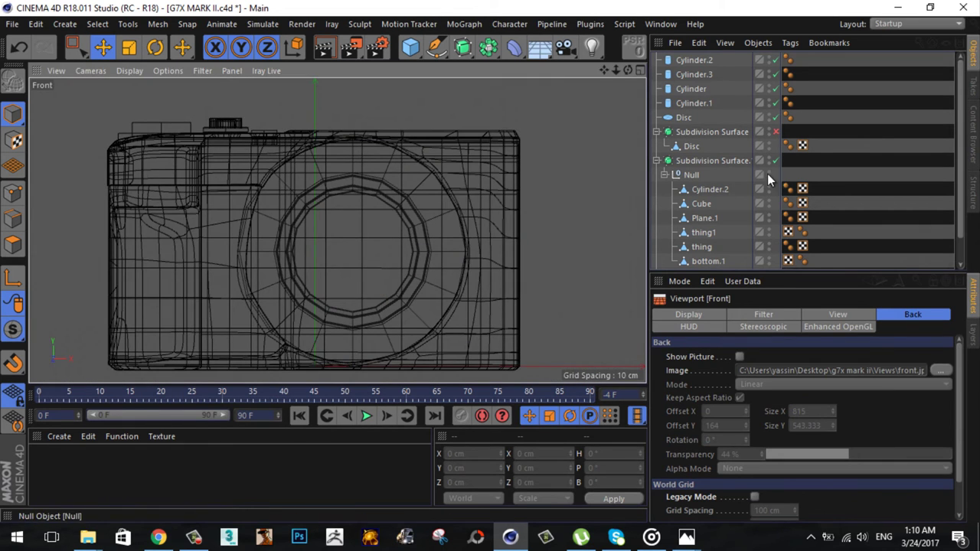
left_click(769, 174)
left_click(758, 402)
left_click(757, 468)
Step: Fit the plane into the lens opening at 159.2 × 127.34 cm with 8 × 8 segments
left_click_drag(527, 268, 564, 142)
key("e")
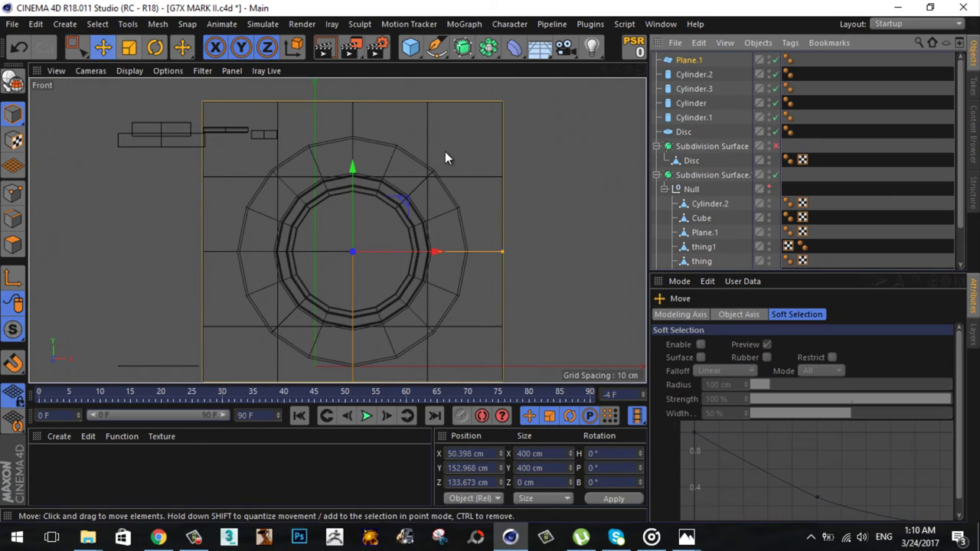
key("t")
left_click_drag(491, 261, 355, 299)
key("e")
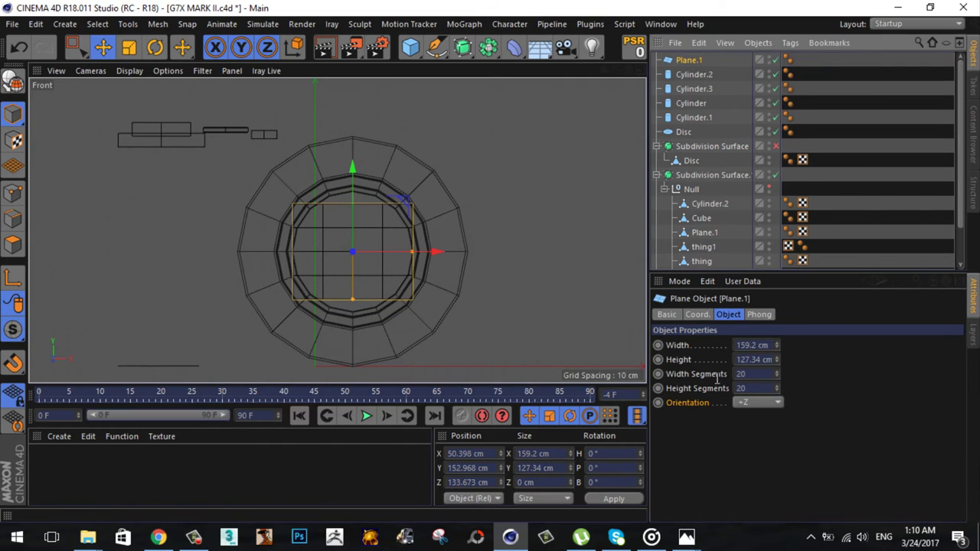
left_click_drag(717, 377, 649, 381)
key("F1")
left_click_drag(360, 224, 387, 239)
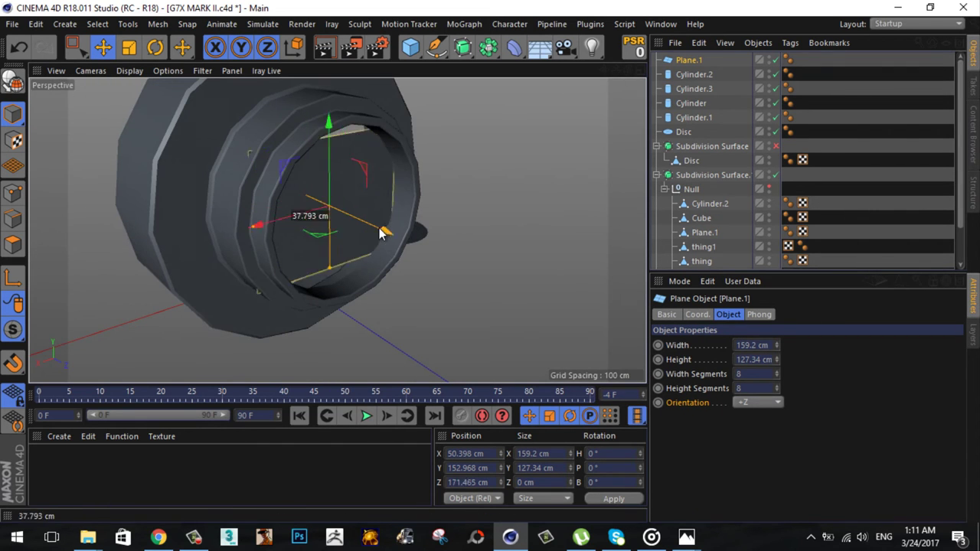
Step: Make the plane editable under a Subdivision Surface, displayed with Gouraud Shading (Lines)
left_click(12, 85)
left_click(462, 48, "alt")
left_click(696, 74)
left_click(129, 71)
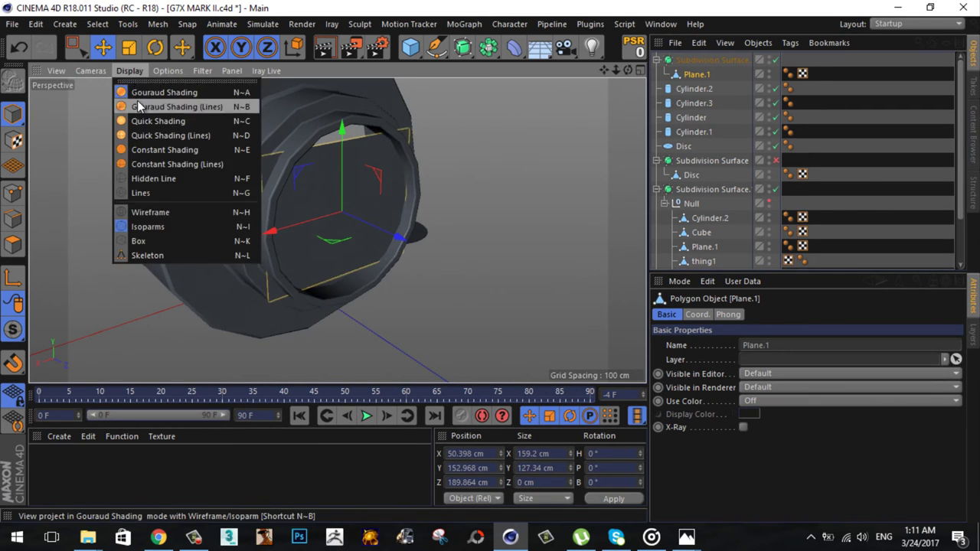
left_click(187, 103)
left_click(12, 218)
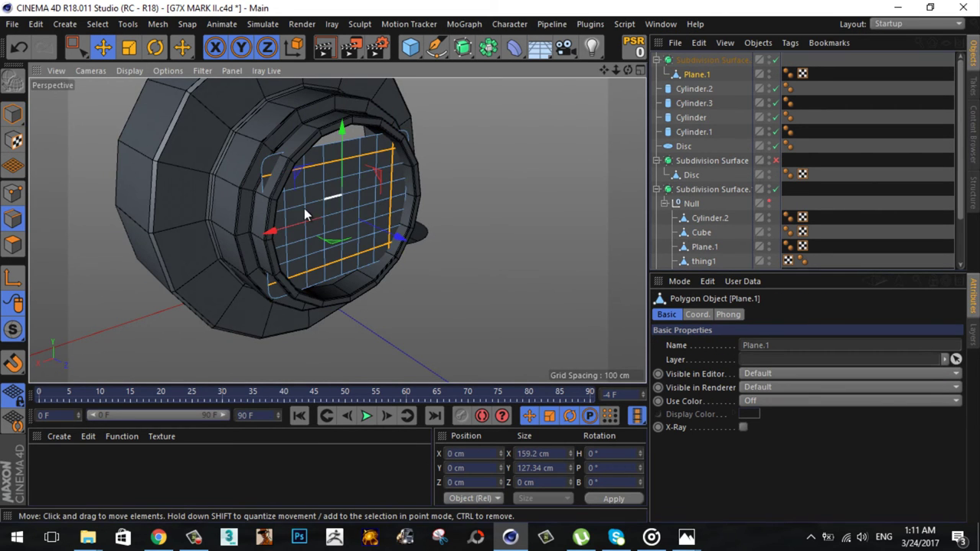
Step: Scale the plane down to fit inside the lens opening
key("Return")
key("t")
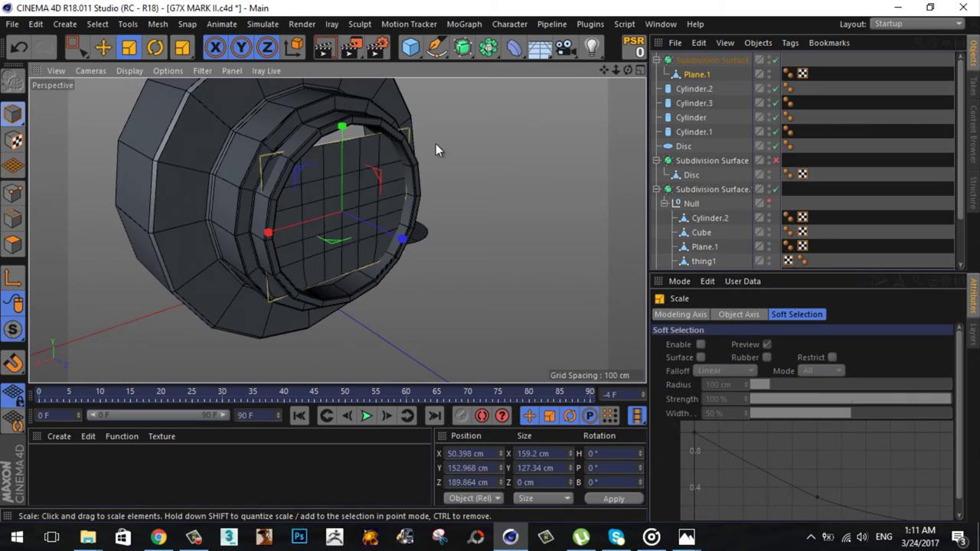
left_click_drag(435, 149, 413, 150)
left_click_drag(413, 191, 490, 192, "alt")
mouse_move(697, 74)
left_mouse_down()
mouse_move(693, 58)
mouse_move(695, 74)
left_mouse_up()
key("e")
left_click_drag(253, 191, 167, 91, "alt")
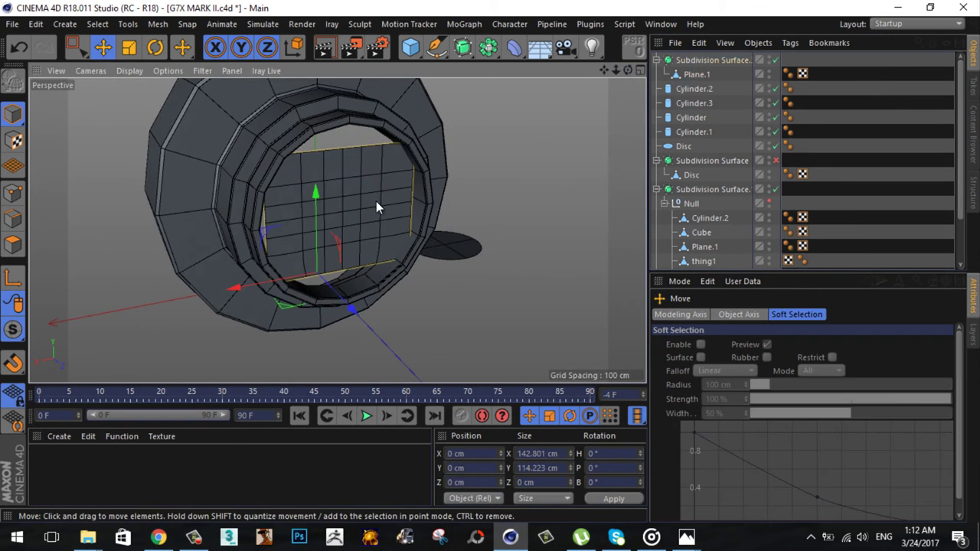
left_click(376, 207)
left_click_drag(48, 175, 490, 261, "alt")
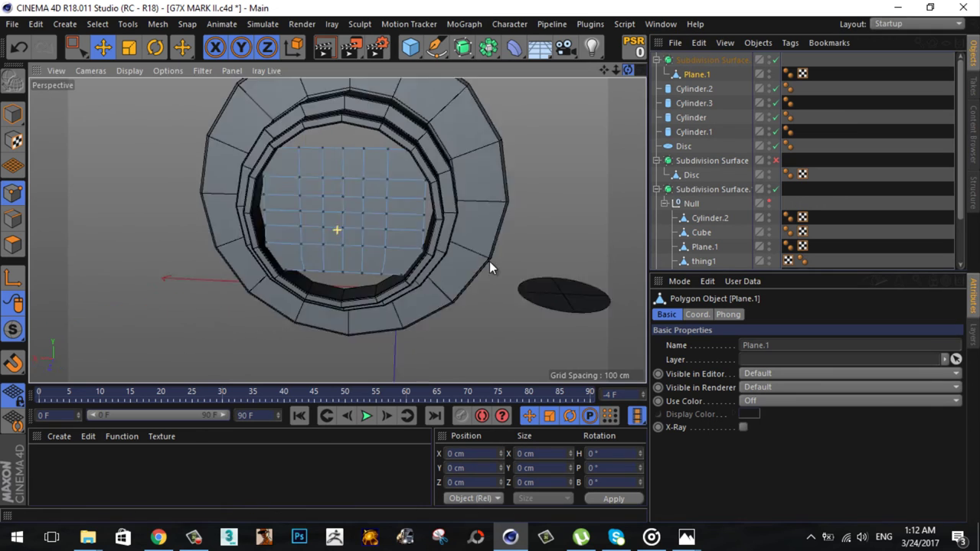
Step: Try scaling the plane's border edges outward, then undo the attempts
left_click(20, 220)
key("t")
left_click_drag(181, 159, 241, 150)
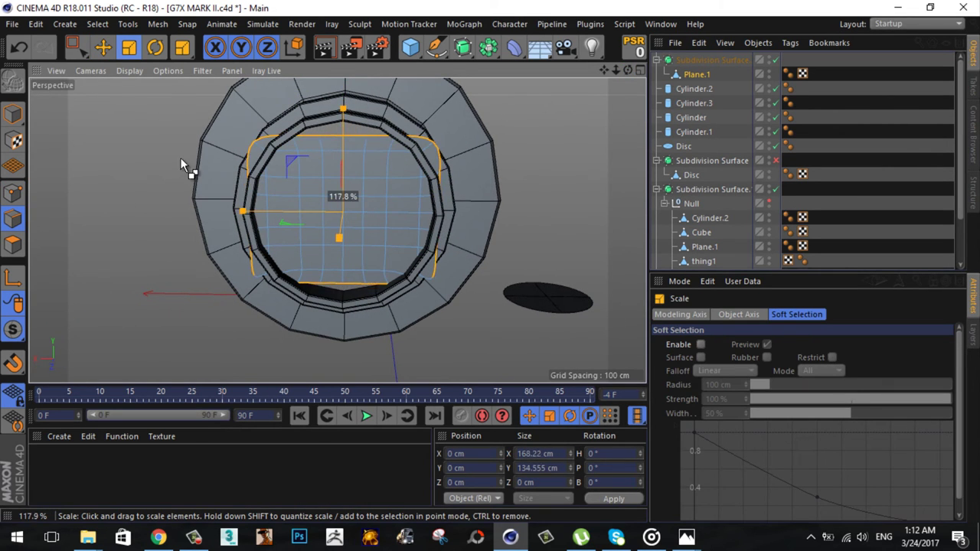
key("u")
key("l")
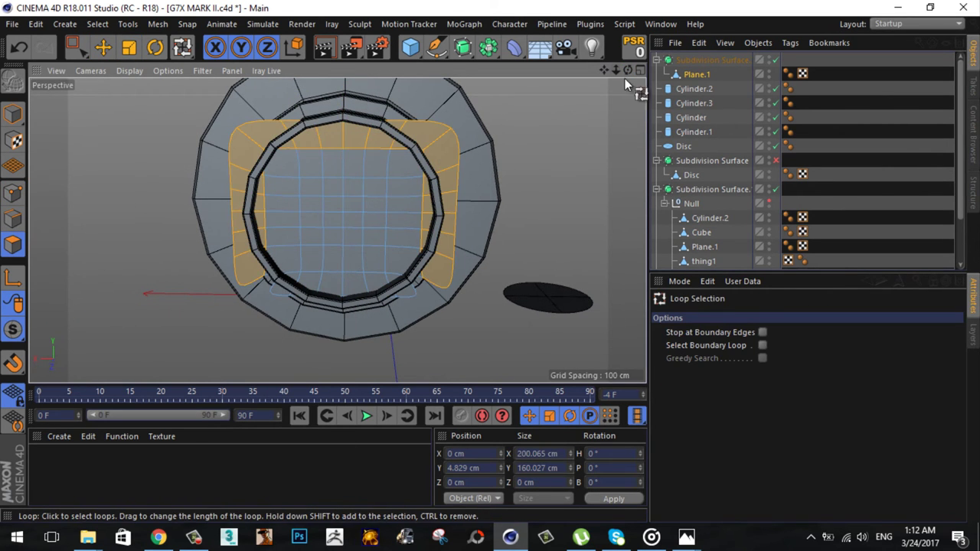
key("e")
key("ctrl+z")
key("ctrl+z")
key("t")
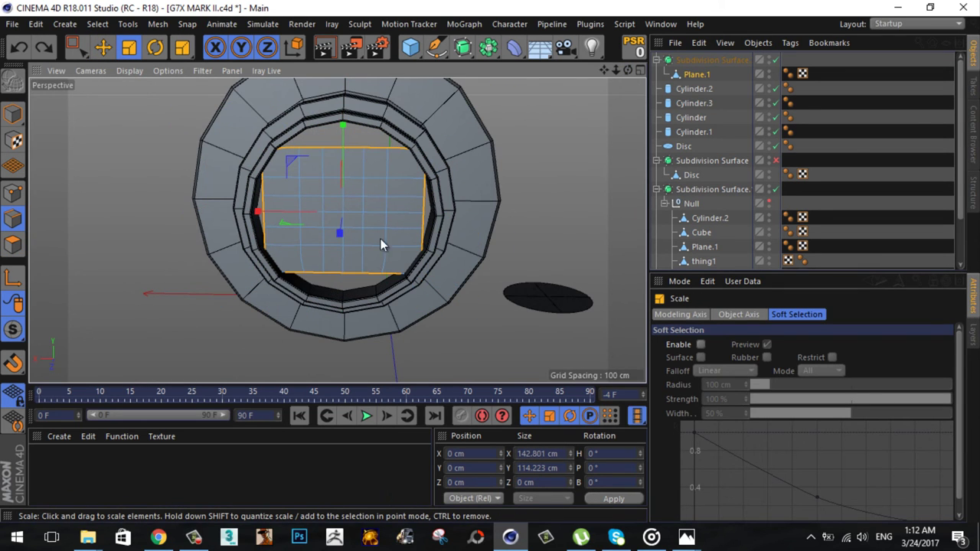
left_click_drag(279, 280, 490, 261)
key("ctrl+z")
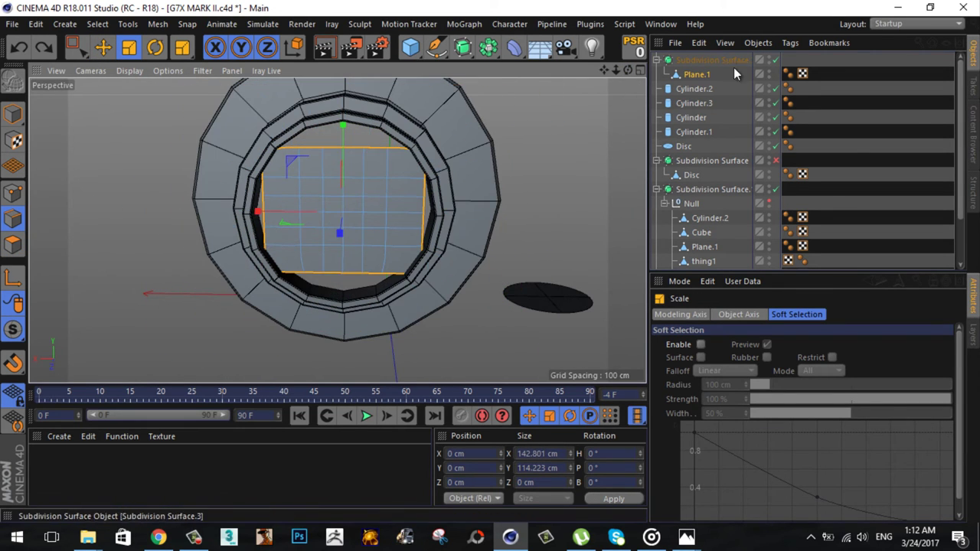
left_click_drag(302, 245, 431, 82)
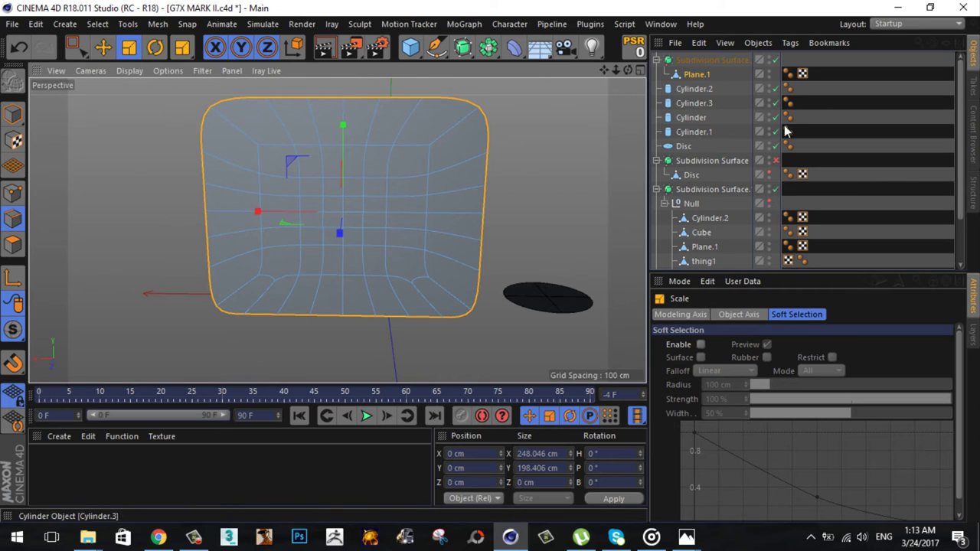
key("ctrl+z")
key("u")
Step: Loop-select the plane's border edges and push them back into the opening
key("l")
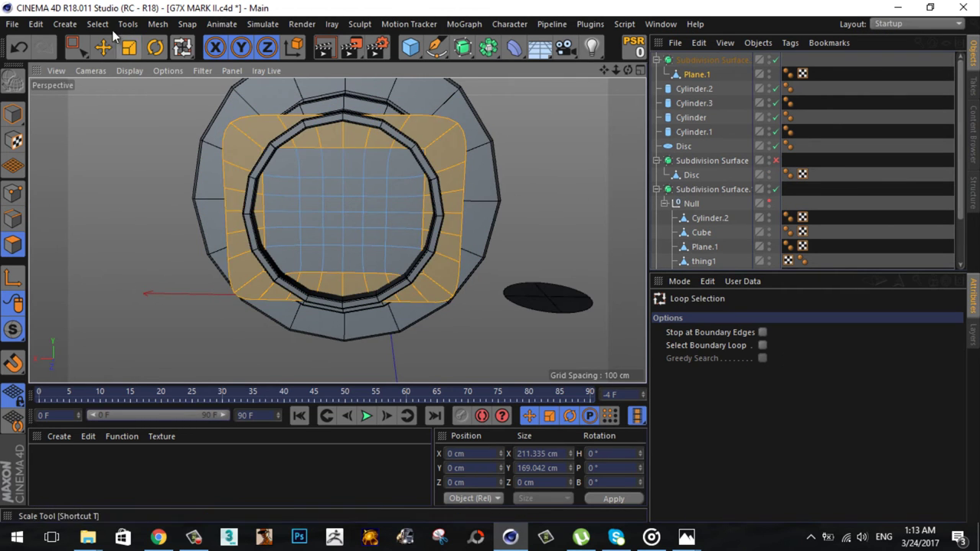
key("e")
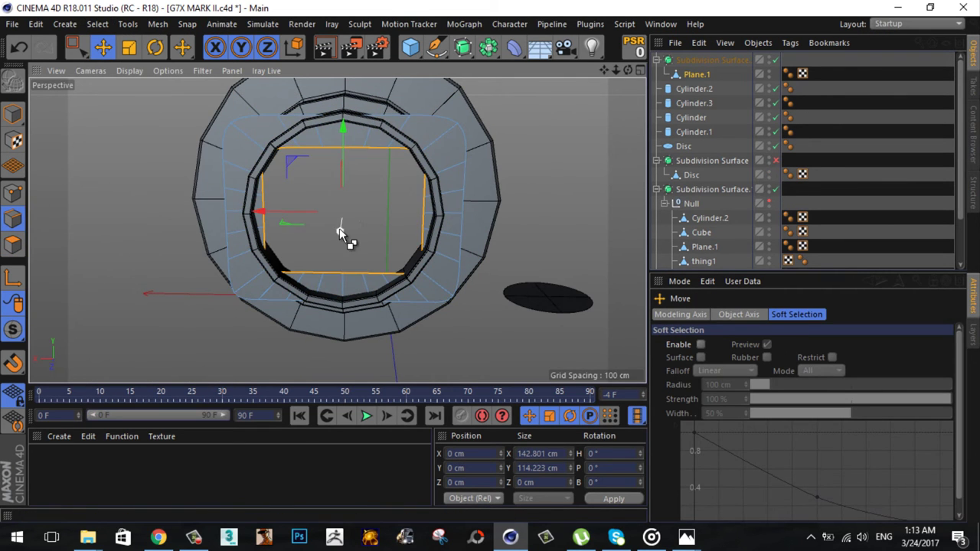
left_click_drag(339, 228, 339, 226)
scroll(341, 230, "up", 3)
Step: Try a bevel on the border loop, then undo it
key("m")
key("s")
left_click_drag(361, 163, 398, 164)
scroll(362, 164, "down", 3)
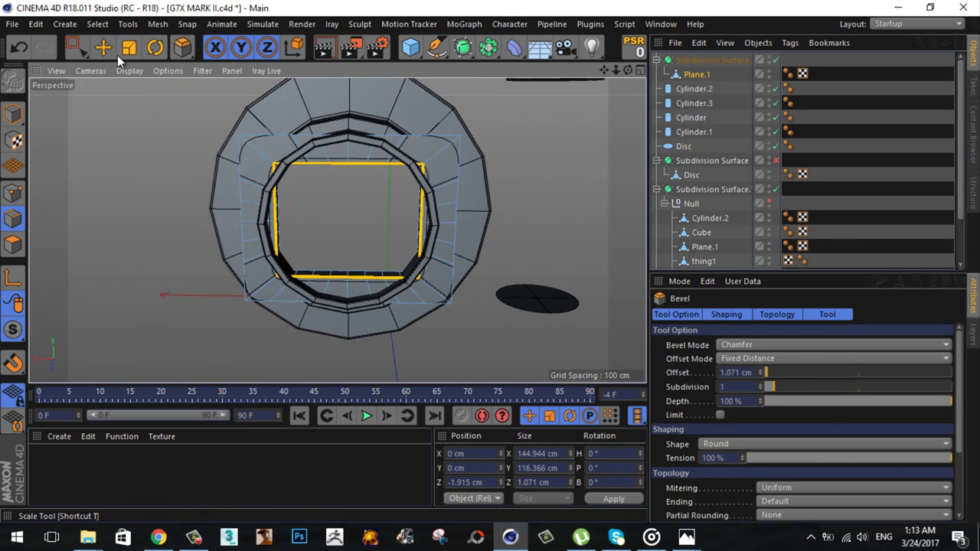
key("e")
key("ctrl+z")
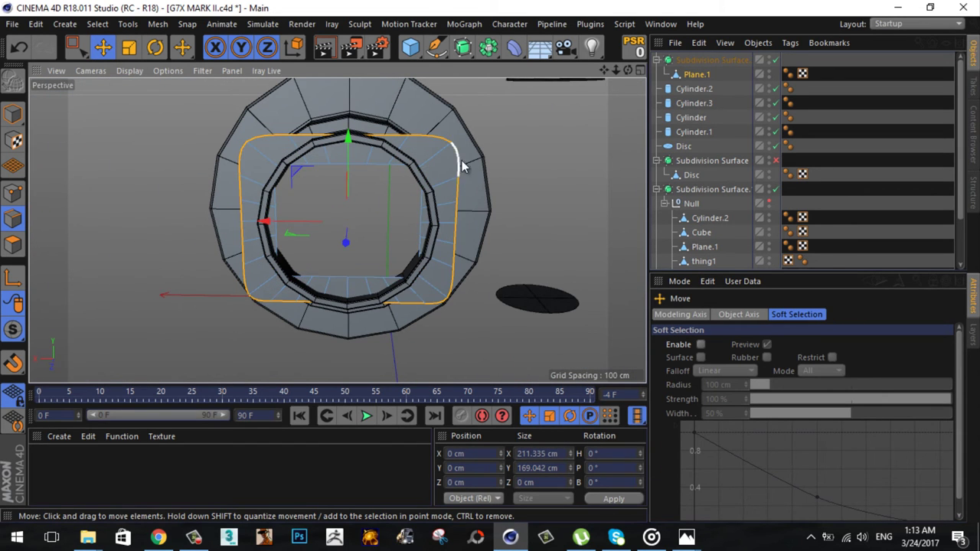
Step: Rotate the selected points slightly and scale them up to about 167%
left_click(624, 24)
left_click(151, 70)
key("r")
left_click_drag(324, 190, 322, 193)
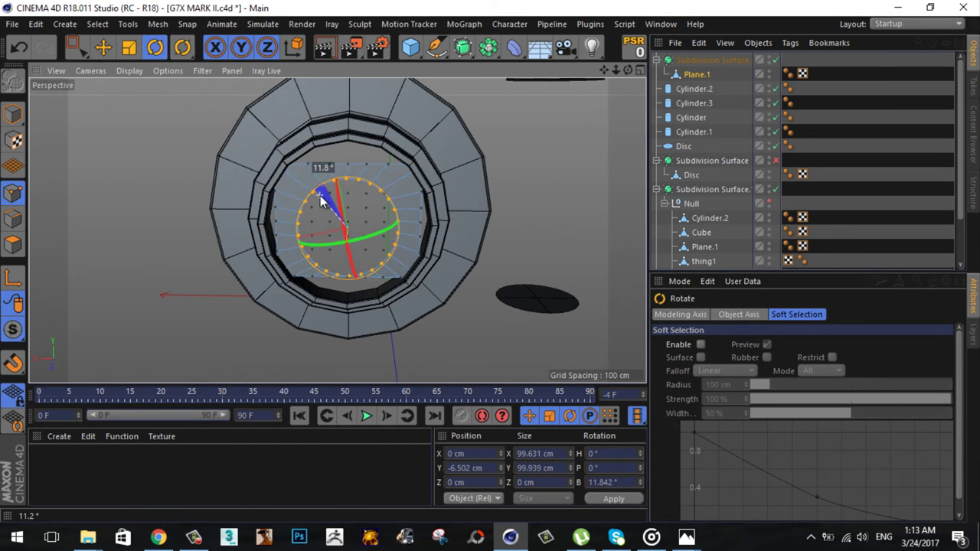
key("t")
left_click_drag(125, 217, 490, 268)
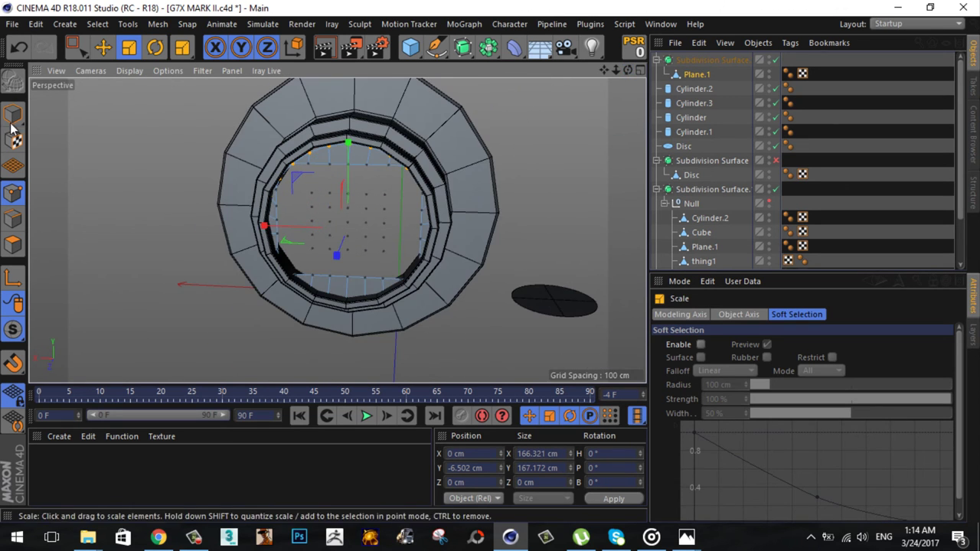
key("e")
Step: Select the plane's boundary edge loop and bevel it by 0.934 cm
left_click(23, 219)
double_click(324, 161)
left_click_drag(324, 162, 152, 161, "alt")
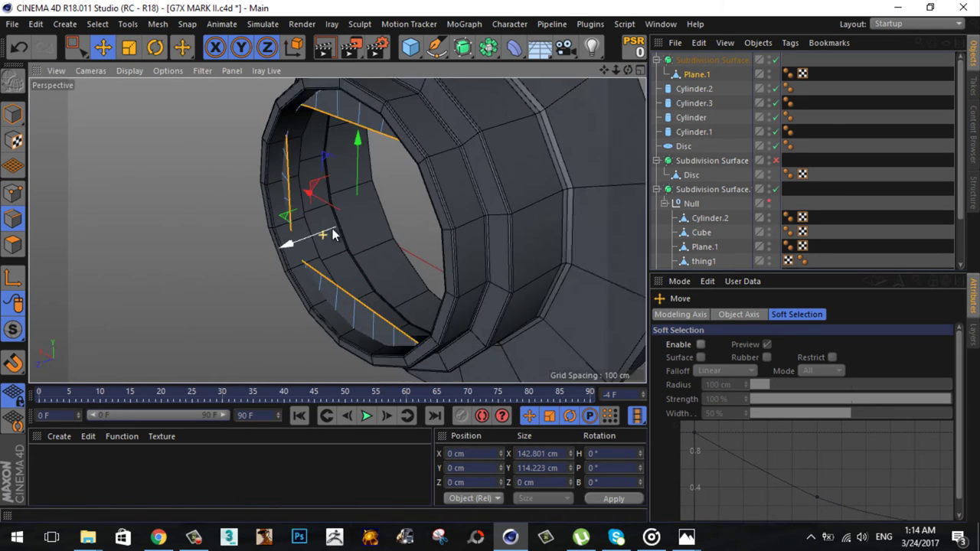
key("t")
right_click(339, 233)
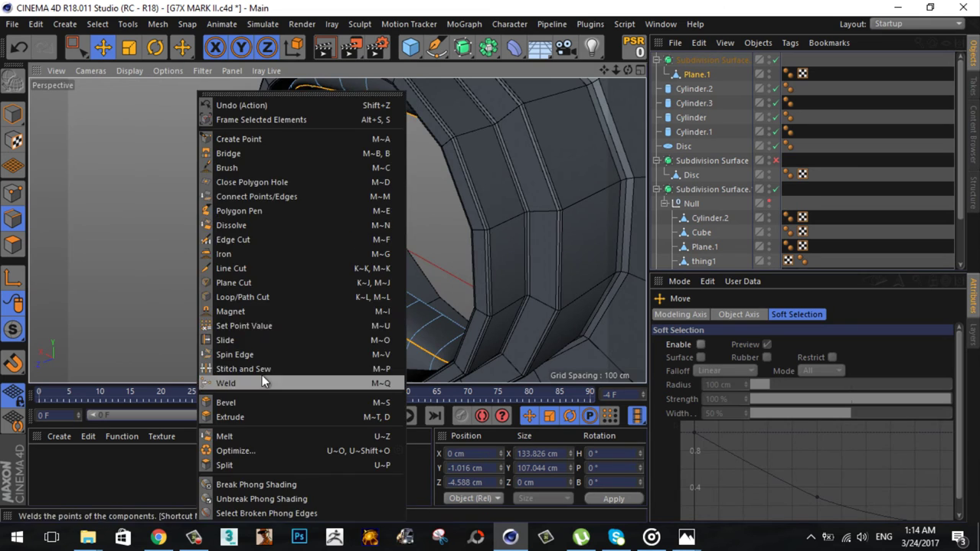
left_click(287, 394)
mouse_move(399, 130)
left_mouse_down("alt")
mouse_move(490, 261)
mouse_move(393, 174)
left_mouse_up("alt")
scroll(489, 261, "down", 2)
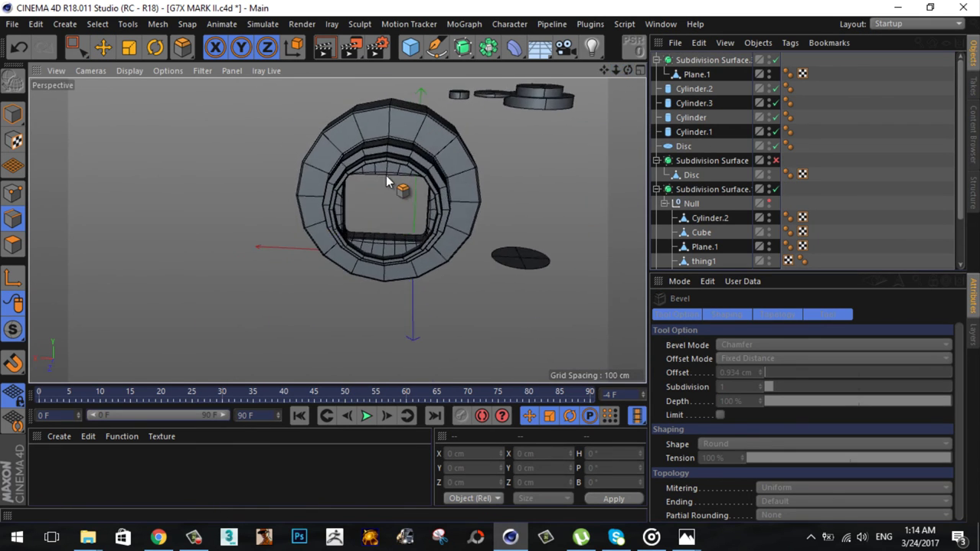
scroll(393, 174, "up", 2)
key("e")
left_click(418, 169)
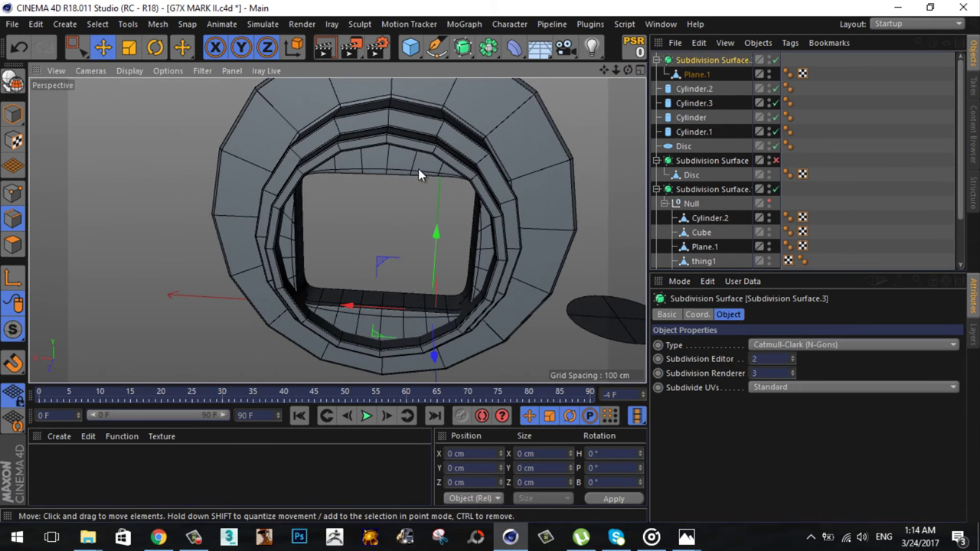
Step: Scale Plane.1's selection down to about 68%
left_click(696, 74)
left_click_drag(498, 232, 591, 90, "alt")
key("t")
left_click_drag(295, 214, 506, 240)
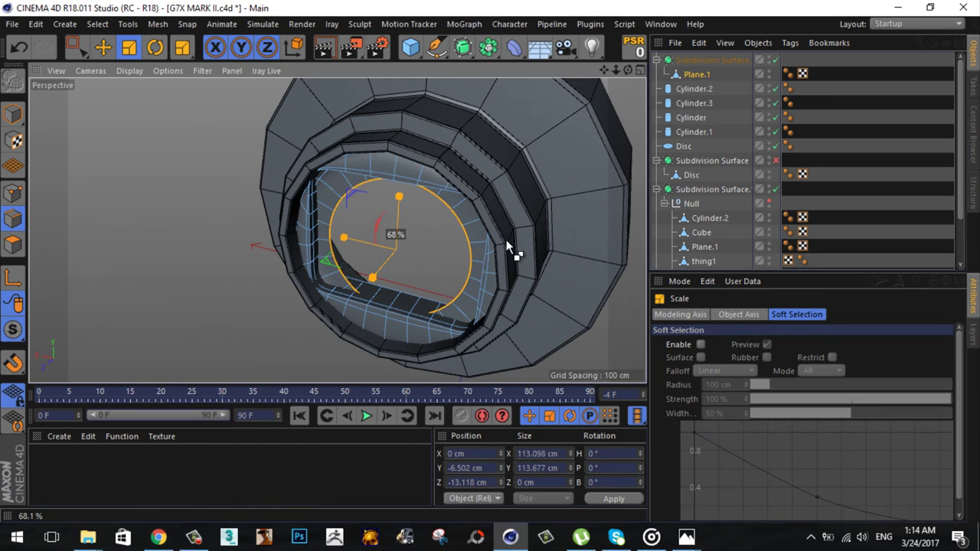
Step: Loop-select a polygon ring on the inner plane's rim and split it into a new object
key("u")
key("l")
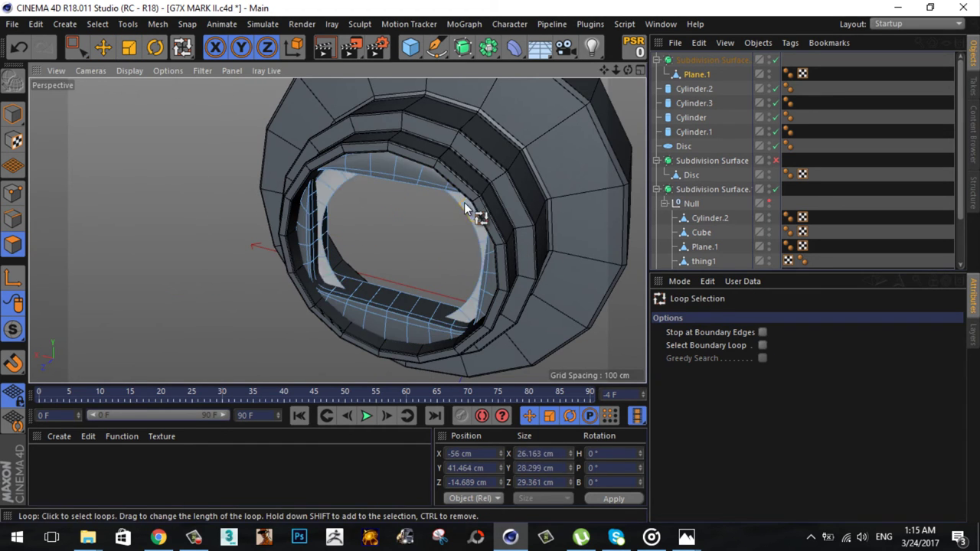
left_click(438, 263)
right_click(438, 263)
left_click(465, 428)
key("e")
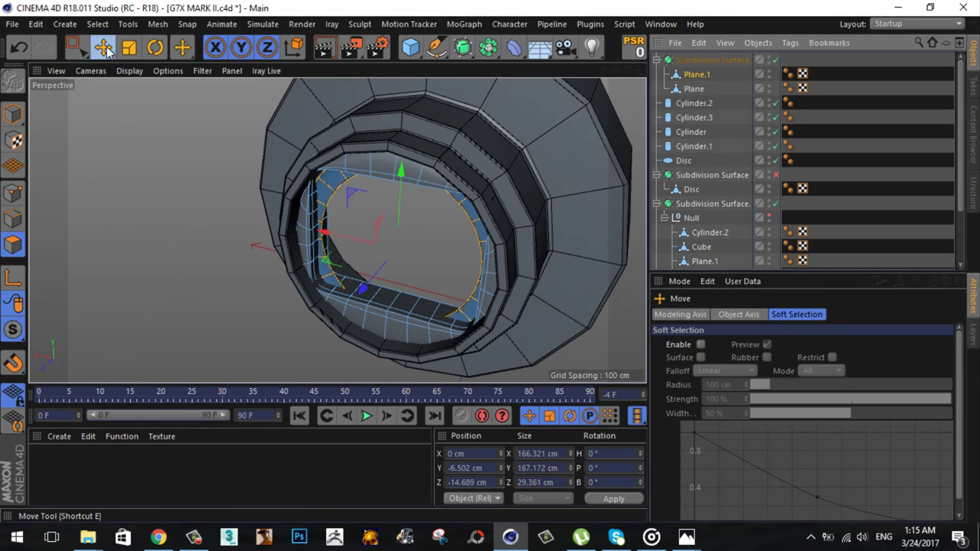
Step: Offset the split Plane's polygons along their normals
left_click(693, 89)
right_click(214, 306)
left_click(306, 353)
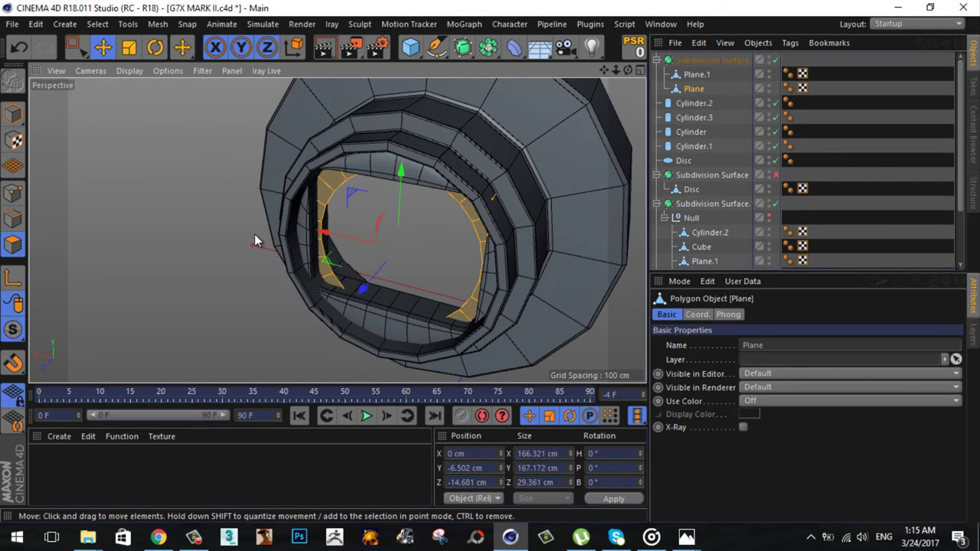
mouse_move(466, 212)
left_mouse_down("alt")
mouse_move(342, 289)
mouse_move(346, 299)
left_mouse_up("alt")
key("t")
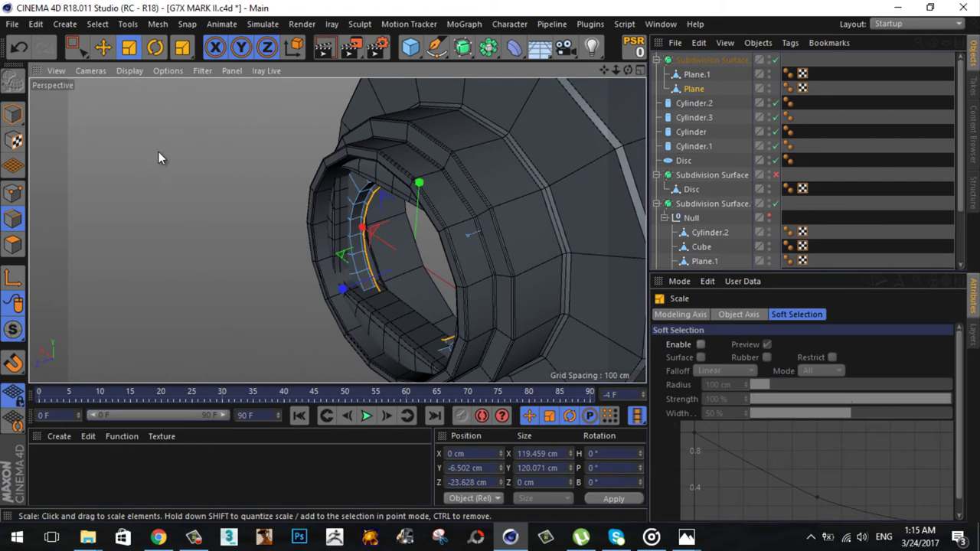
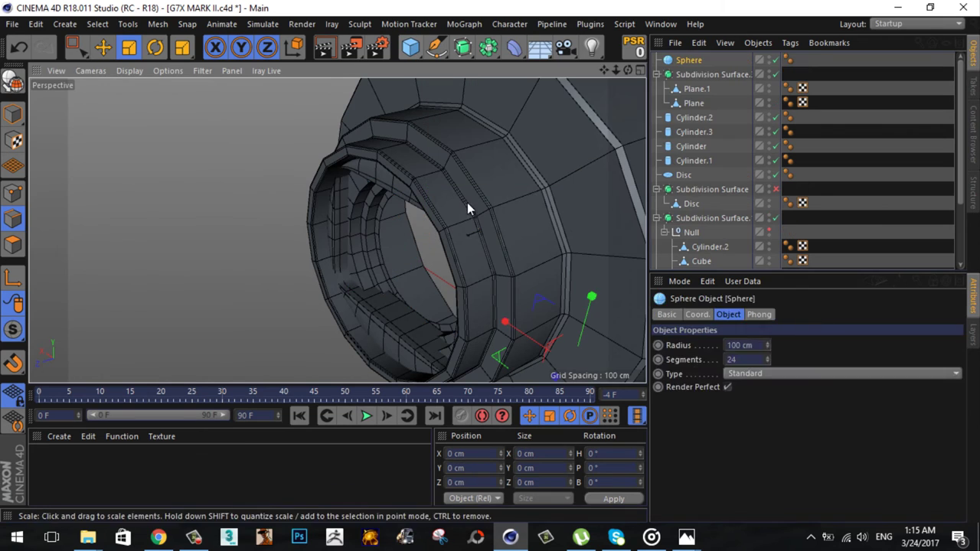
Step: Nest the sphere and shrink it in the Right view to fit the lens barrel
left_click_drag(693, 60, 695, 89)
middle_click(335, 237)
middle_click(336, 233)
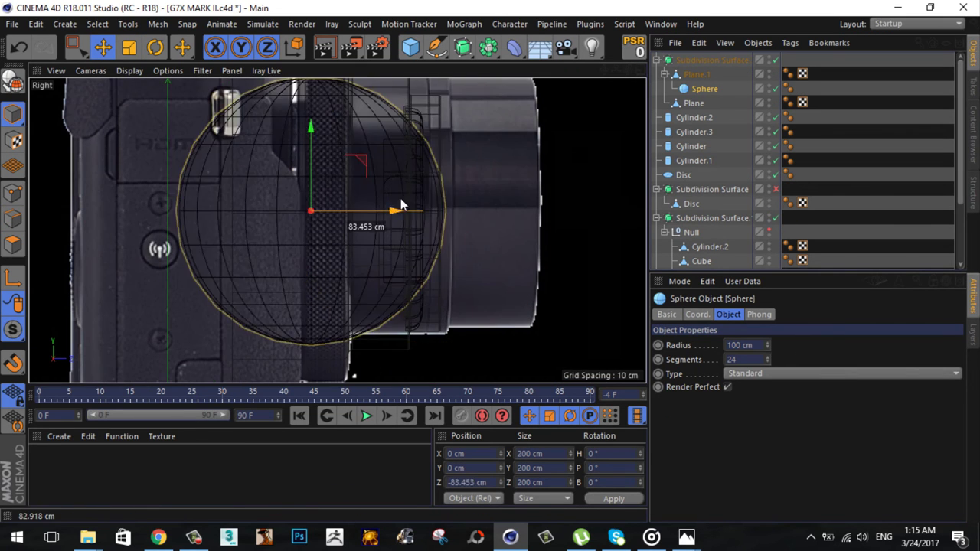
key("t")
mouse_move(475, 285)
left_mouse_down()
mouse_move(405, 286)
mouse_move(429, 285)
left_mouse_up()
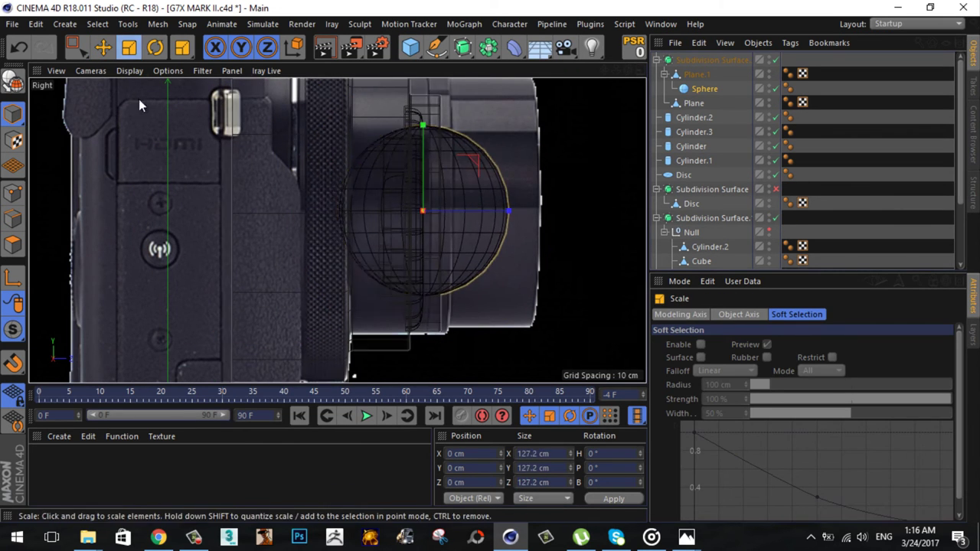
Step: Return to the Perspective view and place the Sphere under Disc in the hierarchy
middle_click(398, 199)
middle_click(333, 115)
key("e")
left_click_drag(330, 289, 428, 229, "alt")
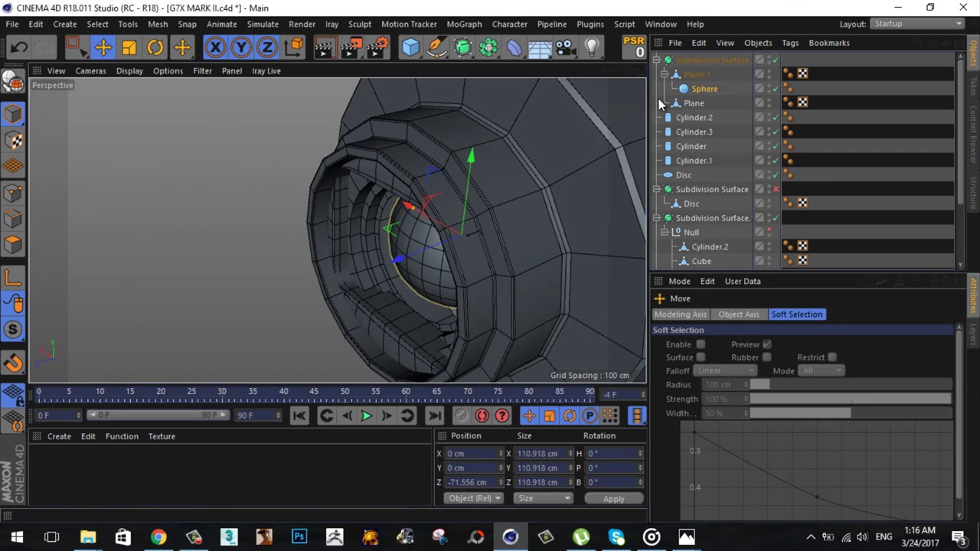
left_click_drag(704, 88, 691, 204)
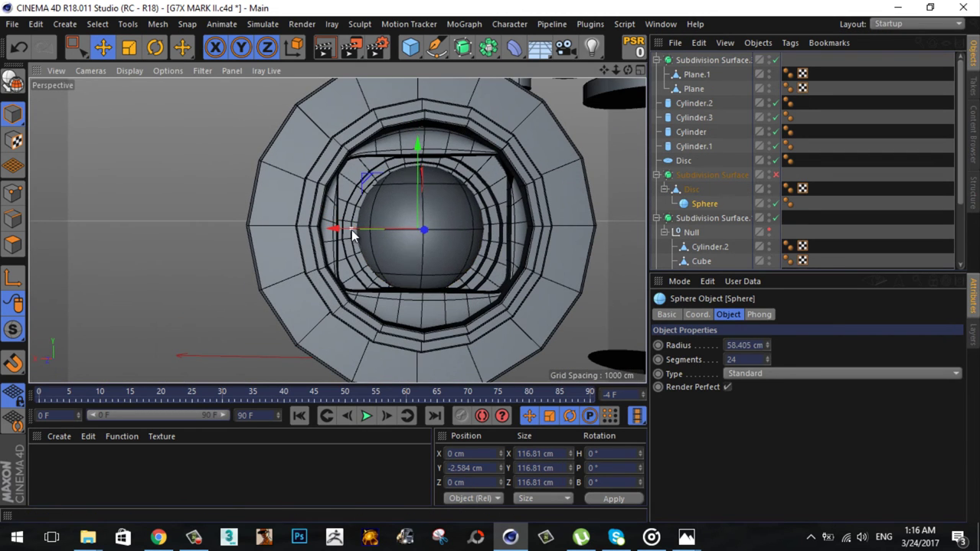
left_click_drag(352, 235, 414, 192, "alt")
Step: Push the sphere back so it sits recessed inside the lens barrel
left_click(414, 189)
key("t")
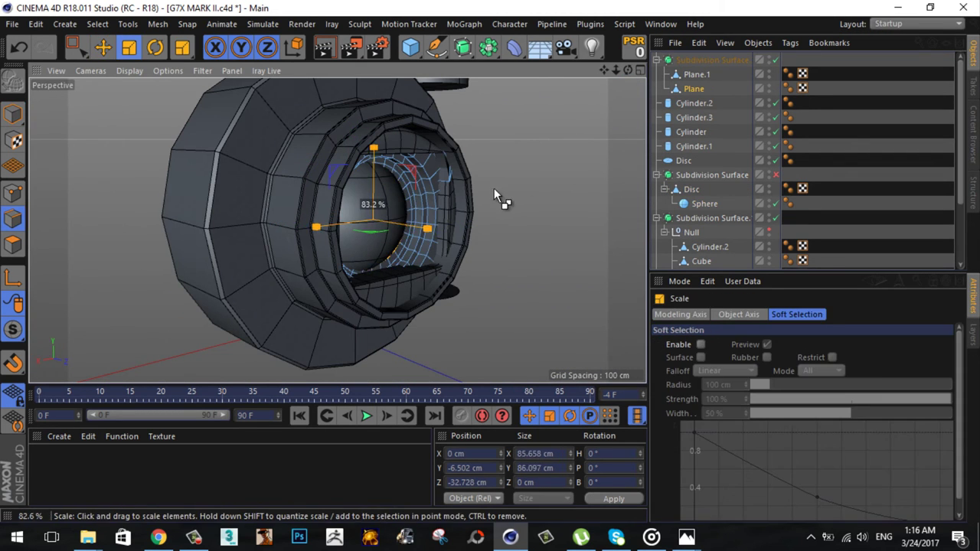
left_click(398, 222)
key("e")
left_click_drag(491, 261, 595, 165, "alt")
left_click(593, 158)
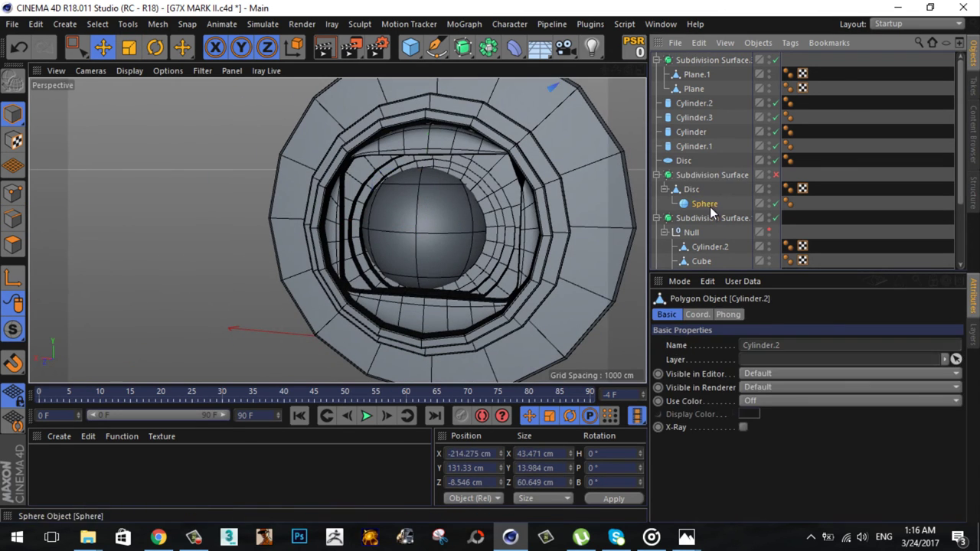
left_click(692, 190)
left_click(704, 204)
mouse_move(636, 76)
left_mouse_down("alt")
mouse_move(402, 160)
mouse_move(428, 229)
left_mouse_up("alt")
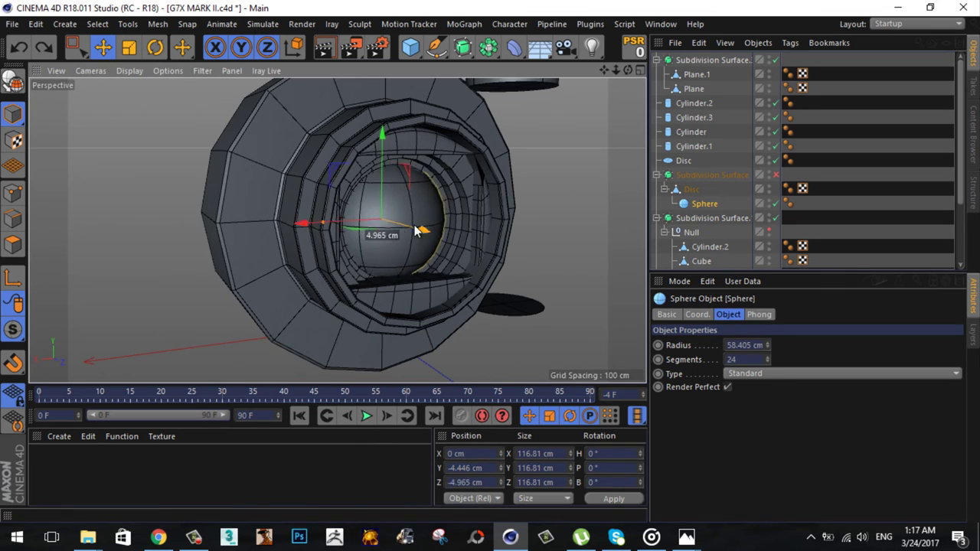
scroll(491, 261, "up", 3)
left_click_drag(491, 261, 459, 214, "alt")
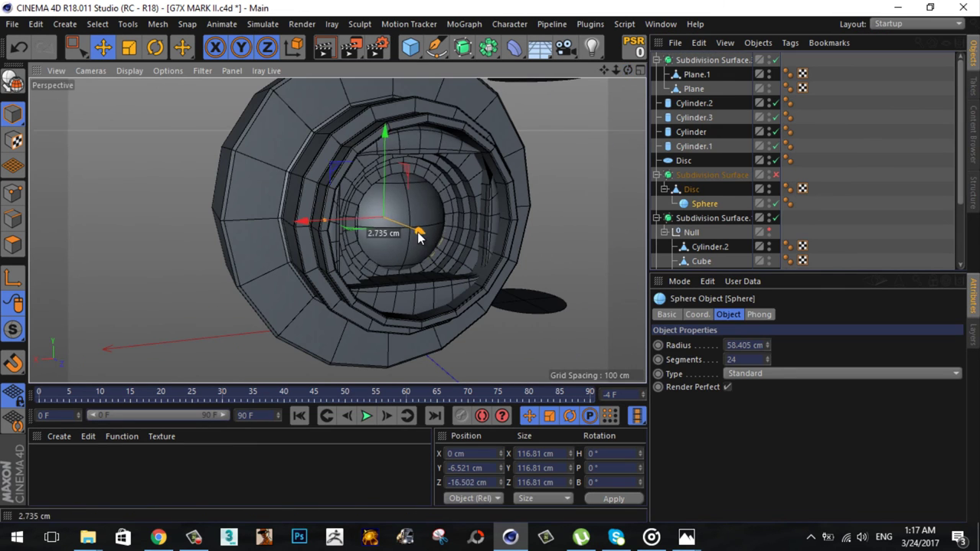
Step: Re-enable the body's Subdivision Surface so the whole smoothed camera shows again
left_click(460, 212)
scroll(451, 197, "up", 5)
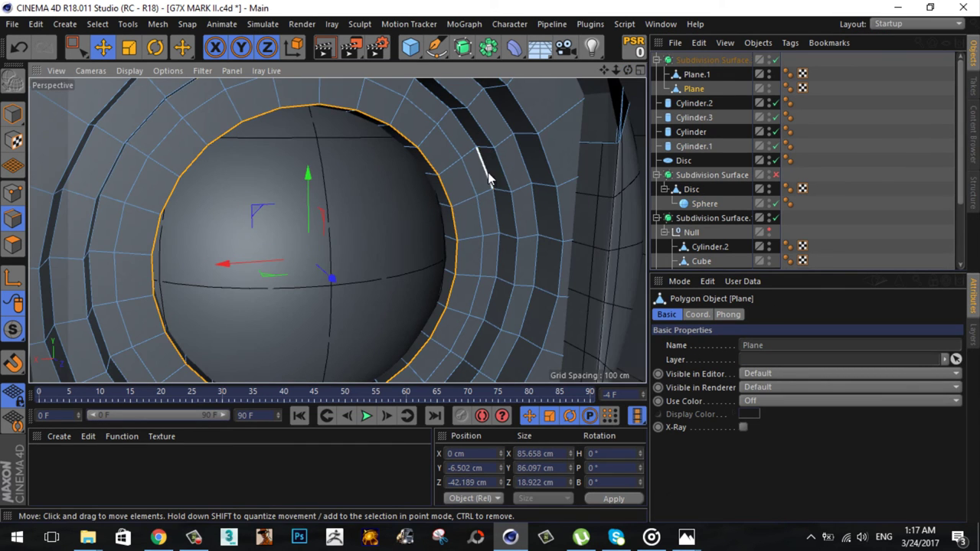
right_click(561, 271)
left_click(635, 400)
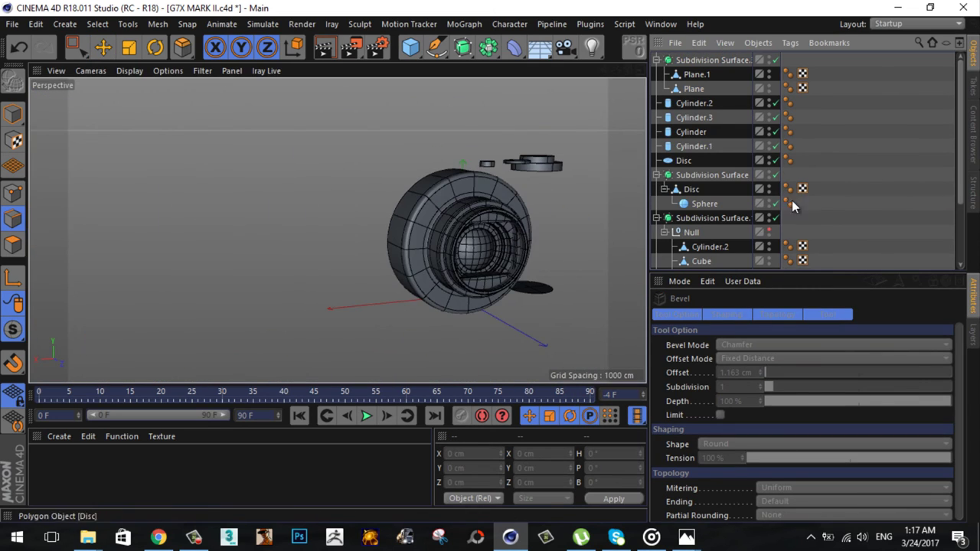
left_click(775, 174)
scroll(494, 261, "up", 2)
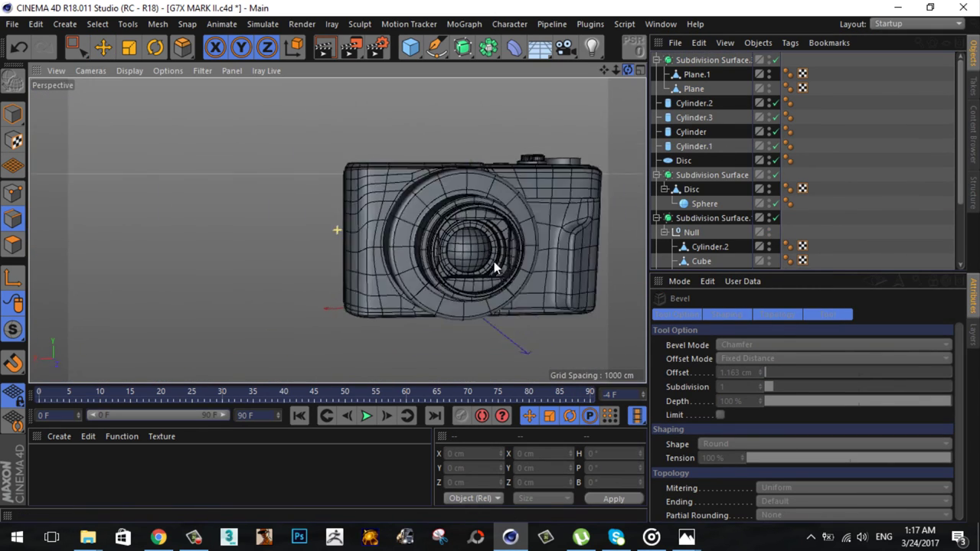
left_click_drag(494, 261, 493, 261, "alt")
Step: Collapse the object hierarchy and select the top dial cylinders from above
left_click(103, 47)
left_click(184, 253)
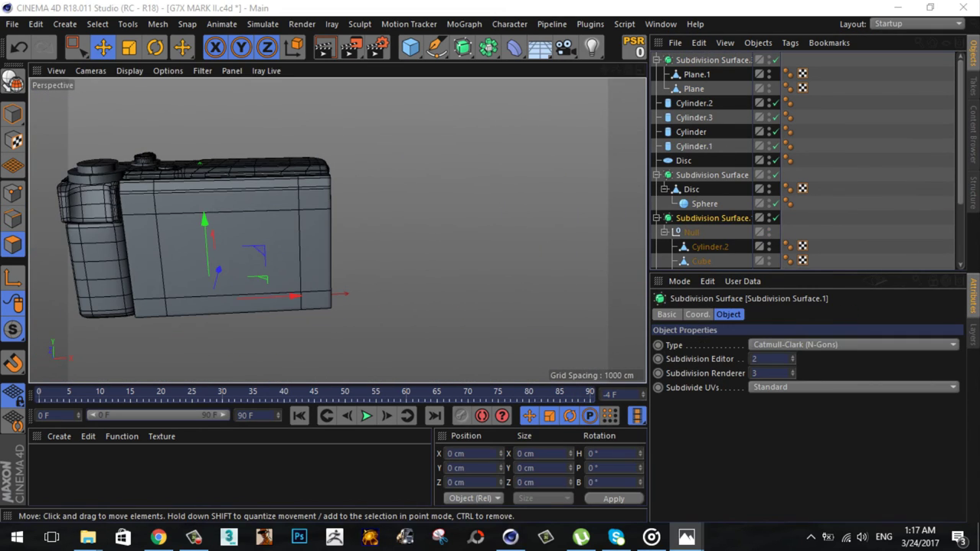
left_click_drag(494, 261, 486, 261, "alt")
left_click(703, 202)
left_click(656, 175)
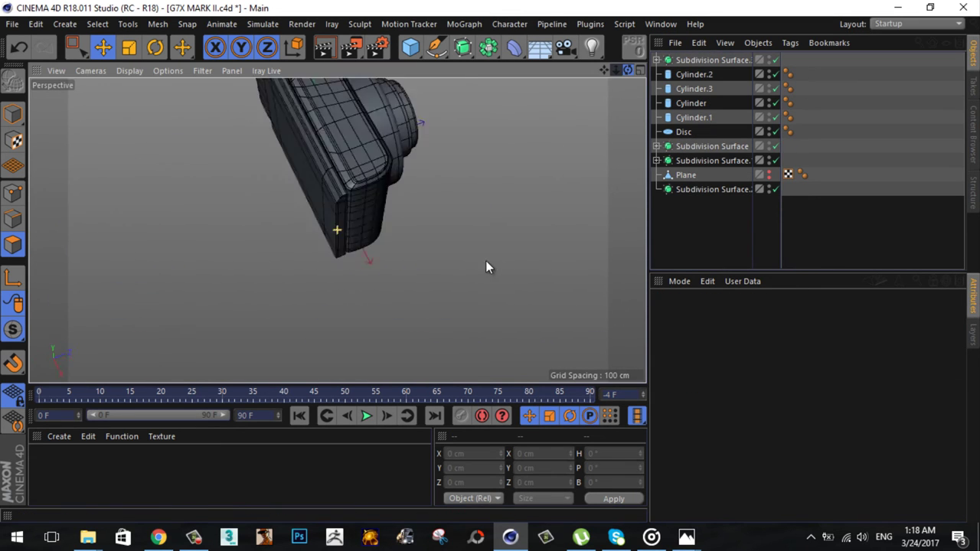
left_click_drag(630, 69, 635, 70)
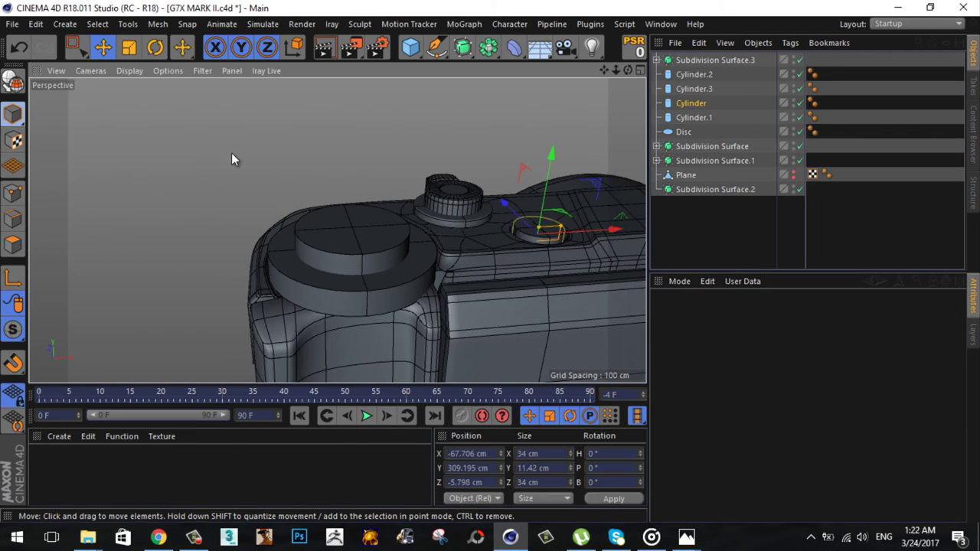
left_click(352, 238)
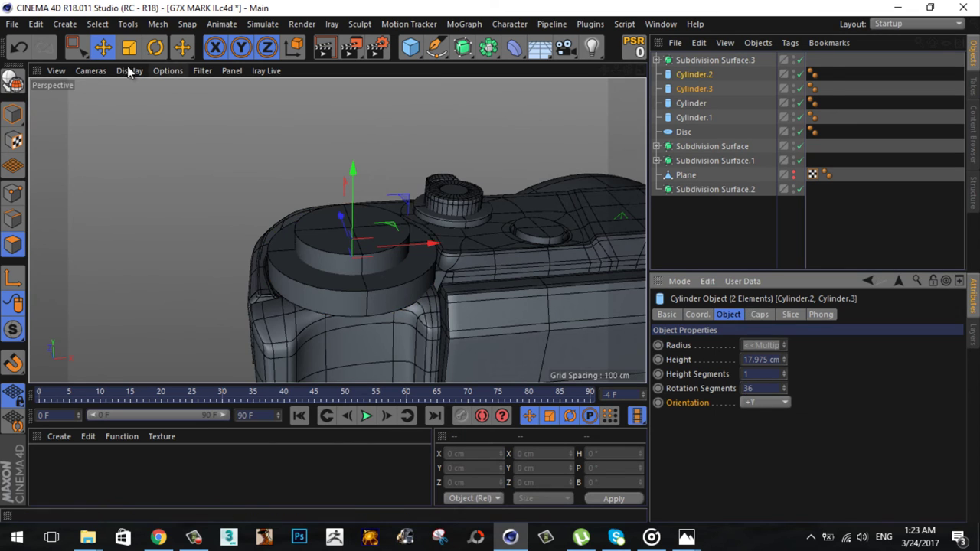
Step: Make Cylinder.2 and Cylinder.3 editable and store their outer ring faces with Set Selection
key("c")
key("ctrl+z")
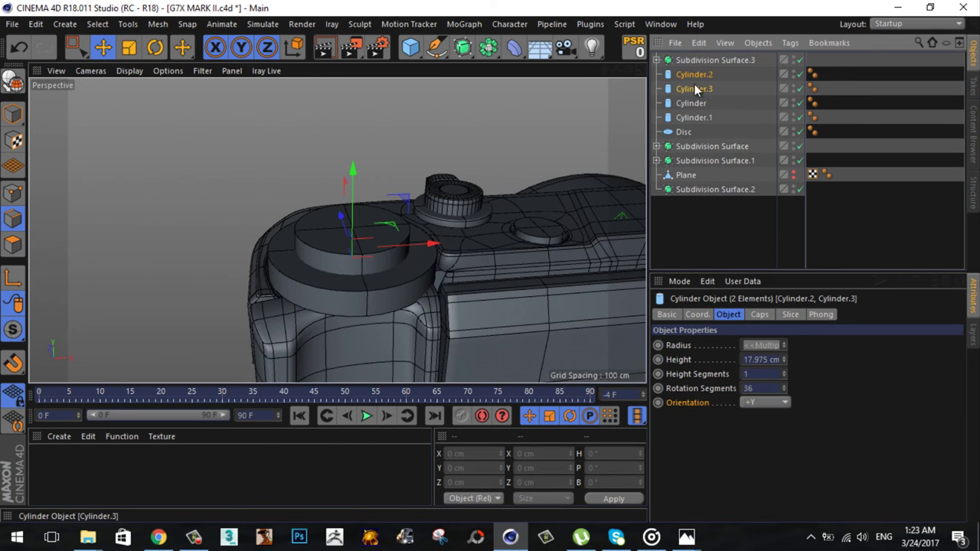
left_click(758, 313)
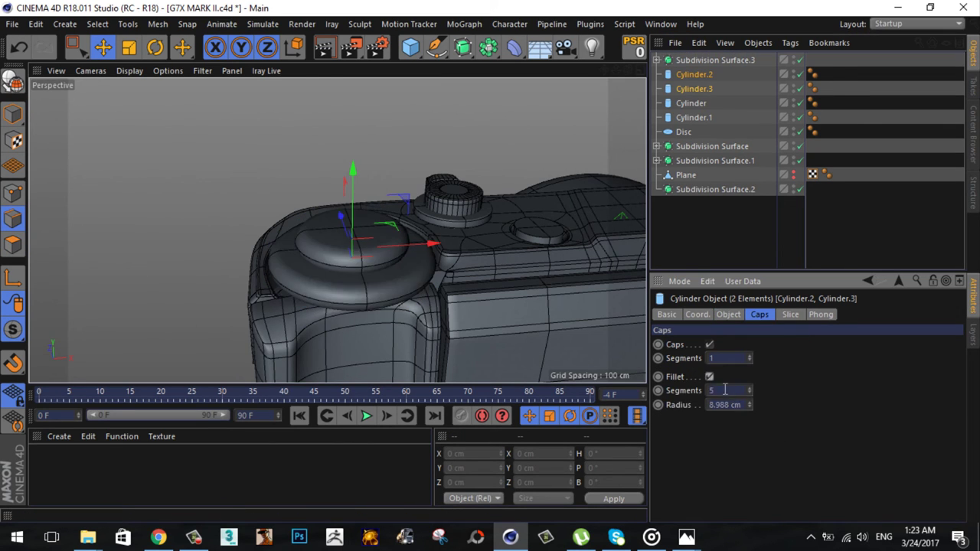
left_click(12, 79)
key("i")
key("u")
key("l")
left_click(348, 263)
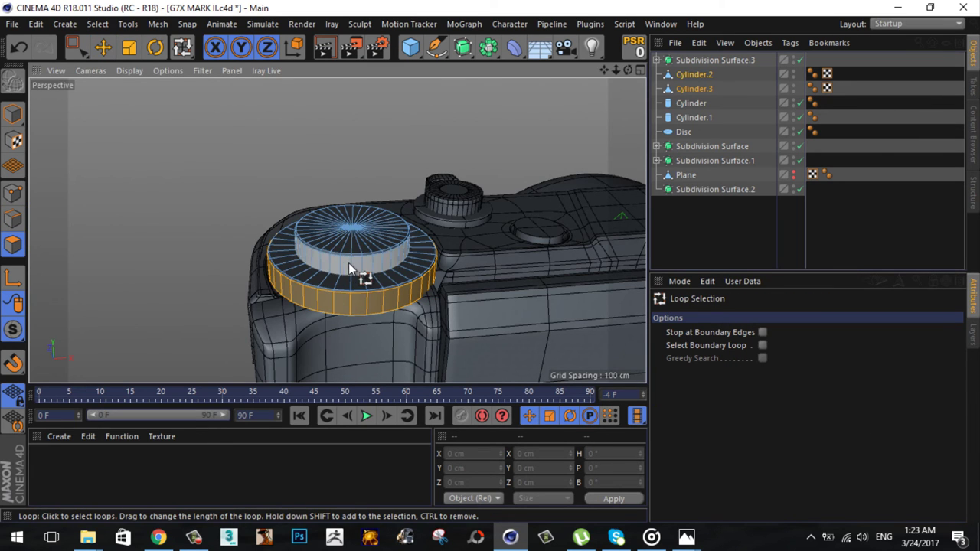
left_click(97, 24)
left_click(115, 390)
Step: Move the Sphere out of the group to sit above the Subdivision Surface
mouse_move(429, 253)
left_mouse_down("alt")
mouse_move(490, 261)
mouse_move(76, 122)
left_mouse_up("alt")
left_click(103, 48)
left_click(234, 188)
left_click(656, 146)
left_click_drag(692, 160, 681, 164)
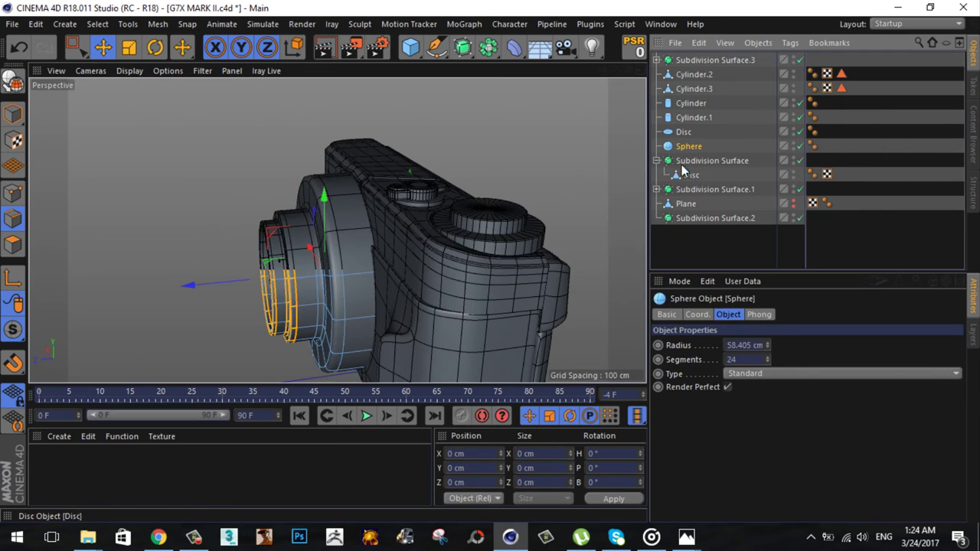
left_click(684, 175)
scroll(346, 271, "up", 3)
Step: Maximise the Right view and check its background reference image settings
middle_click(346, 272)
middle_click(192, 306)
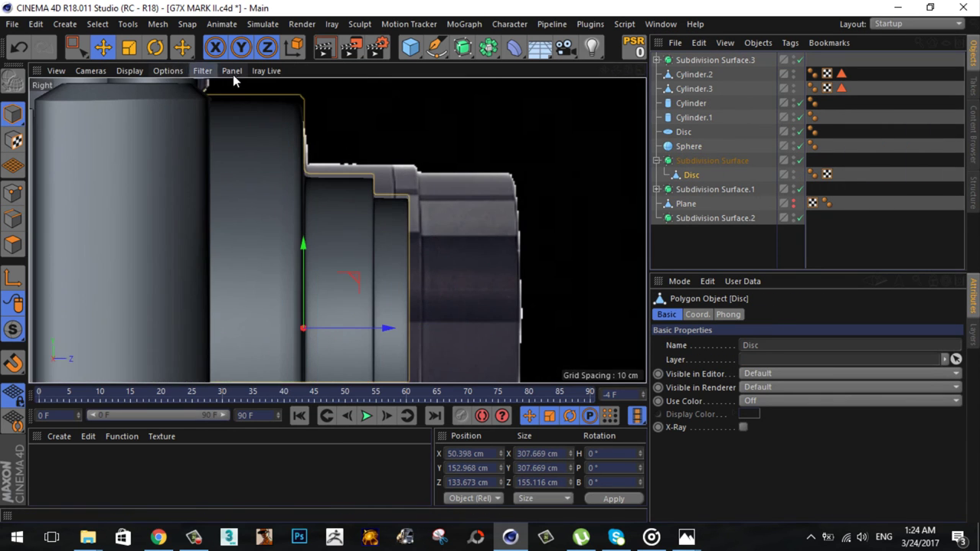
left_click(167, 70)
left_click(191, 398)
scroll(299, 238, "down", 2)
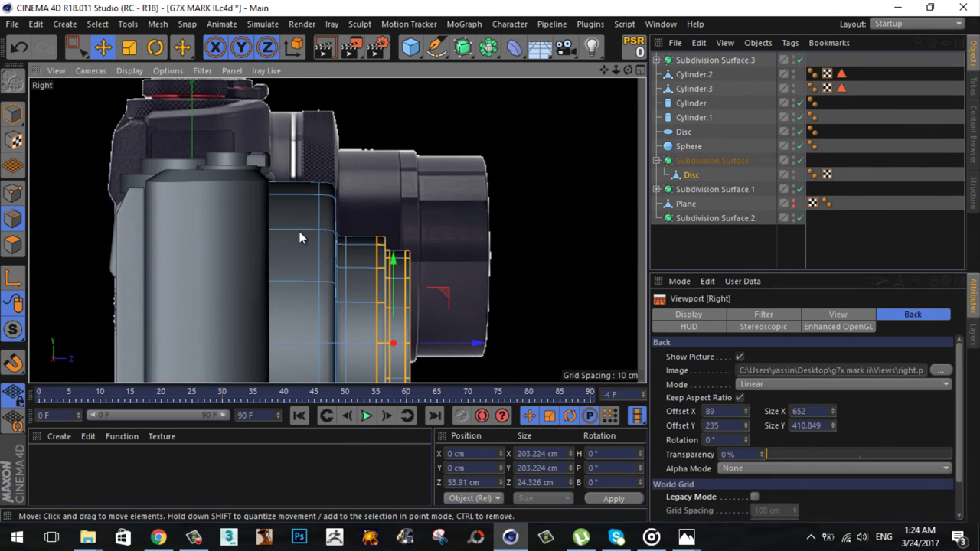
Step: Cut a new edge loop around the lens barrel with the Loop Cut tool
right_click(418, 225)
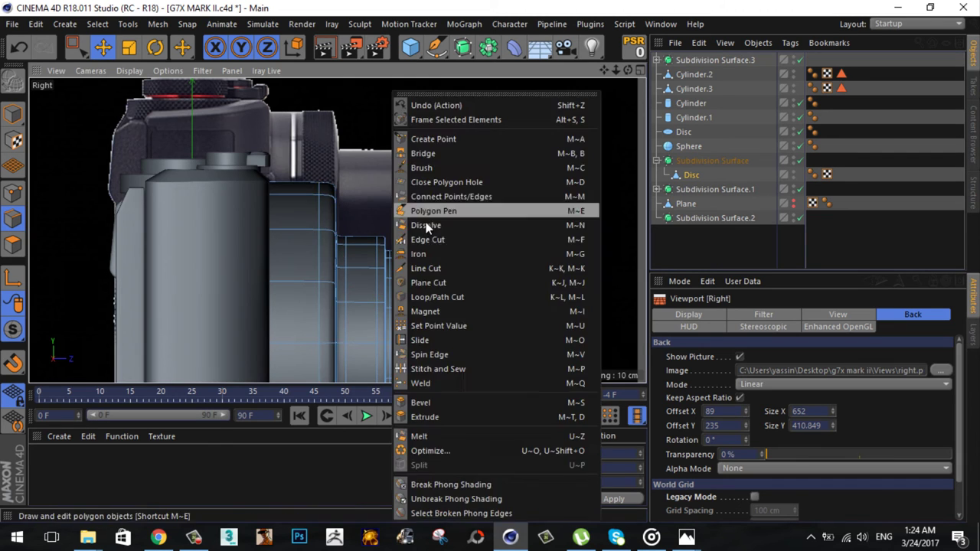
left_click(448, 298)
scroll(335, 217, "up", 5)
scroll(416, 183, "down", 4)
key("e")
right_click(105, 295)
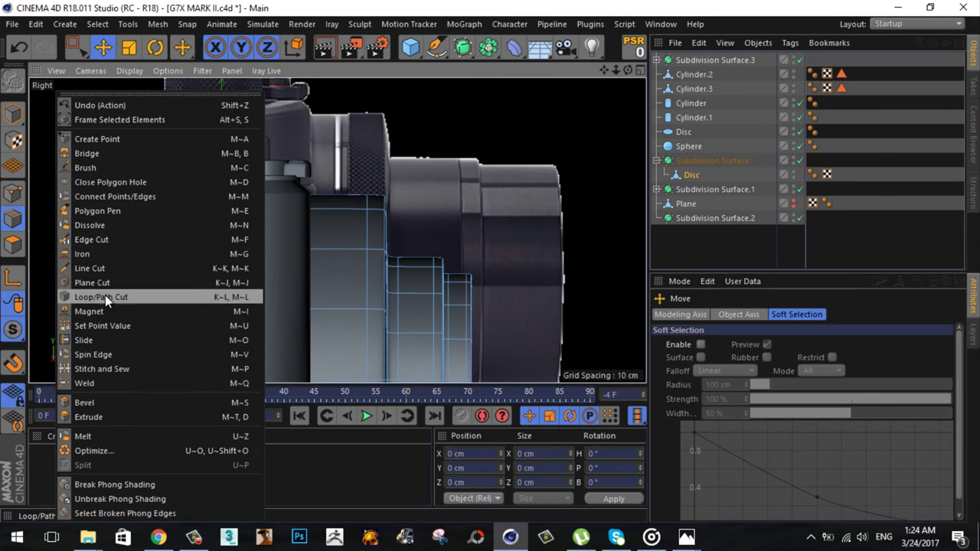
left_click(105, 295)
left_click(322, 248)
Step: Loop-select the new ring of faces and scale it
key("e")
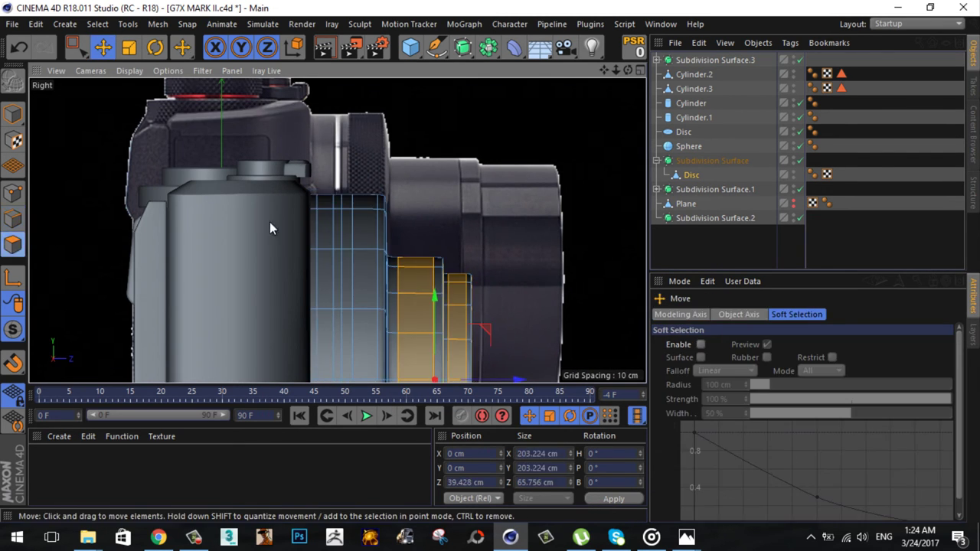
key("u")
key("l")
left_click(336, 246)
key("t")
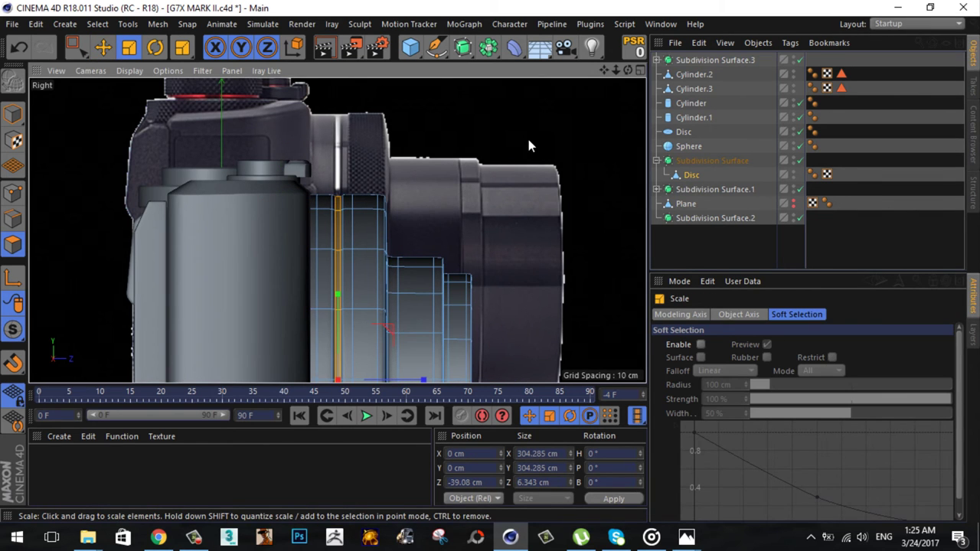
key("ctrl+z")
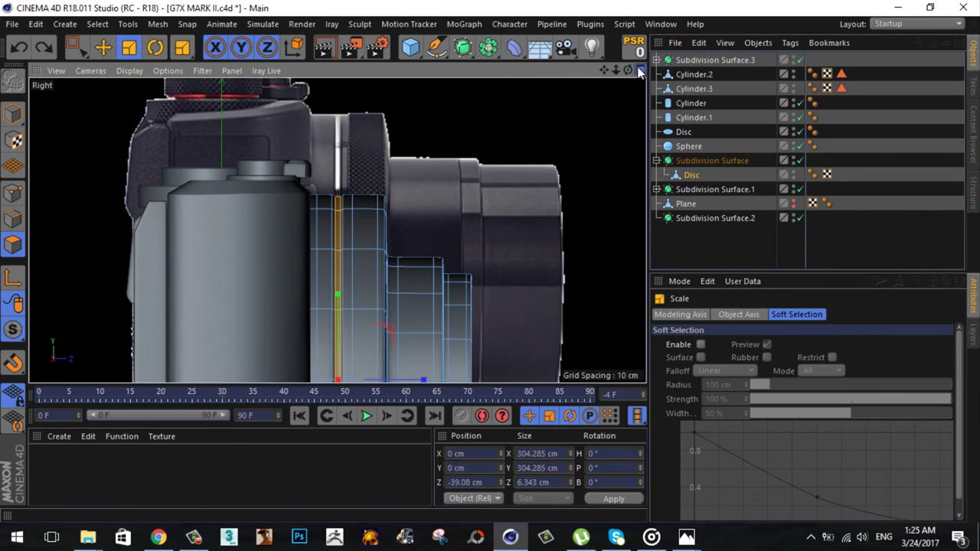
key("F1")
key("ctrl+y")
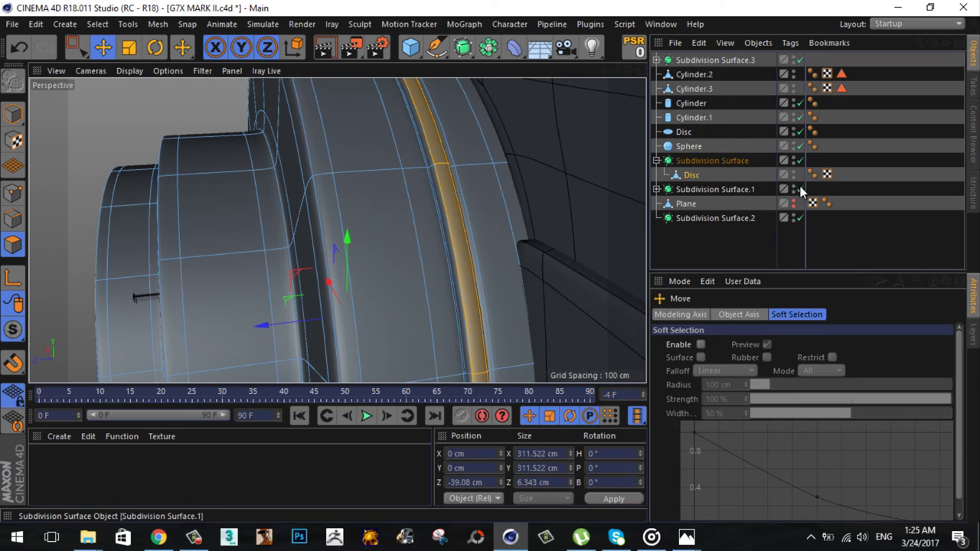
Step: Bevel the groove edges with a 0.295 cm offset and turn lens smoothing back on
left_click(12, 219, "ctrl")
key("m")
key("s")
left_click_drag(437, 237, 450, 237)
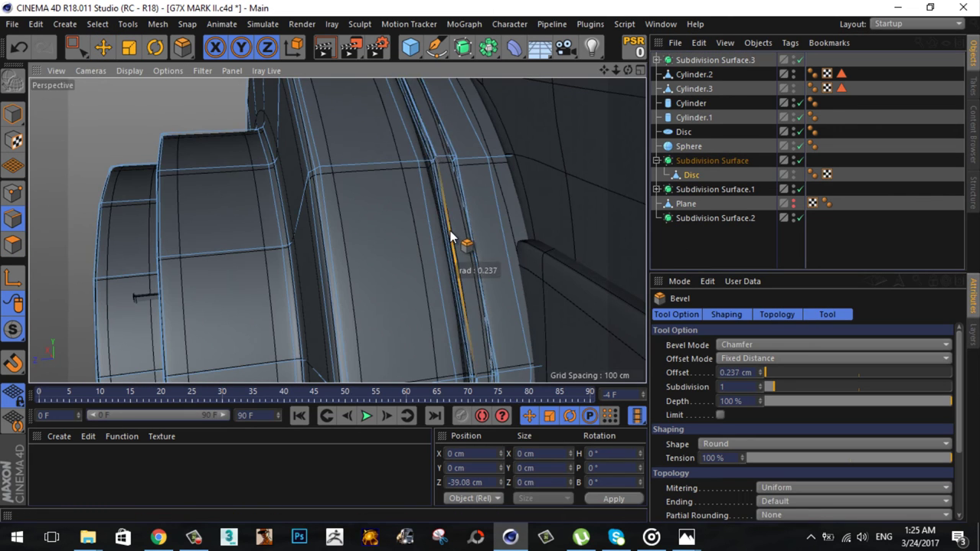
scroll(429, 239, "up", 3)
left_click(800, 160)
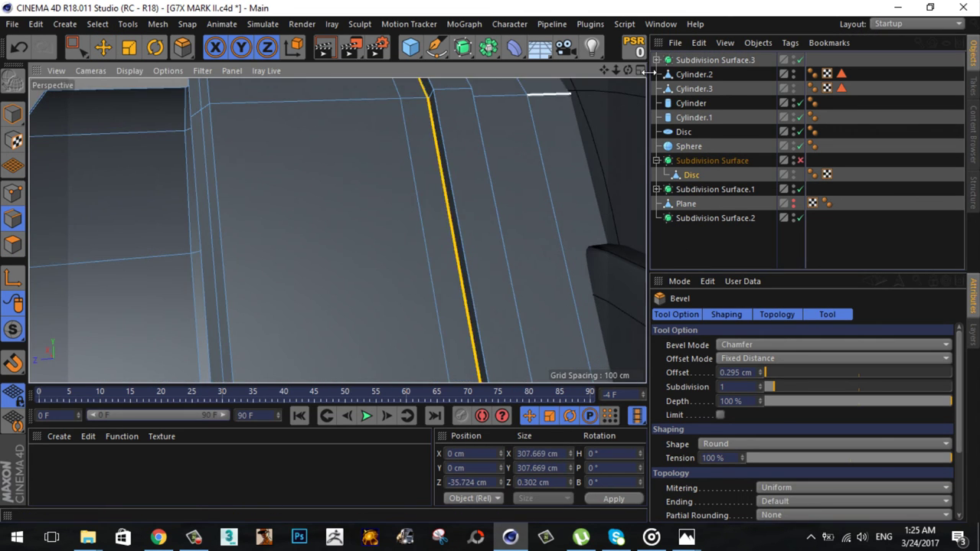
scroll(526, 295, "up", 3)
scroll(390, 183, "down", 2)
scroll(381, 188, "down", 3)
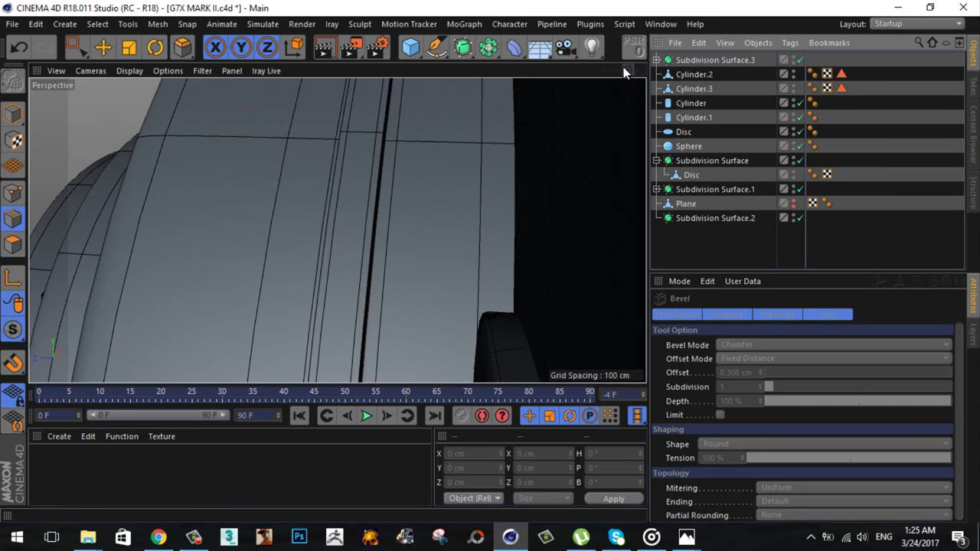
left_click(800, 160)
Step: Turn off smoothing and loop-select polygons on the lens Disc
left_click(12, 244)
key("e")
key("q")
key("u")
key("l")
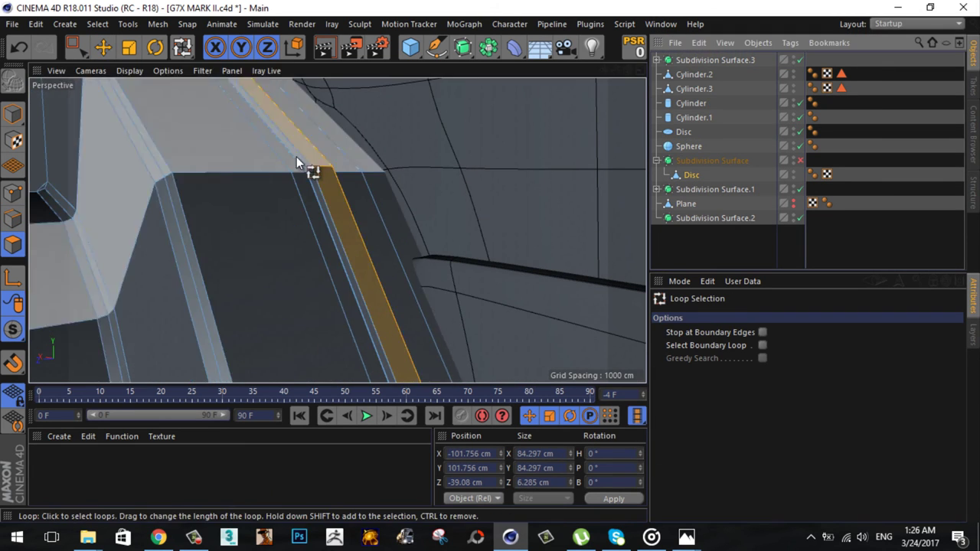
left_click(299, 158)
key("t")
key("u")
key("l")
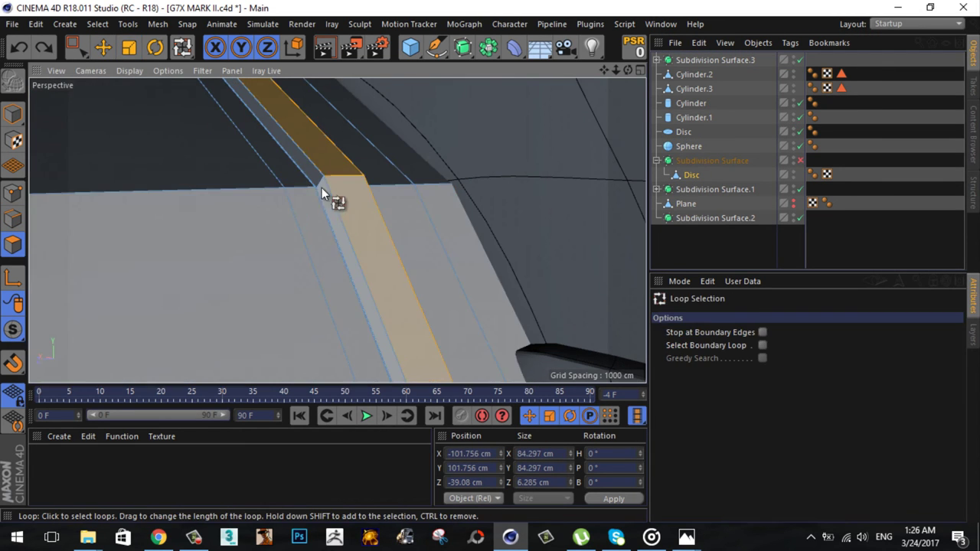
Step: Select the lens-face polygon strip and shrink it to 98.8%
scroll(327, 192, "up", 2)
scroll(382, 168, "up", 3)
left_click(296, 135)
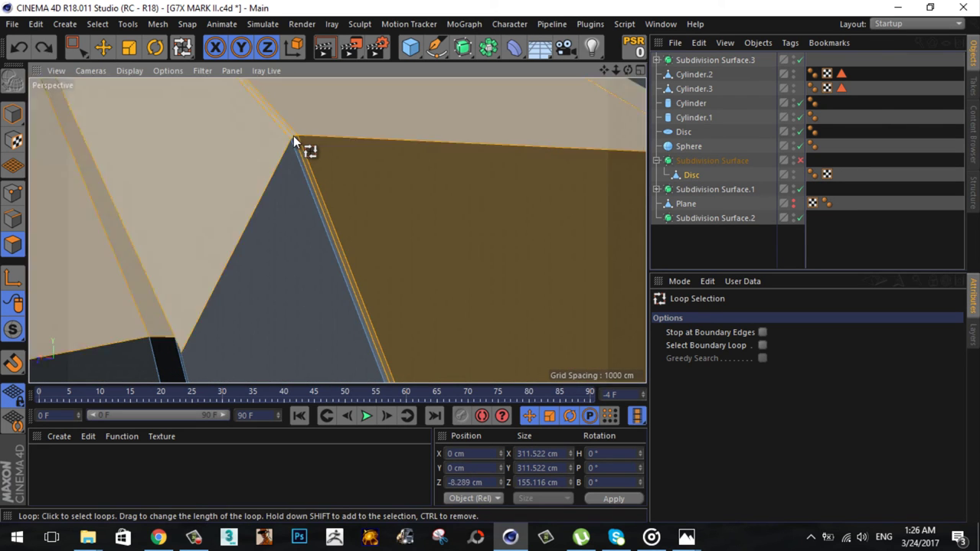
scroll(489, 261, "down", 3)
scroll(262, 232, "up", 3)
scroll(332, 195, "up", 2)
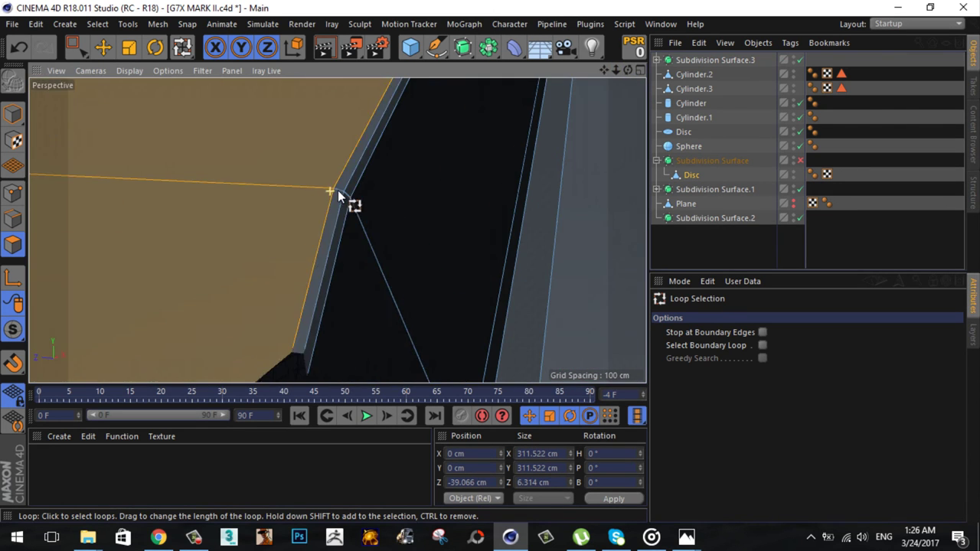
key("t")
scroll(460, 168, "down", 2)
left_click_drag(567, 190, 557, 190)
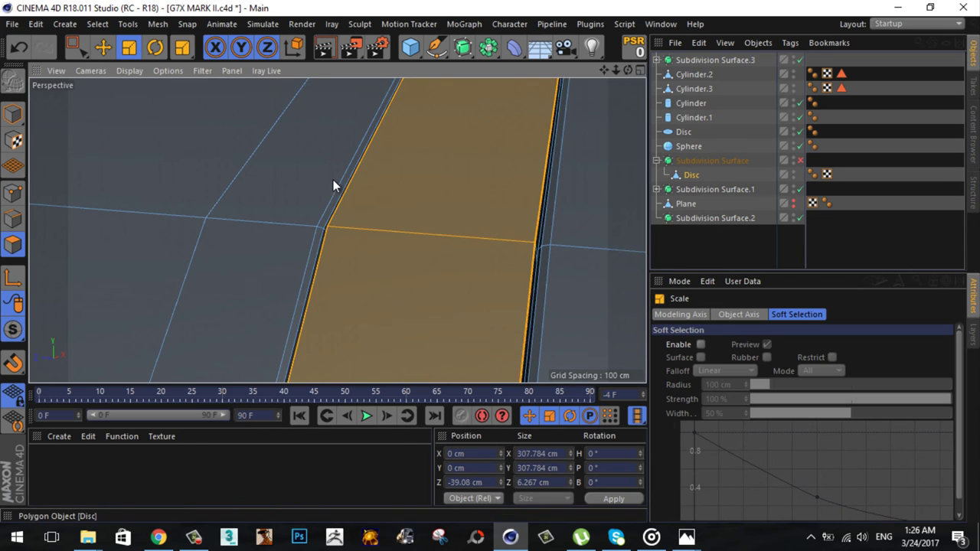
Step: Store the strip as a polygon selection on the Disc
left_click(98, 23)
left_click(176, 399)
scroll(500, 259, "down", 5)
Step: Switch to the Right view and deselect all elements
middle_click(605, 74)
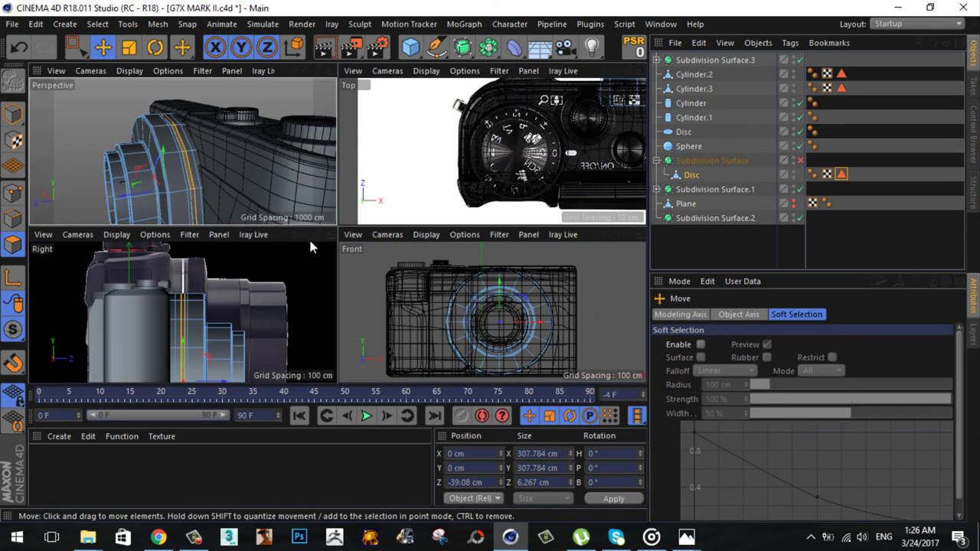
middle_click(309, 237)
key("m")
key("l")
key("t")
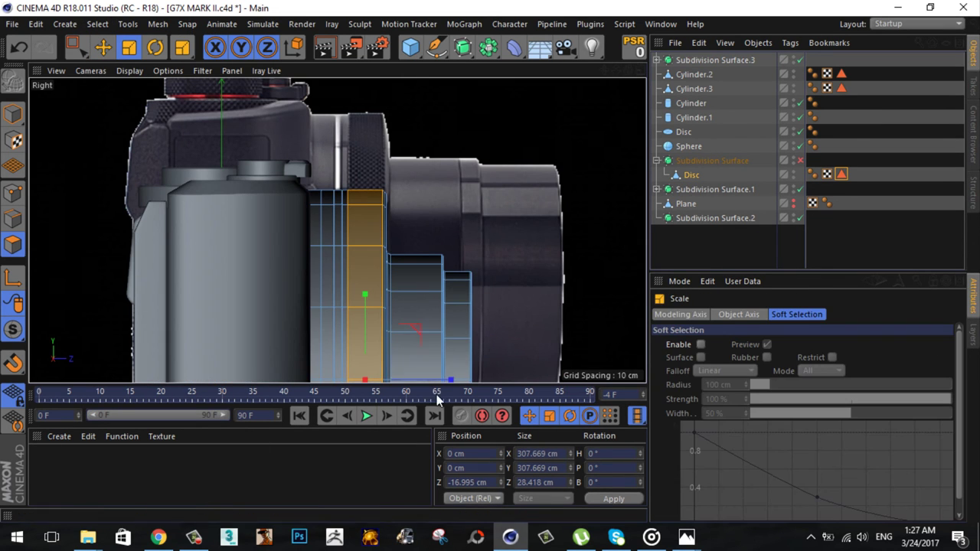
left_click(97, 24)
left_click(711, 249)
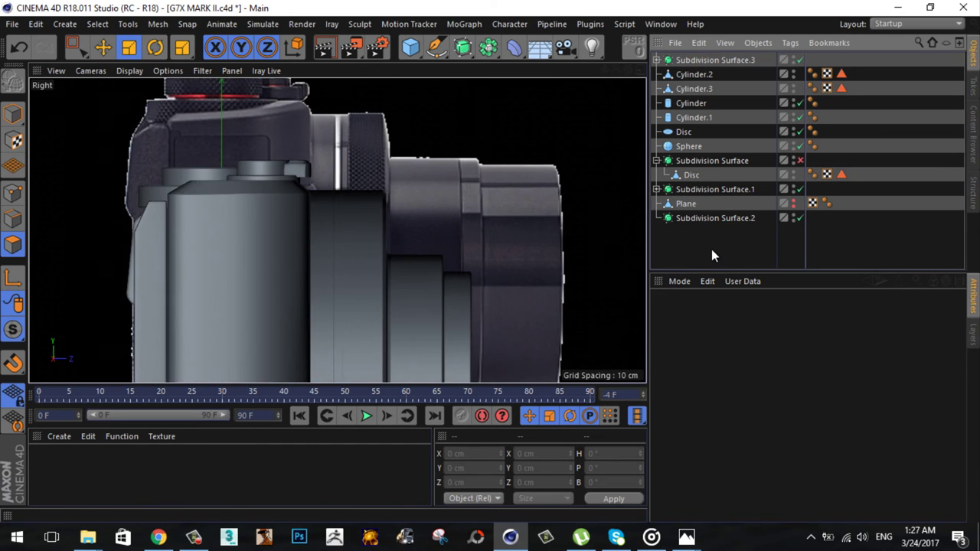
Step: Move the Sphere to the bottom of the list and rename it 'interior'
middle_click(331, 73)
middle_click(330, 73)
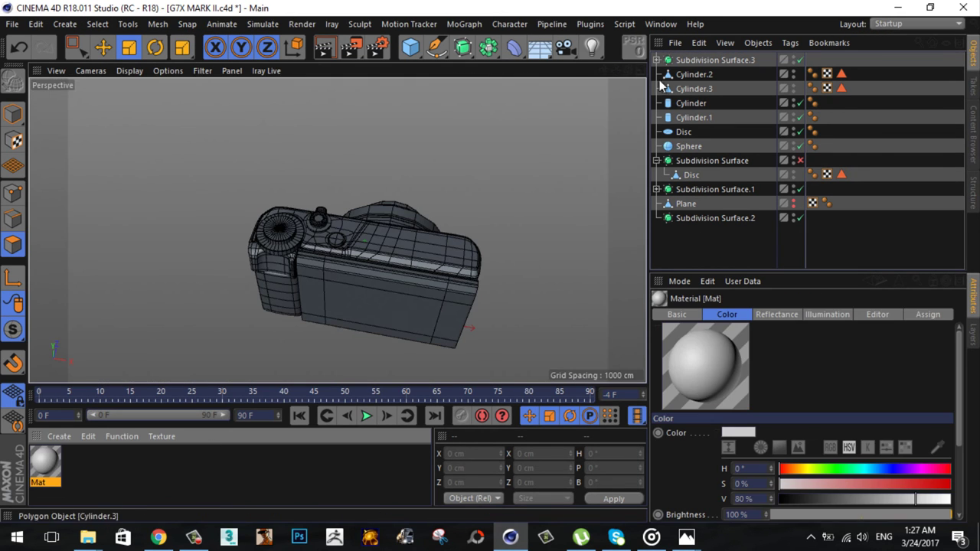
left_click(688, 146)
left_click_drag(688, 146, 691, 219)
double_click(691, 218)
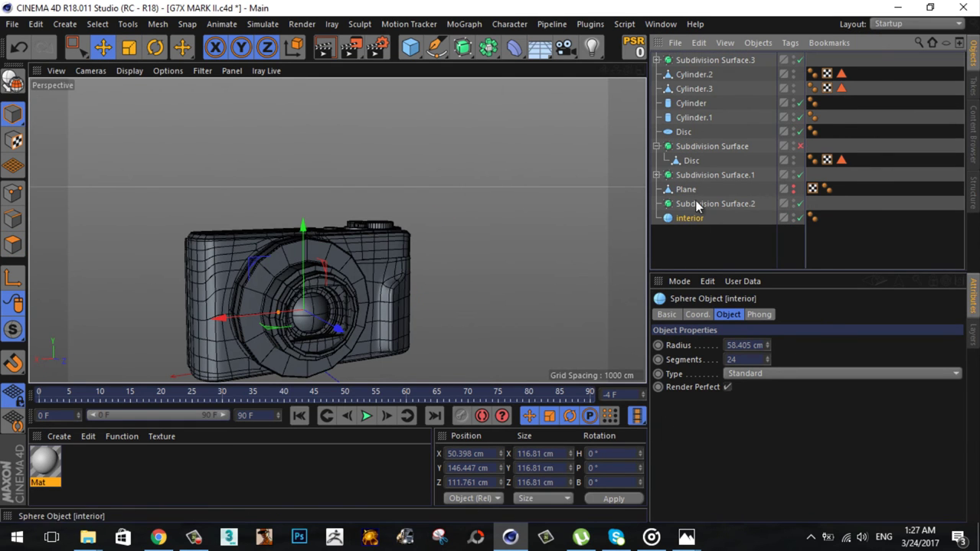
Step: Delete the spare Disc object and expand Subdivision Surface.3
left_click(684, 131)
left_click_drag(531, 128, 601, 118, "alt")
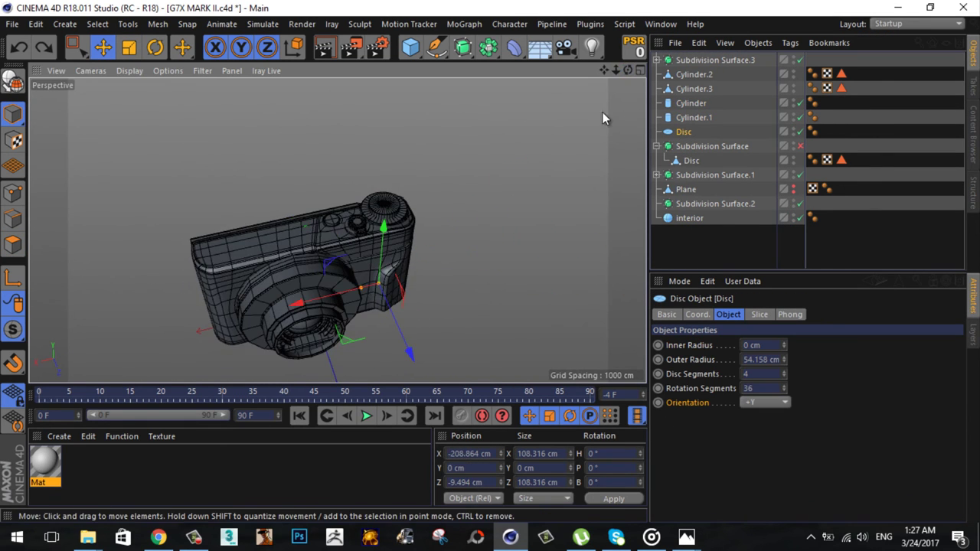
key("Delete")
left_click_drag(626, 67, 490, 261)
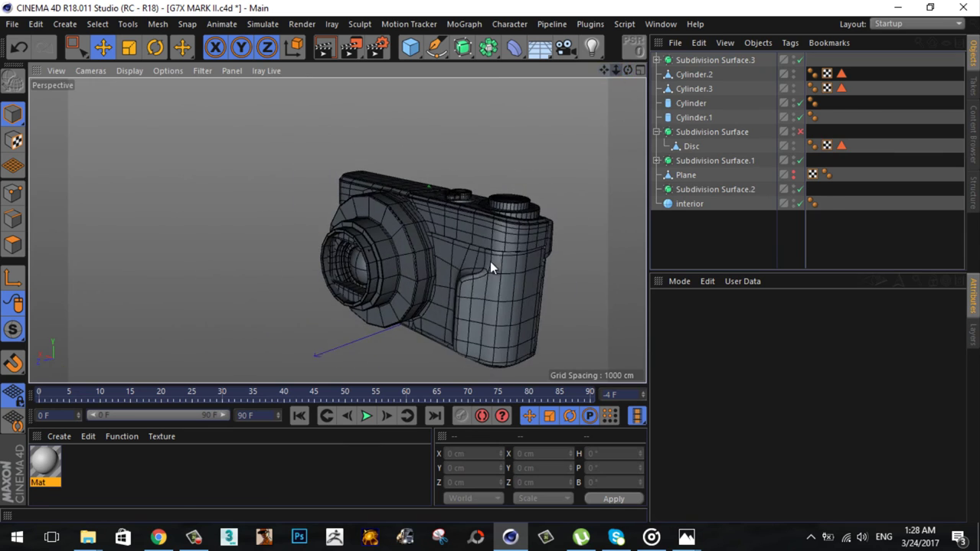
left_click(656, 59)
Step: Group Plane.1, Plane and the cylinders under a new Null
left_click(693, 89)
left_click(722, 74, "shift")
left_click(699, 132, "shift")
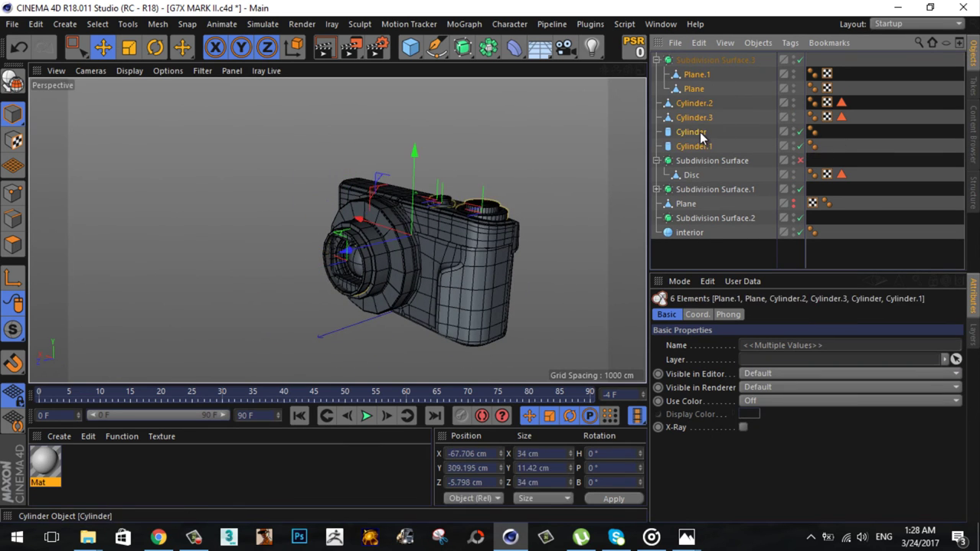
left_click(686, 203)
key("alt+g")
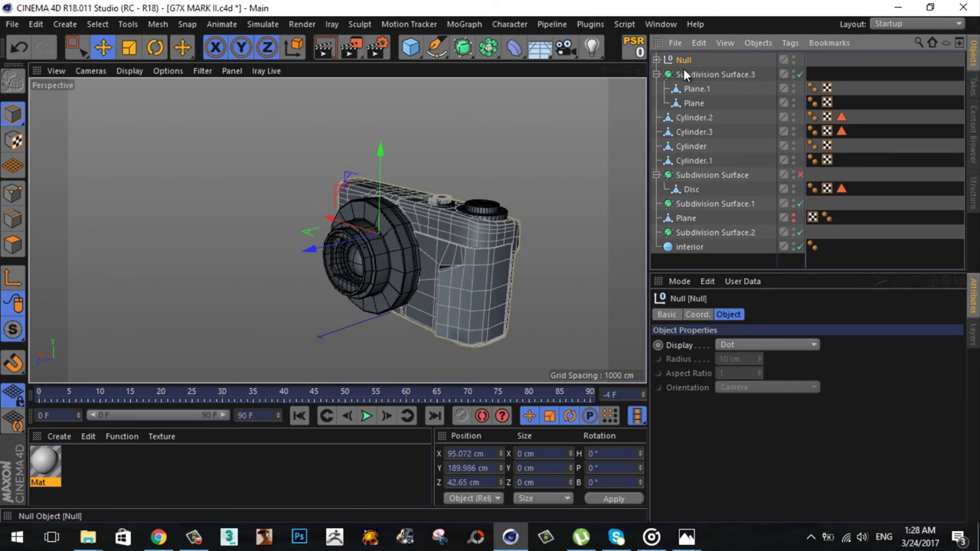
left_click(655, 58)
left_click(656, 59)
left_click(656, 59)
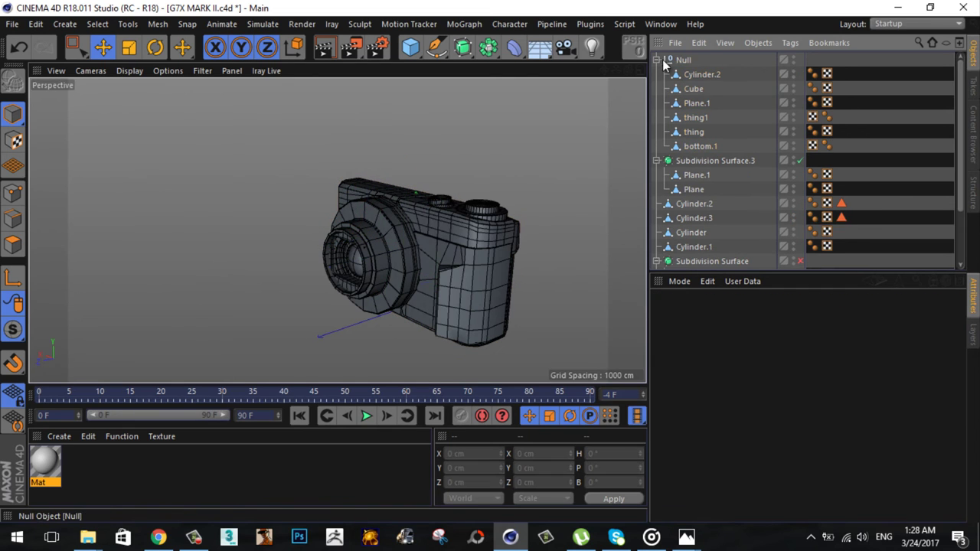
Step: Move Cylinder.2 and Cylinder.3 under the lens Subdivision Surface
left_click(698, 74)
left_click(712, 261)
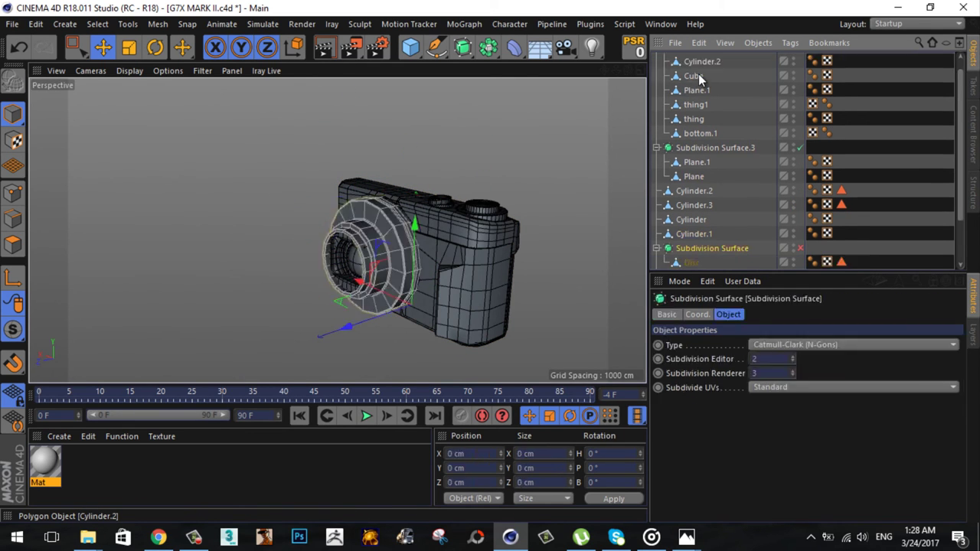
scroll(712, 214, "down", 3)
left_click(686, 234)
left_click_drag(429, 230, 291, 236, "alt")
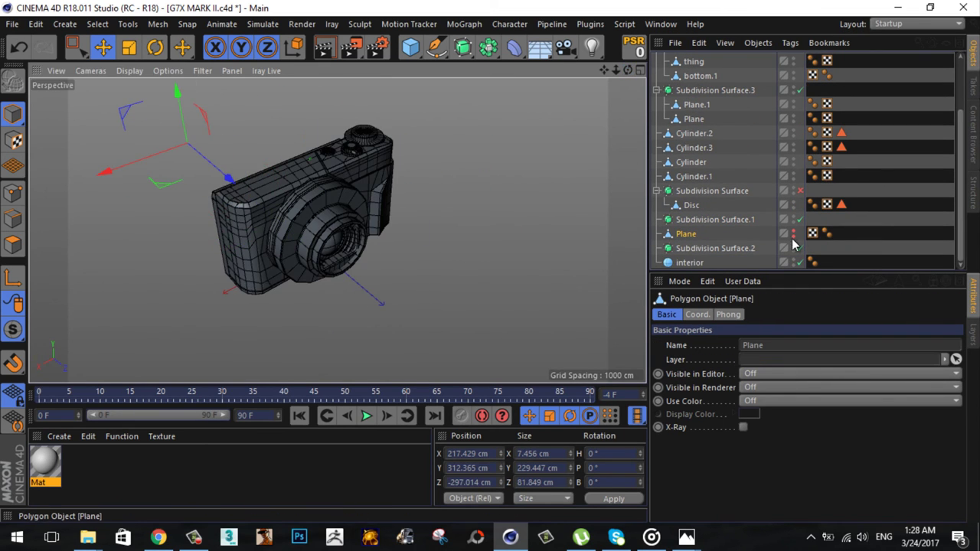
scroll(793, 243, "up", 1)
left_click(693, 219)
left_click(693, 205)
type("lence")
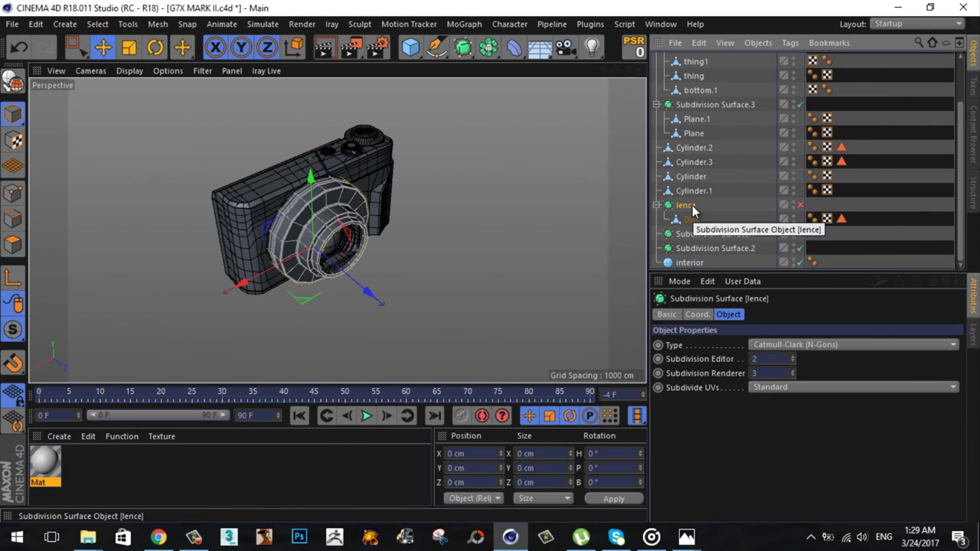
left_click(691, 192)
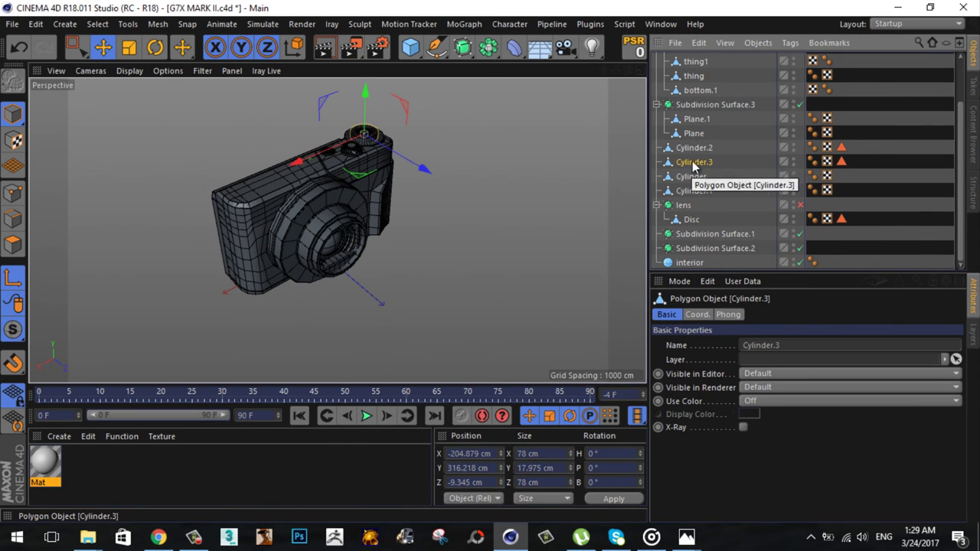
left_click_drag(693, 228, 692, 227)
Step: Group the lens parts under a new Null and collapse the group
key("o")
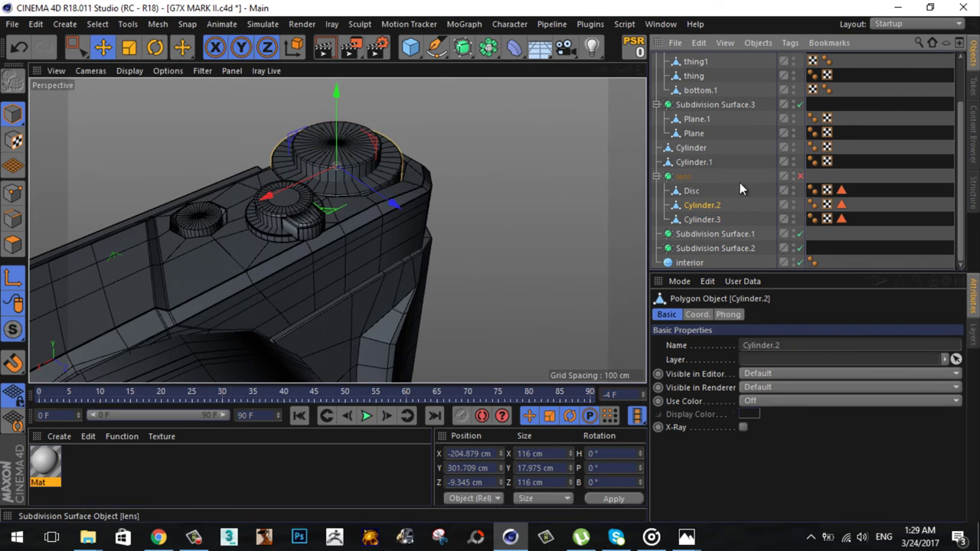
left_click(712, 176)
key("alt+g")
left_click(691, 176)
left_click(698, 206)
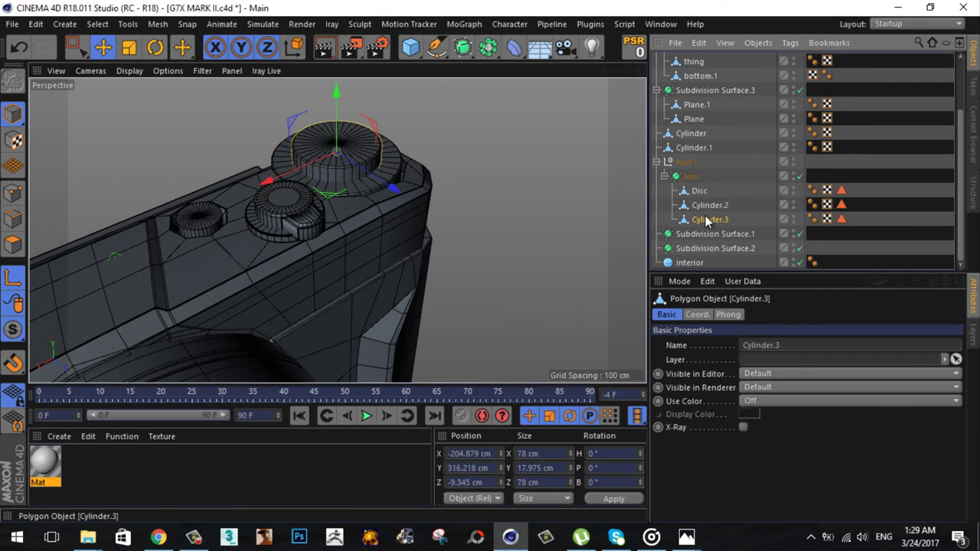
left_click(699, 191)
key("h")
left_click(665, 176)
Step: Move the ten body objects to the top of the list and rename bottom.1 to 'bottom.1+ noise'
scroll(667, 229, "up", 2)
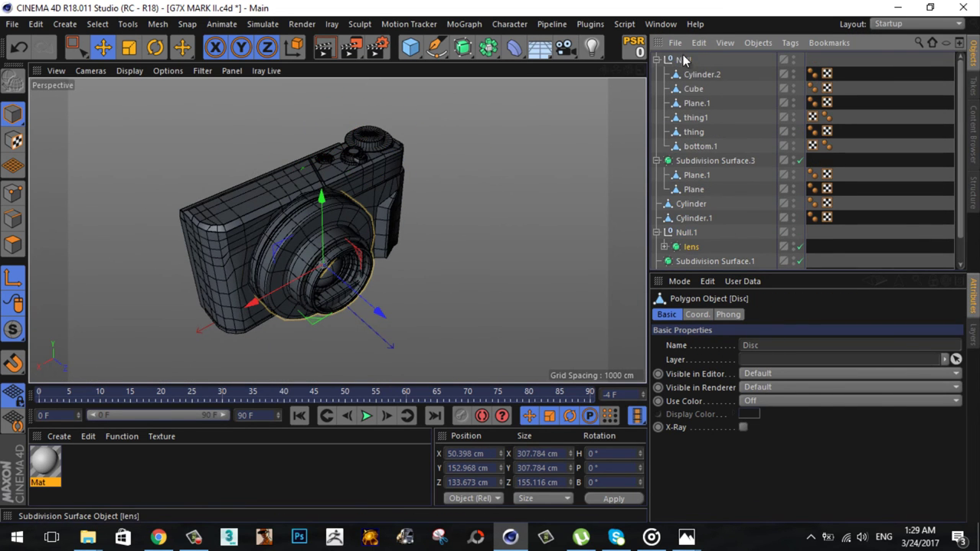
left_click_drag(685, 60, 710, 154)
left_click_drag(696, 205, 667, 66)
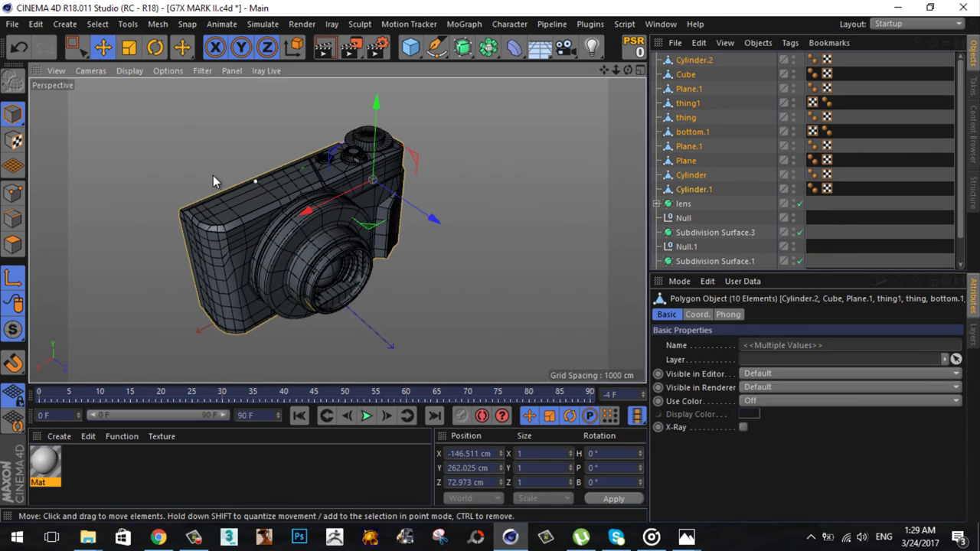
left_click(262, 200)
key("o")
double_click(695, 132)
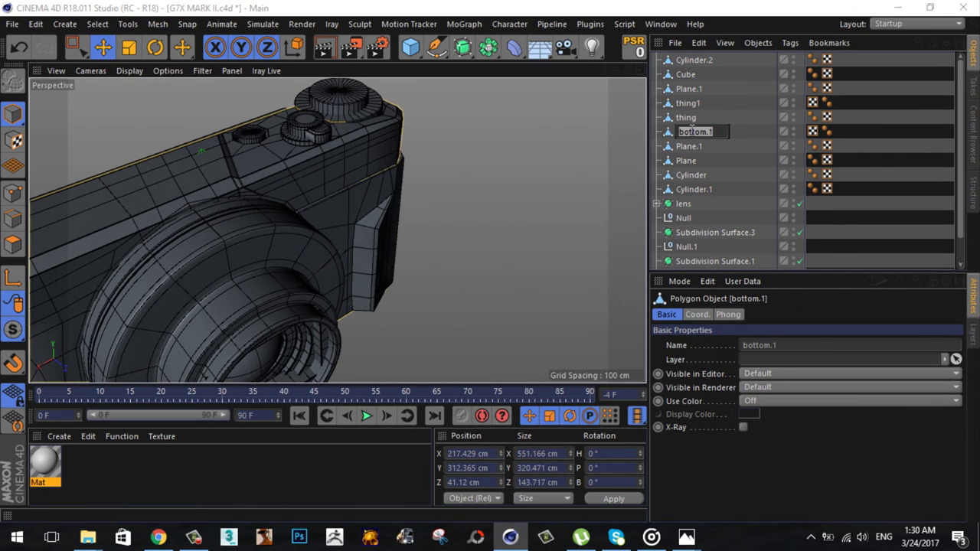
type("noise")
key("Return")
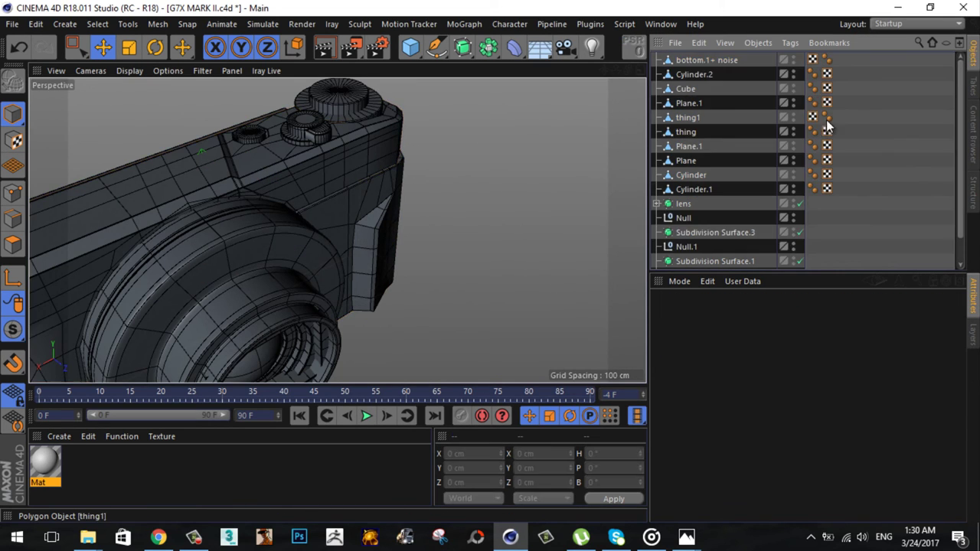
Step: Group the body parts under a Null renamed 'black' inside Subdivision Surface.3, keeping thing outside
key("alt+g")
left_click(656, 74)
double_click(684, 74)
type("black")
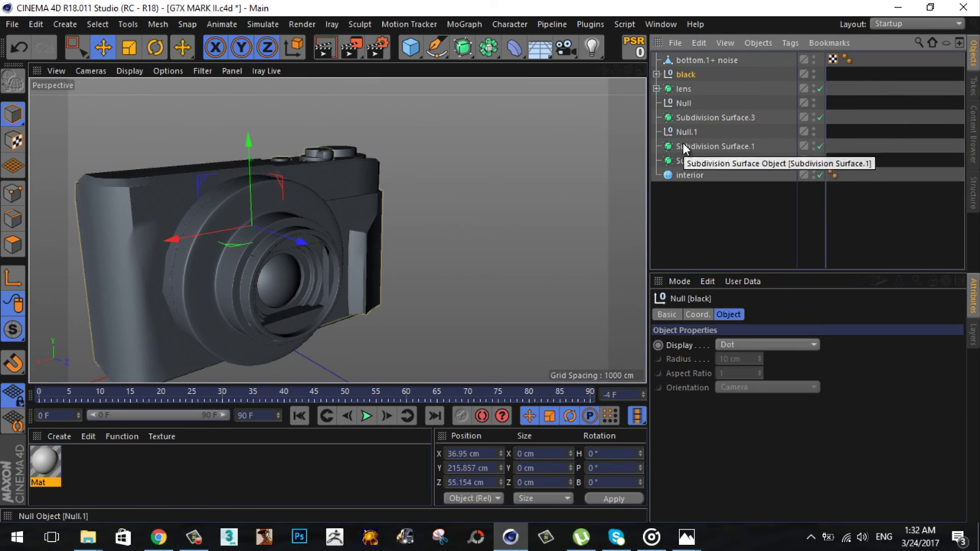
left_click_drag(689, 117, 689, 74)
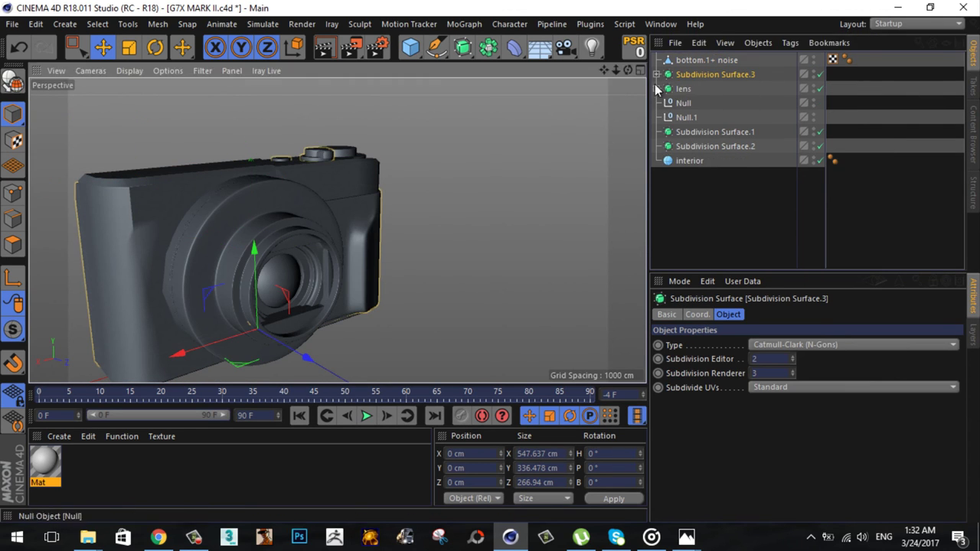
left_click(656, 74)
left_click_drag(701, 160, 686, 69)
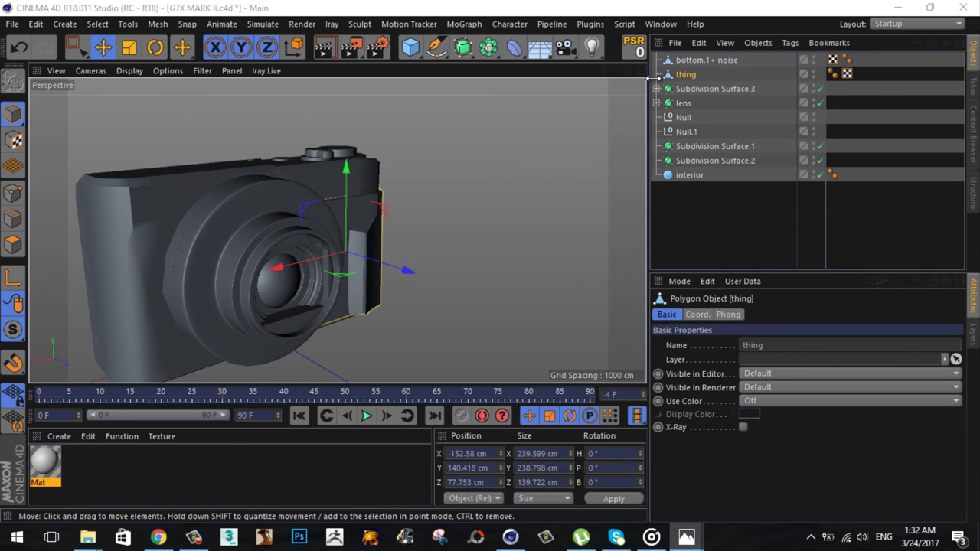
Step: Group bottom.1+ noise and thing under Subdivision Surface.1 and delete Null, Null.1, Subdivision Surface.2
left_click(694, 60)
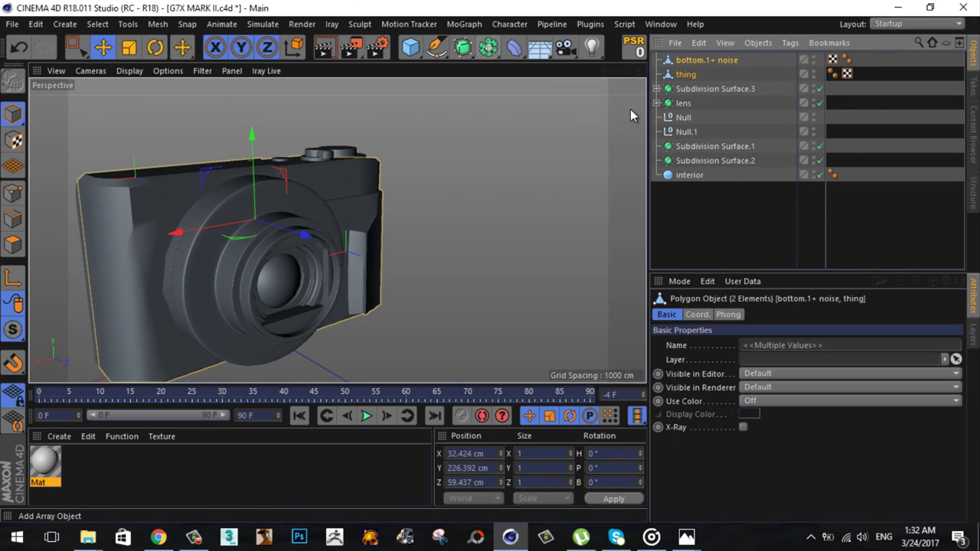
left_click_drag(715, 146, 689, 60)
key("alt+g")
left_click_drag(689, 175, 689, 60)
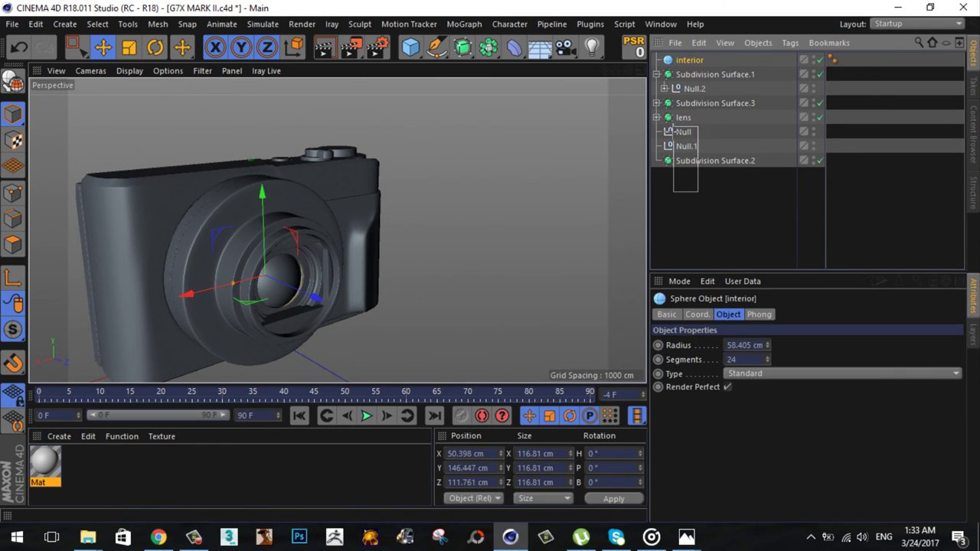
key("Delete")
Step: Enable Transparency on Mat and view its Reflectance settings
double_click(44, 463)
left_click(253, 205)
type("1.6")
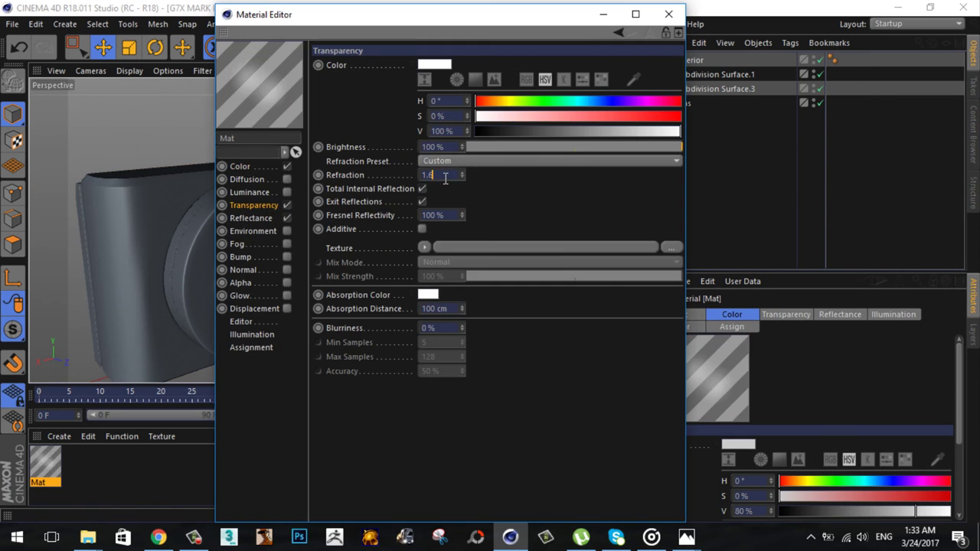
left_click(251, 218)
Step: Create Mat.1 and apply it to the camera body under Subdivision Surface.3
double_click(87, 453)
left_click_drag(44, 464, 720, 60)
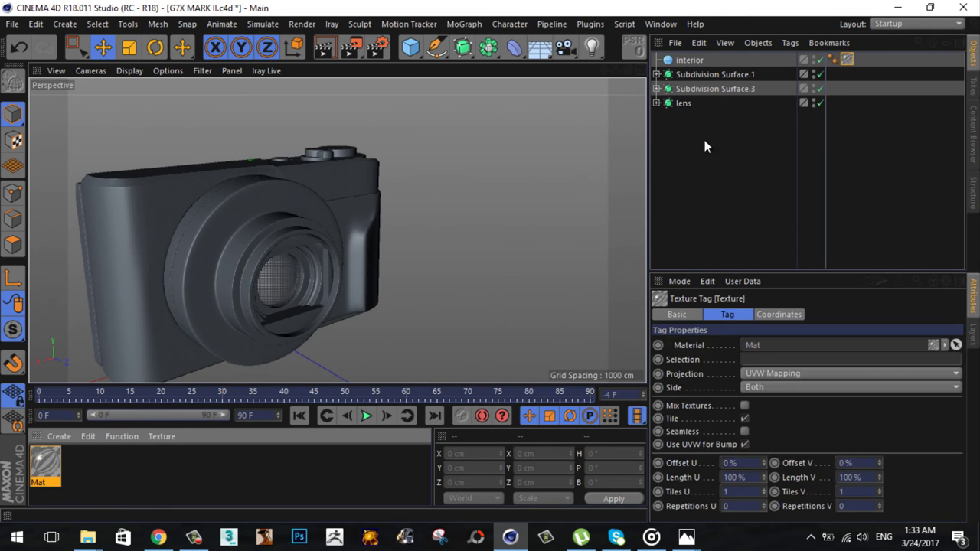
double_click(44, 463)
left_click(251, 218)
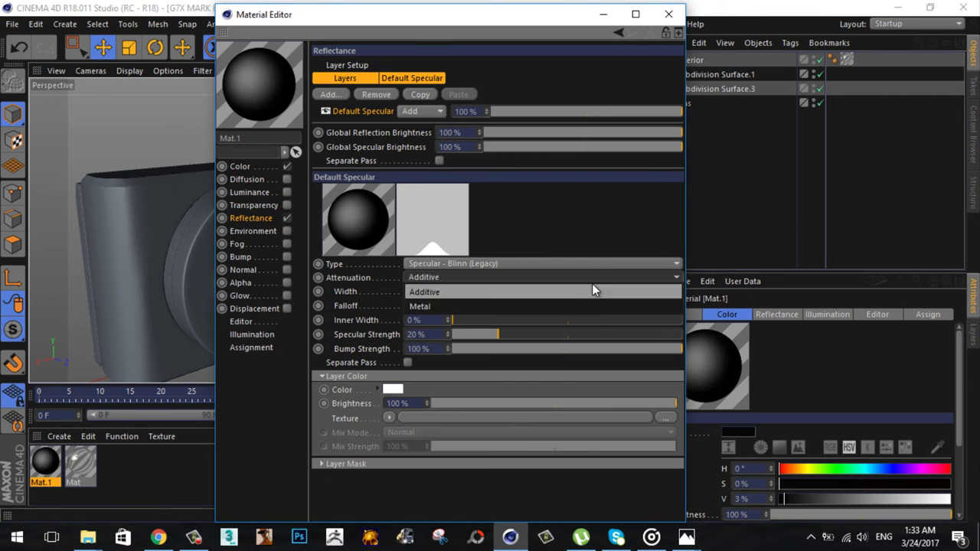
left_click(668, 13)
left_click(657, 89)
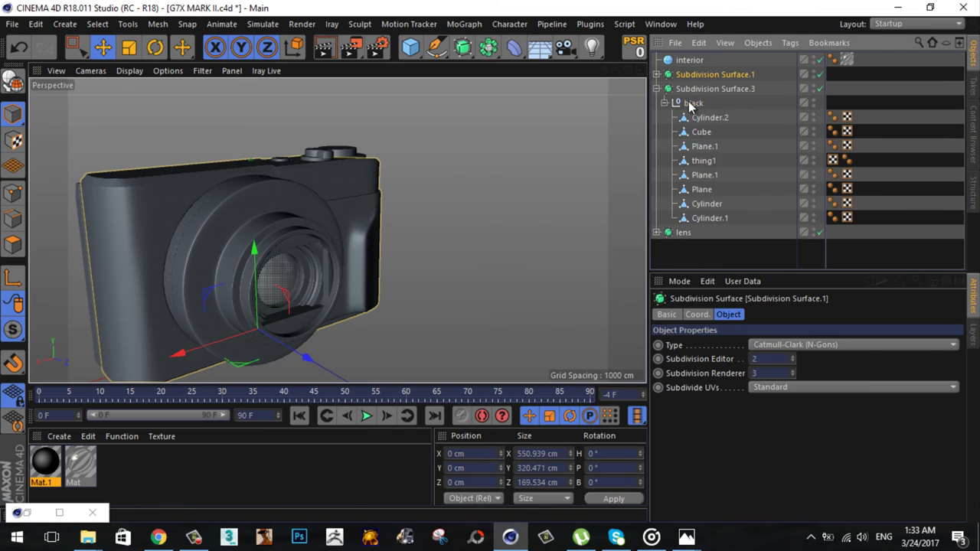
left_click(657, 89)
Step: Create Mat.2 with an image loaded as its Normal map, then enable its Bump channel
left_click(715, 74, "ctrl")
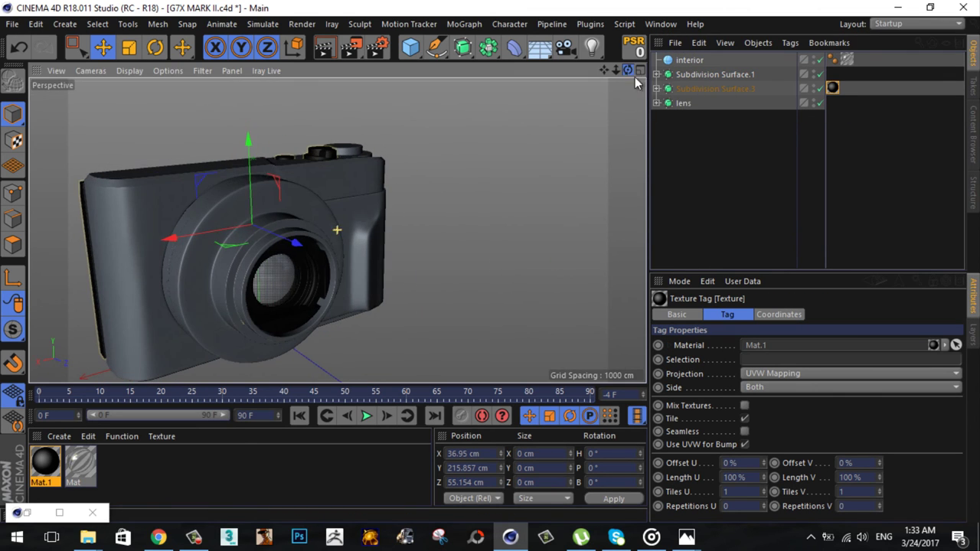
double_click(153, 463)
double_click(116, 463)
left_click(287, 257)
left_click(398, 125)
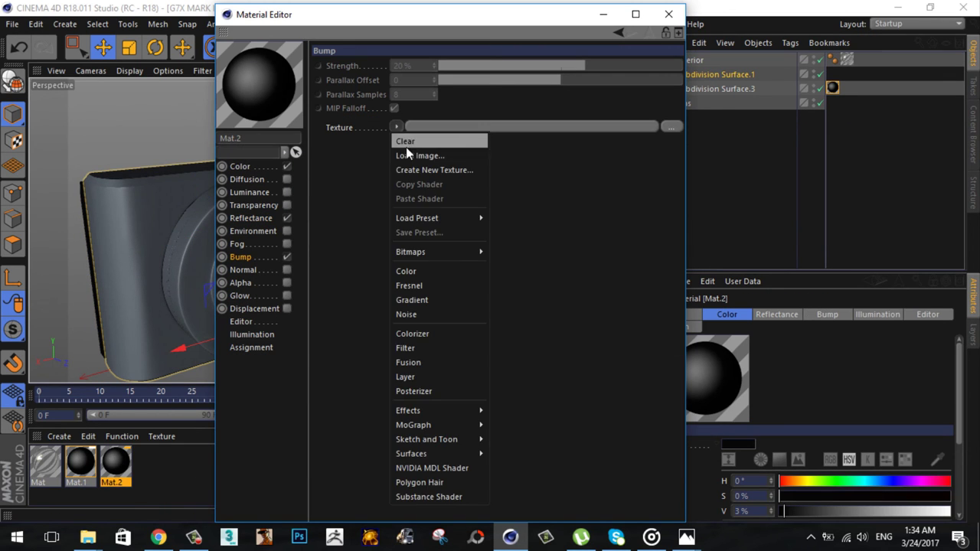
left_click(287, 269)
left_click(398, 147)
left_click(418, 168)
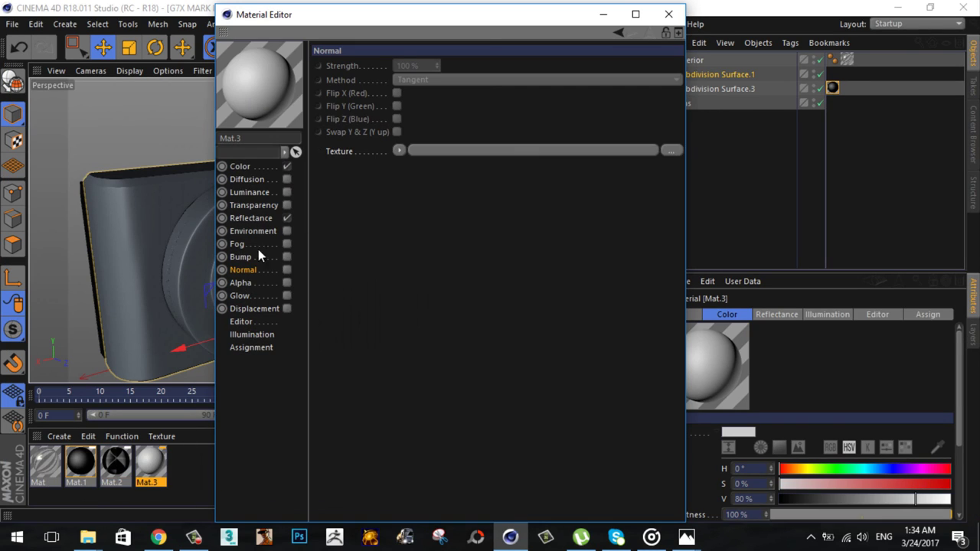
left_click(287, 256)
left_click(397, 126)
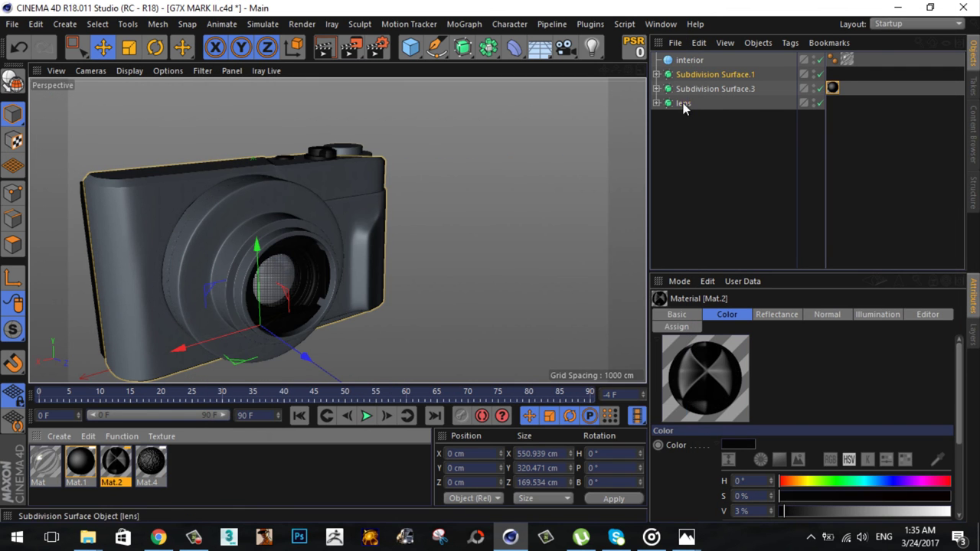
Step: Apply Mat.2 to the lens Disc and tile it 5 by 4.99
left_click_drag(677, 133, 691, 117)
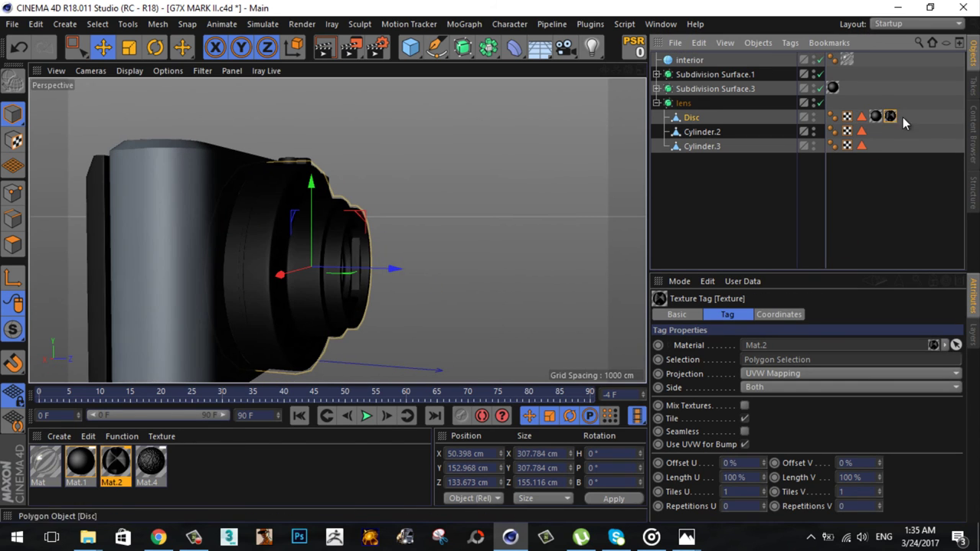
double_click(727, 492)
type("0.5")
key("Return")
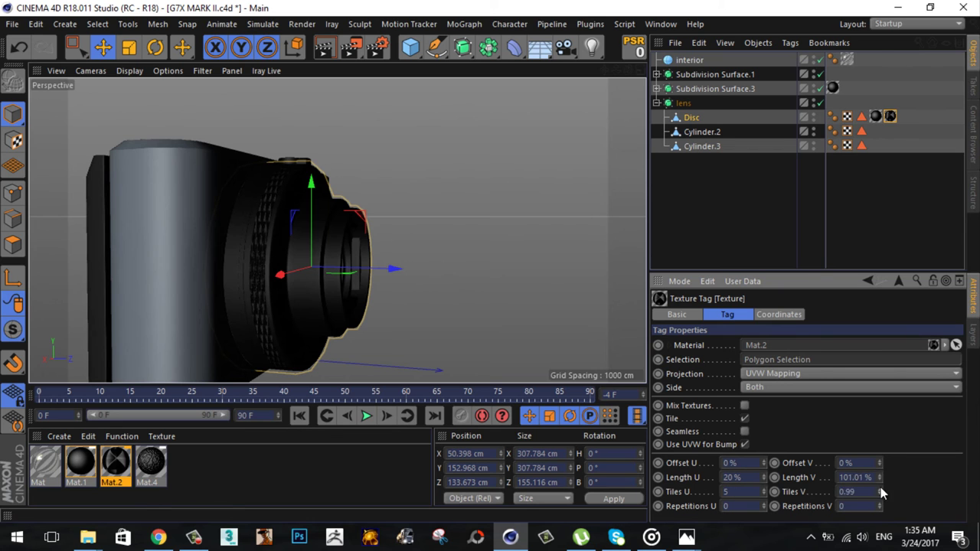
scroll(263, 253, "up", 5)
left_click_drag(880, 491, 880, 499)
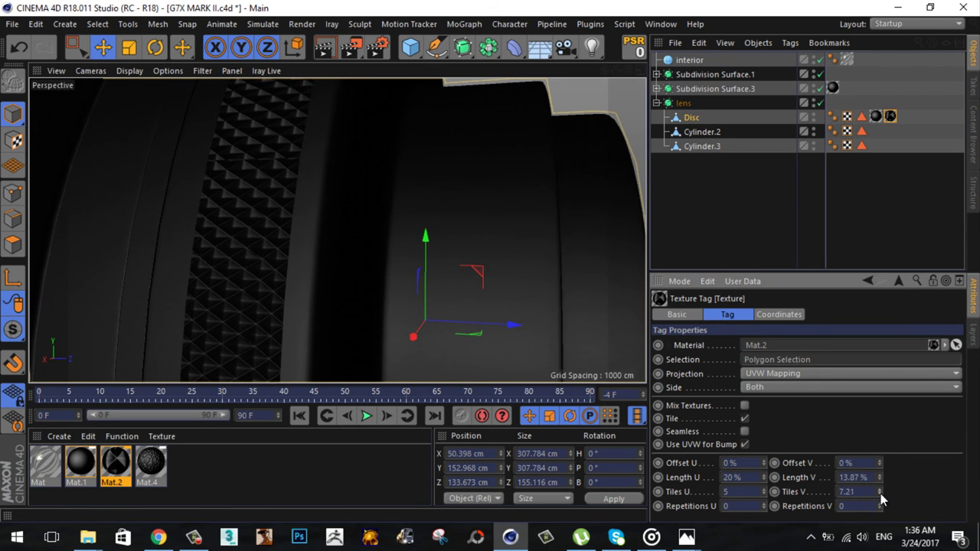
type("8")
key("Return")
scroll(490, 262, "down", 5)
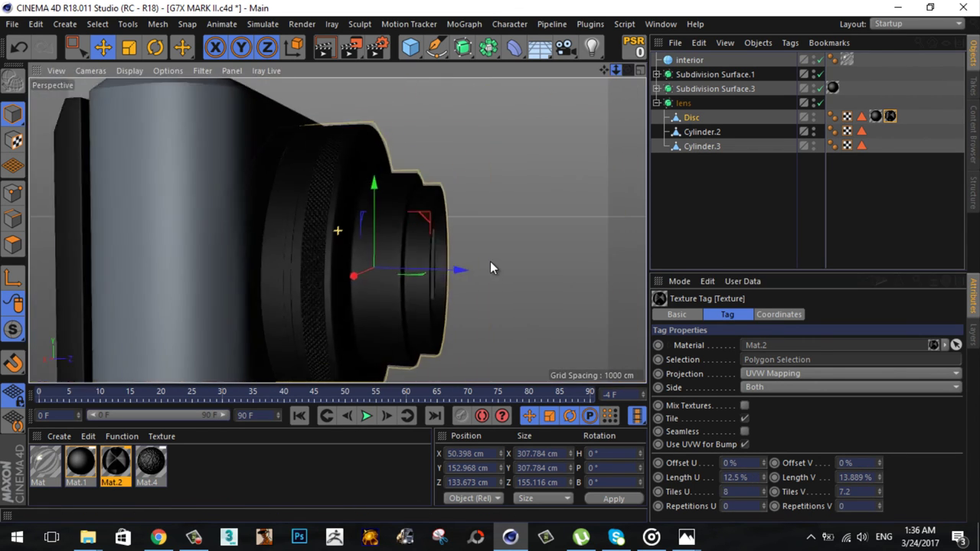
scroll(337, 229, "up", 5)
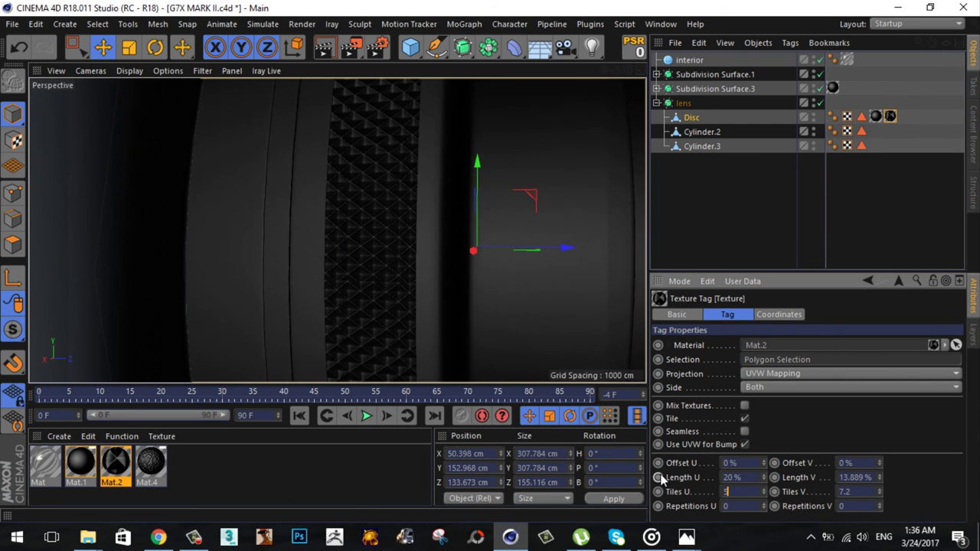
left_click_drag(881, 492, 883, 497)
Step: Try Cylindrical projection on the Disc texture, then revert it to UVW Mapping
left_click(850, 373)
left_click(773, 394)
scroll(394, 201, "down", 5)
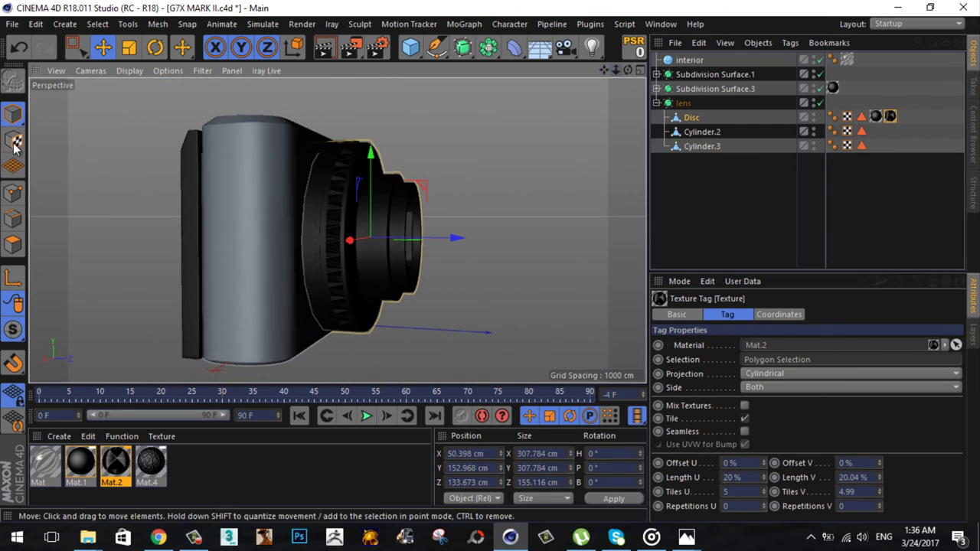
key("r")
mouse_move(394, 202)
left_mouse_down()
mouse_move(401, 222)
mouse_move(418, 217)
left_mouse_up()
key("t")
scroll(414, 219, "up", 3)
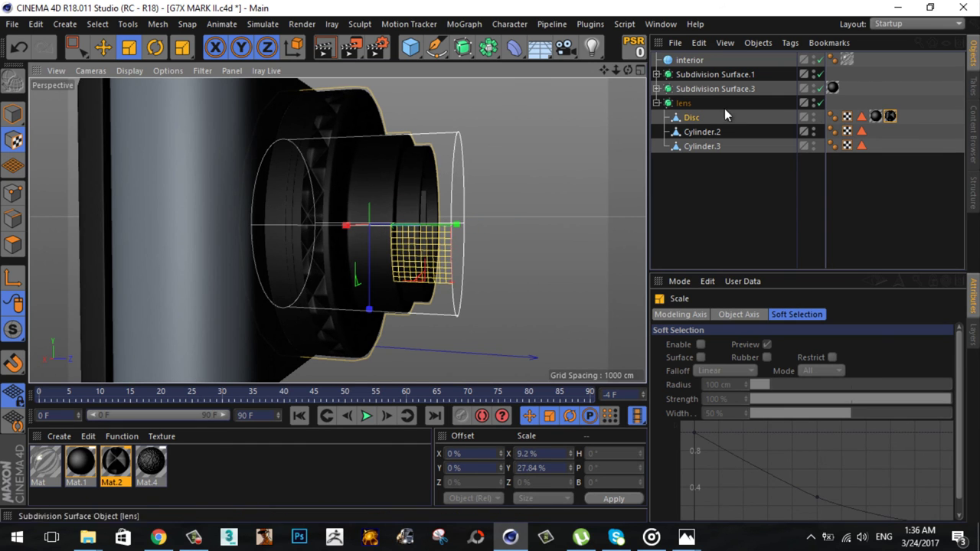
left_click(890, 116)
key("ctrl+z")
key("ctrl+z")
left_click(850, 374)
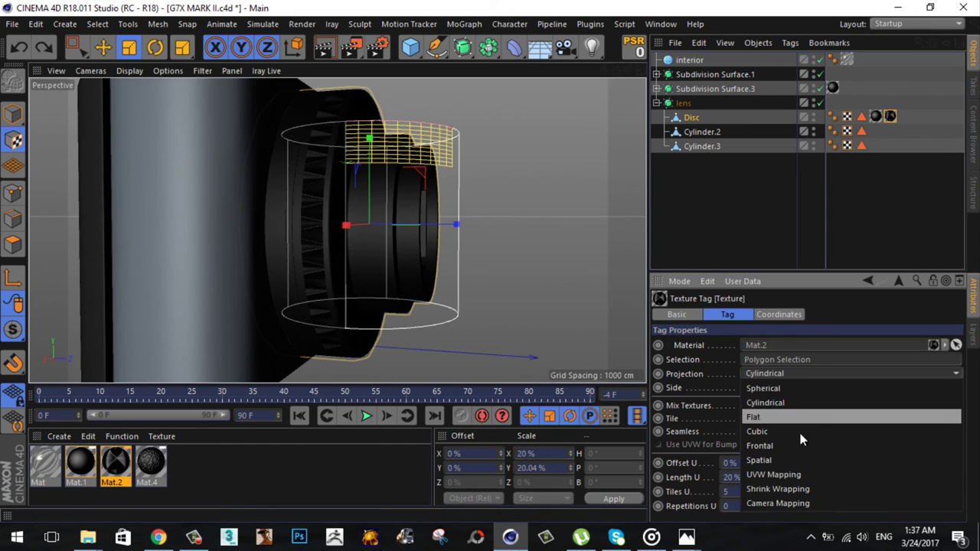
left_click(773, 475)
scroll(312, 200, "up", 3)
scroll(411, 181, "down", 3)
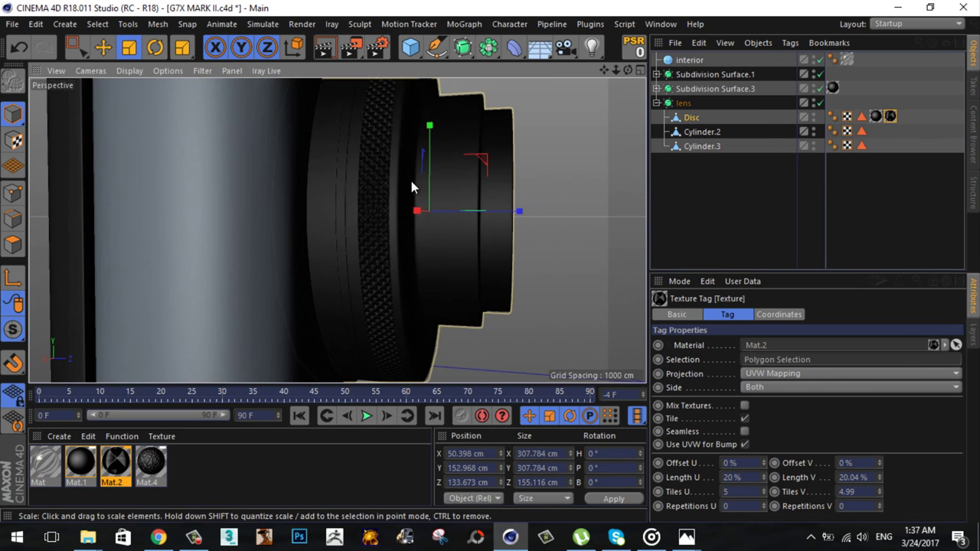
left_click(339, 181)
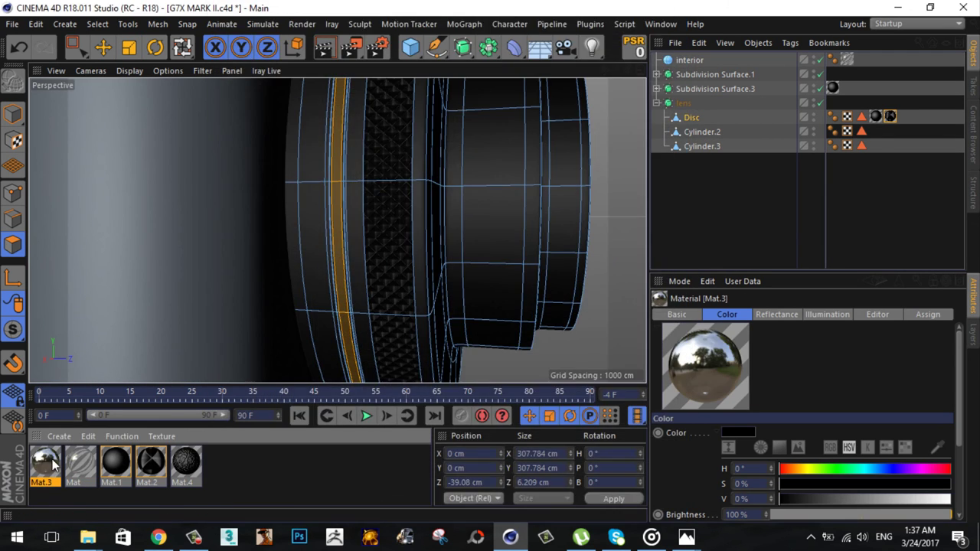
Step: Store the Disc's polygon selection as a tag and load a Noise shader as the material texture
left_click(97, 24)
left_click(111, 508)
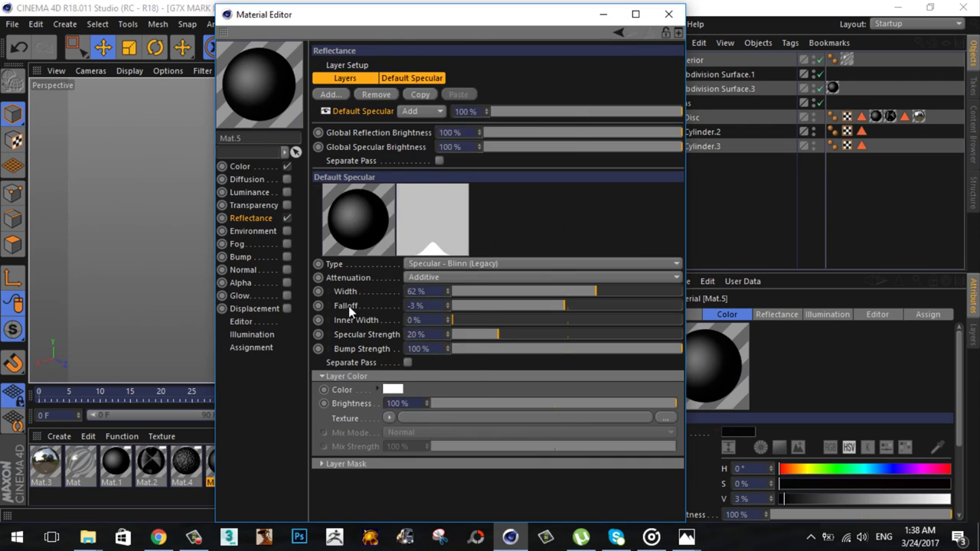
left_click(389, 418)
left_click(444, 218)
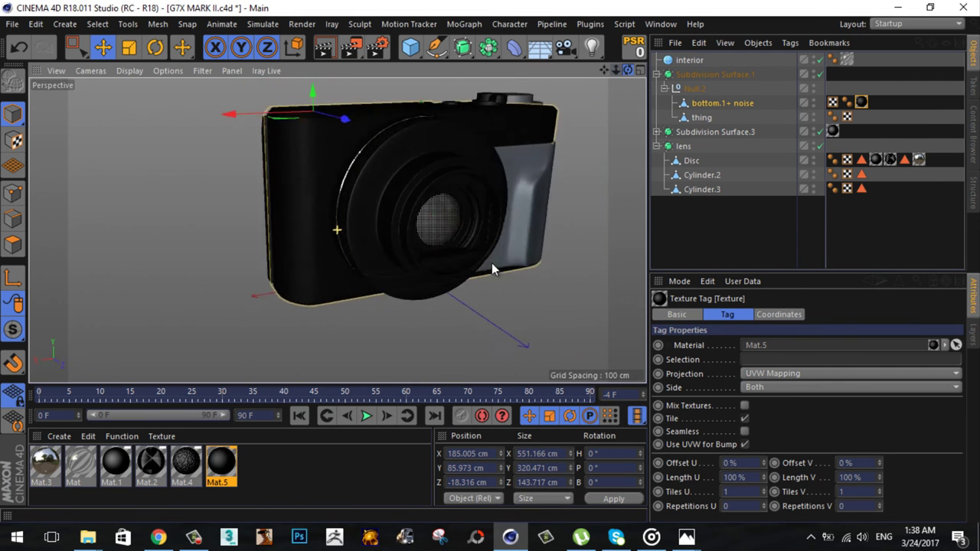
left_click_drag(491, 263, 488, 262, "alt")
Step: Apply Mat.2 to both lens cylinders, Cylinder.2 and Cylinder.3
left_click(701, 175)
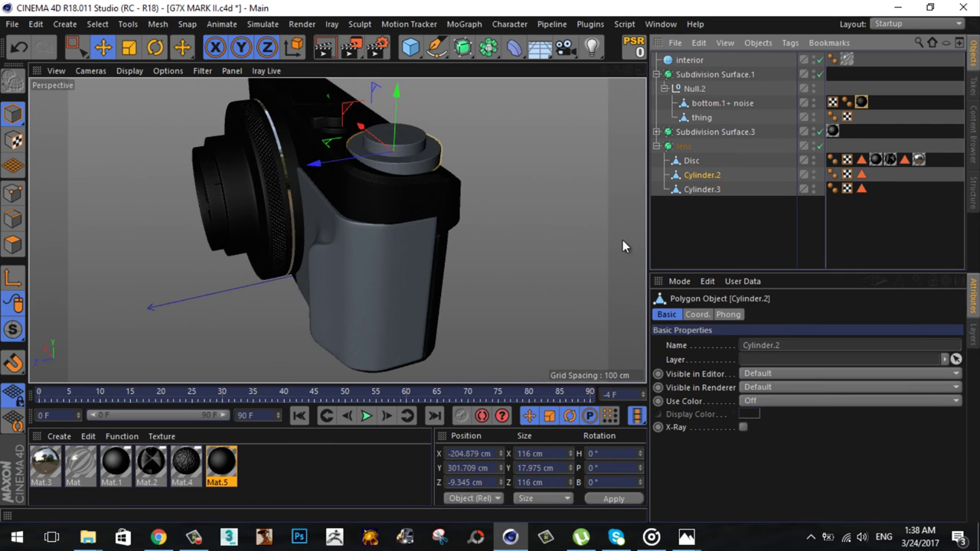
left_click_drag(116, 462, 875, 190)
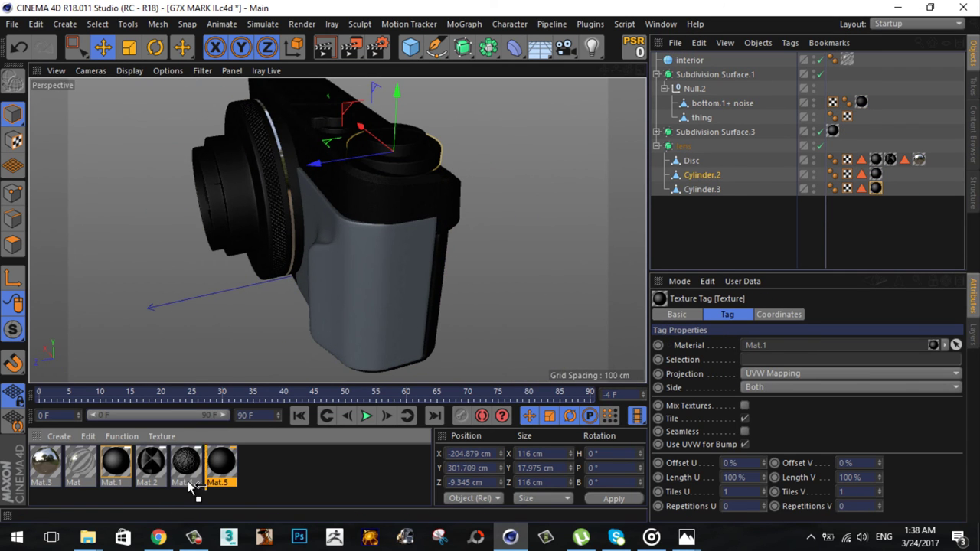
left_click_drag(892, 176, 869, 177)
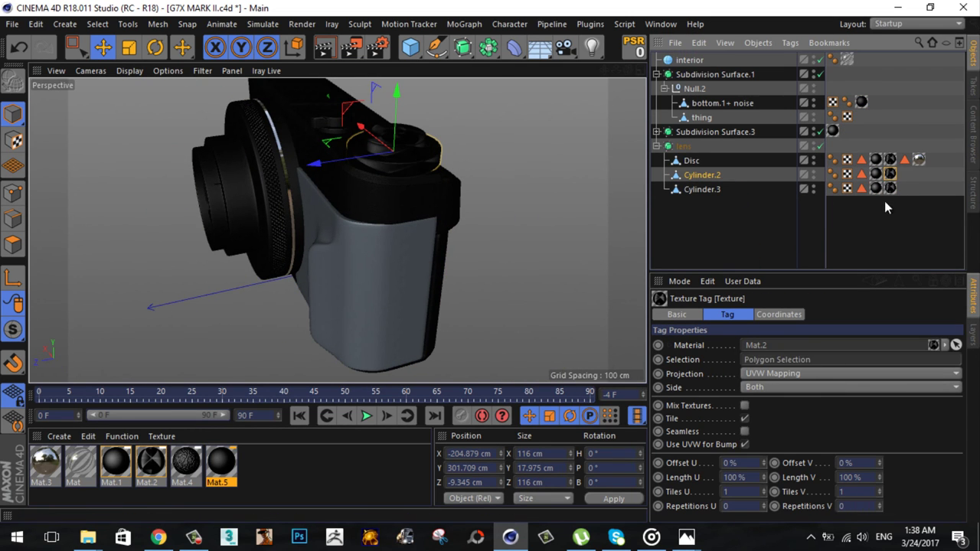
left_click(771, 174)
left_click(889, 174)
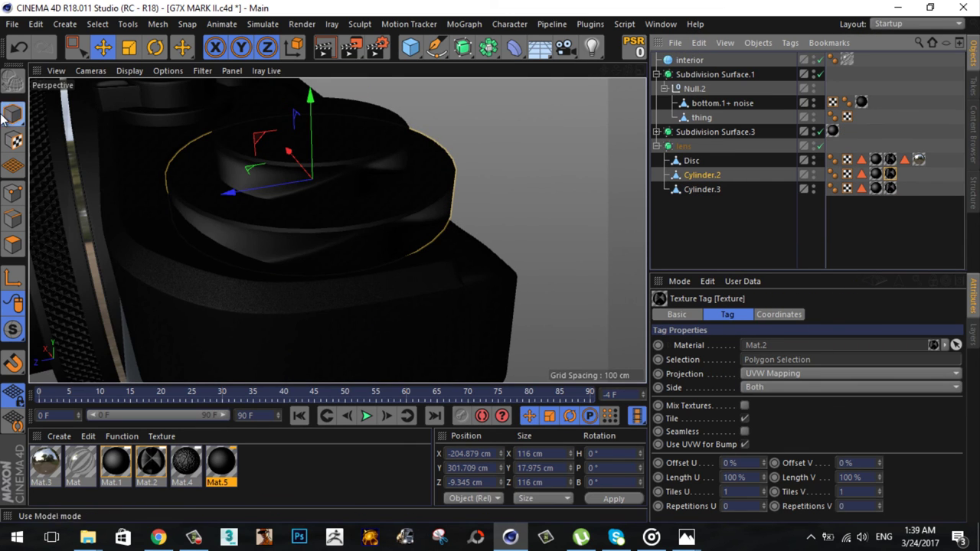
Step: Set both cylinder texture tags to 10 tiles each way, then raise Tiles U to 20
left_click(747, 492)
type("6")
key("Return")
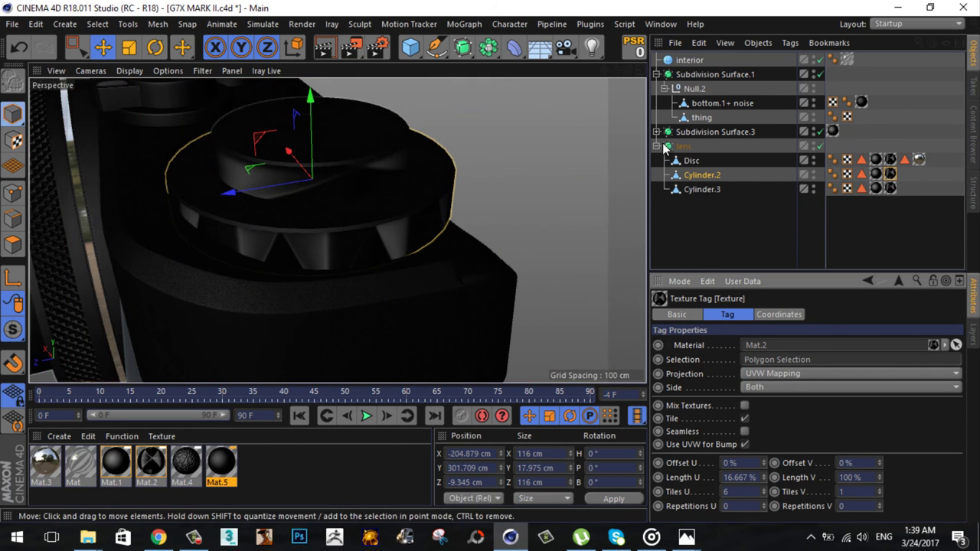
left_click(890, 188)
type("0")
left_click(702, 174)
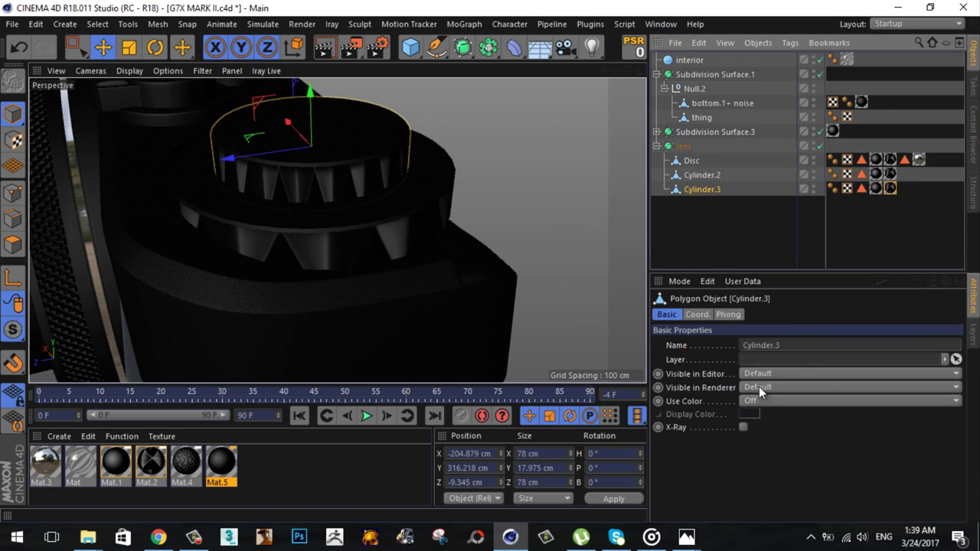
left_click(890, 174)
left_click(889, 188, "ctrl")
left_click(842, 491)
type("10")
key("Return")
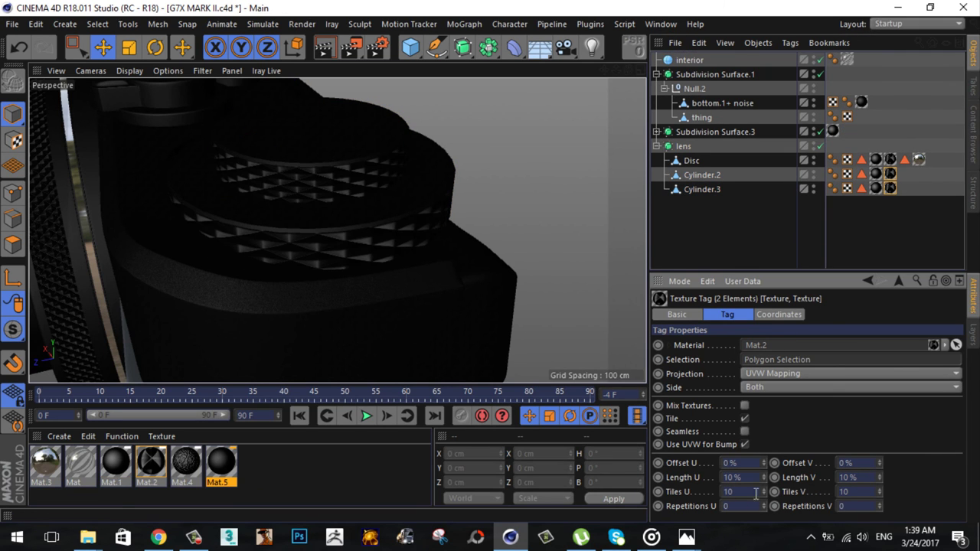
left_click_drag(758, 491, 674, 488)
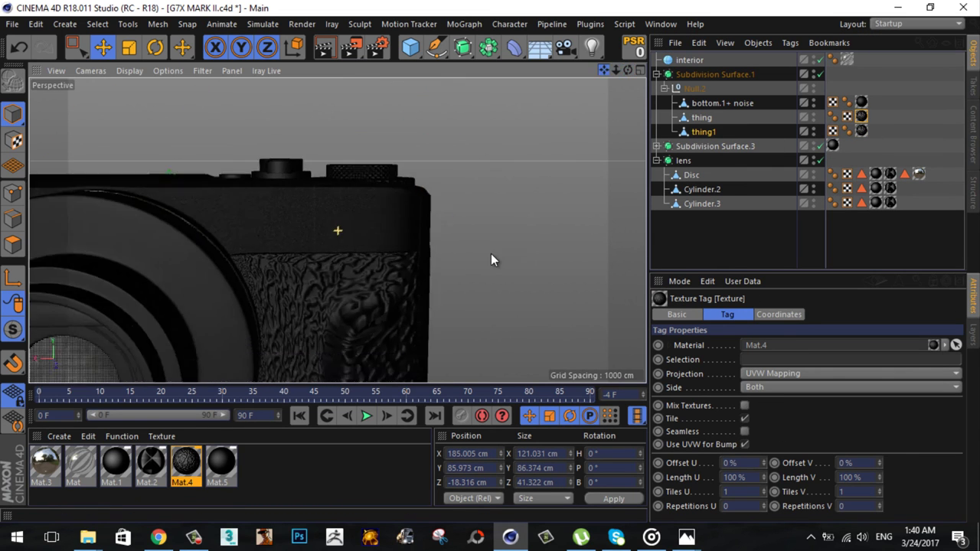
Step: Give the grip's Mat.4 texture tag Cubic projection with 3 tiles each way, then open Mat.4
type("6")
left_click(842, 373)
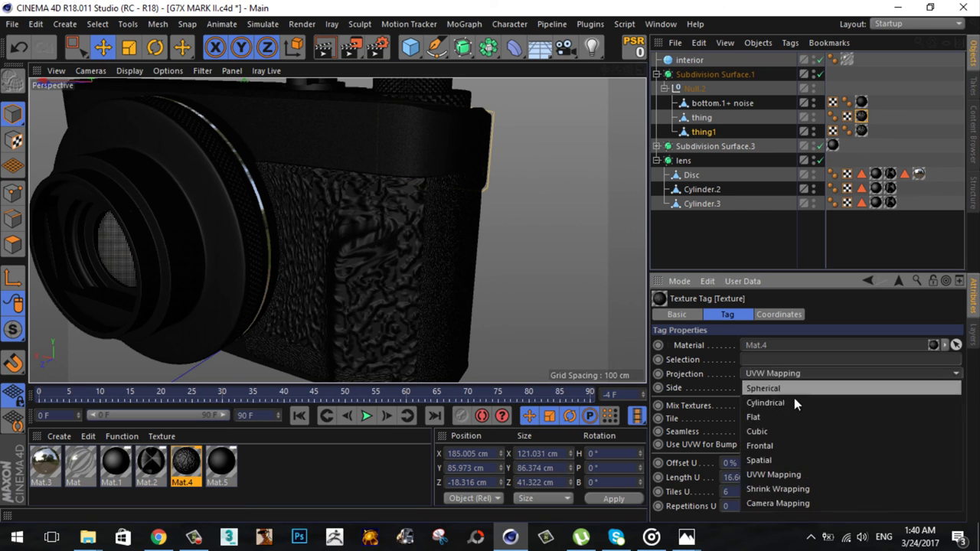
left_click(766, 431)
type("4")
key("Tab")
type("4")
key("Return")
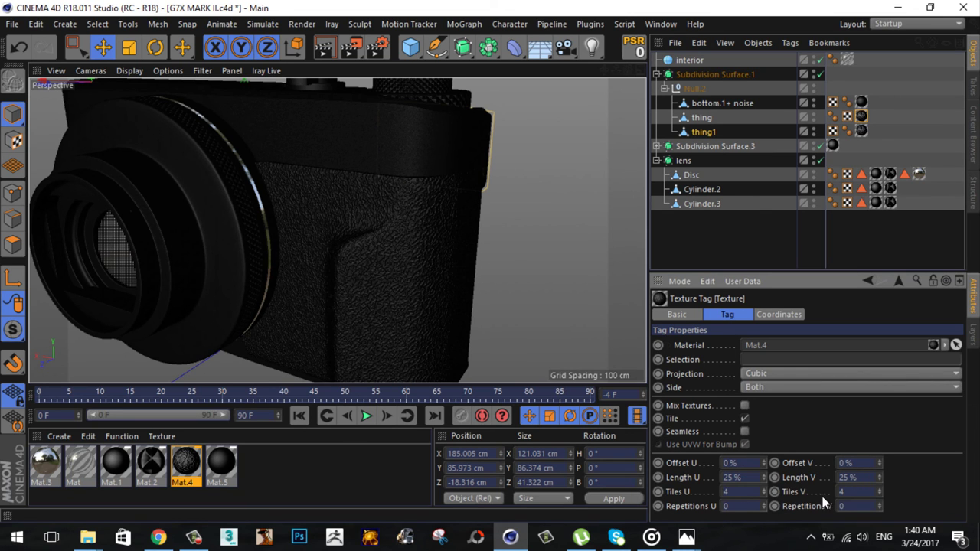
type("3")
key("shift+Tab")
type("3")
key("Return")
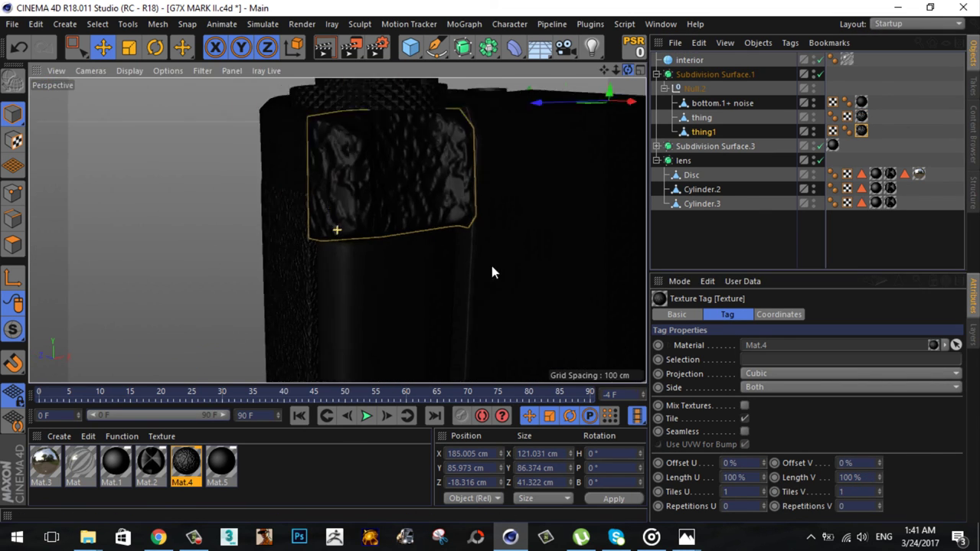
double_click(186, 462)
Step: Set the grip material's bump strength to 17%
left_click(540, 366)
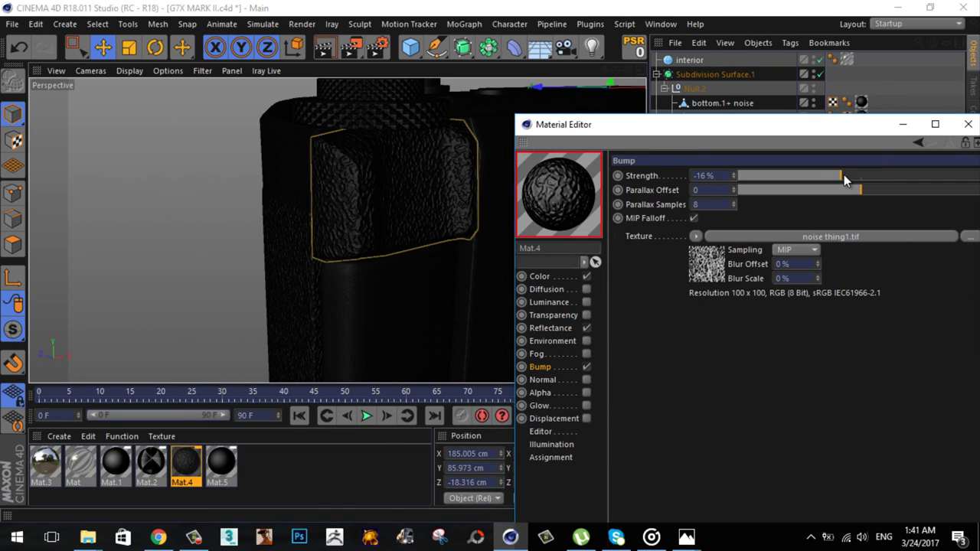
left_click_drag(843, 175, 833, 175)
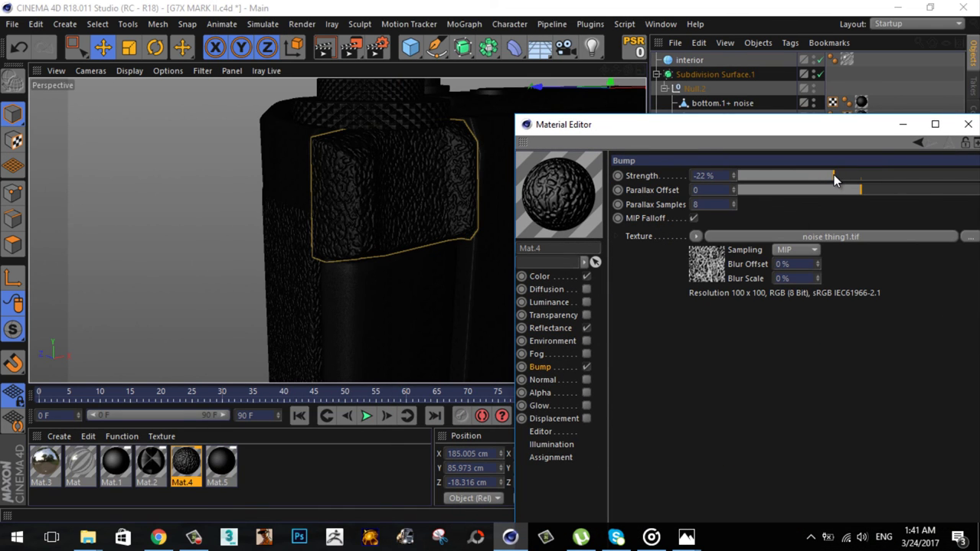
left_click_drag(689, 124, 518, 278)
left_click(717, 330)
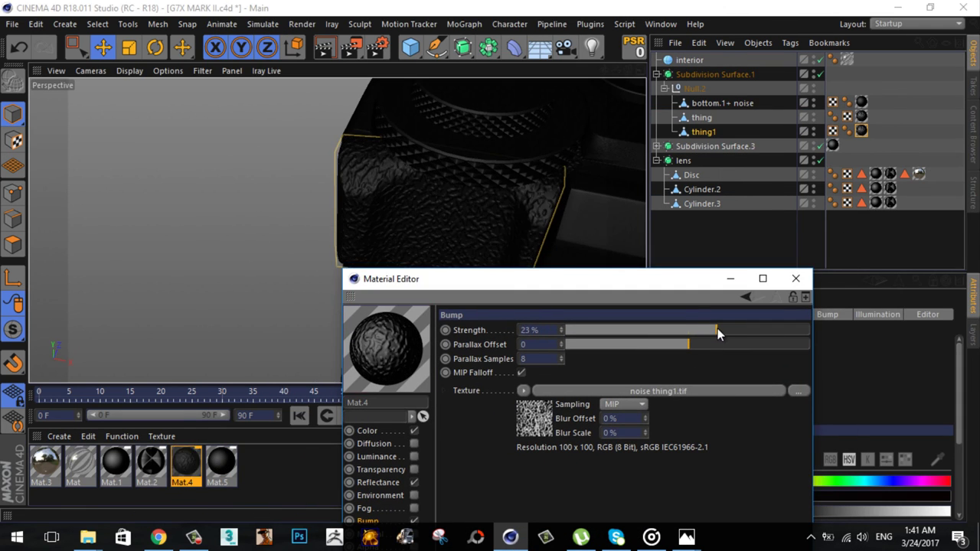
left_click_drag(733, 328, 709, 330)
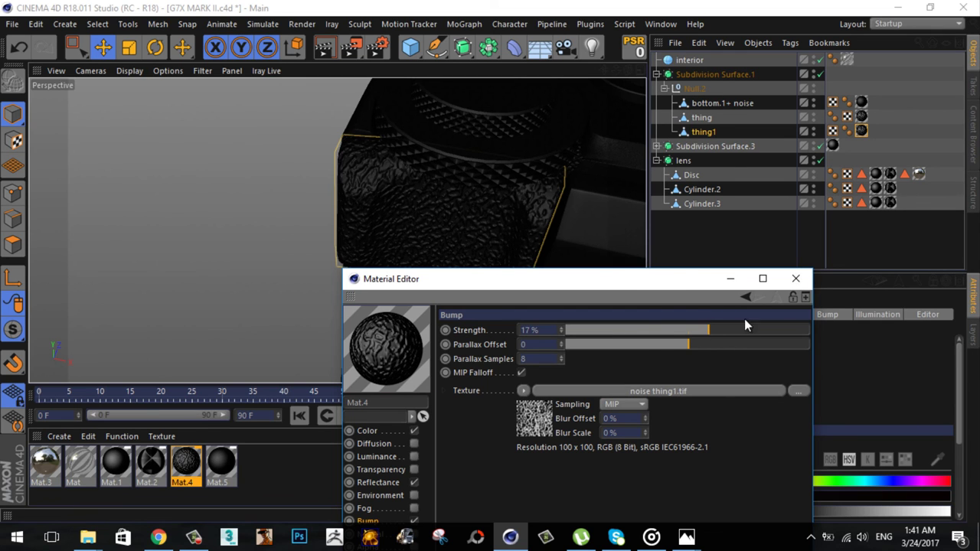
left_click(795, 278)
Step: Widen the grip material's reflectance highlight to 65%
left_click_drag(635, 72, 202, 317)
double_click(185, 463)
left_click(251, 218)
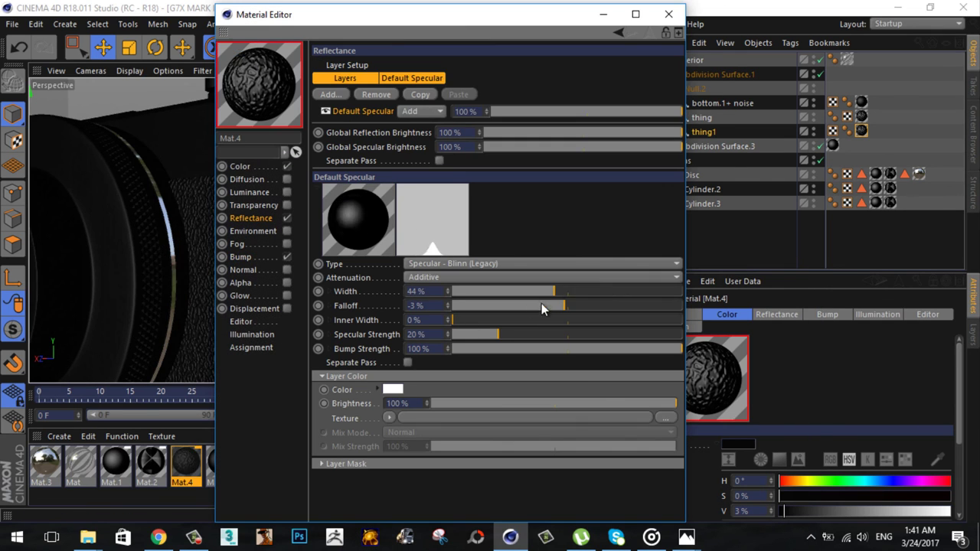
mouse_move(554, 292)
left_mouse_down()
mouse_move(602, 292)
mouse_move(568, 309)
left_mouse_up()
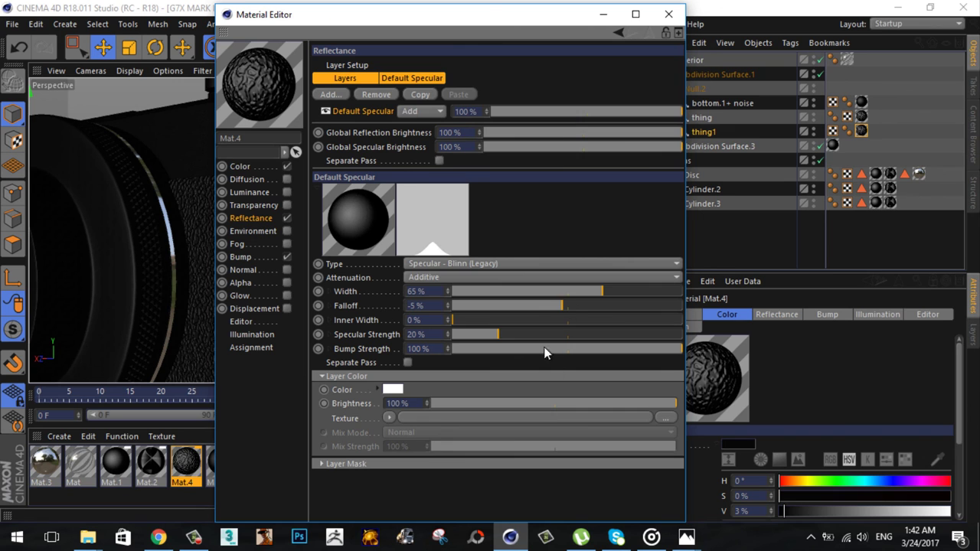
left_click(603, 14)
Step: Add a Floor and a Sky object to the scene
mouse_move(614, 71)
left_mouse_down()
mouse_move(493, 261)
mouse_move(627, 67)
mouse_move(492, 268)
mouse_move(595, 70)
left_mouse_up()
left_click(540, 46)
left_click(539, 47)
Step: Create material Mat.6 with the bateau_sea-doo image as its colour texture
left_click(704, 83)
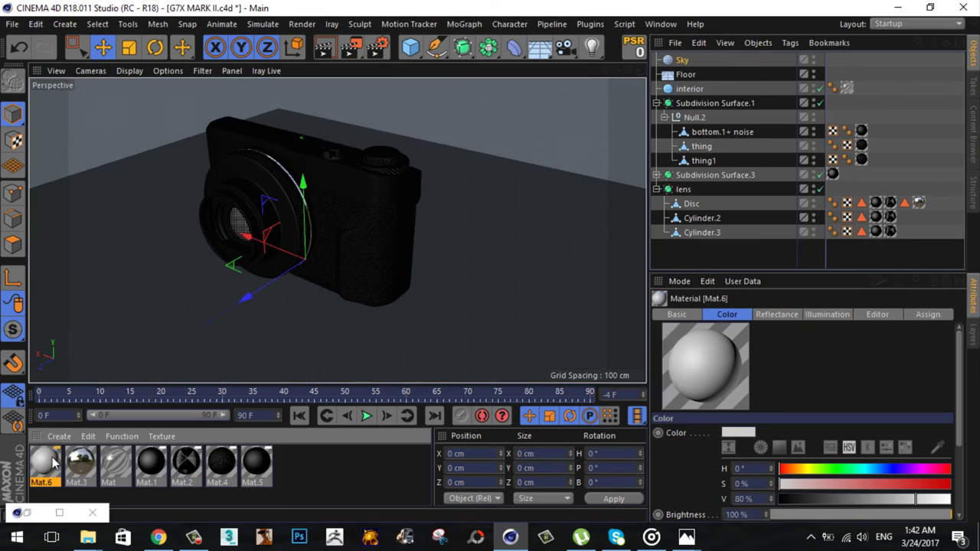
double_click(44, 462)
left_click(405, 166)
double_click(624, 119)
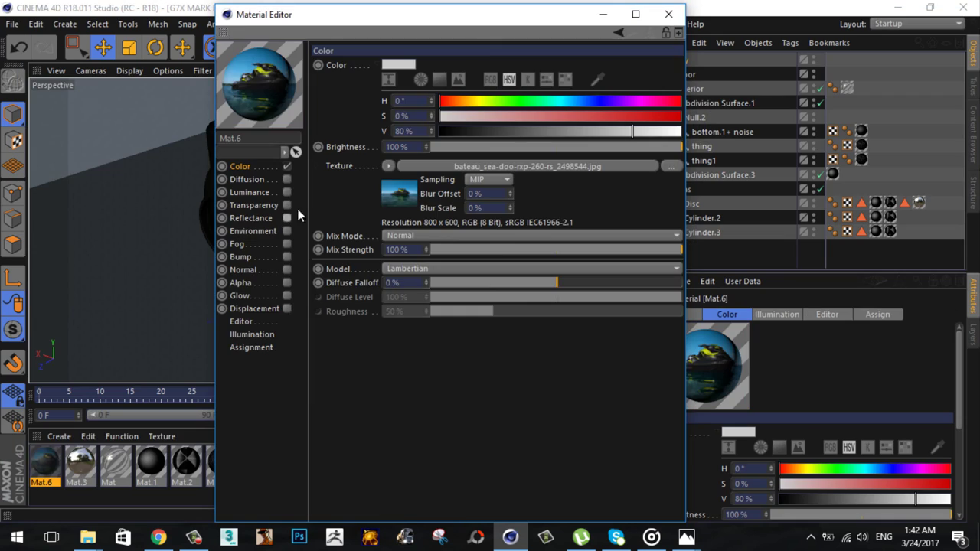
left_click(668, 14)
Step: Apply Mat.6 to the Sky and give the Sky a Compositing tag
left_click_drag(45, 462, 847, 60)
right_click(685, 59)
left_click(593, 116)
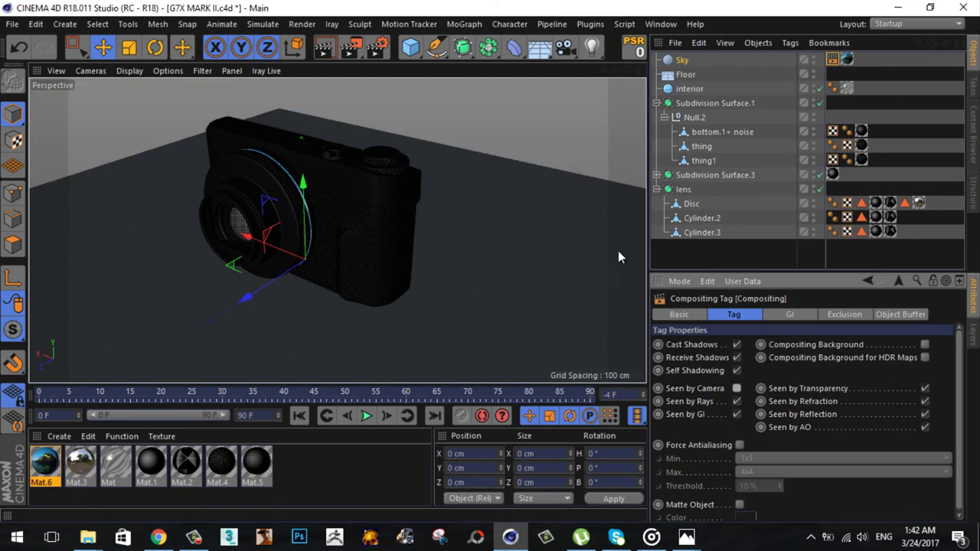
left_click_drag(618, 257, 492, 260, "alt")
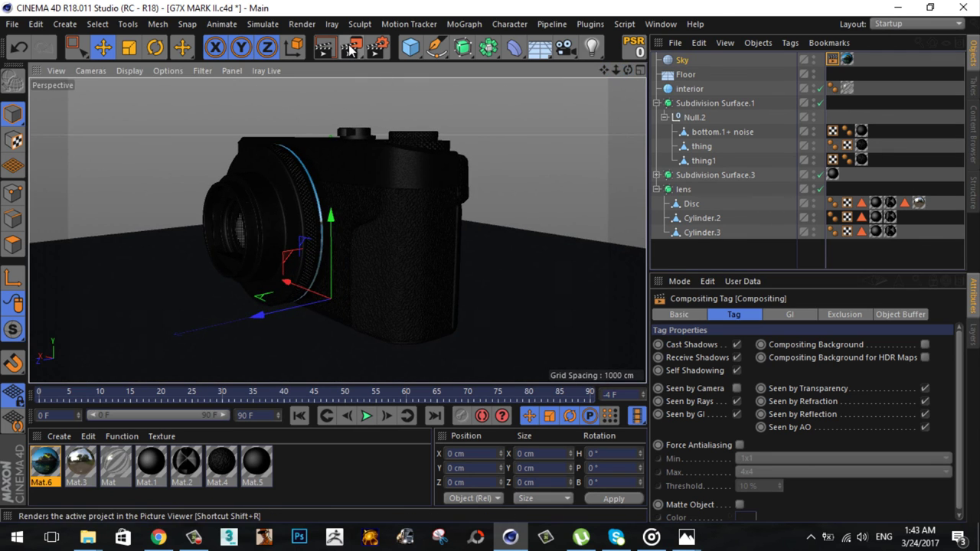
Step: Add Ambient Occlusion and Global Illumination effects, with Light Mapping as the secondary method
scroll(543, 154, "up", 3)
left_click(376, 49)
left_click(107, 263)
left_click(173, 183)
left_click(107, 262)
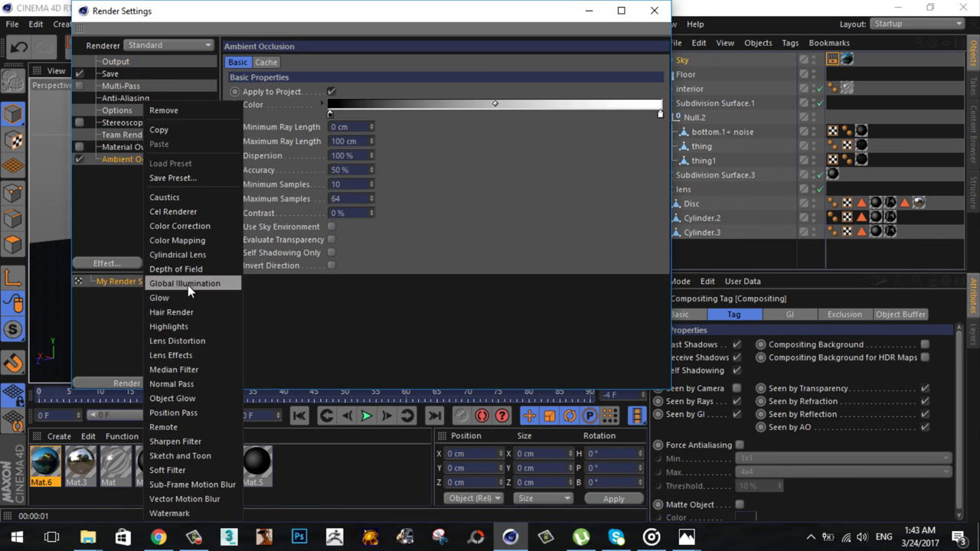
left_click(188, 285)
left_click(324, 62)
left_click(256, 62)
left_click(346, 124)
left_click(360, 153)
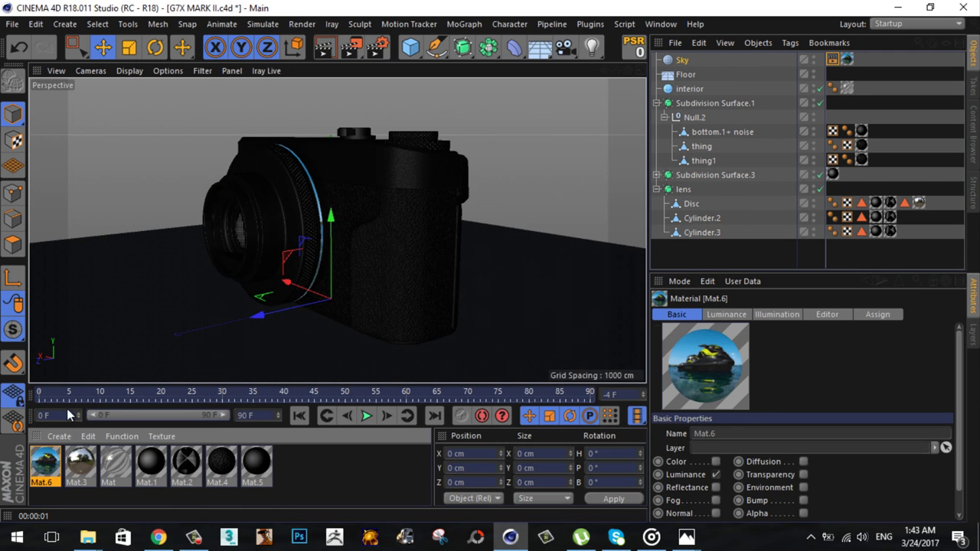
Step: Move closer to the camera model, start a Picture Viewer render, then stop it
left_click_drag(384, 297, 492, 261, "alt")
left_click_drag(628, 70, 492, 261)
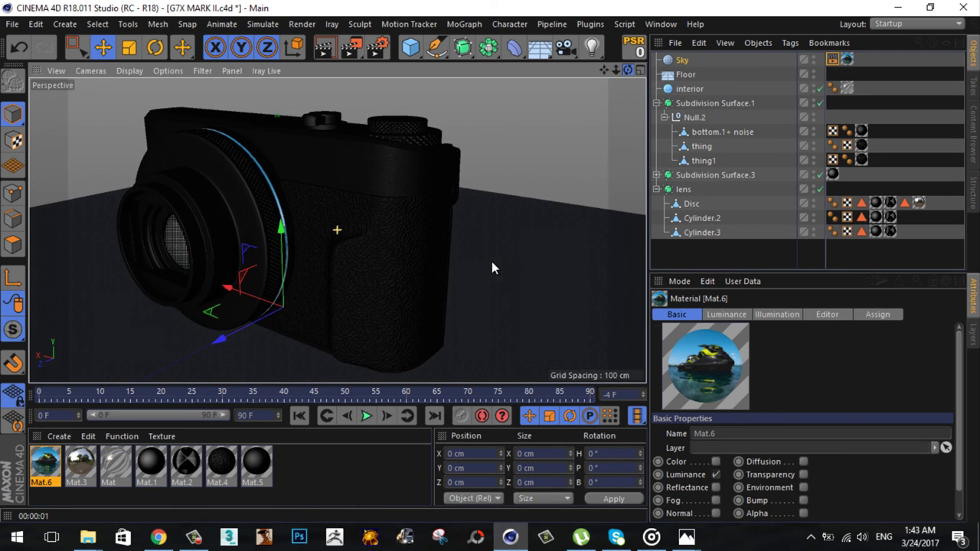
key("shift+r")
left_click(873, 9)
Step: Preview the render in the viewport and add a light object to the scene
left_click(501, 319)
left_click(324, 48)
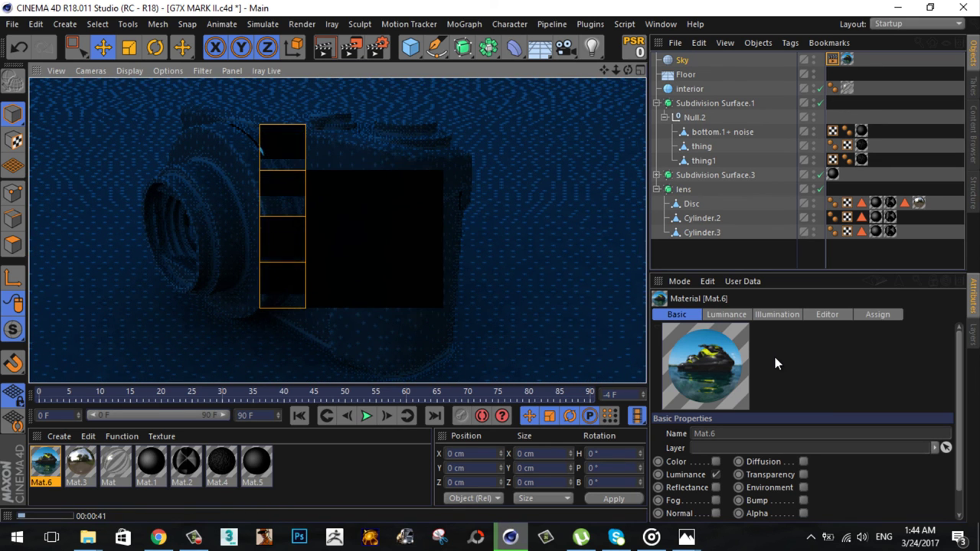
left_click(591, 47)
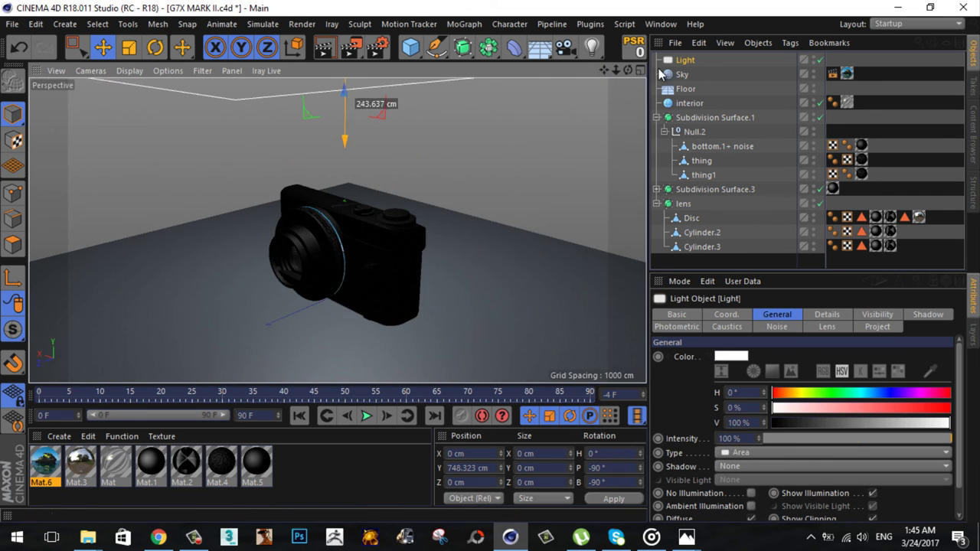
Step: Add a camera at the current view and restart the Picture Viewer render with Shift+R
left_click(564, 47)
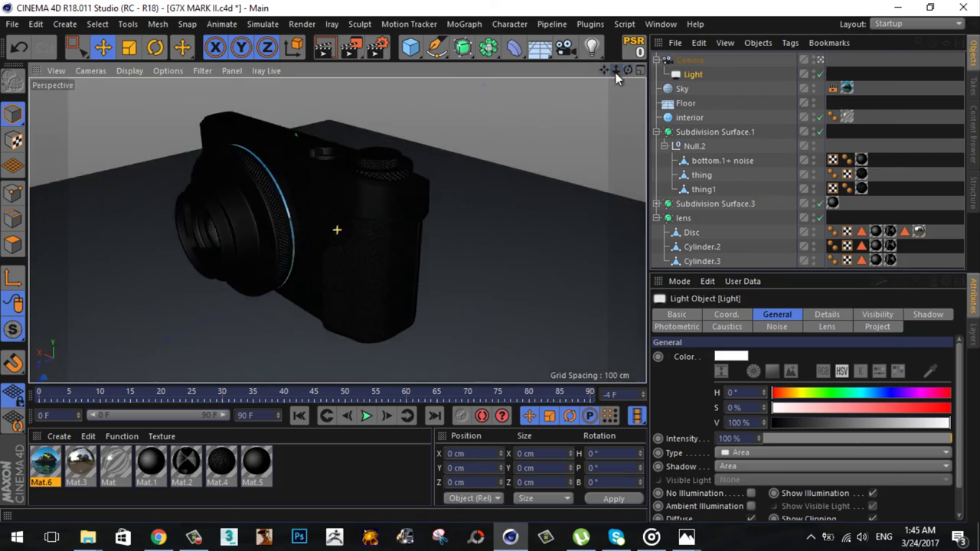
key("shift+r")
left_click(503, 321)
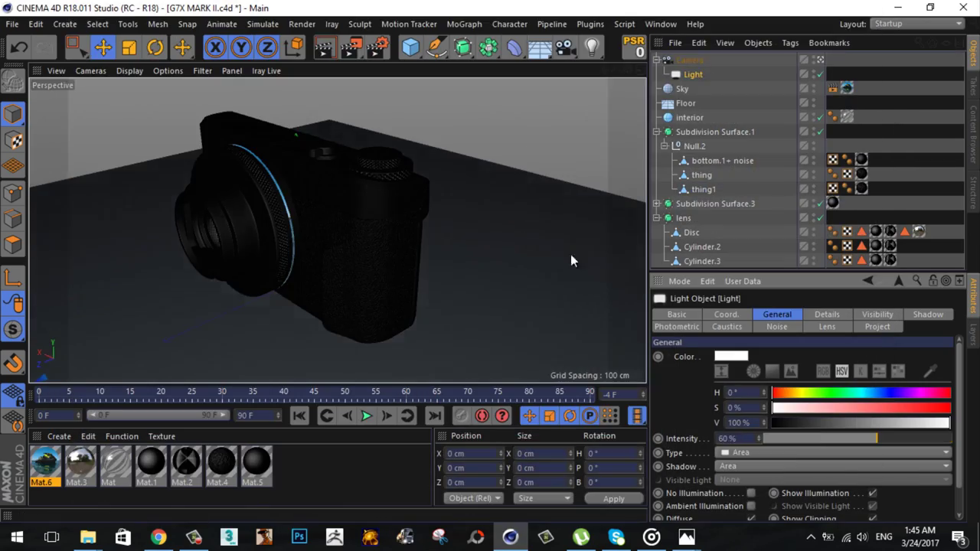
scroll(405, 237, "up", 1)
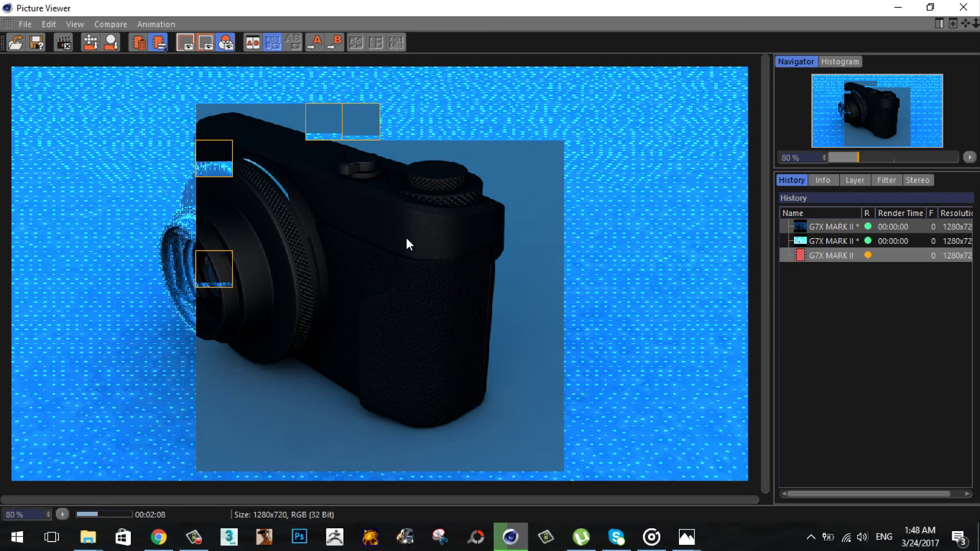
Step: Zoom in and out of the Picture Viewer image as the render progresses
scroll(406, 243, "up", 3)
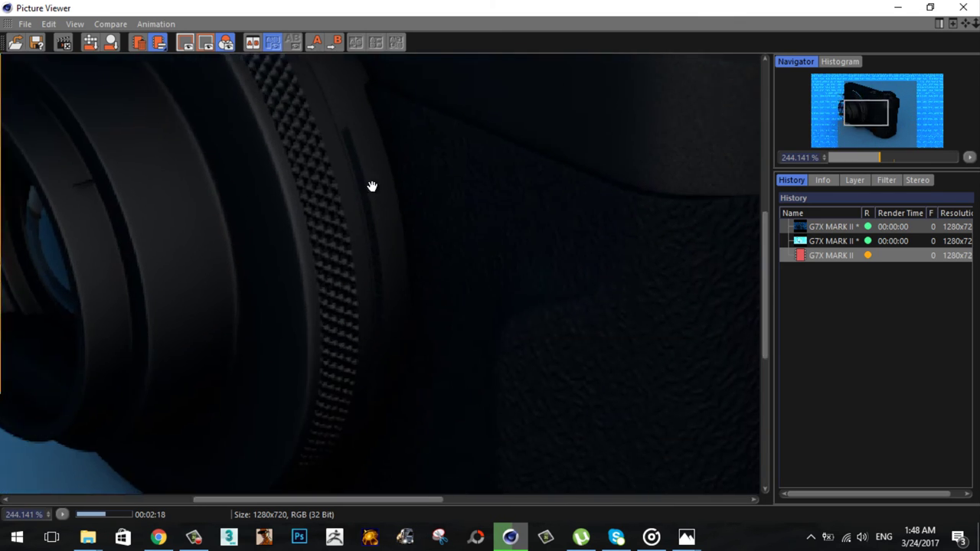
scroll(372, 186, "down", 2)
scroll(330, 235, "down", 1)
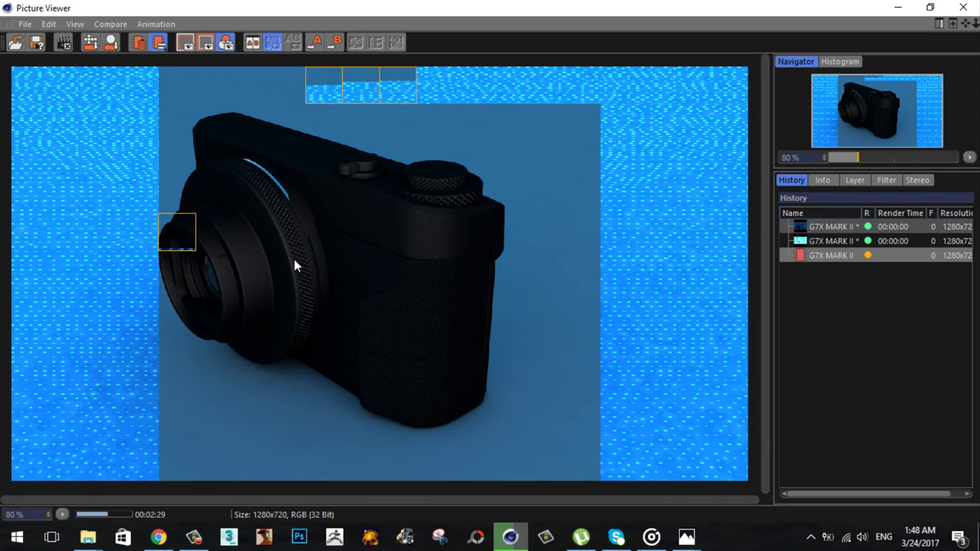
scroll(326, 290, "down", 1)
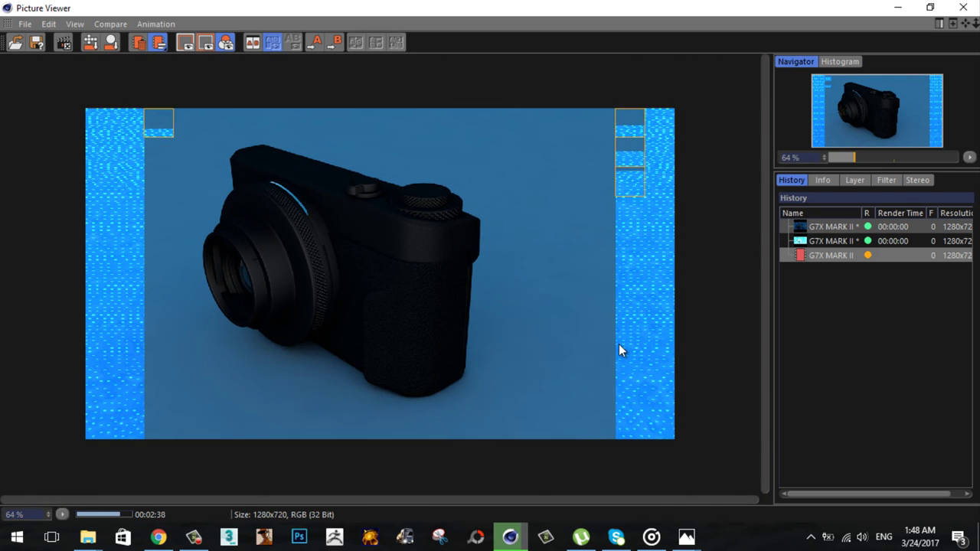